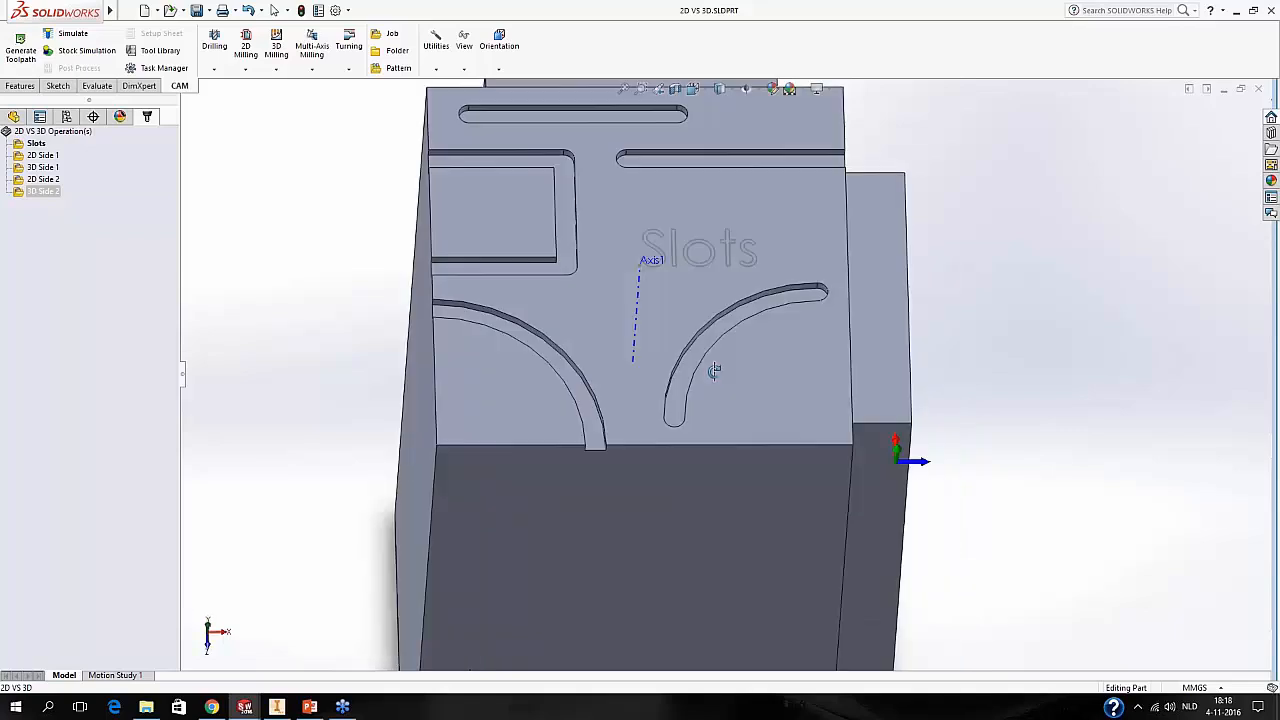
Create a 2D Slot operation with tool #4, the Ø10 mm flat mill, on the lower edge of the closed straight slot.
scroll(646, 173, "down", 2)
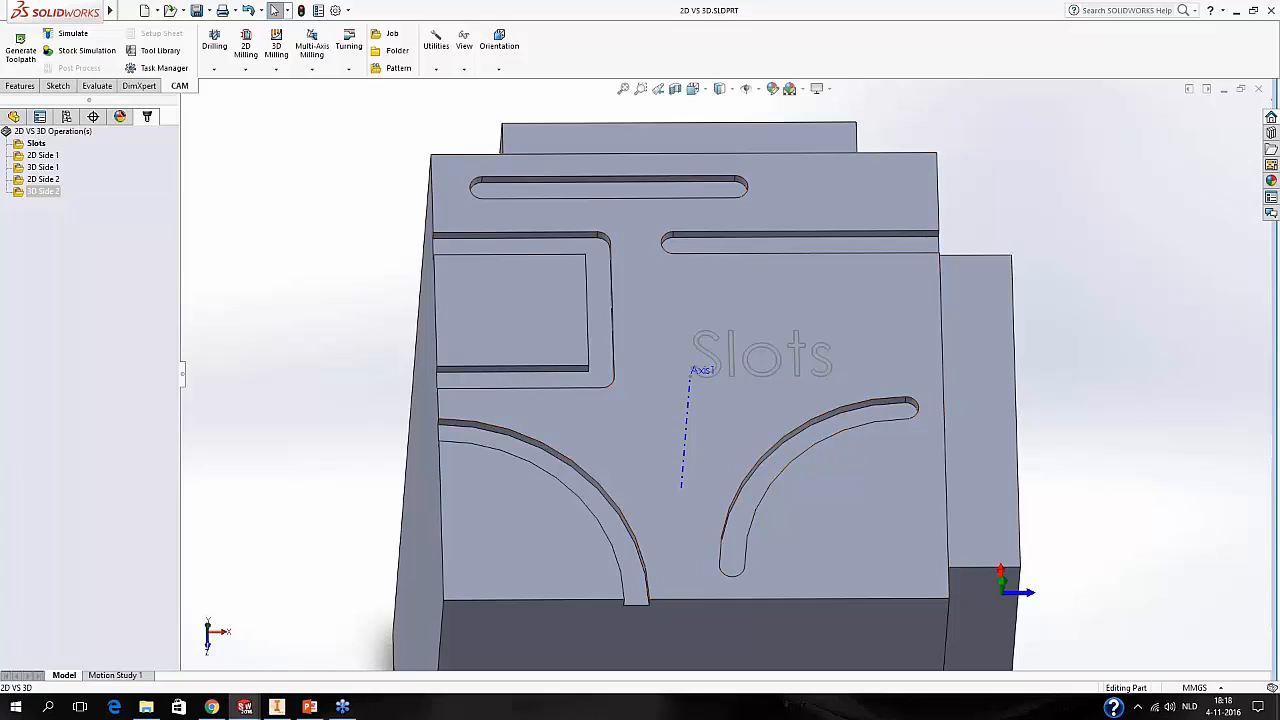
left_click(245, 47)
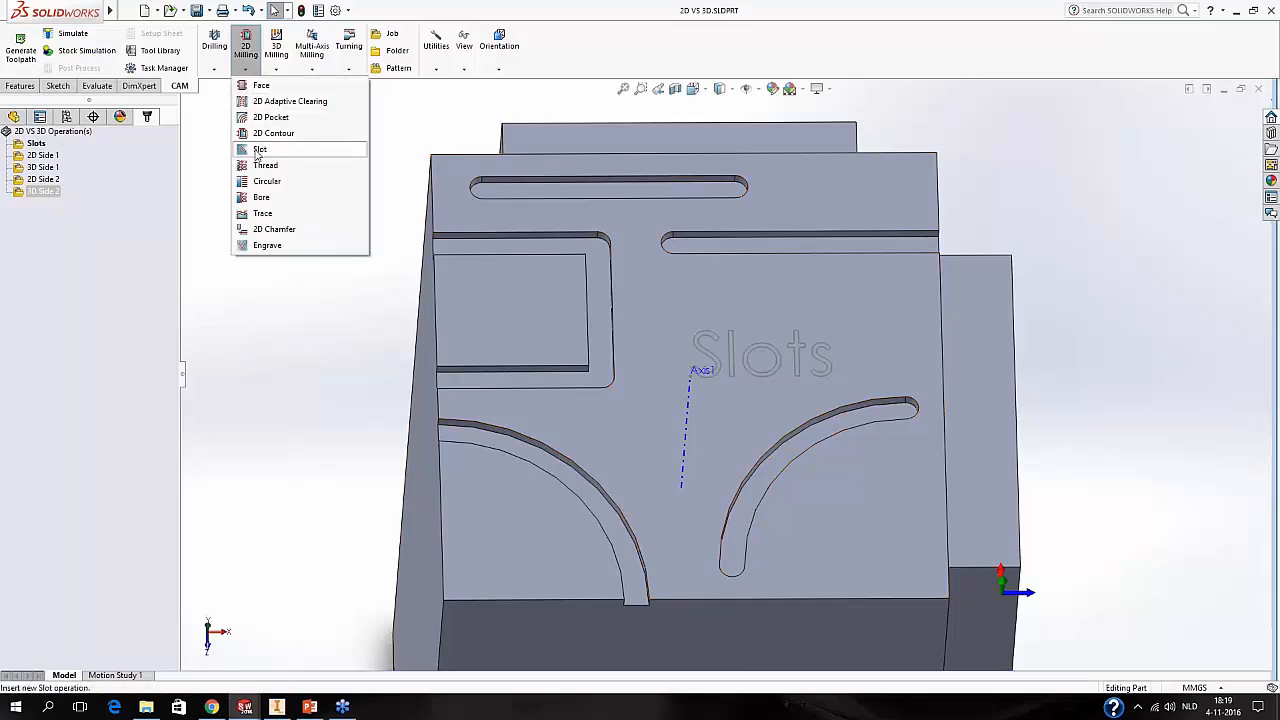
left_click(259, 150)
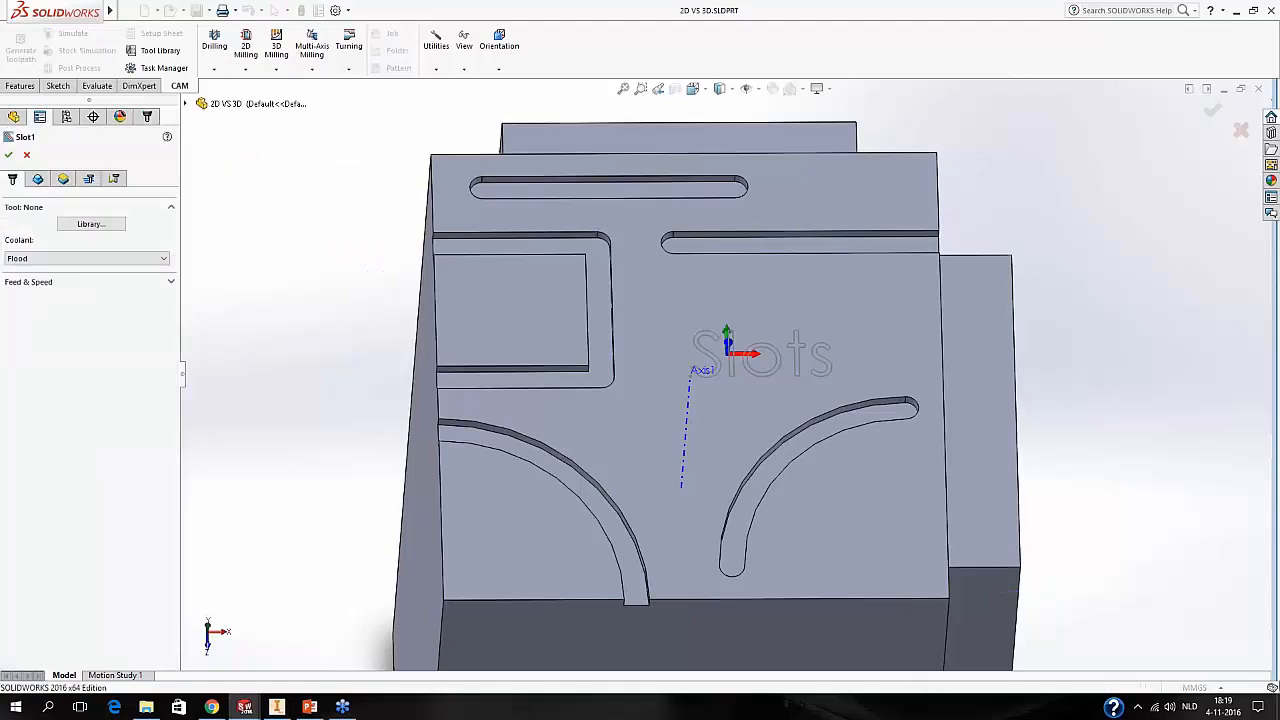
left_click(91, 224)
left_click(870, 558)
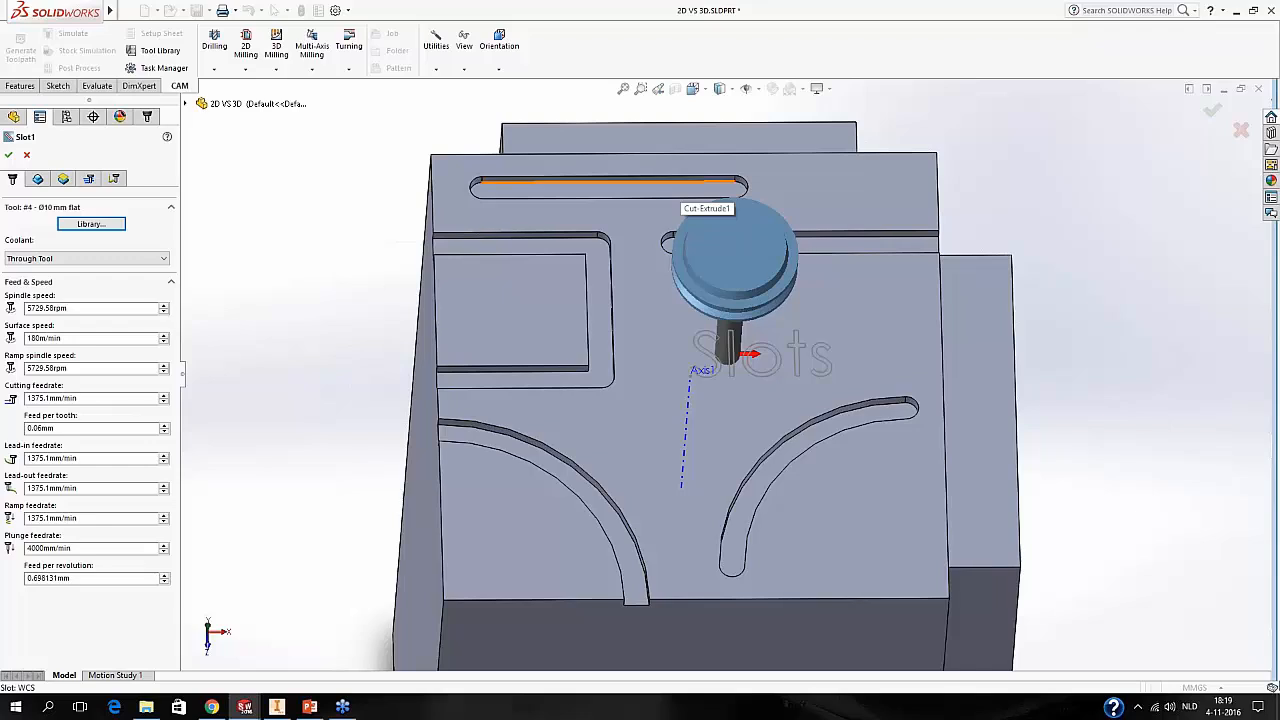
left_click(680, 183)
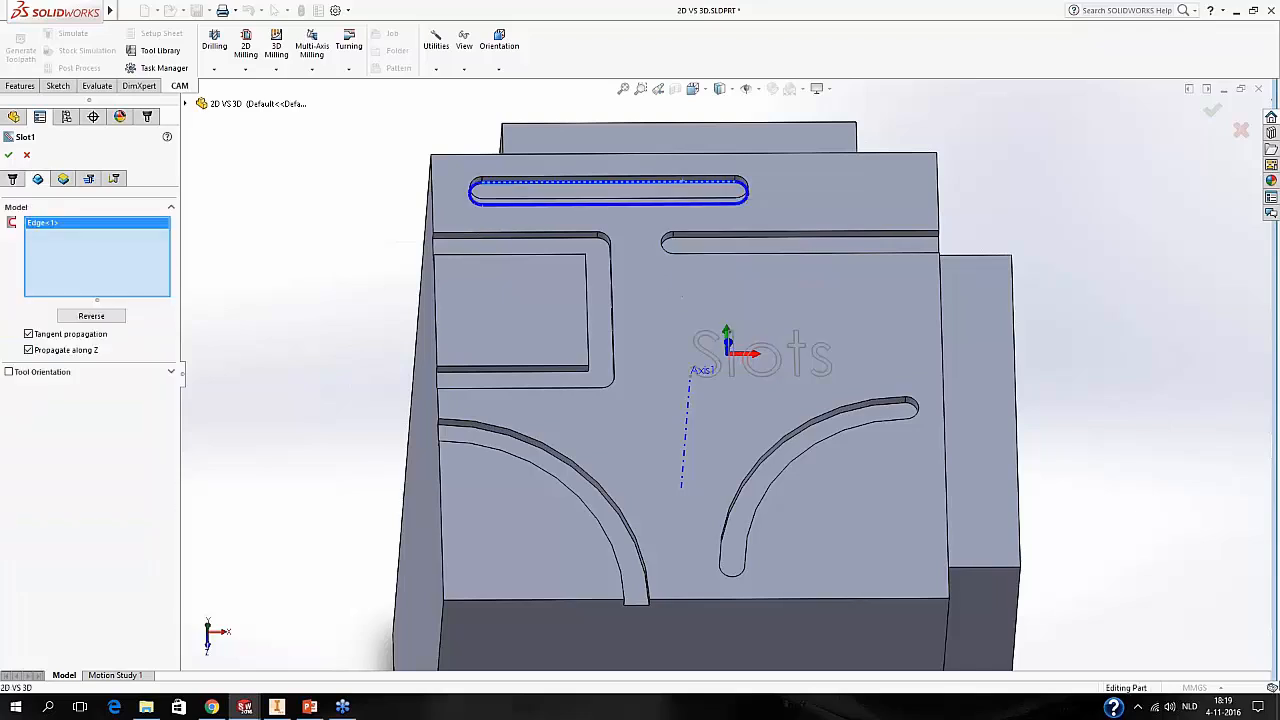
left_click(12, 156)
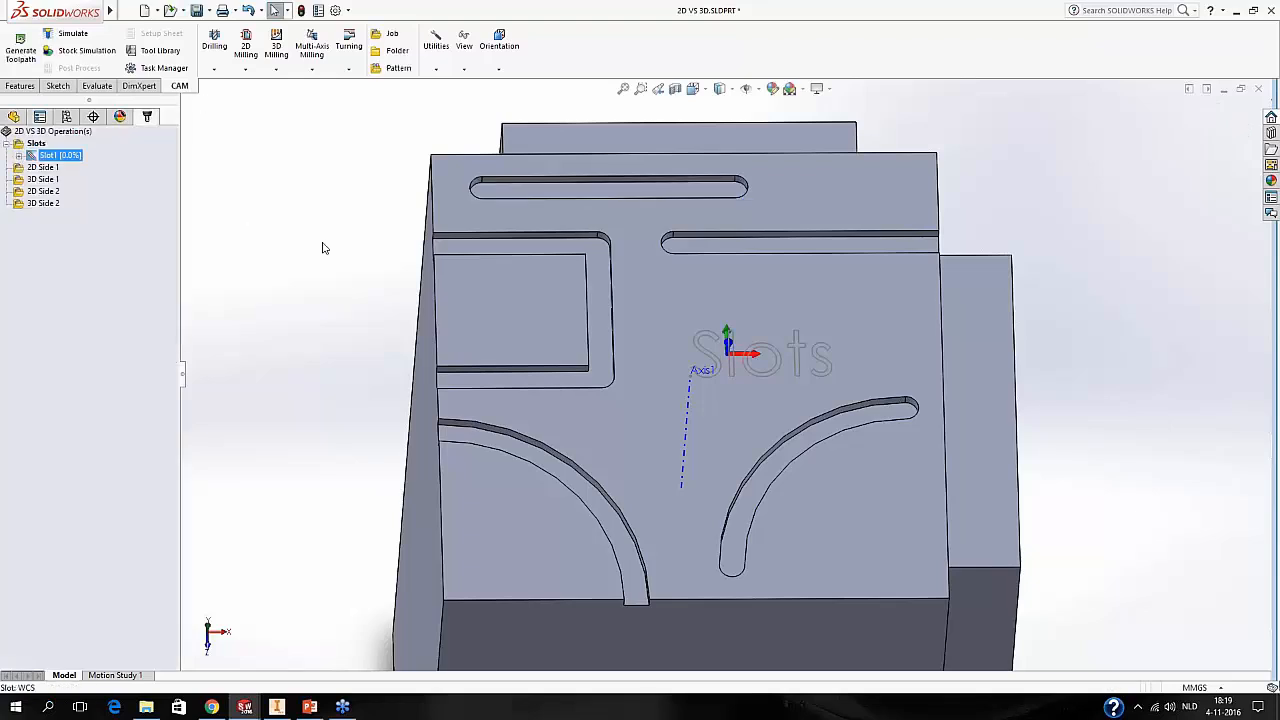
Duplicate Slot1 and replace the copy's edge selection with the lower edge of the closed curved slot.
middle_click_drag(360, 340, 440, 345, "shift")
middle_click_drag(465, 335, 515, 320)
left_click(47, 155)
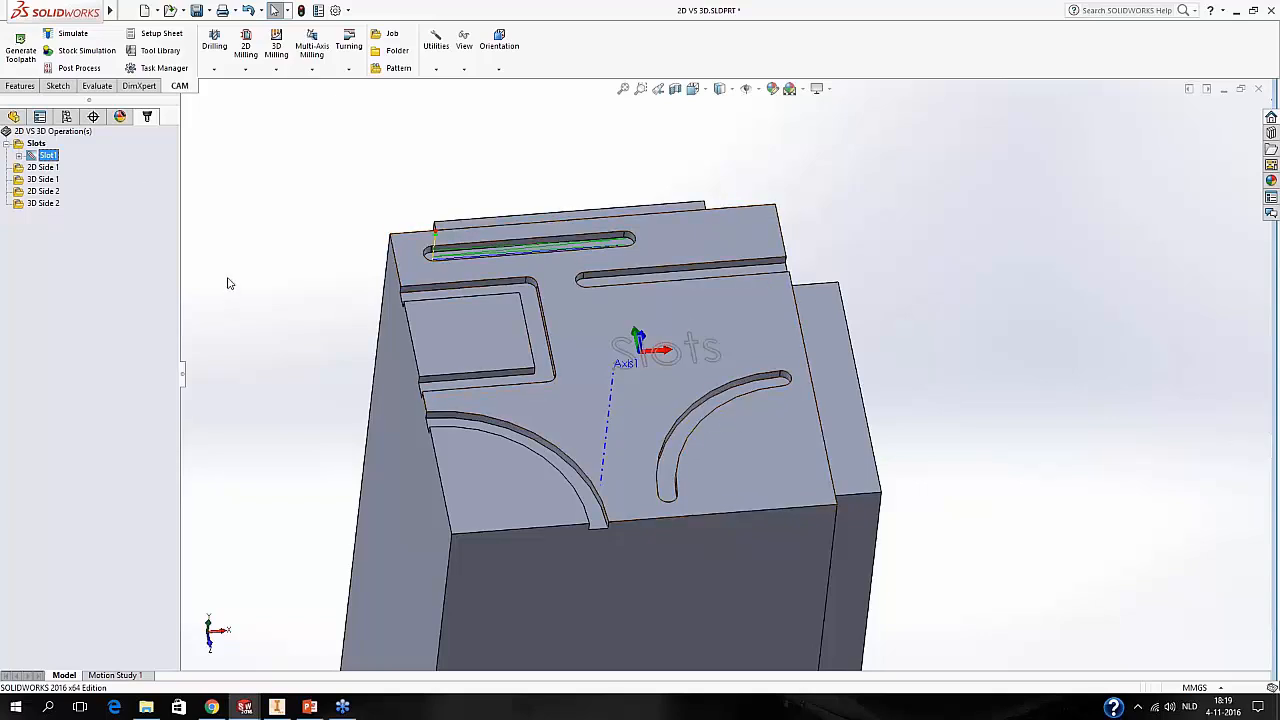
right_click(48, 167)
key("Escape")
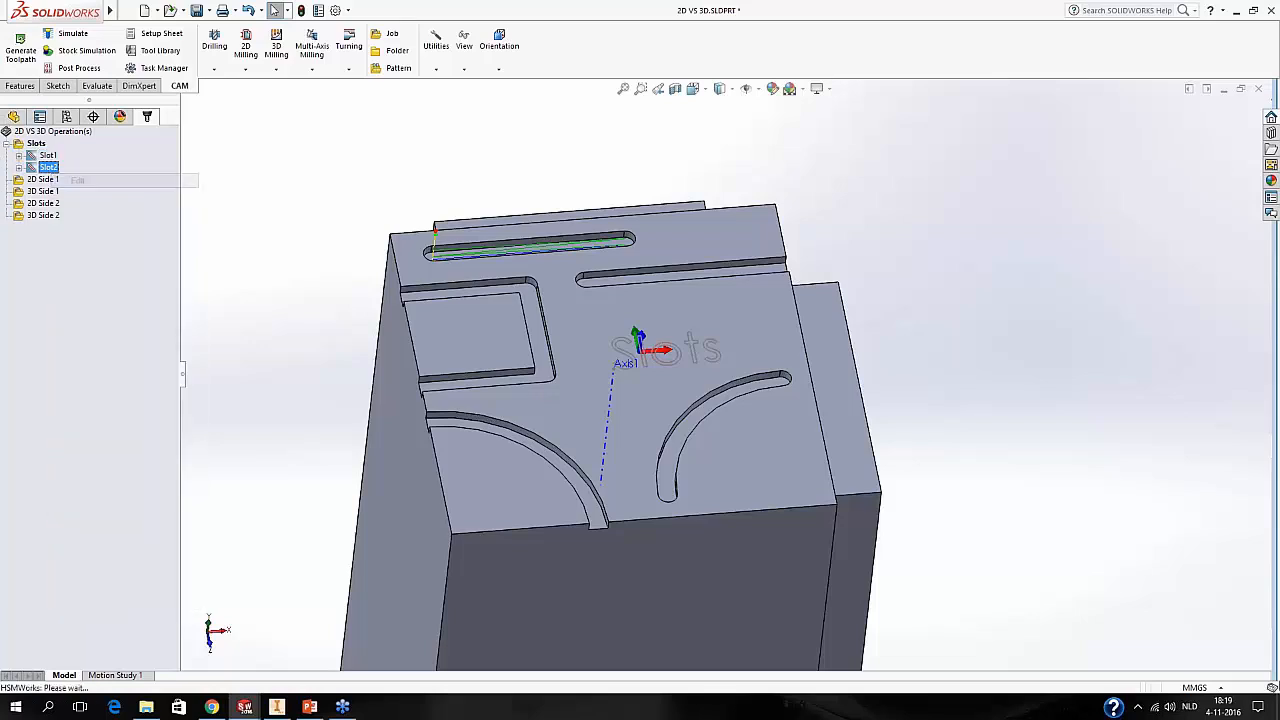
double_click(48, 167)
right_click(82, 246)
left_click(90, 254)
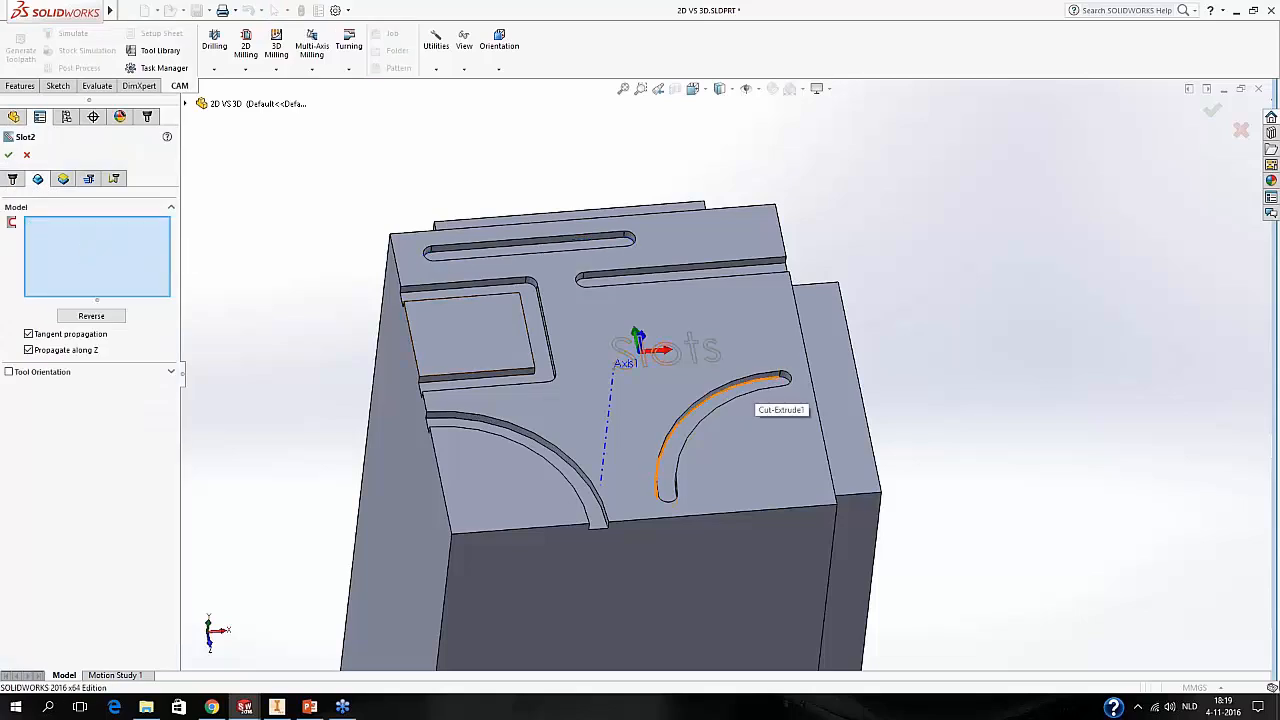
left_click(748, 395)
left_click(9, 156)
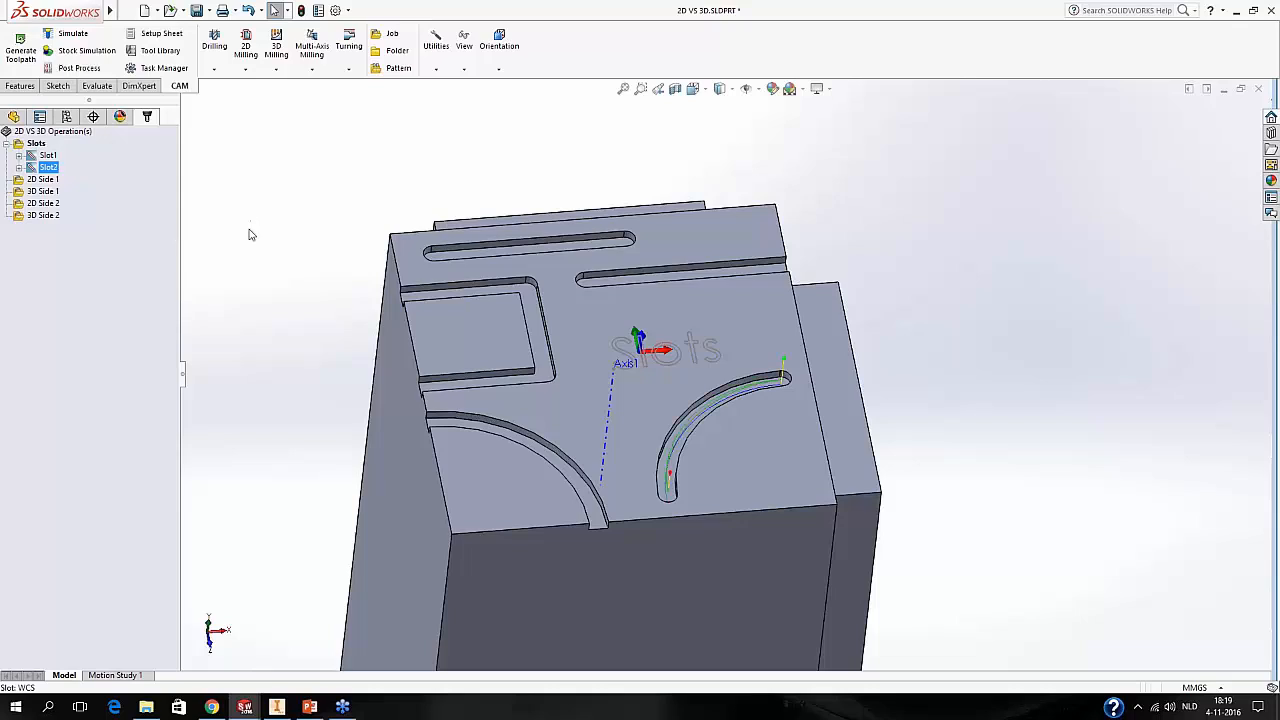
Examine the Slot1 and Slot2 toolpaths in the straight and curved closed slots.
middle_click_drag(268, 249, 267, 155, "shift")
scroll(448, 346, "up", 2)
mouse_move(449, 352)
middle_mouse_down()
mouse_move(429, 251)
mouse_move(449, 243)
mouse_move(443, 234)
mouse_move(448, 346)
middle_mouse_up()
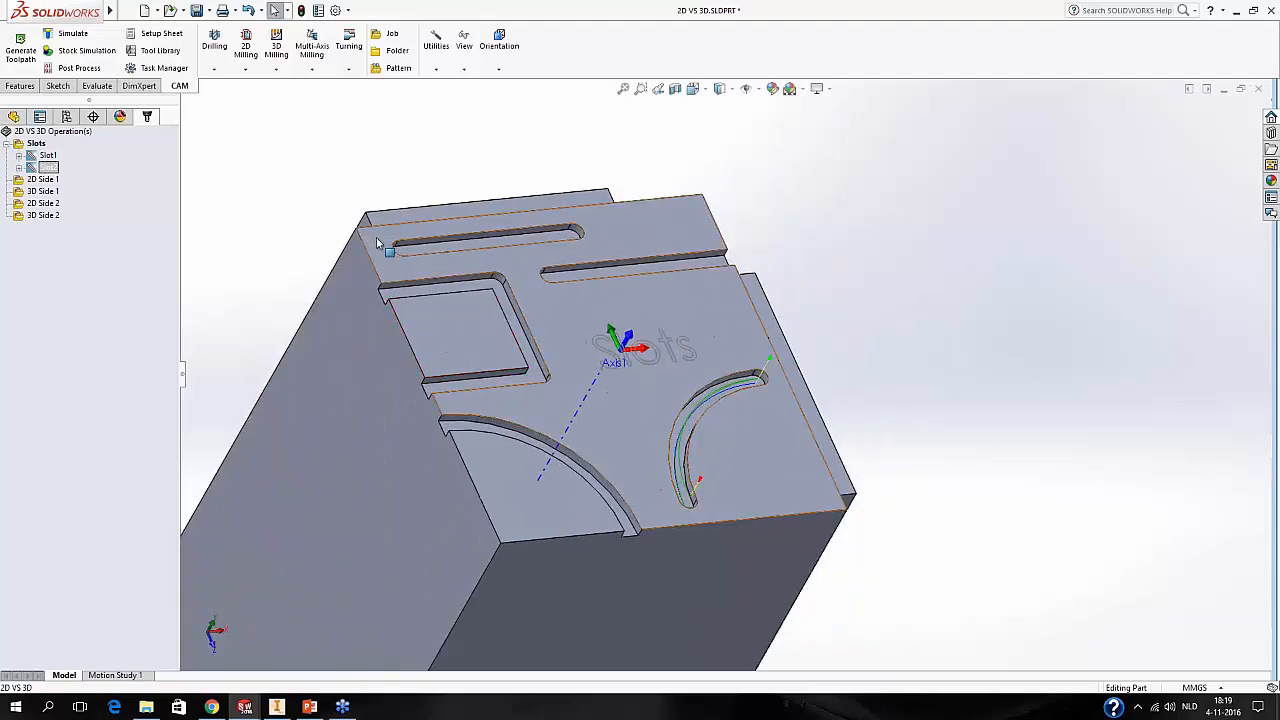
left_click(48, 167)
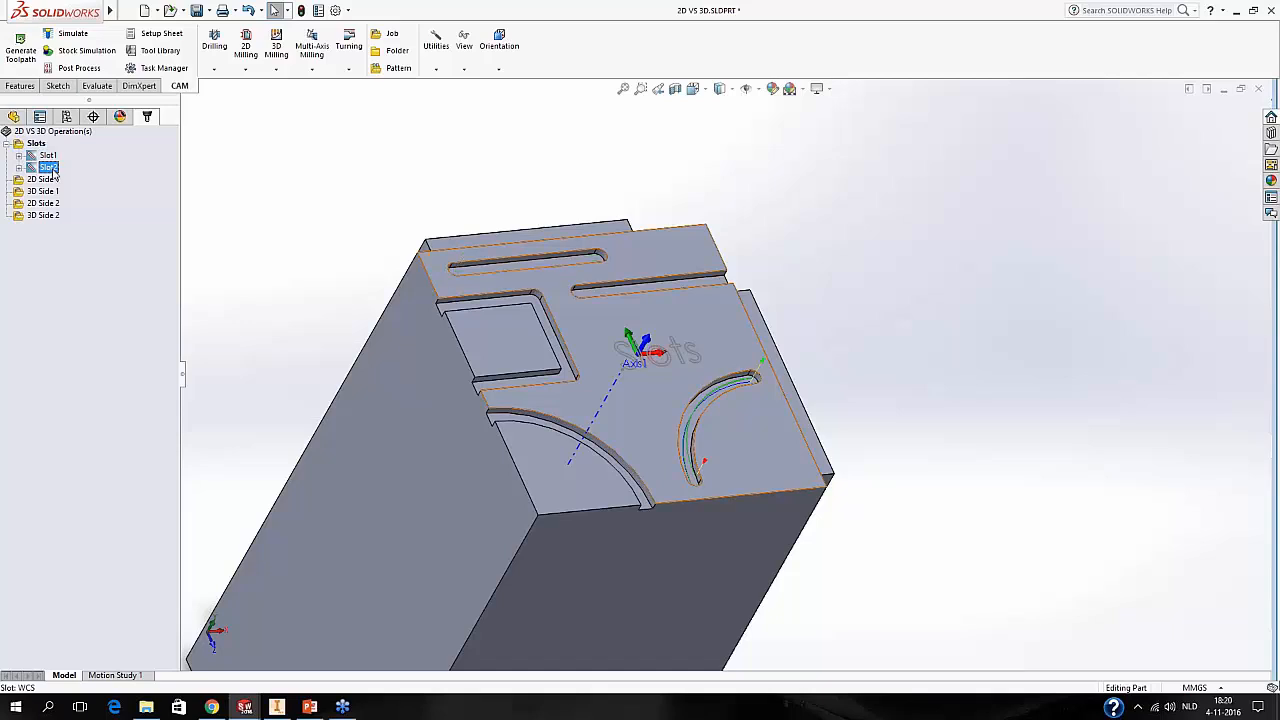
right_click(45, 170)
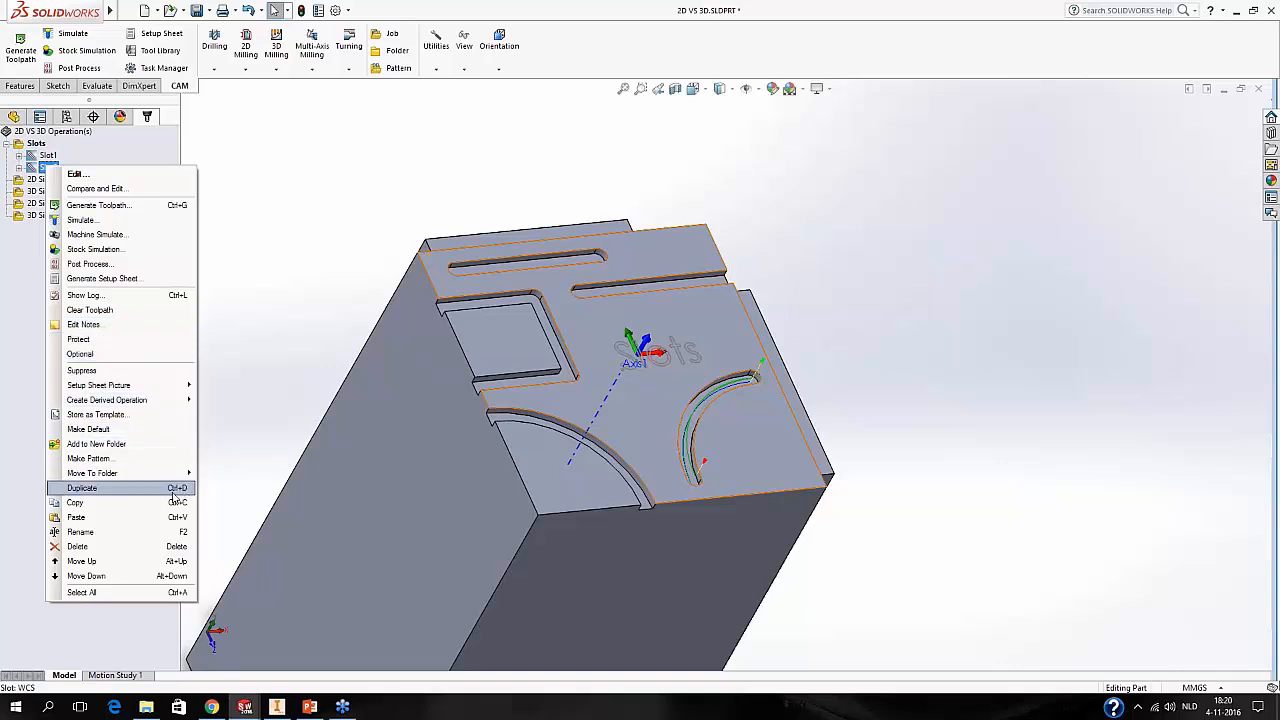
left_click(83, 160)
left_click(49, 157)
left_click(48, 167)
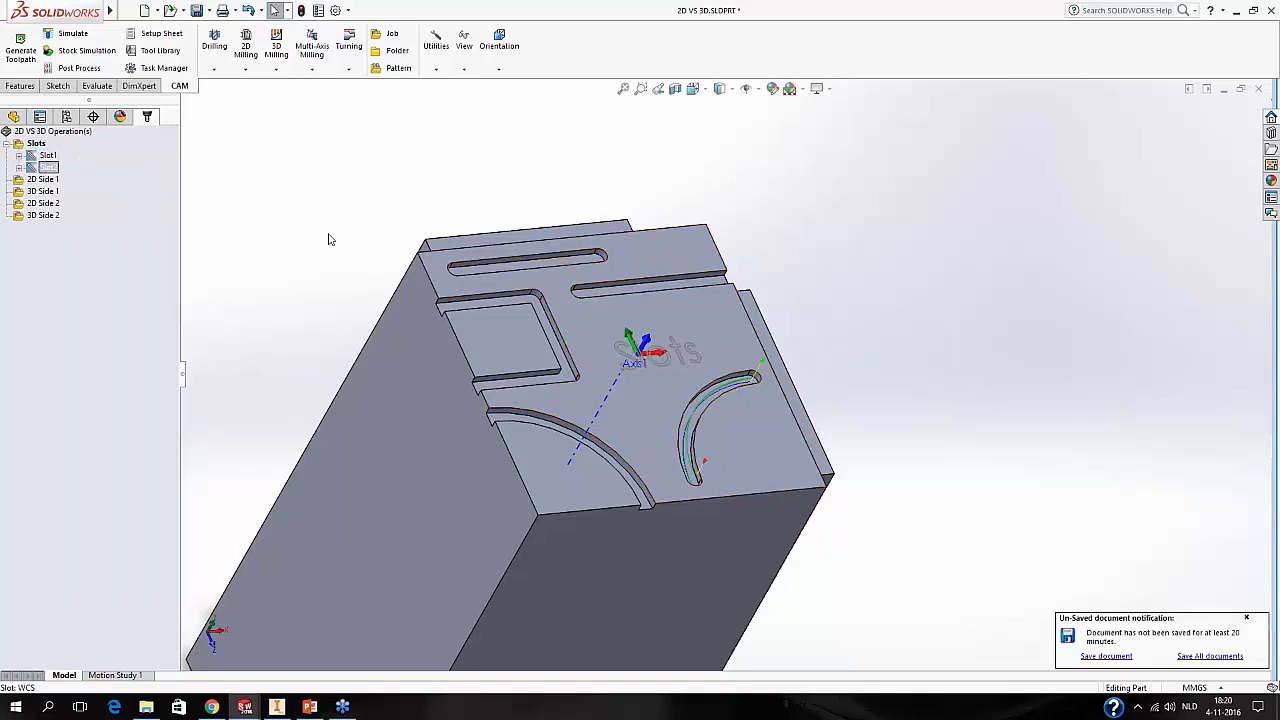
middle_click_drag(371, 235, 400, 245, "shift")
middle_click_drag(689, 323, 663, 311)
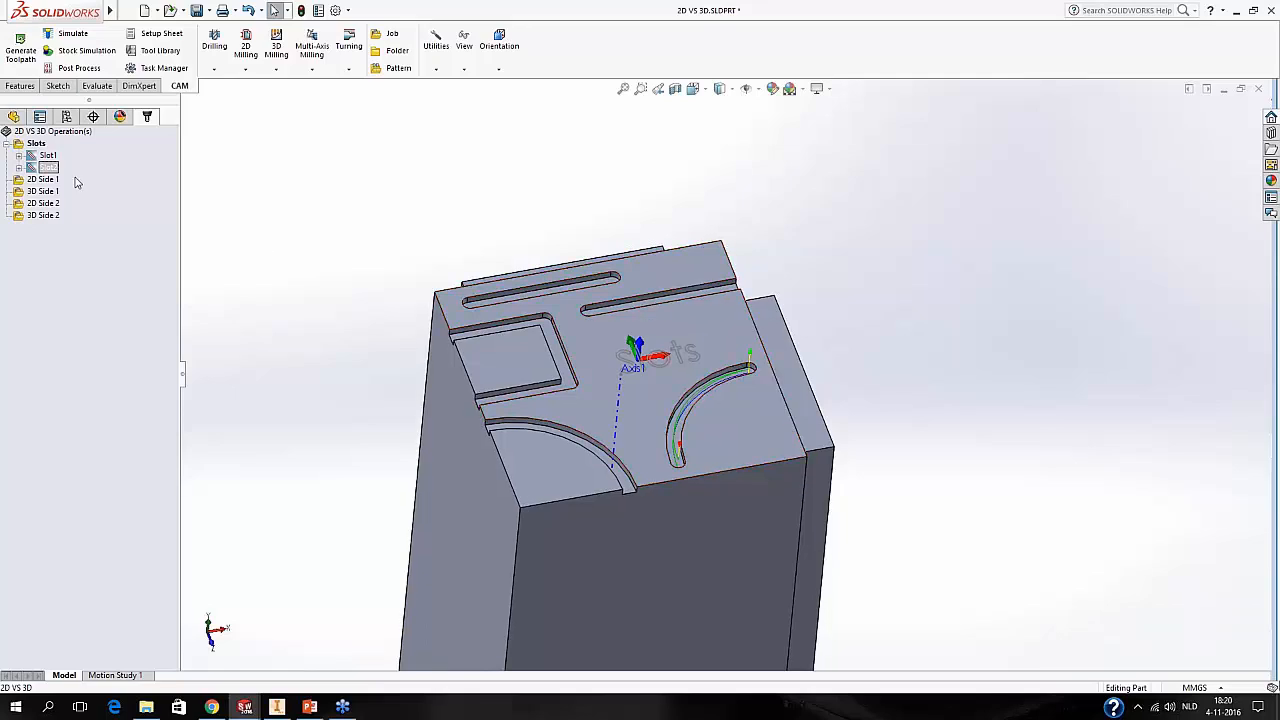
middle_click_drag(797, 303, 697, 282)
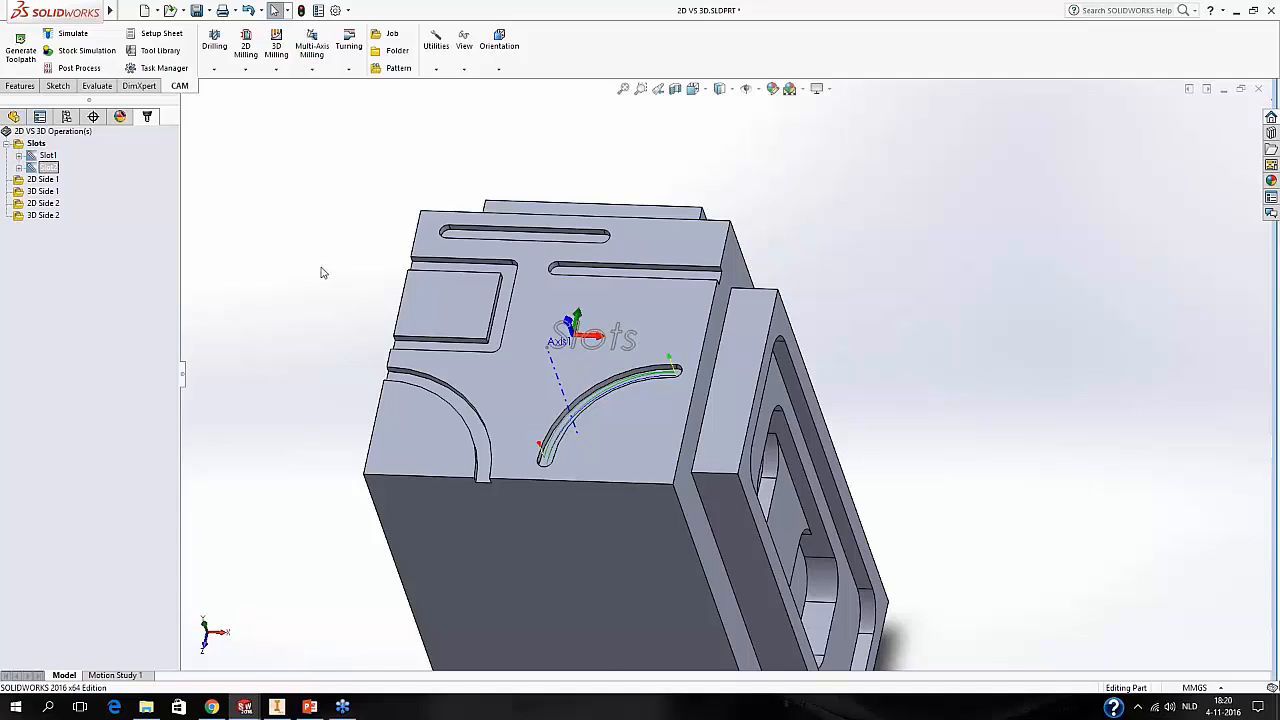
left_click(55, 168)
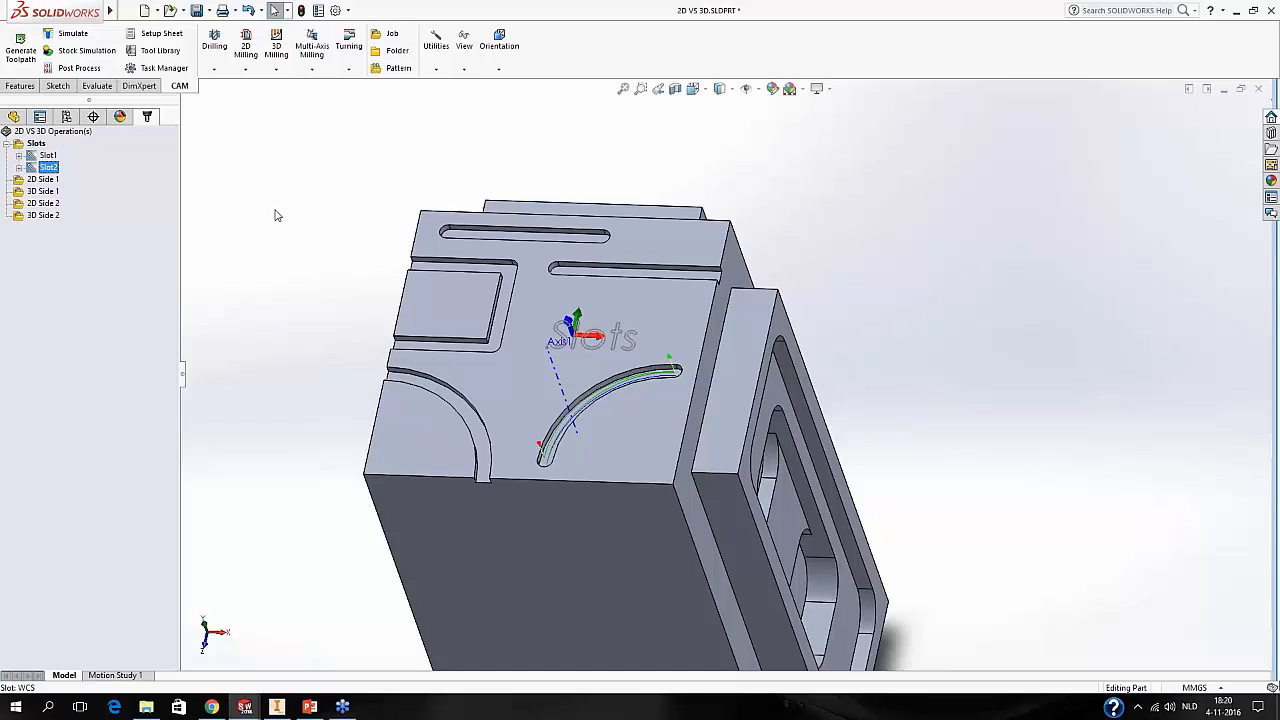
left_click(50, 157)
left_click(48, 169)
left_click(245, 47)
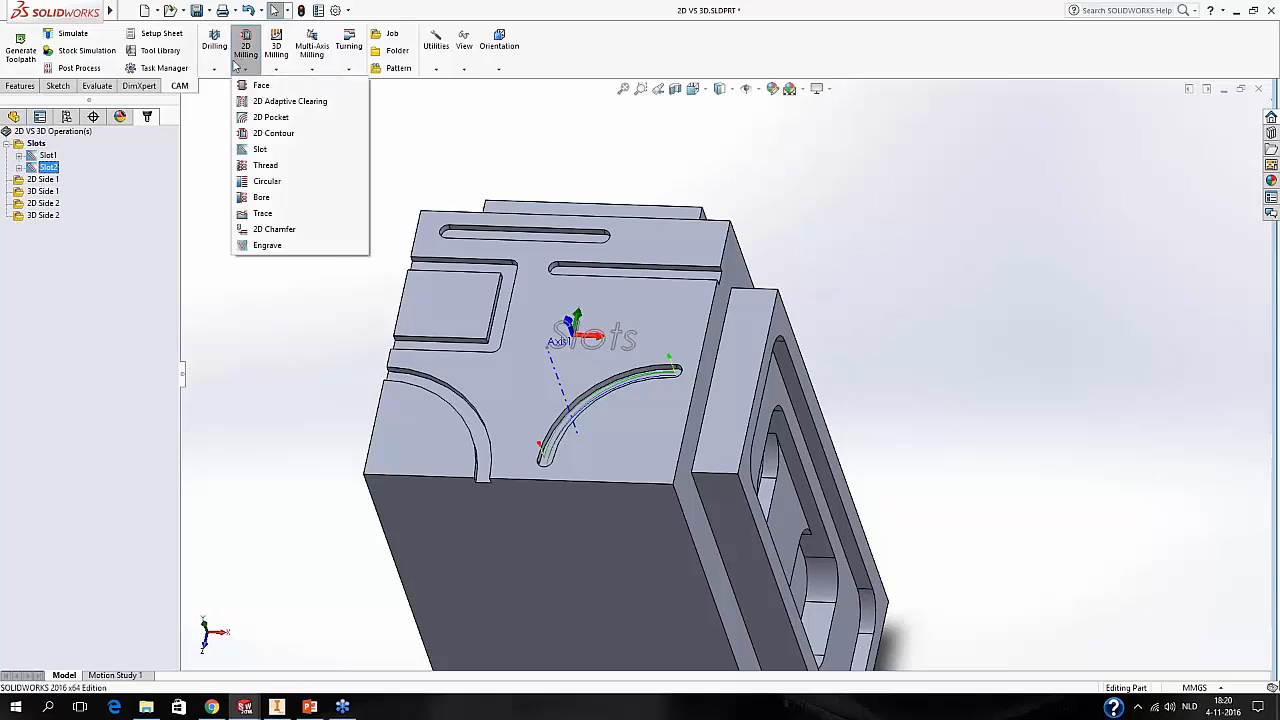
left_click(131, 161)
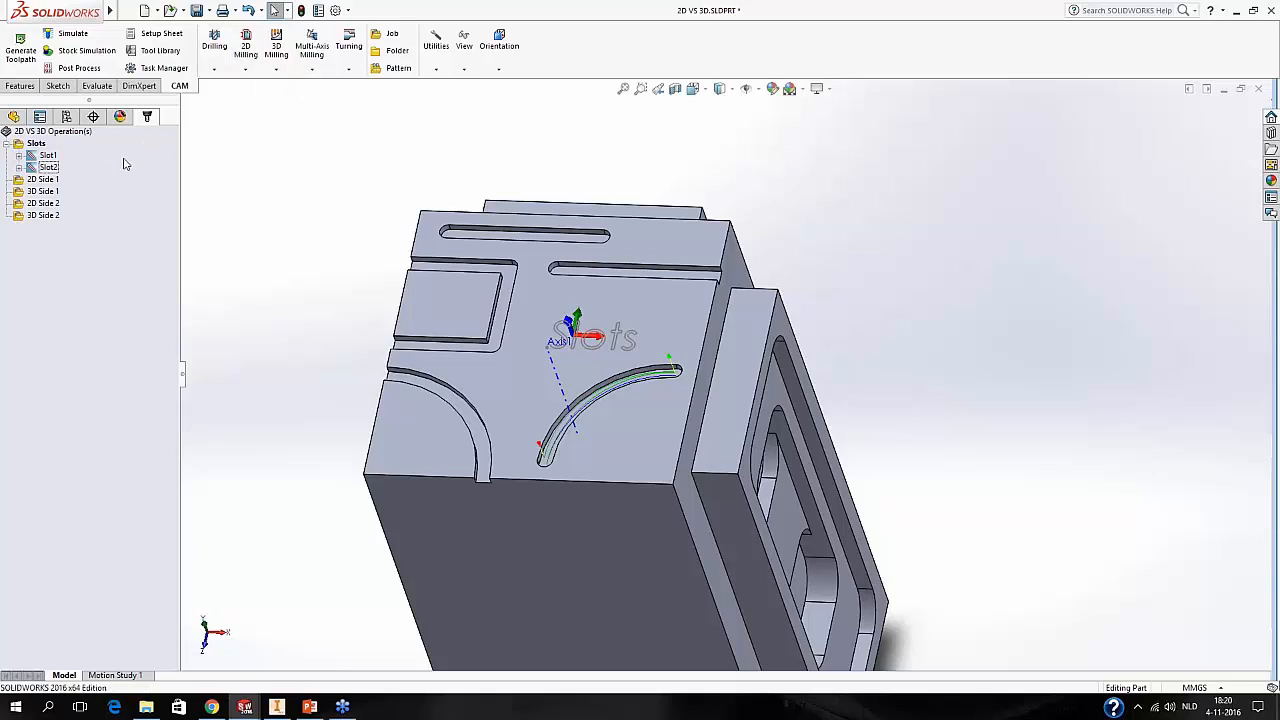
left_click(48, 156)
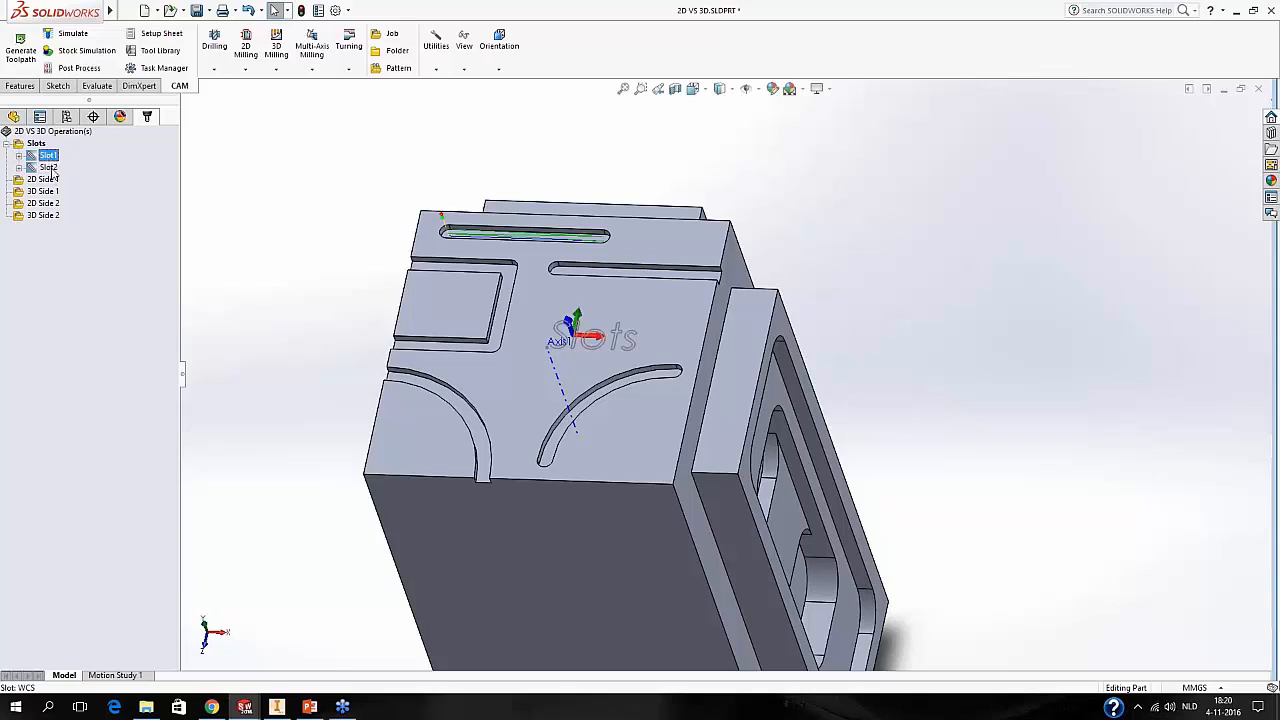
Duplicate Slot2 and clear the copy's edge selection, with Tangent propagation and Propagate along Z turned off.
left_click(47, 168)
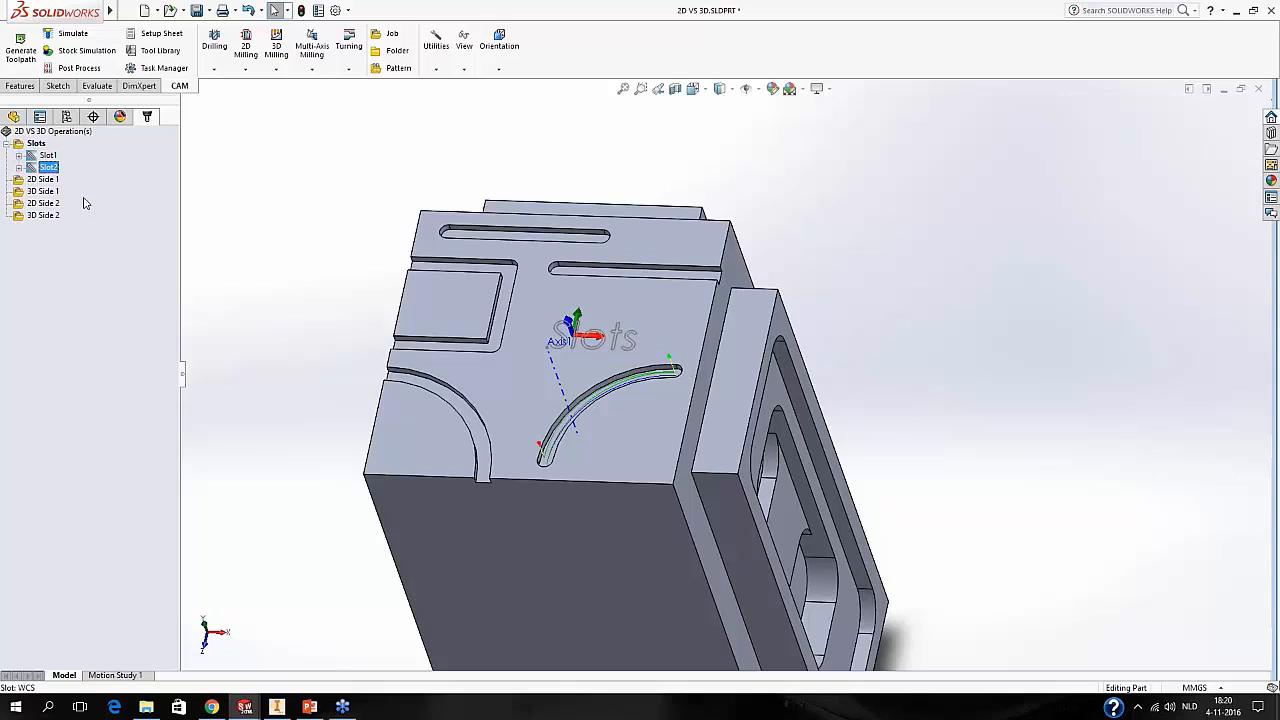
key("ctrl+v")
right_click(49, 179)
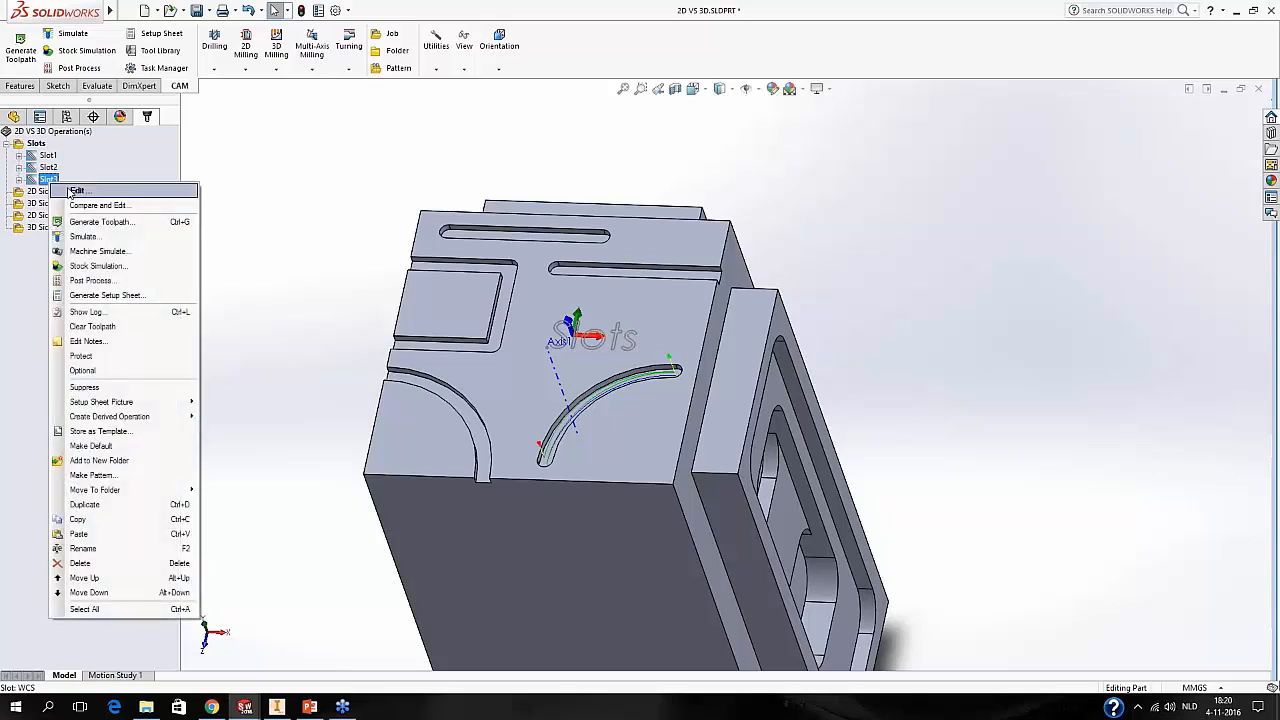
left_click(76, 191)
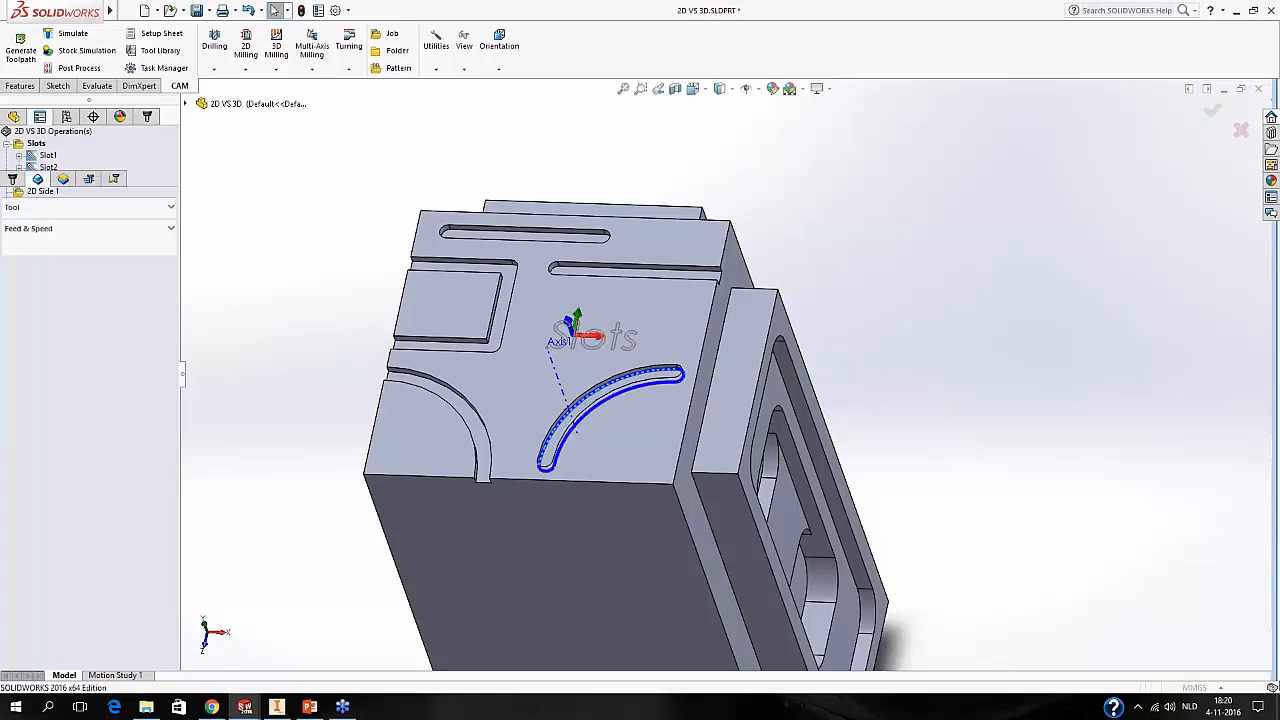
right_click(54, 230)
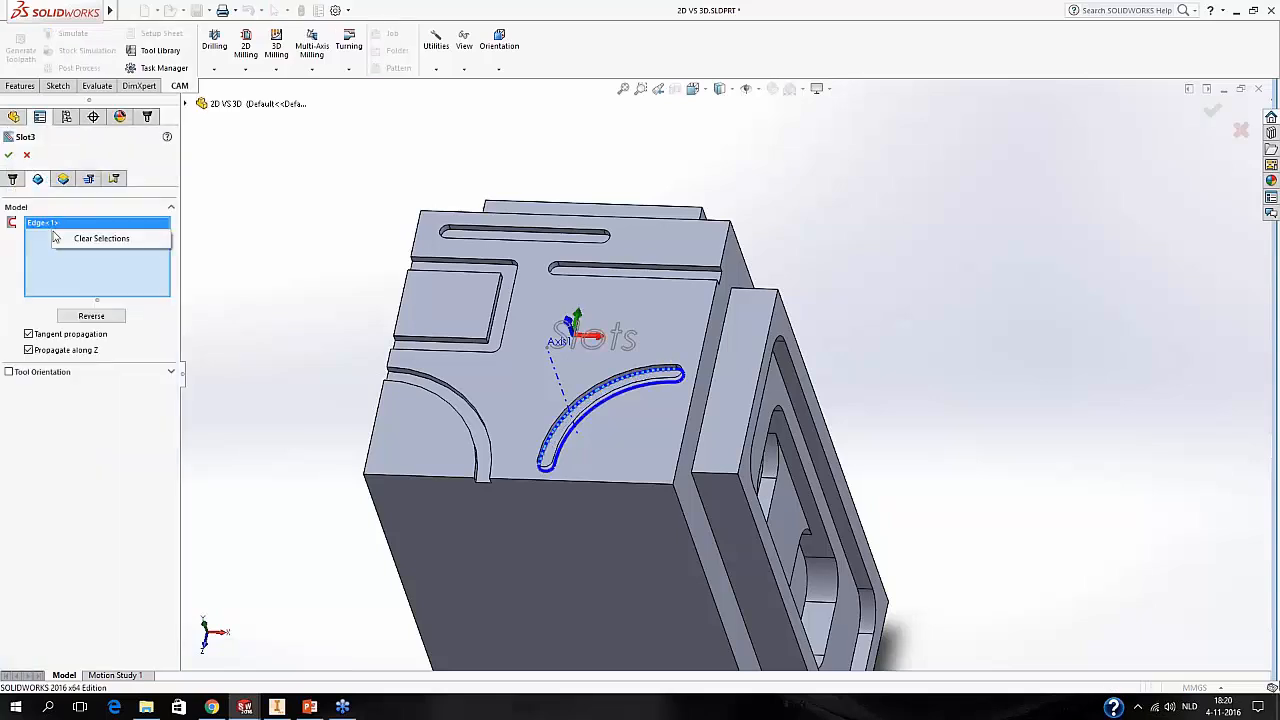
left_click(90, 244)
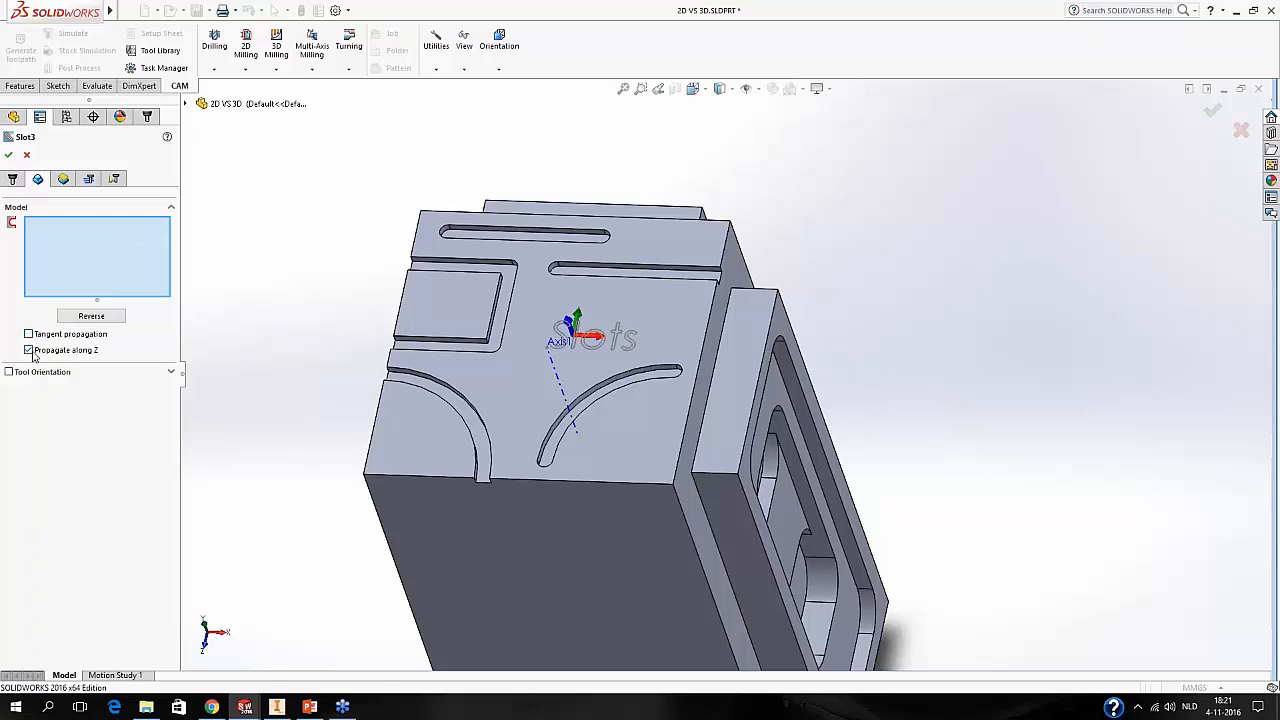
Define Slot3 from the bottom edges of the open-ended straight slot: both long sides and the rounded end, leaving the open end unselected.
scroll(737, 254, "down", 5)
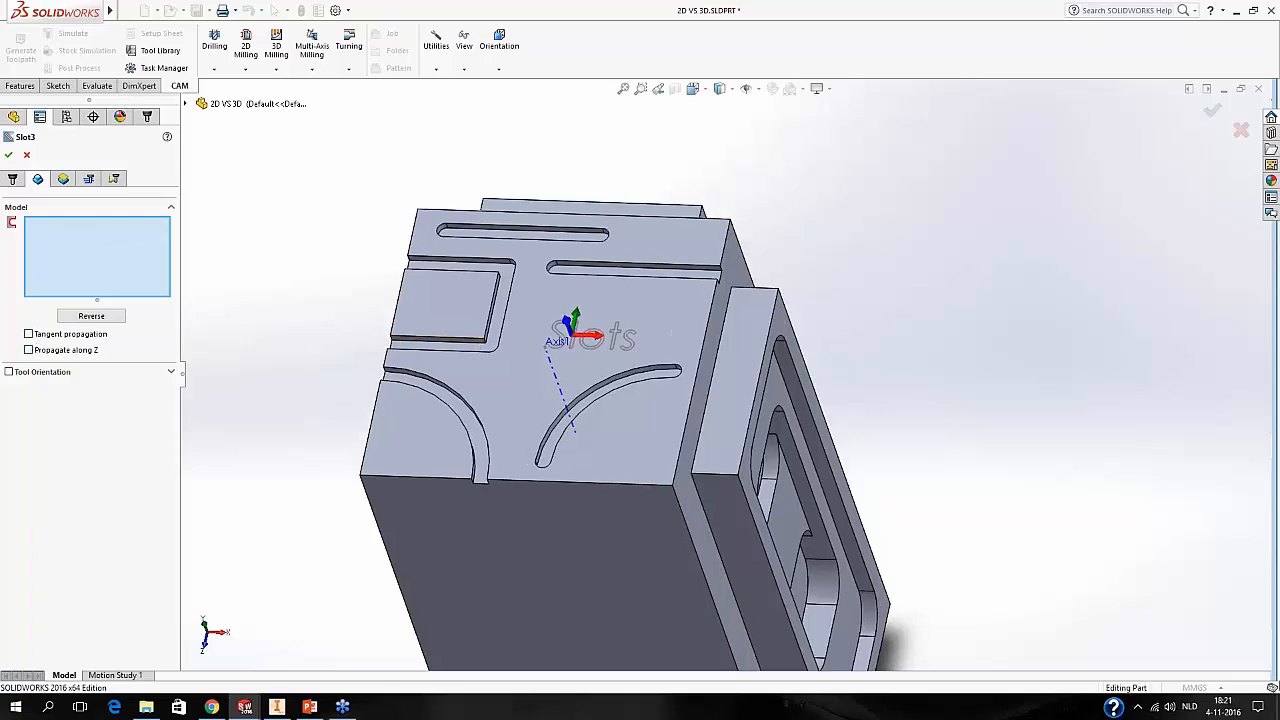
left_click(660, 266)
middle_click_drag(854, 294, 697, 177)
left_click(716, 224)
middle_click_drag(716, 224, 748, 190)
scroll(800, 220, "up", 3)
middle_click_drag(866, 212, 857, 203)
scroll(857, 203, "down", 3)
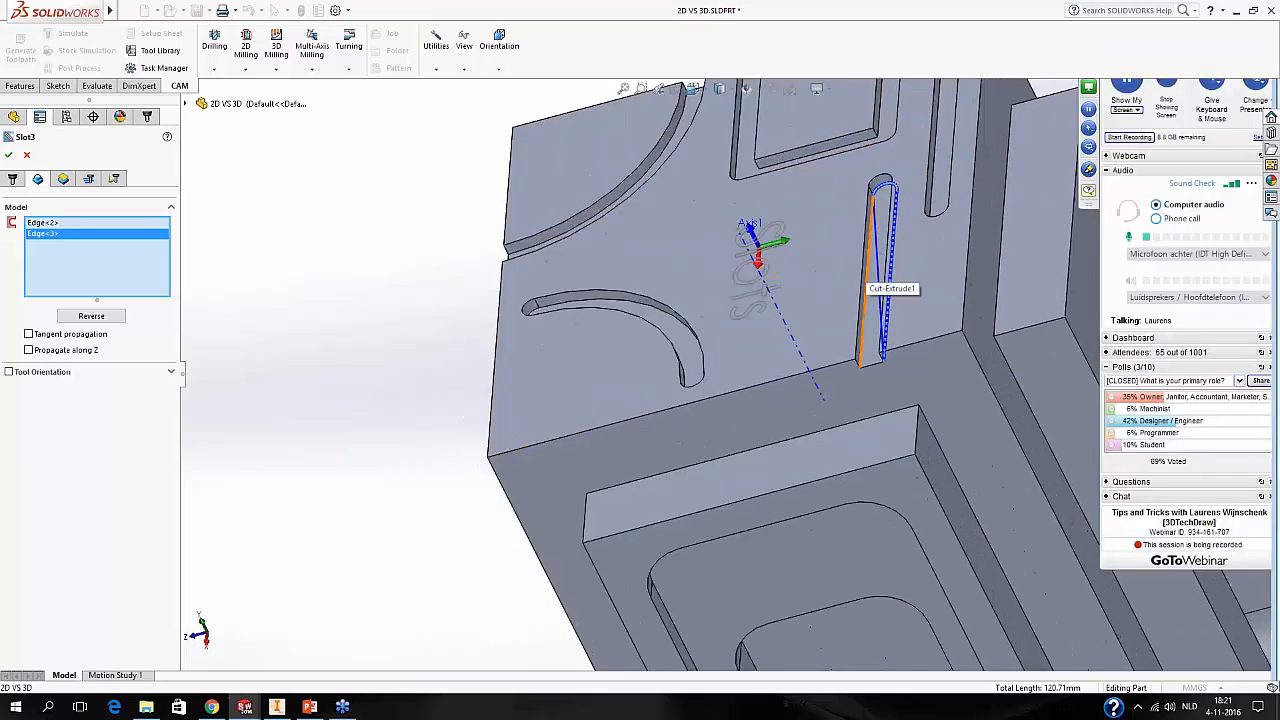
left_click(852, 388)
middle_click_drag(862, 362, 903, 349)
scroll(872, 364, "down", 2)
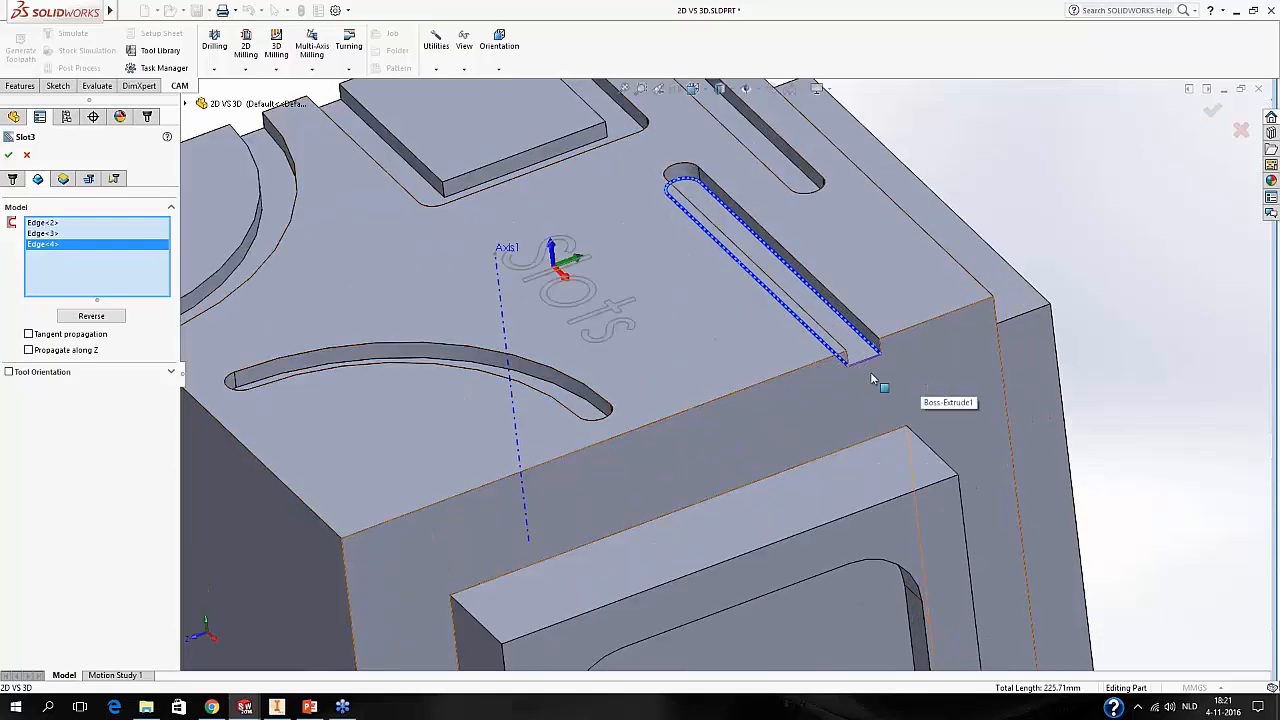
scroll(882, 368, "down", 5)
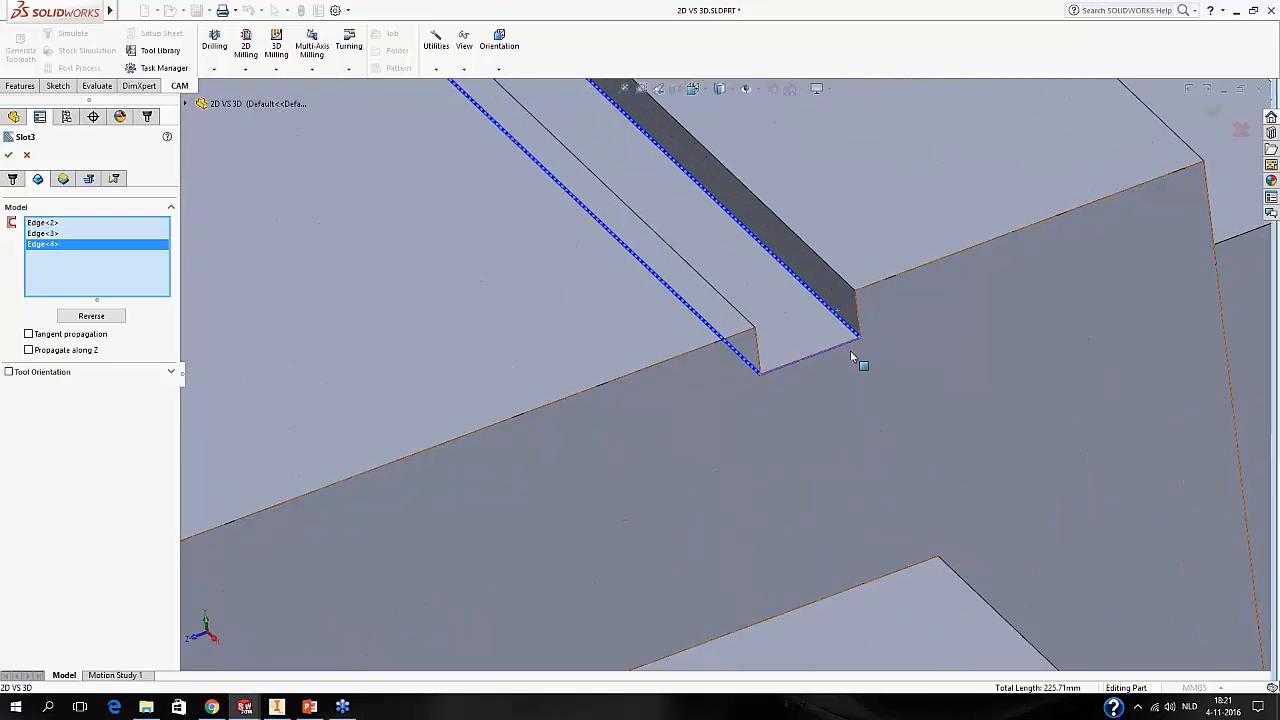
scroll(877, 405, "up", 5)
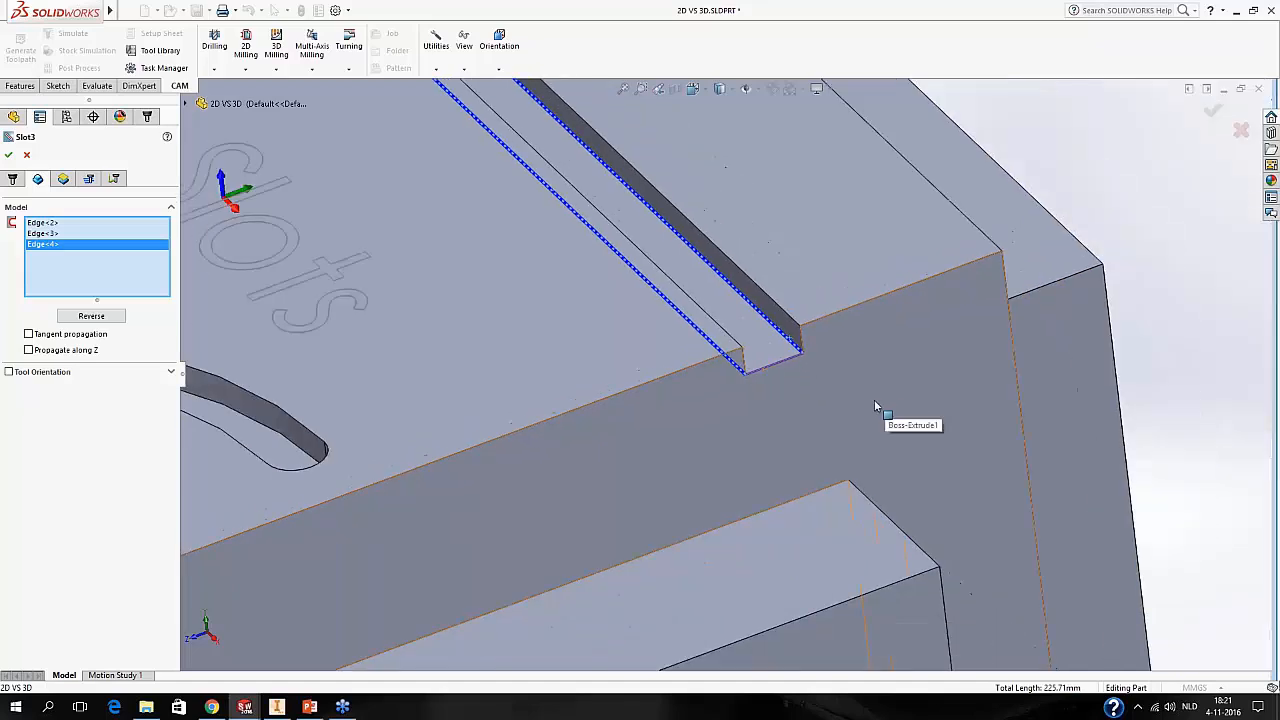
scroll(776, 398, "up", 3)
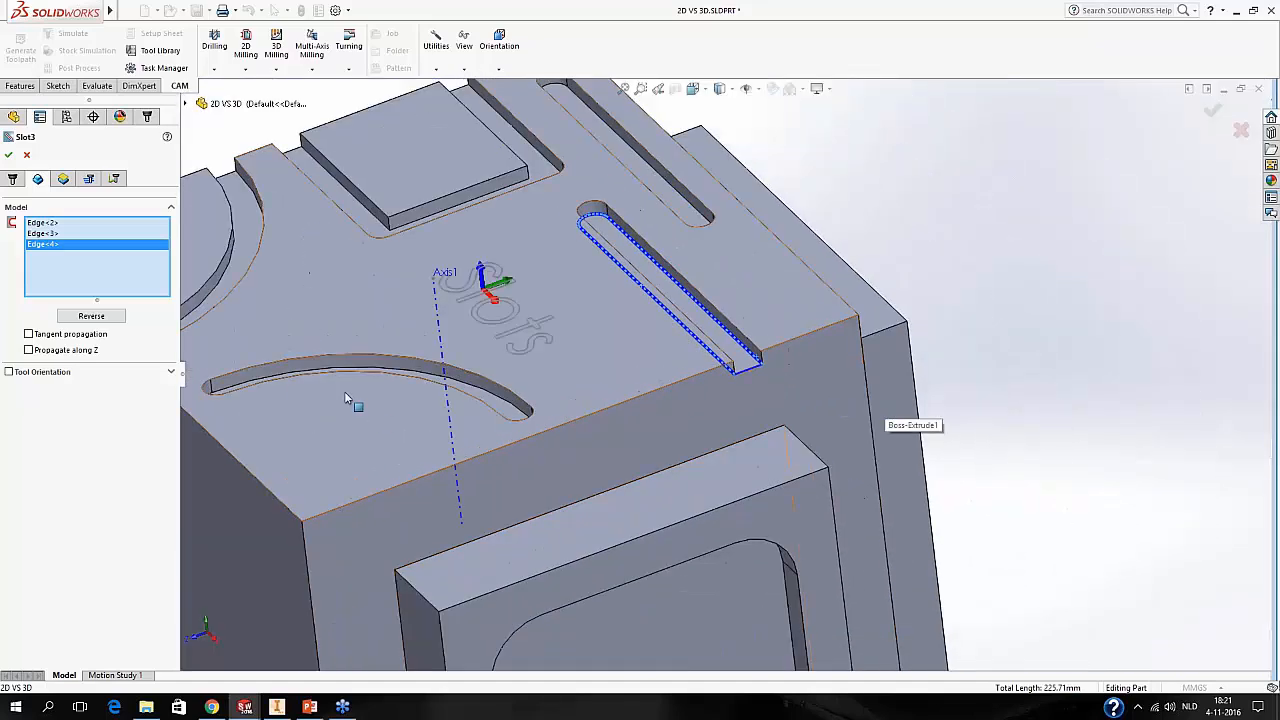
left_click(8, 155)
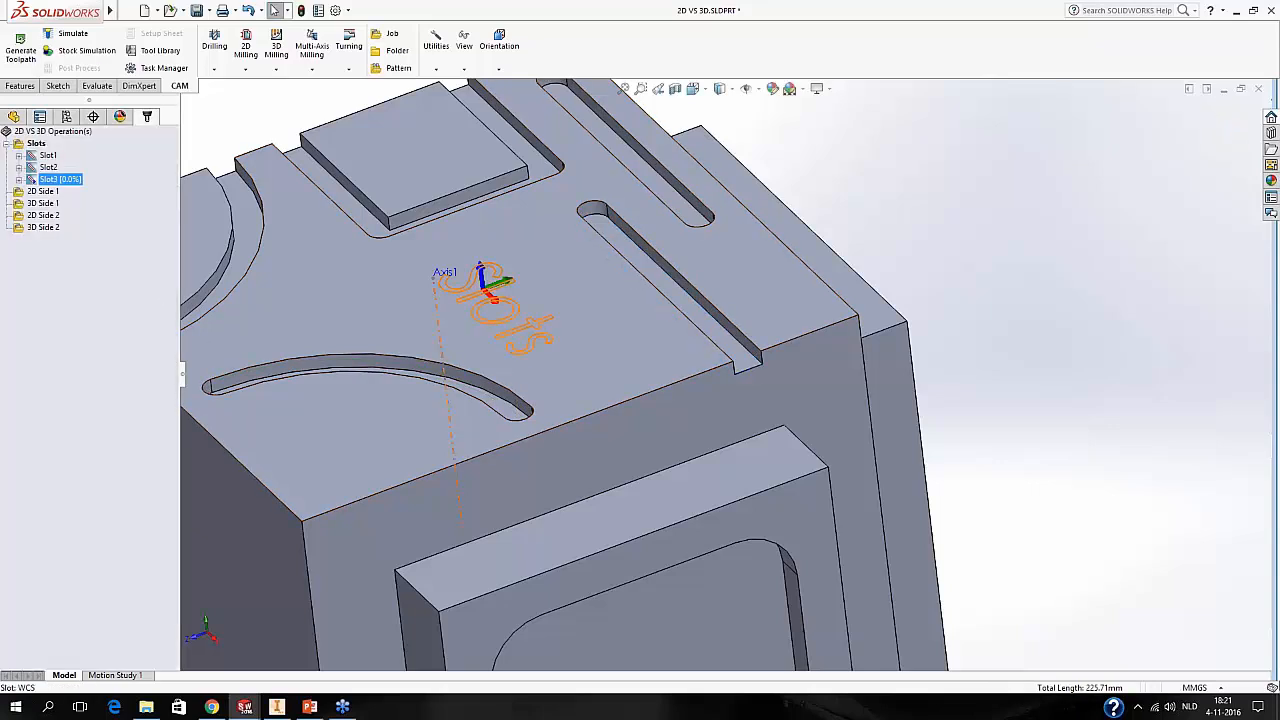
Examine the Slot3 toolpath where it passes the open end of the straight slot.
middle_click_drag(614, 386, 639, 357)
scroll(725, 390, "down", 5)
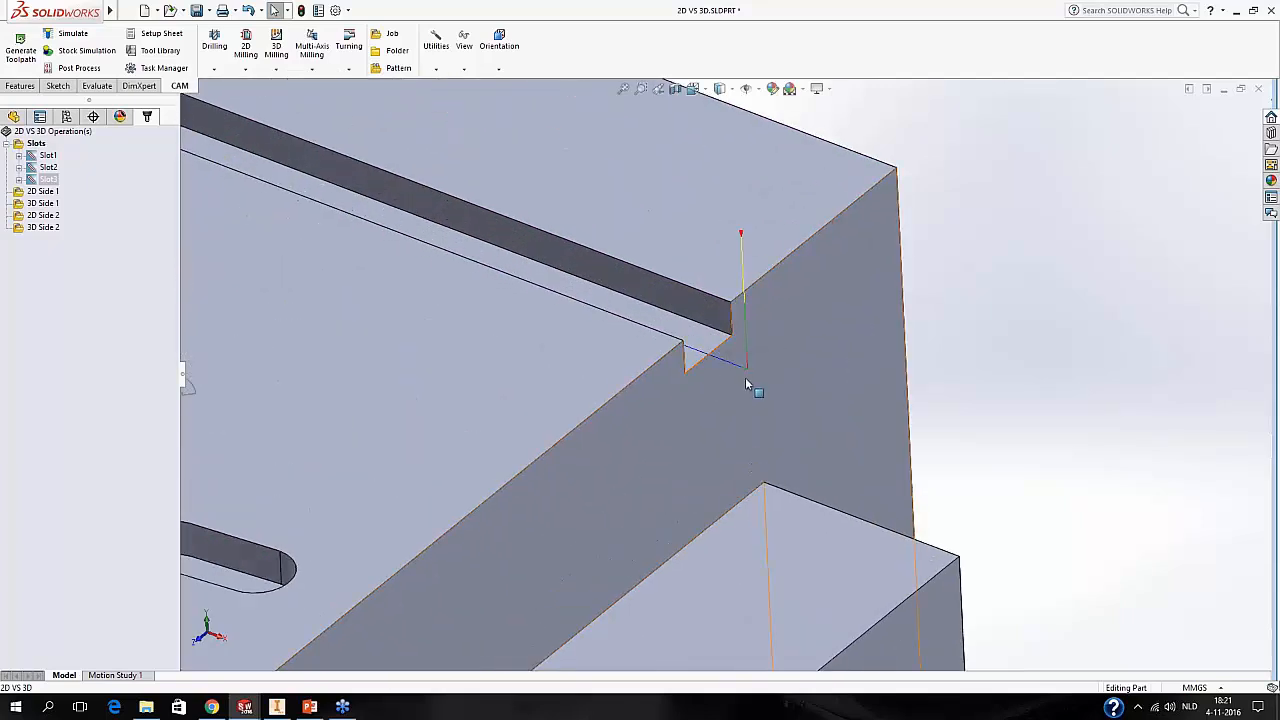
scroll(745, 377, "up", 3)
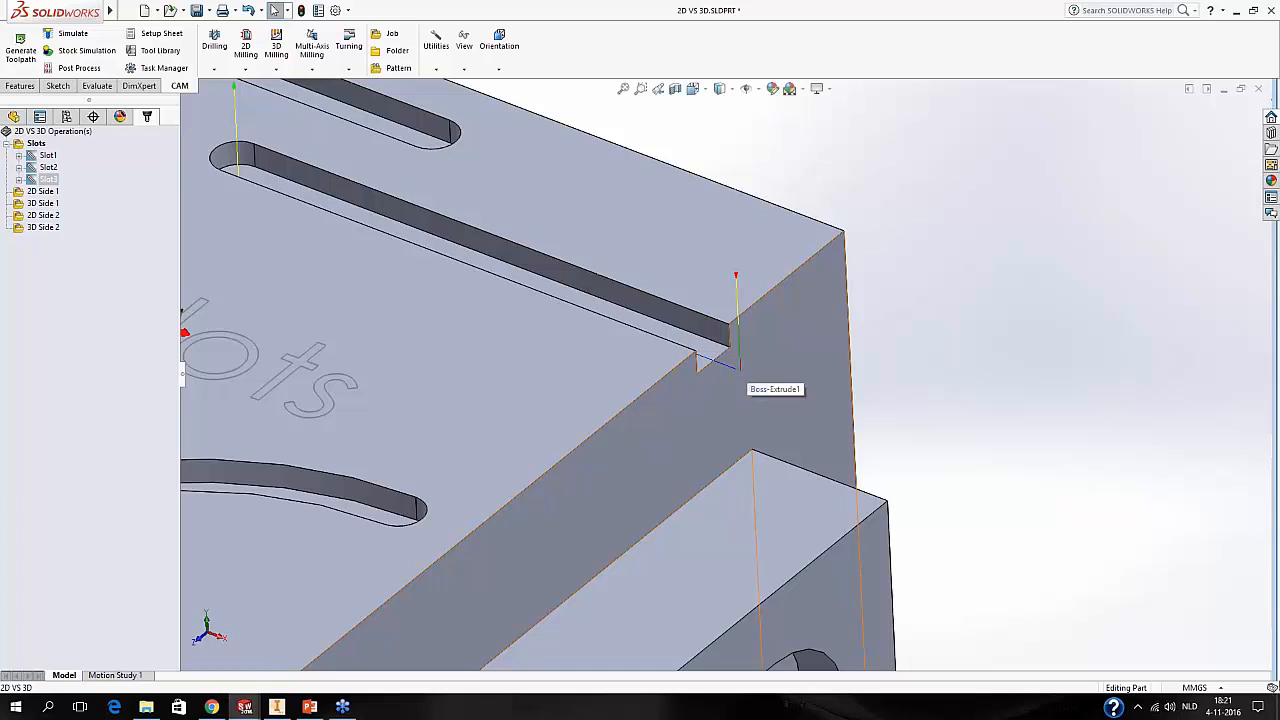
middle_click_drag(478, 262, 365, 230)
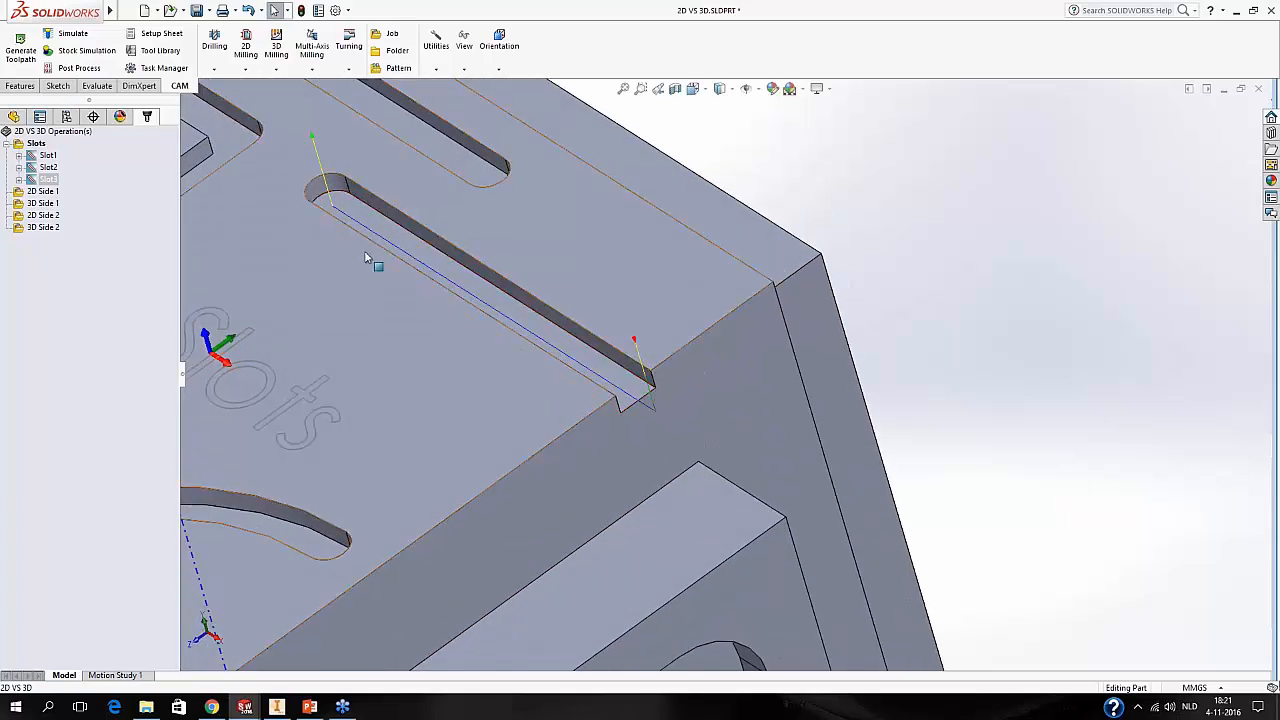
Examine the remaining open slots, the curved one and the U-shaped one, highlighting their floor faces and open ends.
key("z")
key("z")
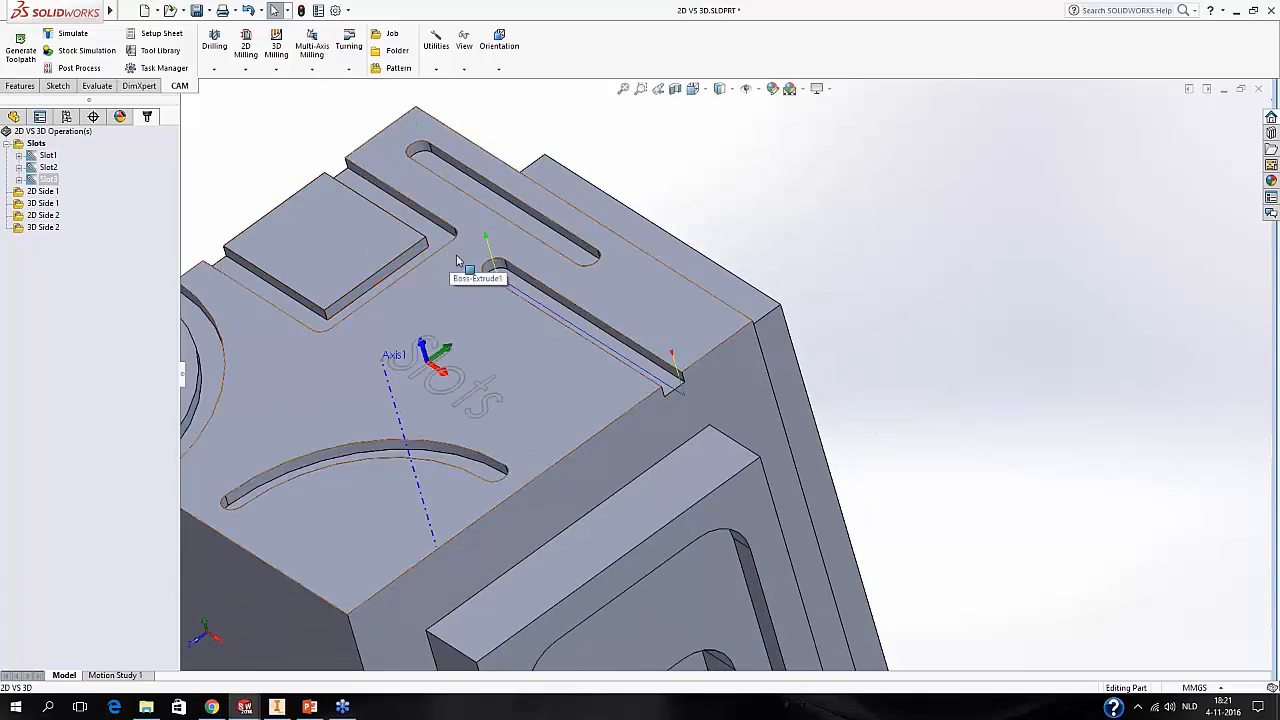
middle_click_drag(517, 355, 475, 395)
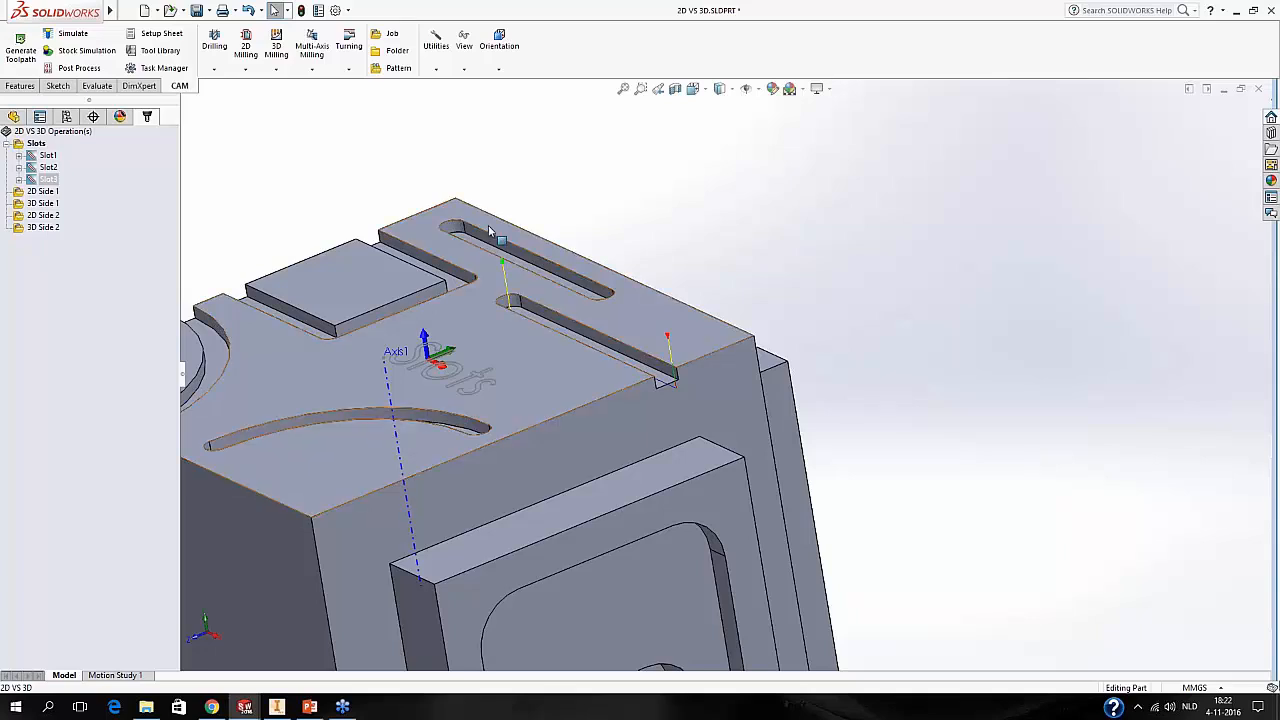
middle_click_drag(428, 250, 540, 467)
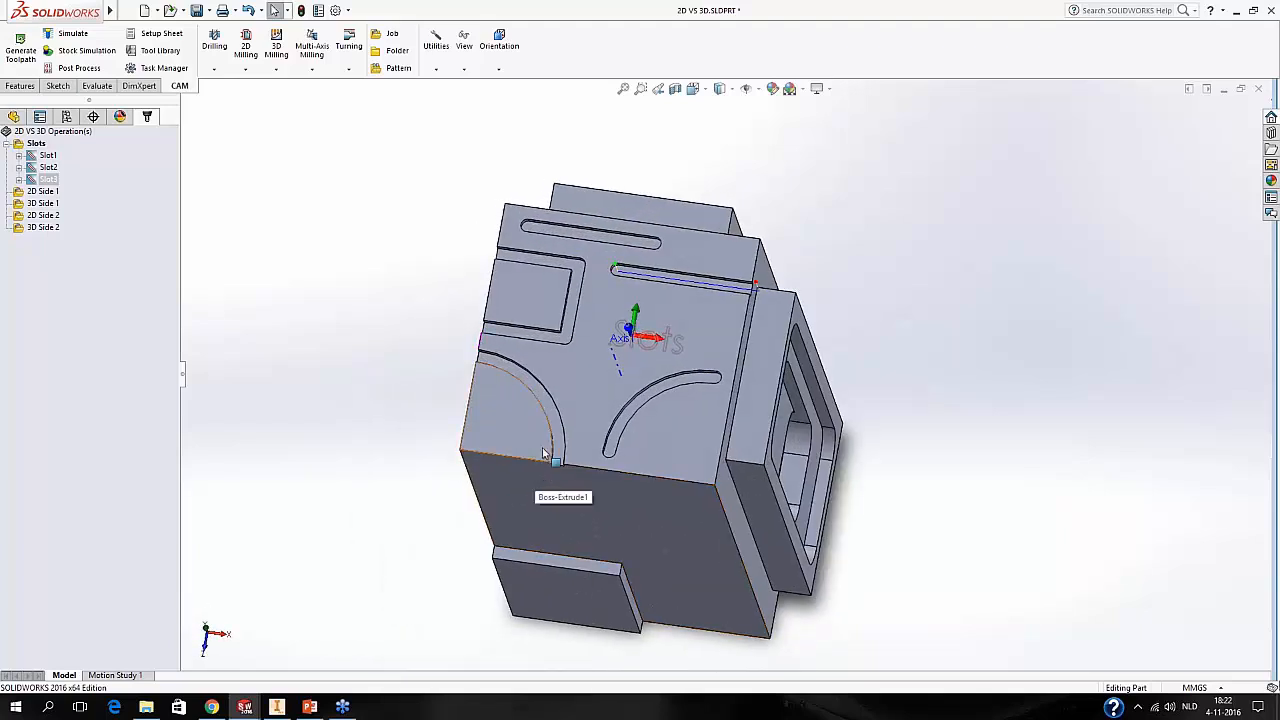
middle_click_drag(549, 458, 585, 468)
scroll(543, 430, "down", 1)
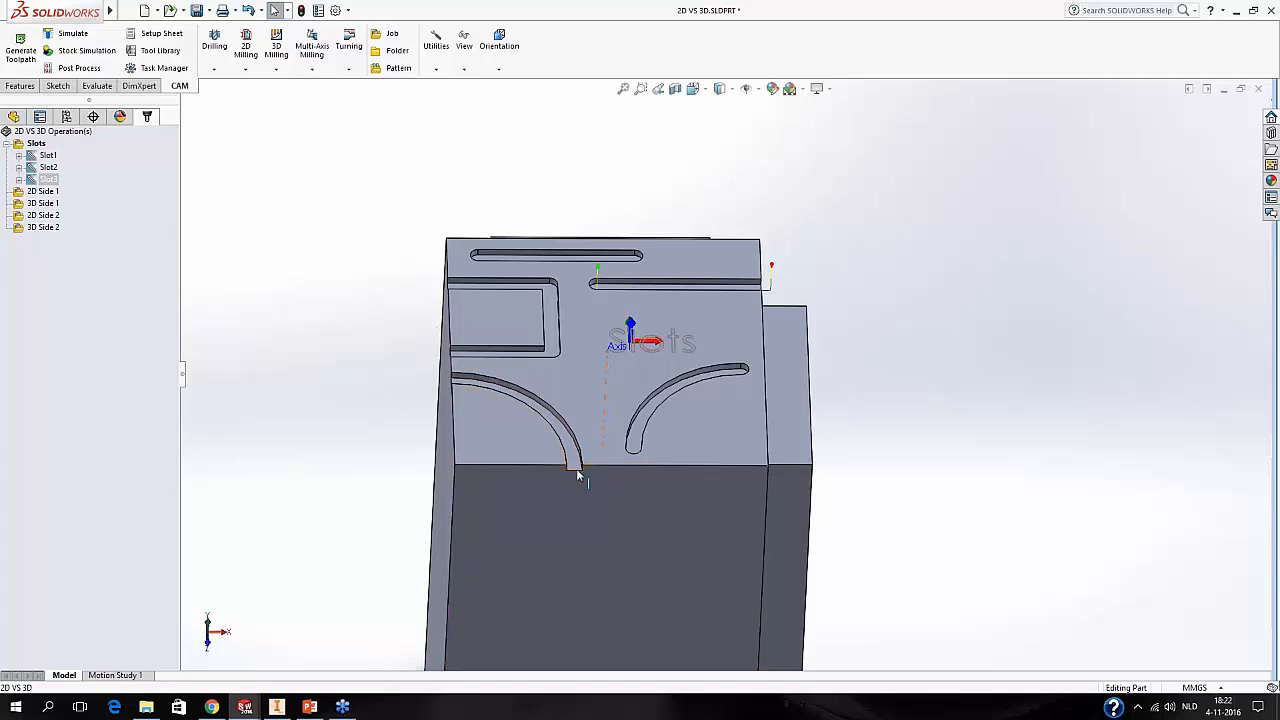
left_click(602, 445)
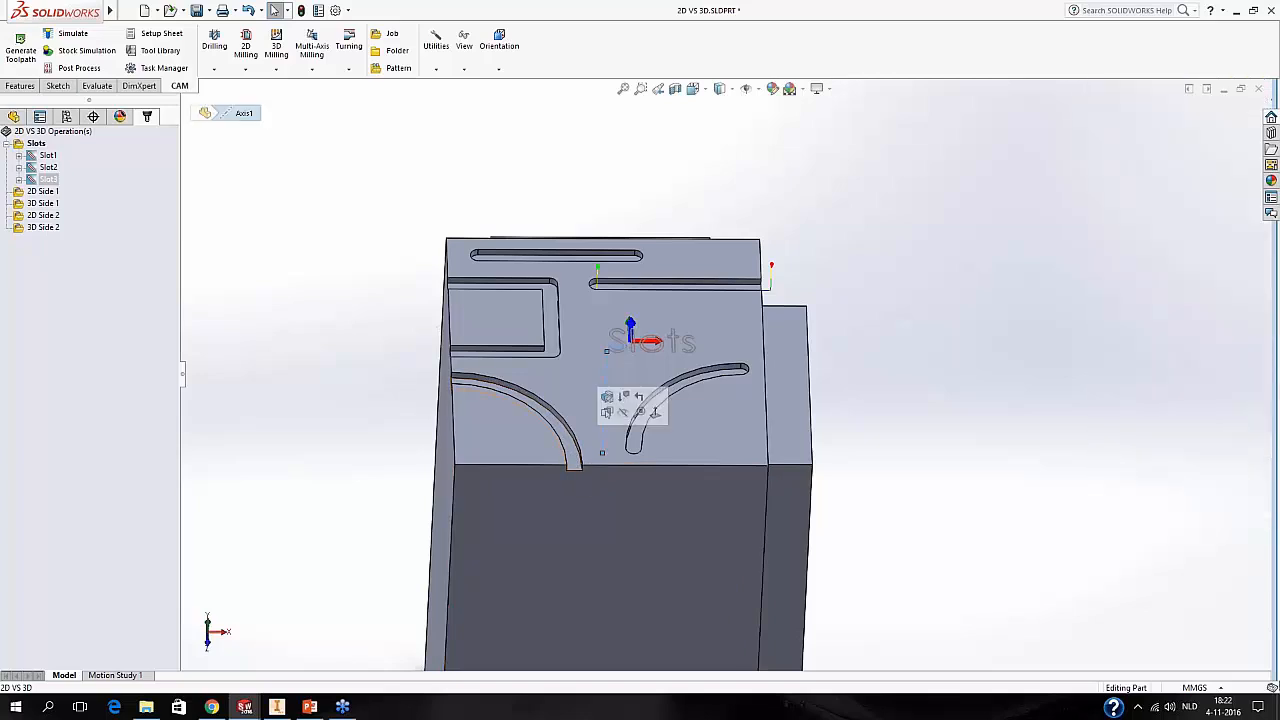
left_click(375, 430)
middle_click_drag(525, 451, 538, 434)
scroll(540, 431, "down", 2)
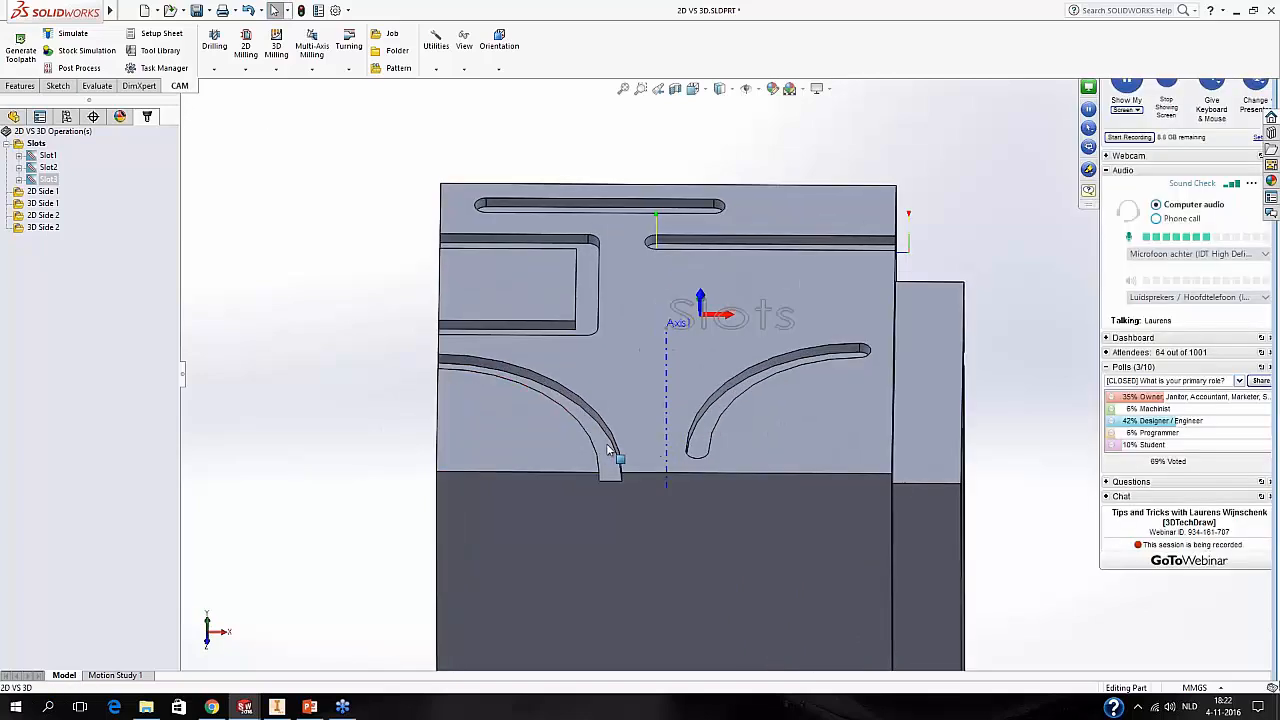
left_click(607, 445)
left_click(592, 318, "ctrl")
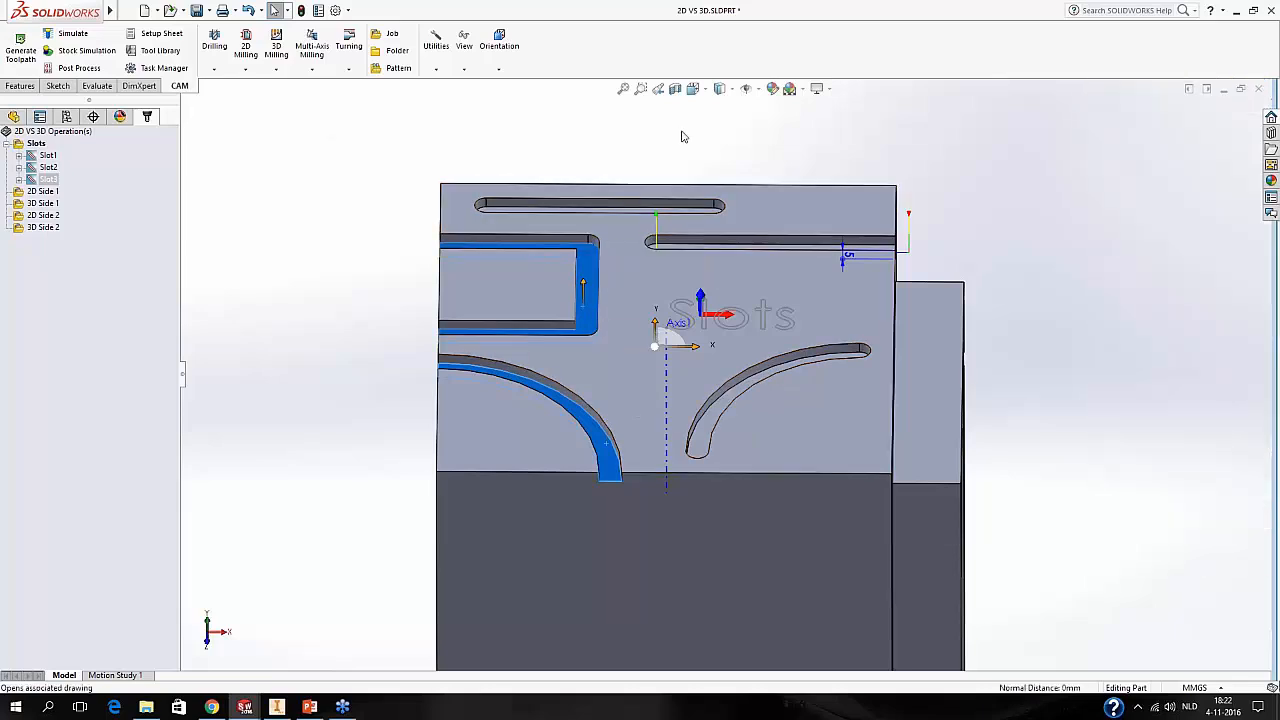
left_click(652, 147)
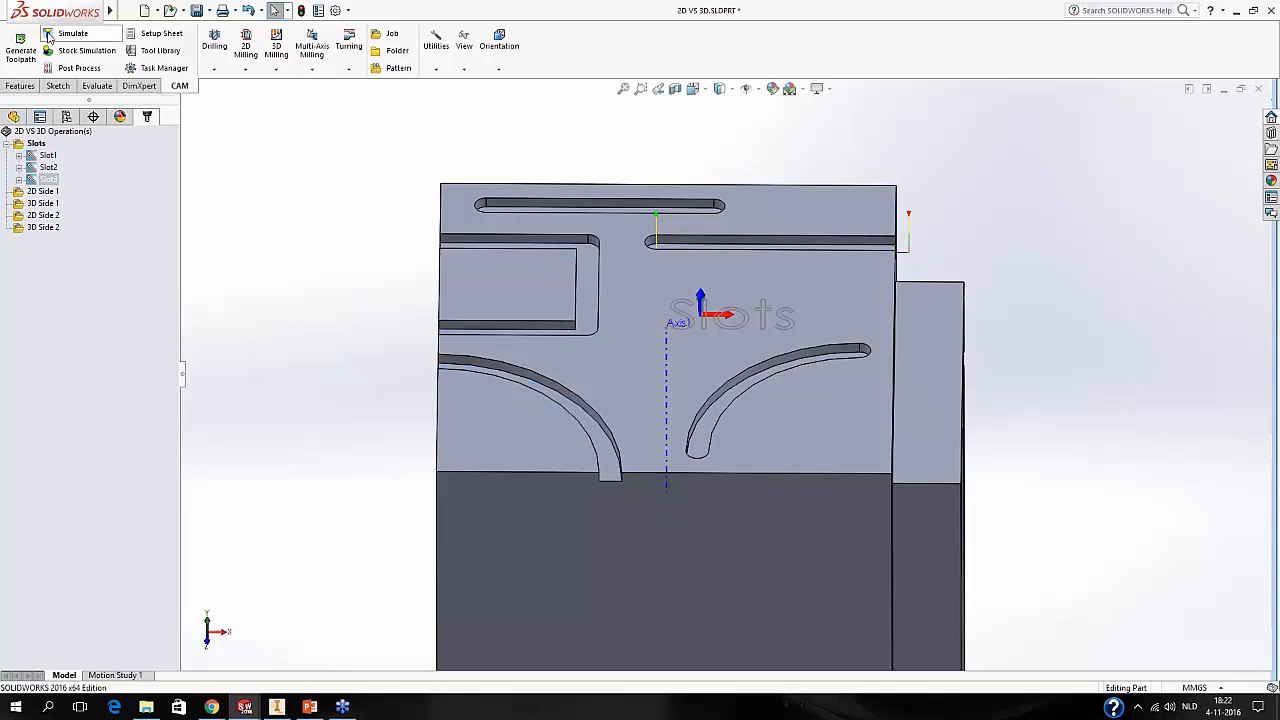
Create a 2D Contour operation on the curved open slot's outer bottom edge, with Tangent propagation and Propagate along Z turned off.
left_click(245, 46)
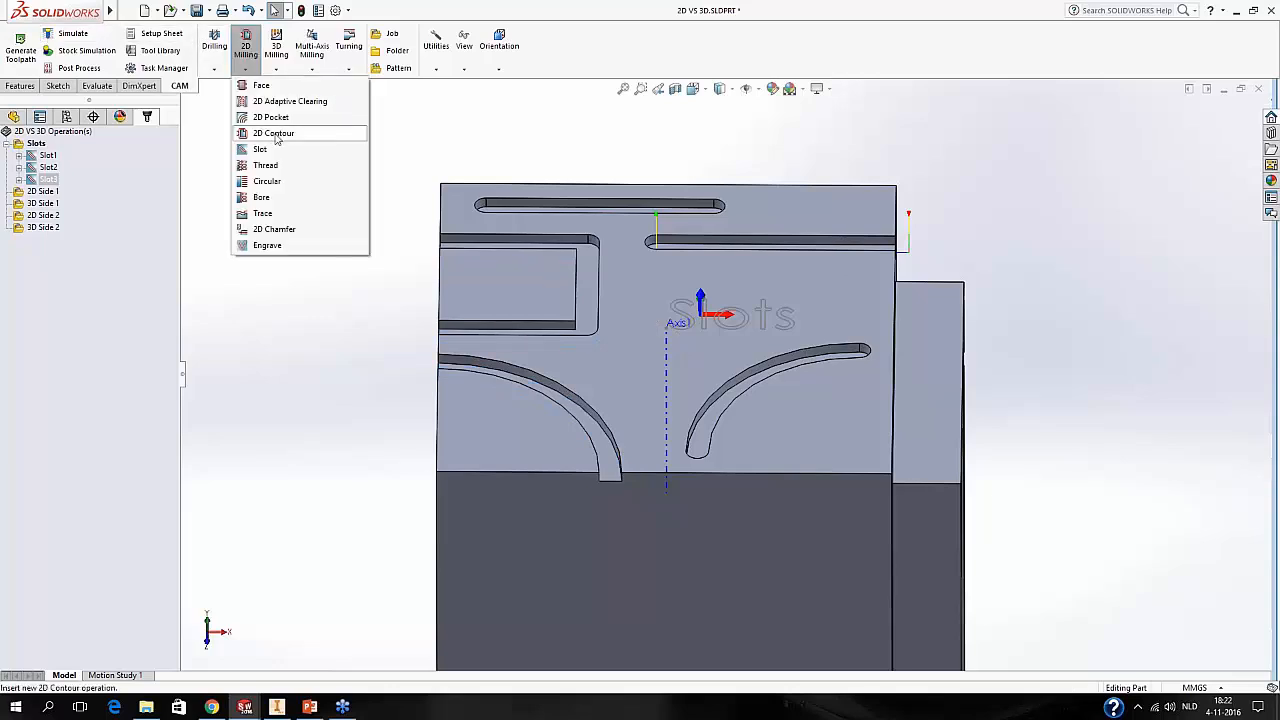
left_click(274, 133)
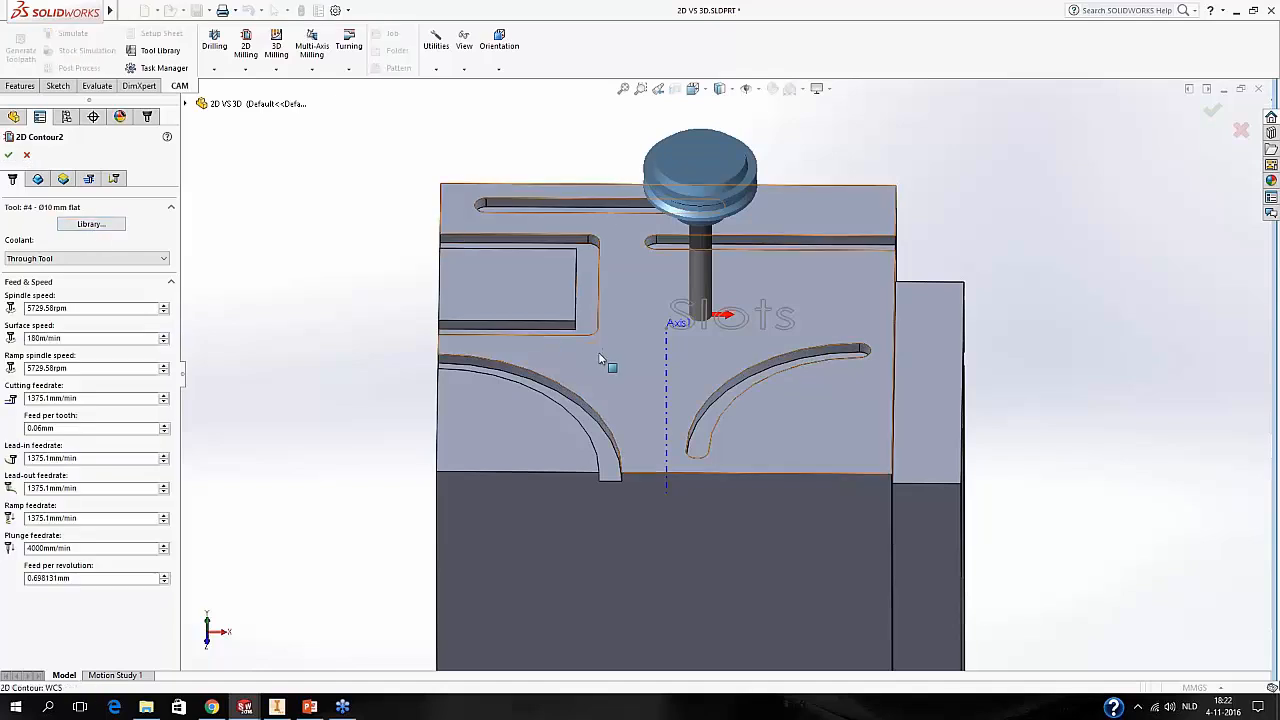
left_click(39, 180)
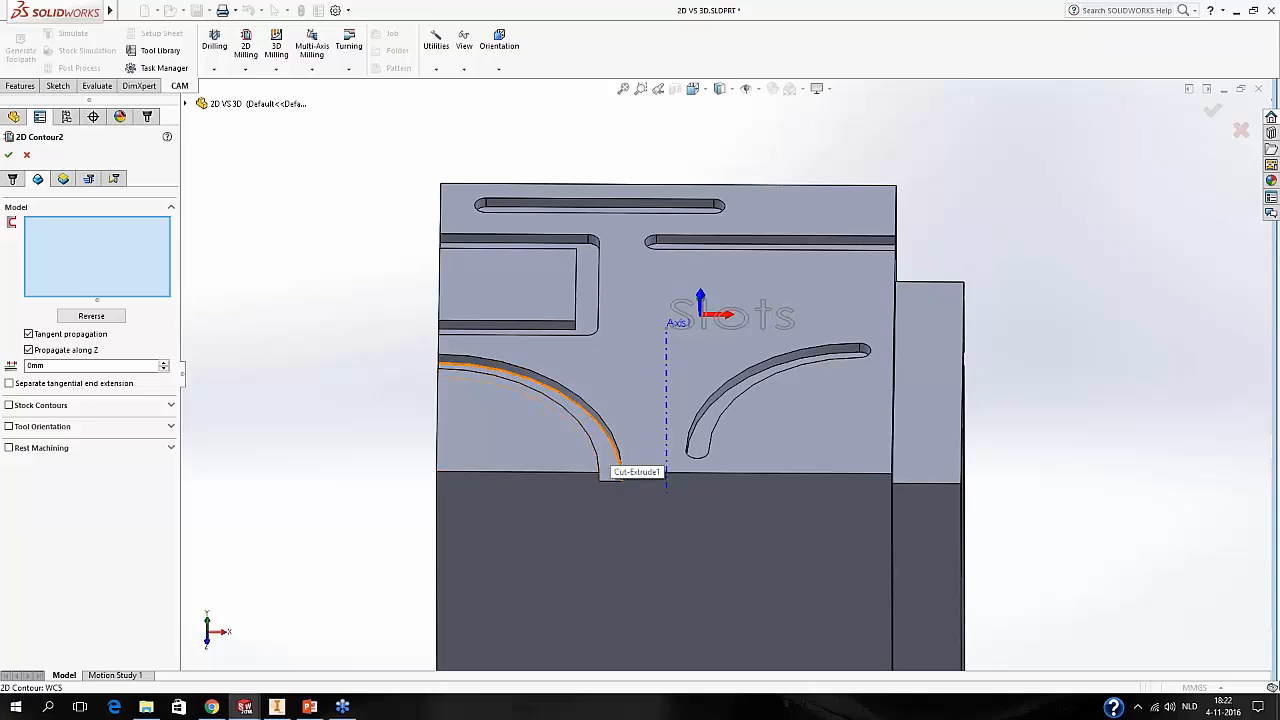
left_click(612, 462)
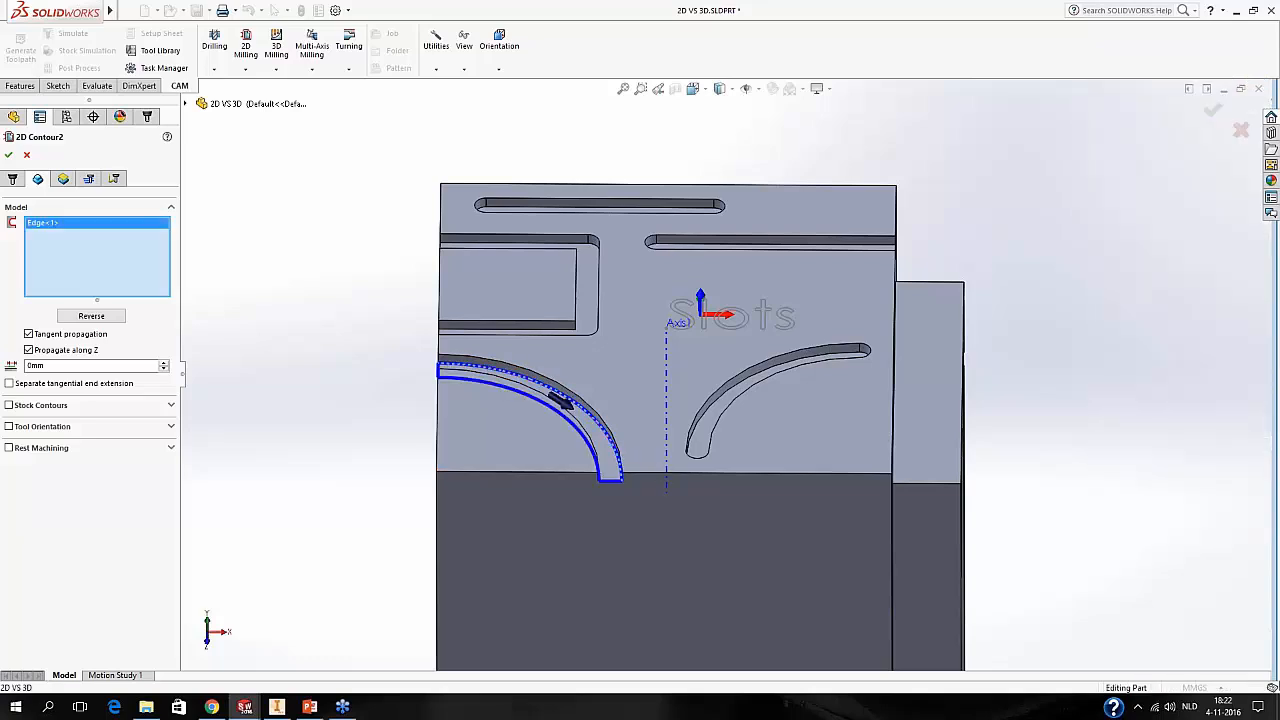
left_click(70, 351)
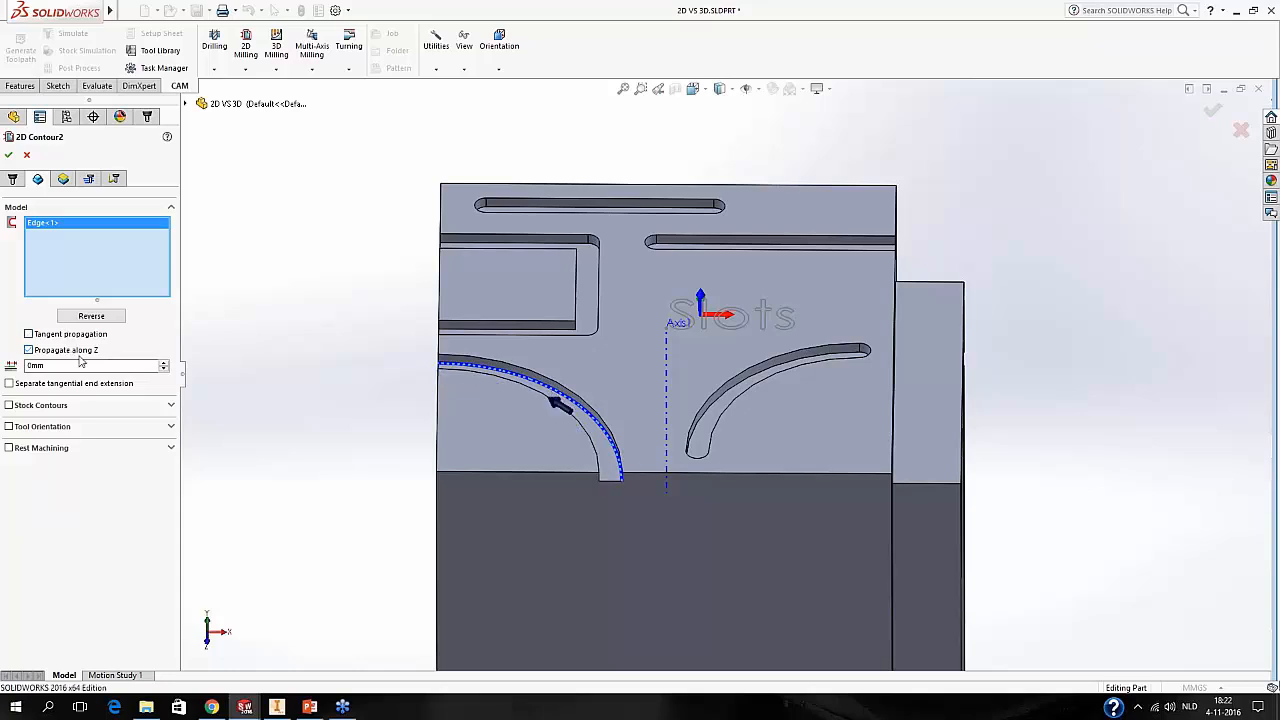
middle_click_drag(465, 430, 447, 406)
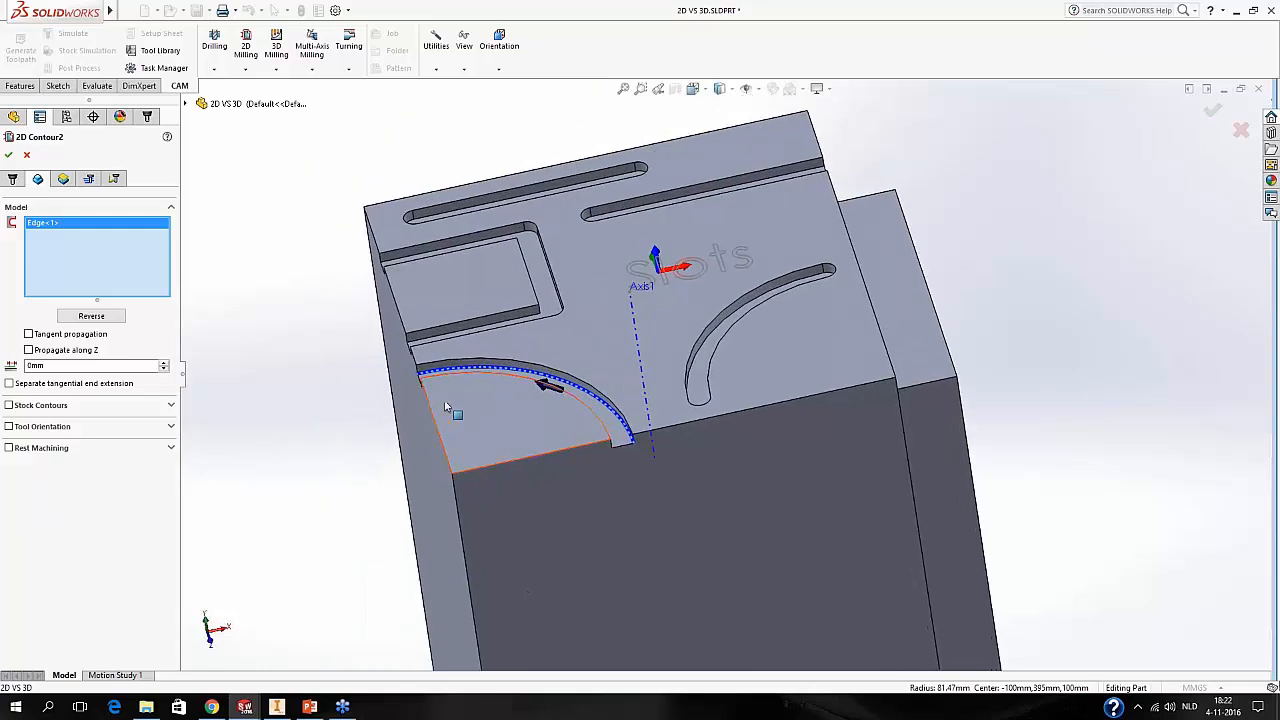
Set the contour's lead-in angle to 0 deg, keeping the lead-out the same, and generate the toolpath.
left_click(116, 180)
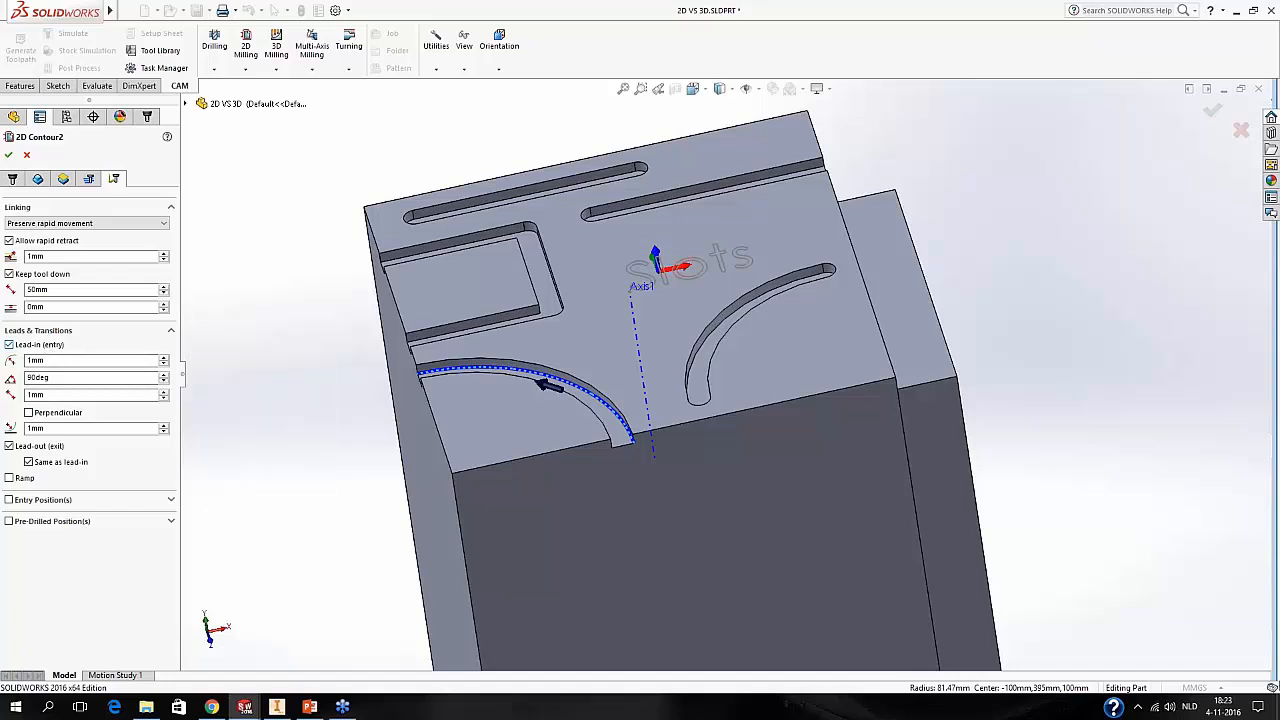
left_click(58, 382)
left_click(9, 158)
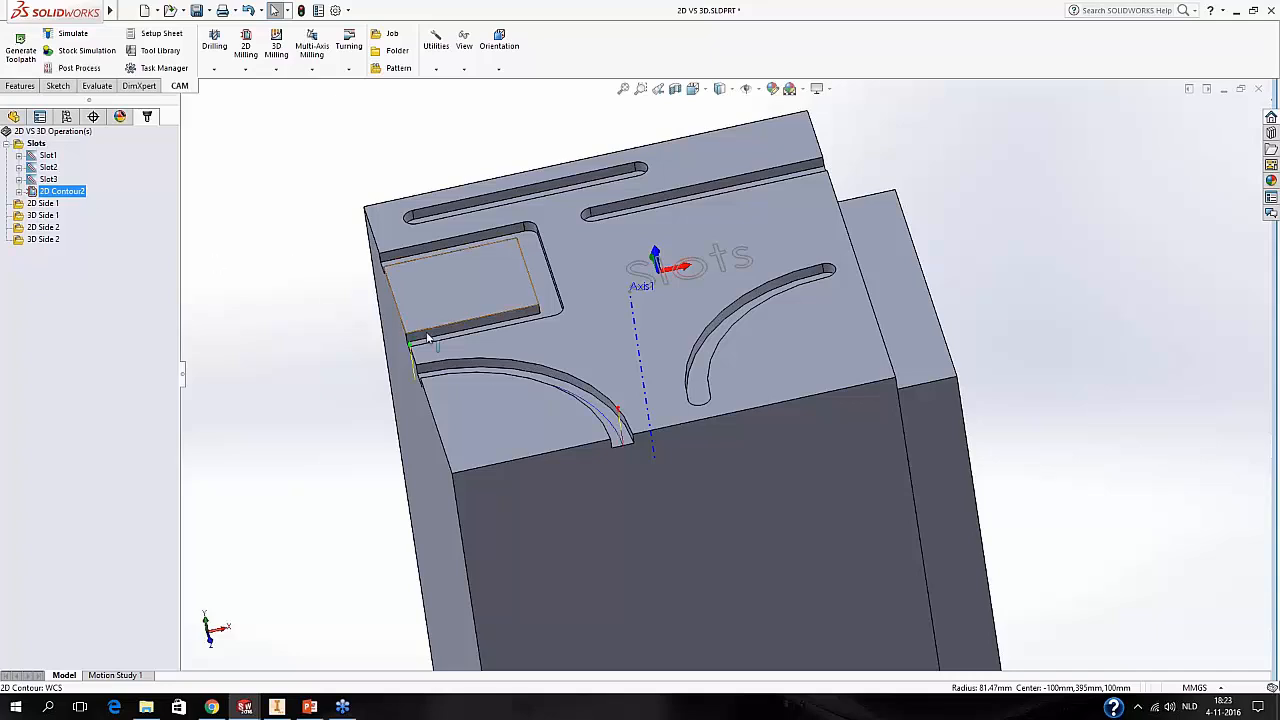
Examine the 2D contour toolpath along the curved slot and at its entry and exit on the open ends.
scroll(640, 440, "down", 2)
middle_click_drag(648, 434, 637, 459)
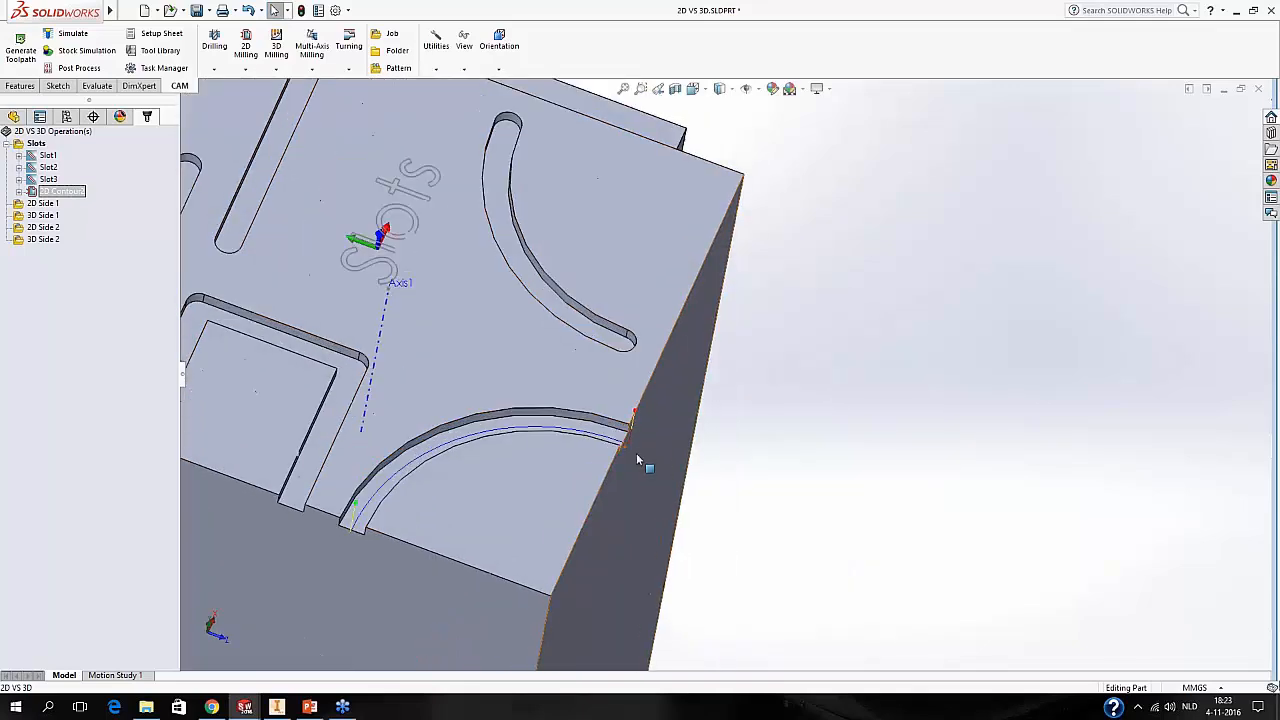
scroll(637, 459, "down", 3)
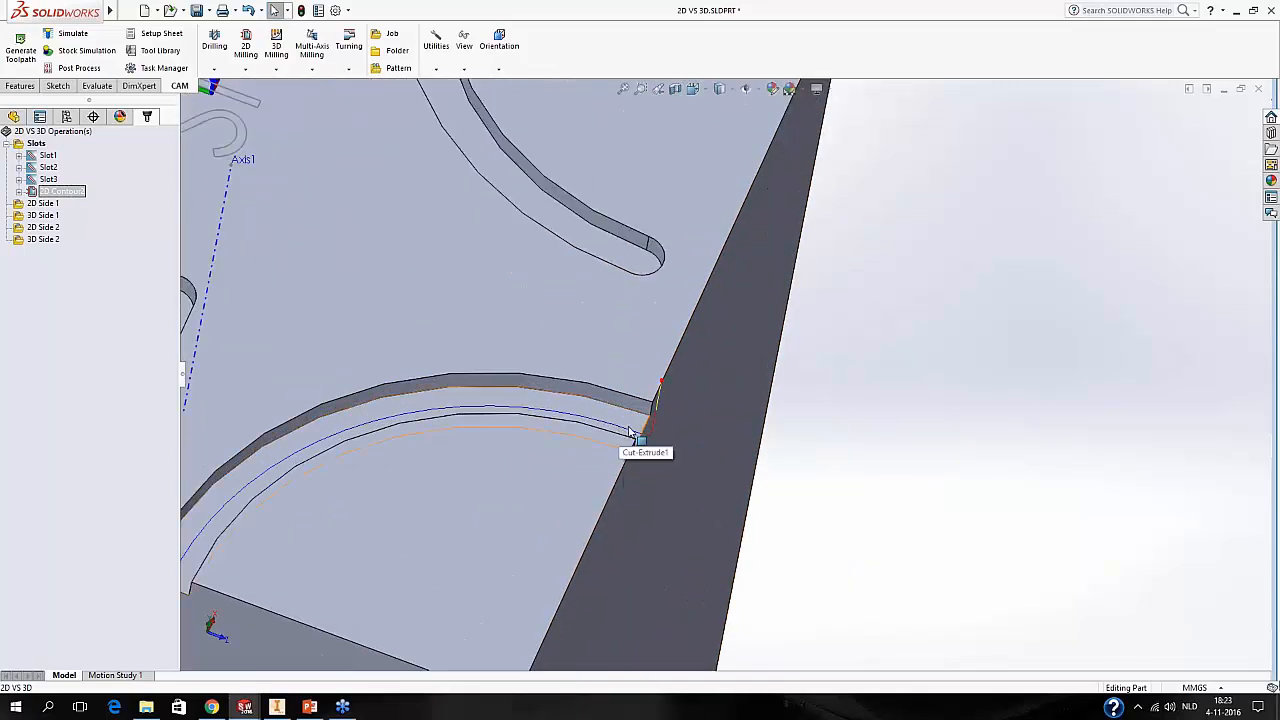
scroll(630, 432, "up", 3)
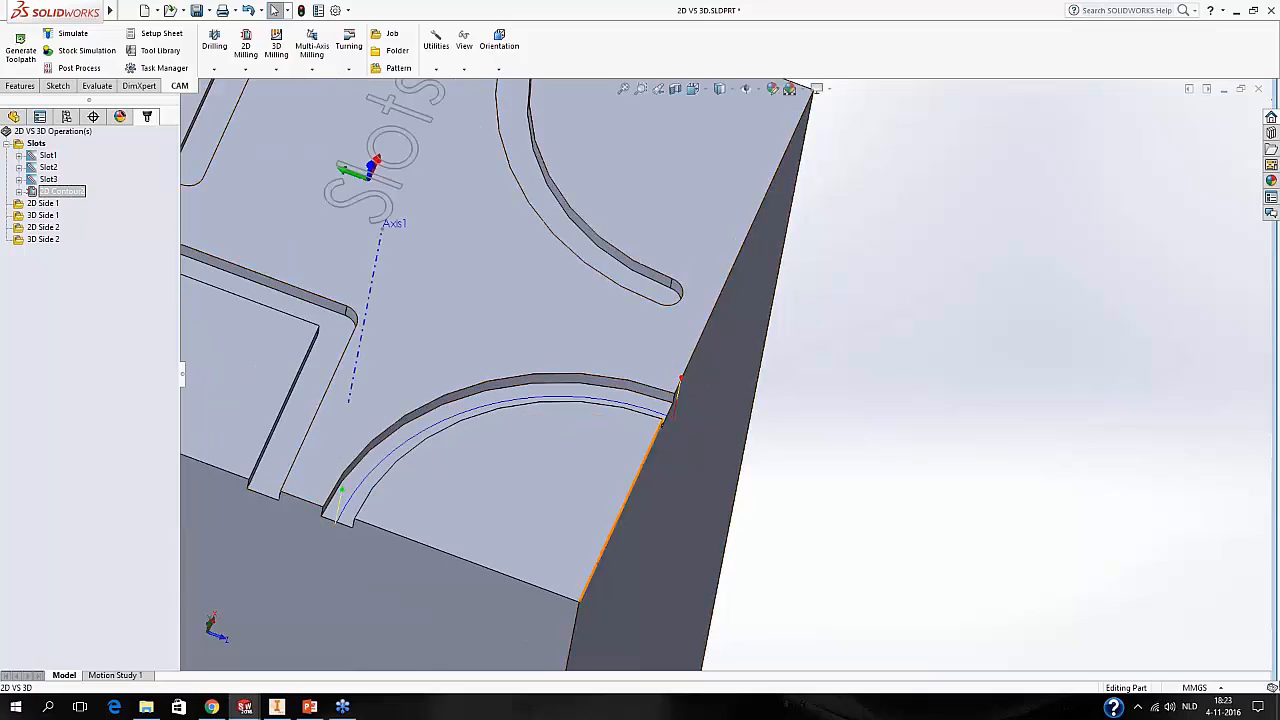
middle_click_drag(655, 428, 666, 363)
scroll(668, 363, "up", 1)
middle_click_drag(590, 418, 609, 378)
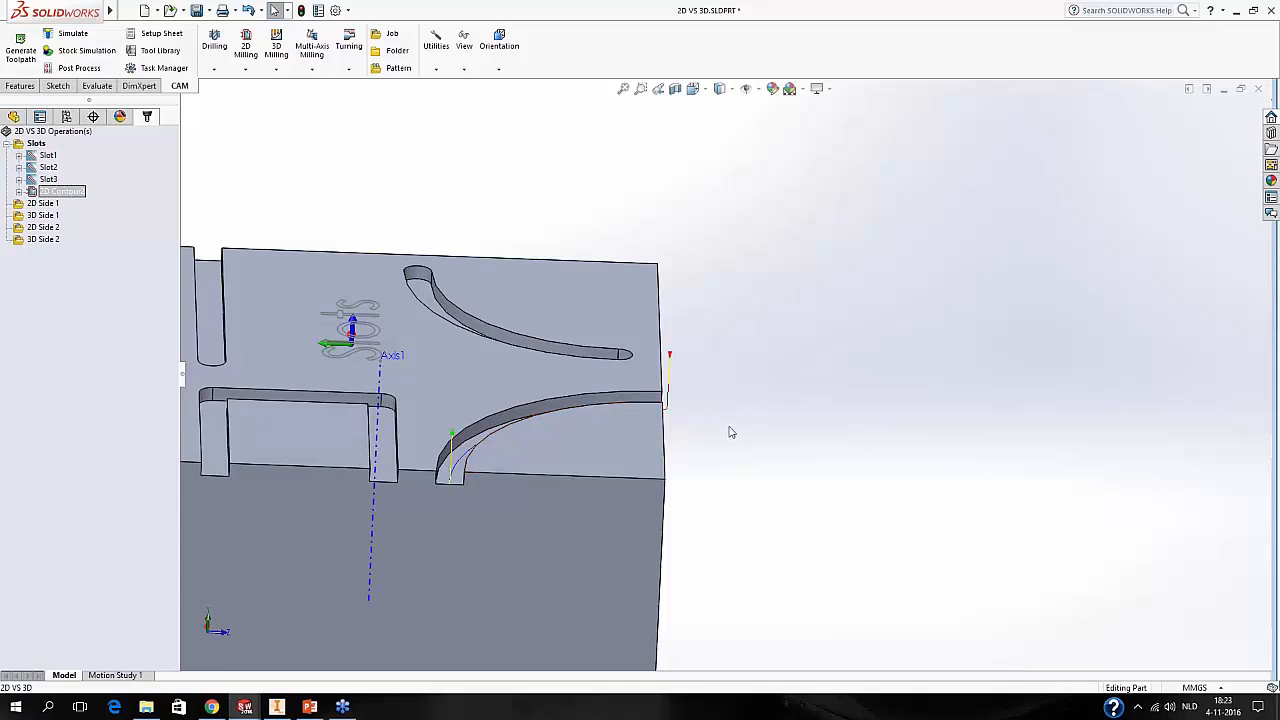
middle_click_drag(665, 445, 520, 520)
Edit the 2D contour, set its linear lead-in distance to 10 mm and regenerate the toolpath.
right_click(62, 191)
left_click(88, 202)
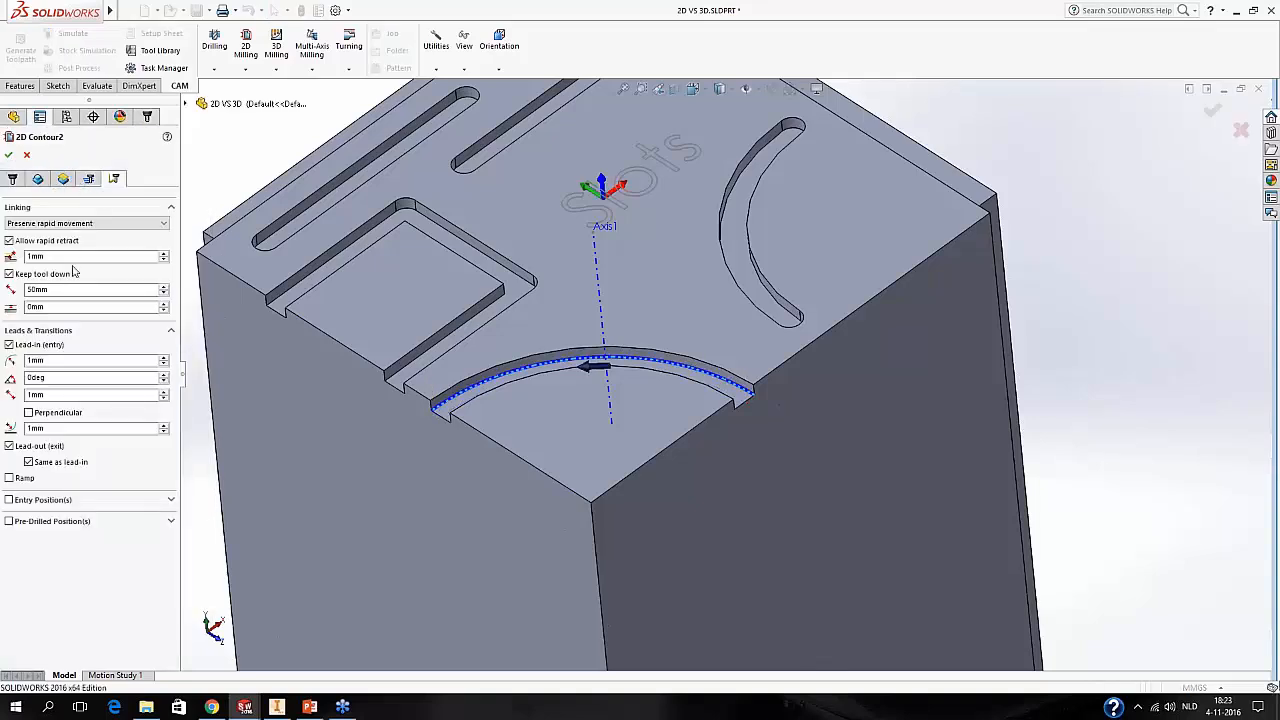
double_click(62, 395)
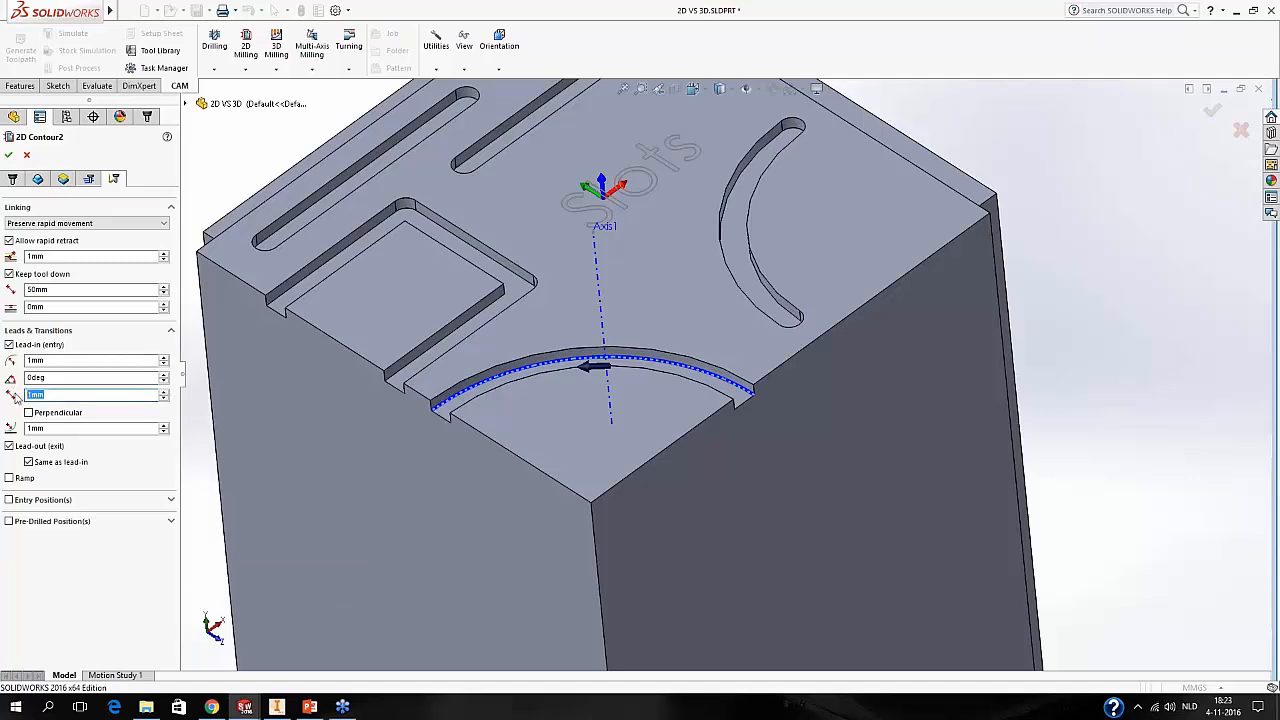
type("10")
key("Return")
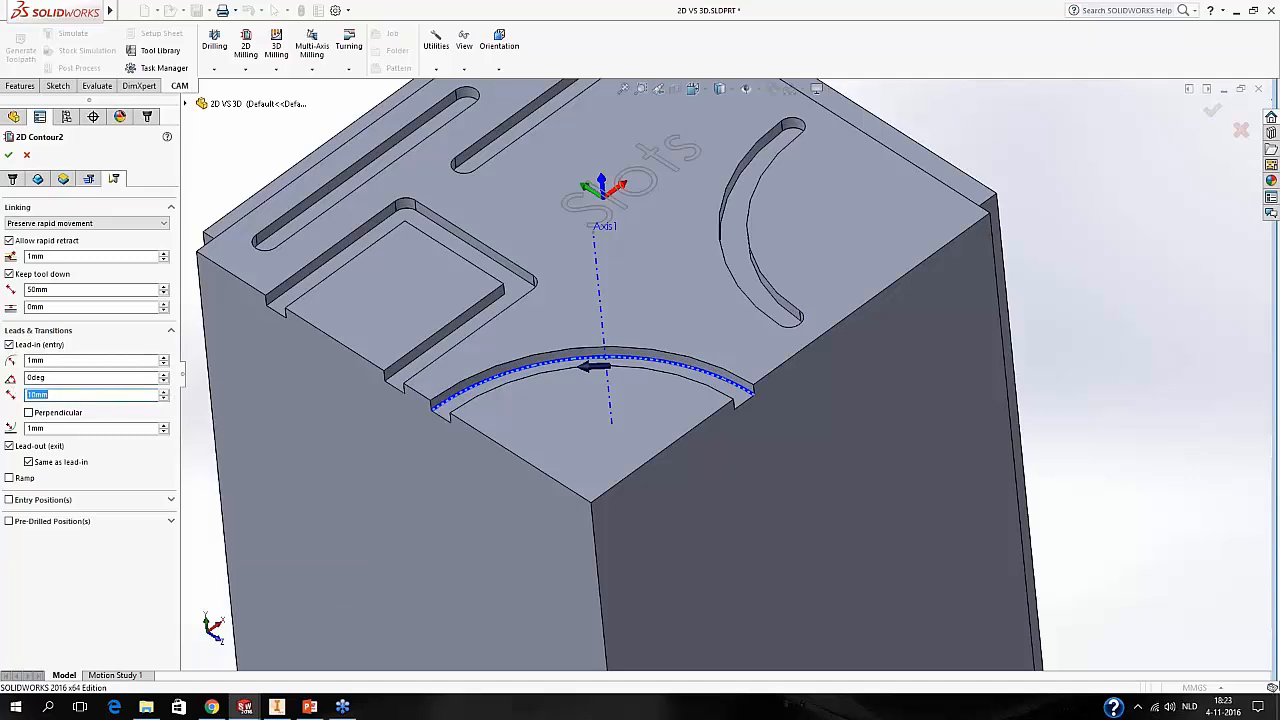
left_click(8, 155)
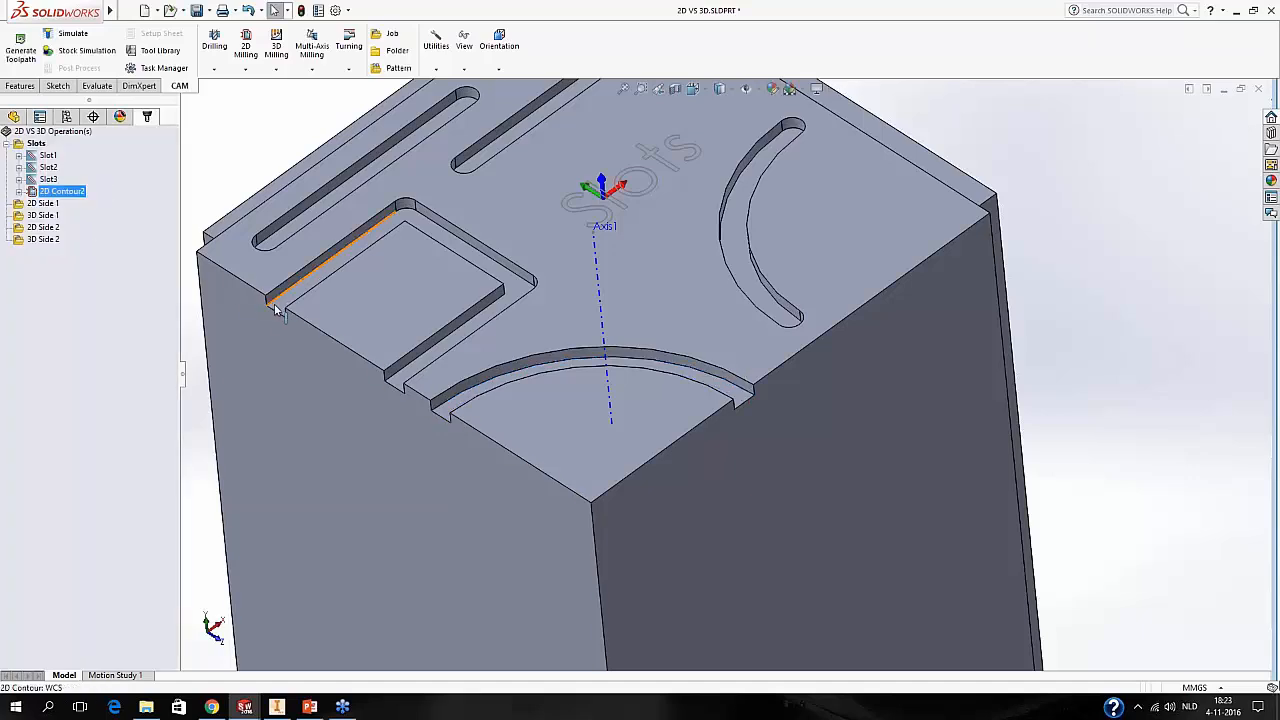
Simulate the 2D contour toolpath at a faster playback speed to check the tool's entry and exit at the curved slot.
middle_click_drag(438, 380, 470, 360)
left_click(73, 33)
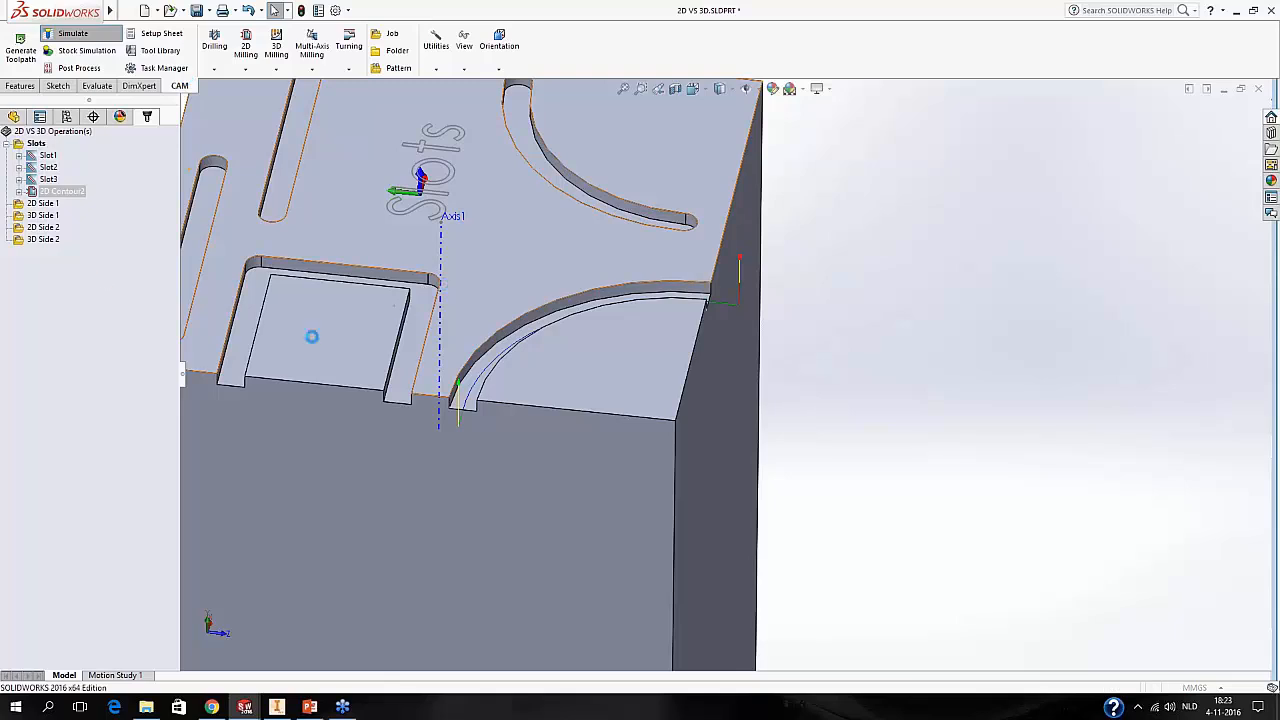
left_click(13, 196)
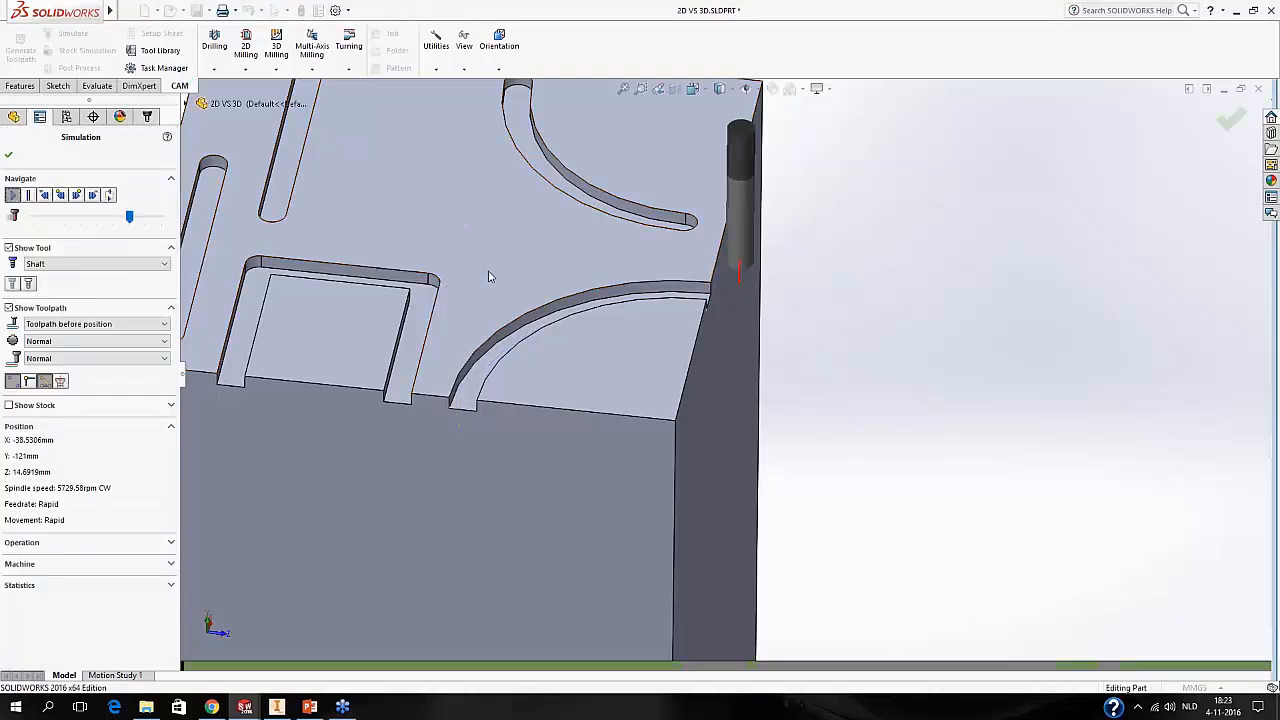
middle_click_drag(583, 340, 591, 265)
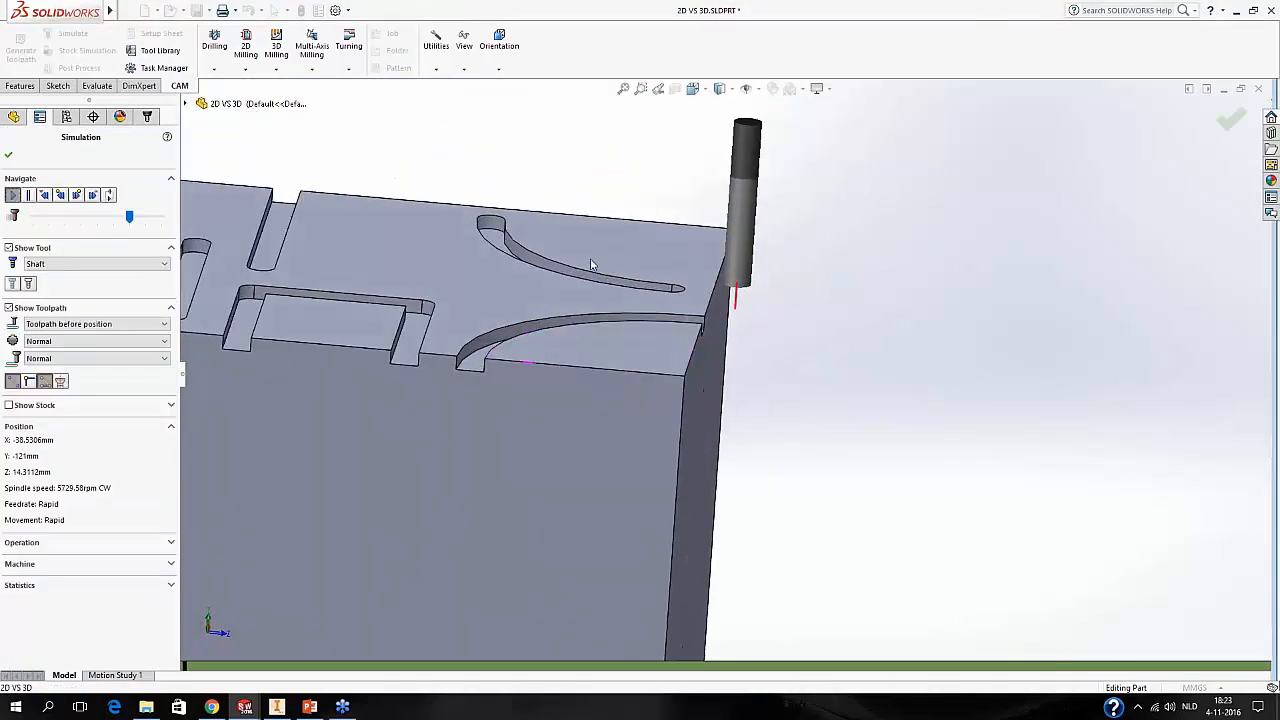
left_click_drag(139, 222, 156, 222)
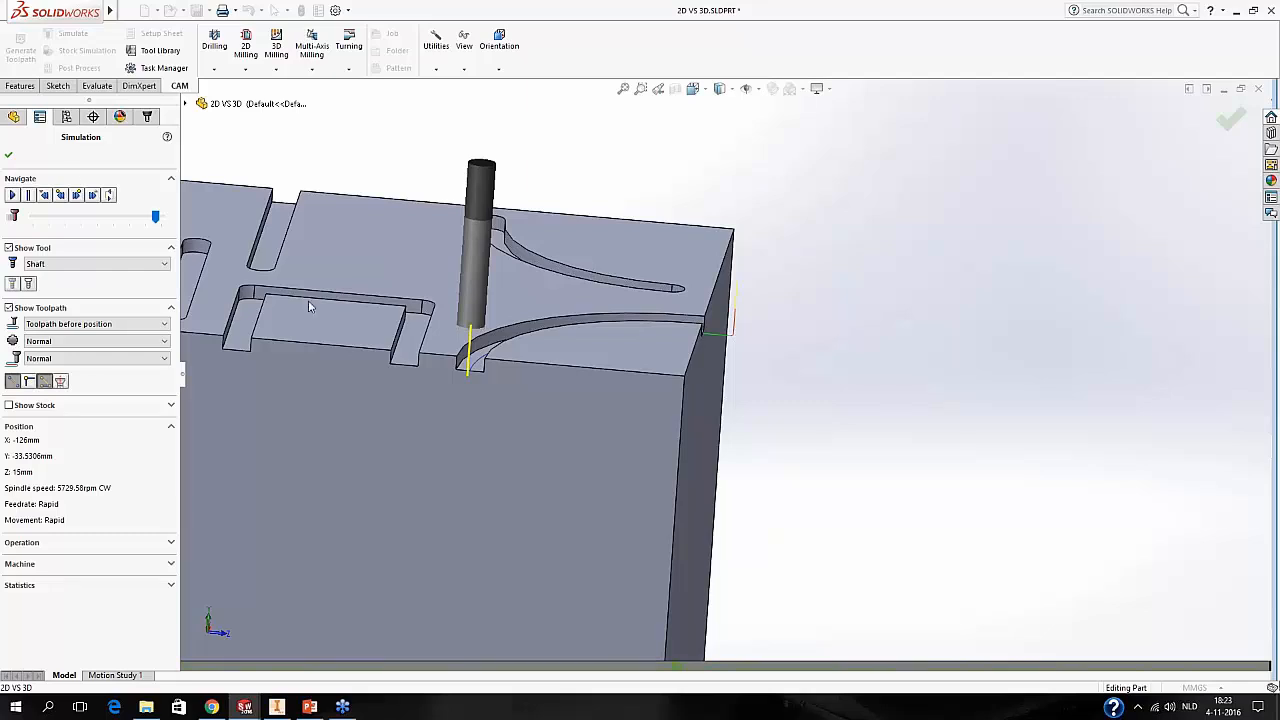
left_click(9, 157)
Reopen the 2D contour for editing and reset its linear lead-in distance to the default 1 mm.
left_click(62, 190)
right_click(62, 190)
left_click(78, 200)
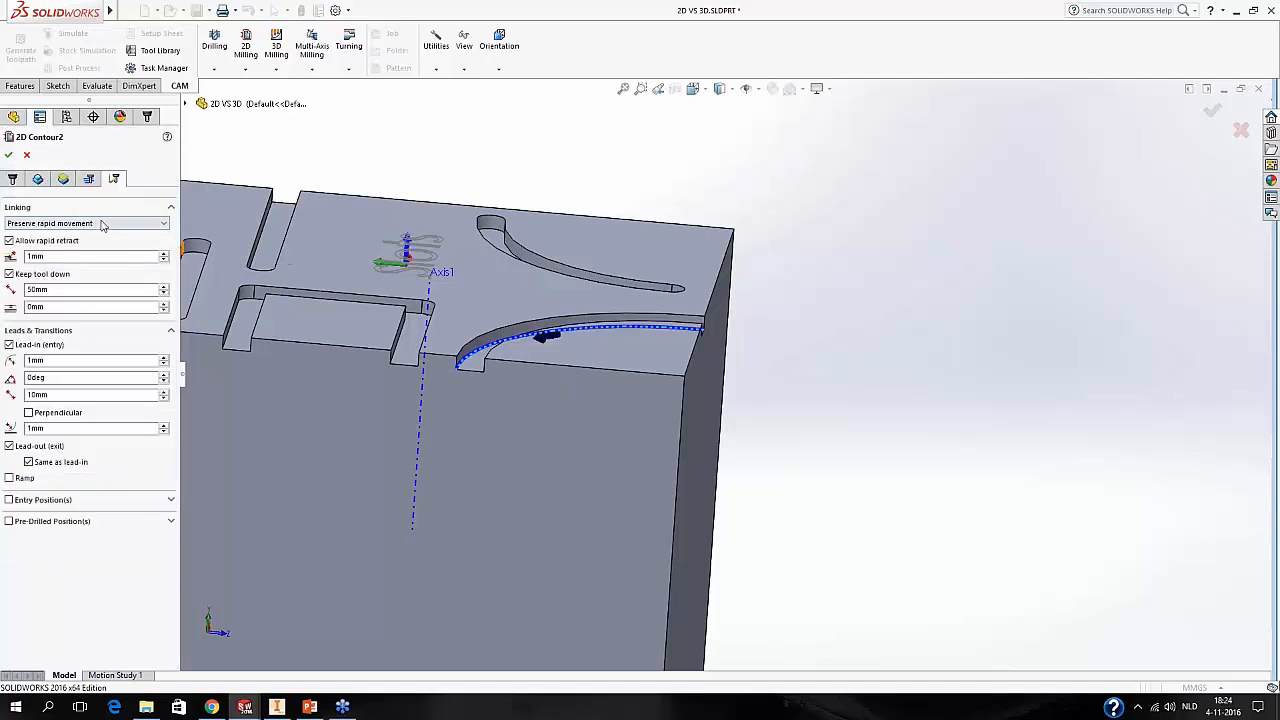
middle_click_drag(684, 338, 598, 358)
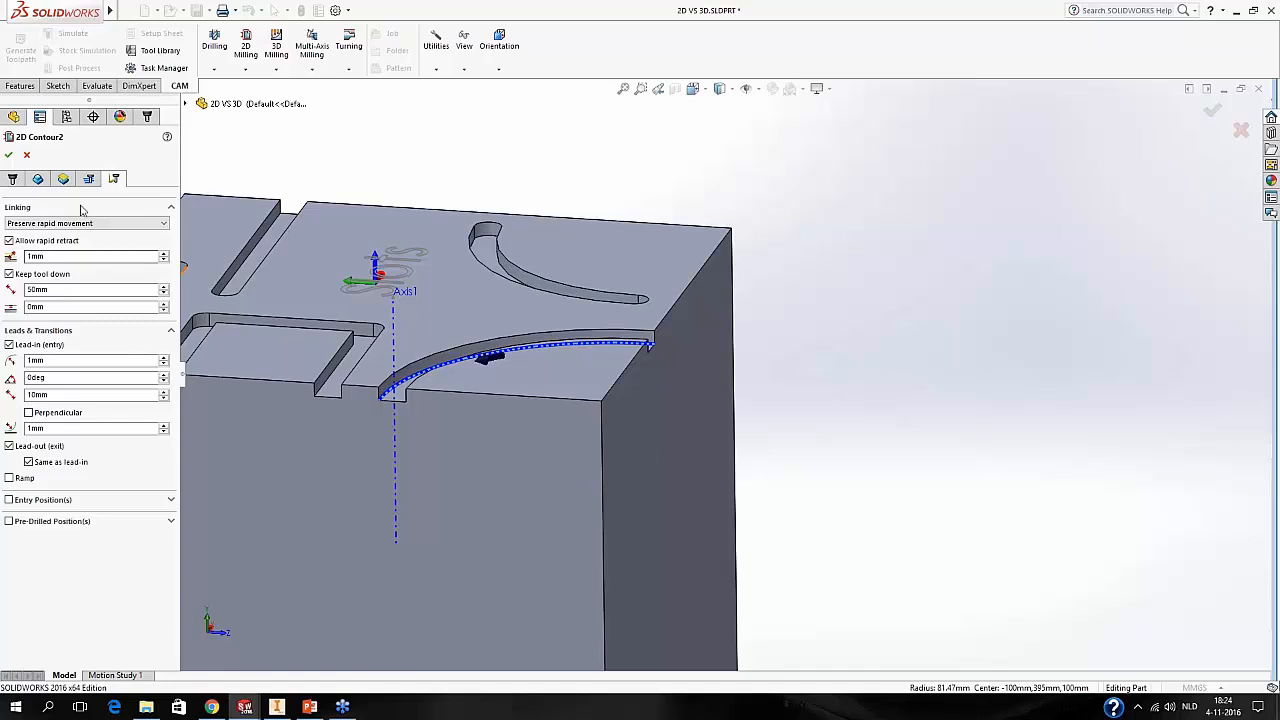
right_click(86, 393)
left_click(118, 433)
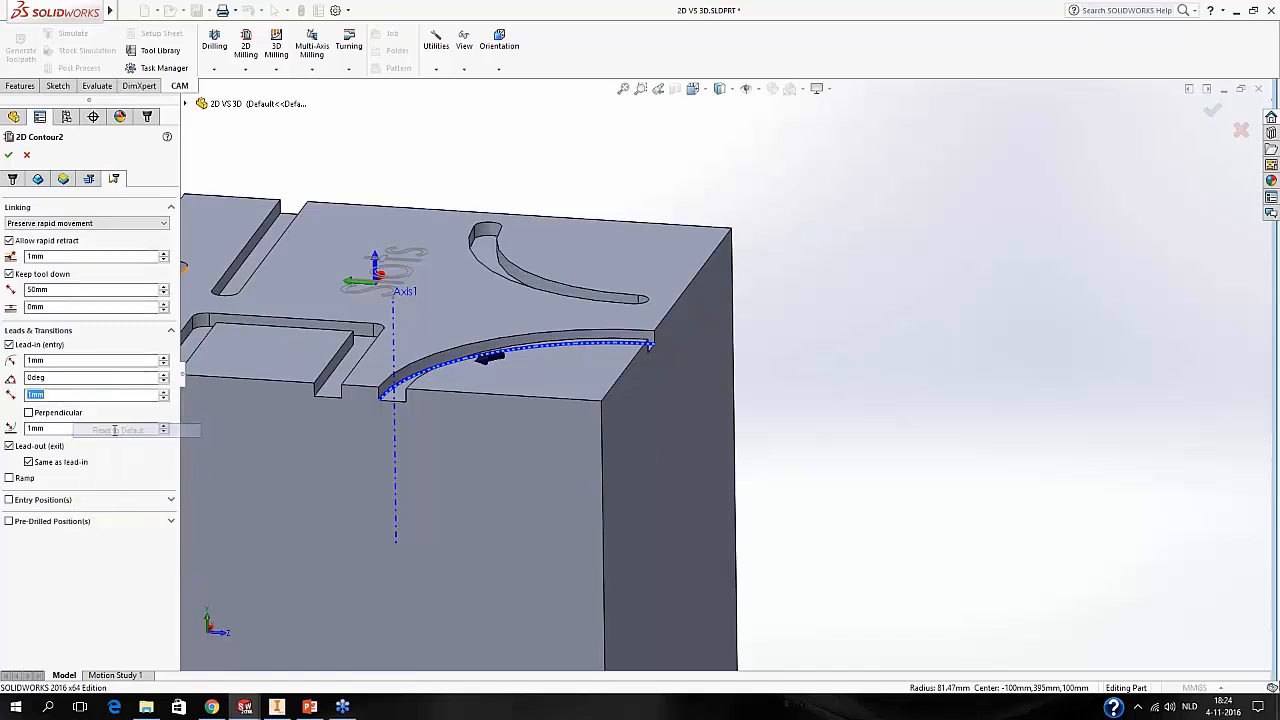
Enable Stock Contours in the 2D contour's geometry settings and inspect the stock boundary around the part's slotted face.
left_click(39, 179)
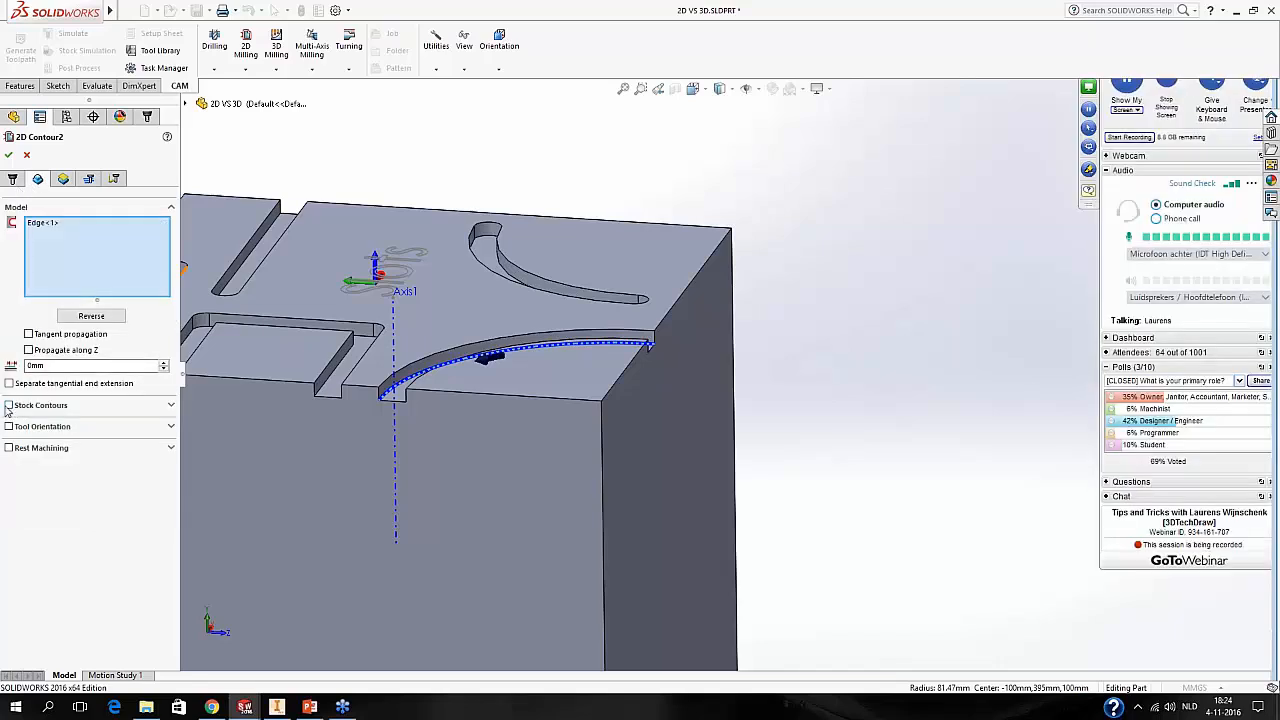
left_click(9, 406)
scroll(532, 394, "up", 2)
middle_click_drag(562, 386, 599, 414)
scroll(510, 376, "up", 4)
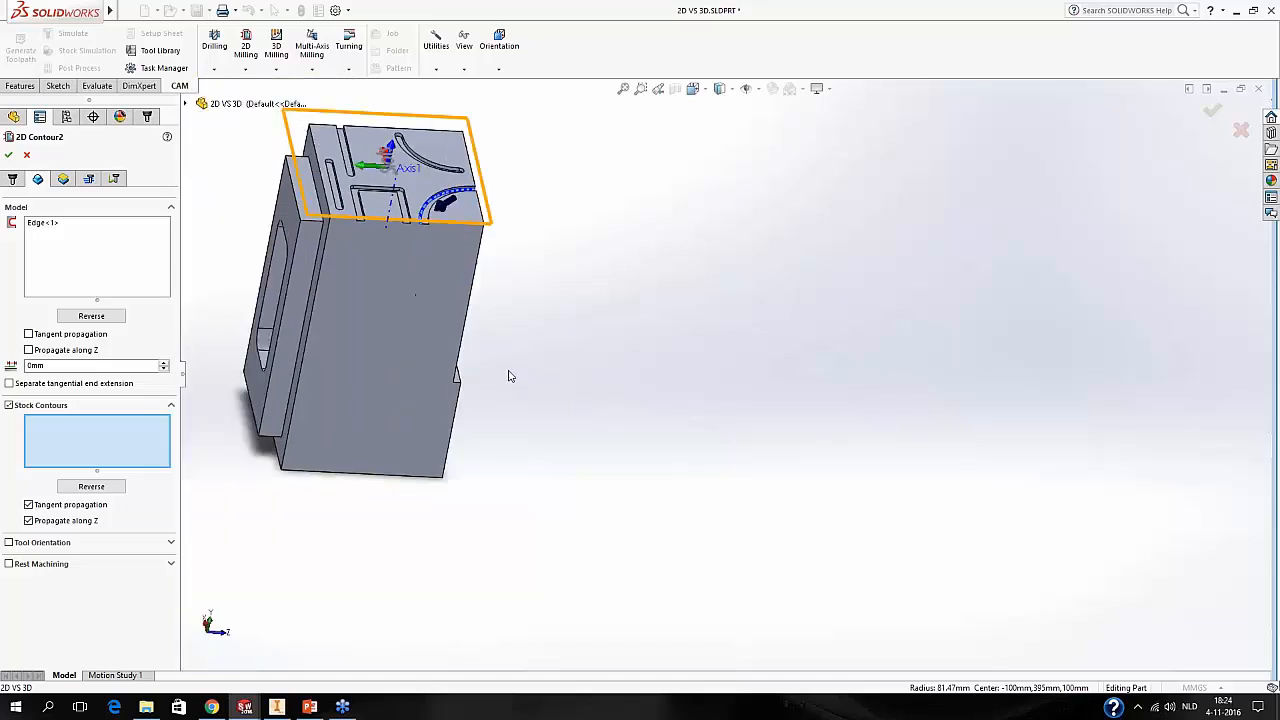
scroll(510, 376, "up", 2)
scroll(405, 197, "down", 5)
middle_click_drag(565, 262, 770, 285)
middle_click_drag(1017, 306, 1006, 341)
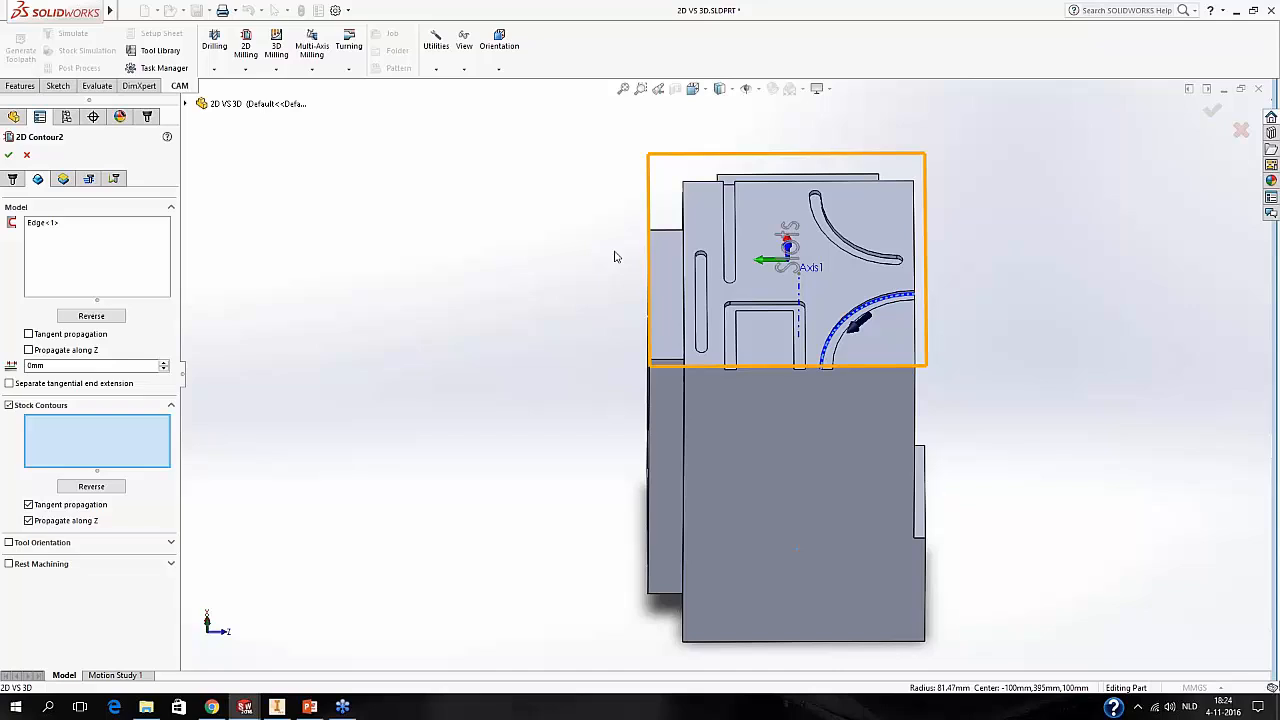
middle_click_drag(782, 303, 926, 370)
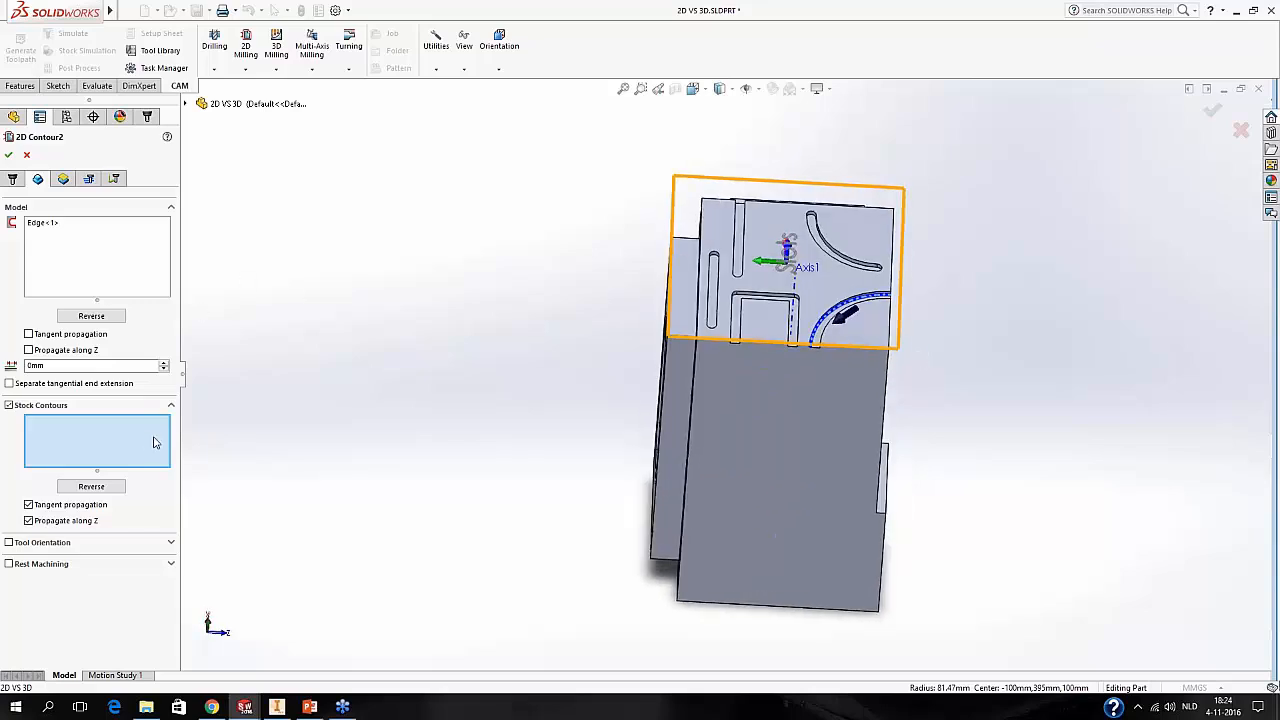
Try the quarter-round face as the stock contour, clear that selection, and accept the 2D contour with Stock Contours enabled.
scroll(852, 340, "down", 3)
left_click(853, 346)
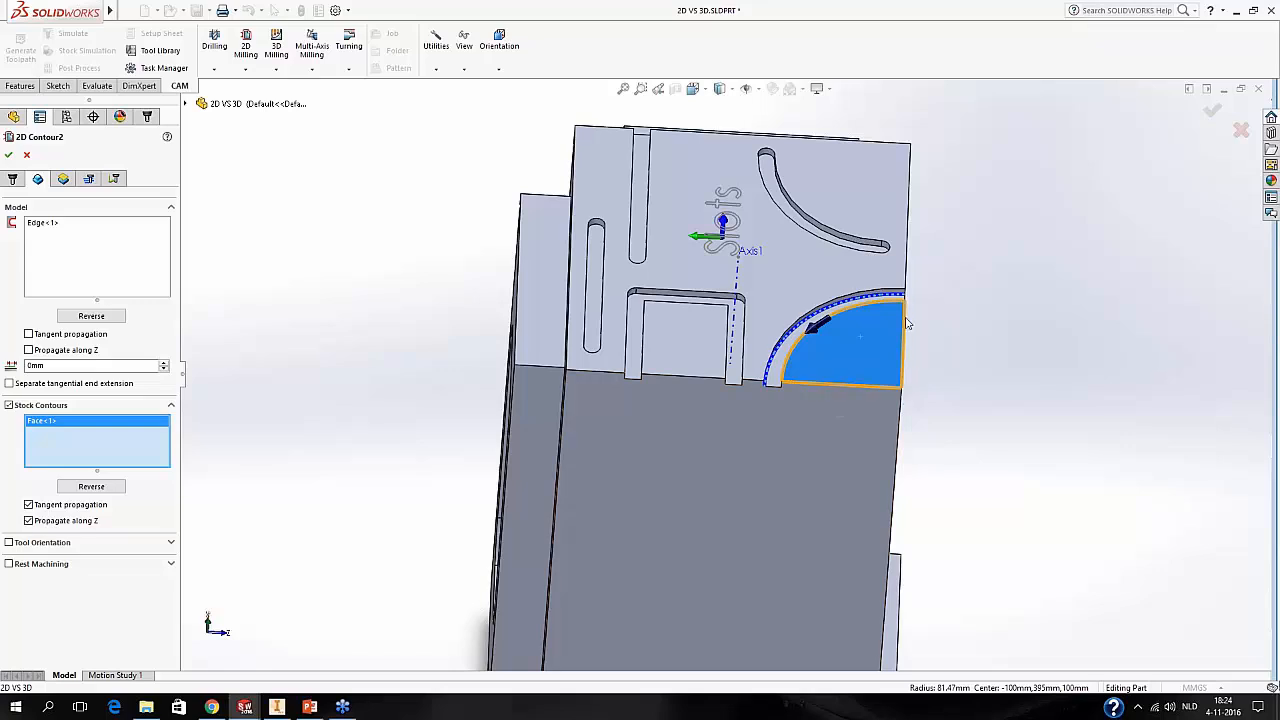
right_click(147, 444)
left_click(190, 445)
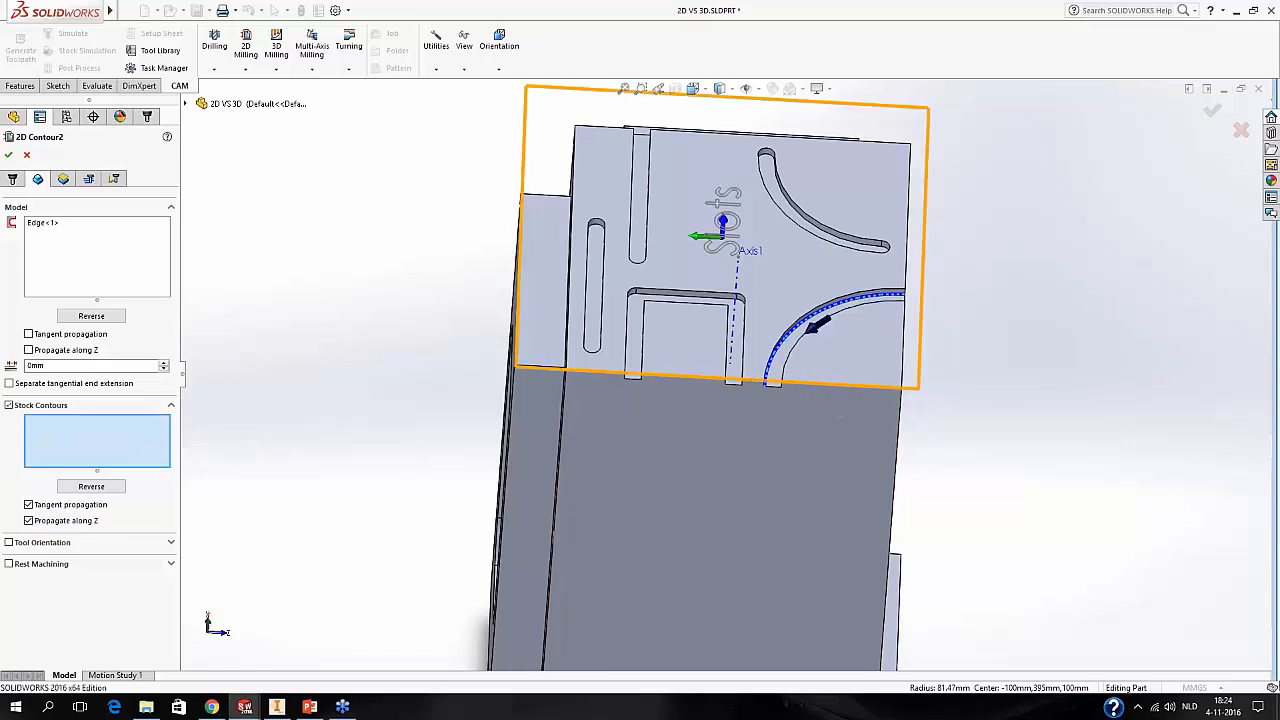
middle_click_drag(587, 378, 574, 404)
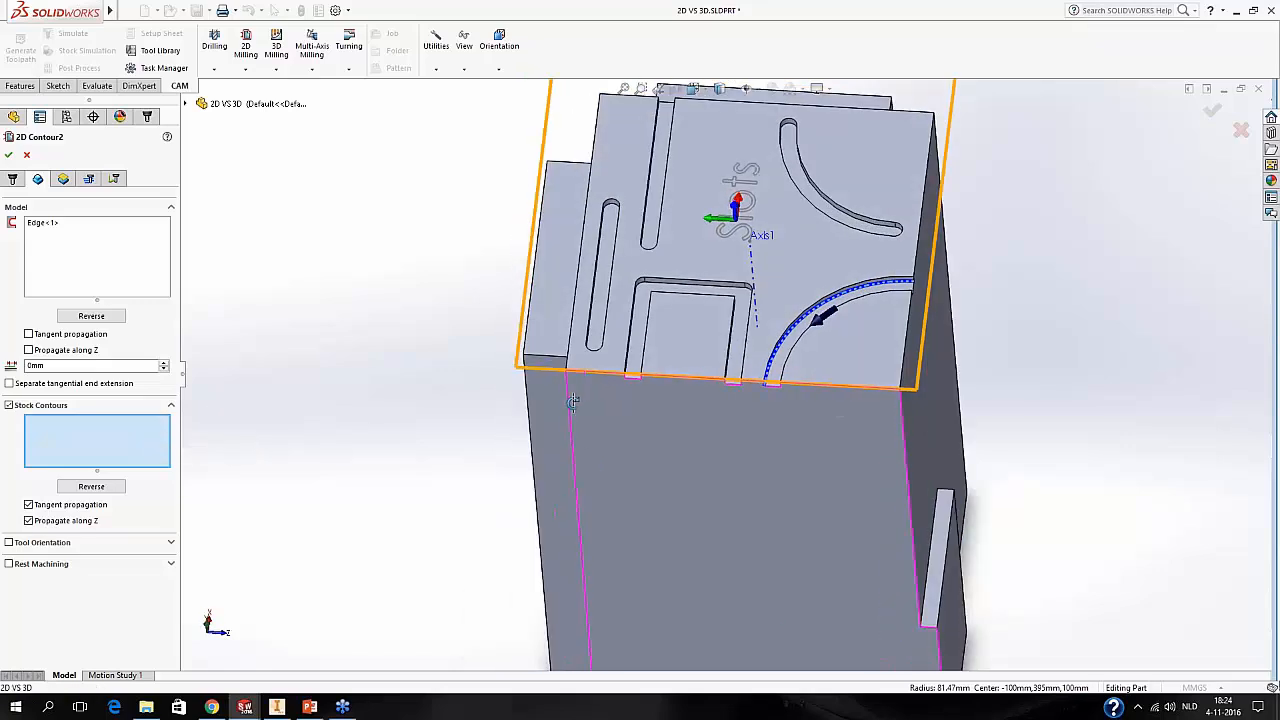
left_click(9, 156)
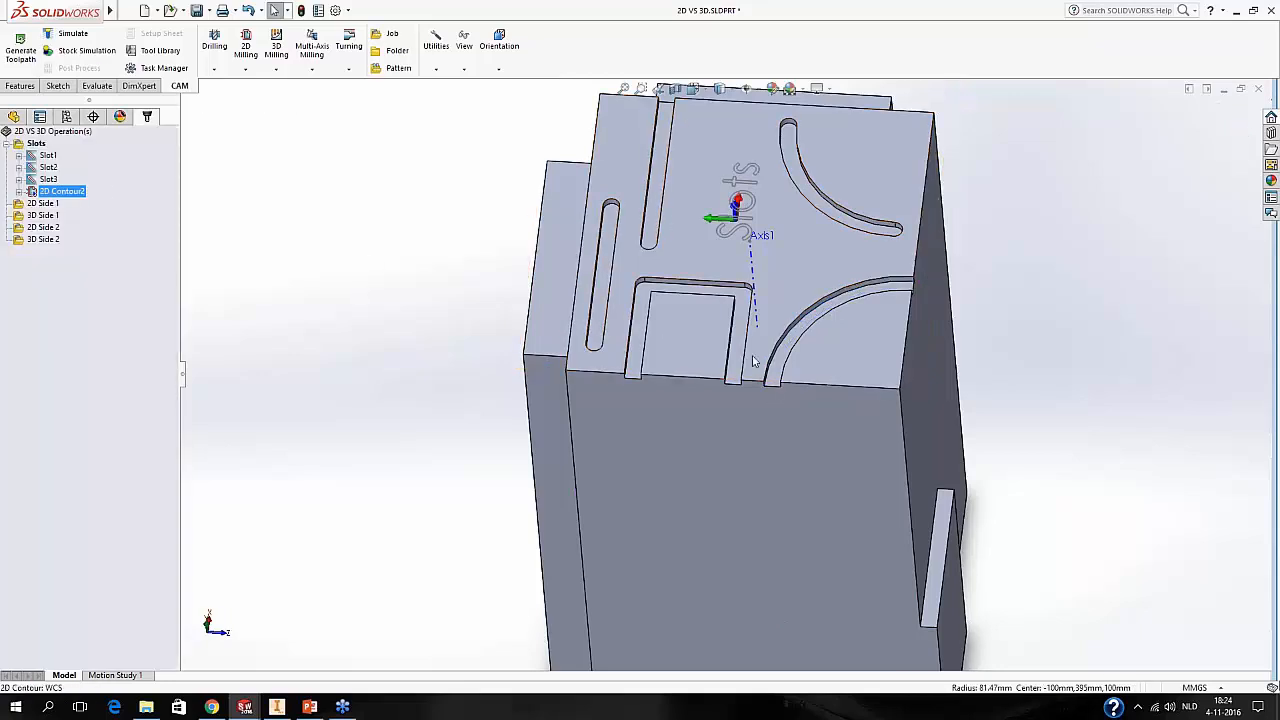
Examine the regenerated 2D contour toolpath from several angles, checking its entry and exit at both open ends of the curved slot.
middle_click_drag(917, 347, 796, 475)
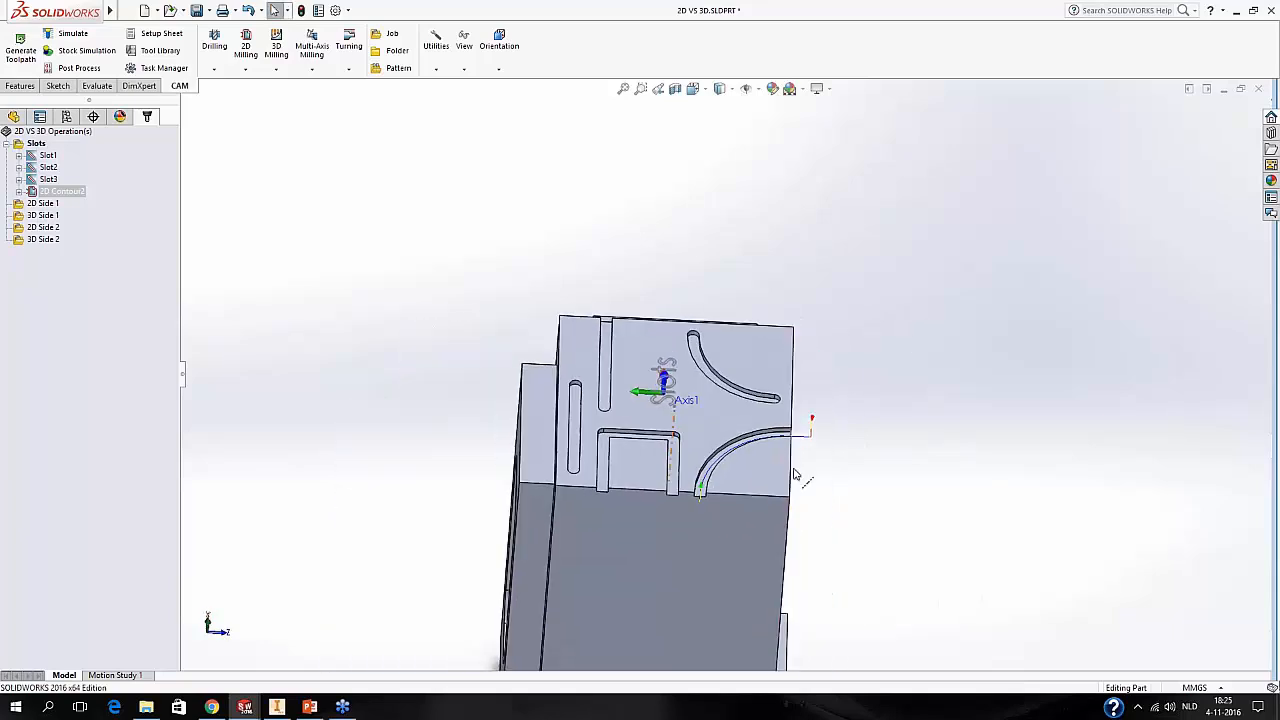
scroll(790, 450, "down", 3)
middle_click_drag(790, 425, 805, 398)
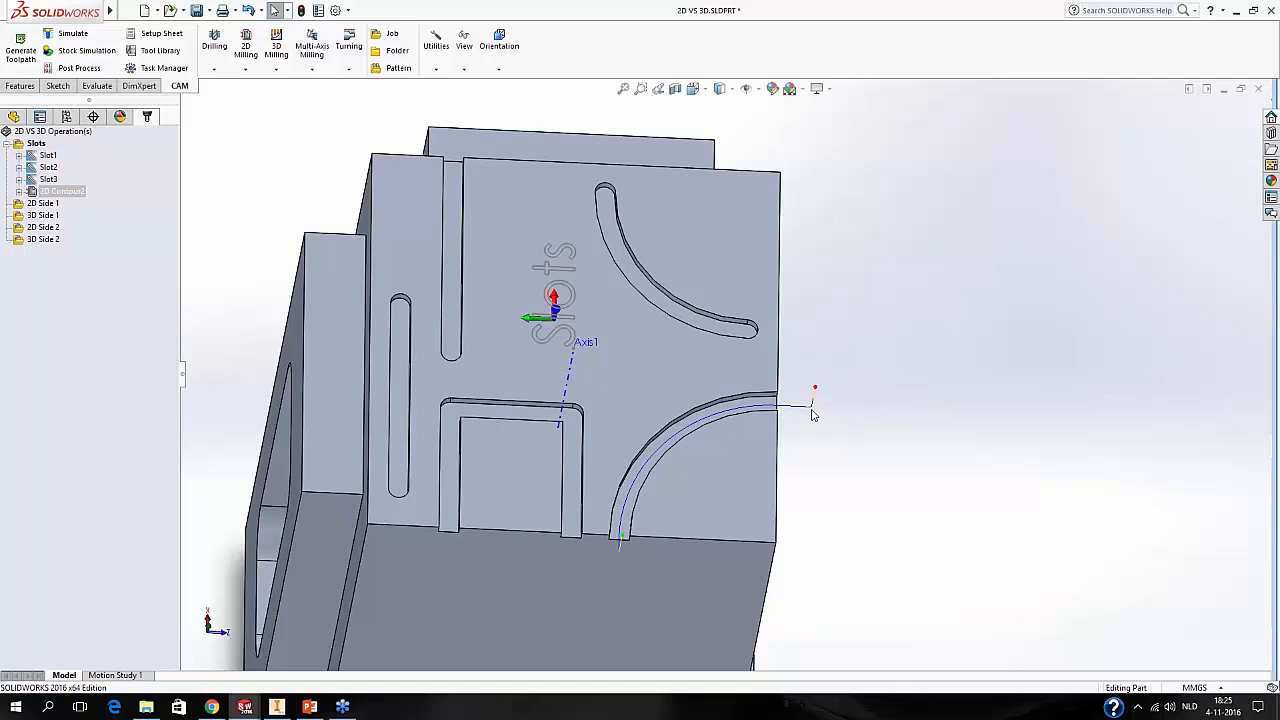
middle_click_drag(809, 432, 790, 372)
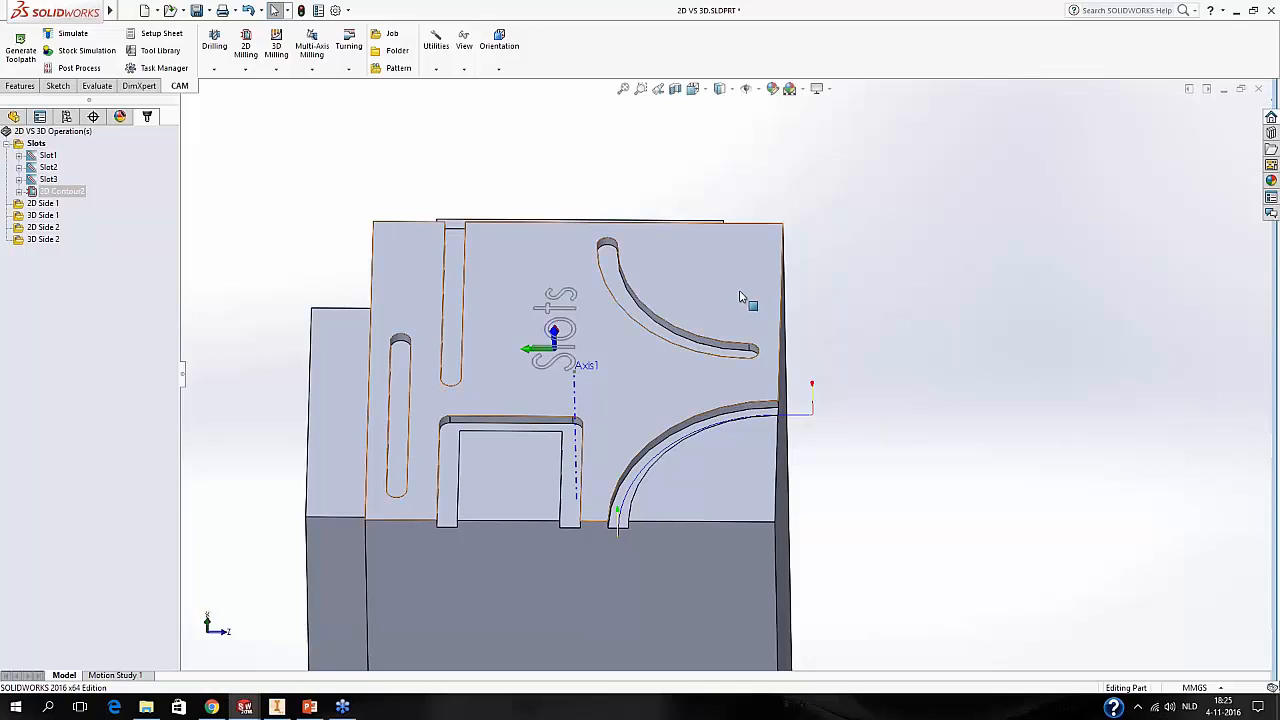
middle_click_drag(714, 380, 684, 410)
scroll(777, 445, "down", 2)
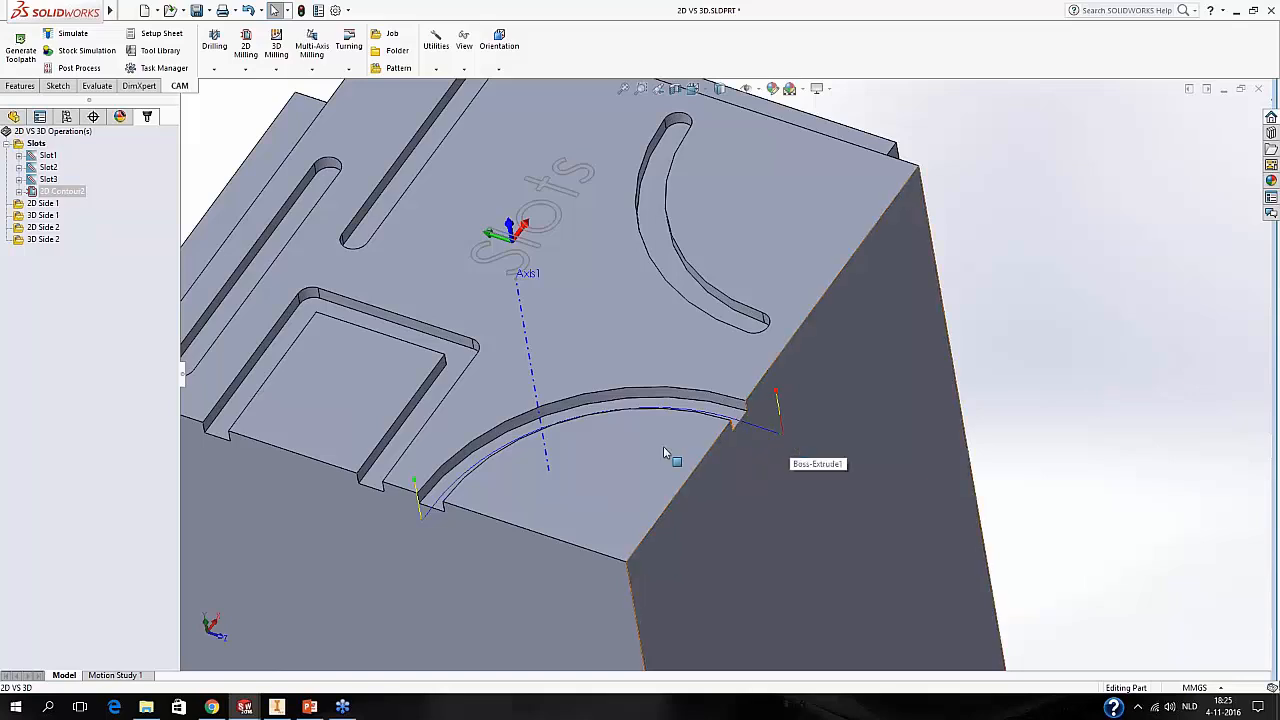
middle_click_drag(665, 452, 457, 566)
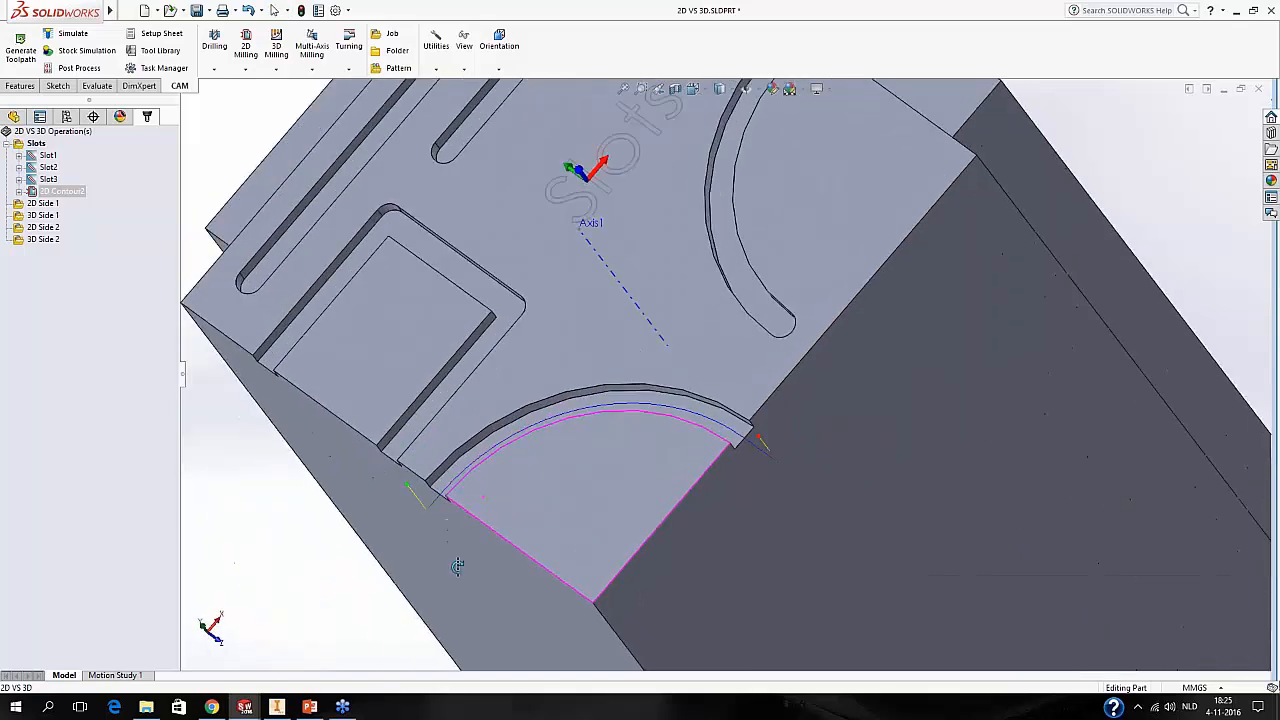
scroll(457, 566, "up", 5)
middle_click_drag(660, 510, 587, 375)
scroll(855, 290, "down", 5)
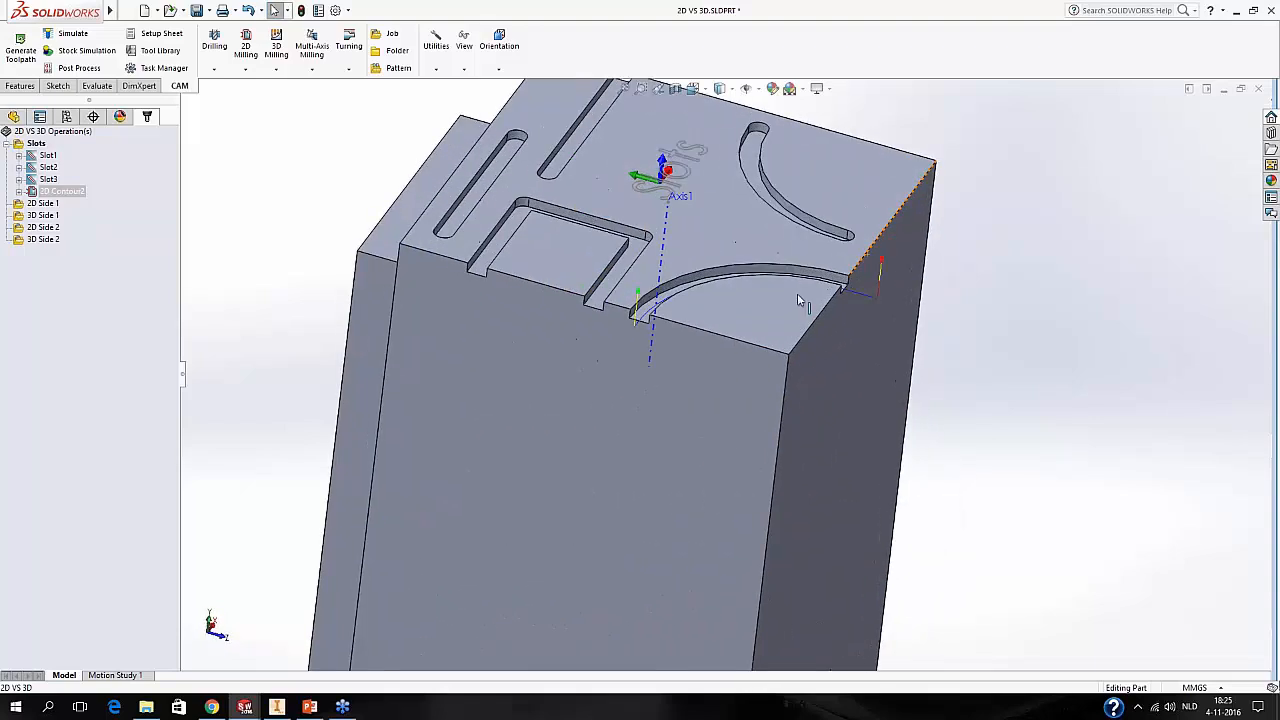
scroll(343, 271, "up", 2)
middle_click_drag(343, 271, 588, 270)
scroll(583, 262, "down", 1)
mouse_move(580, 260)
middle_mouse_down()
mouse_move(571, 289)
mouse_move(577, 257)
middle_mouse_up()
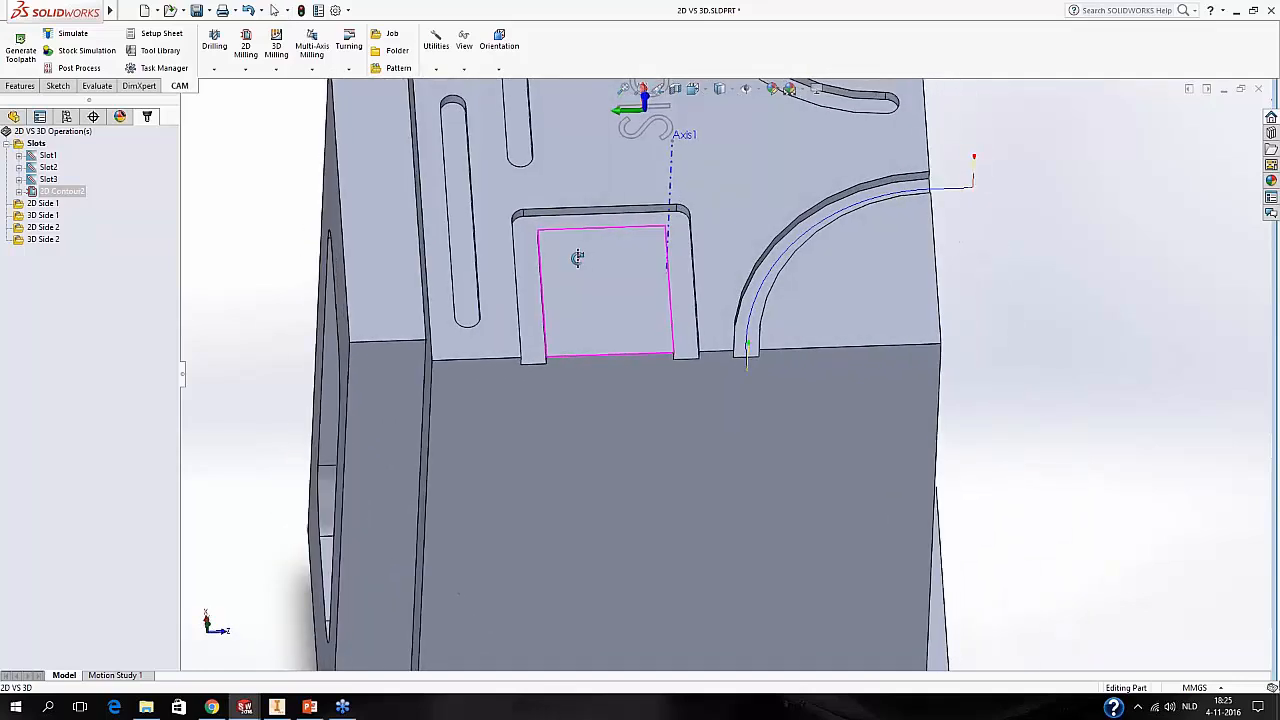
Create a new 2D Contour operation and select the inner edges of the U-shaped slot as its model geometry.
left_click(47, 180)
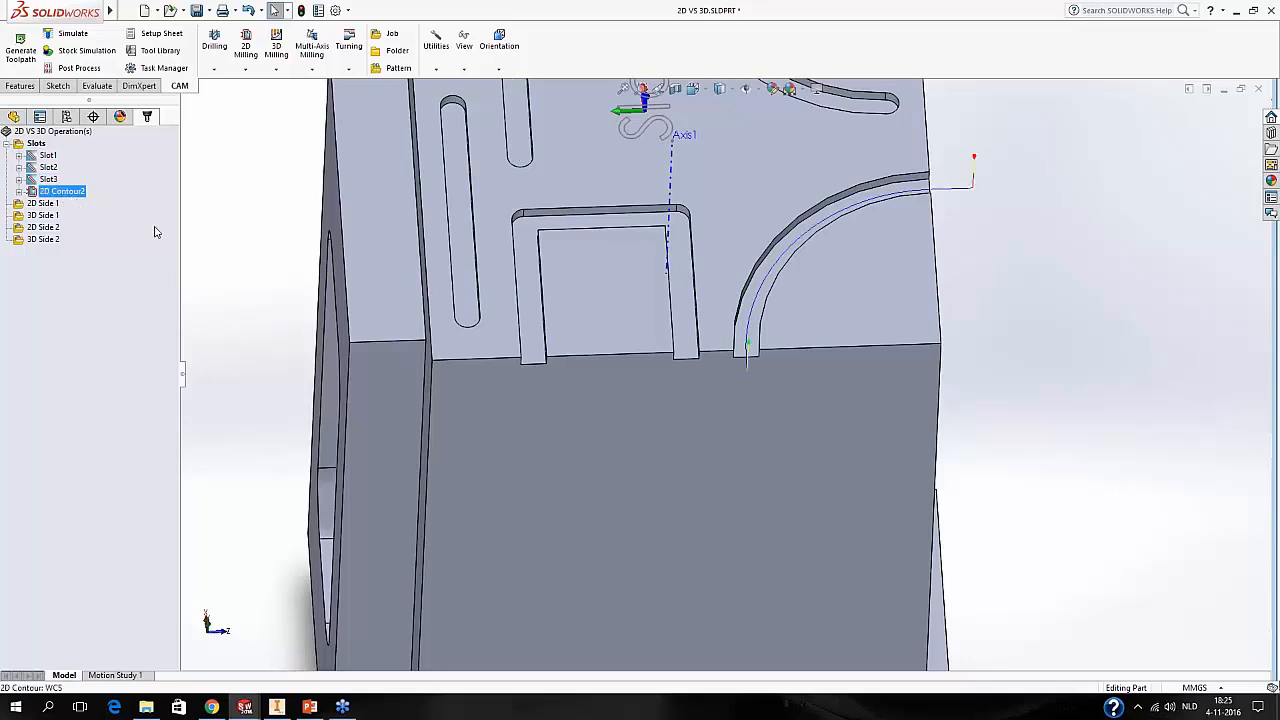
left_click(247, 50)
left_click(258, 132)
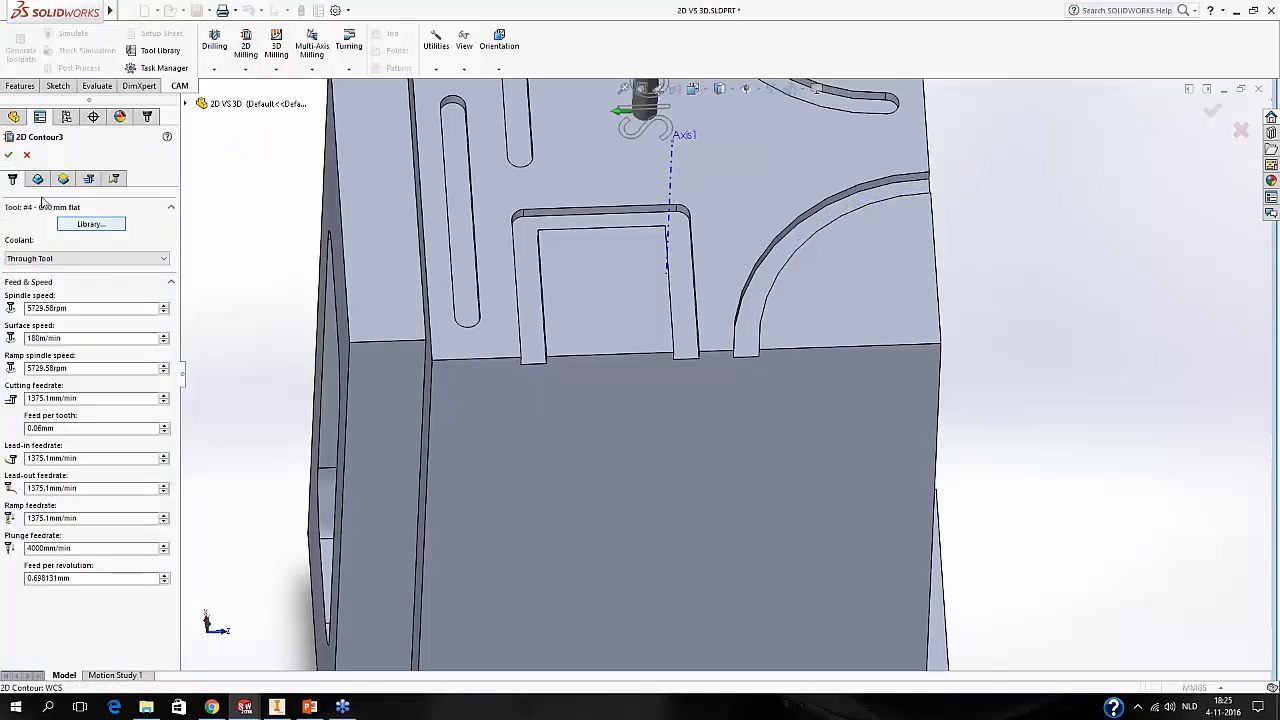
left_click(38, 179)
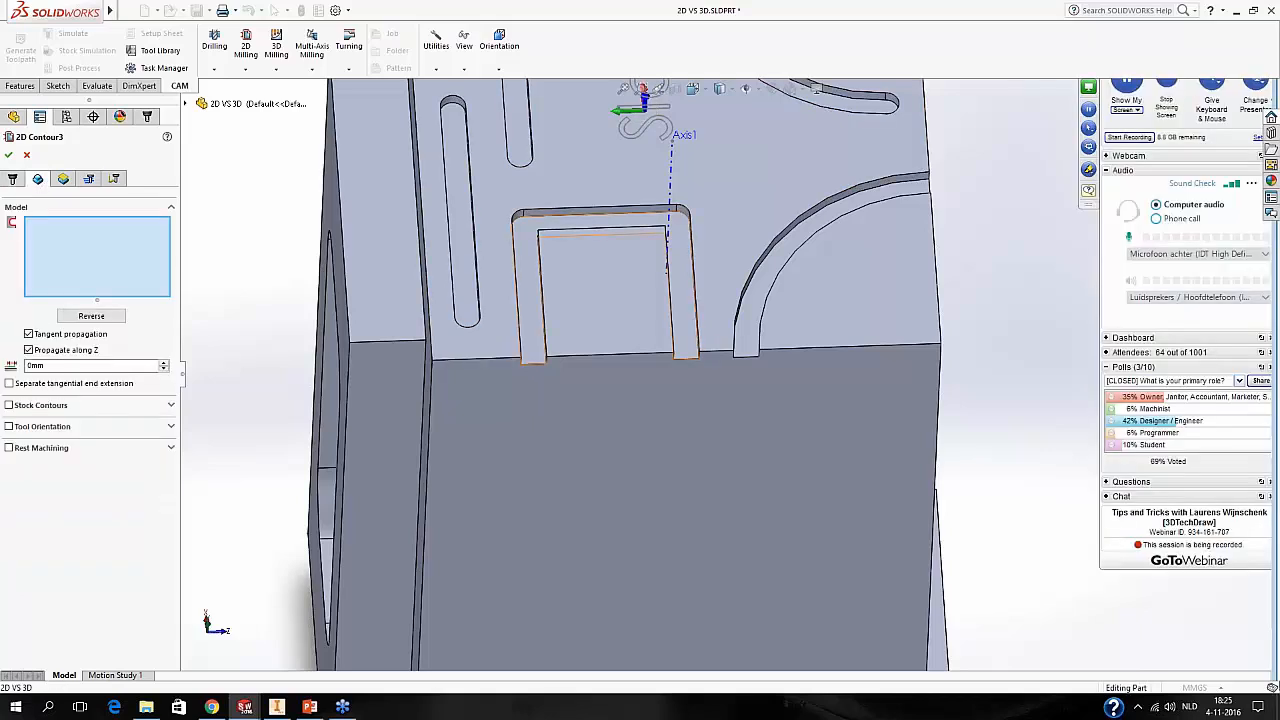
left_click(536, 270)
scroll(536, 270, "down", 3)
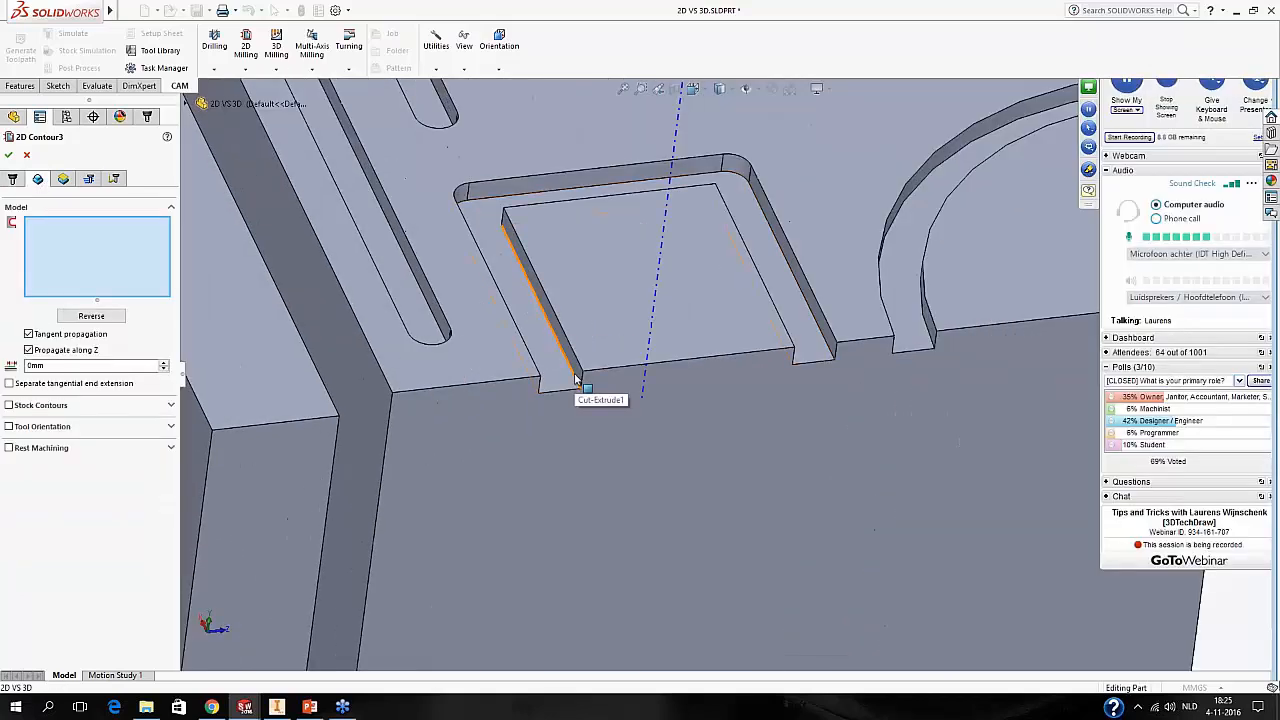
left_click(570, 390)
middle_click_drag(757, 337, 660, 356)
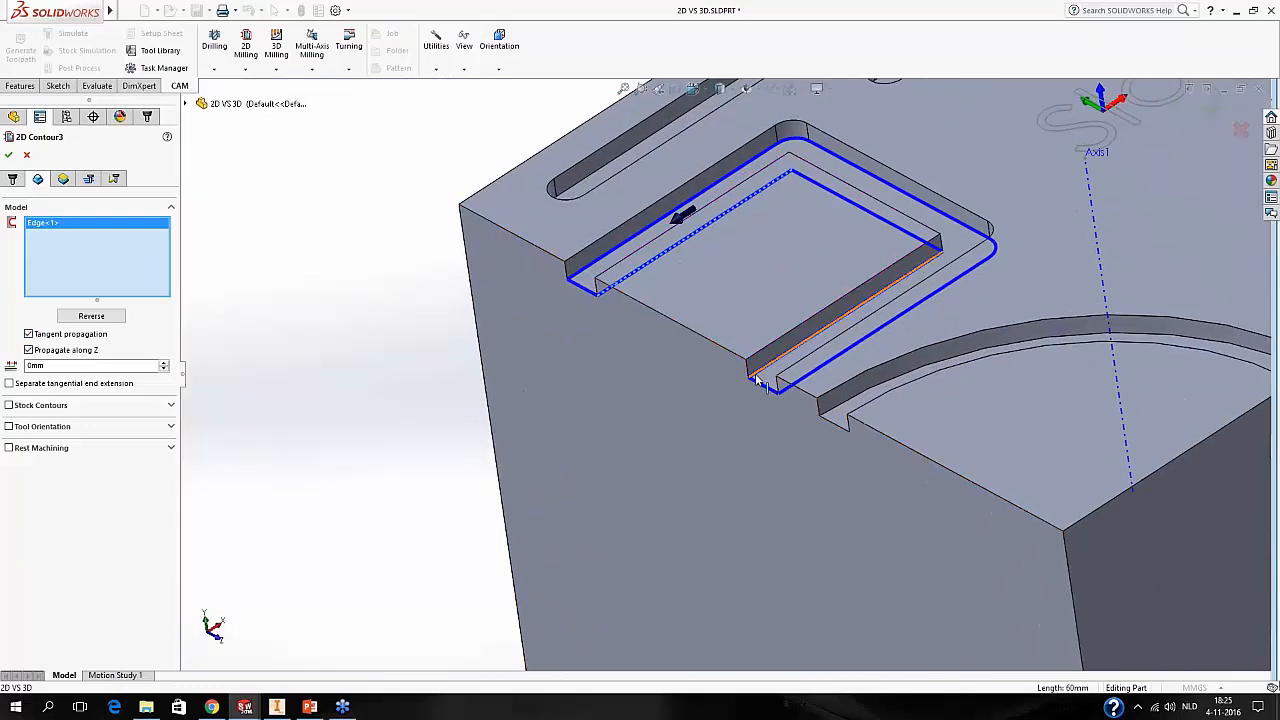
left_click(757, 380)
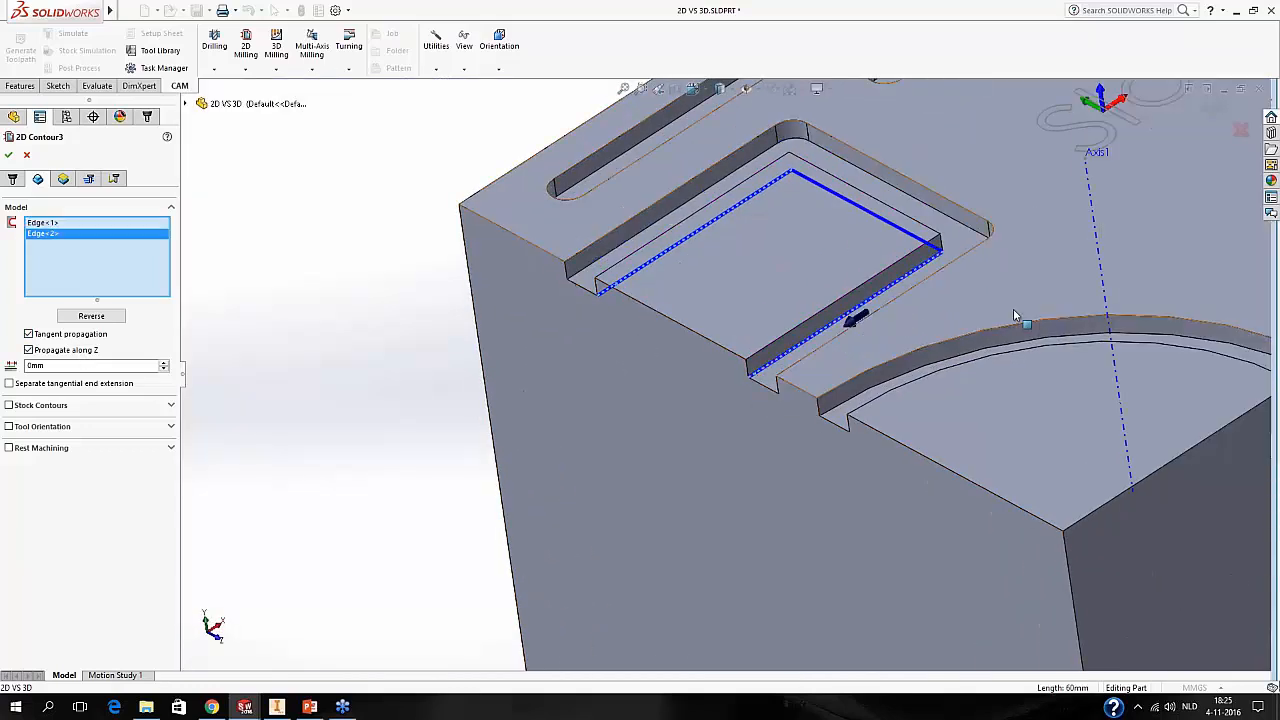
middle_click_drag(953, 302, 705, 340)
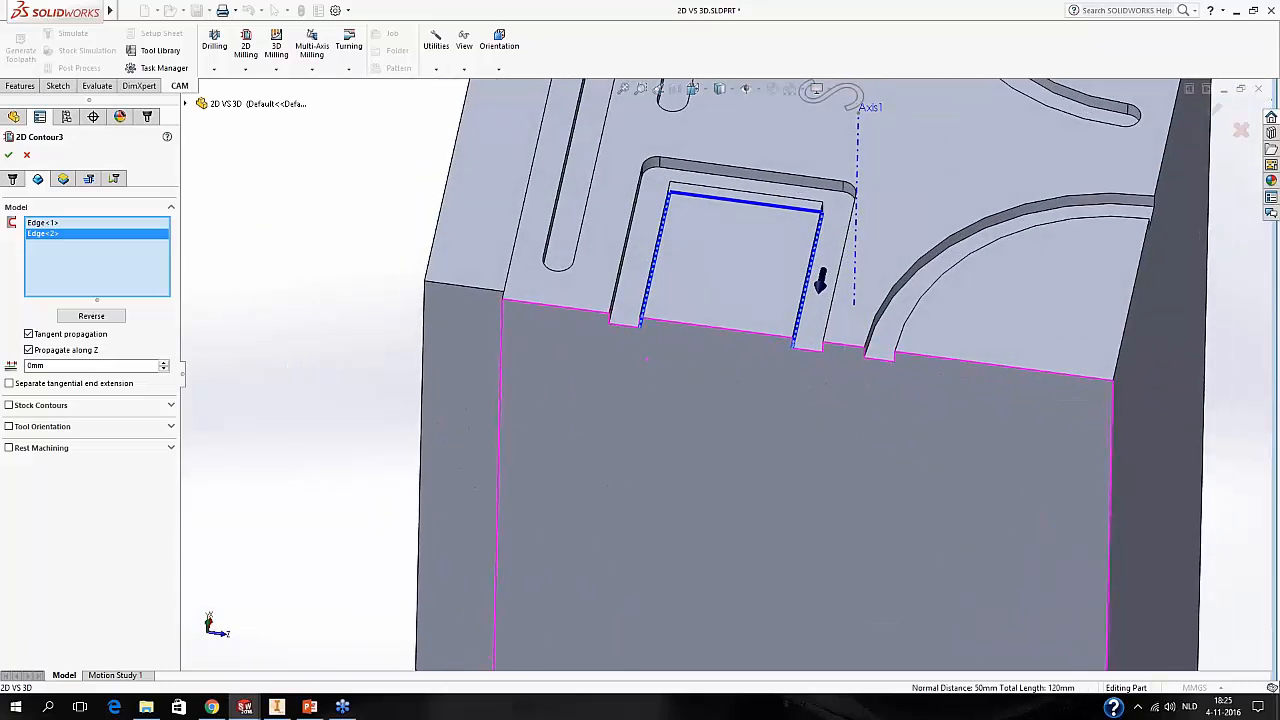
Enable Stock Contours for the U-shaped slot's 2D contour and accept the operation to generate its toolpath.
left_click(71, 404)
scroll(574, 396, "up", 2)
middle_click_drag(592, 396, 692, 388)
left_click(8, 157)
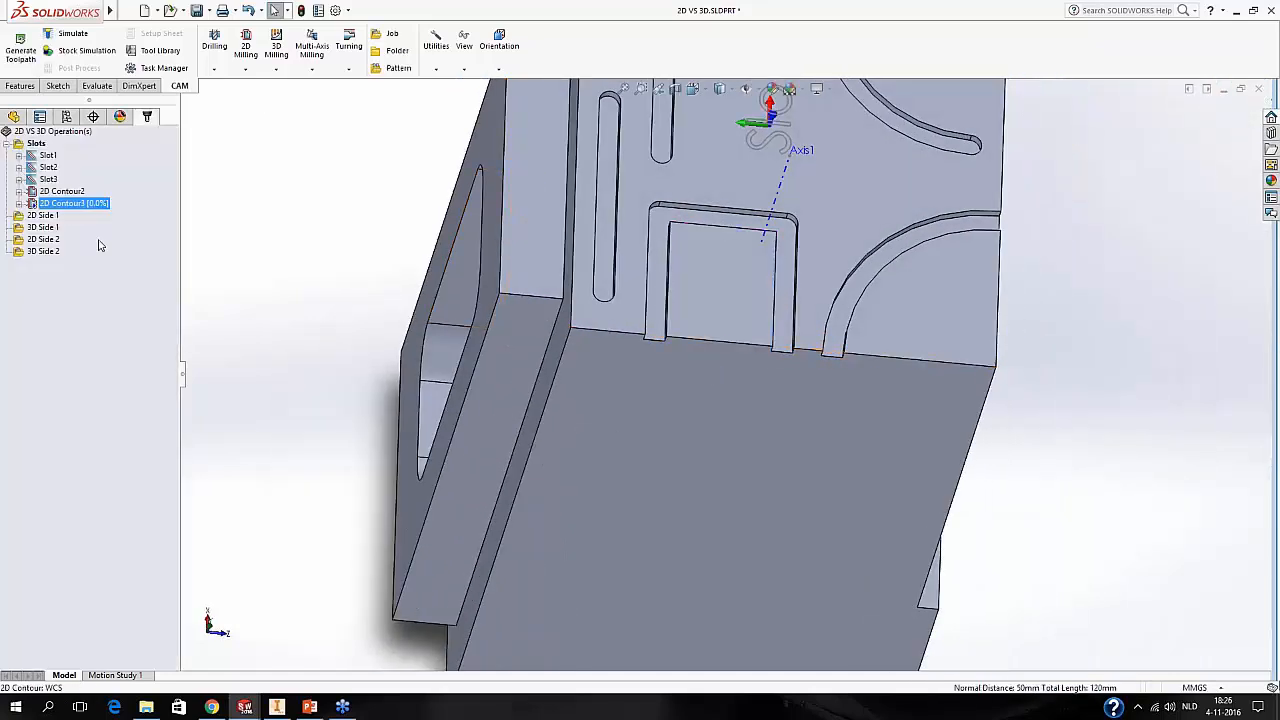
middle_click_drag(330, 305, 650, 575)
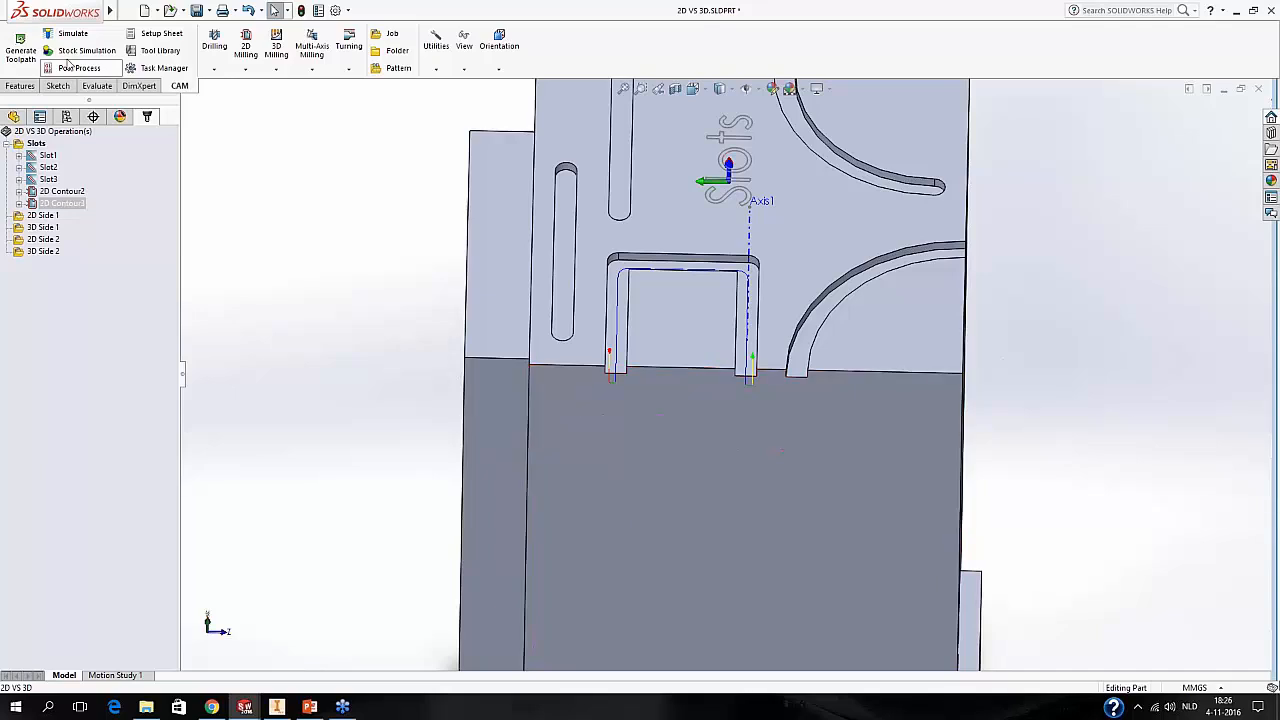
Run a stock simulation of the U-slot contour with the part model hidden and the playback speed adjusted.
left_click(66, 51)
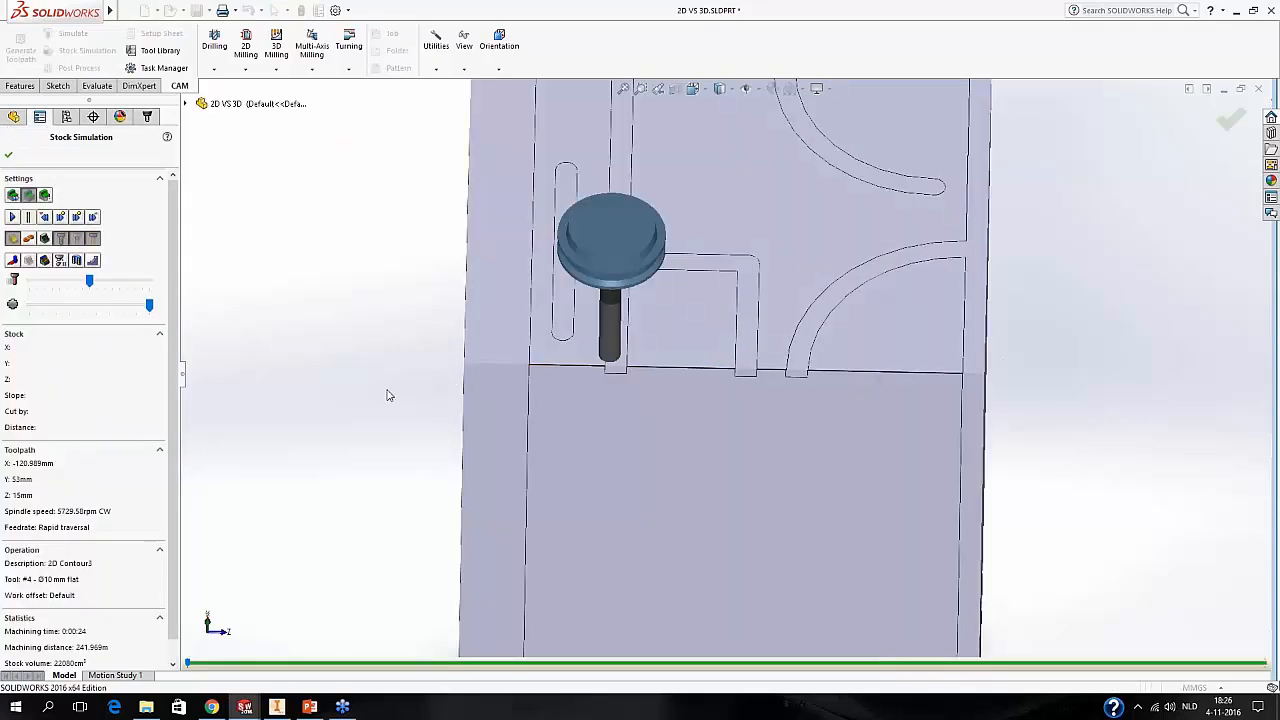
left_click(12, 240)
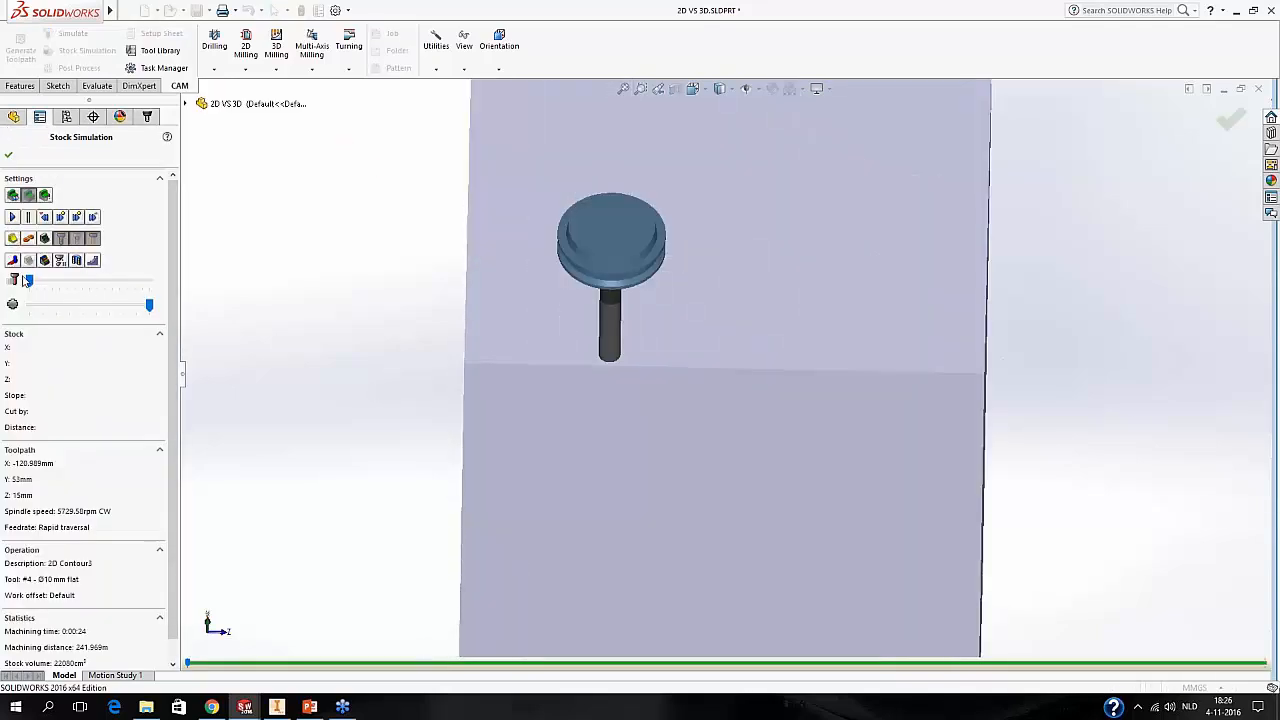
left_click(13, 218)
left_click_drag(29, 280, 52, 286)
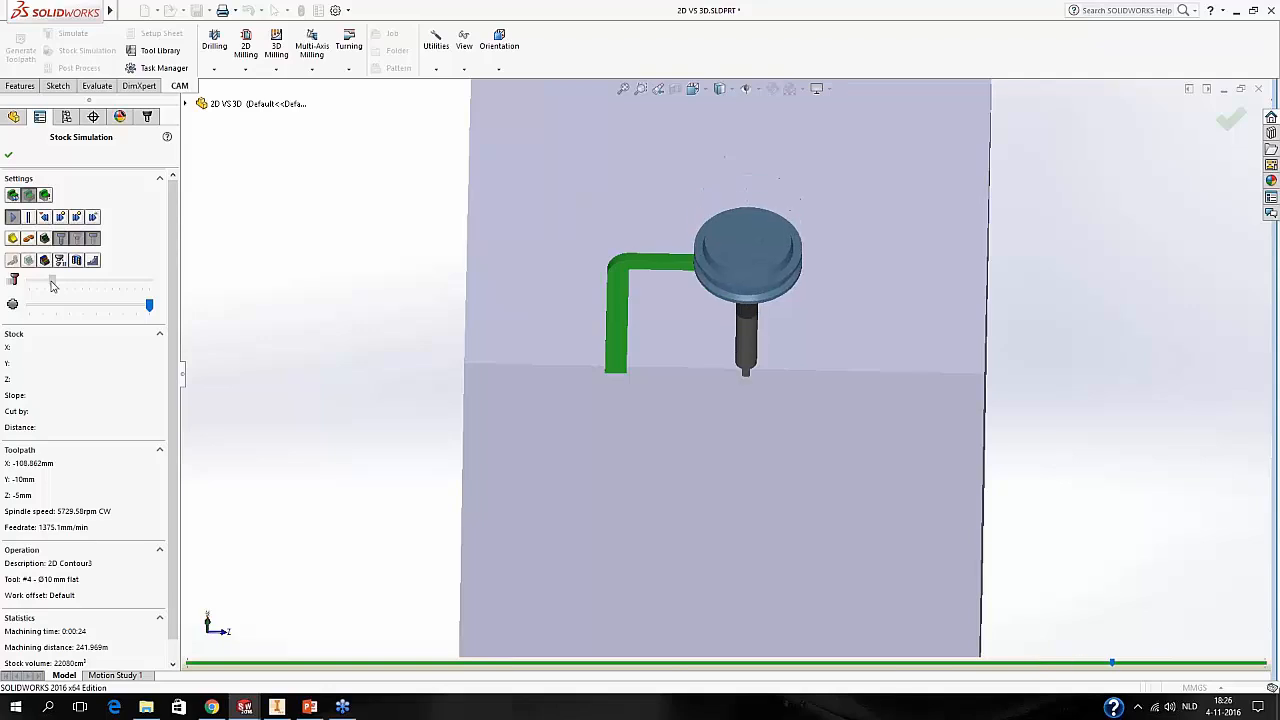
middle_click_drag(590, 300, 457, 283)
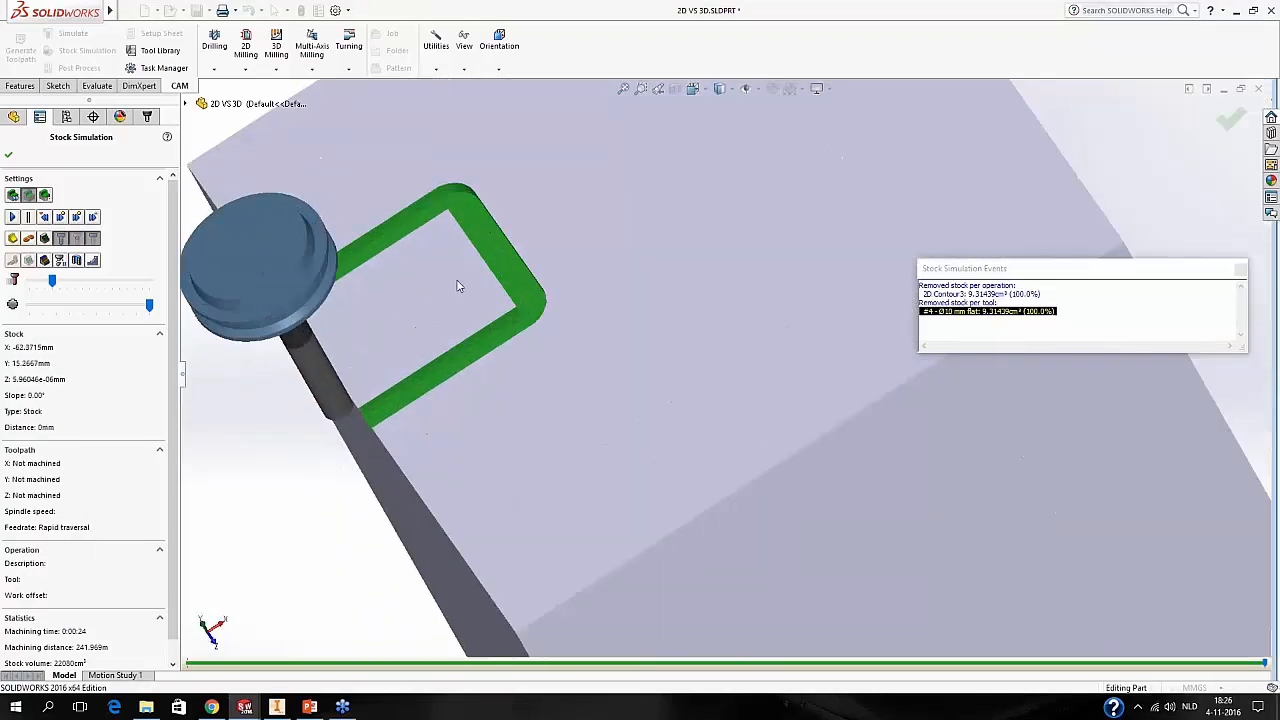
Compare the simulated stock with the model around the U-slot's outer corners, and close the stock simulation.
left_click(45, 260)
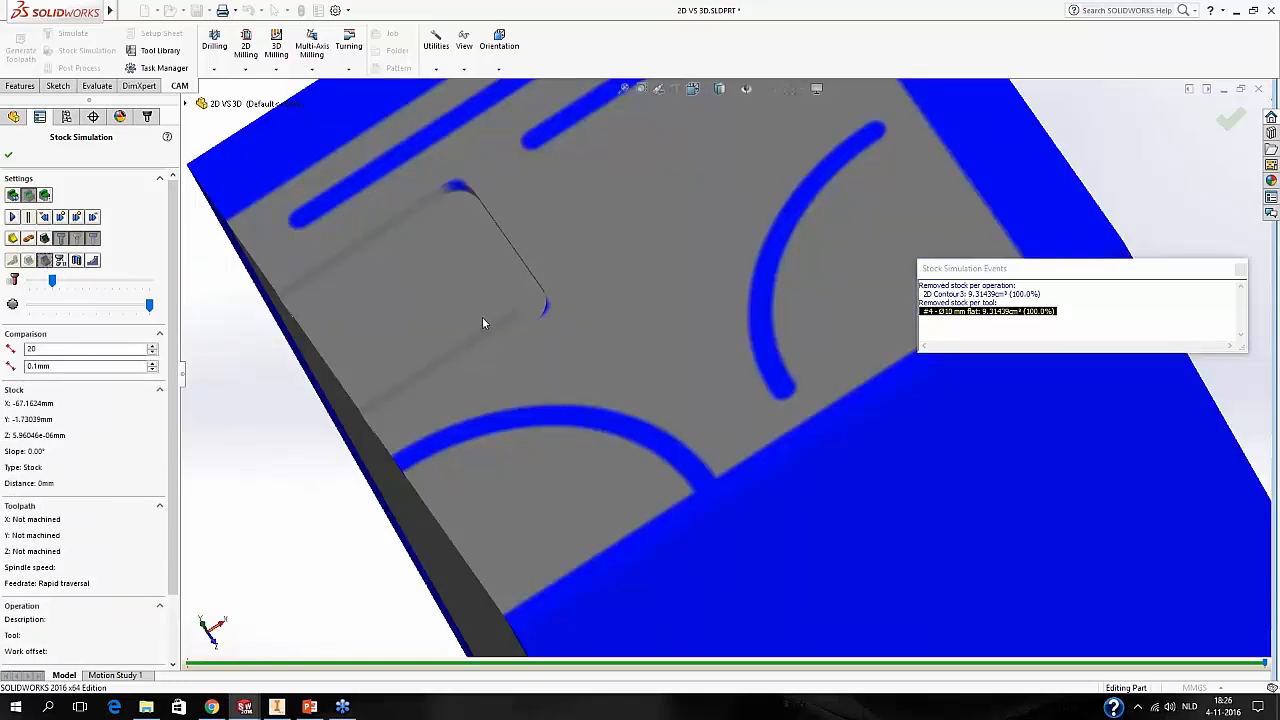
middle_click_drag(482, 317, 542, 215)
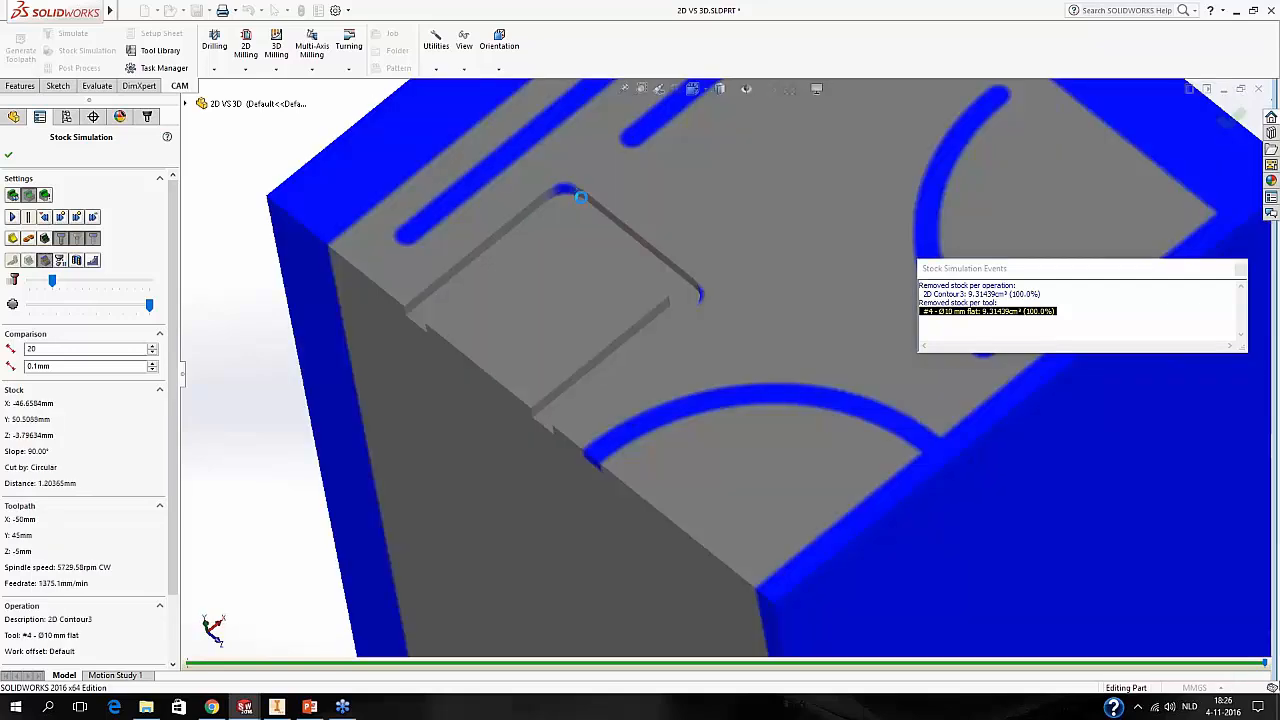
scroll(590, 204, "down", 2)
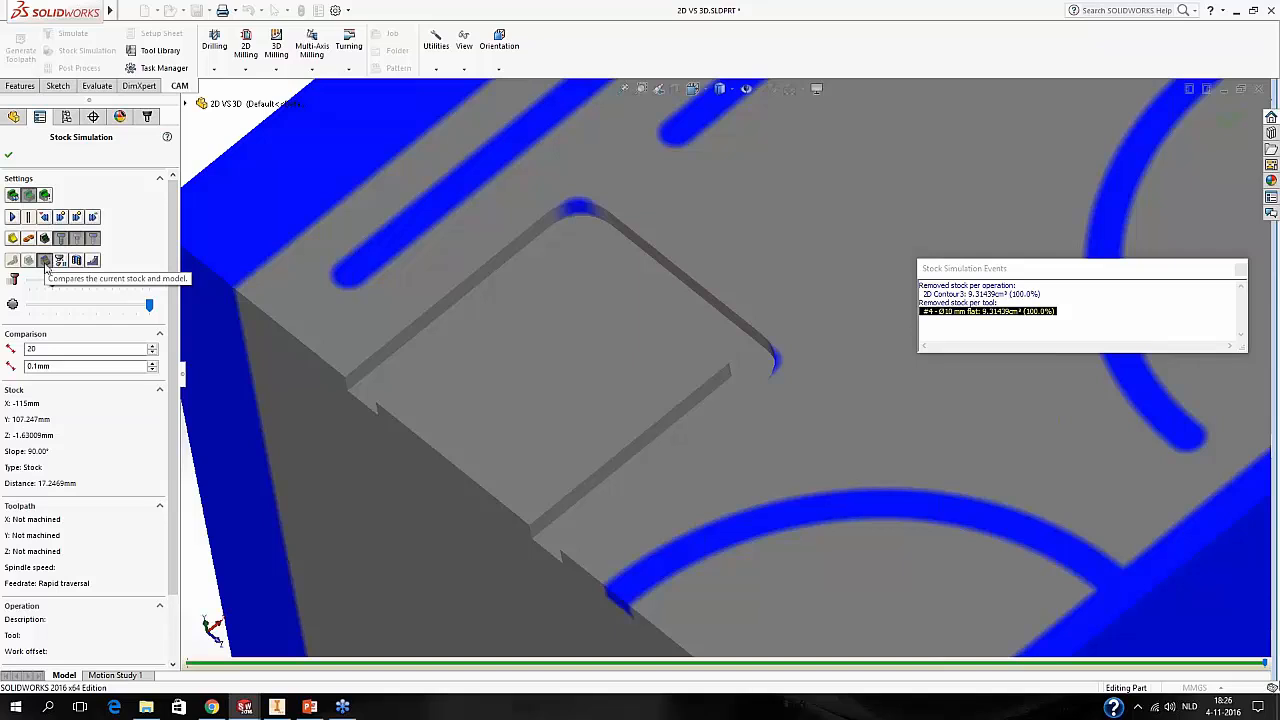
left_click(45, 264)
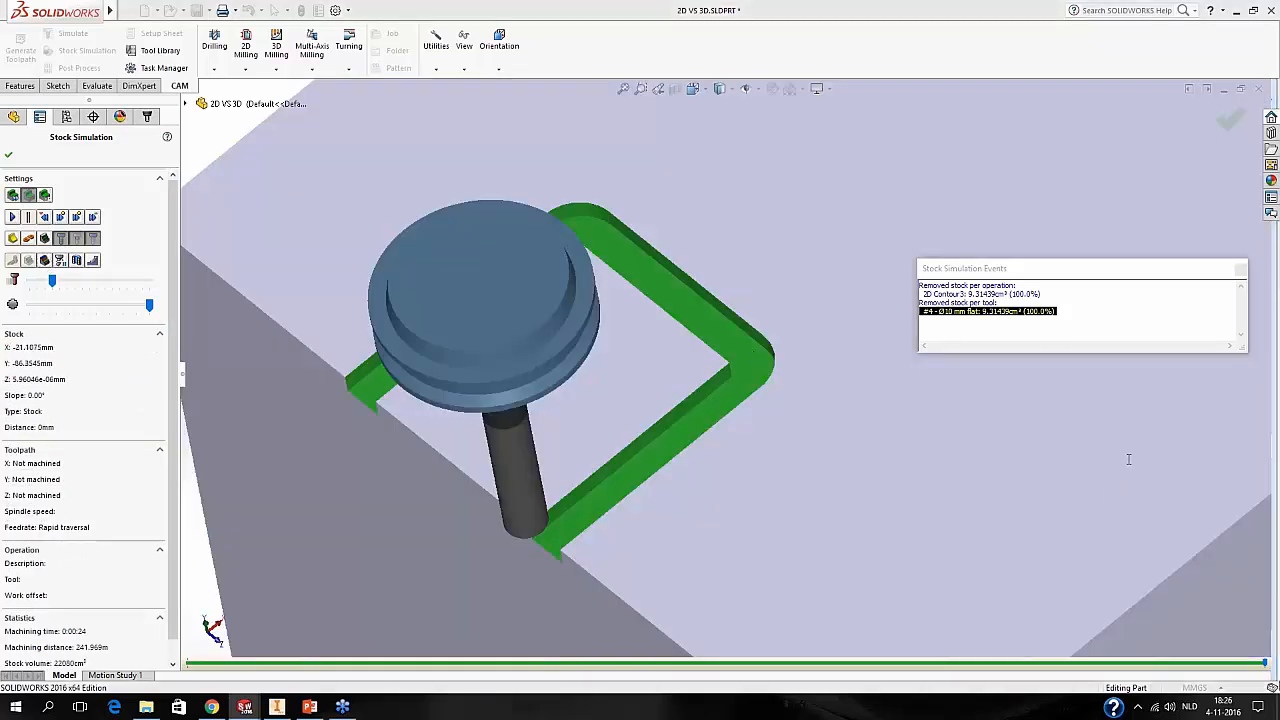
left_click(46, 262)
left_click(45, 261)
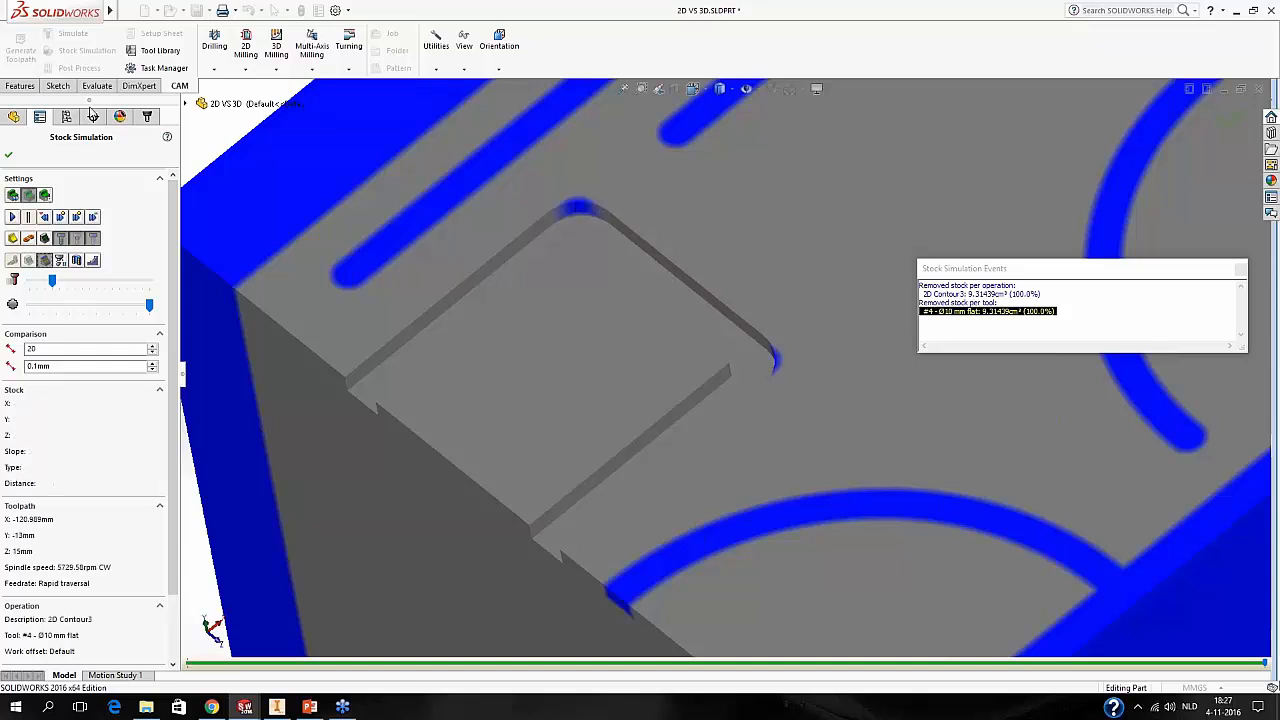
left_click(11, 155)
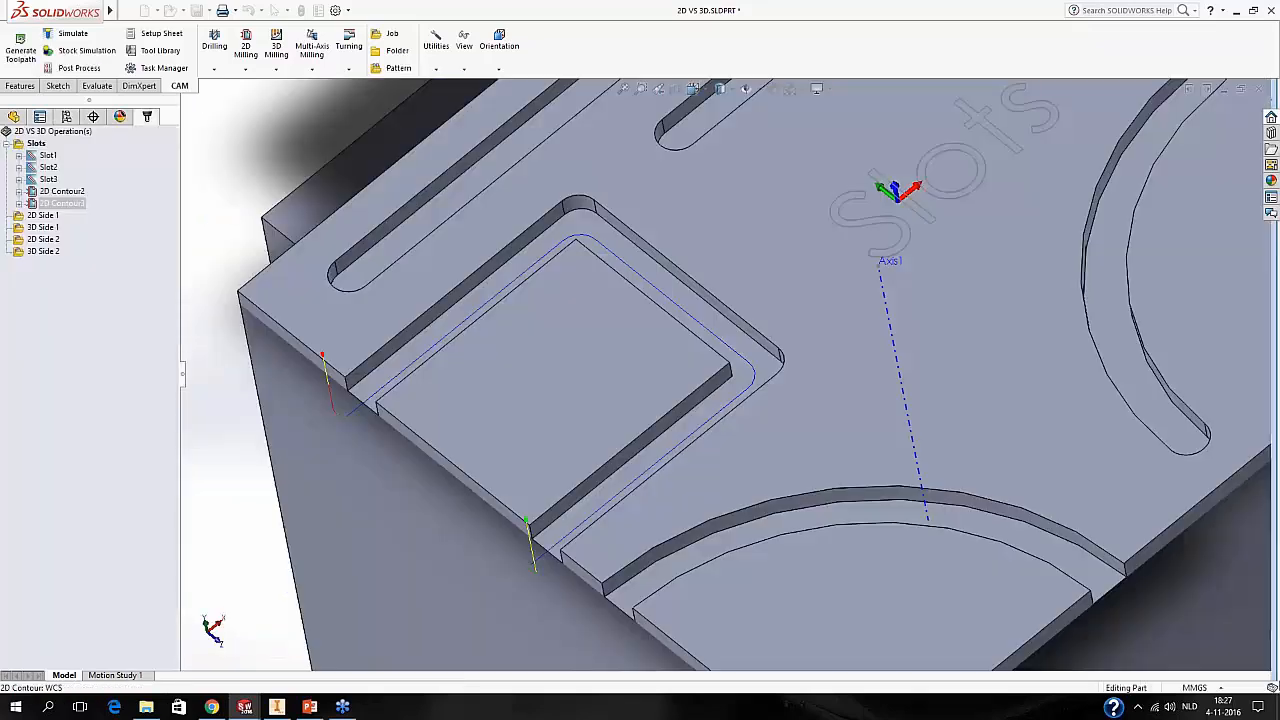
Edit the U-slot's 2D contour, replacing the selected inner edges with the slot's outer edges, and regenerate the toolpath.
middle_click_drag(450, 413, 440, 465)
scroll(440, 463, "up", 1)
middle_click_drag(563, 226, 525, 254)
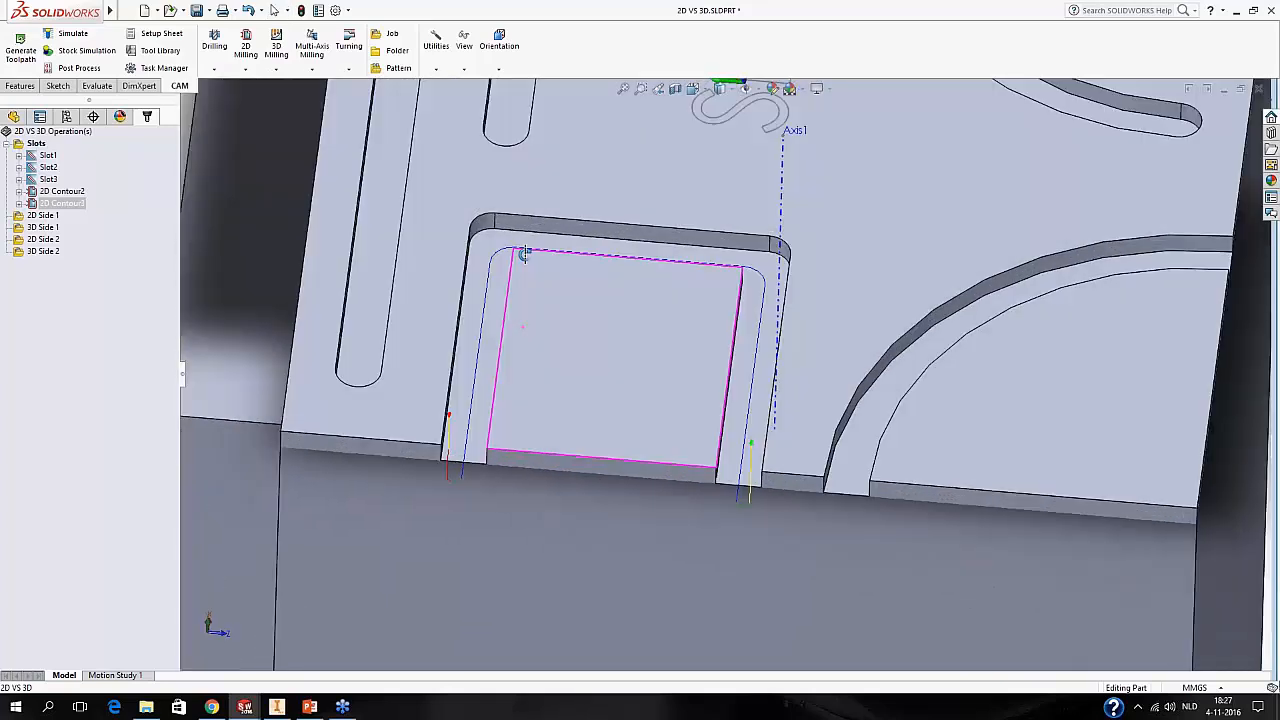
right_click(66, 203)
left_click(75, 219)
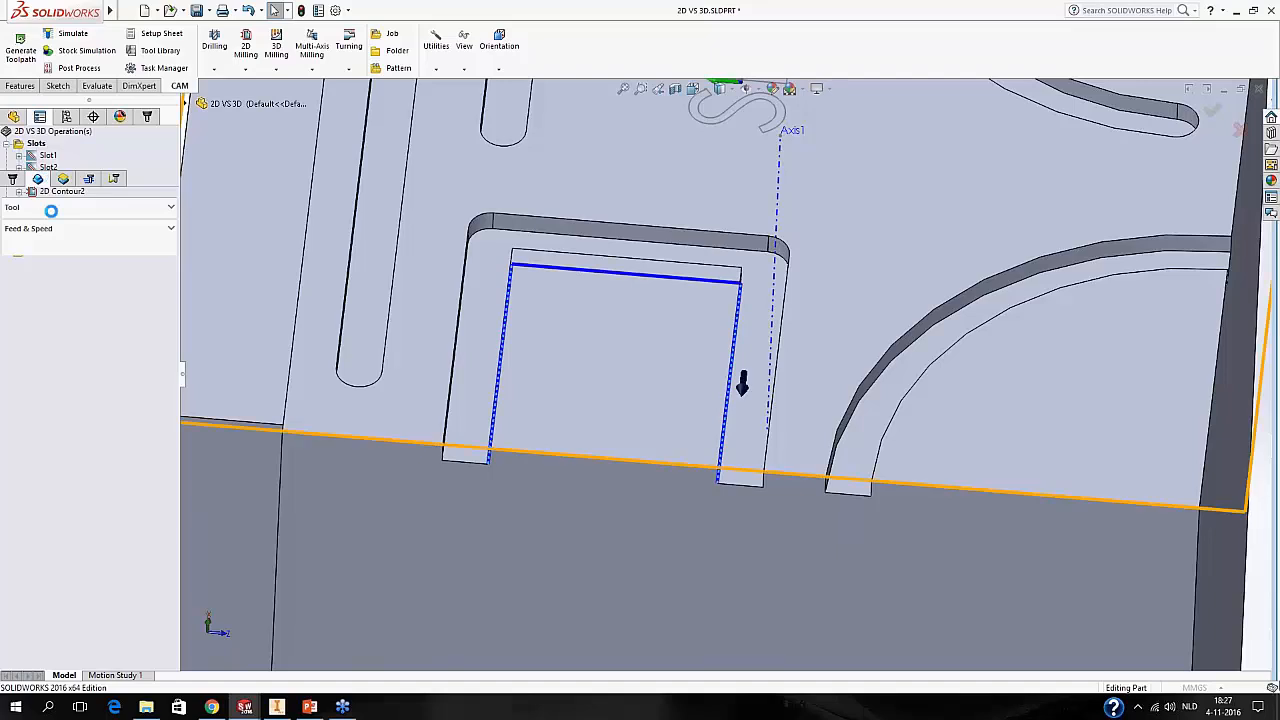
right_click(60, 223)
left_click(86, 235)
middle_click_drag(612, 382, 655, 455)
left_click(750, 458)
left_click(480, 424)
left_click(27, 156)
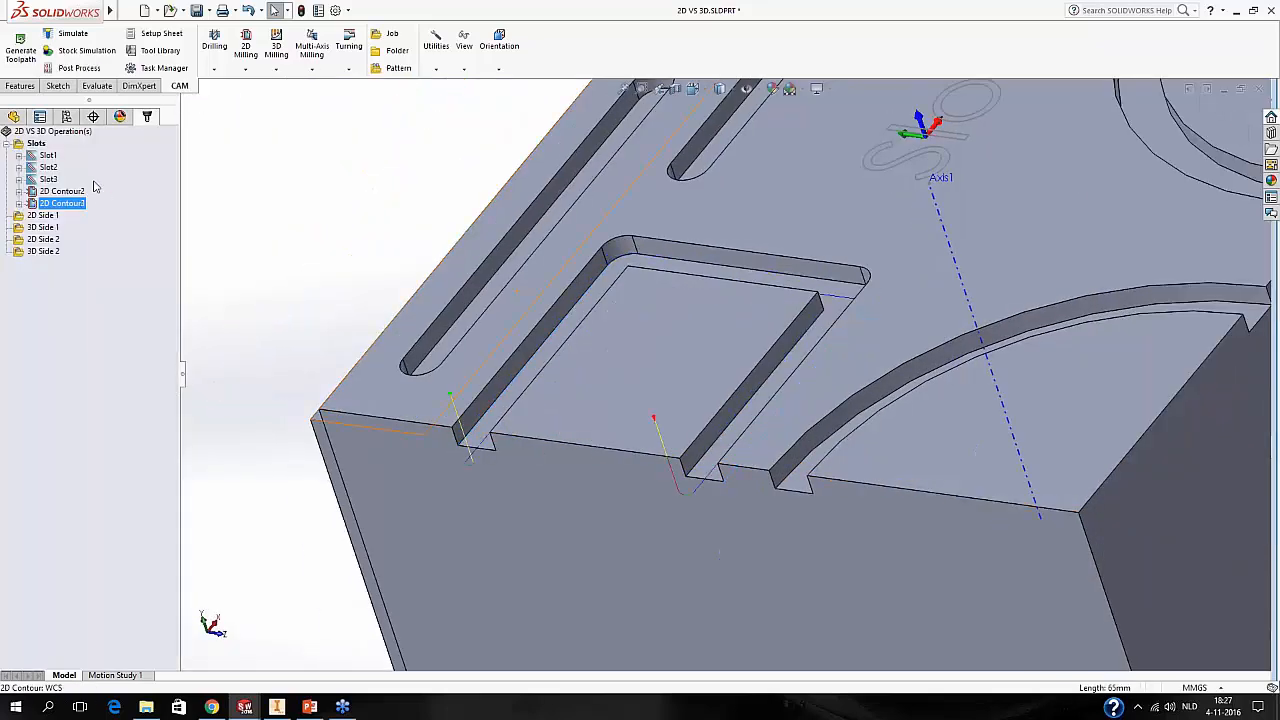
Run the stock simulation for the edited U-slot contour and compare the machined stock with the model.
left_click(68, 48)
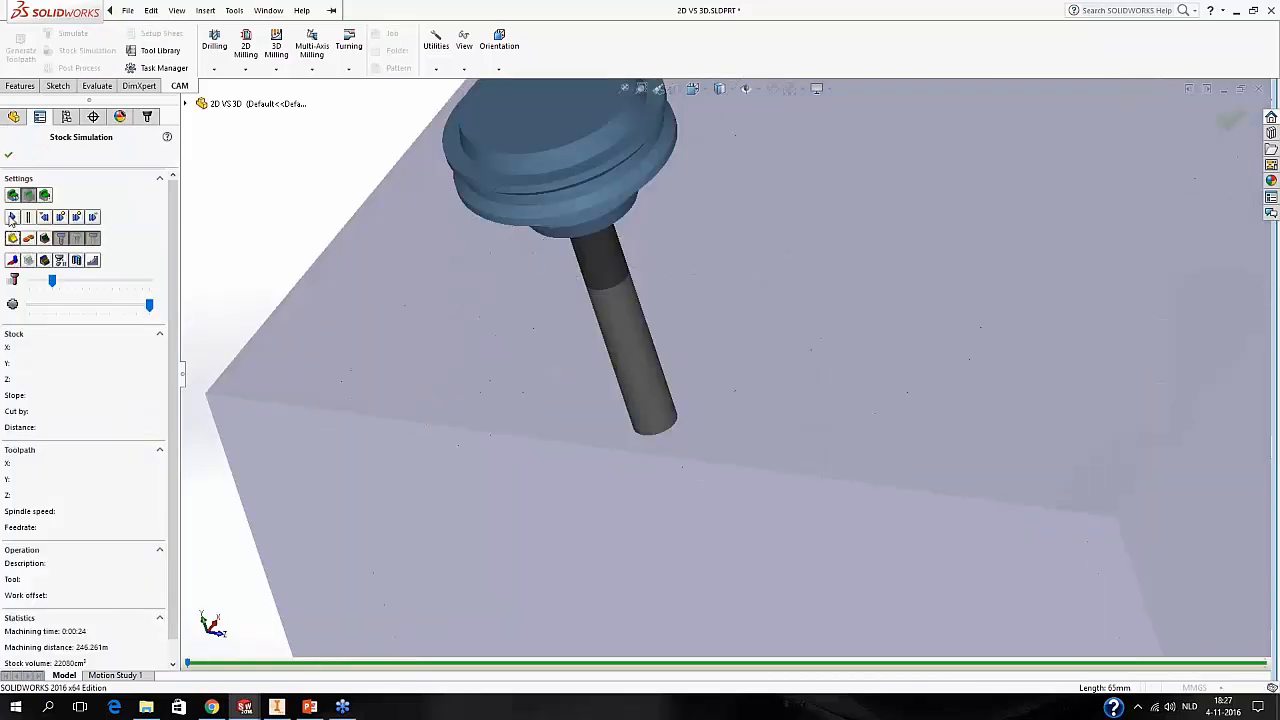
left_click(12, 217)
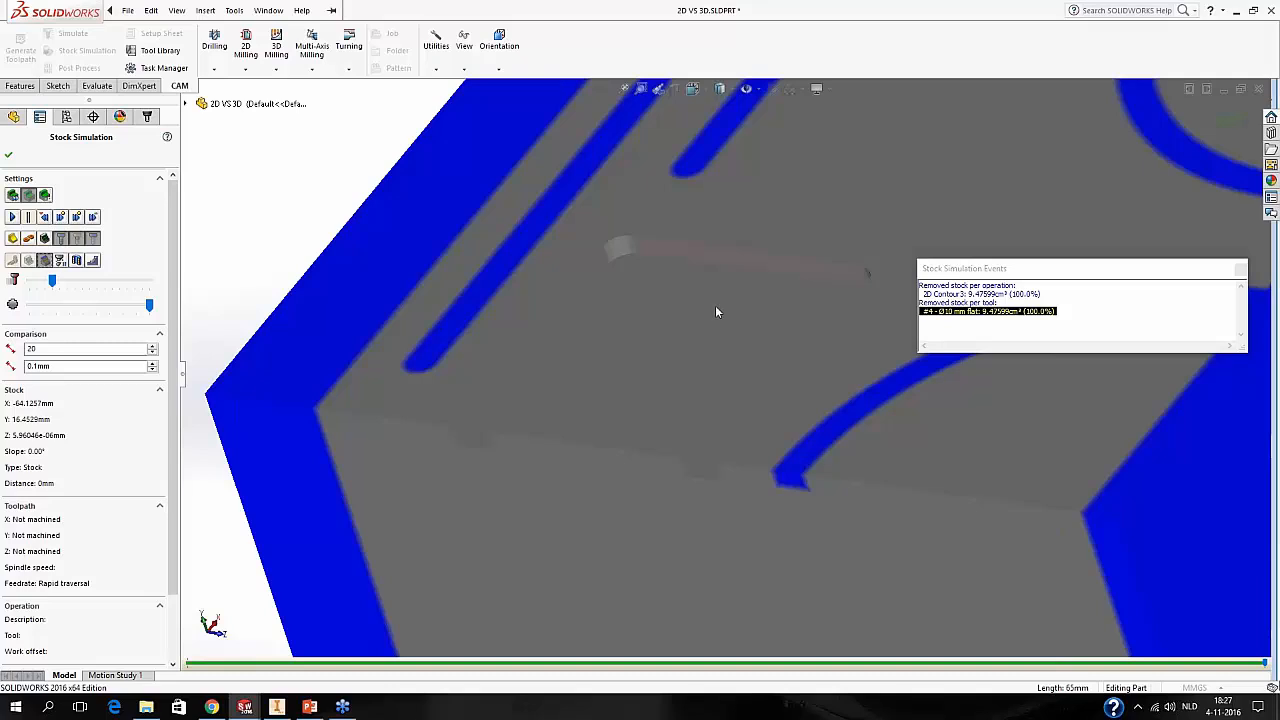
Inspect the machined U-slot's corners and walls in the stock comparison, and close the stock simulation.
mouse_move(715, 305)
middle_mouse_down()
mouse_move(700, 349)
mouse_move(776, 297)
mouse_move(711, 277)
mouse_move(703, 331)
mouse_move(676, 324)
middle_mouse_up()
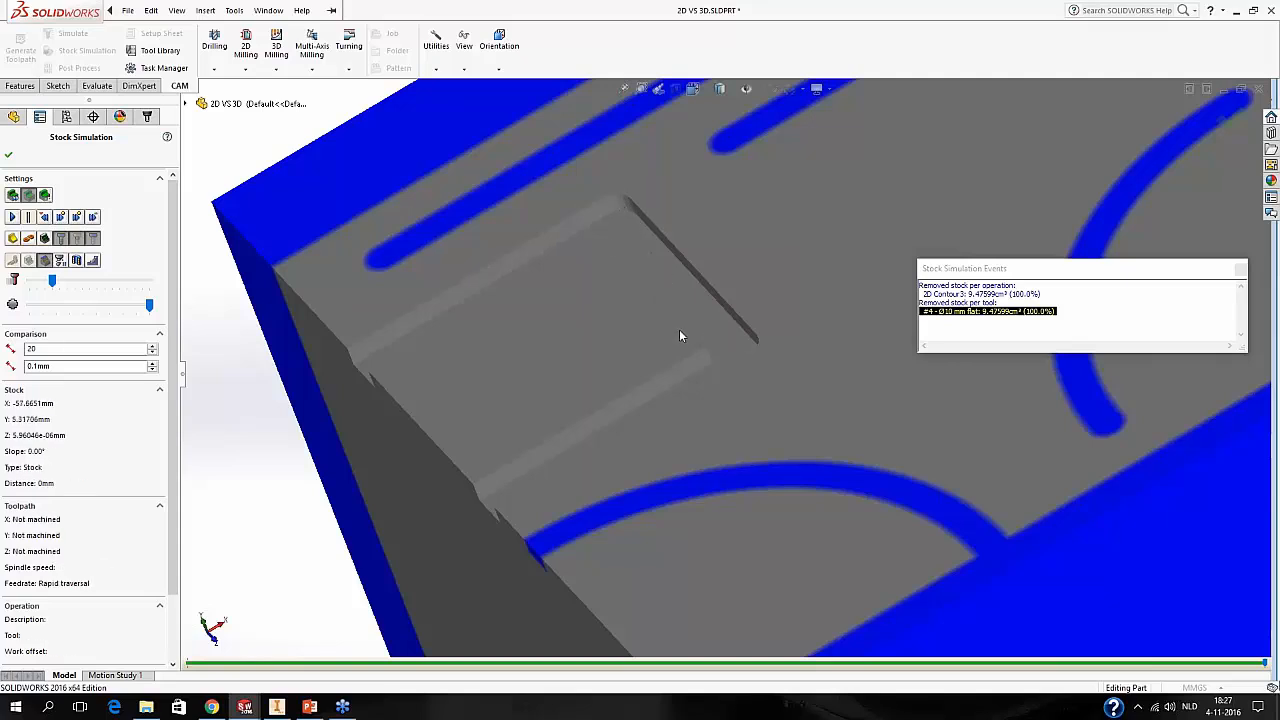
scroll(712, 356, "down", 2)
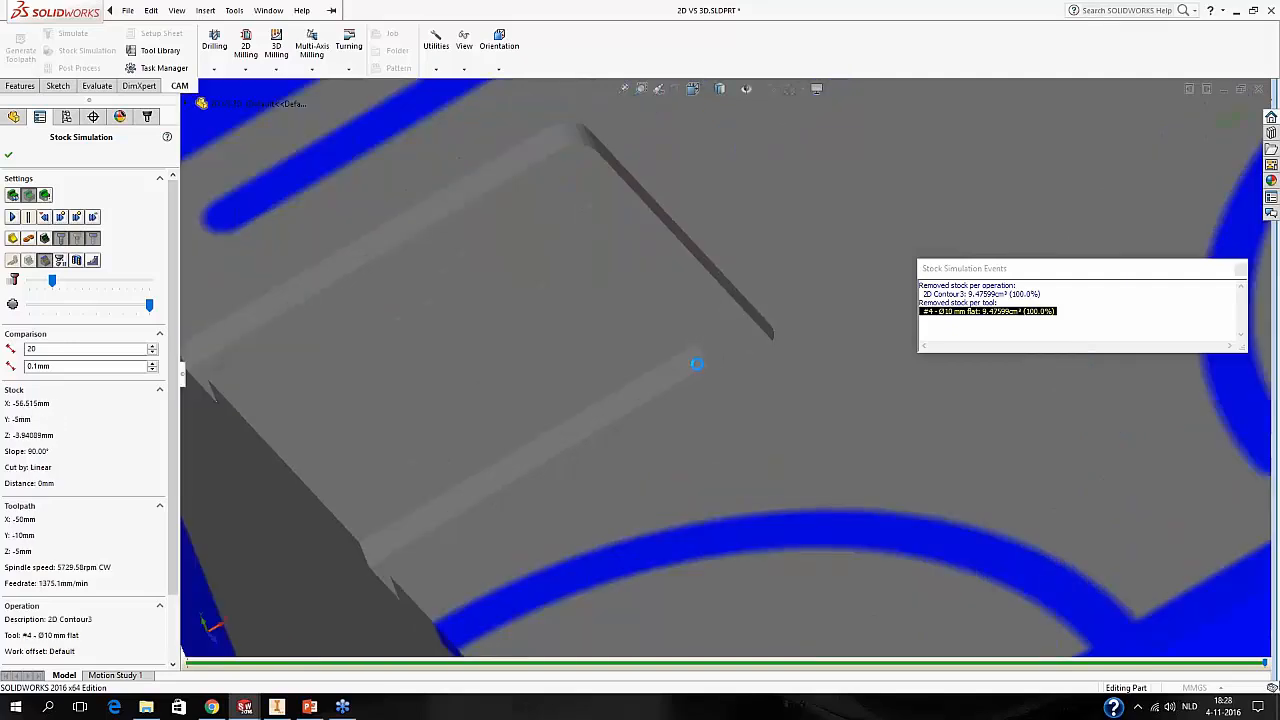
scroll(690, 356, "up", 2)
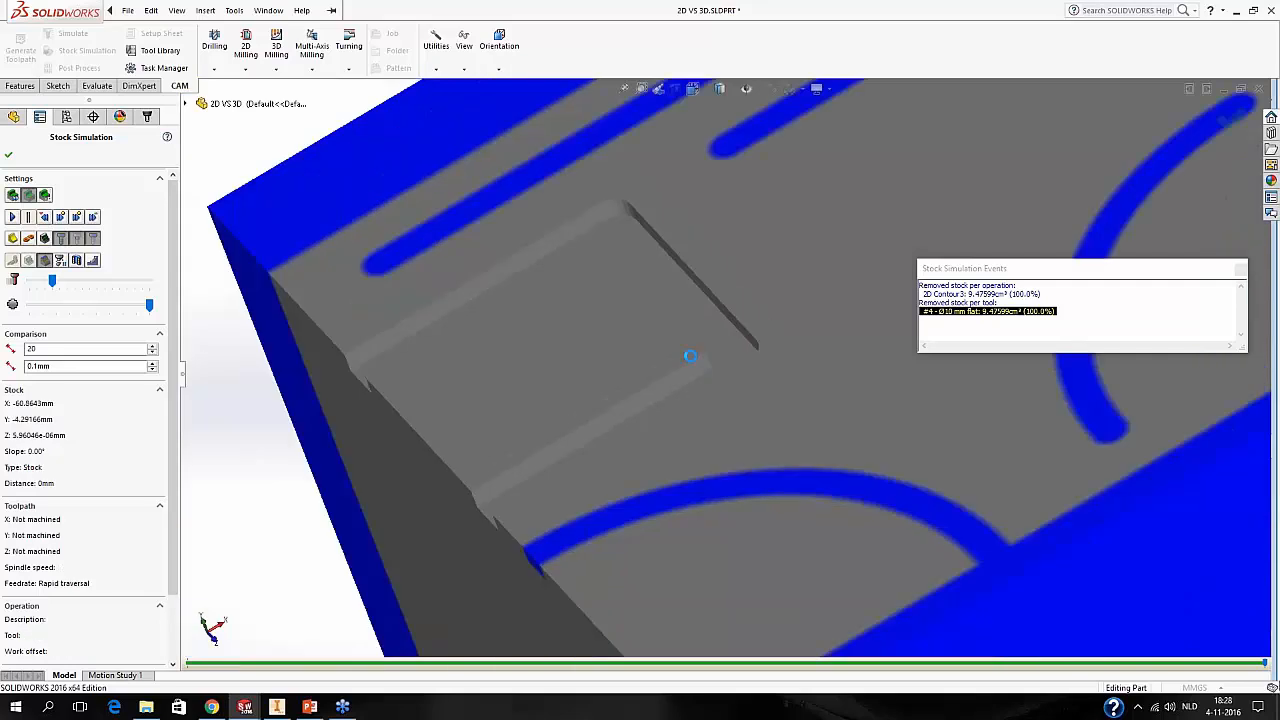
scroll(690, 356, "up", 2)
middle_click_drag(677, 384, 695, 410)
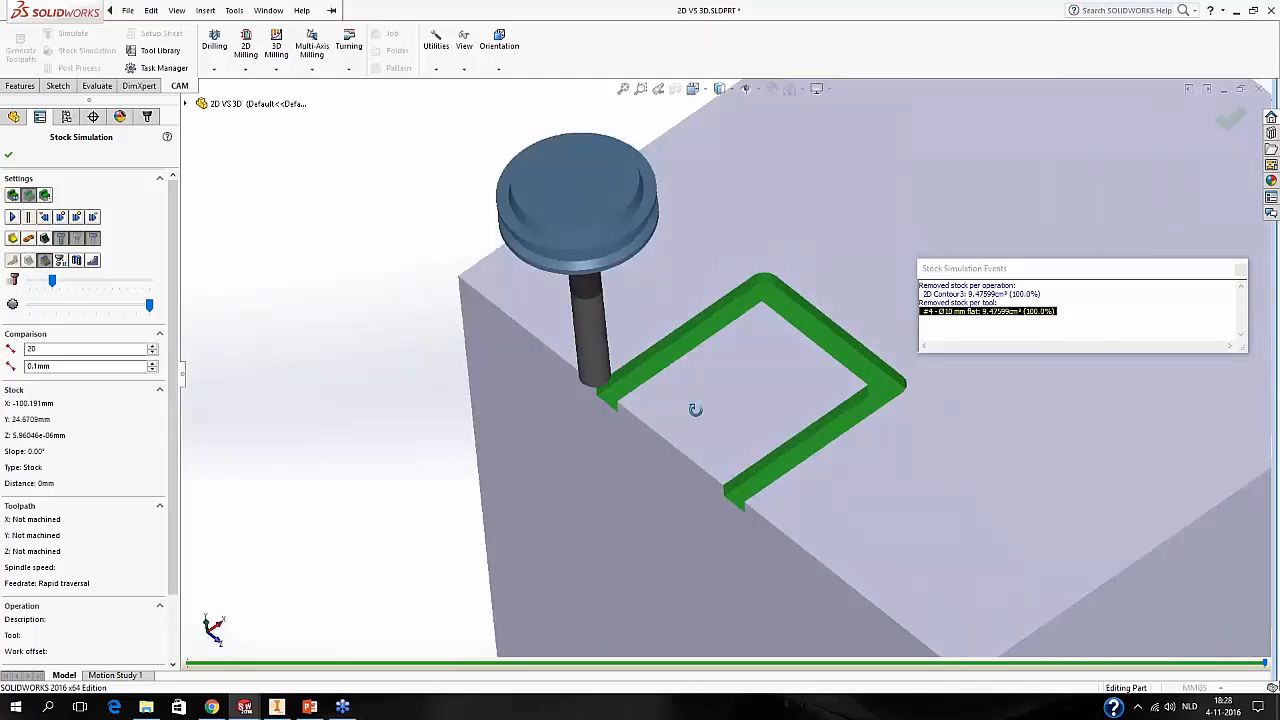
left_click(8, 154)
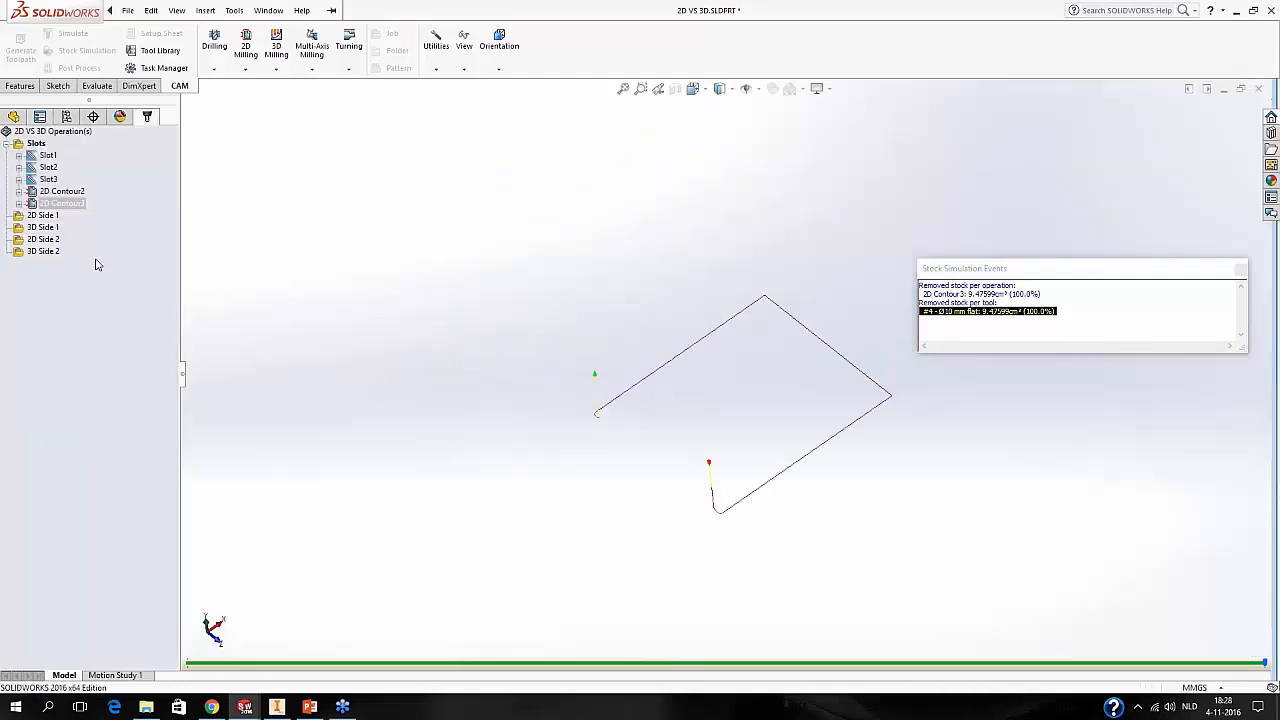
Edit the U-slot's 2D contour, clearing the selected outer edges and selecting the slot's inner edges instead.
left_click(52, 215)
right_click(68, 203)
left_click(162, 240)
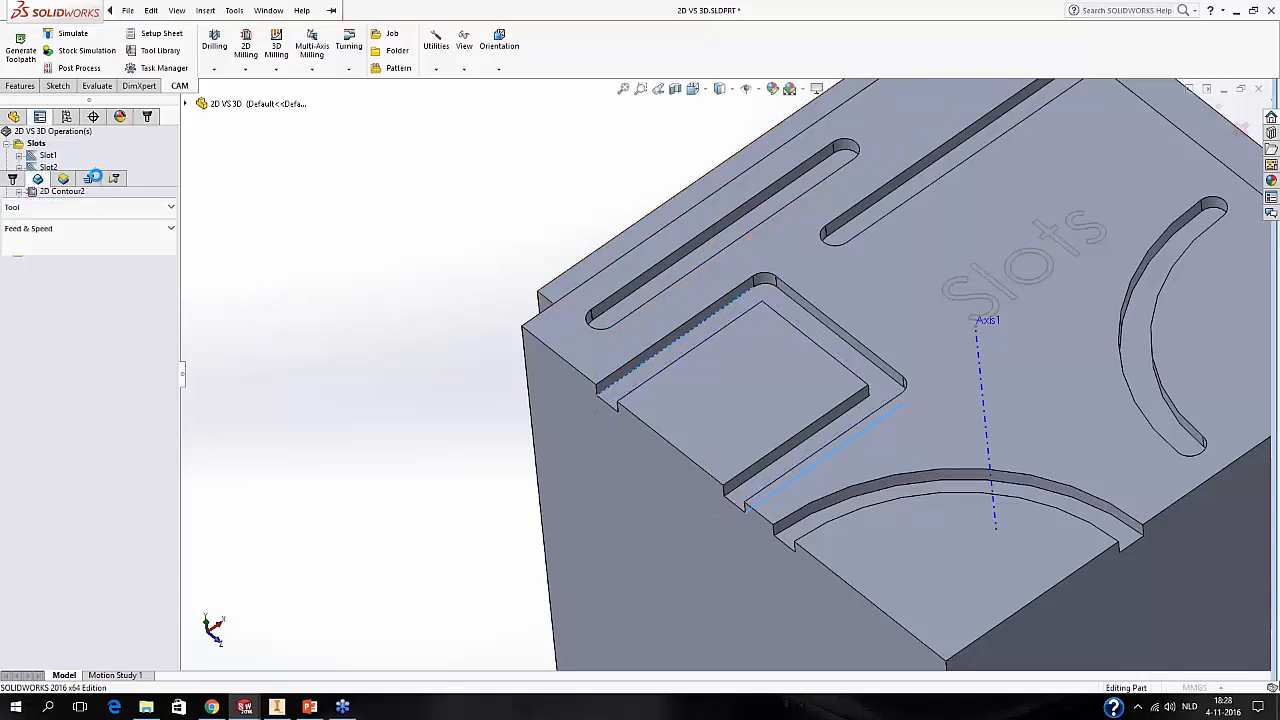
right_click(75, 242)
left_click(100, 250)
middle_click_drag(800, 370, 840, 405)
left_click(676, 367)
left_click(840, 405)
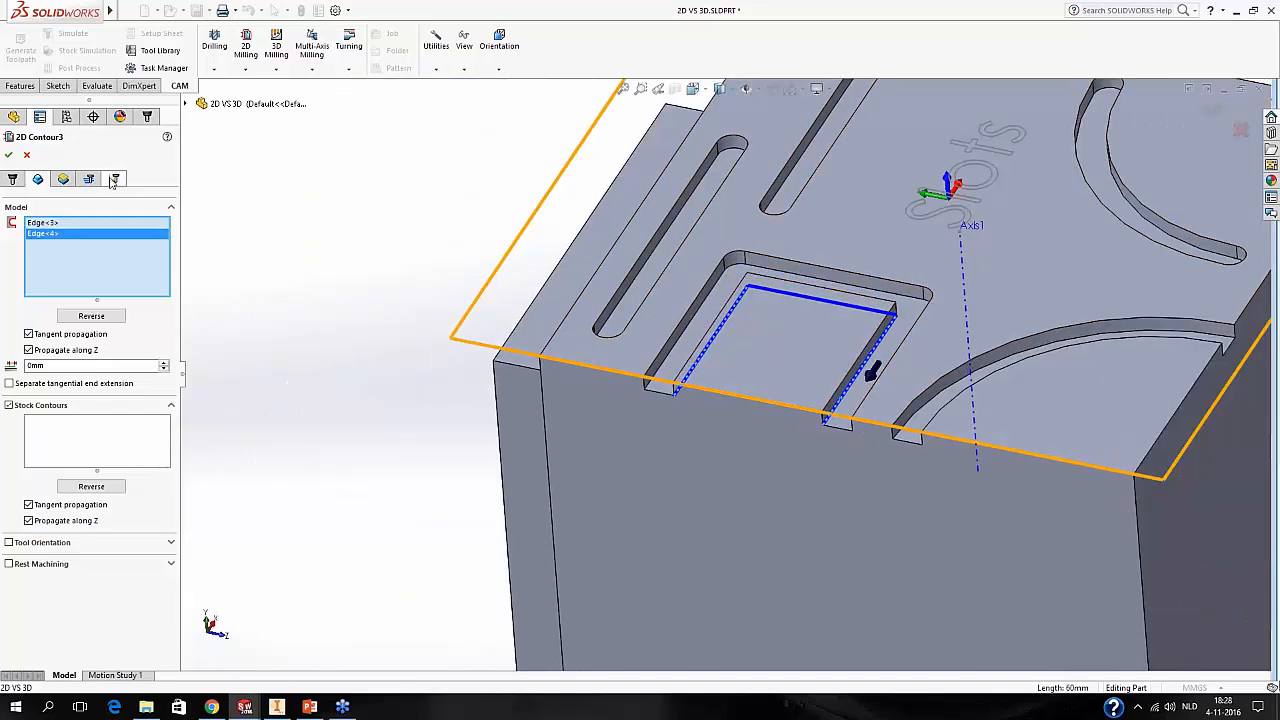
Set the U-slot contour's corner handling to Keep sharp corner and regenerate the toolpath.
left_click(88, 179)
left_click(56, 378)
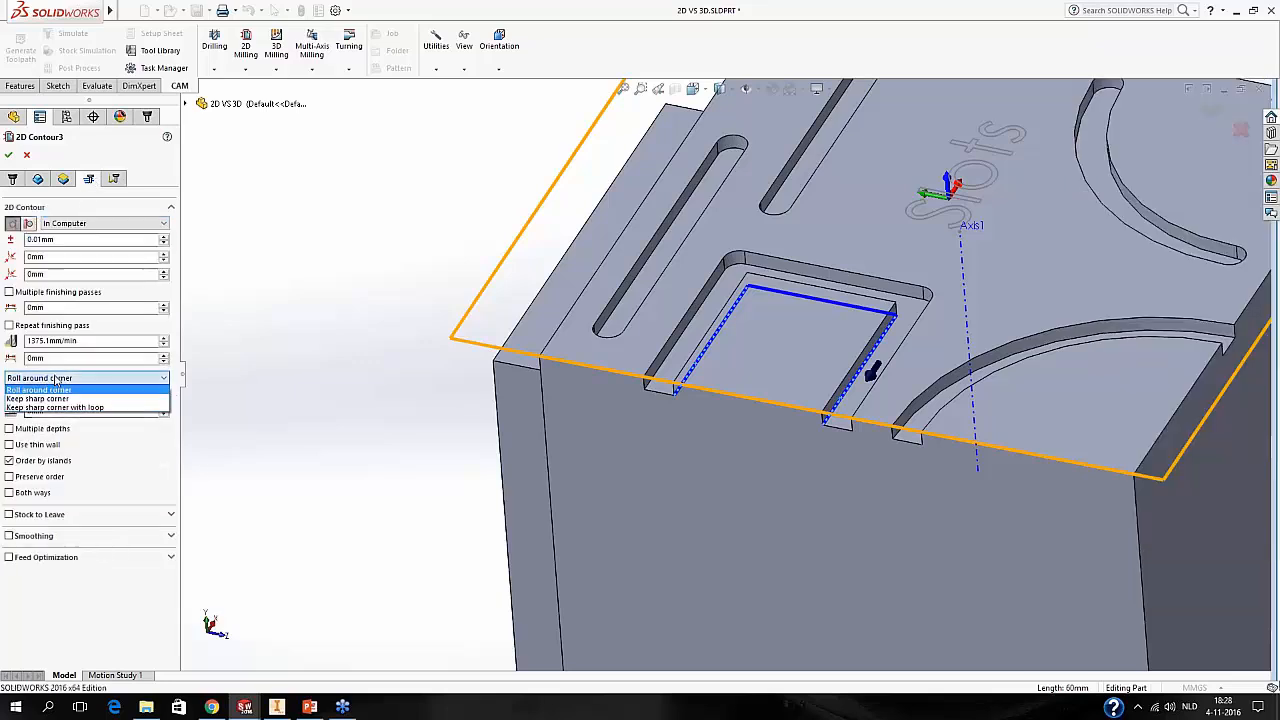
left_click(60, 400)
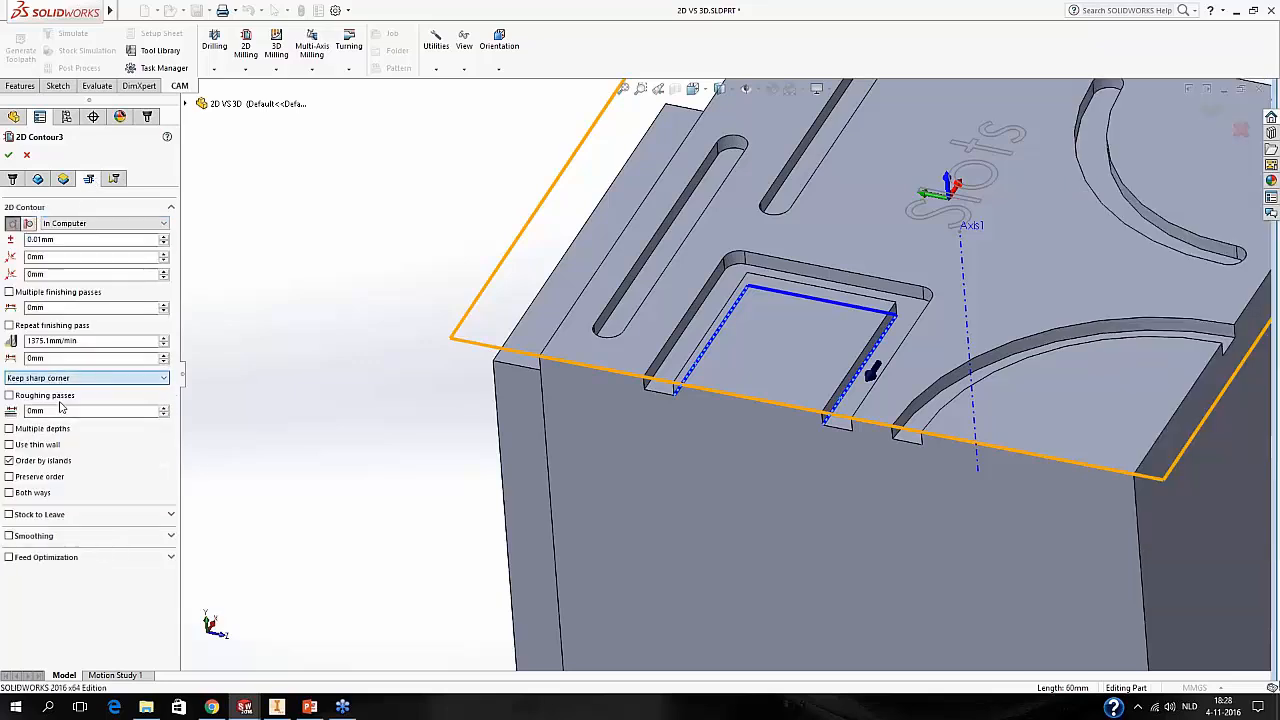
left_click(8, 155)
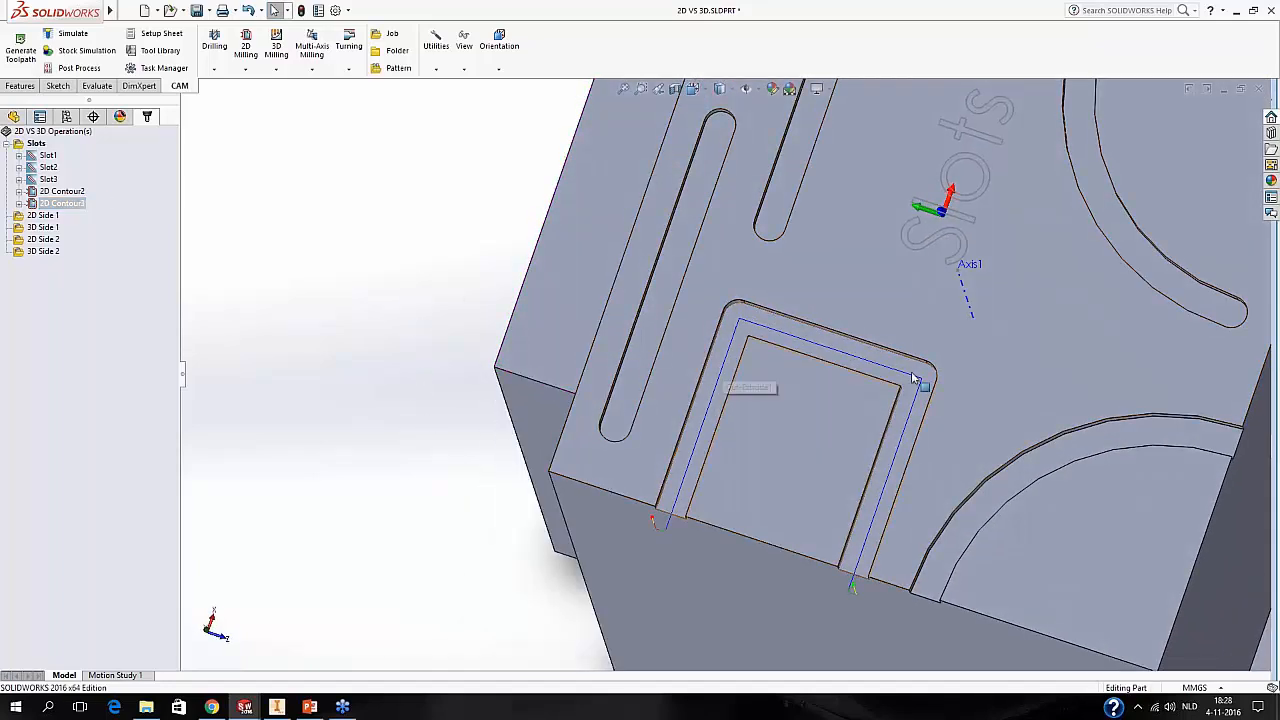
Run a stock simulation of the sharp-corner U-slot contour with a faster playback speed.
middle_click_drag(851, 606, 803, 435)
left_click(105, 55)
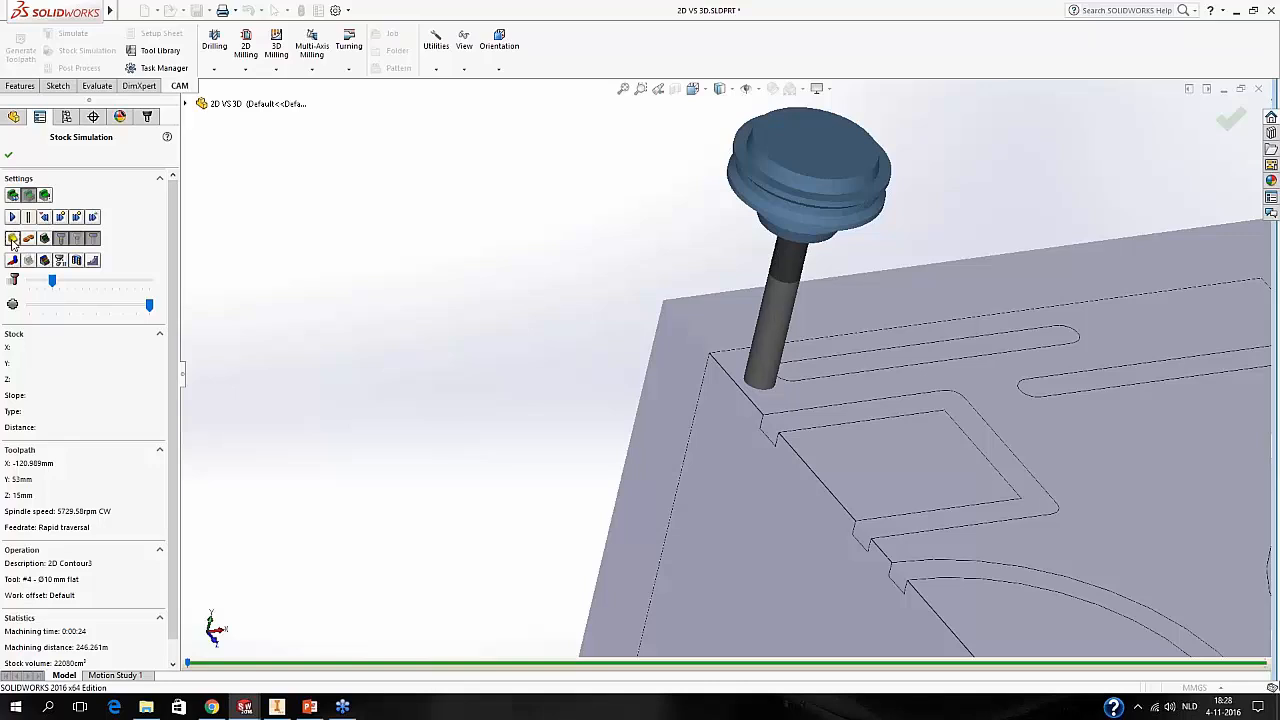
left_click(12, 217)
left_click_drag(57, 283, 67, 285)
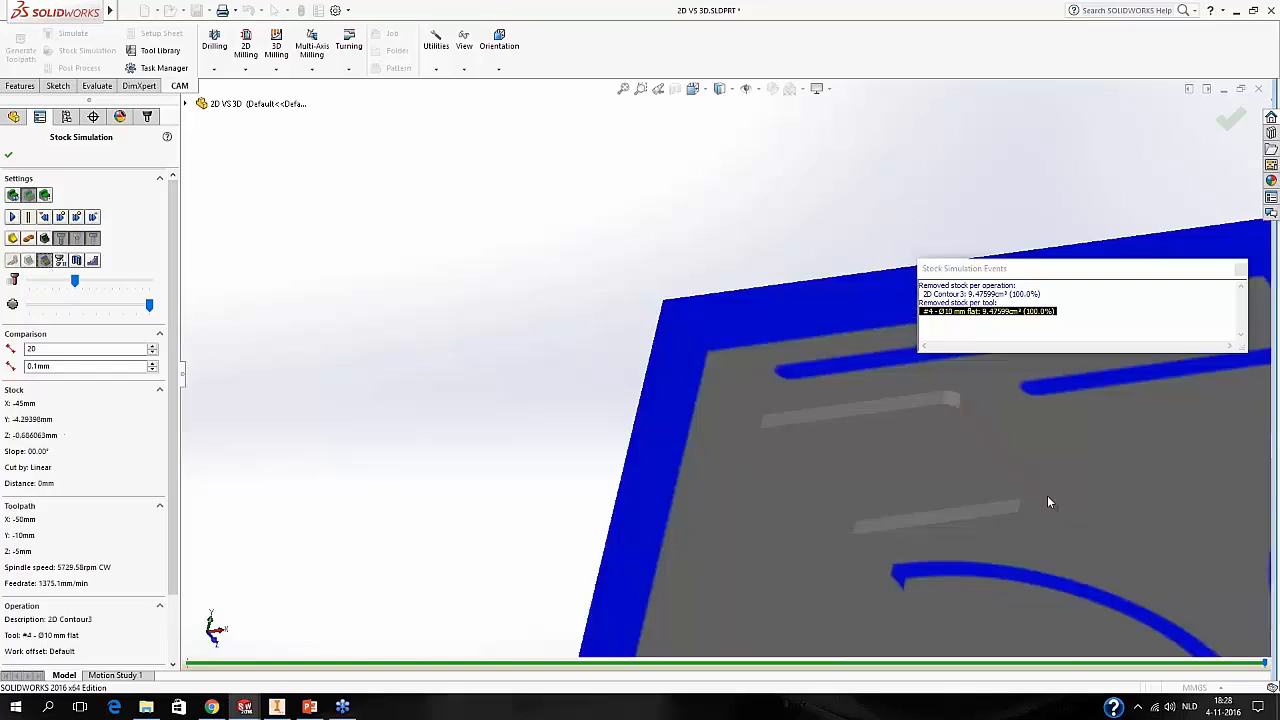
Compare the simulated stock with the model along the U-slot's walls and corners, and close the stock simulation.
middle_click_drag(1044, 498, 994, 479)
middle_click_drag(894, 487, 890, 487)
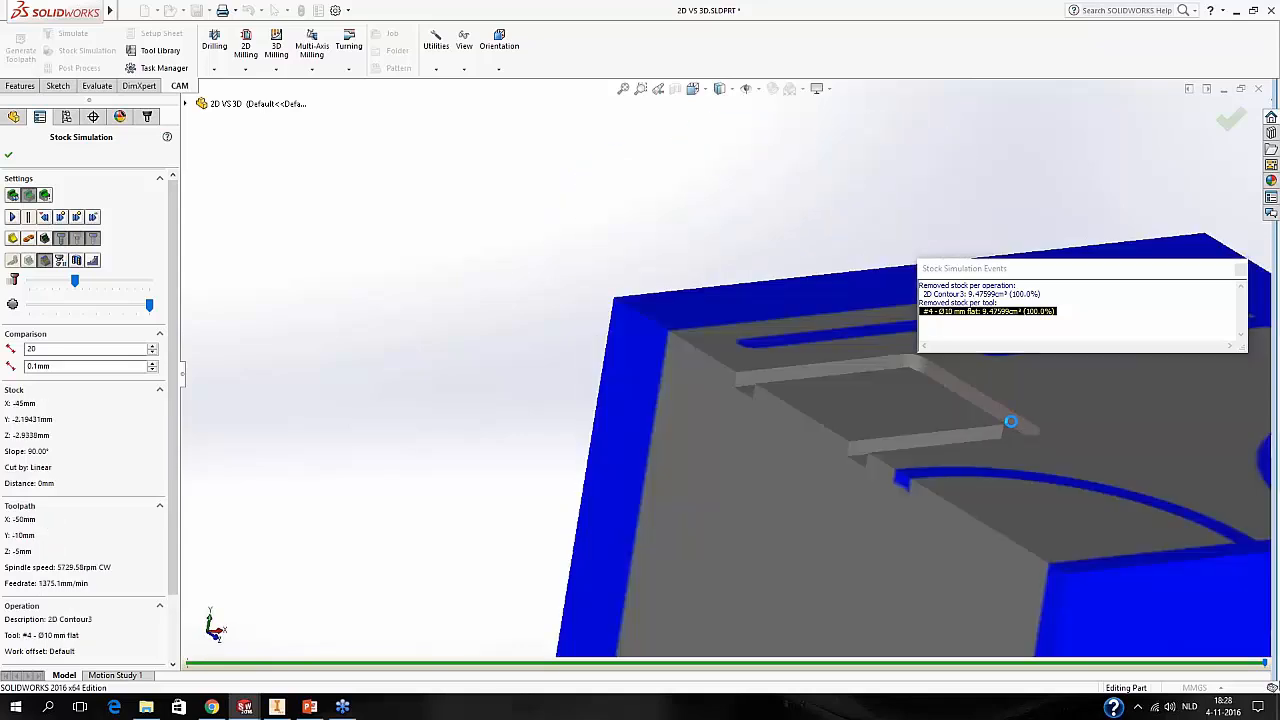
scroll(1010, 421, "up", 2)
scroll(979, 419, "down", 2)
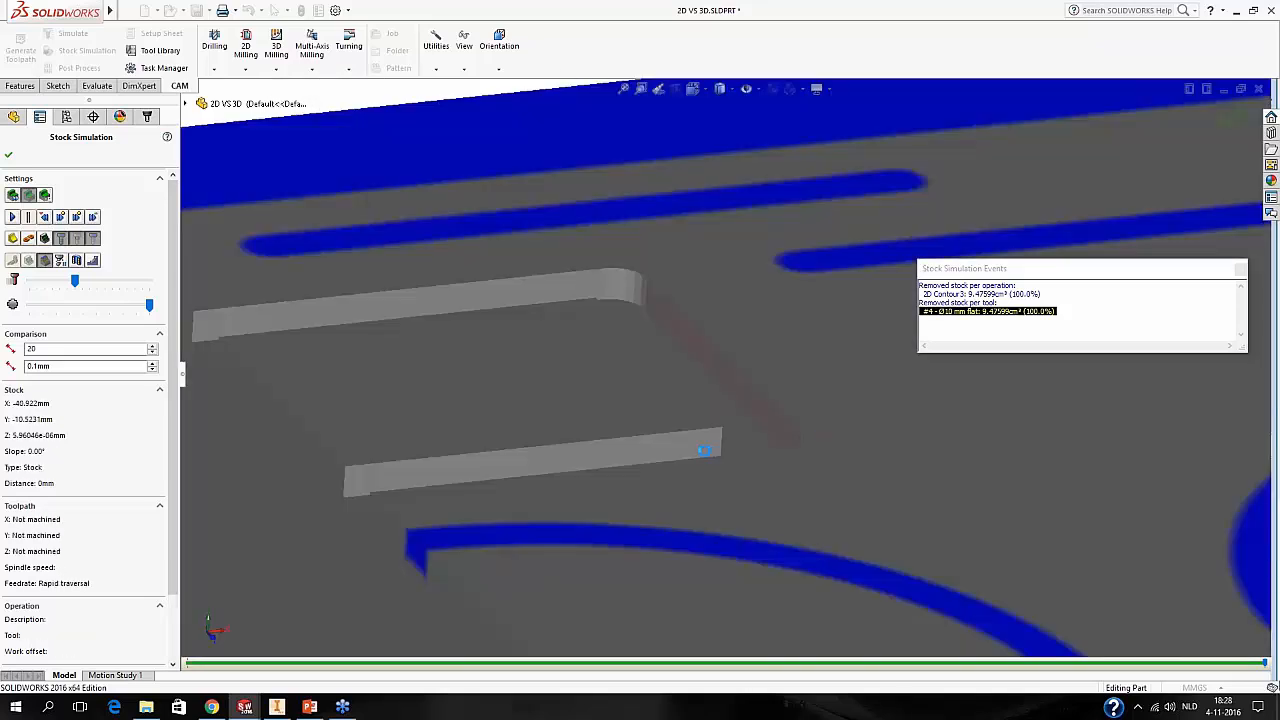
scroll(704, 450, "up", 2)
double_click(40, 366)
double_click(60, 349)
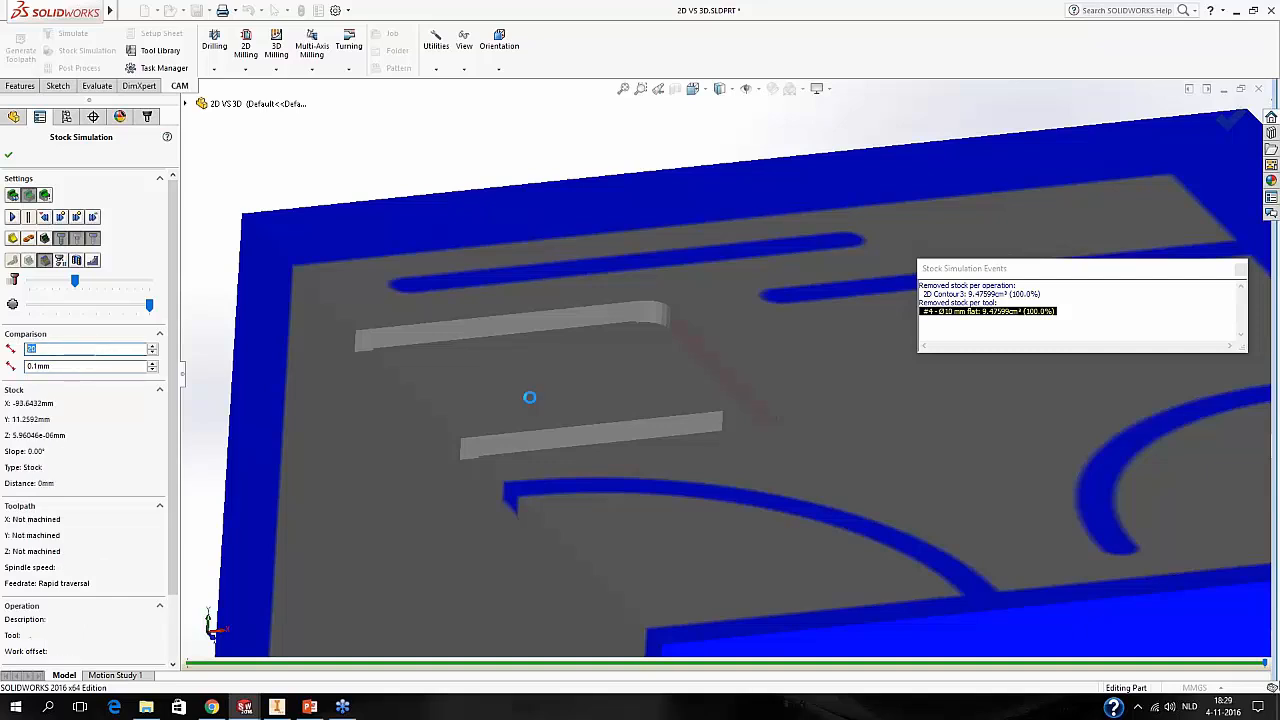
scroll(503, 397, "up", 2)
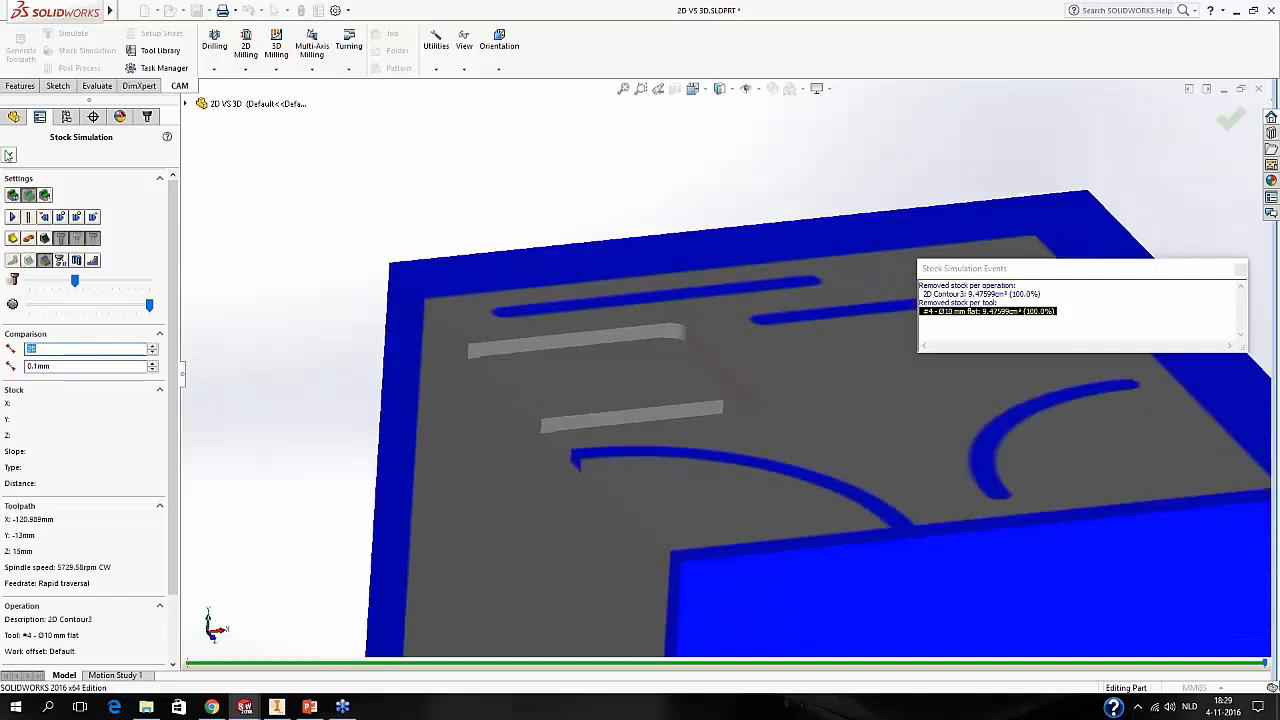
left_click(8, 155)
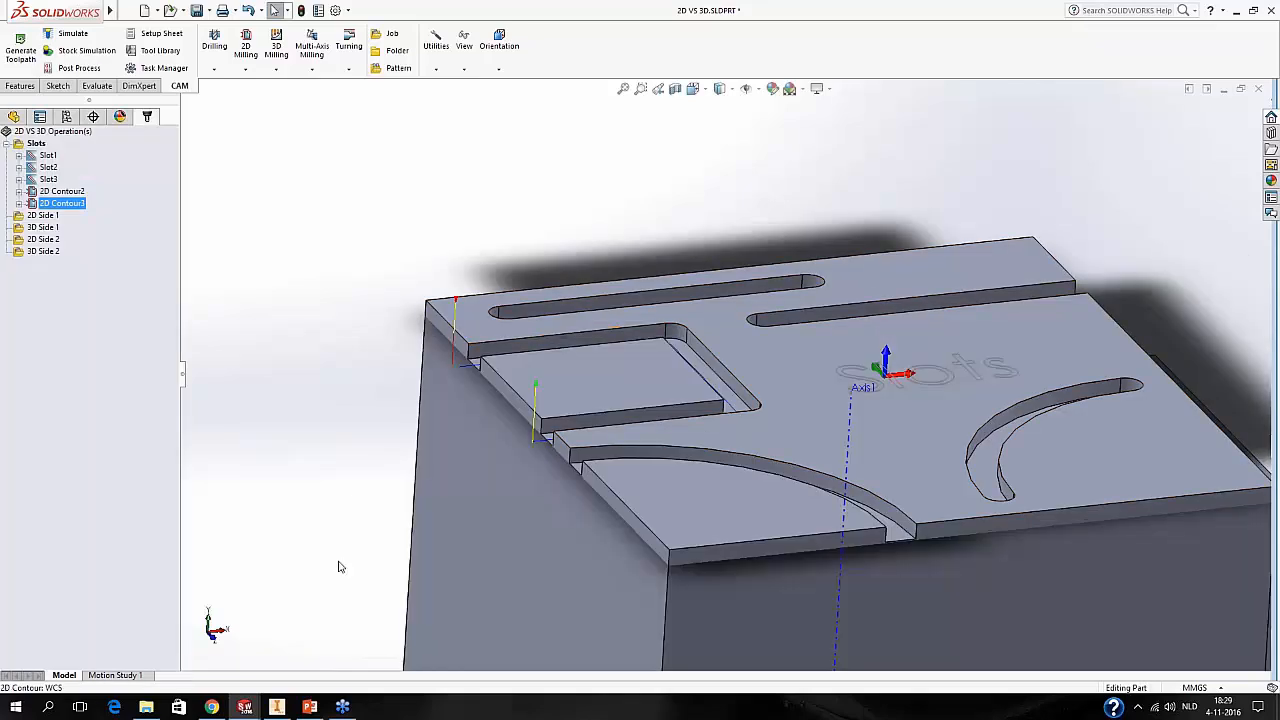
Switch to PowerPoint and look through the webinar presentation's slides before and after the Slots slide.
scroll(466, 491, "up", 3)
middle_click_drag(492, 523, 547, 506)
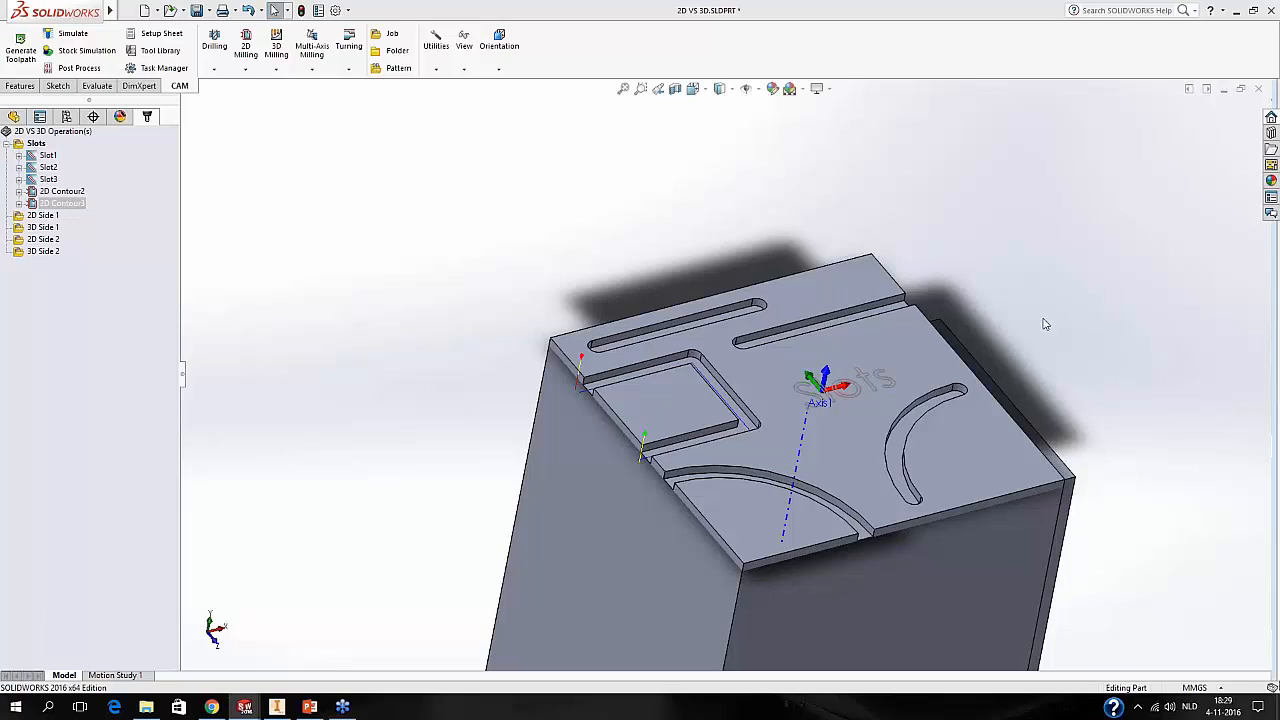
left_click(310, 706)
scroll(96, 470, "down", 3)
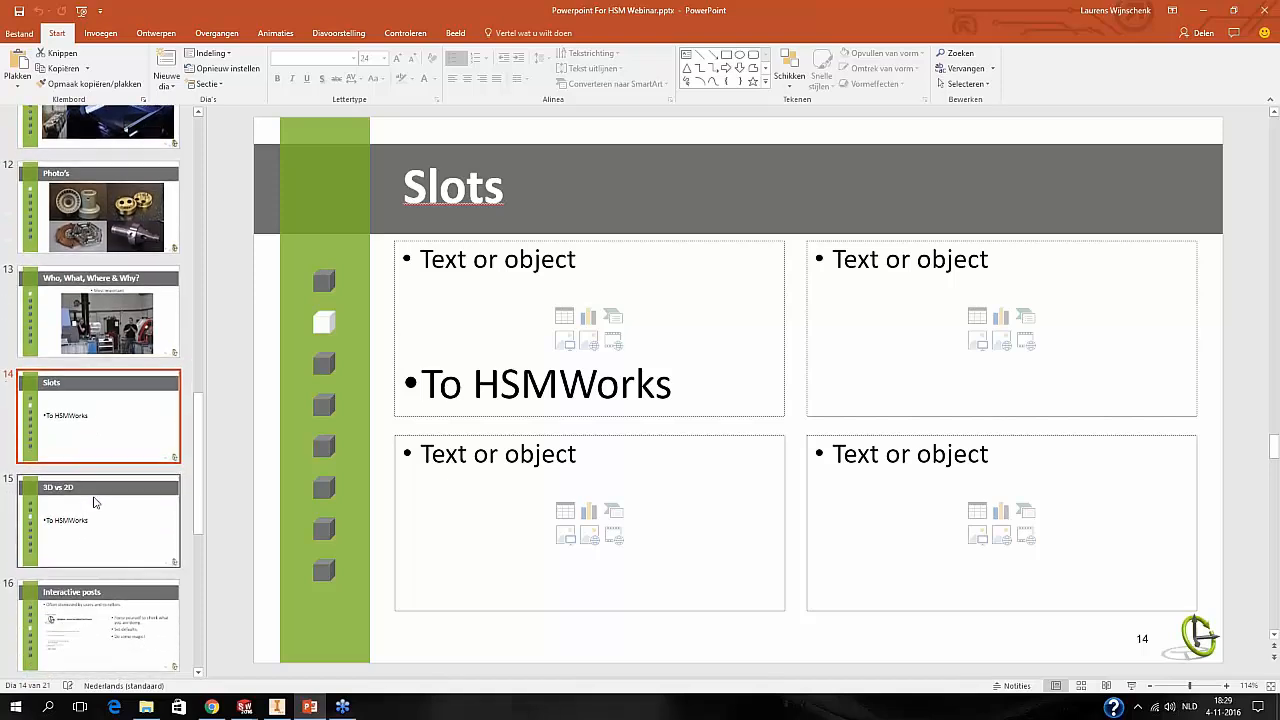
scroll(96, 502, "down", 1)
scroll(142, 384, "up", 1)
scroll(140, 384, "up", 15)
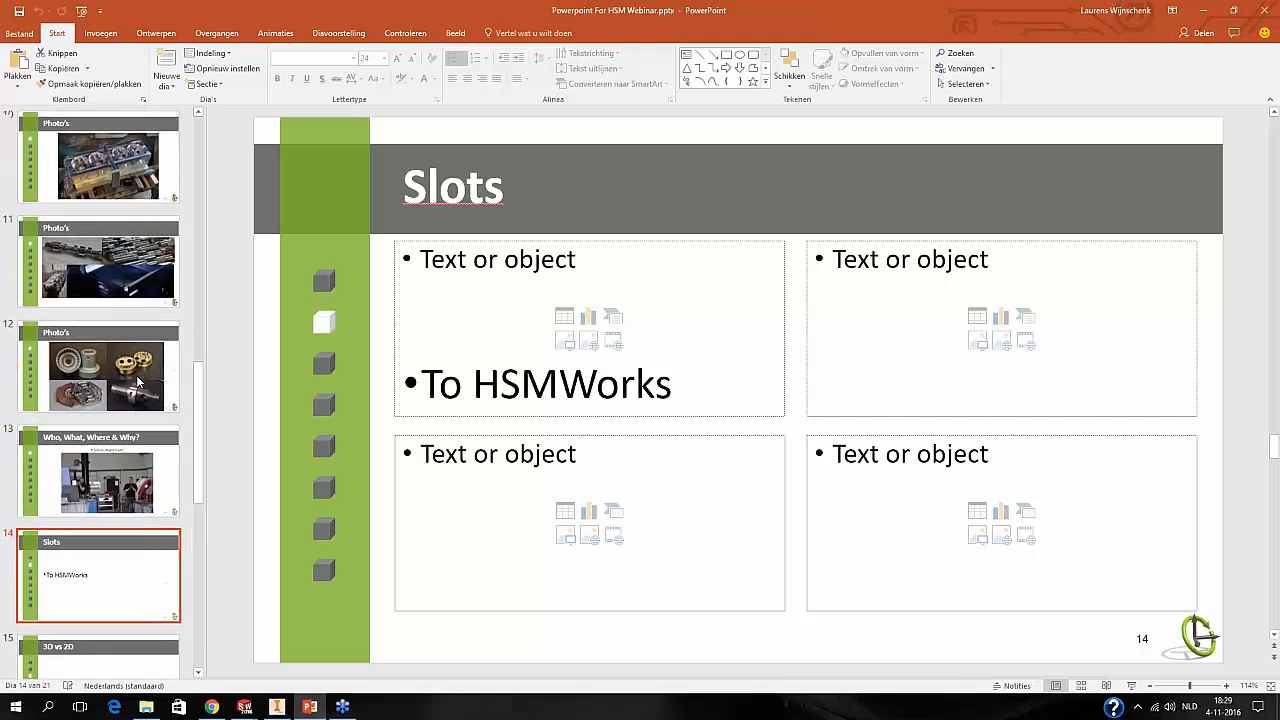
scroll(118, 340, "up", 1)
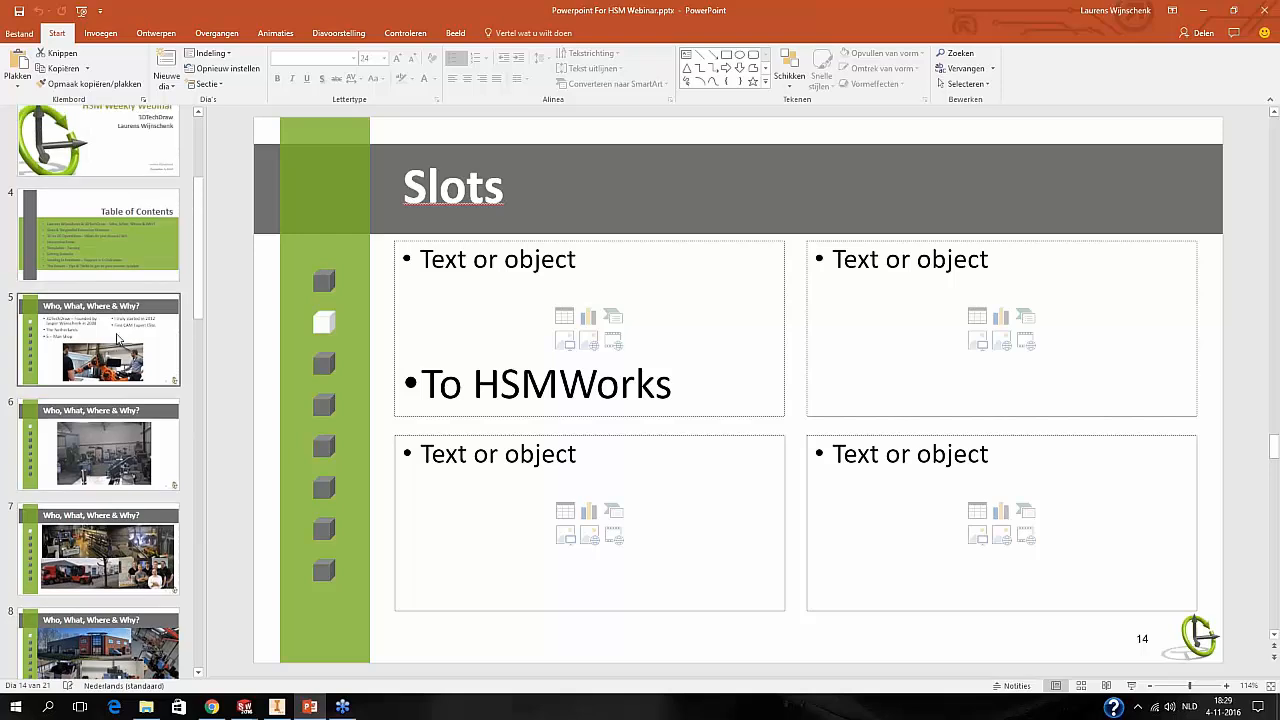
scroll(118, 340, "down", 12)
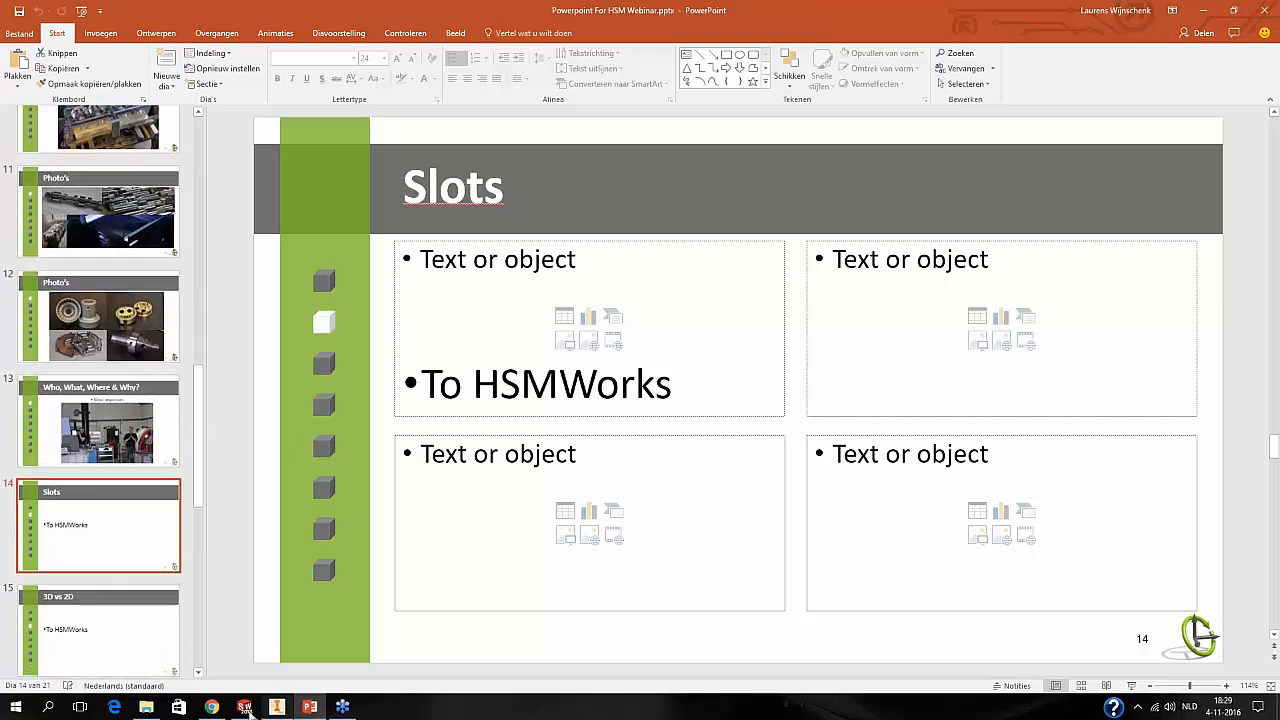
mouse_move(244, 707)
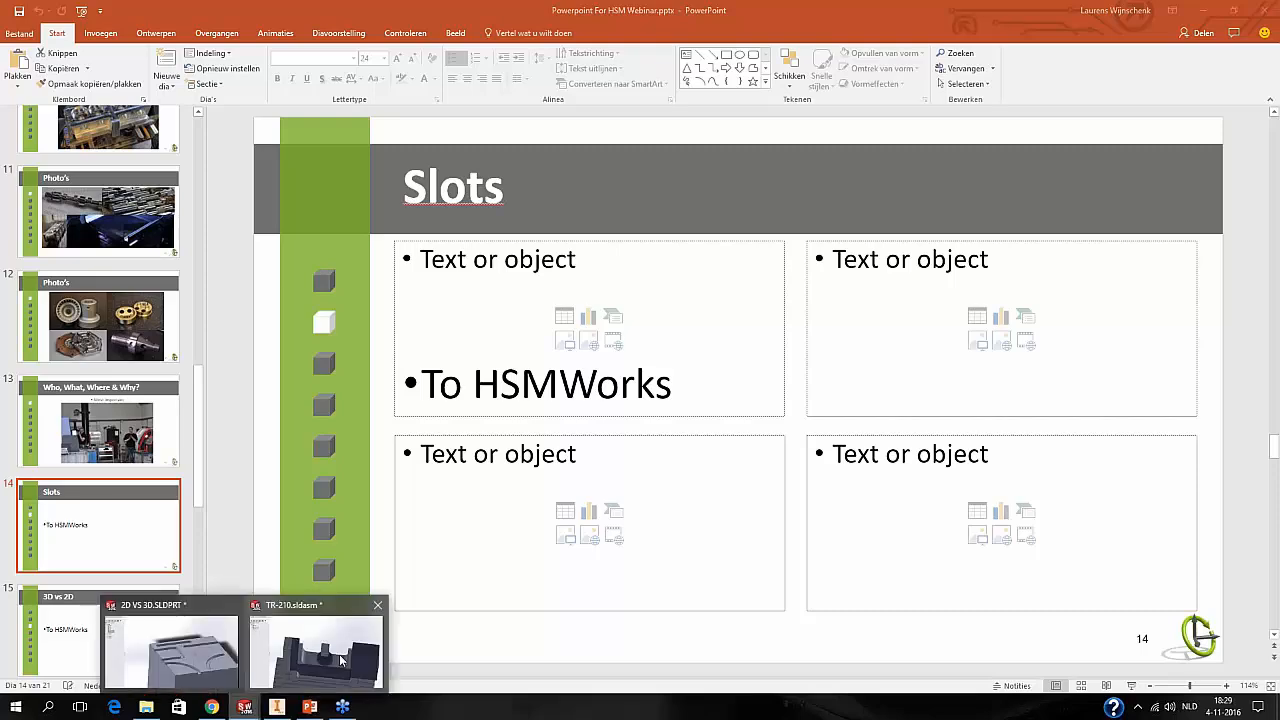
Return to the 2D VS 3D part in SOLIDWORKS and create a milling job with its work coordinate system oriented to the large stepped-down face.
left_click(234, 669)
scroll(914, 437, "up", 5)
middle_click_drag(914, 437, 877, 280)
left_click(877, 280)
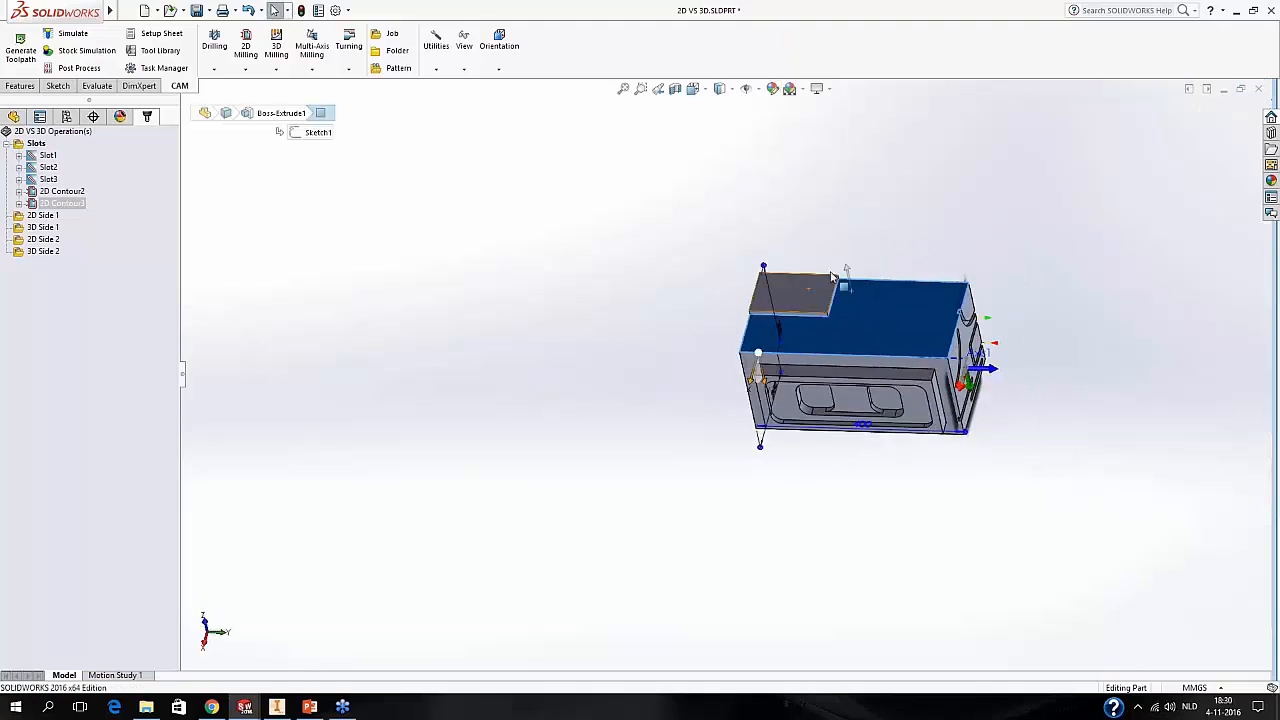
scroll(864, 307, "down", 4)
mouse_move(838, 321)
middle_mouse_down()
mouse_move(797, 331)
mouse_move(857, 342)
middle_mouse_up()
left_click(384, 192)
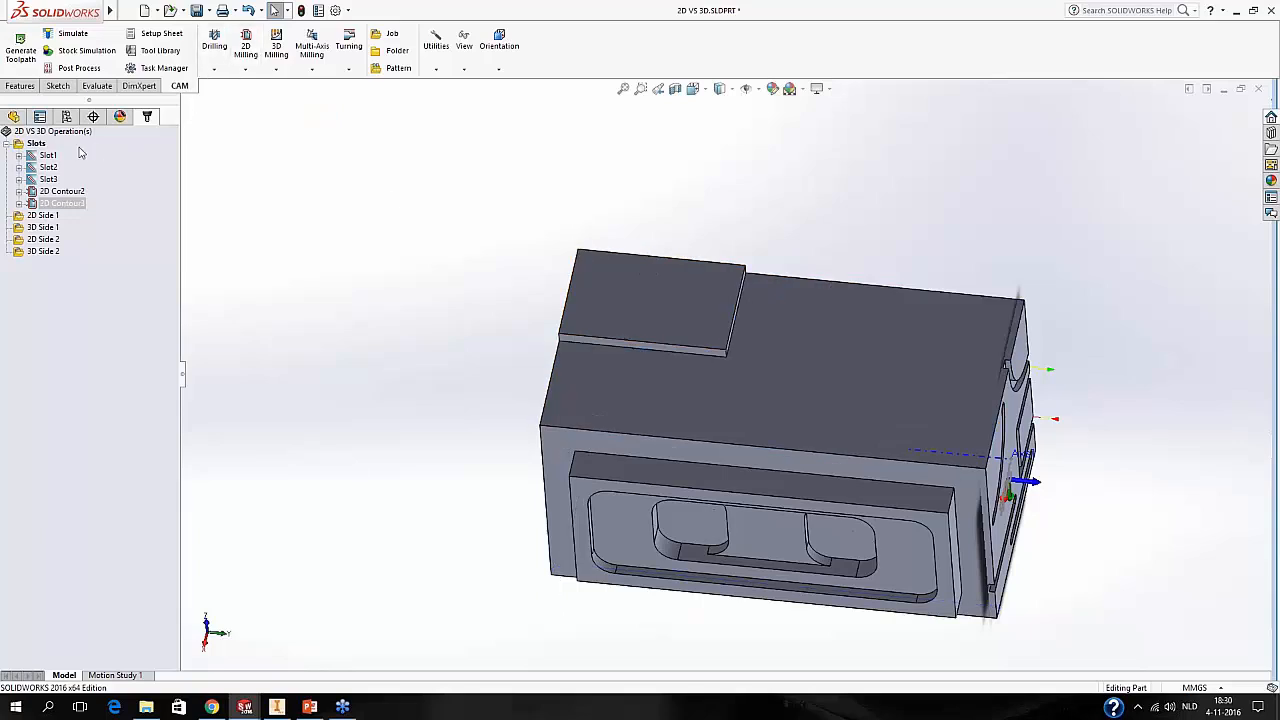
left_click(390, 34)
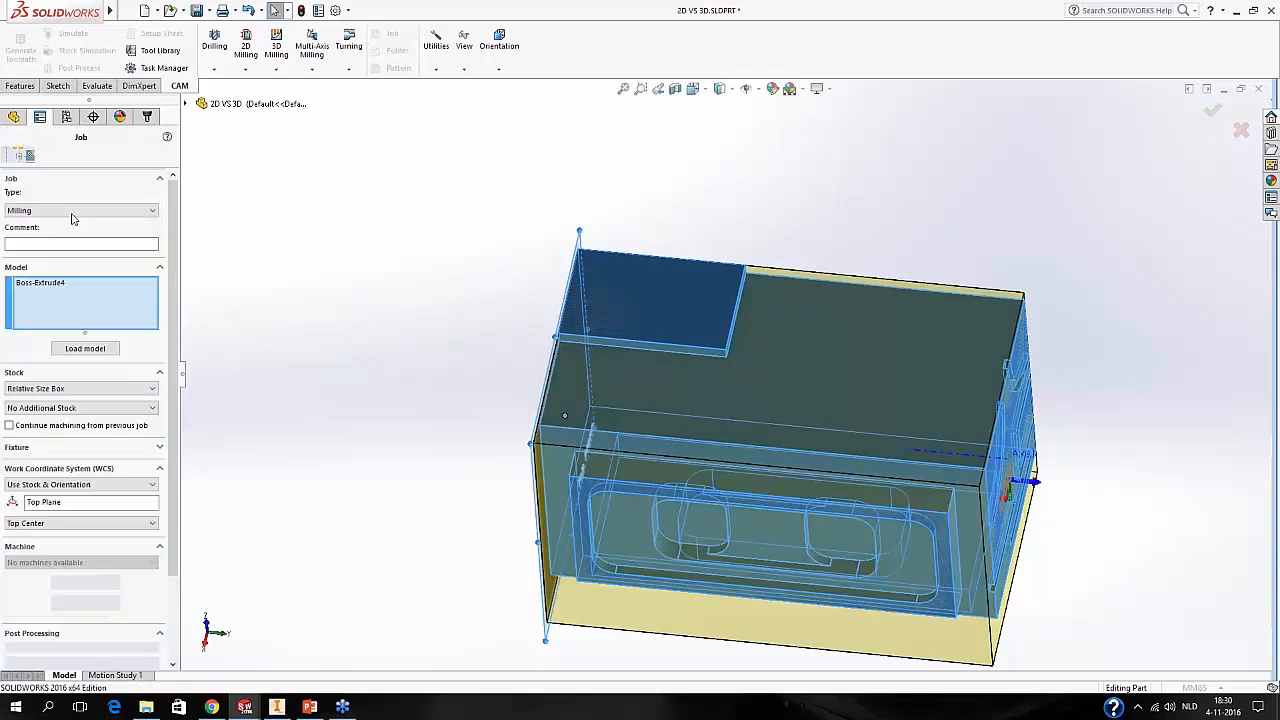
middle_click_drag(637, 390, 816, 372)
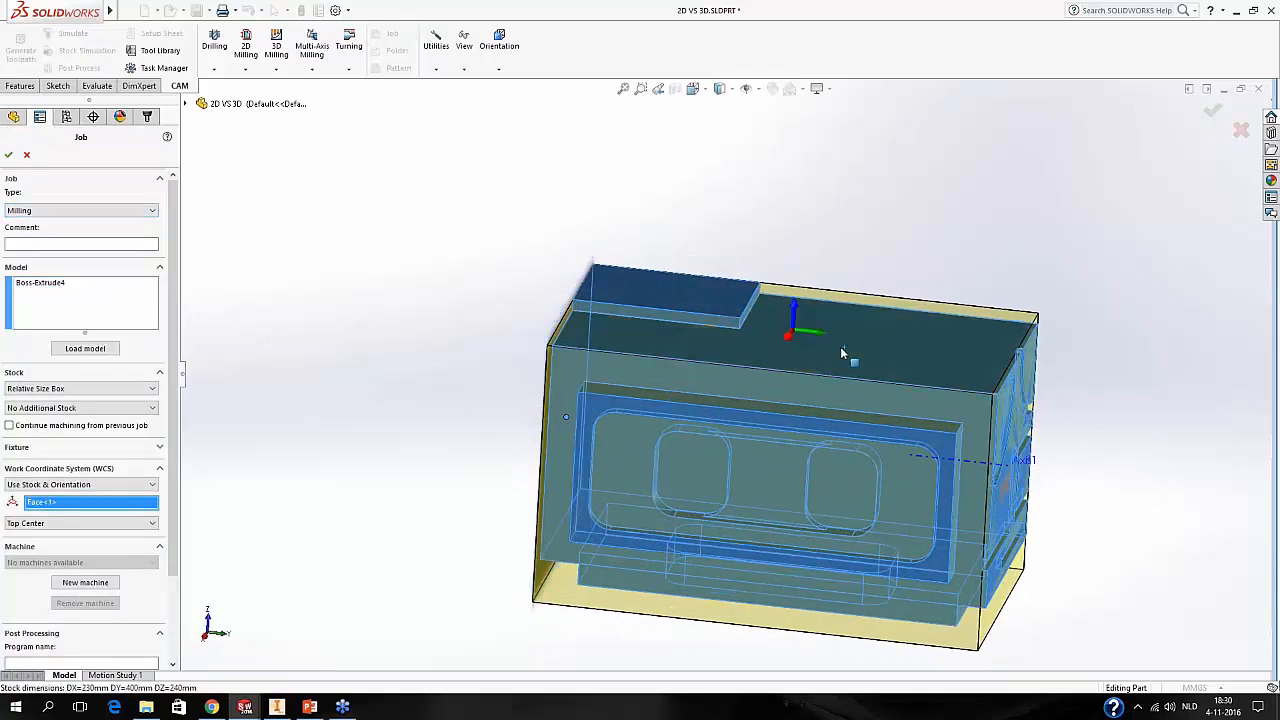
left_click(840, 348)
left_click(8, 154)
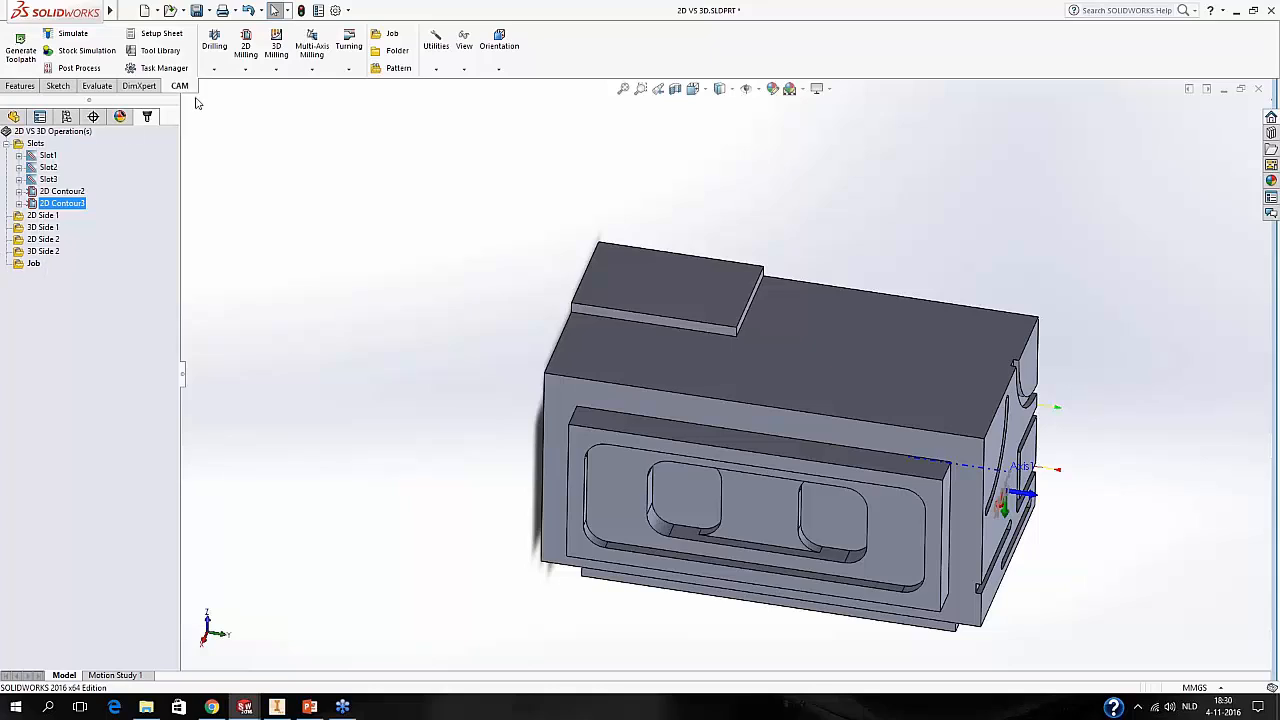
Add a 2D Contour operation to the new job and choose its cutting tool from the tool library.
left_click(246, 45)
left_click(268, 131)
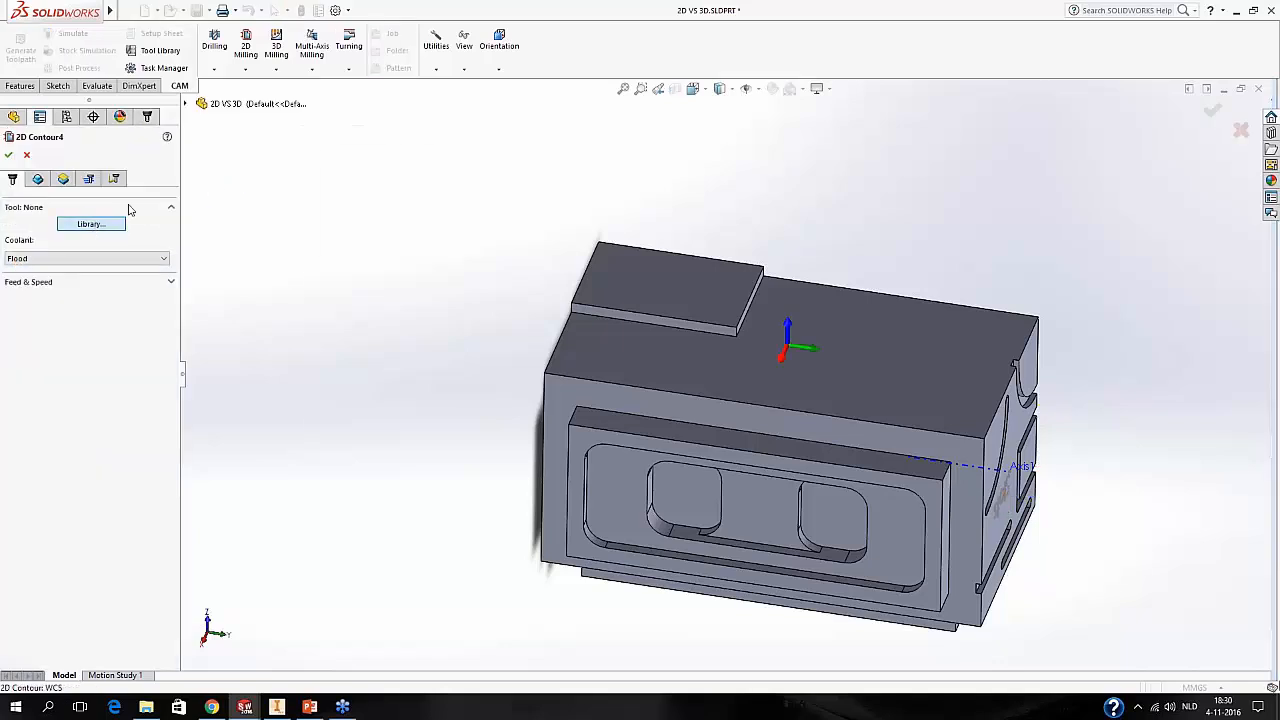
left_click(100, 224)
left_click(883, 557)
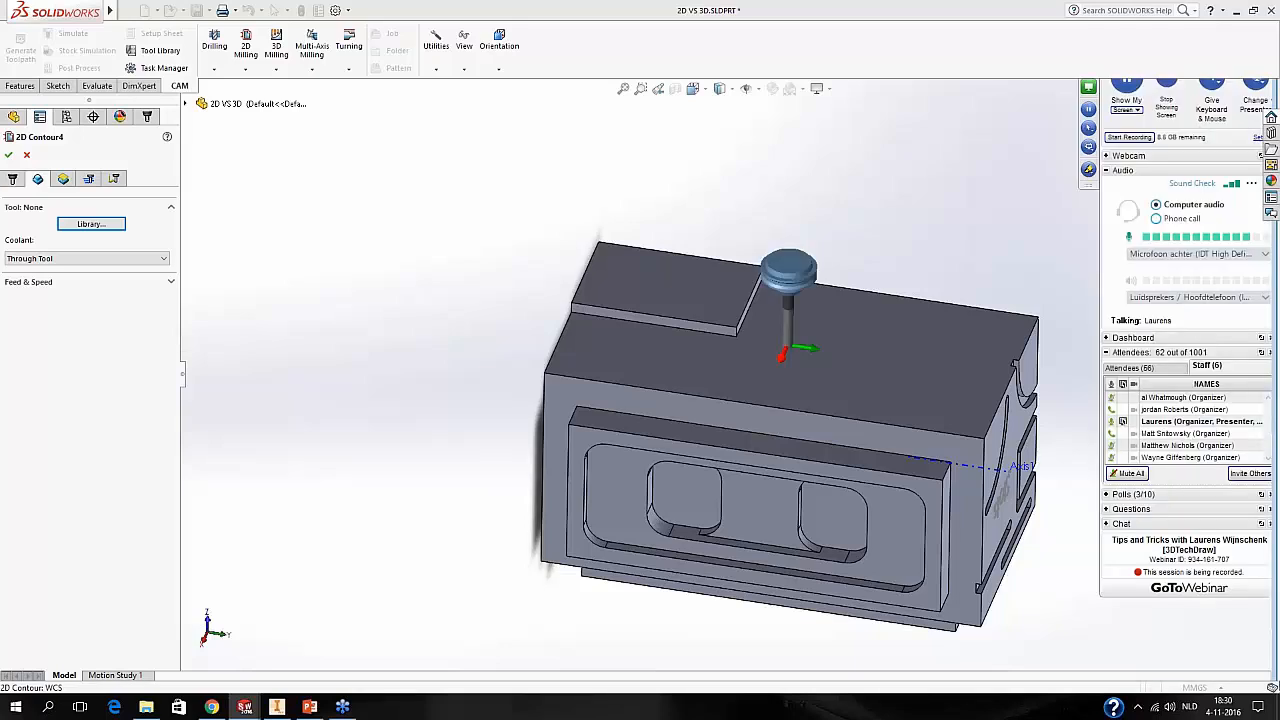
Select the two bottom edges of the raised rectangular block as the open contour to machine.
left_click(38, 179)
middle_click_drag(795, 265, 778, 290)
scroll(778, 290, "down", 1)
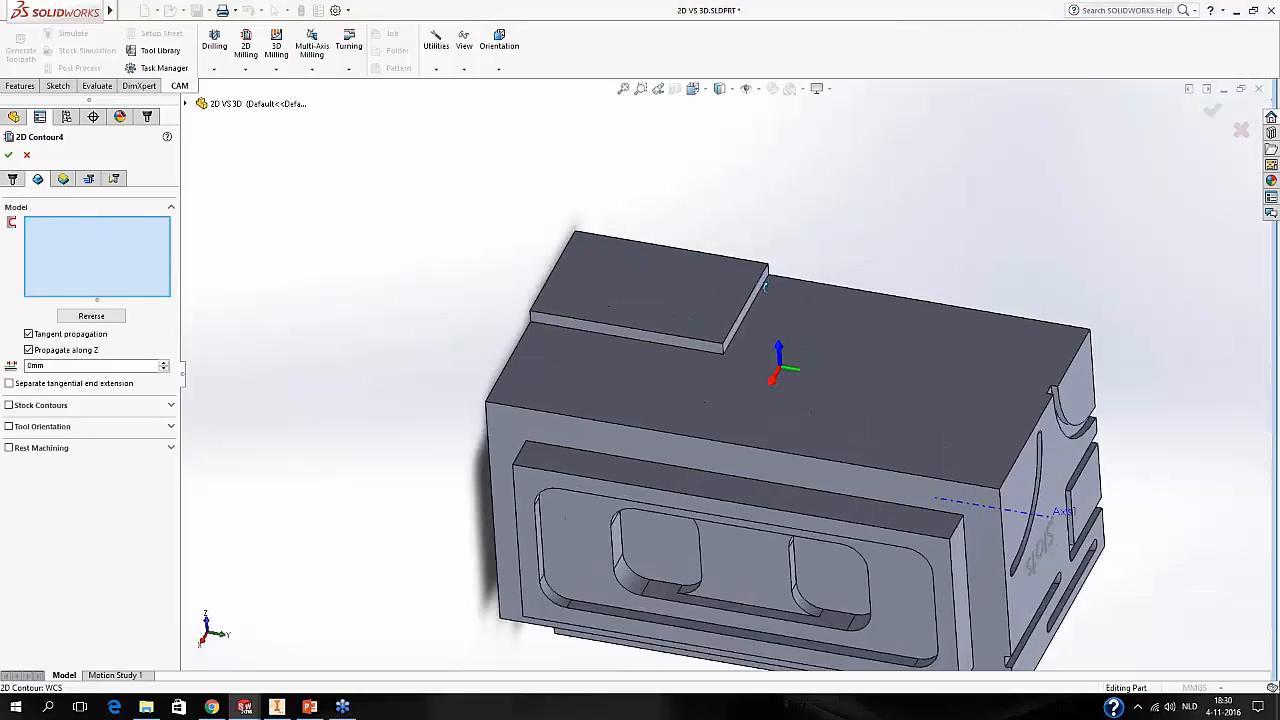
left_click(748, 312)
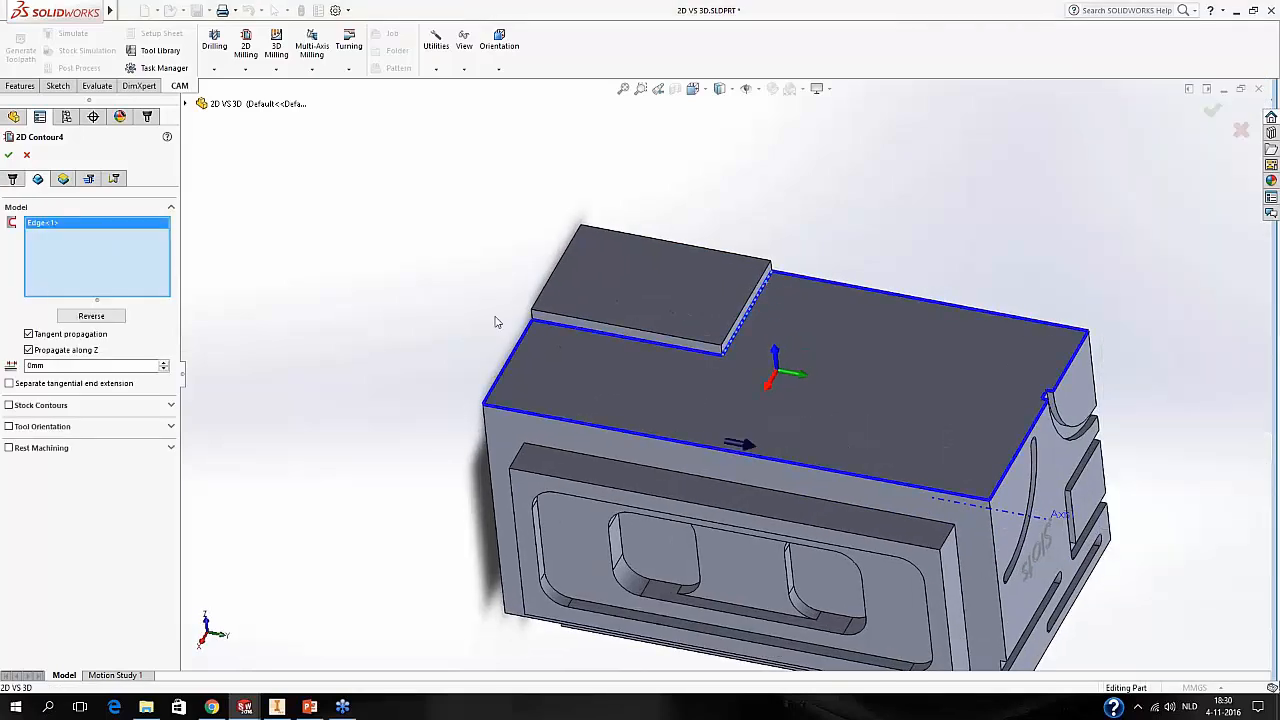
left_click(551, 331)
middle_click_drag(551, 368, 568, 332)
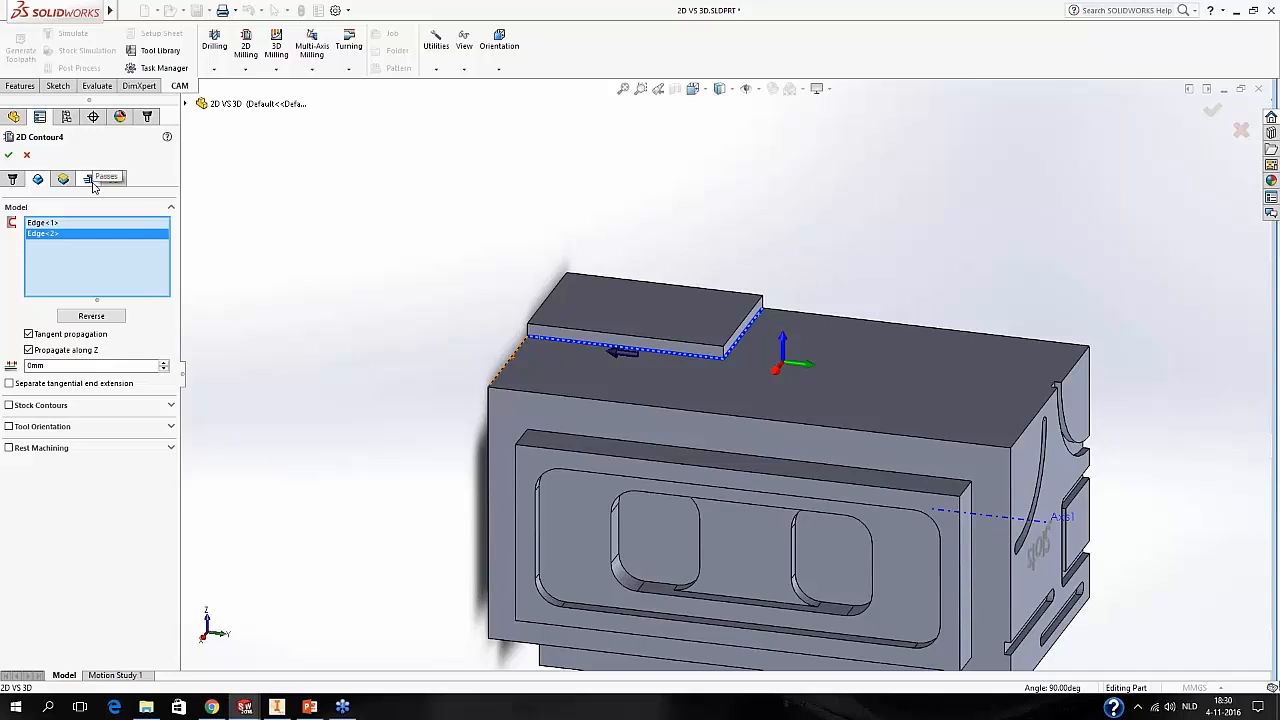
Enable roughing passes on the 2D contour with 10 stepovers and generate the toolpath.
left_click(88, 179)
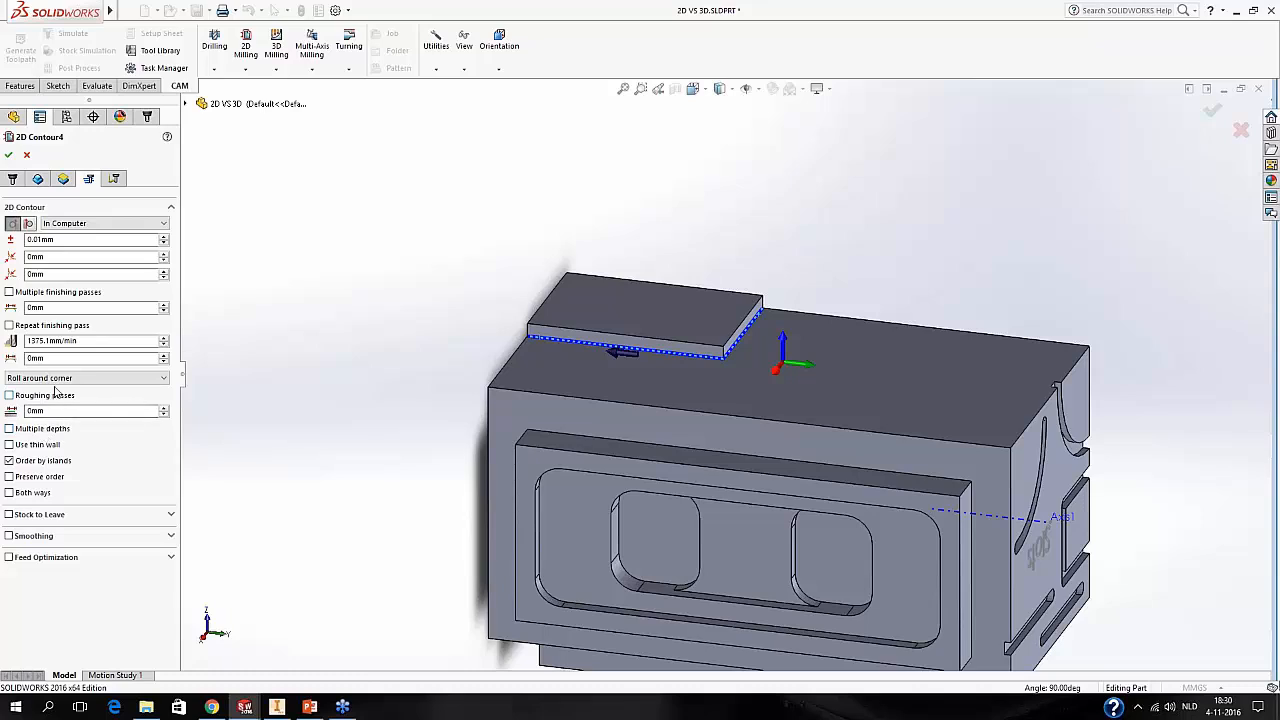
left_click(50, 396)
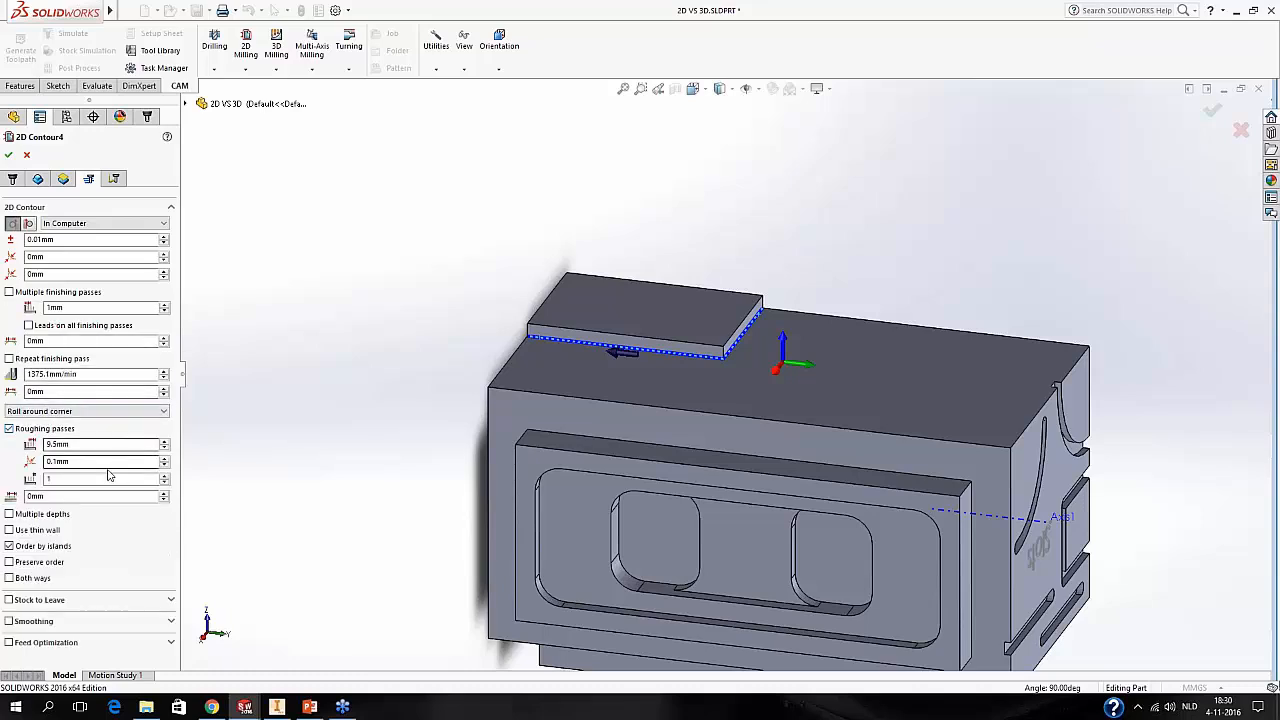
type("10")
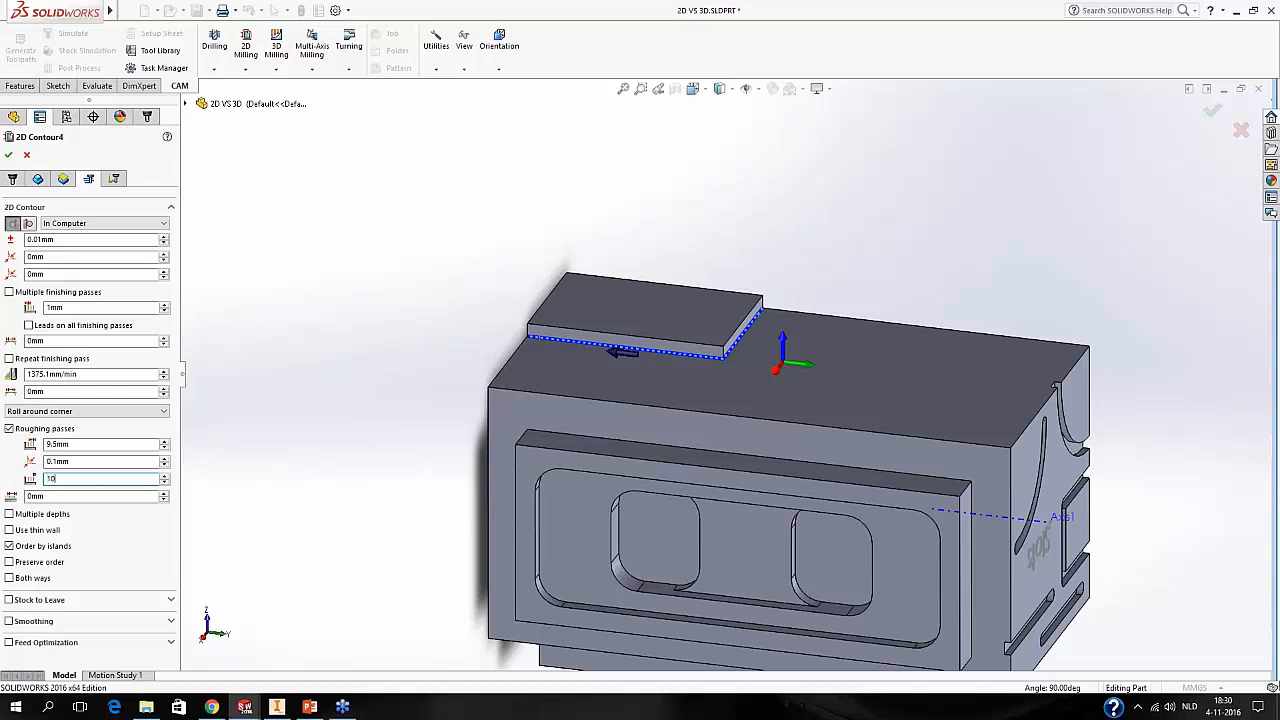
left_click(8, 155)
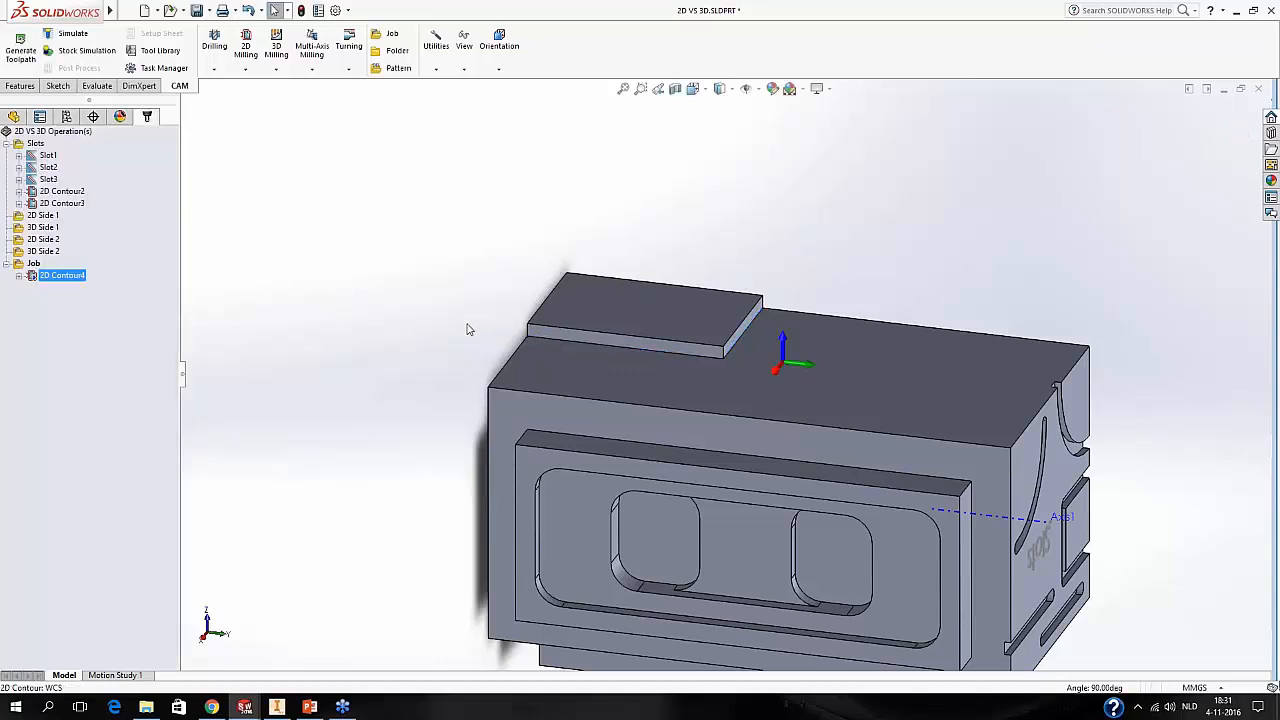
Examine the roughing toolpath around the raised block from several angles.
middle_click_drag(400, 316, 695, 405)
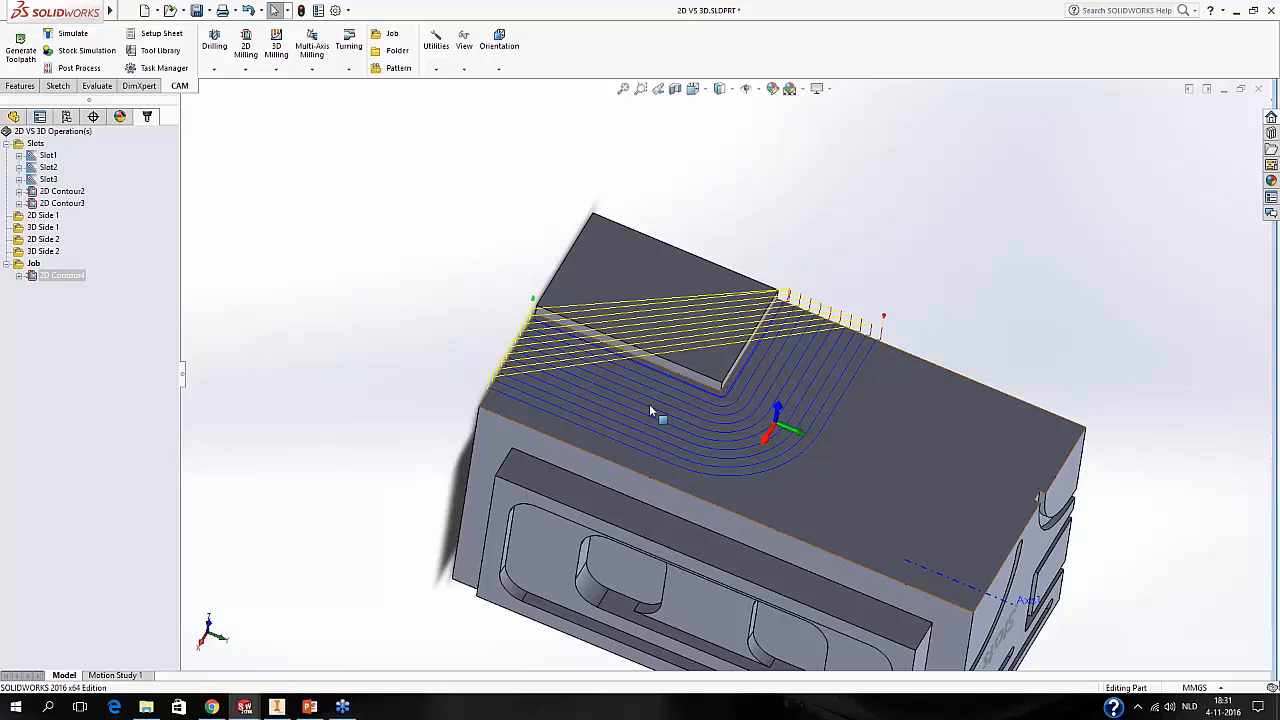
middle_click_drag(795, 401, 765, 383)
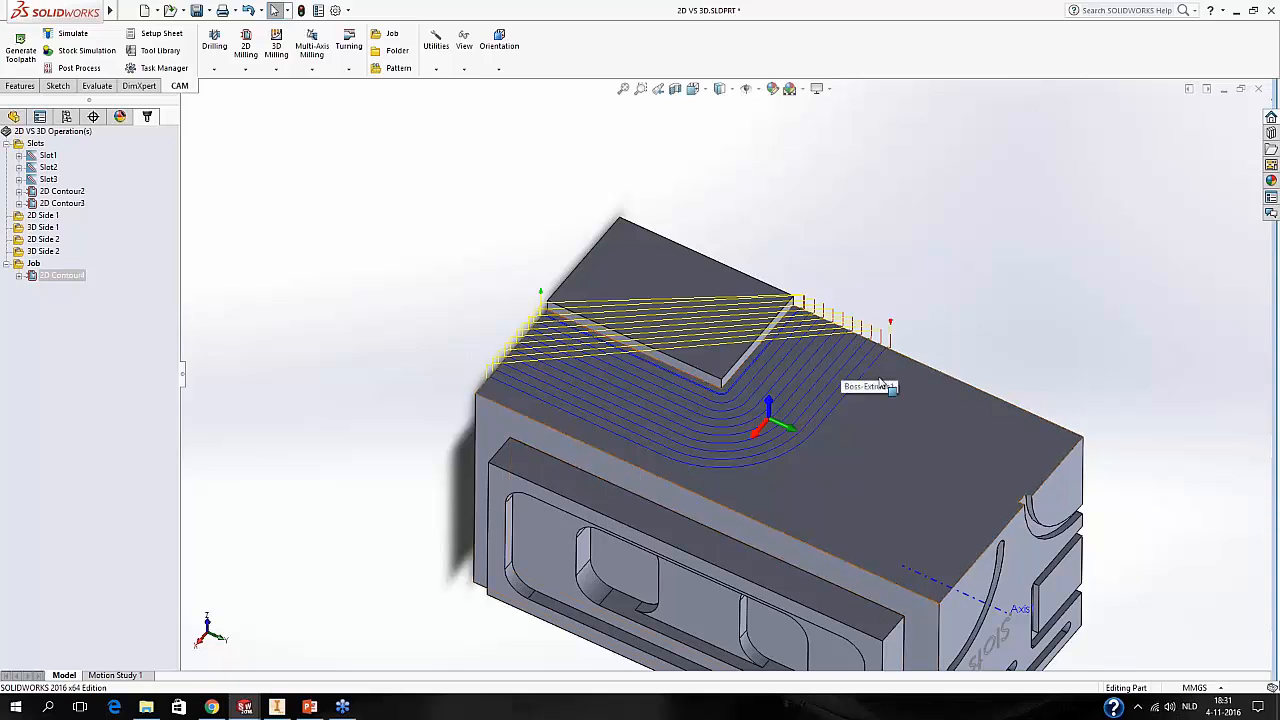
mouse_move(910, 327)
middle_mouse_down()
mouse_move(903, 367)
mouse_move(905, 311)
mouse_move(897, 331)
middle_mouse_up()
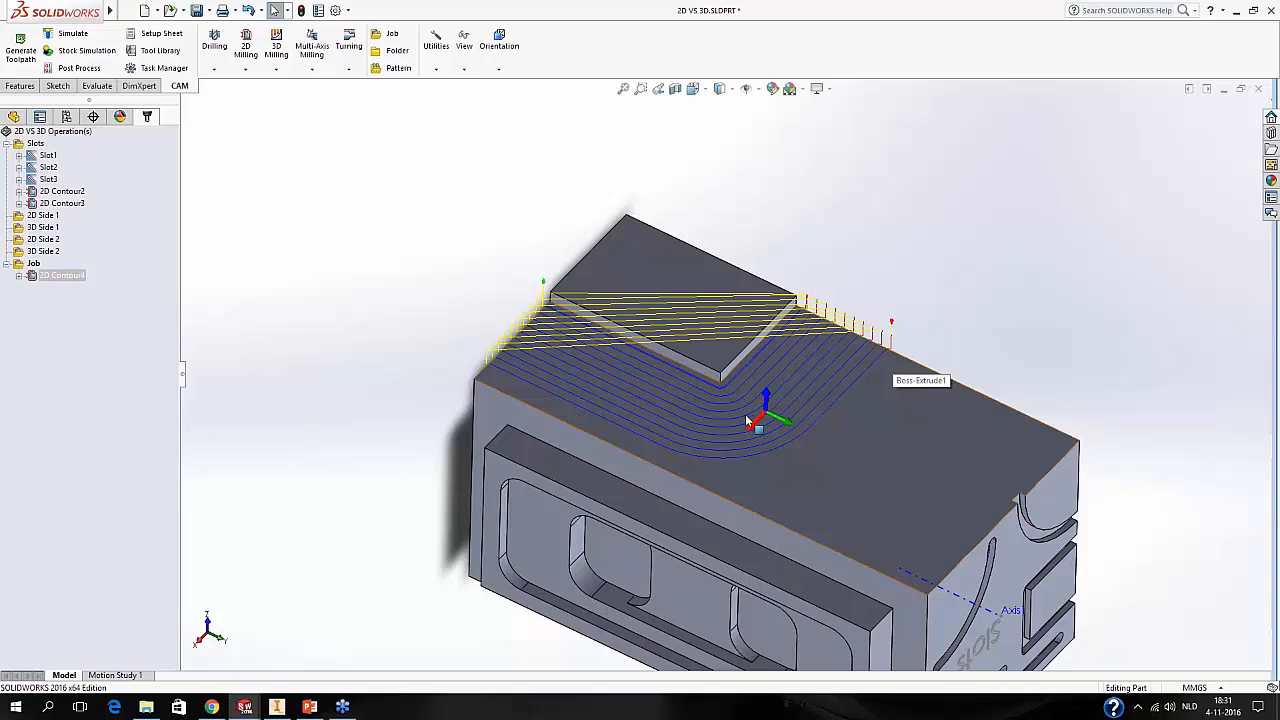
middle_click_drag(623, 400, 787, 364)
scroll(787, 364, "up", 2)
Show the new job's stock, return to its contour and examine the toolpath ends at the part's edge.
left_click(32, 272)
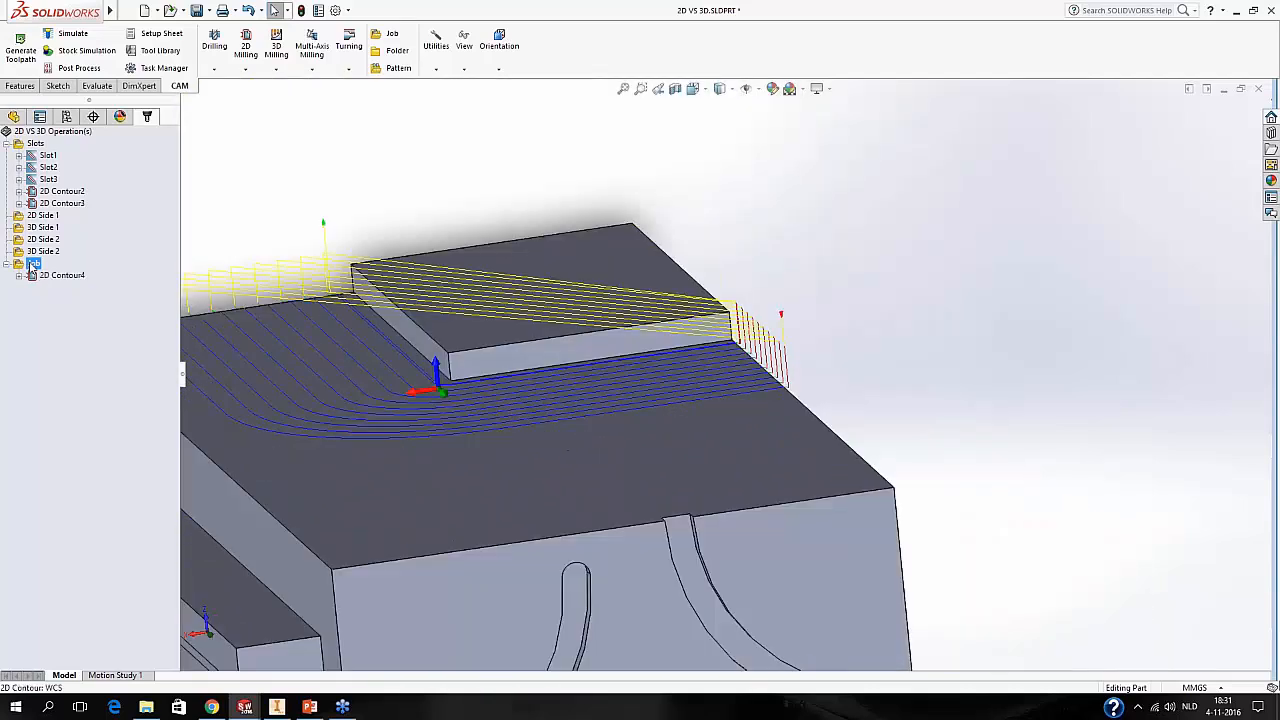
middle_click_drag(623, 387, 663, 409)
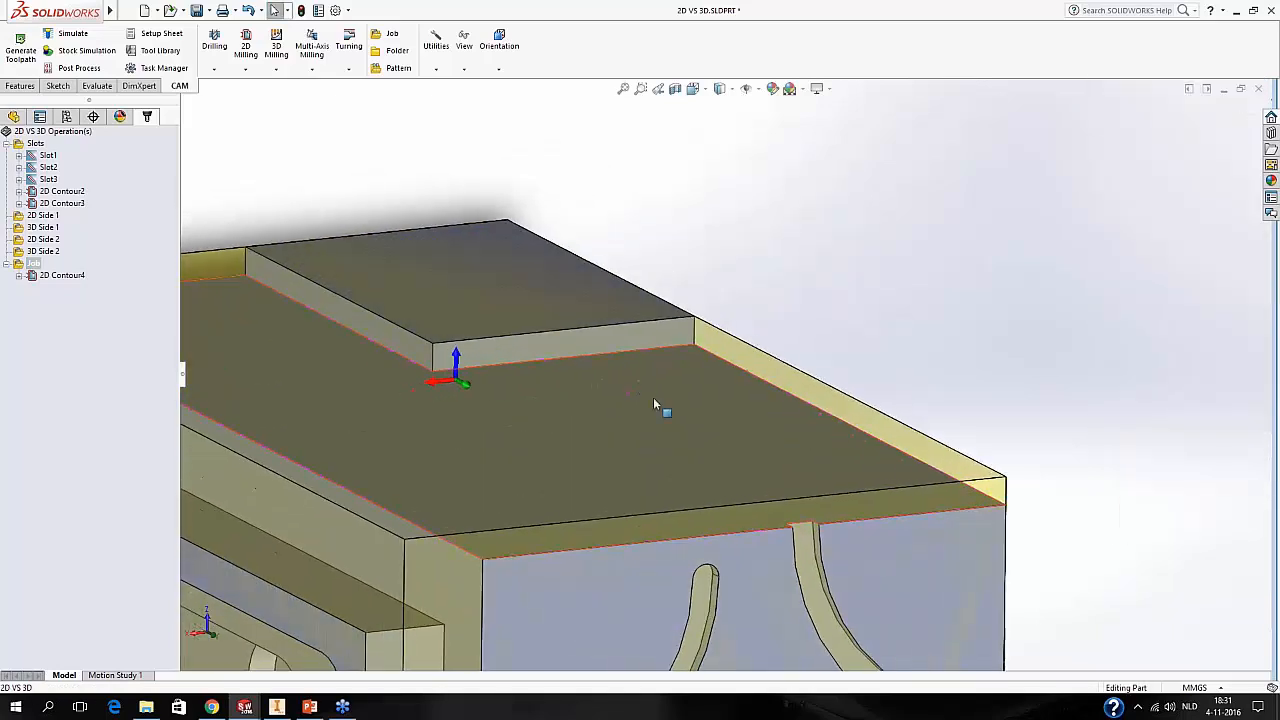
left_click(80, 276)
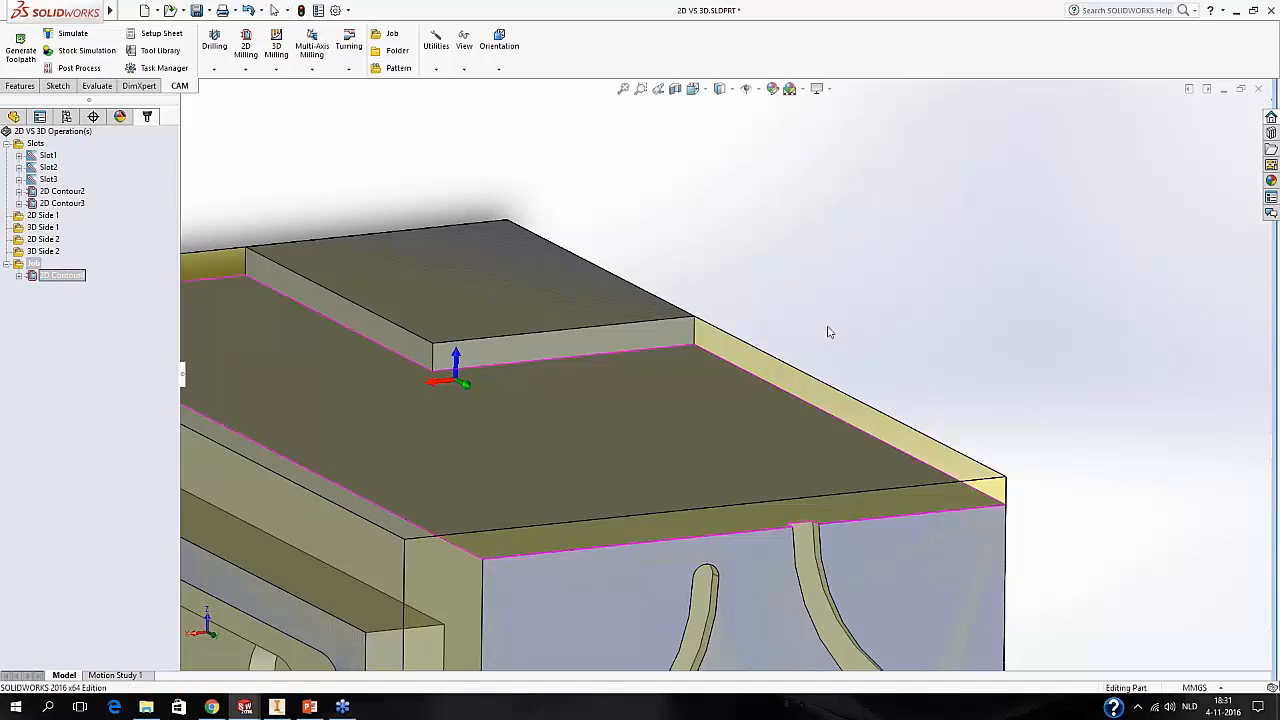
scroll(694, 414, "up", 5)
left_click(71, 276)
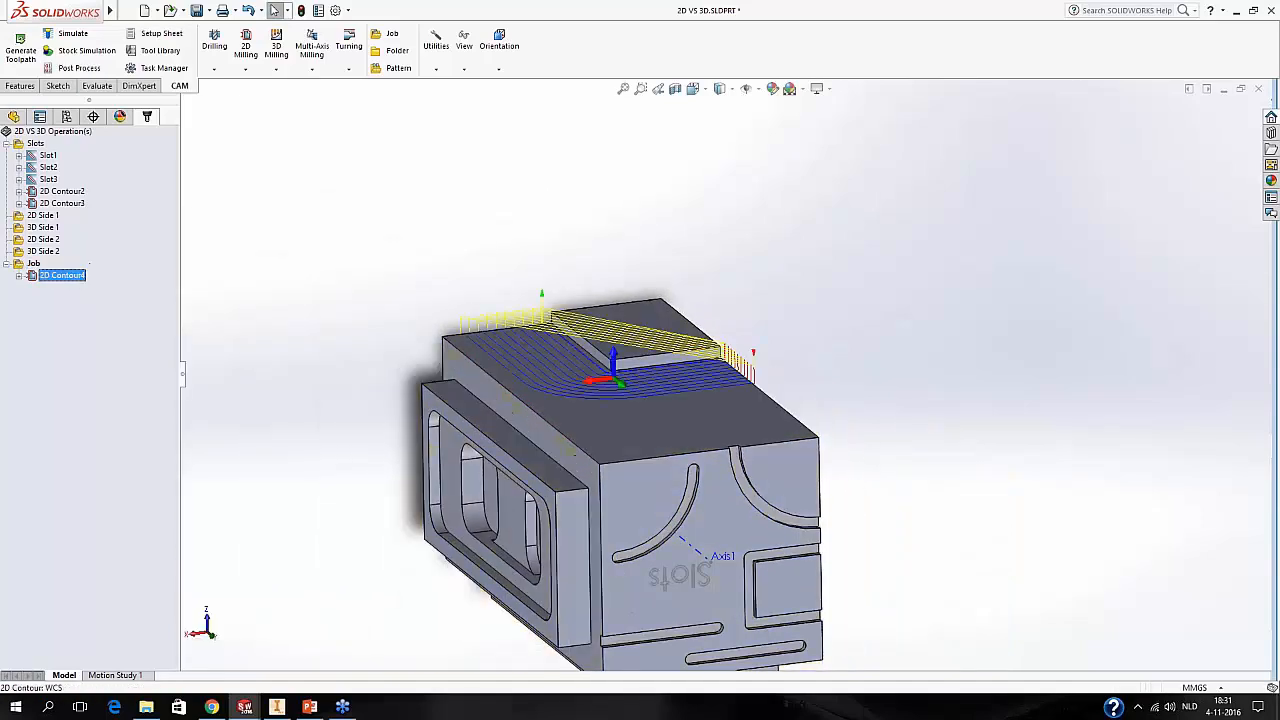
scroll(755, 384, "down", 8)
middle_click_drag(718, 346, 745, 298)
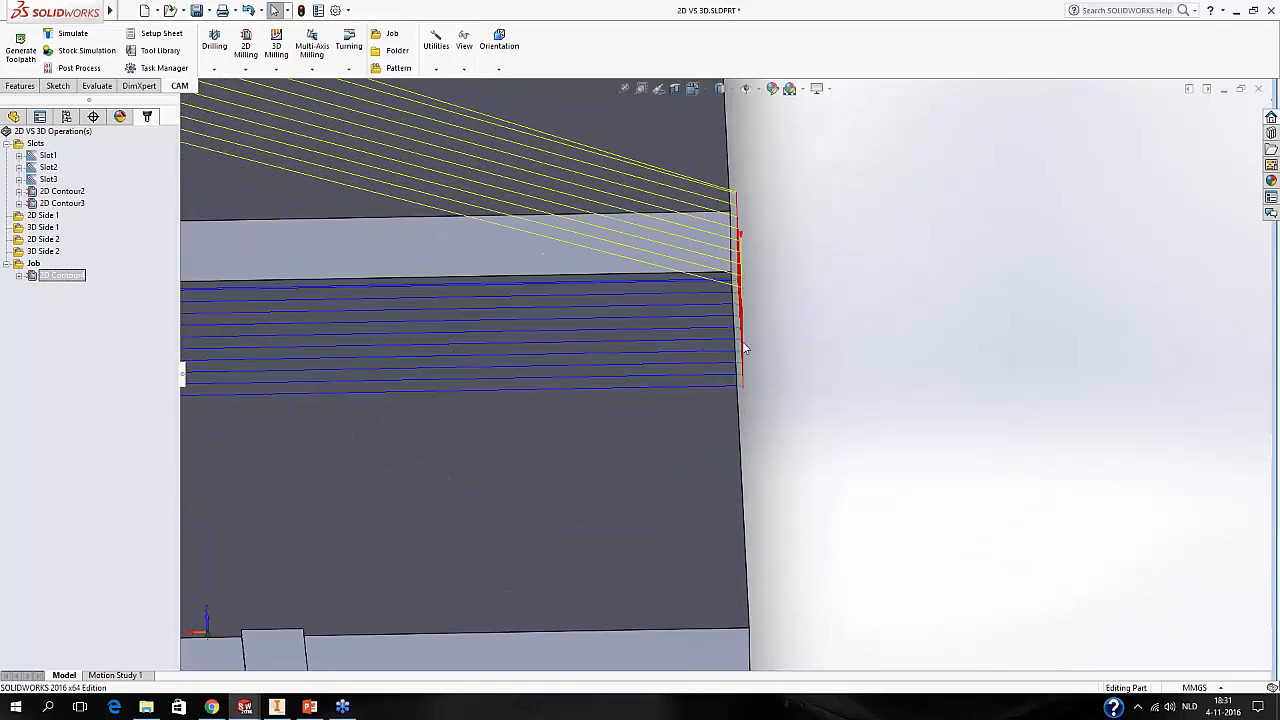
middle_click_drag(745, 360, 730, 388)
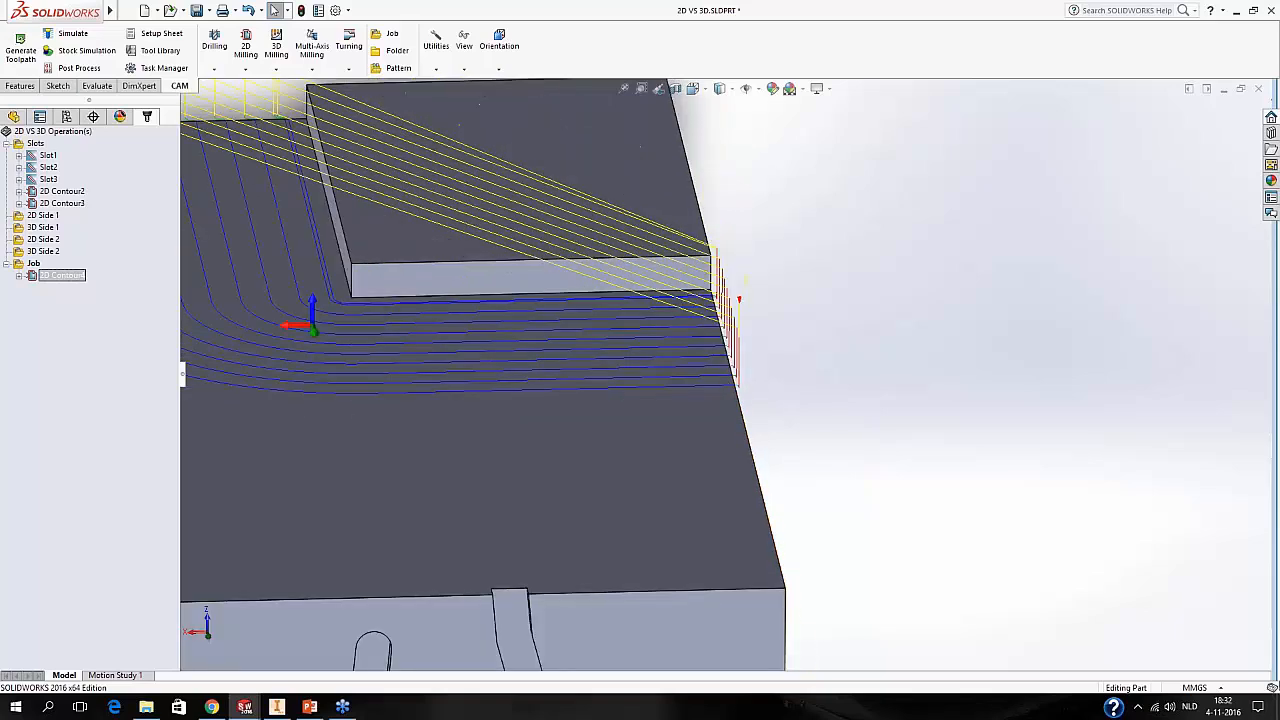
Run a stock simulation of the block's contour to inspect where the tool enters the material, and close it.
left_click(70, 50)
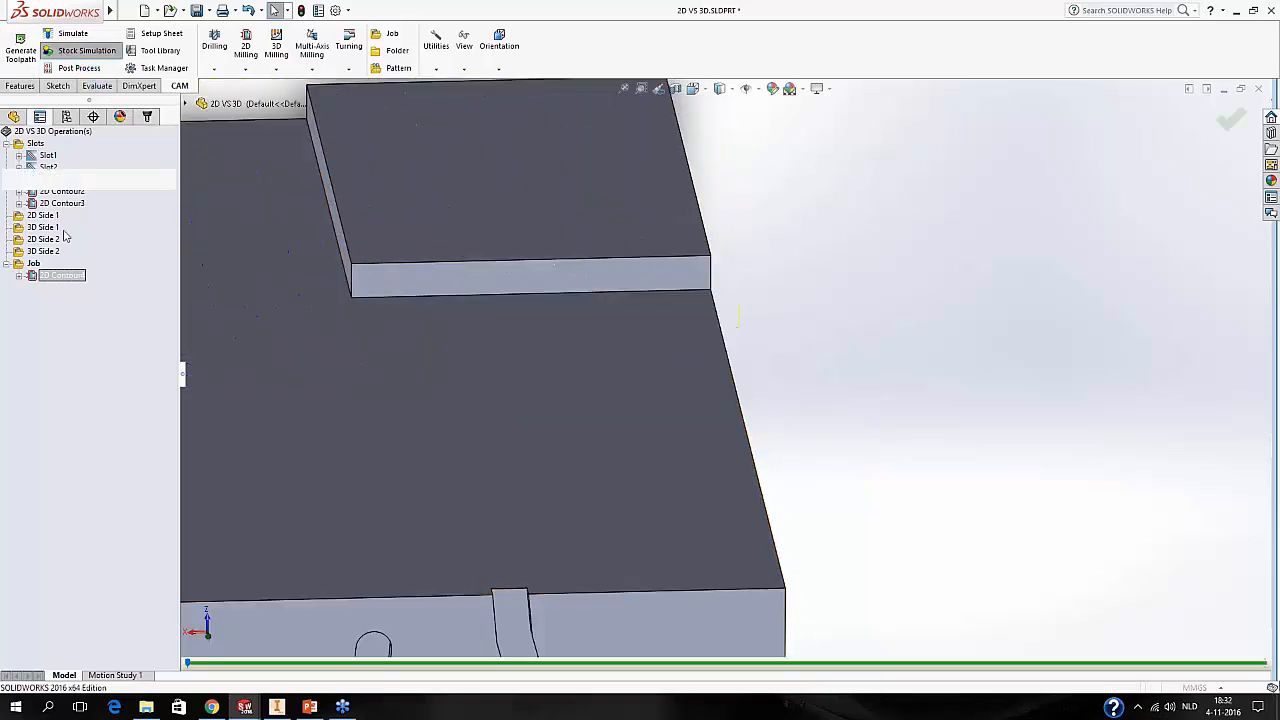
left_click_drag(87, 287, 33, 284)
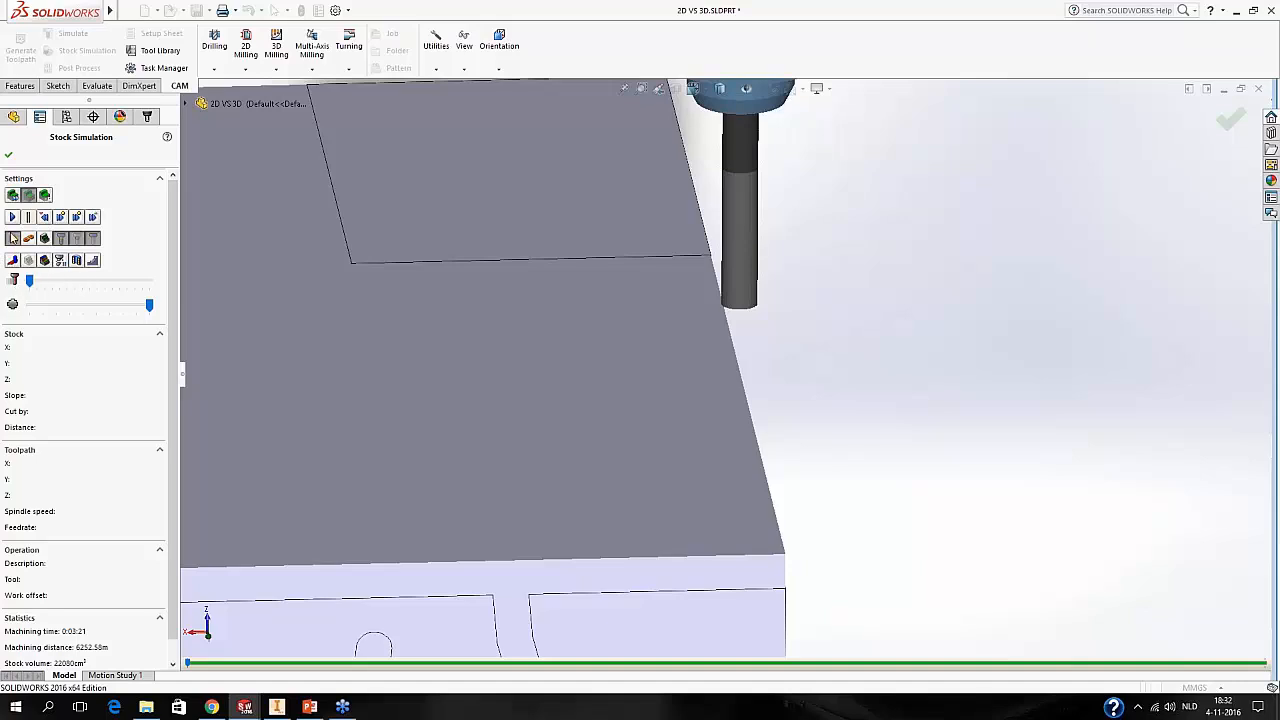
left_click(12, 217)
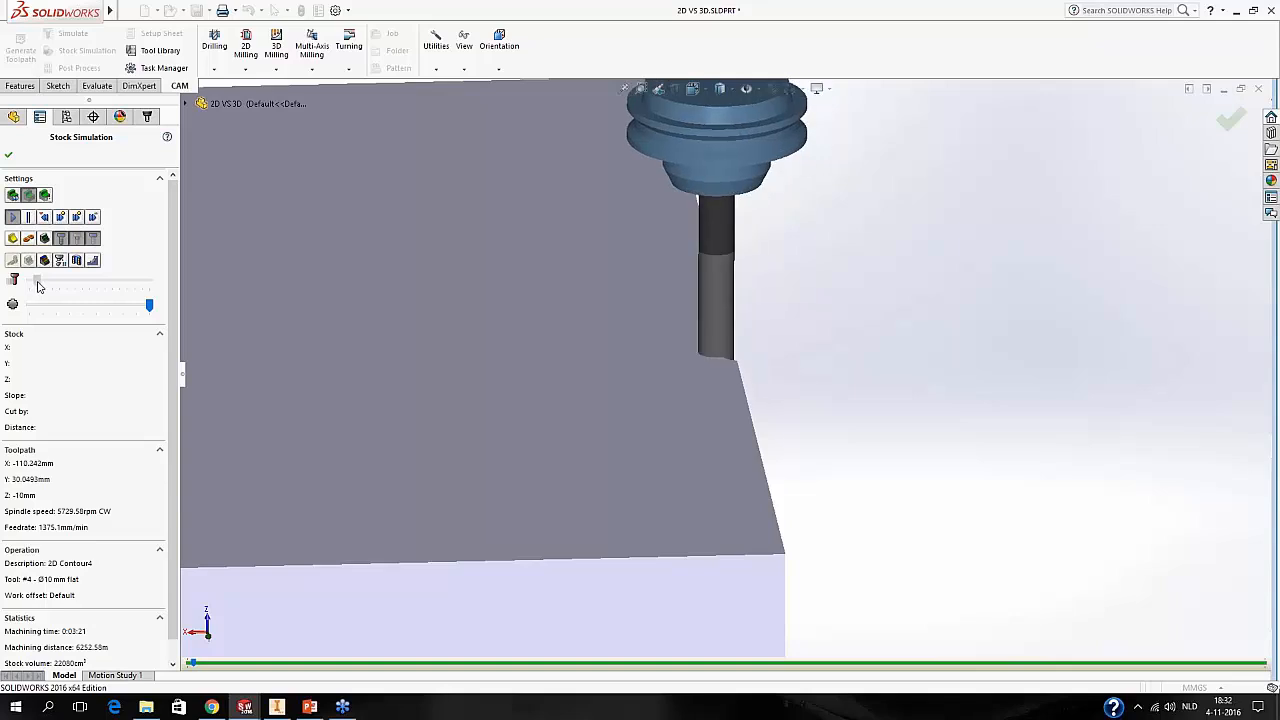
middle_click_drag(404, 331, 296, 333)
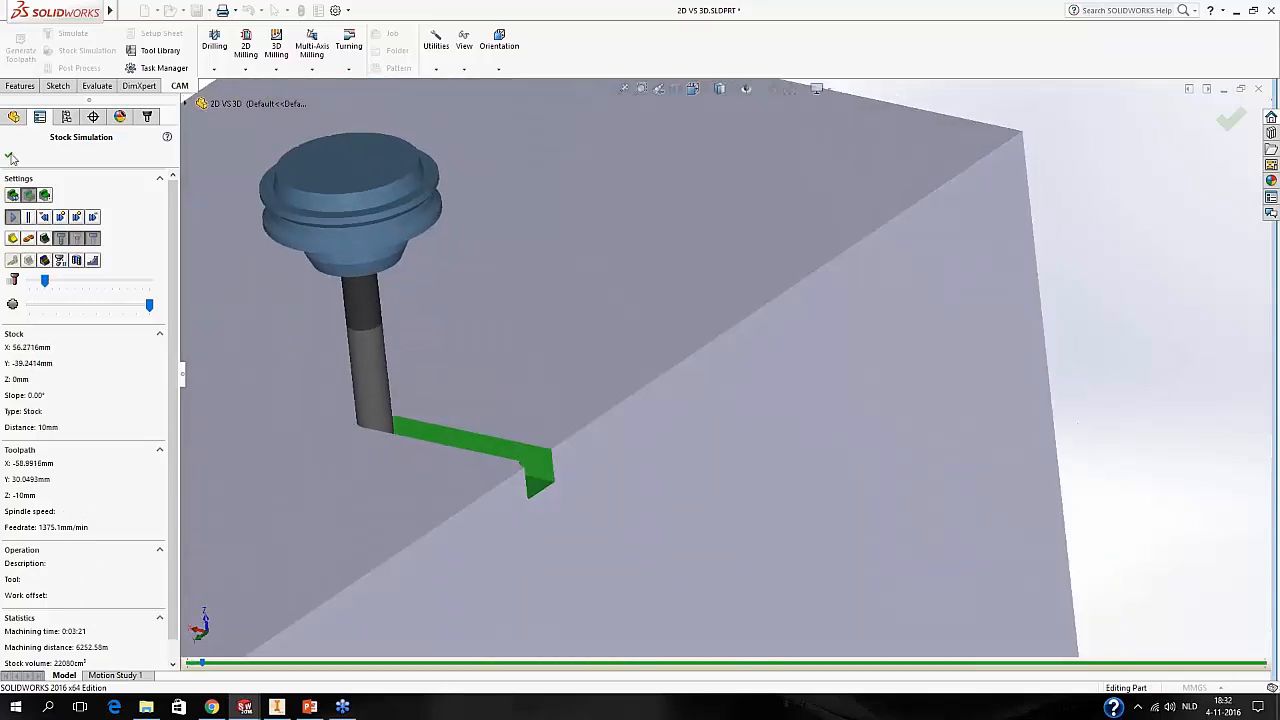
left_click(8, 154)
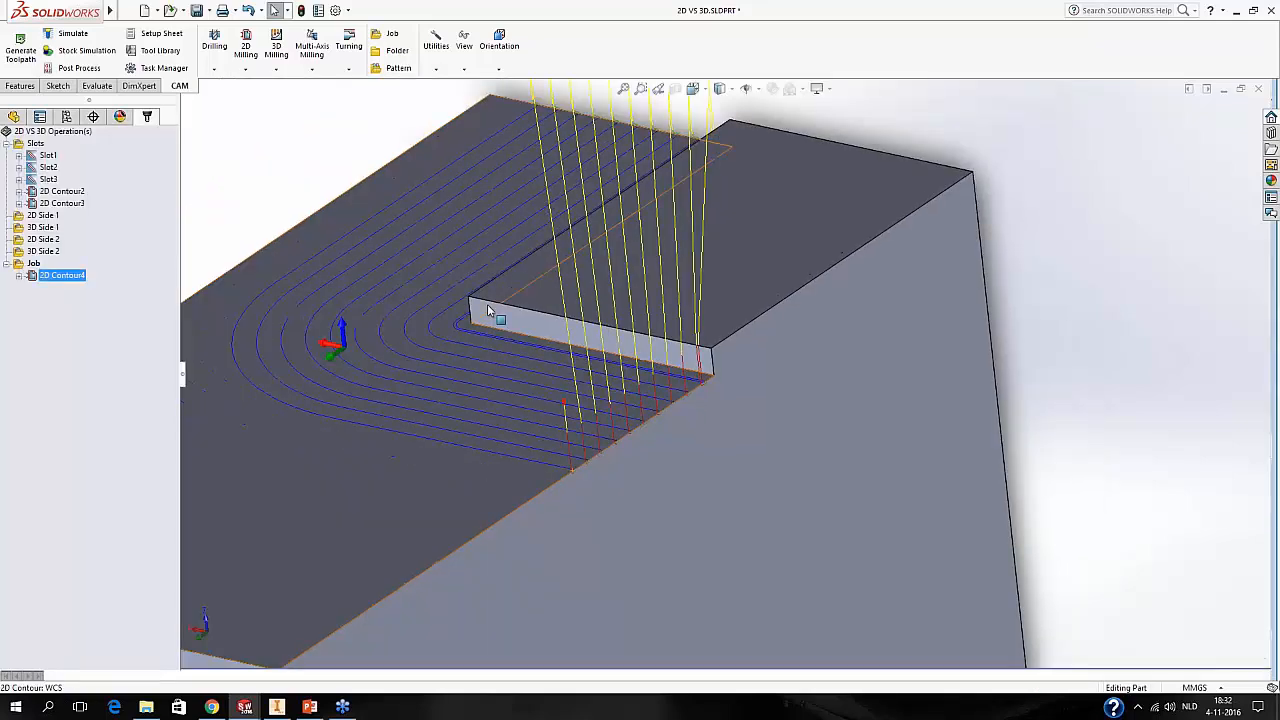
Edit the block's 2D contour to extend the open contour tangentially at its ends and regenerate the toolpath.
middle_click_drag(473, 314, 594, 328)
right_click(62, 275)
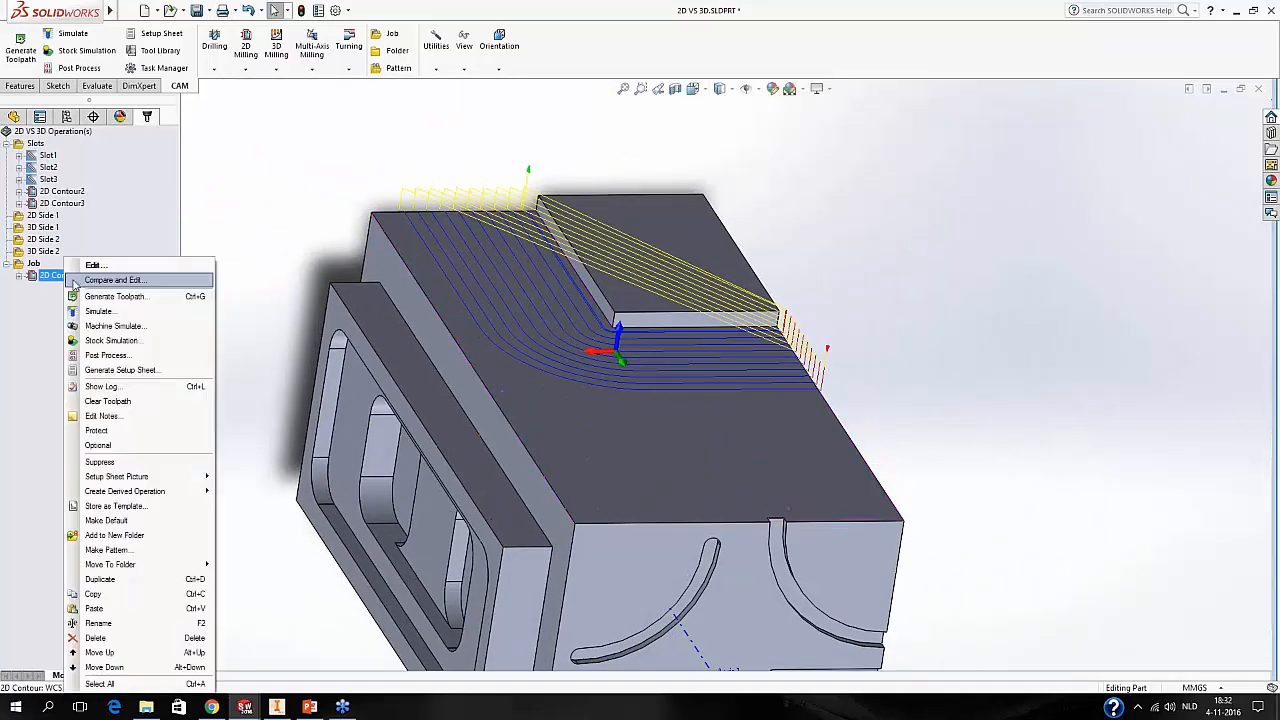
left_click(65, 261)
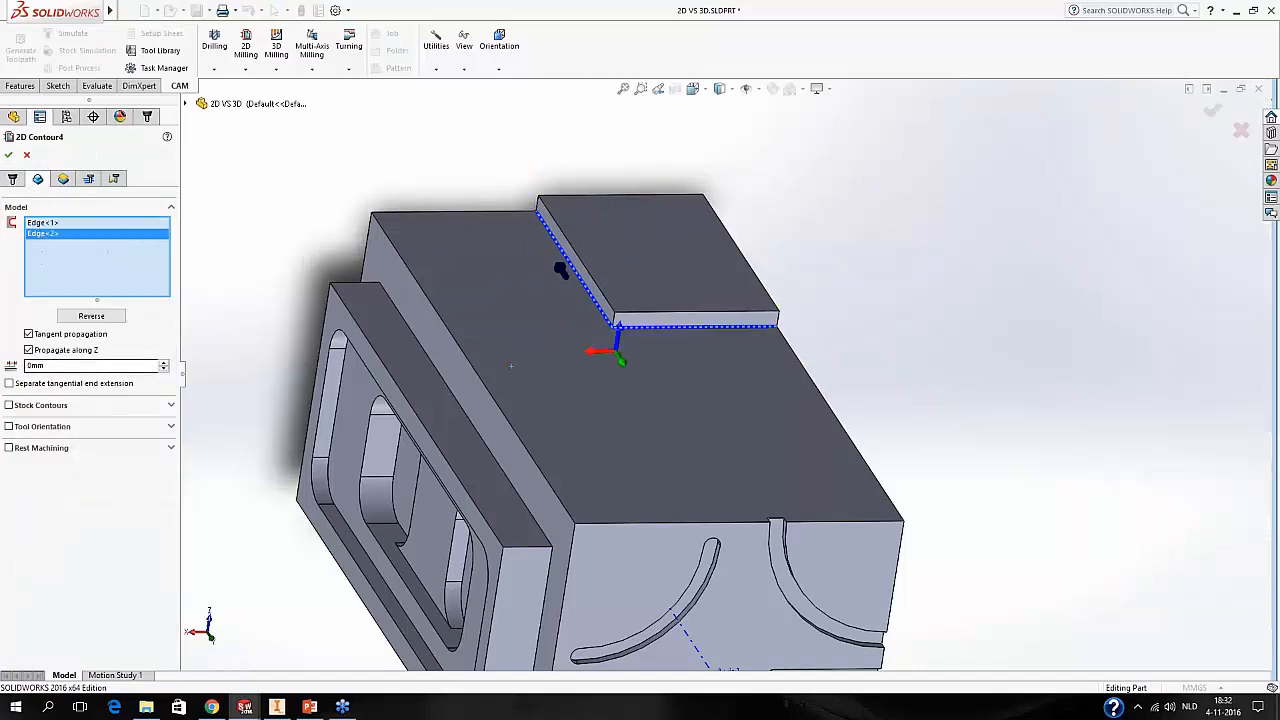
double_click(93, 366)
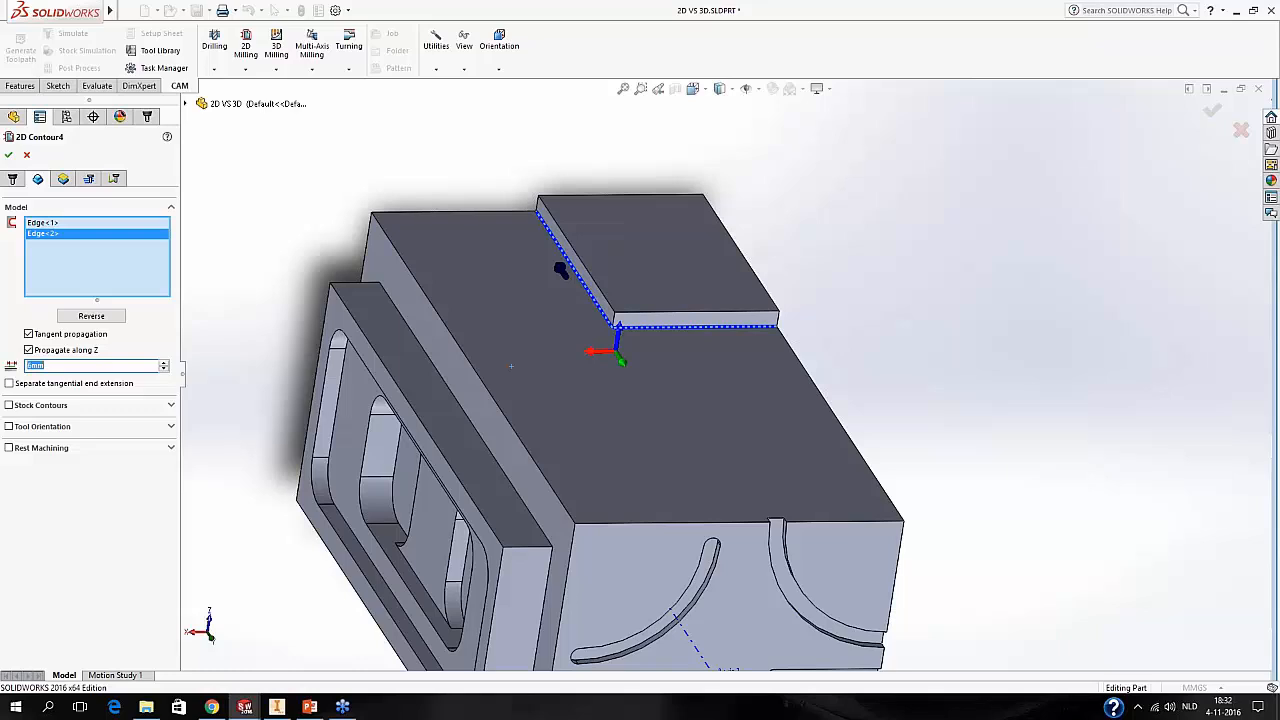
left_click(8, 156)
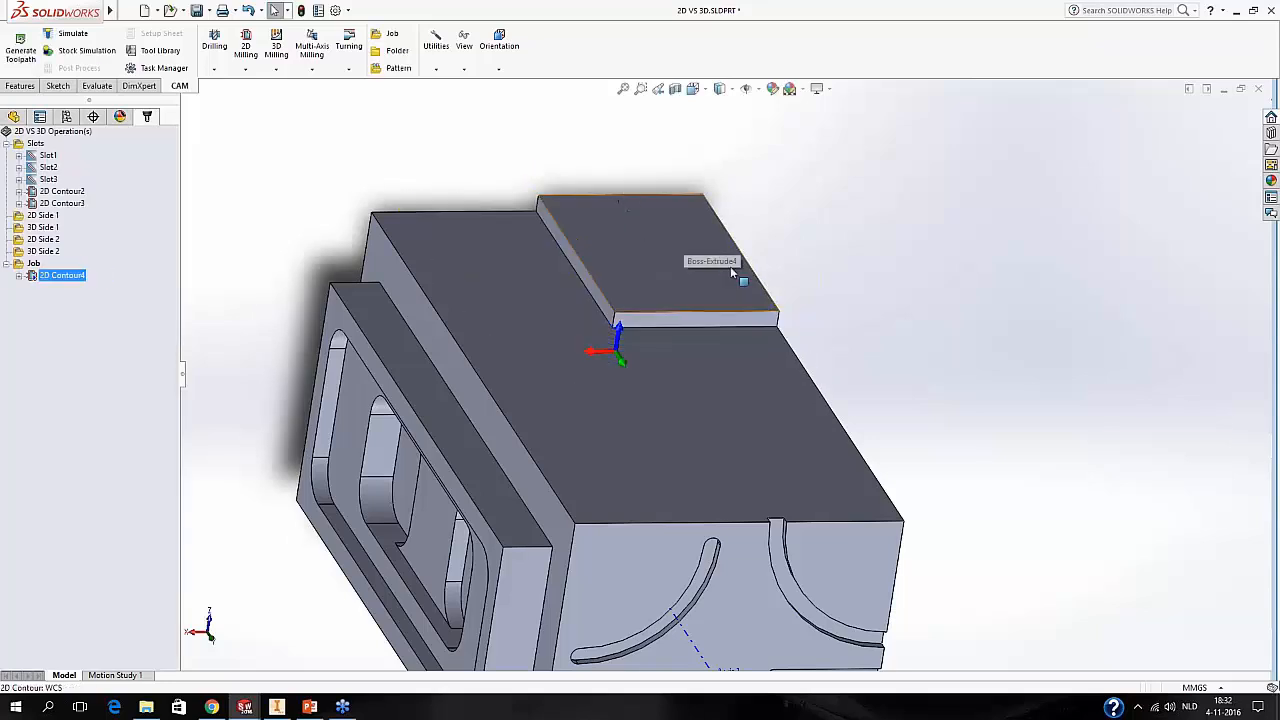
Inspect the extended toolpath, play its stock simulation at a faster speed and close the simulation.
left_click(963, 374)
mouse_move(963, 374)
middle_mouse_down()
mouse_move(934, 386)
mouse_move(947, 374)
middle_mouse_up()
scroll(856, 364, "down", 3)
middle_click_drag(793, 444, 842, 432)
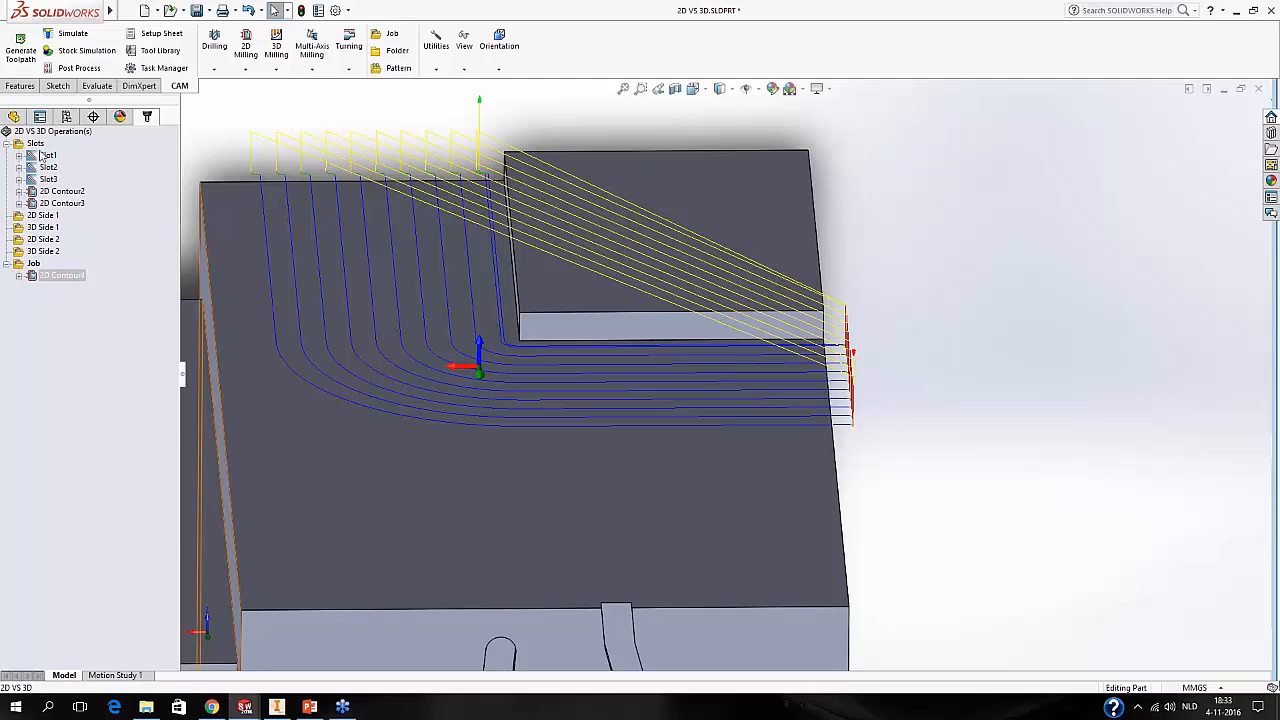
left_click(86, 50)
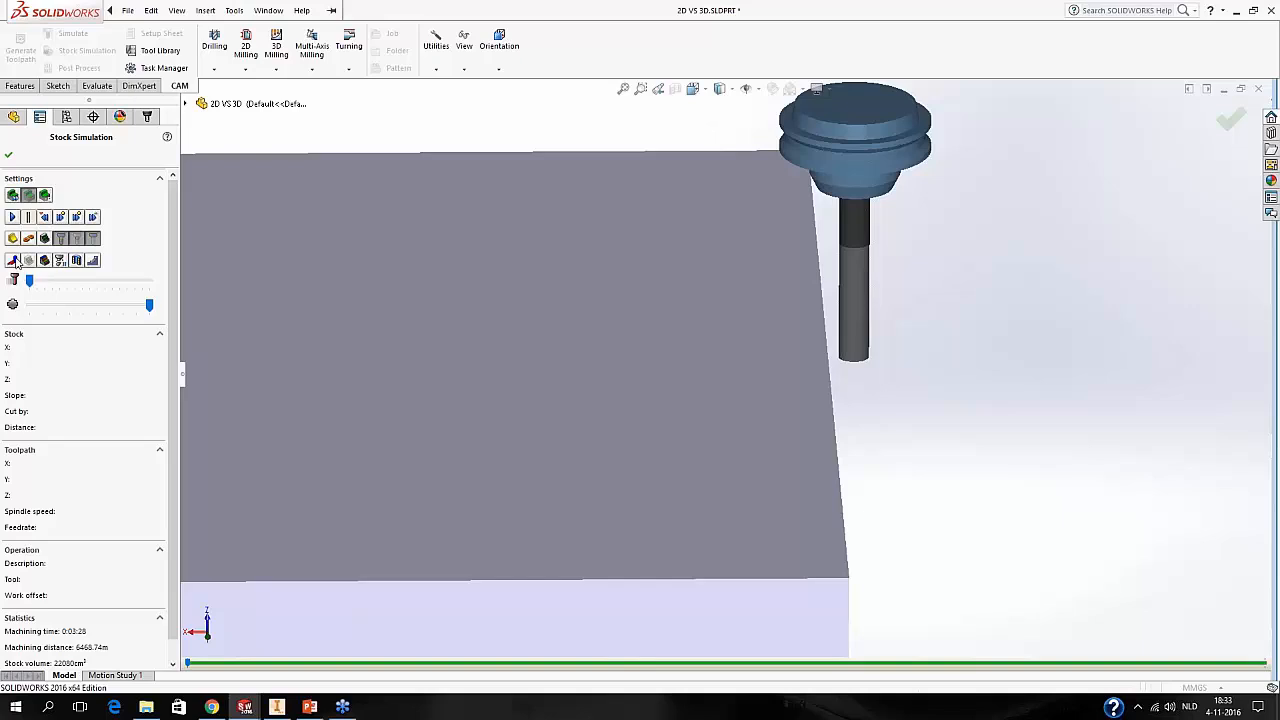
left_click(12, 217)
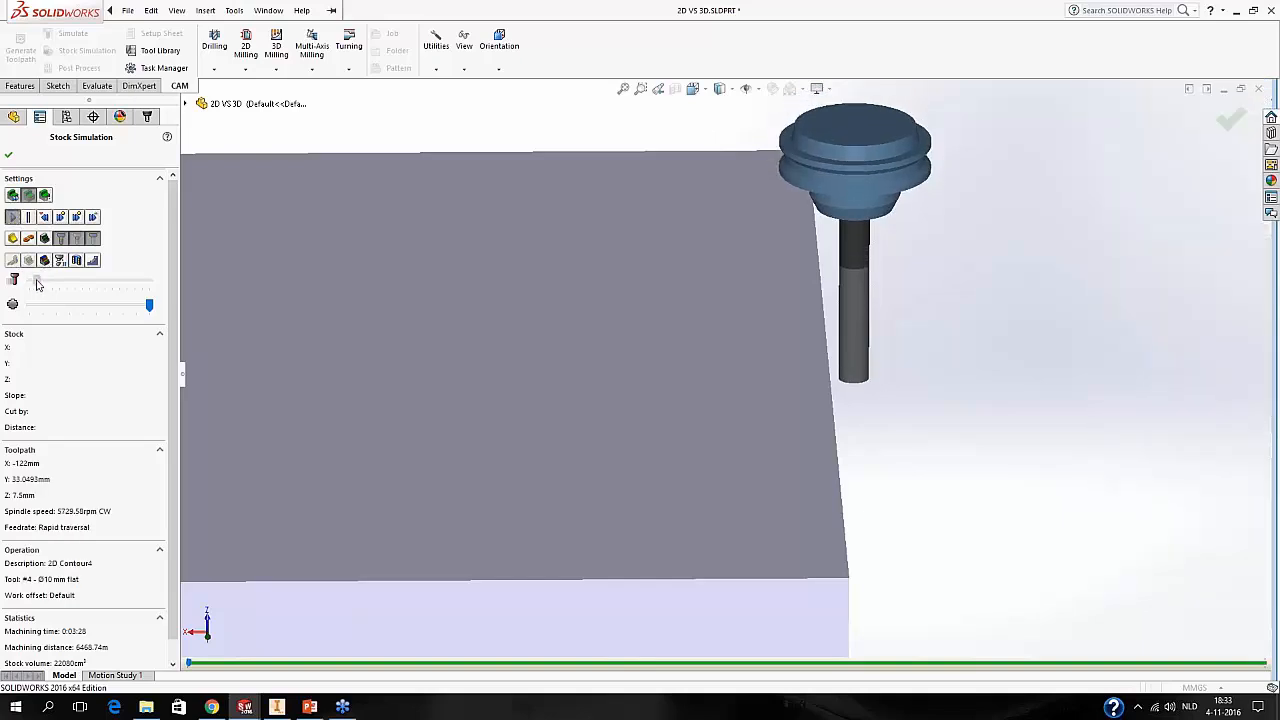
left_click_drag(38, 285, 60, 282)
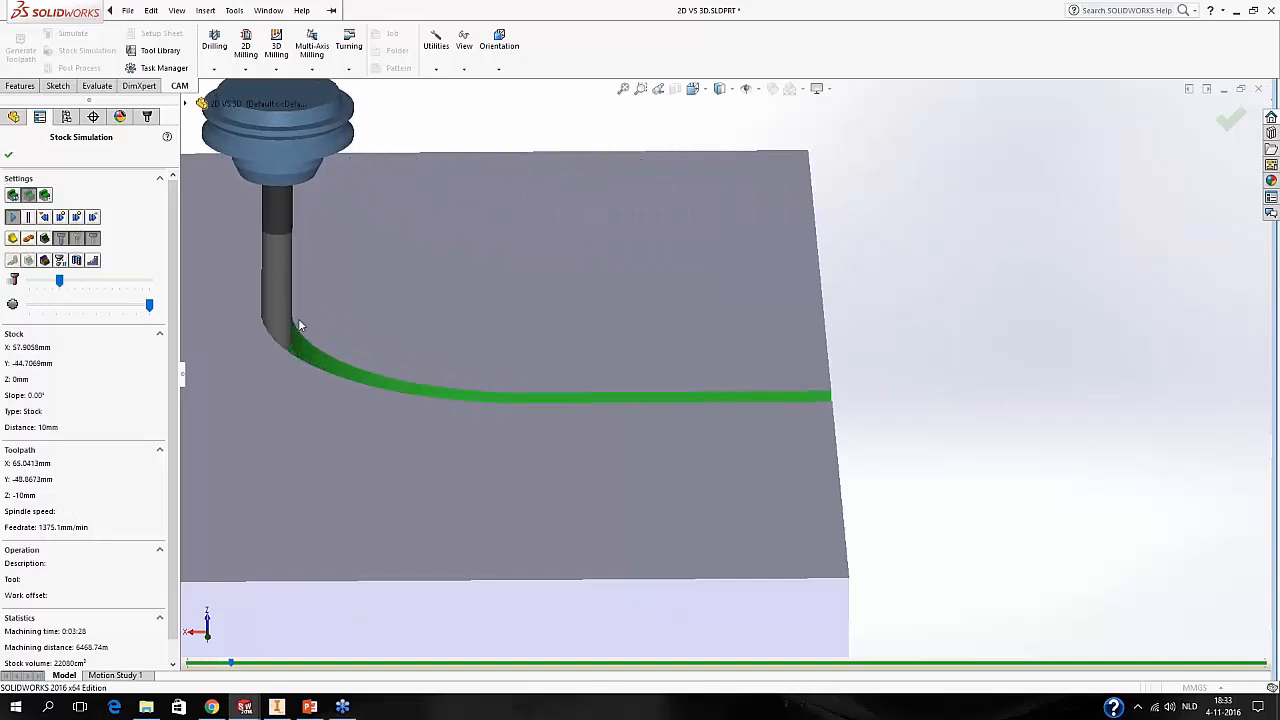
scroll(296, 318, "up", 4)
middle_click_drag(404, 328, 440, 406)
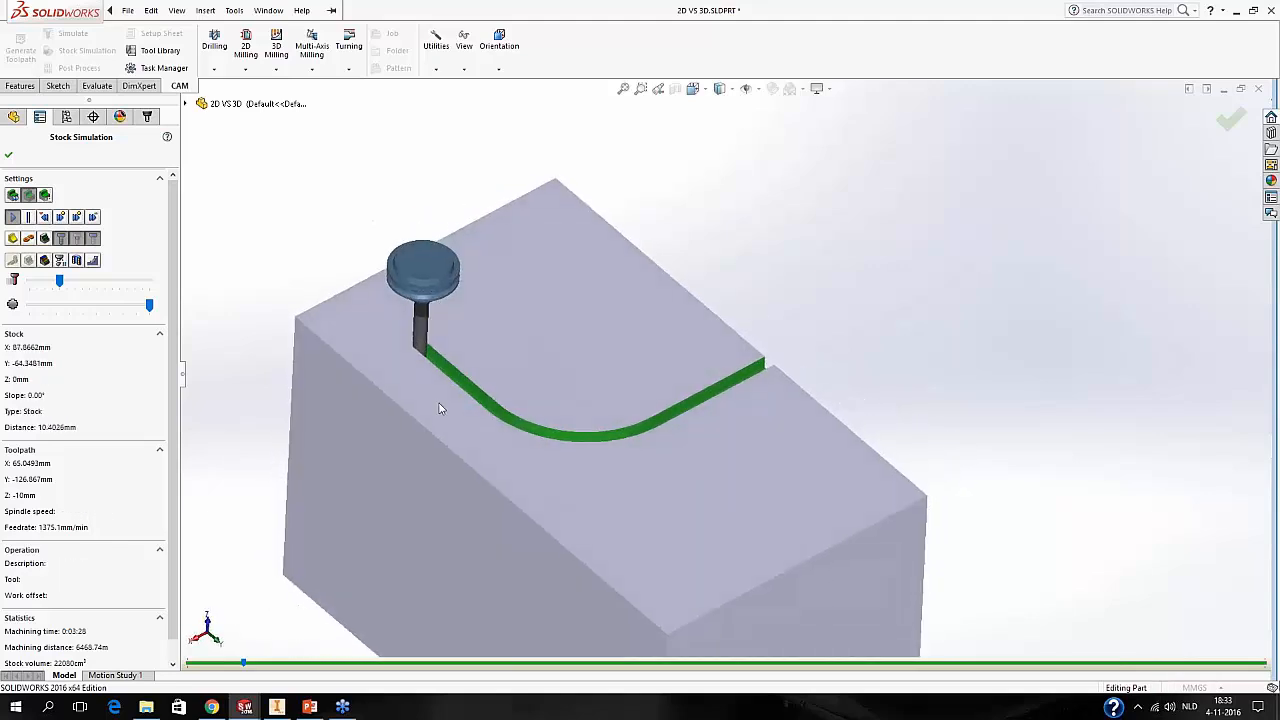
left_click(8, 154)
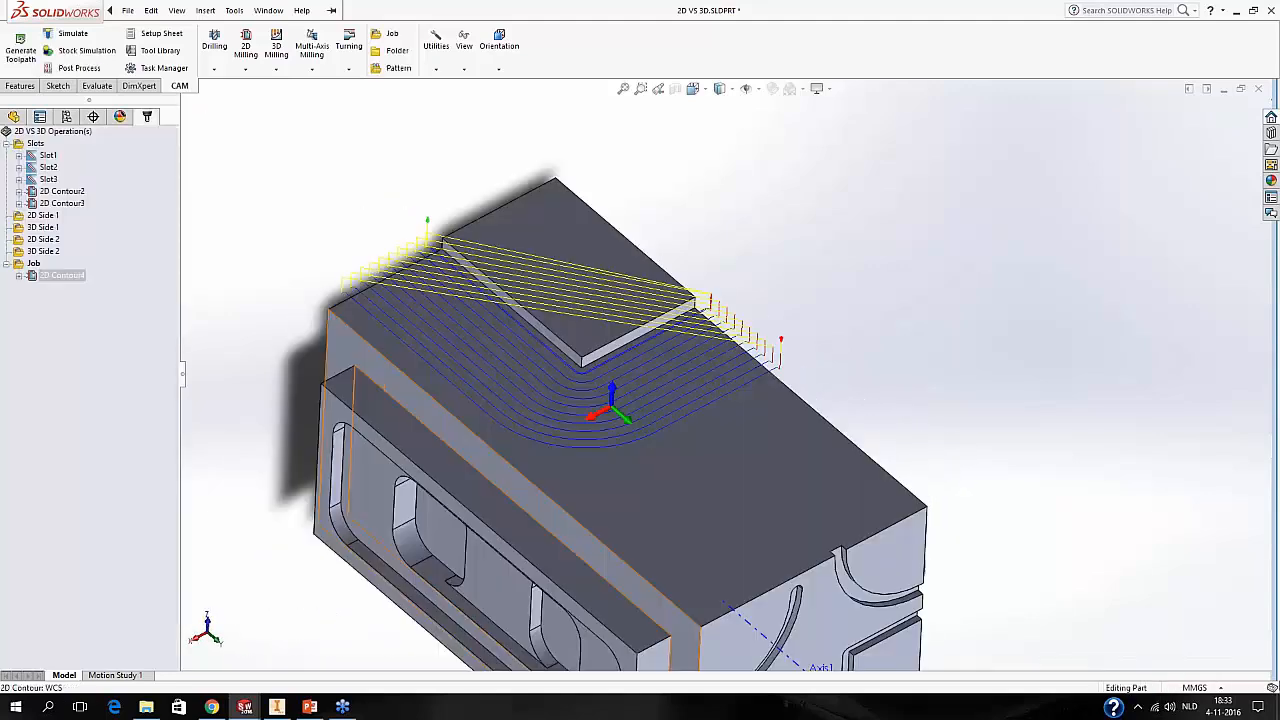
middle_click_drag(766, 421, 751, 366)
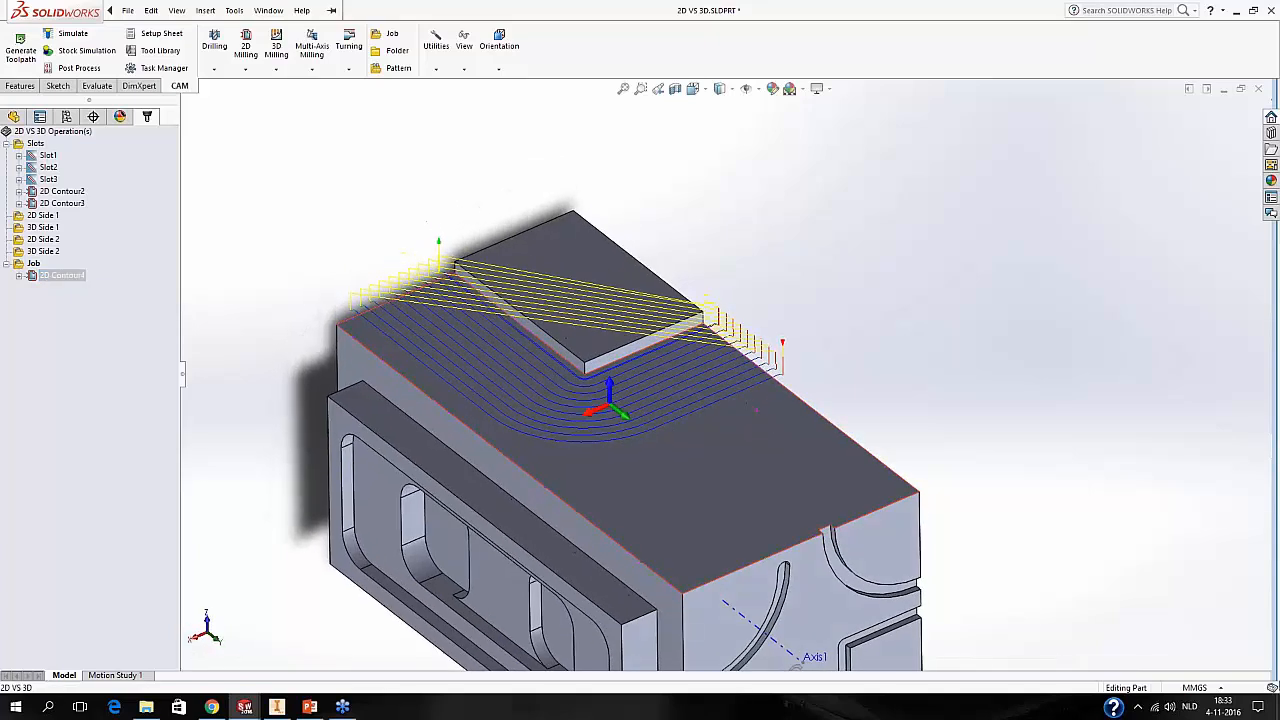
right_click(55, 279)
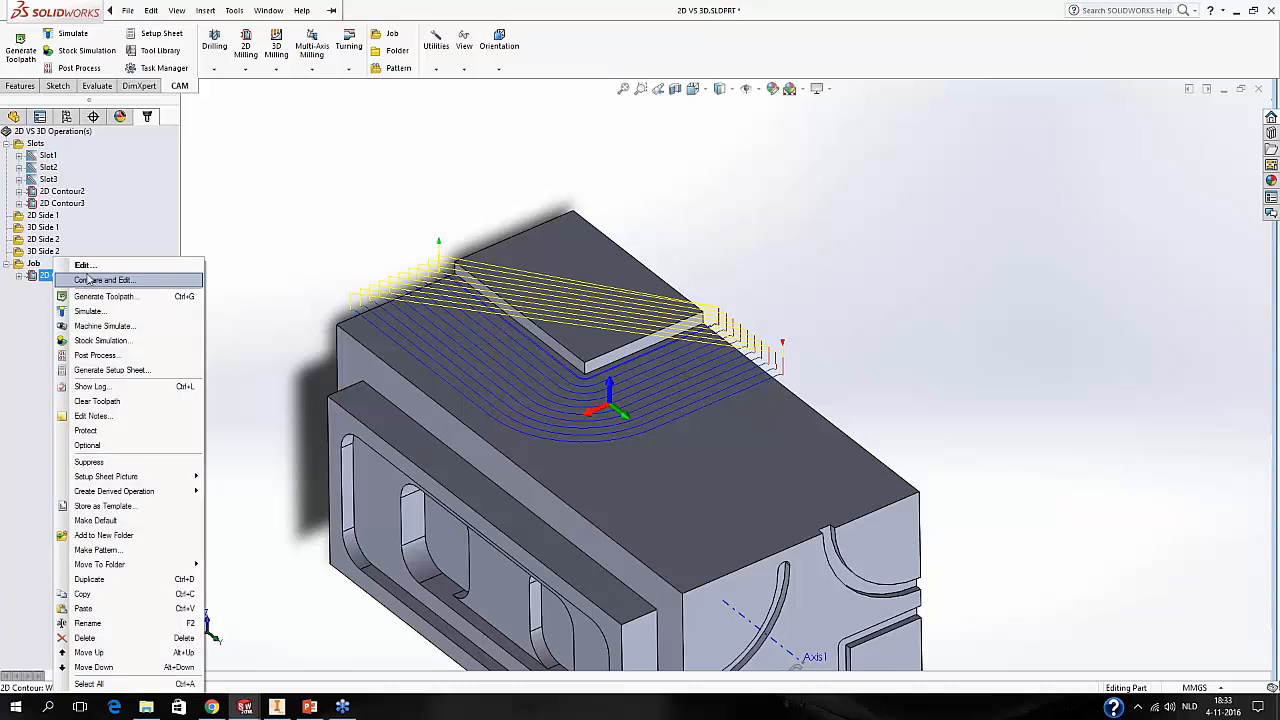
left_click(342, 215)
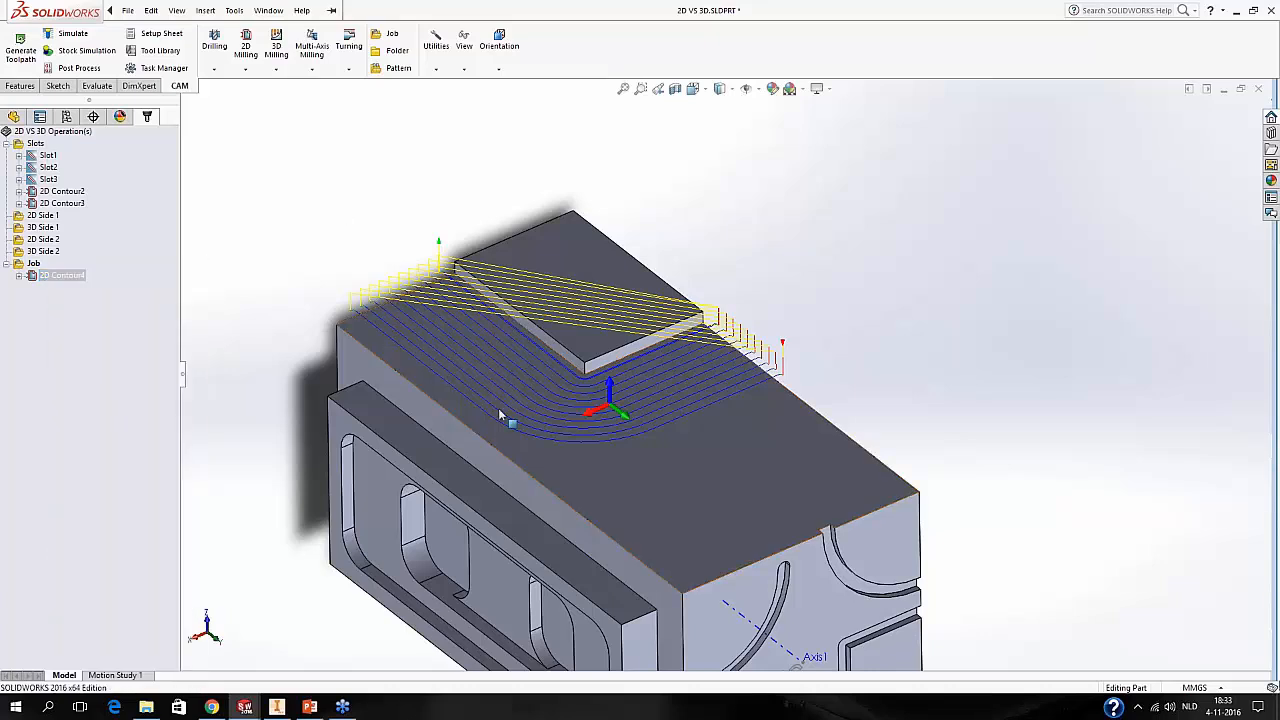
left_click(762, 428)
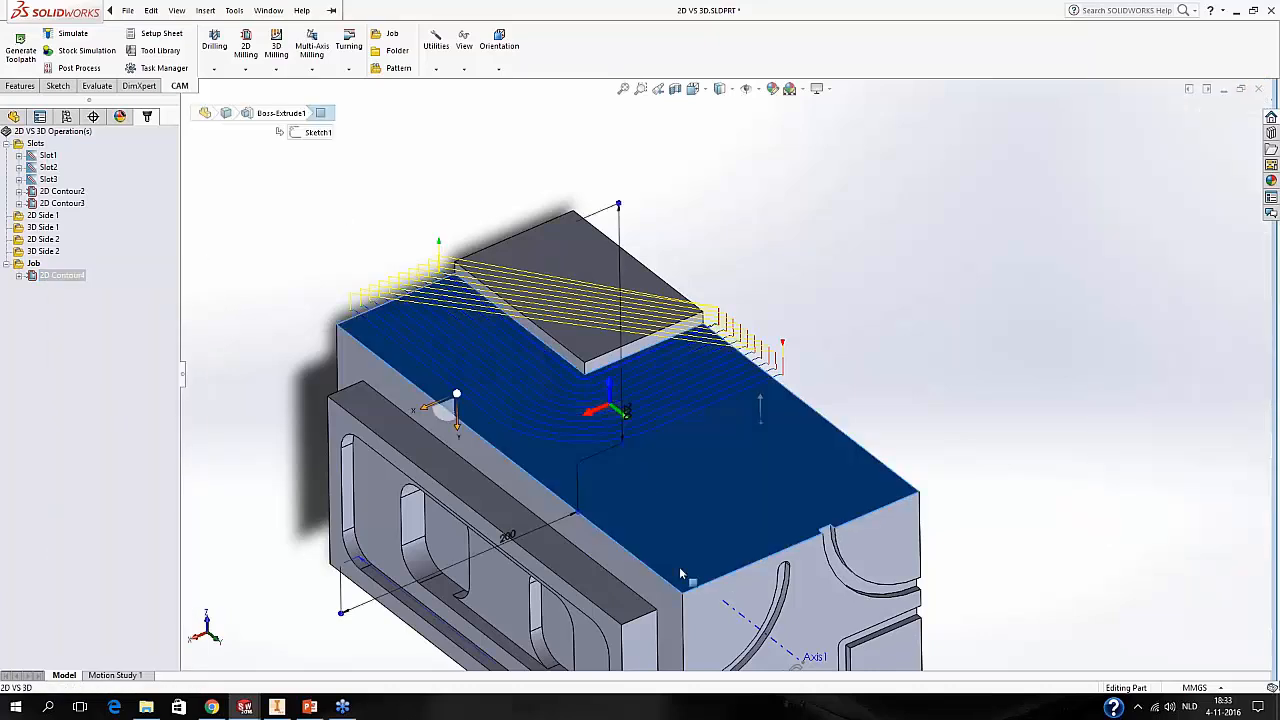
Set the contour's number of roughing stepovers to 20, regenerate the toolpath and view its coverage of the stepped-down face.
right_click(54, 284)
left_click(88, 260)
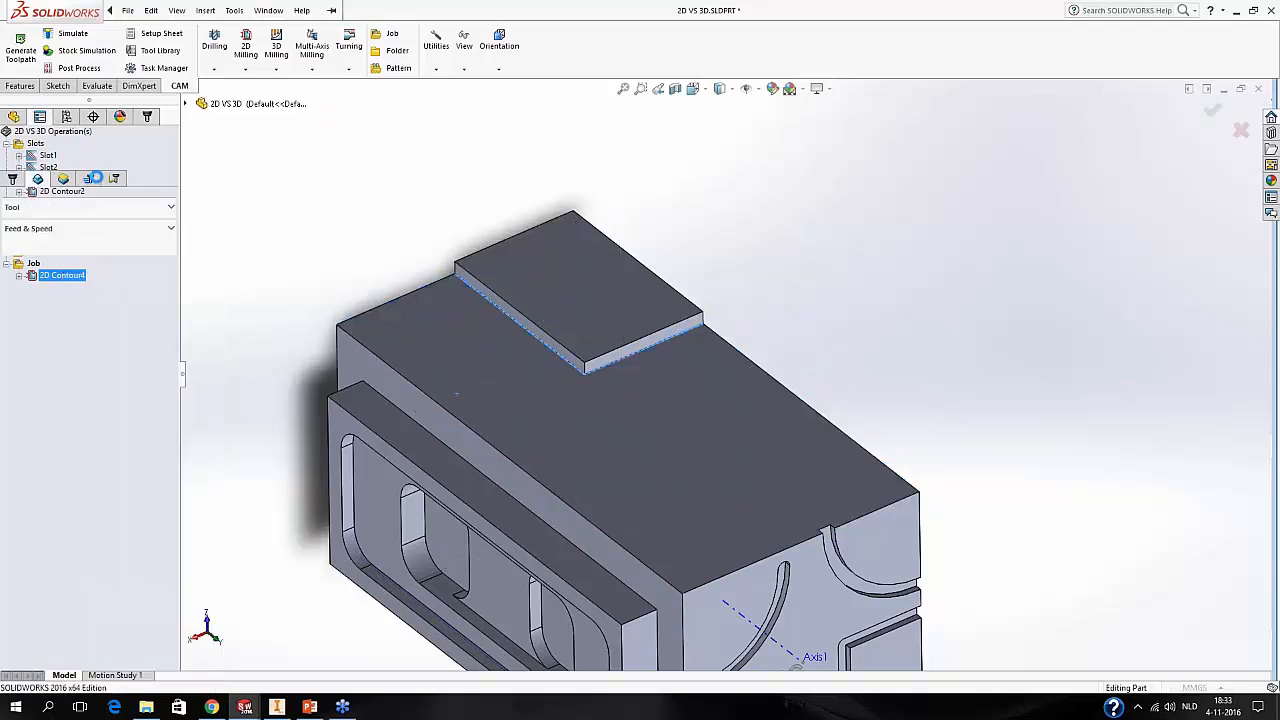
left_click_drag(94, 479, 2, 459)
type("20")
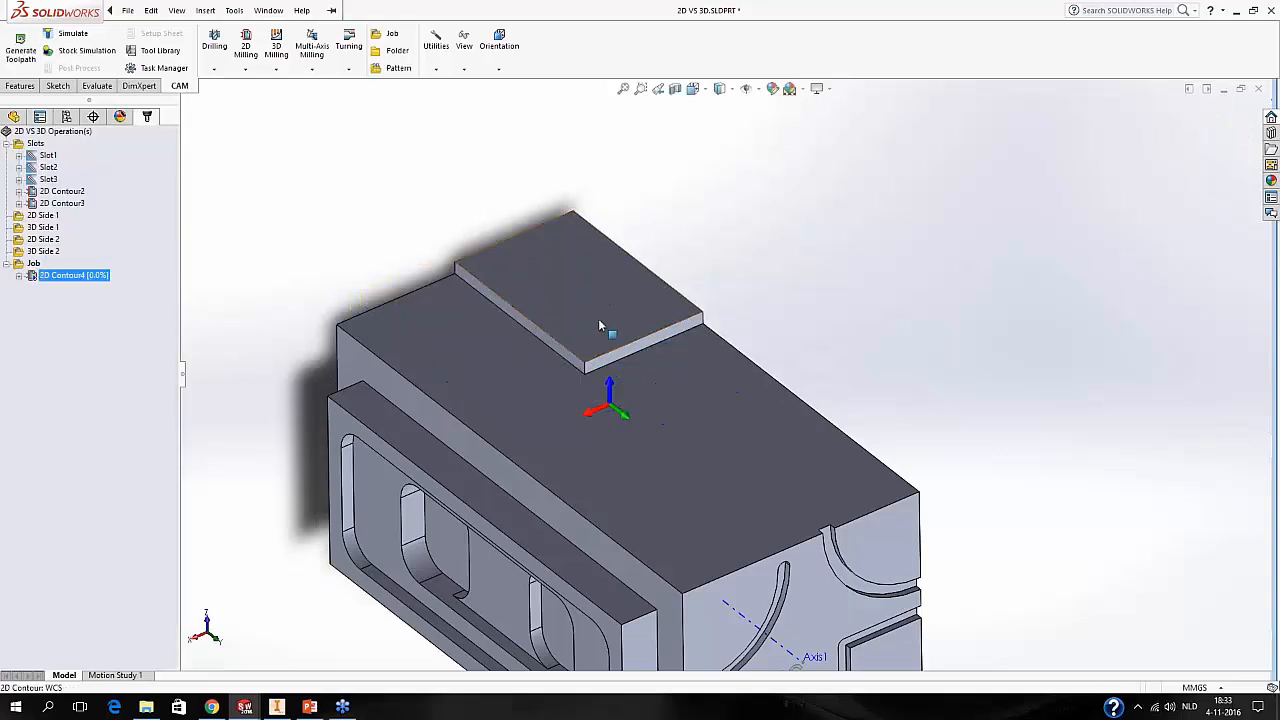
middle_click_drag(510, 387, 295, 350)
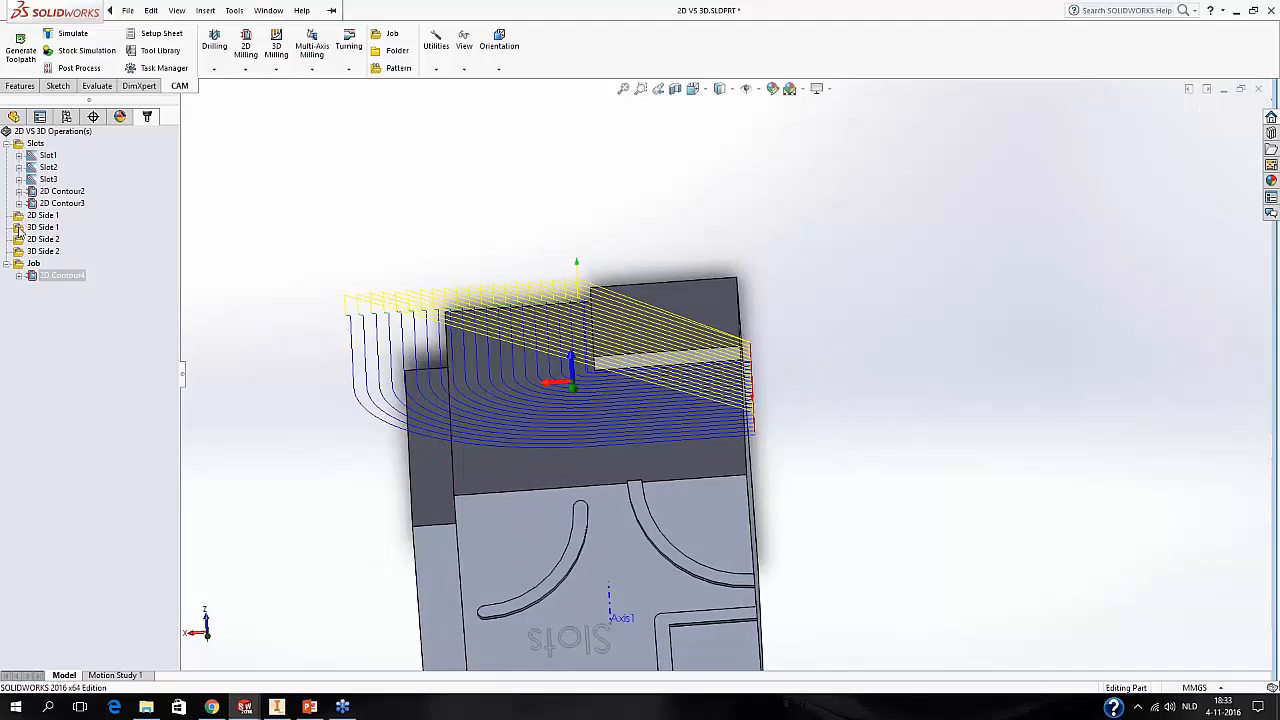
Run the job's stock simulation at an adjusted speed to inspect the contour cutting, and close it.
left_click(38, 265)
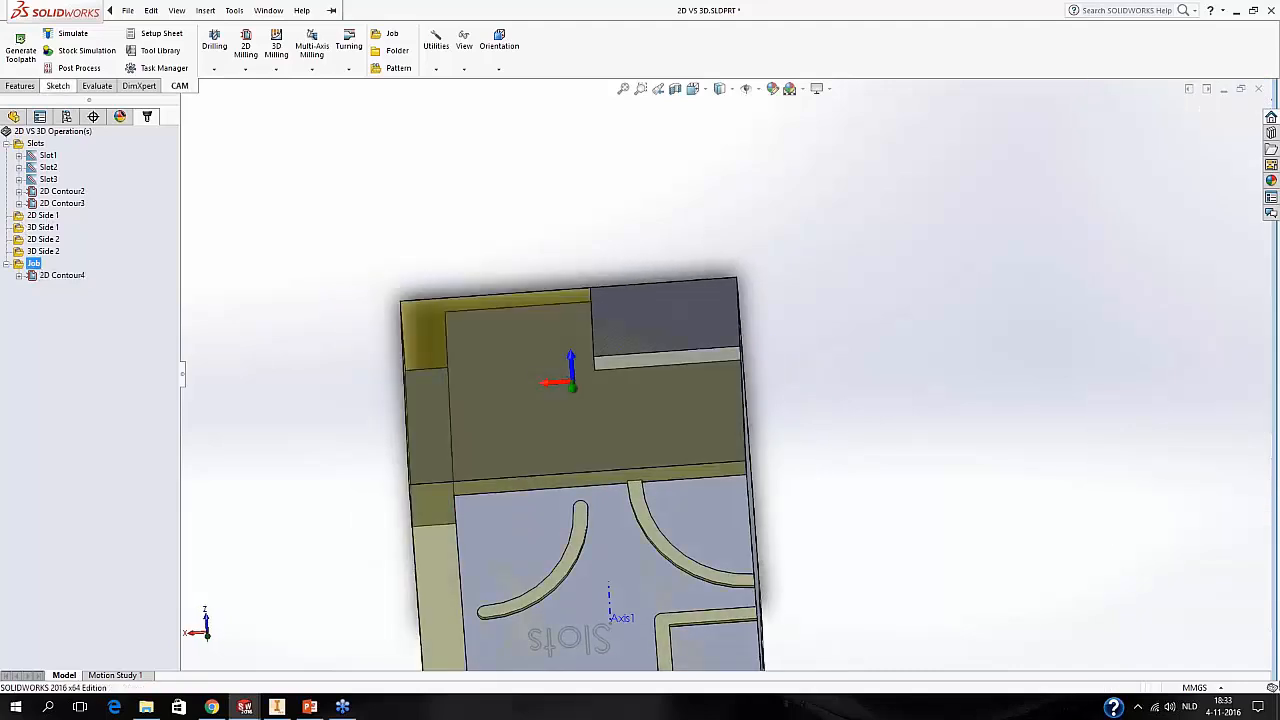
left_click(81, 51)
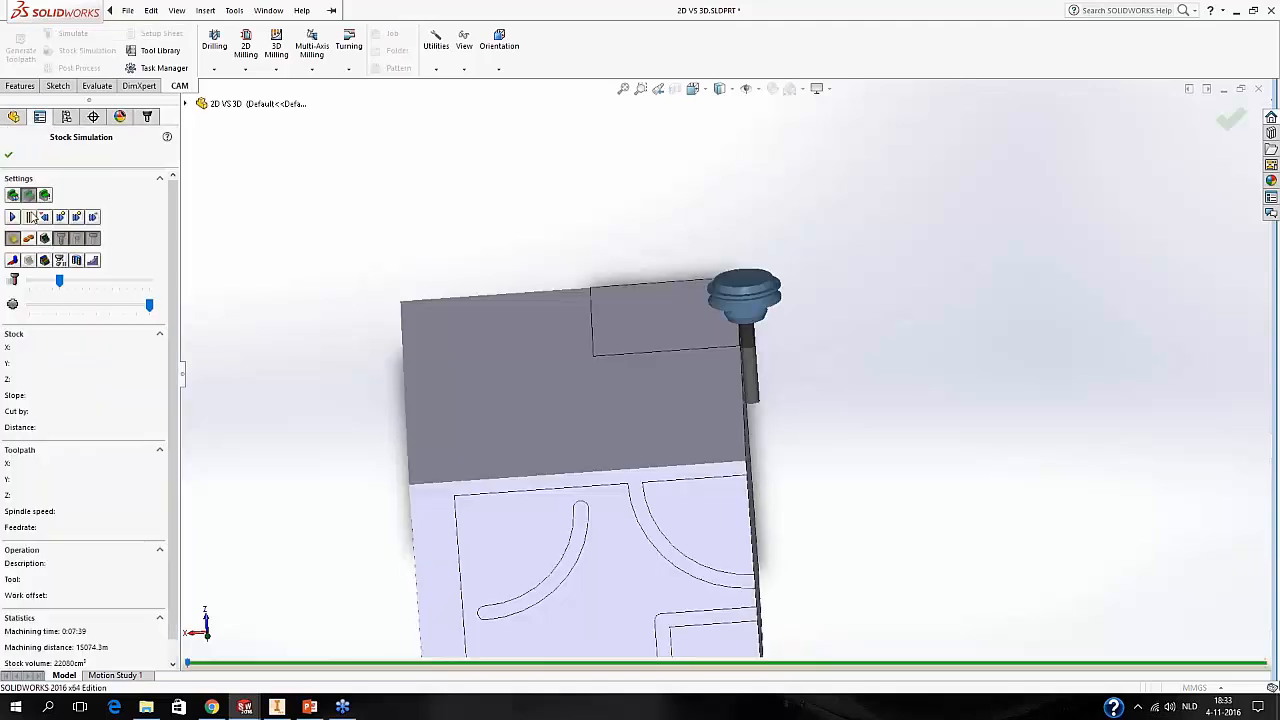
left_click(12, 217)
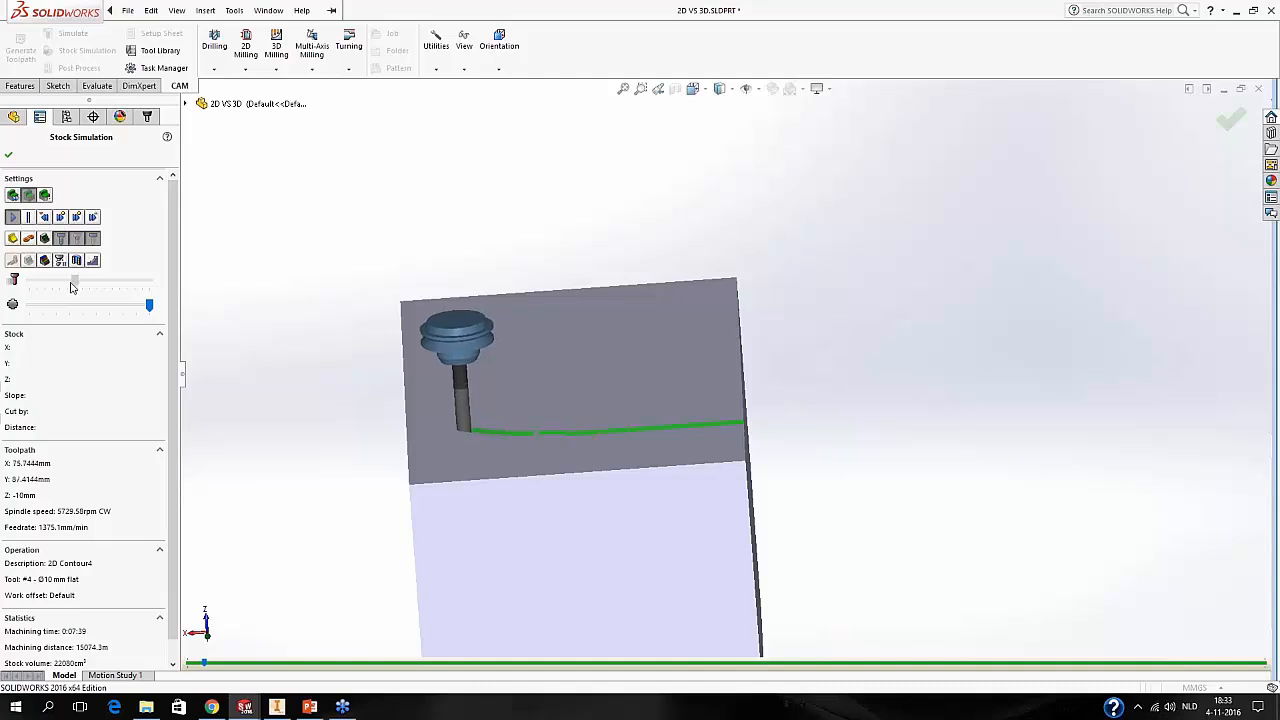
left_click_drag(66, 283, 59, 282)
left_click(8, 154)
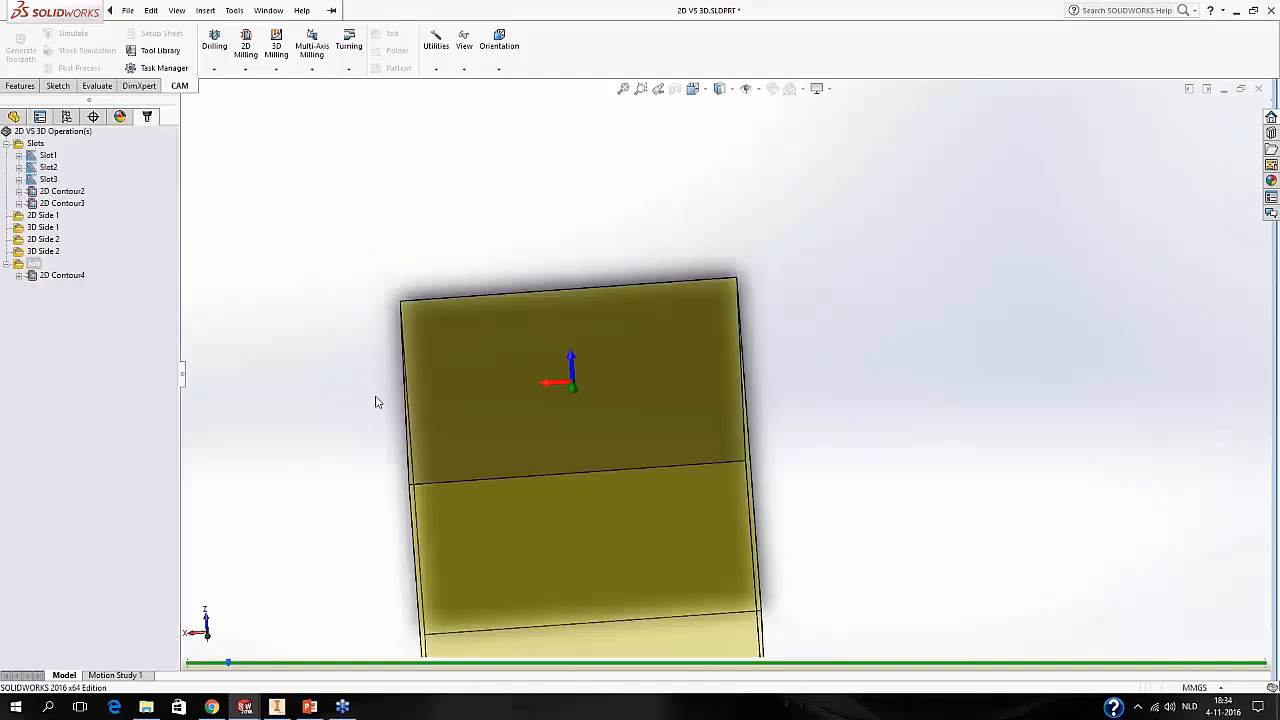
Edit the block's 2D contour to use stock contours with 100 roughing stepovers, and regenerate the toolpath.
middle_click_drag(373, 387, 400, 415)
left_click(60, 275)
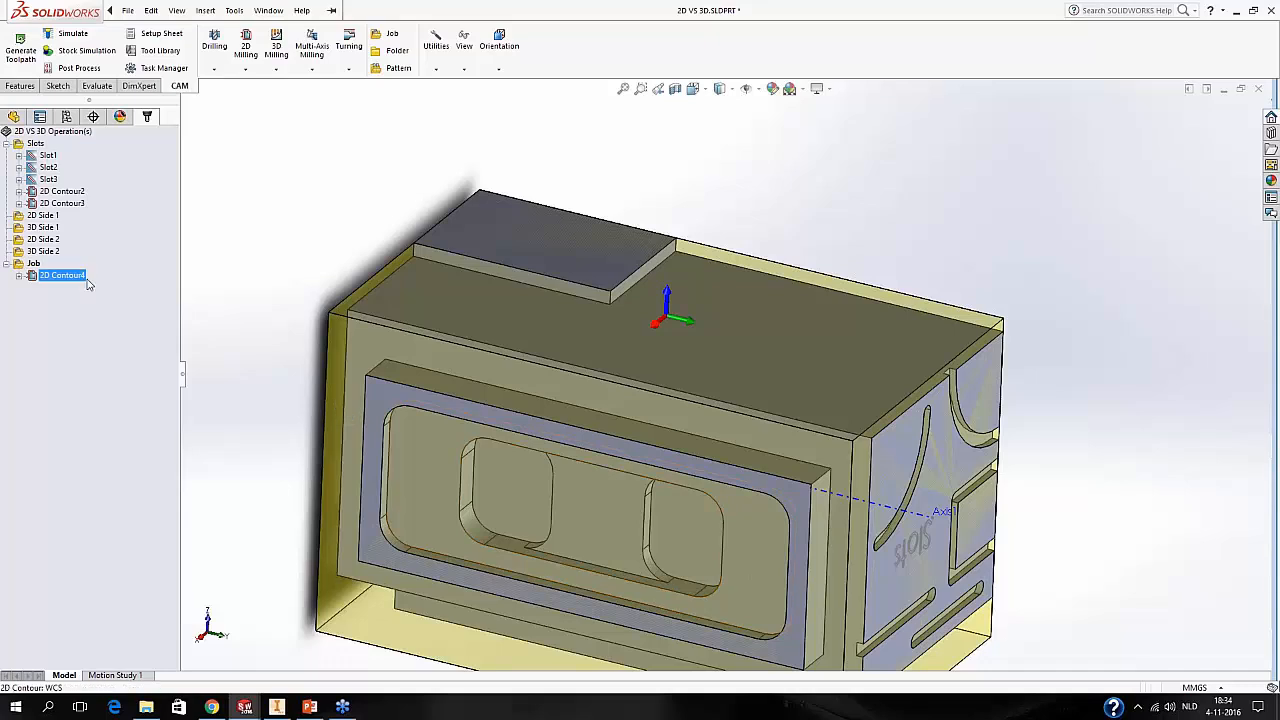
right_click(80, 276)
left_click(116, 280)
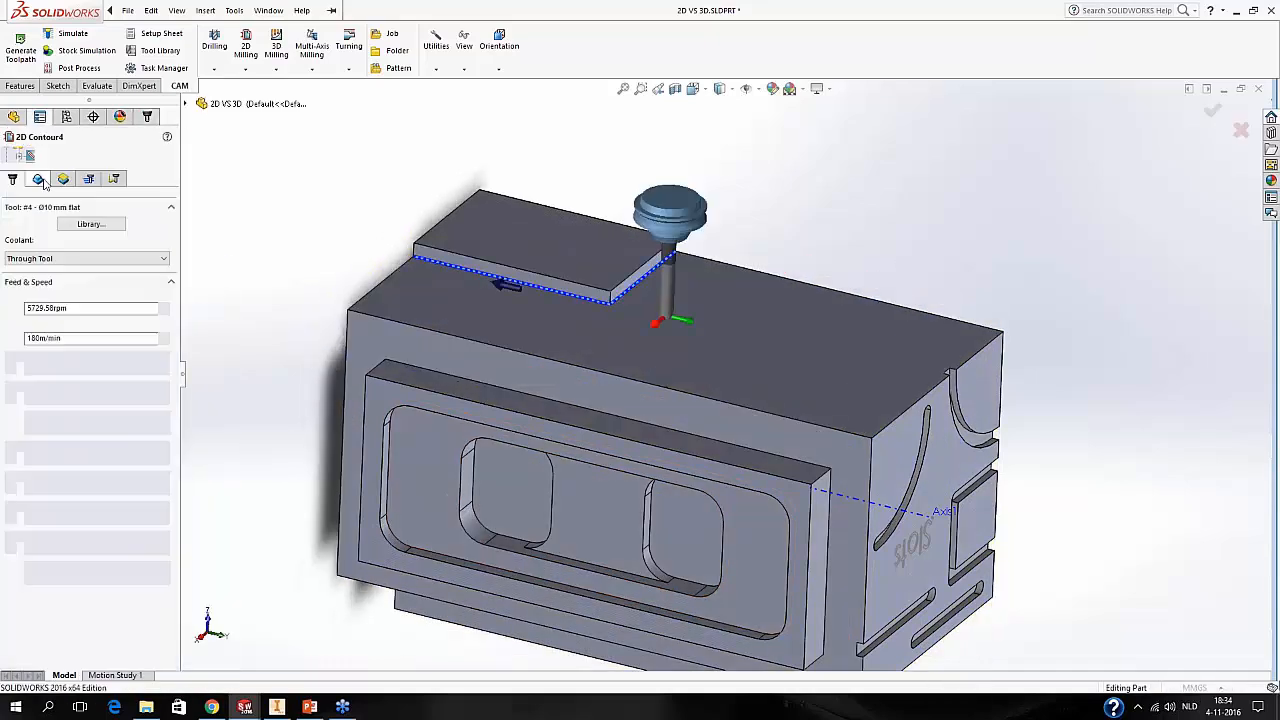
left_click(38, 179)
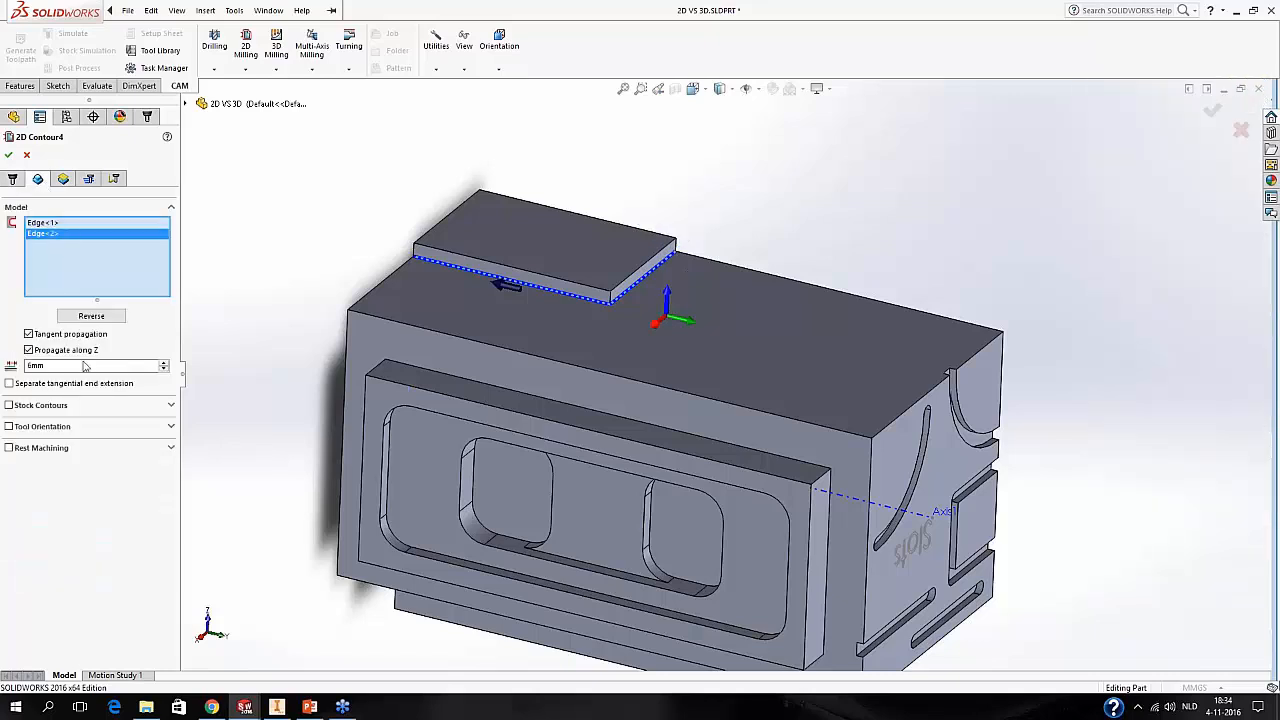
left_click(46, 409)
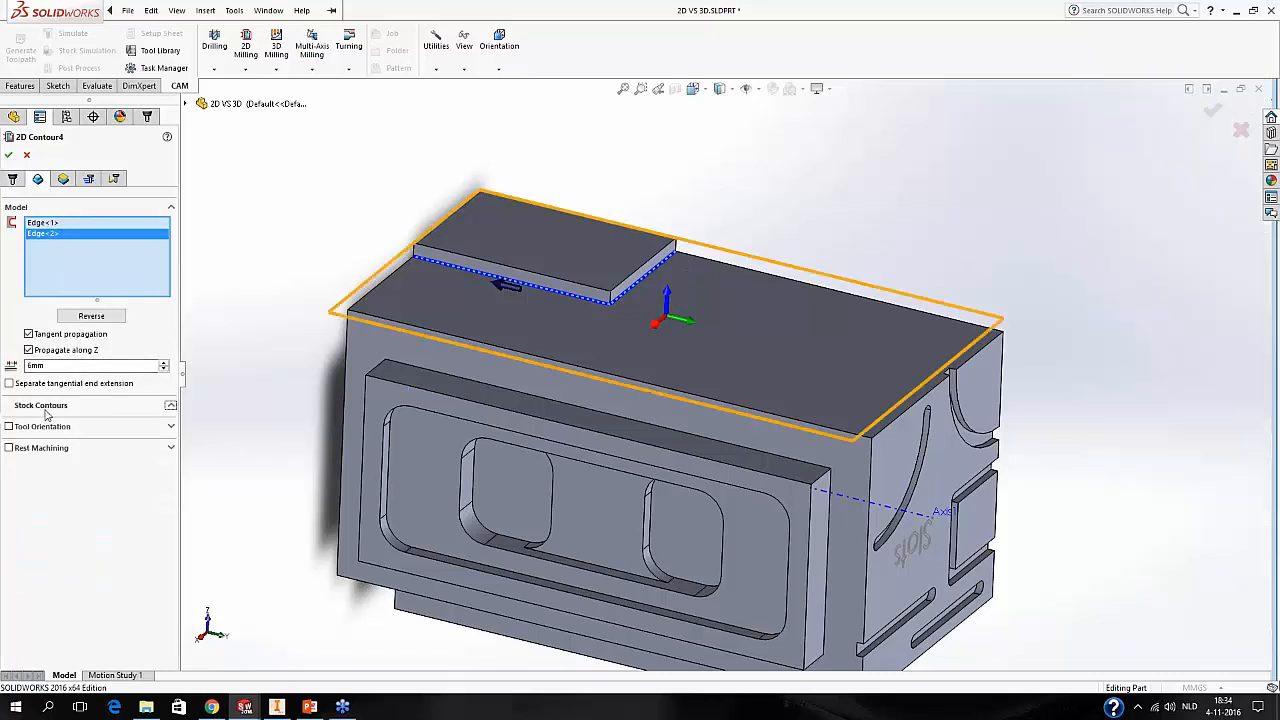
middle_click_drag(530, 348, 534, 301)
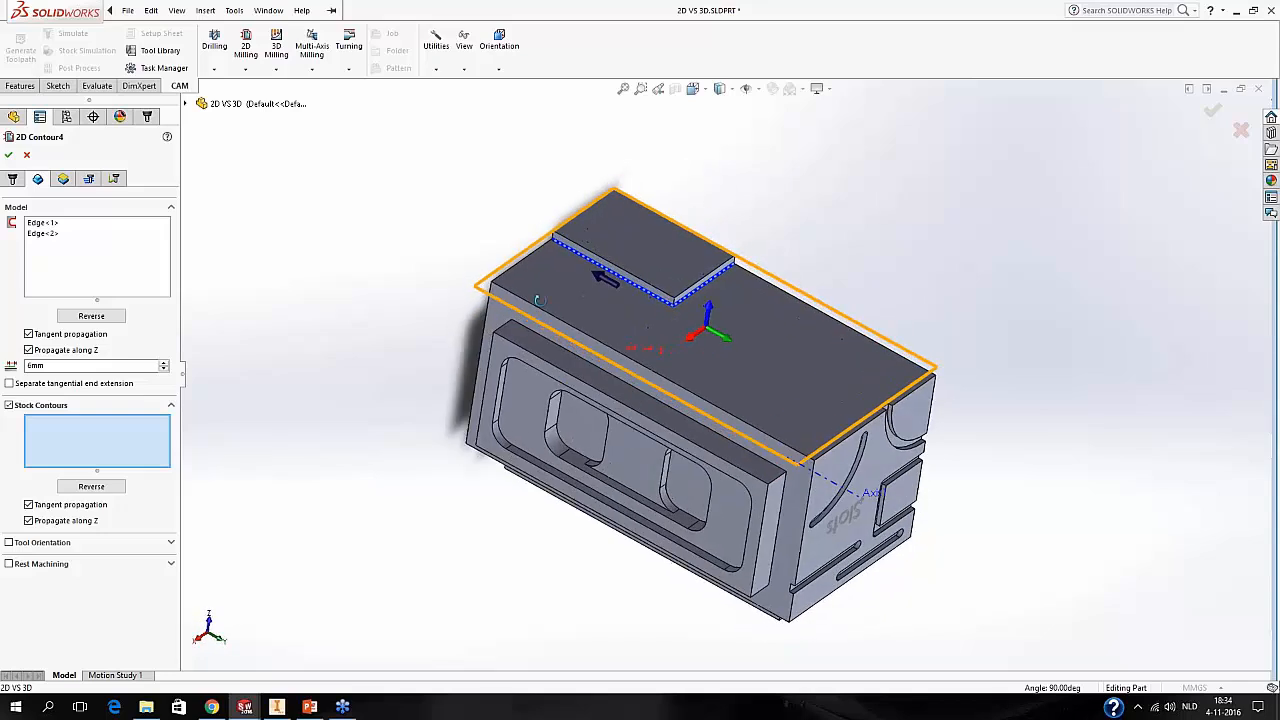
left_click(89, 178)
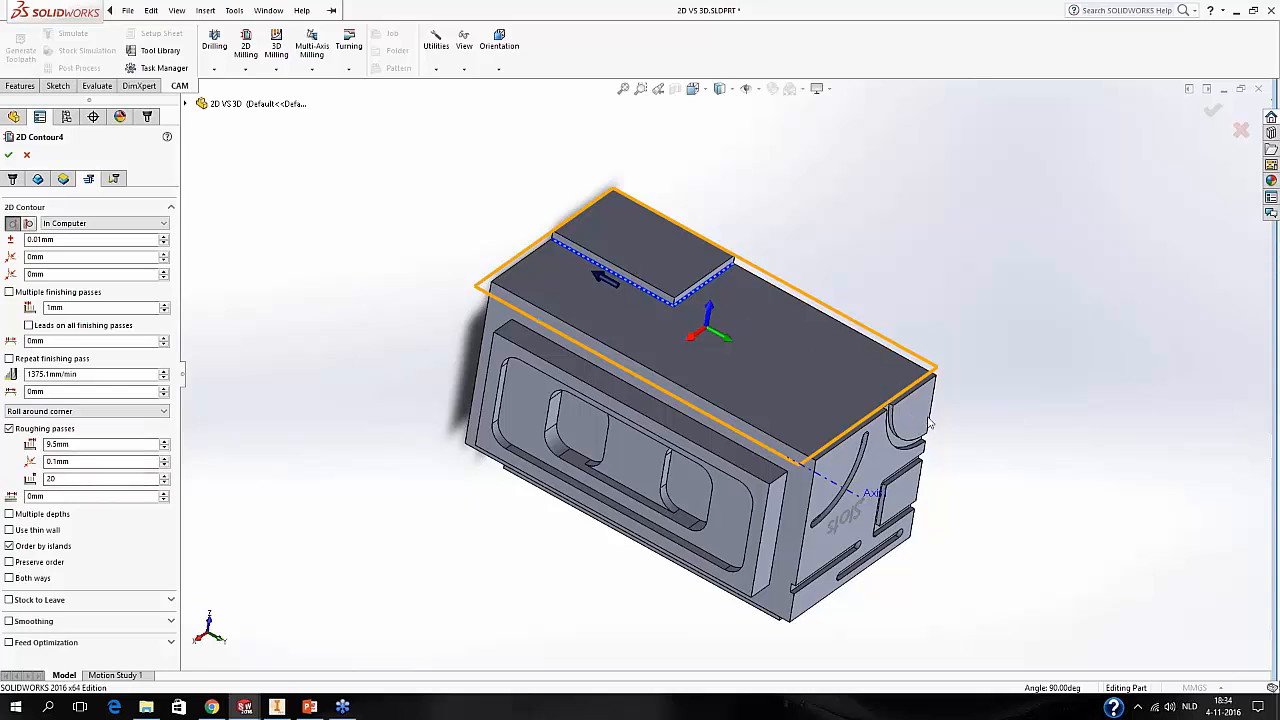
double_click(60, 478)
left_click(8, 157)
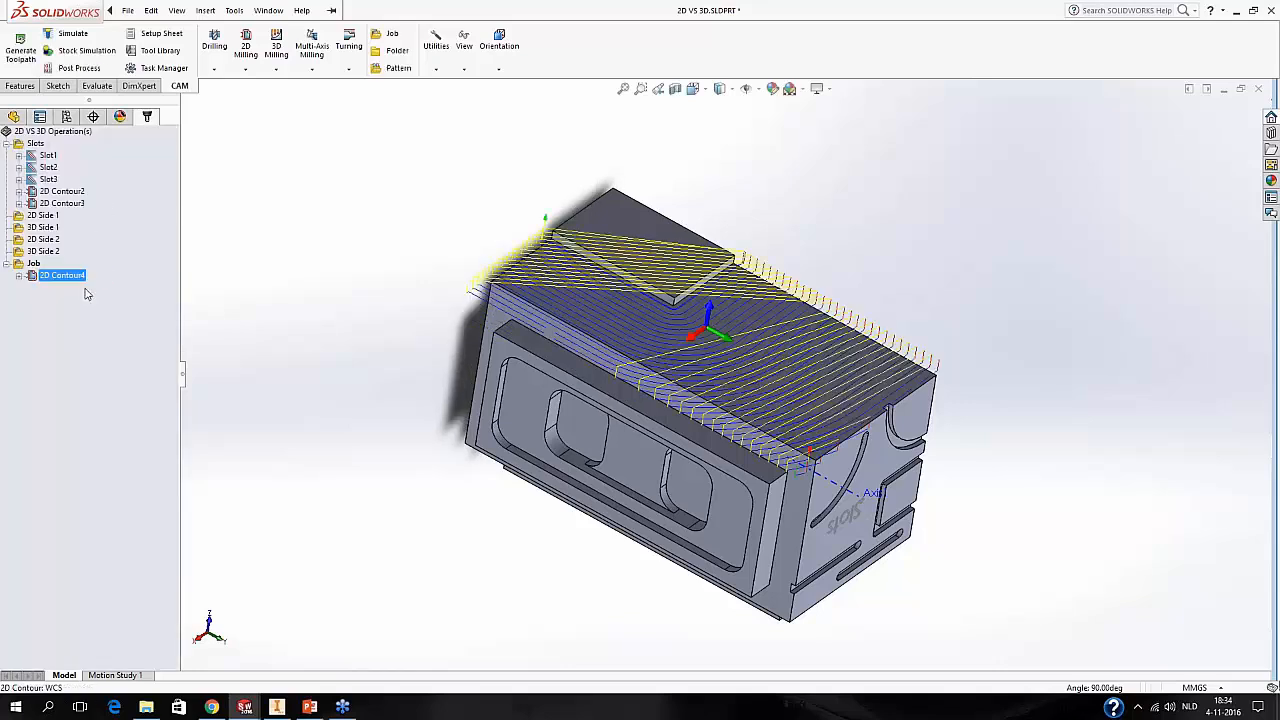
Inspect the regenerated contour toolpath, and view the job's stock around the part.
middle_click_drag(475, 359, 659, 437)
scroll(613, 348, "down", 5)
middle_click_drag(852, 384, 782, 290)
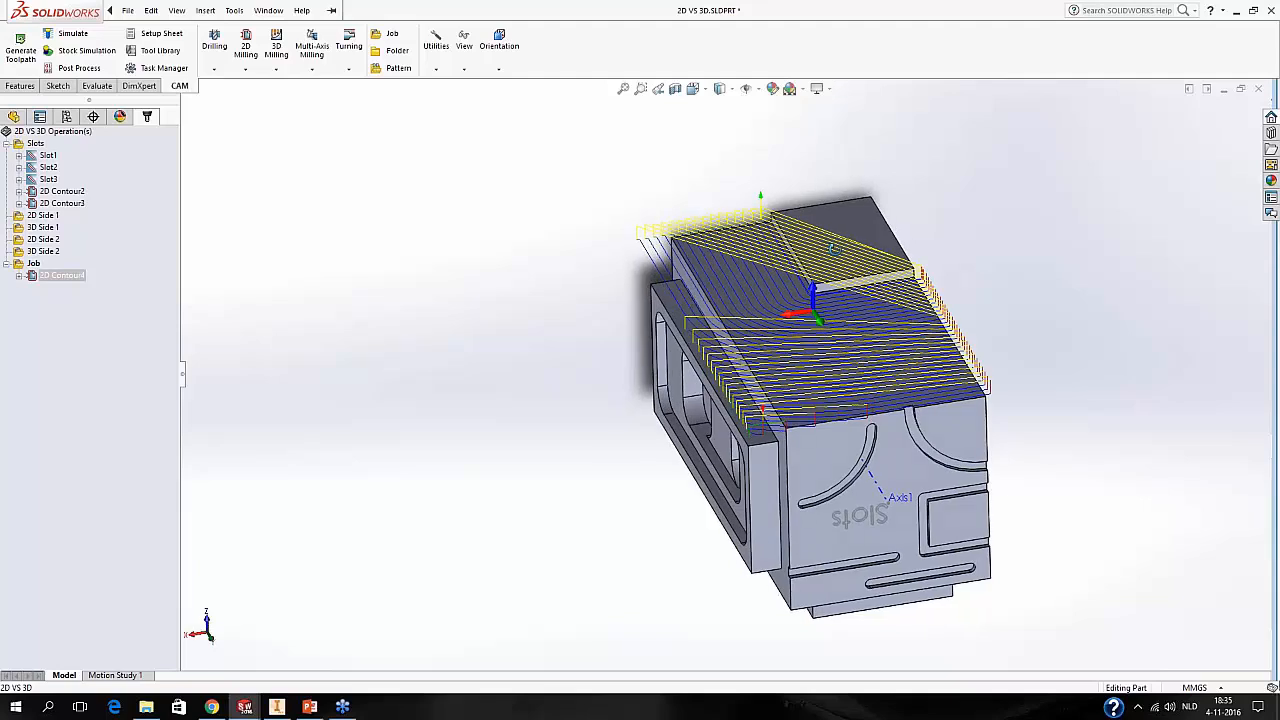
left_click(34, 264)
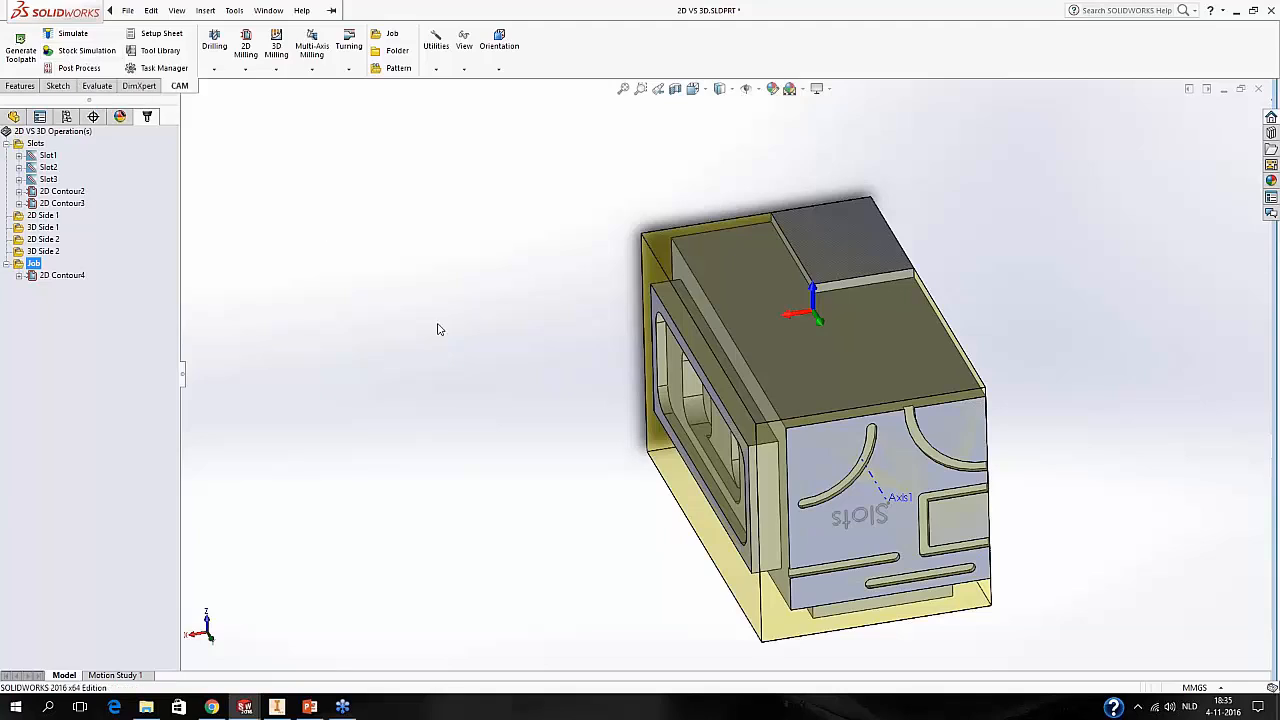
middle_click_drag(600, 432, 867, 419)
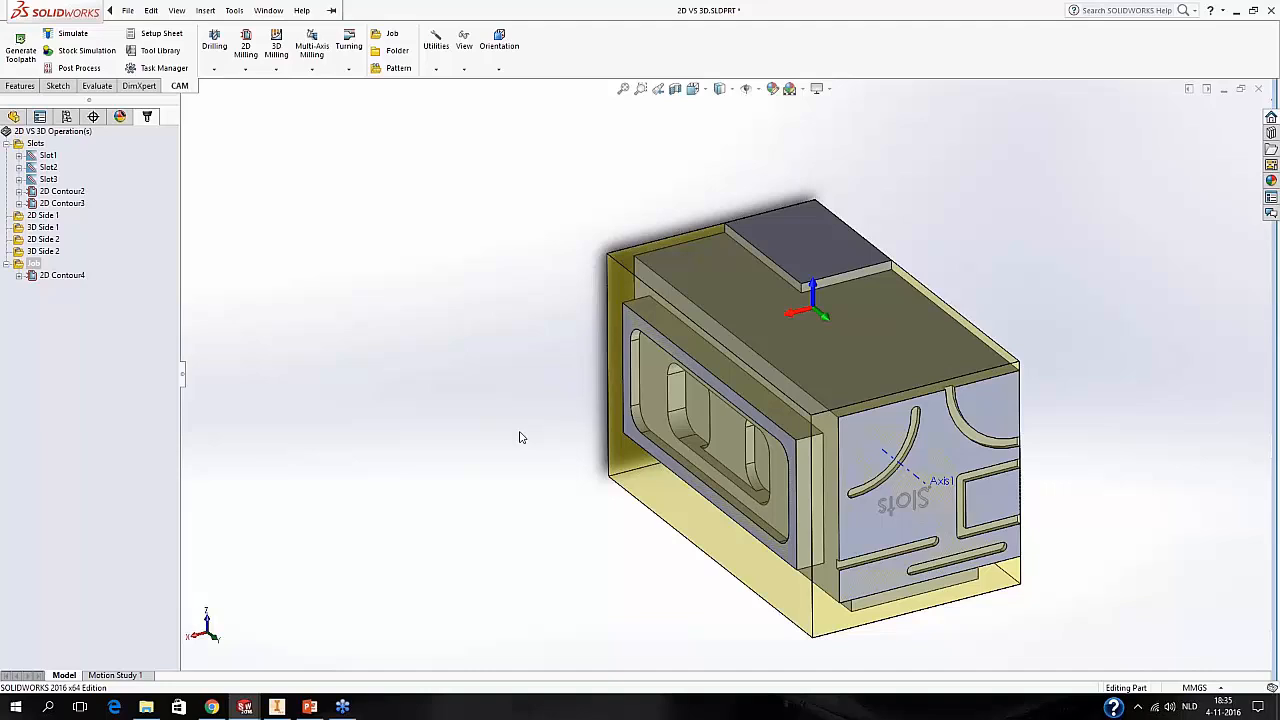
Review the contour's tangential extension distance without changing it, and view its toolpath simulation.
right_click(61, 277)
left_click(78, 266)
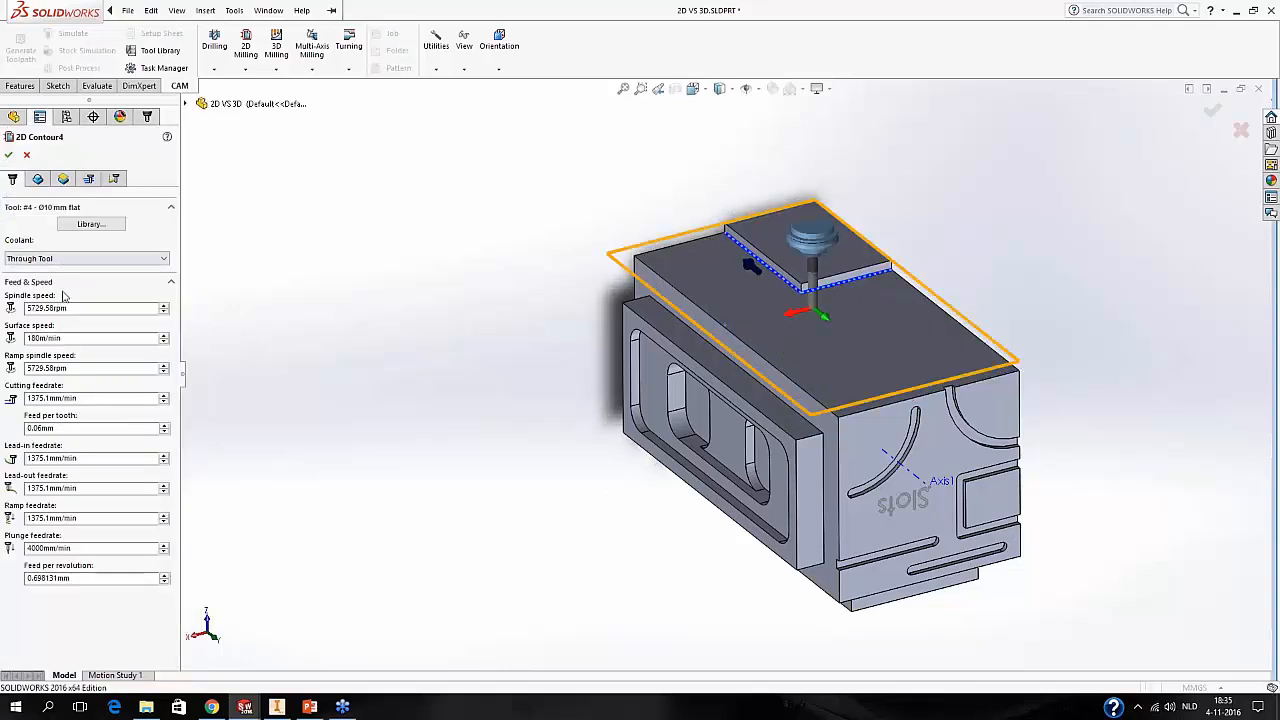
left_click(37, 181)
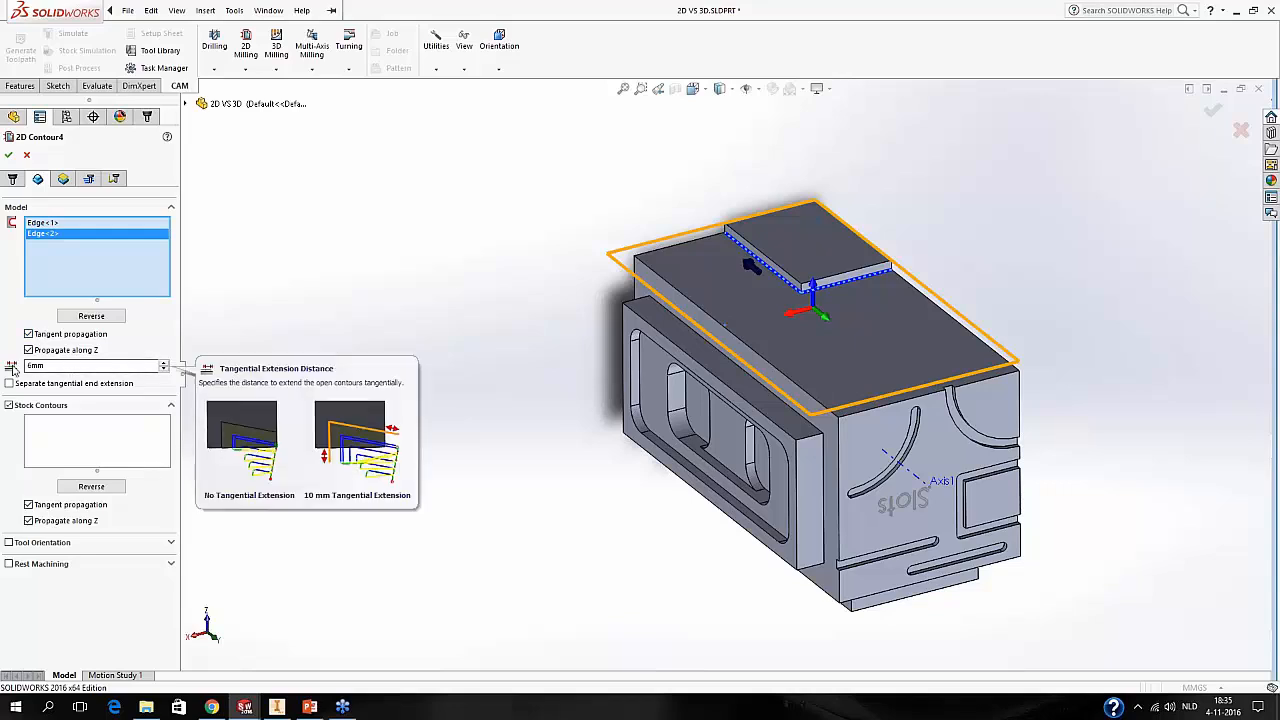
left_click(27, 155)
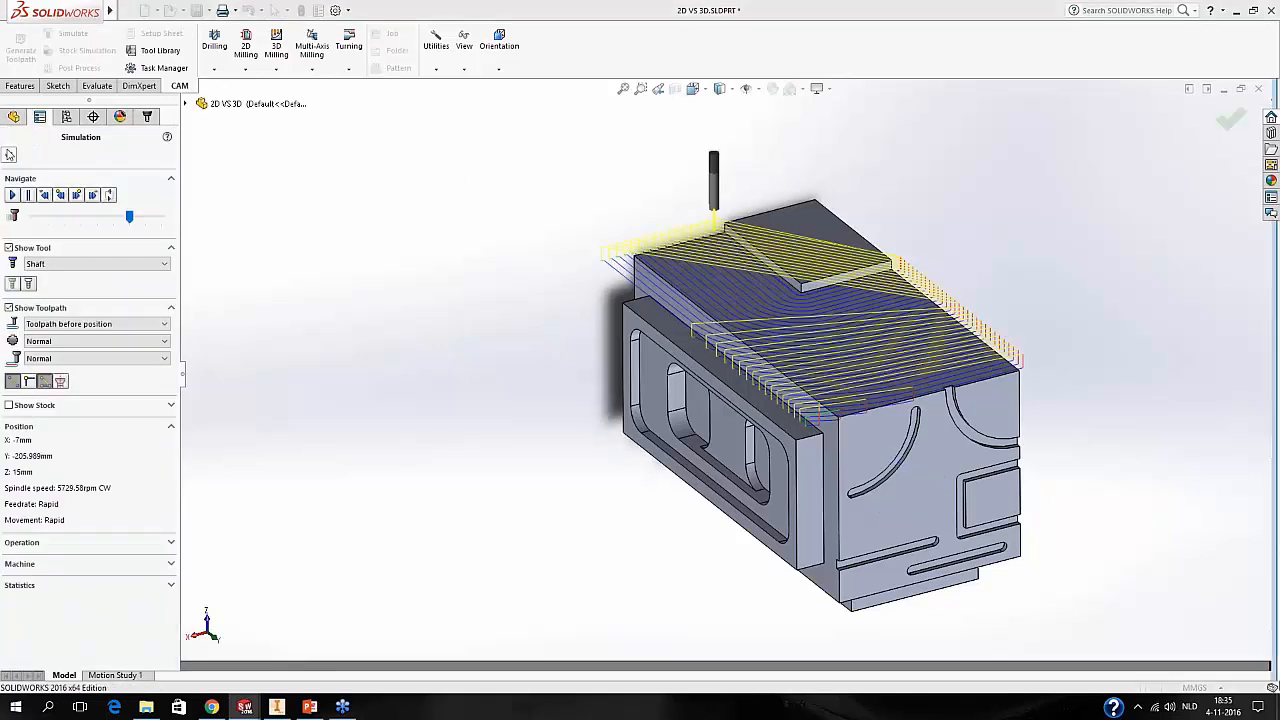
left_click(9, 155)
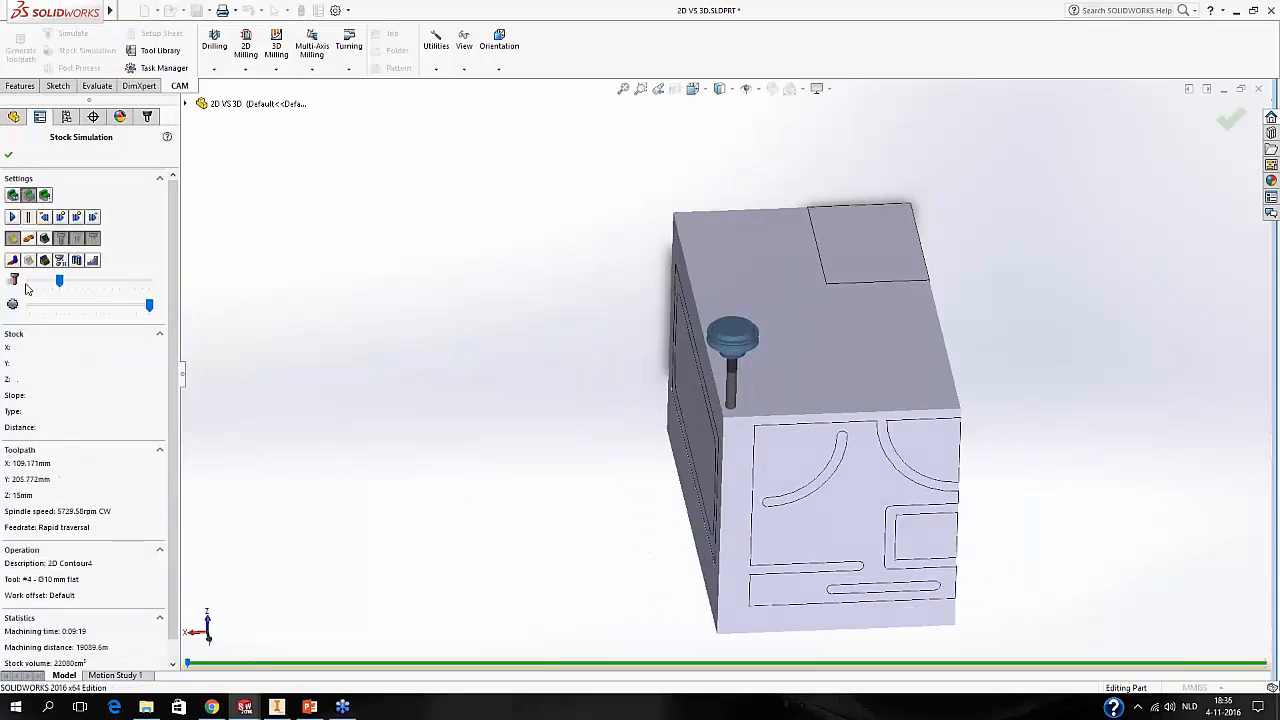
Play the contour's stock simulation at a slower speed, inspect the tool at the stock's corner, and close it.
left_click_drag(58, 281, 29, 281)
left_click(12, 218)
left_click_drag(43, 284, 52, 284)
middle_click_drag(692, 352, 800, 450)
scroll(963, 403, "down", 4)
middle_click_drag(963, 403, 988, 426)
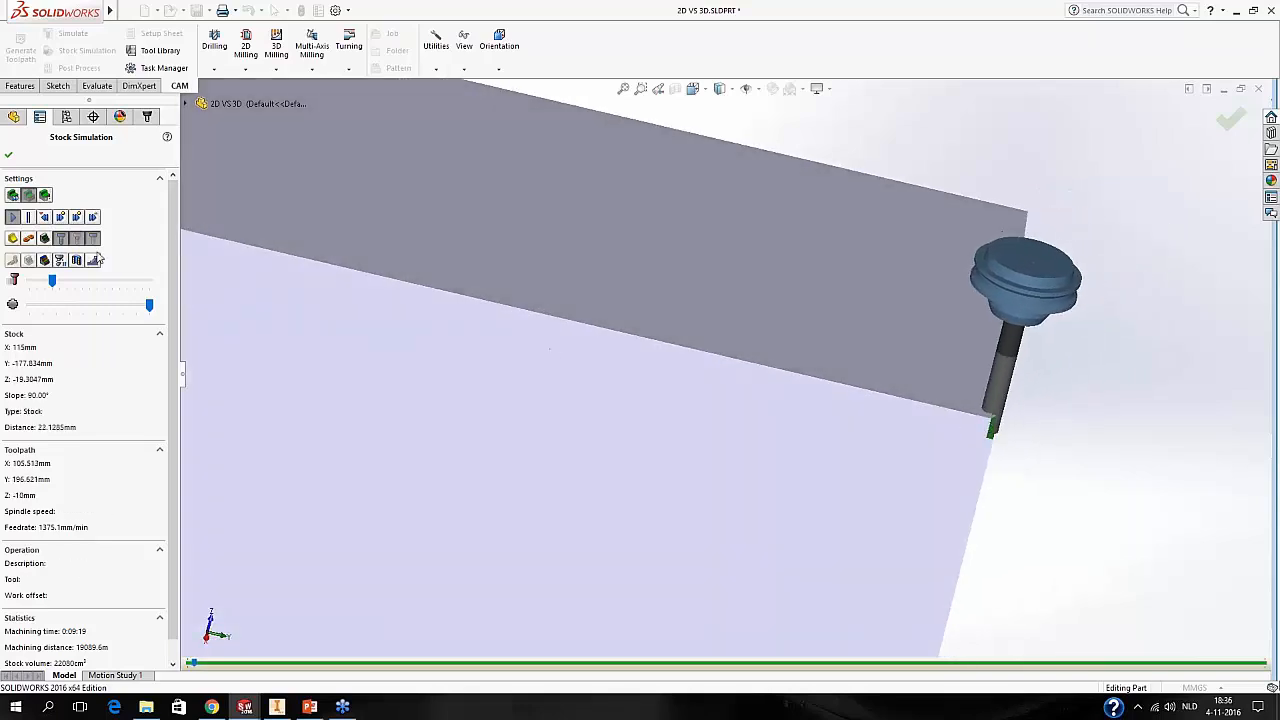
left_click(8, 154)
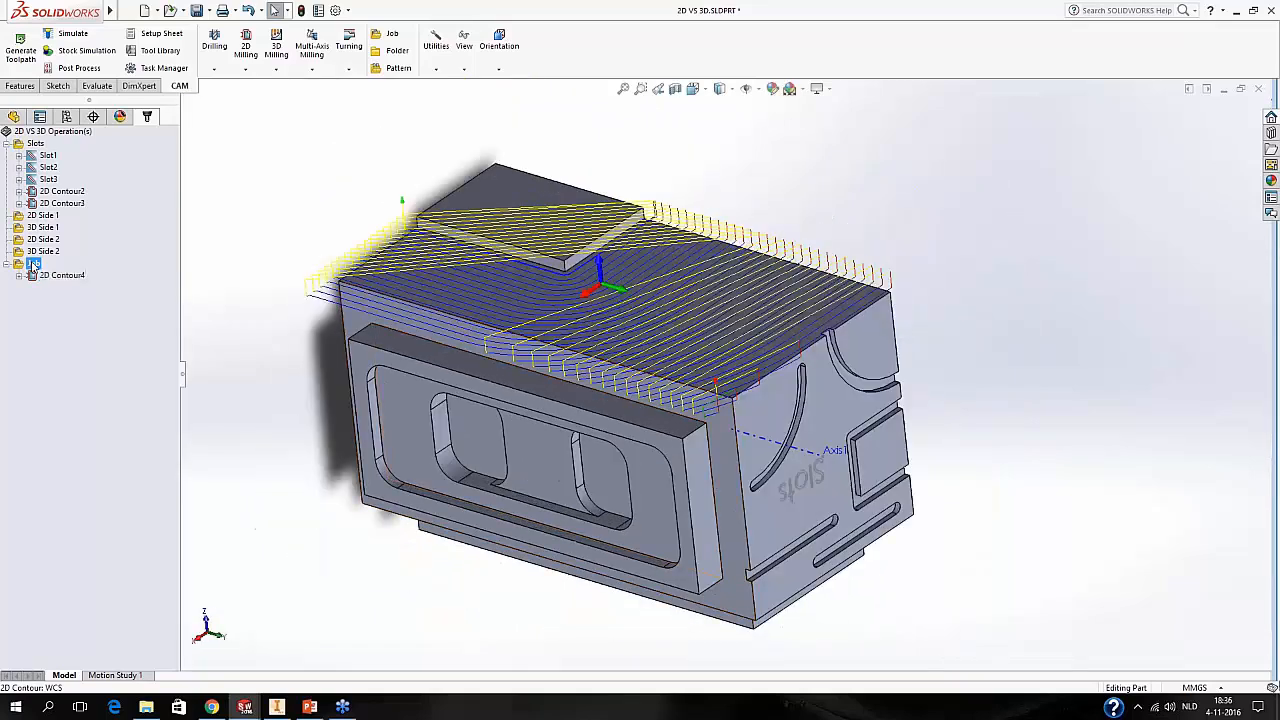
Duplicate the job's 2D contour and set the copy's tangential extension distance to 0.
right_click(78, 287)
left_click(104, 265)
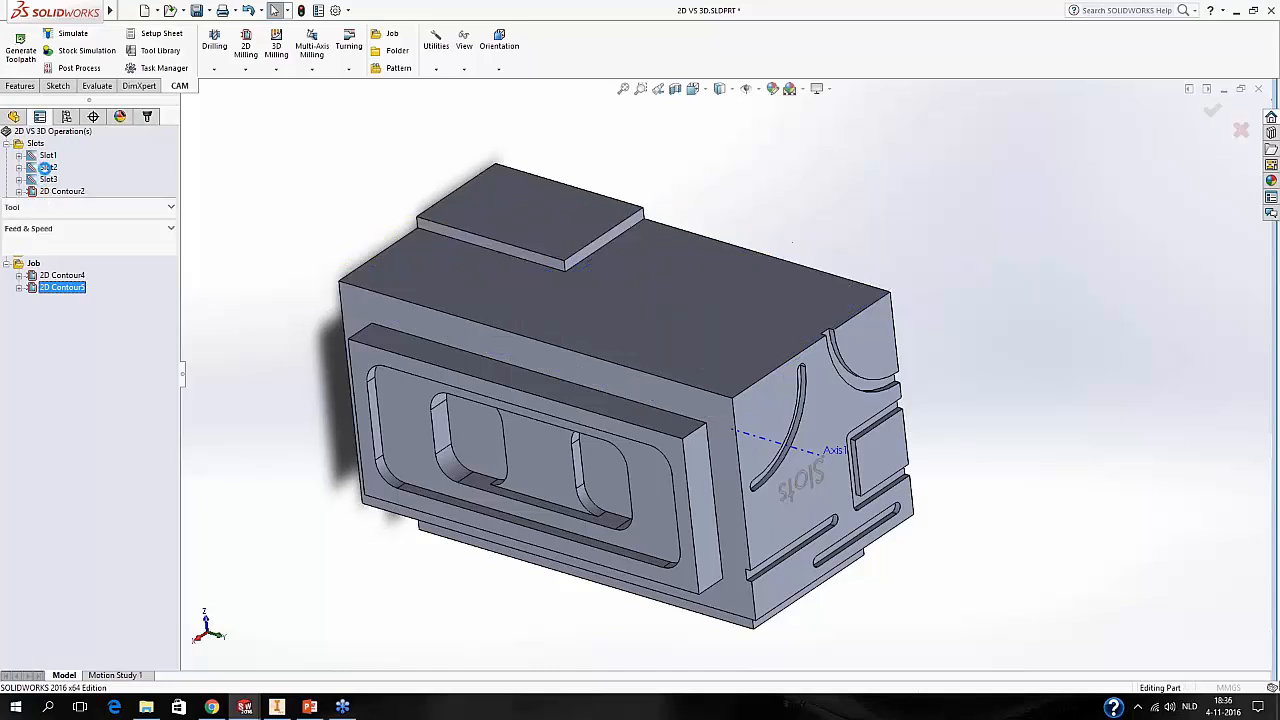
double_click(84, 366)
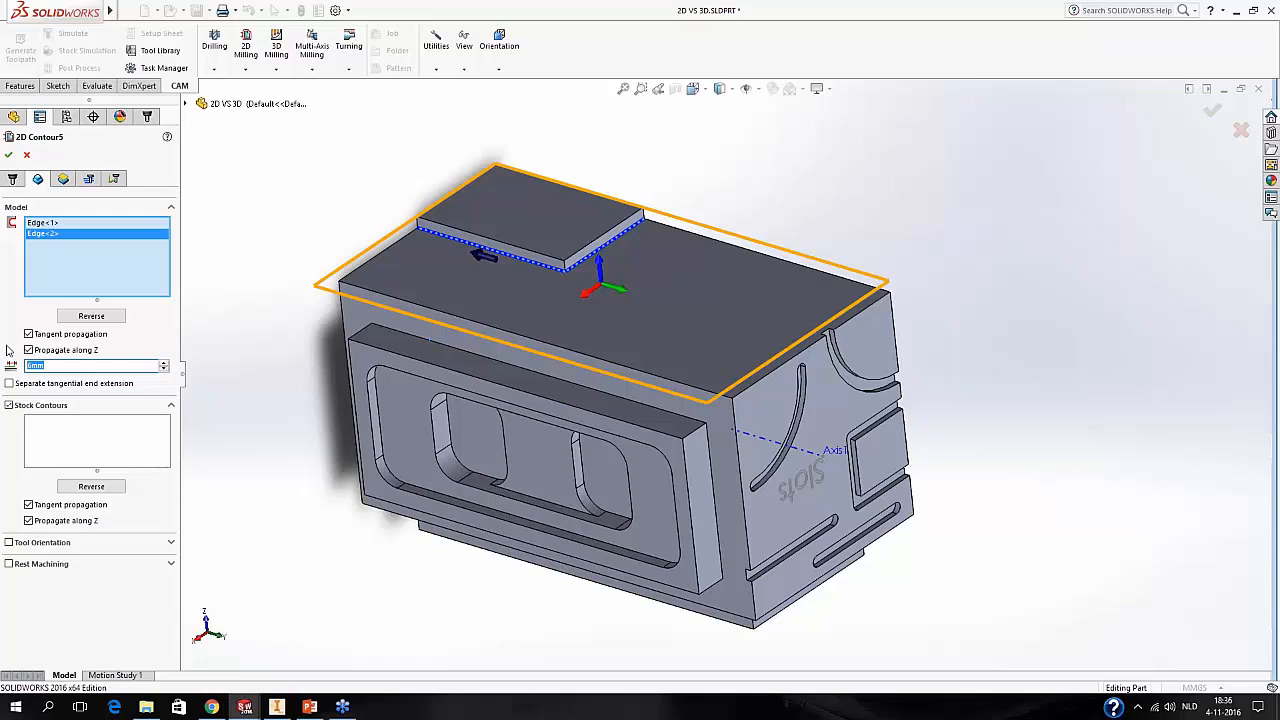
type("0")
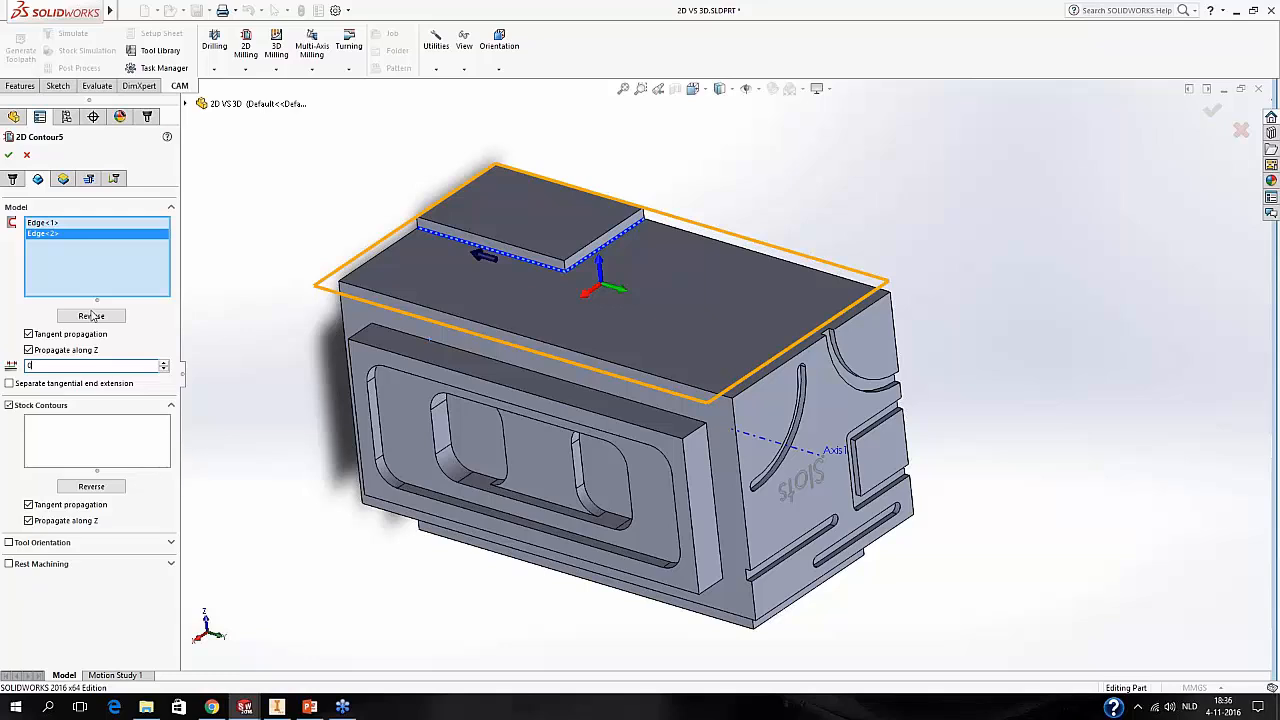
Extend the duplicate contour's stock-trimmed passes by 10 mm at their ends and regenerate its toolpath.
left_click(89, 178)
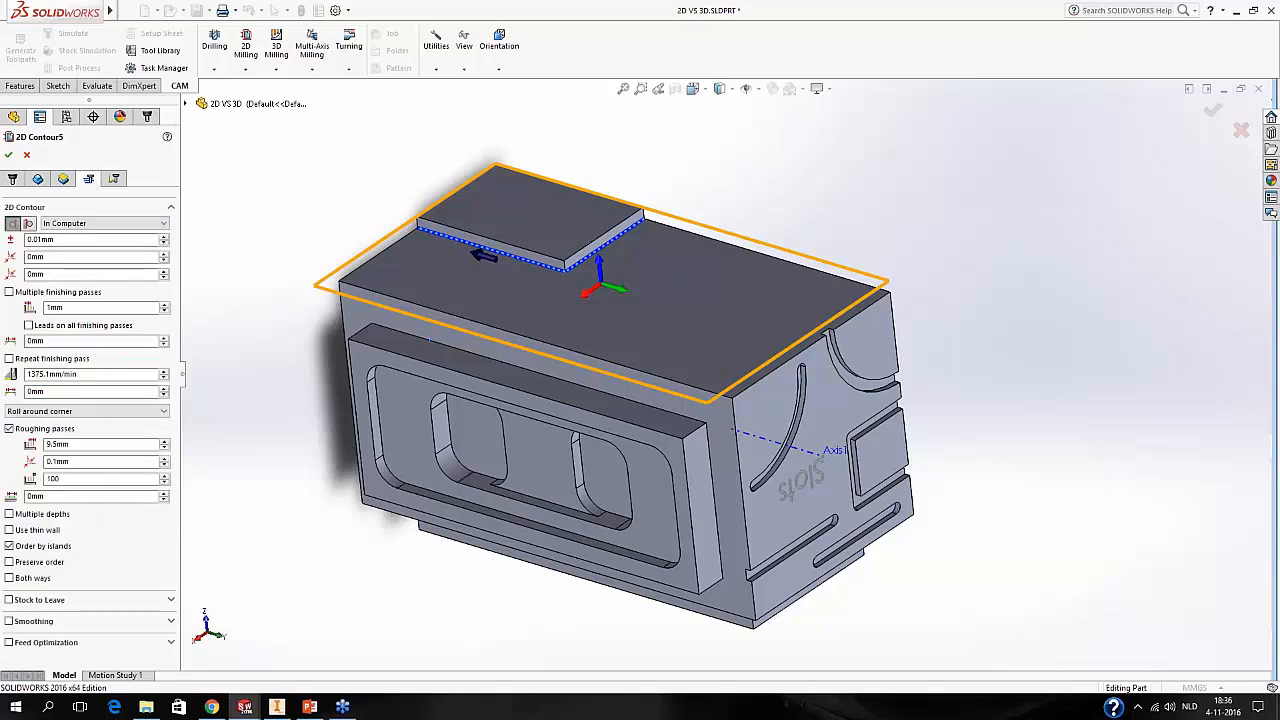
left_click(24, 496)
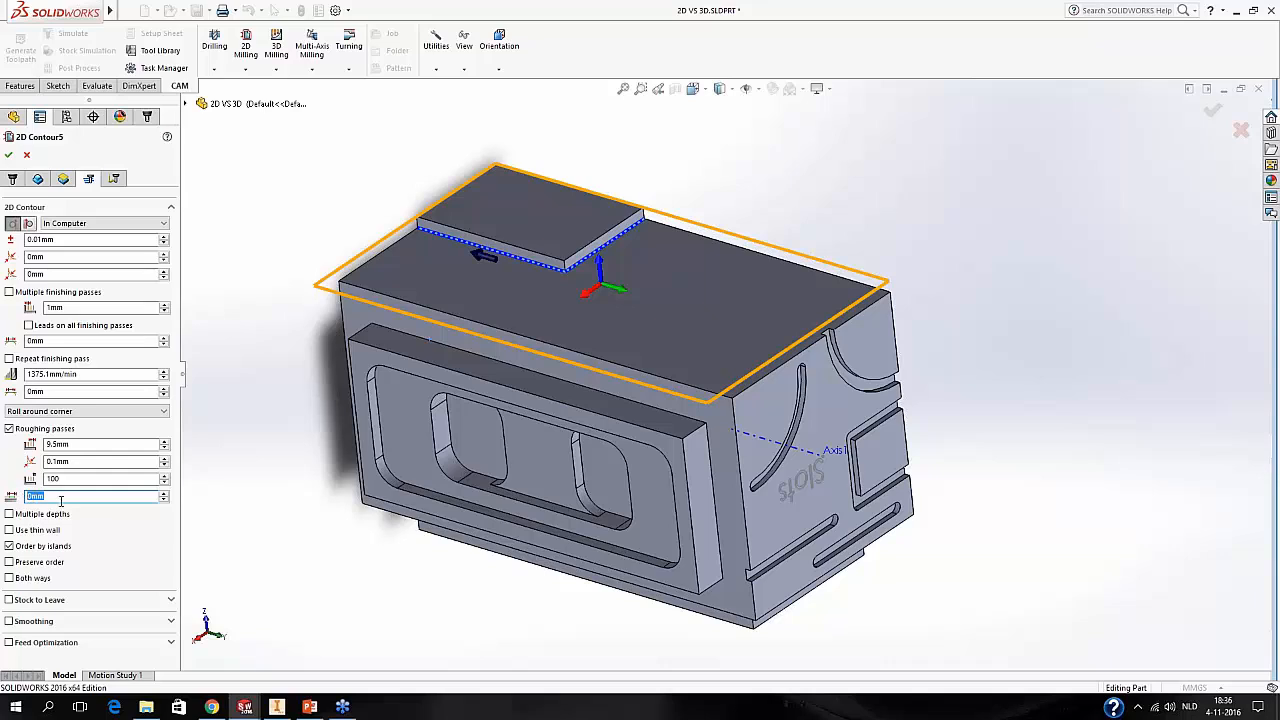
type("10")
left_click(8, 156)
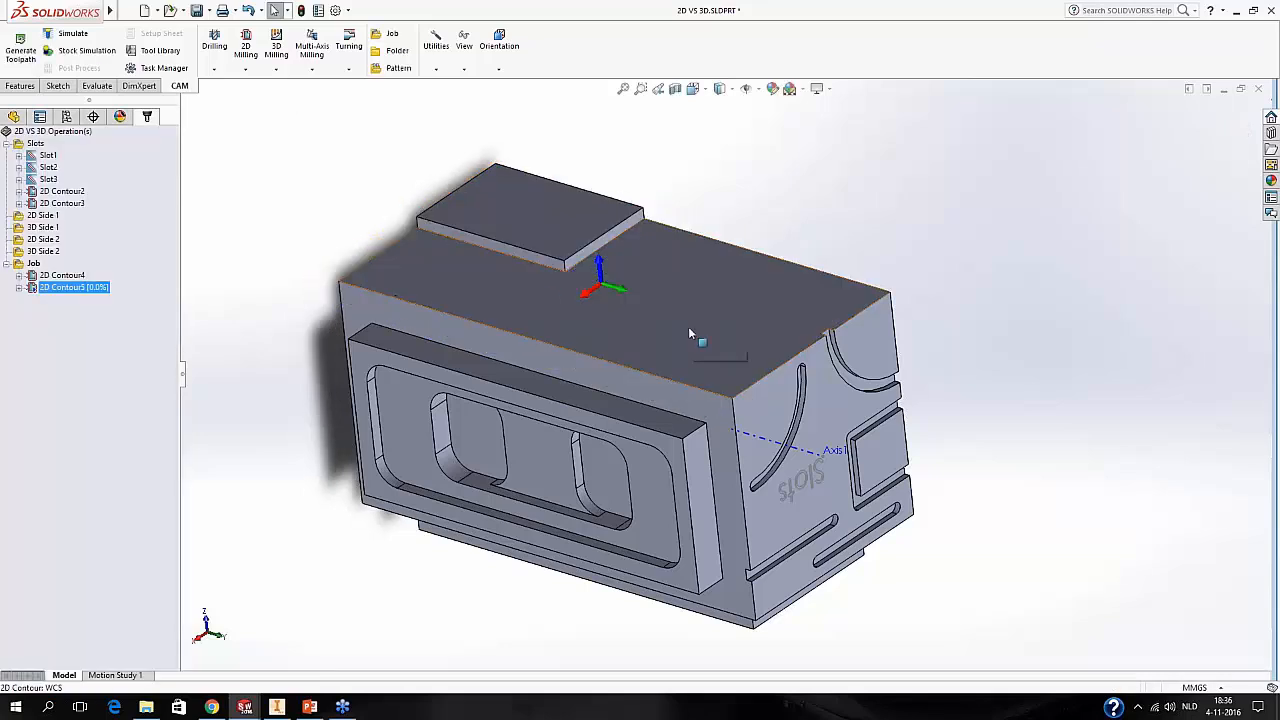
Compare the toolpaths of 2D Contour4 and 2D Contour5, examining how far the passes run beyond the stock.
middle_click_drag(800, 420, 769, 387)
scroll(771, 384, "down", 2)
left_click(78, 279)
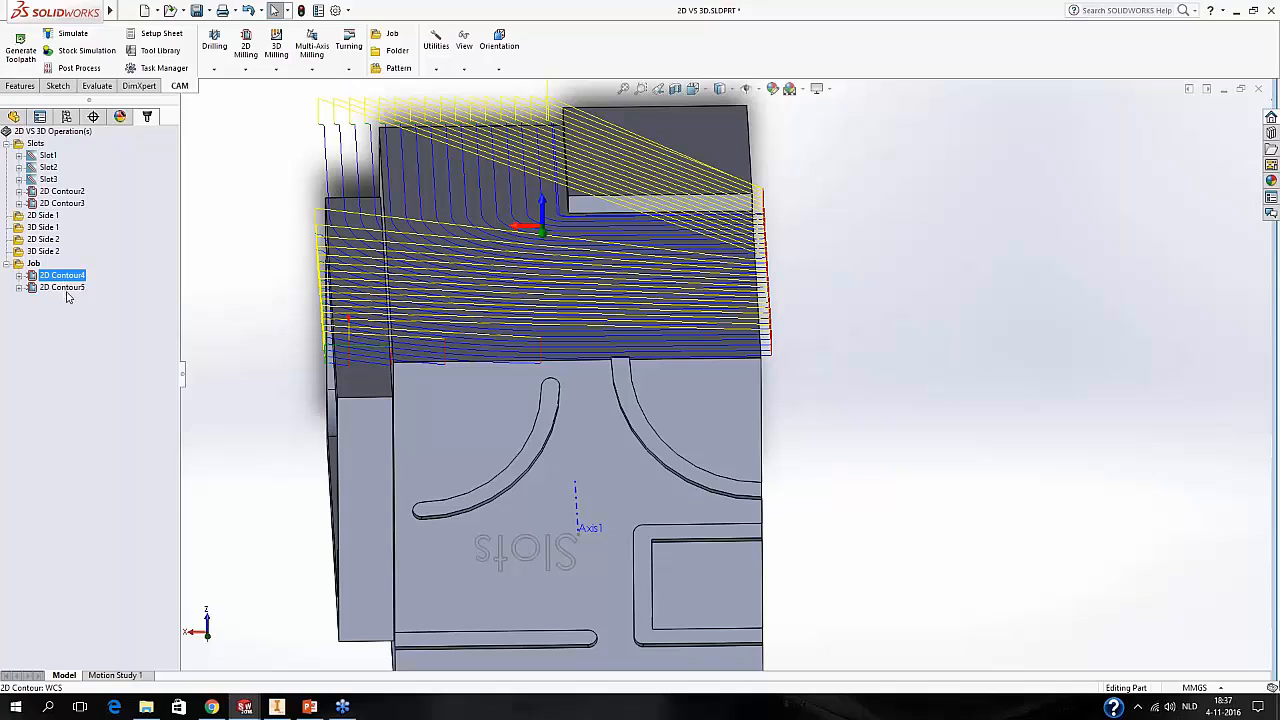
left_click(66, 288)
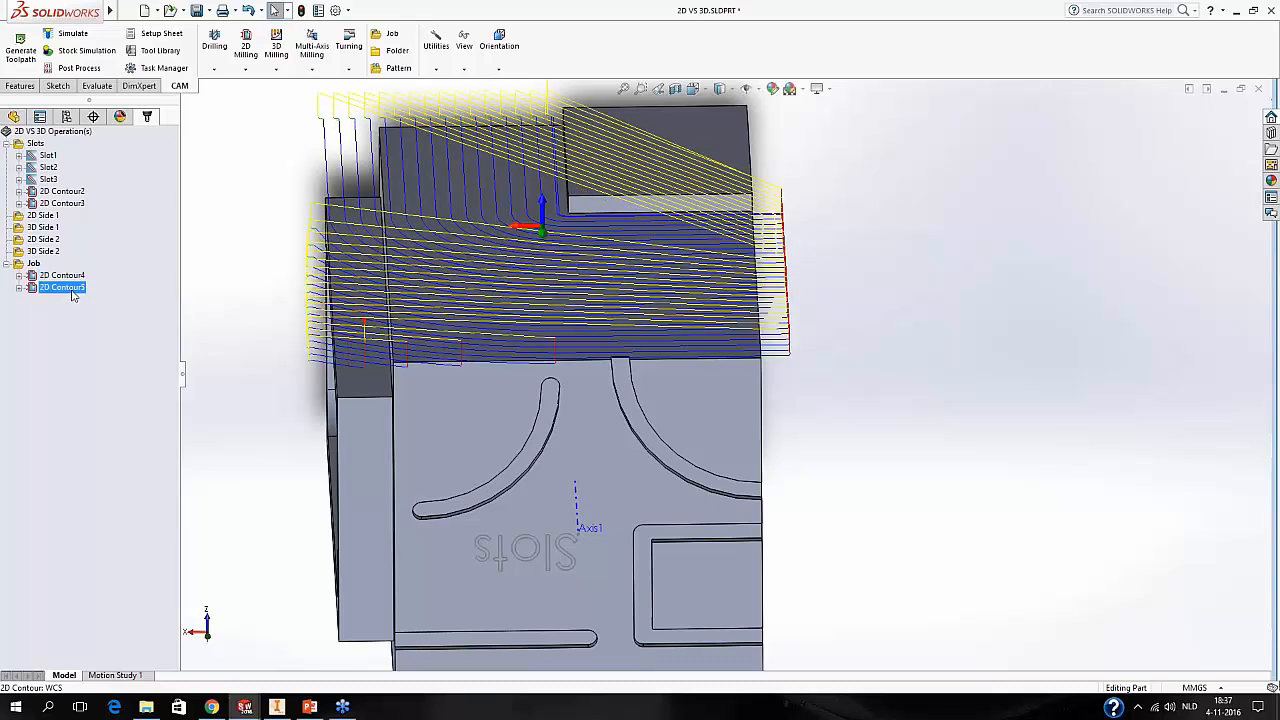
middle_click_drag(466, 403, 512, 436)
scroll(518, 332, "up", 2)
middle_click_drag(518, 332, 531, 251)
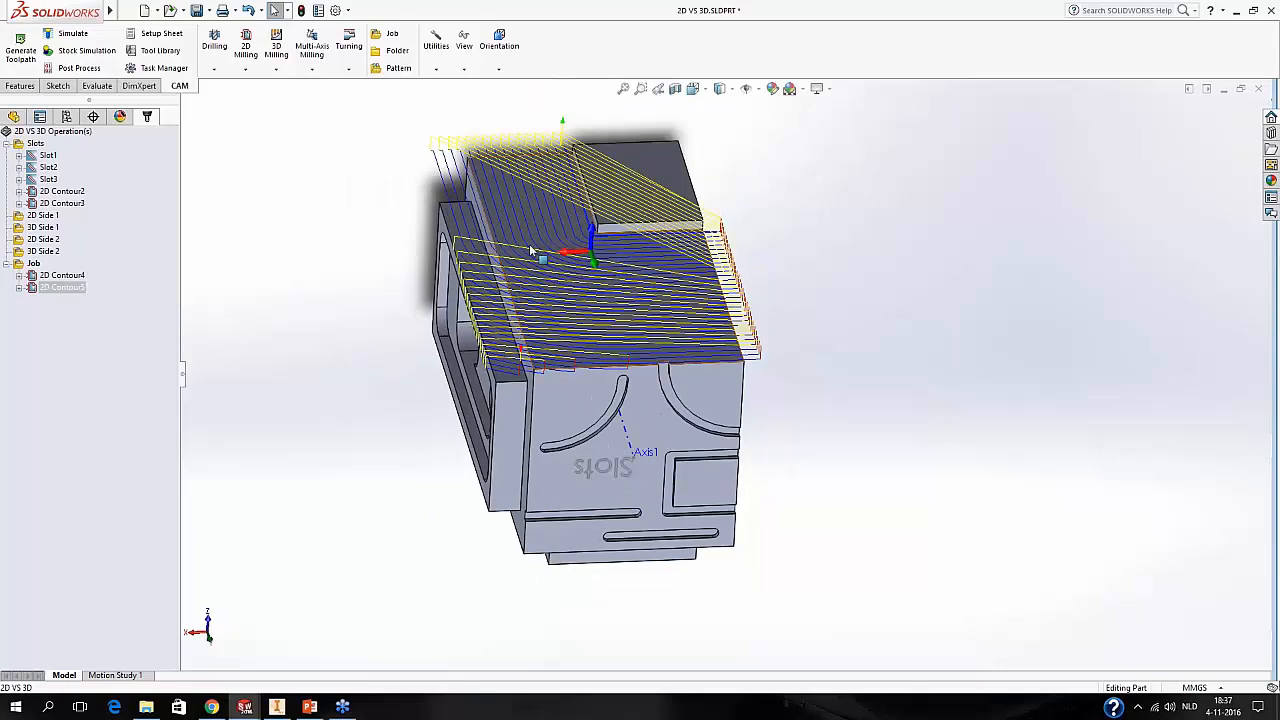
mouse_move(425, 251)
middle_mouse_down()
mouse_move(476, 242)
mouse_move(410, 248)
middle_mouse_up()
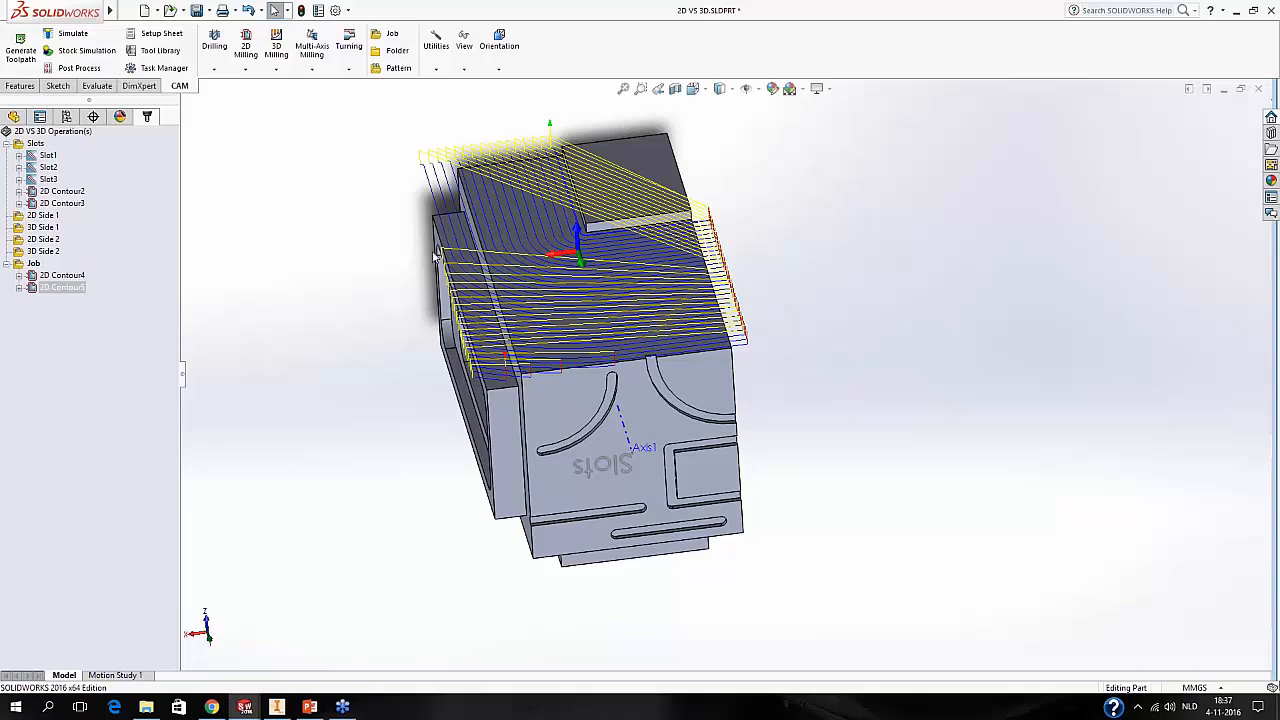
middle_click_drag(423, 323, 510, 319)
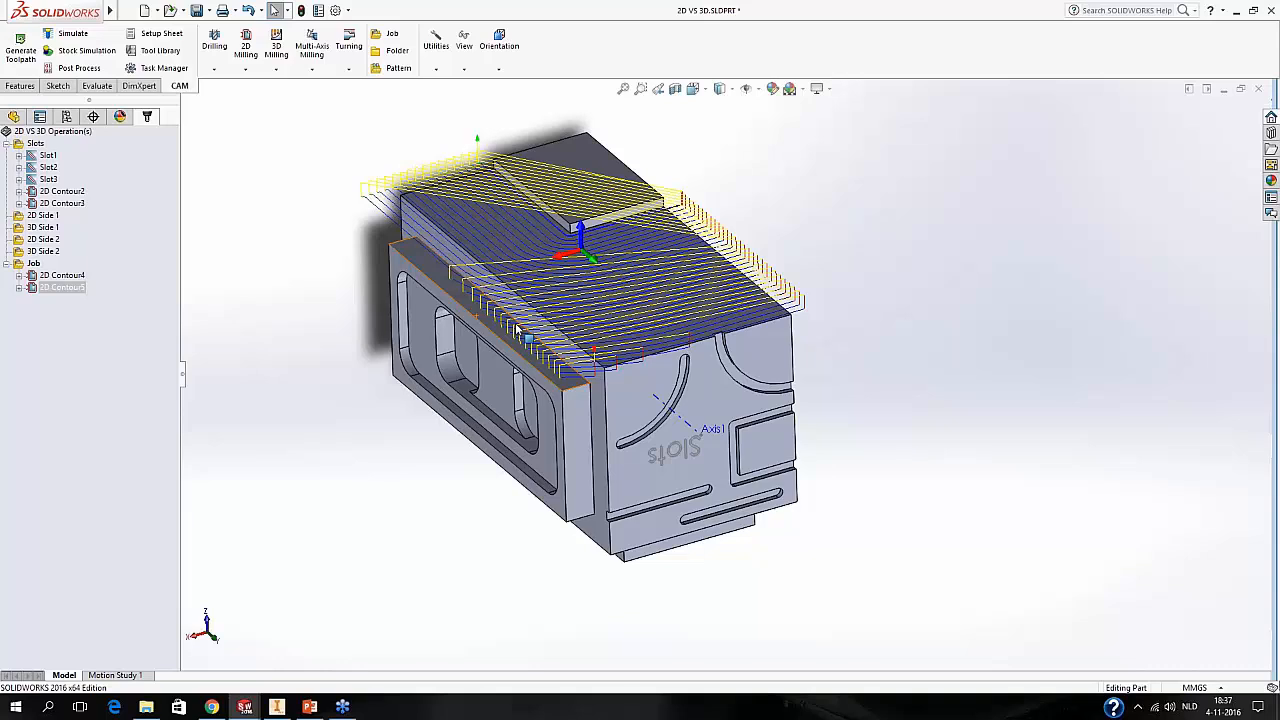
middle_click_drag(491, 543, 578, 382)
Show the "3D vs 2D" slide in PowerPoint and return to the 2D VS 3D part in SOLIDWORKS.
left_click(310, 707)
left_click(114, 622)
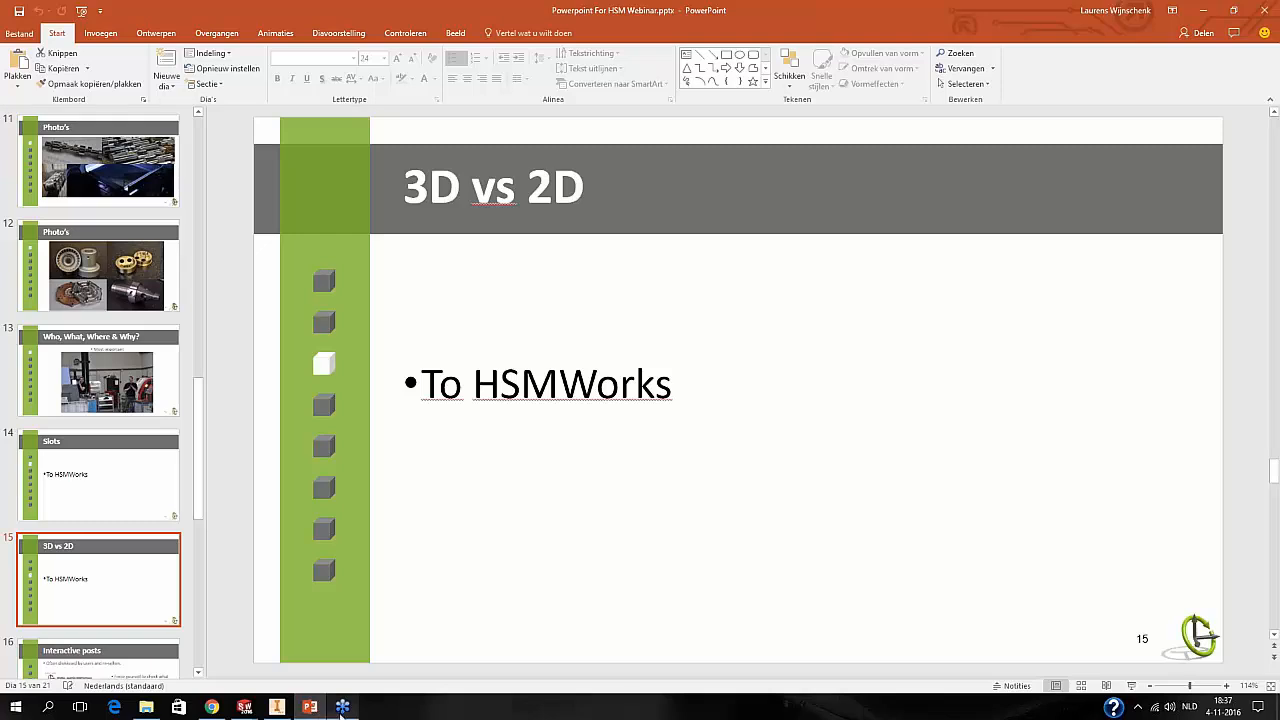
mouse_move(242, 708)
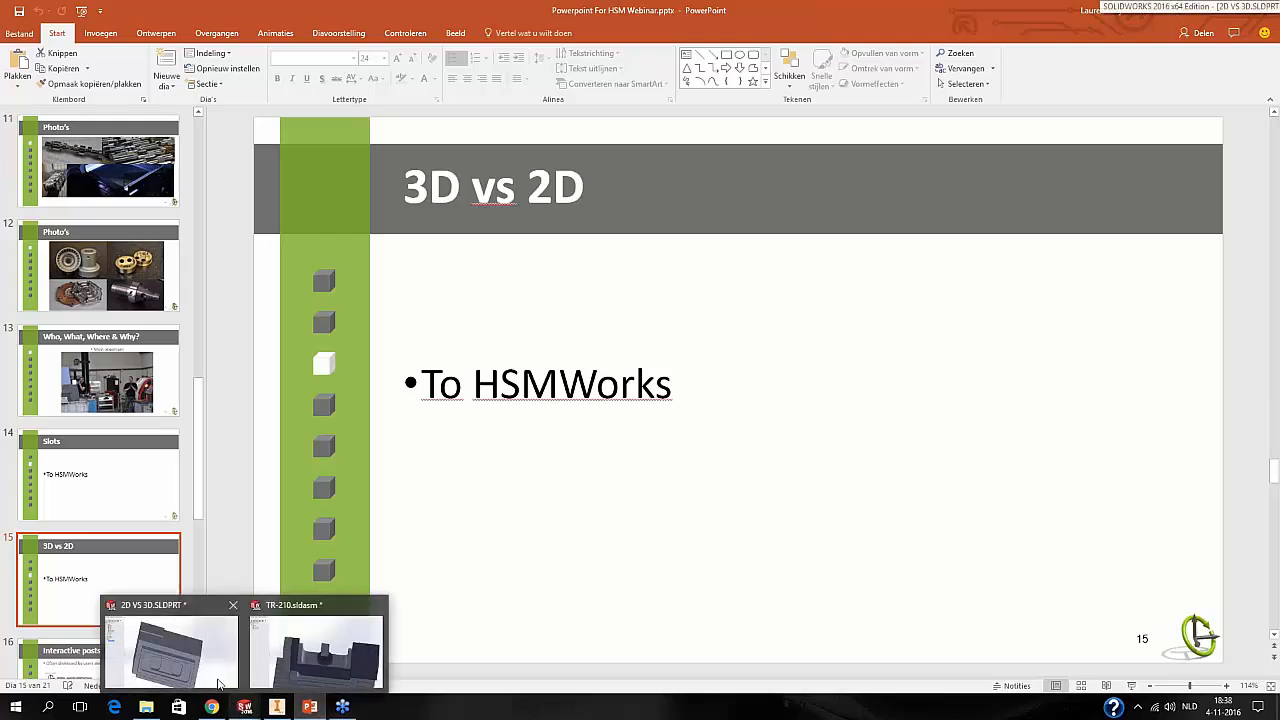
left_click(216, 678)
Move the Job folder up in the operation tree to directly below the Slots folder.
middle_click_drag(545, 560, 580, 168)
left_click_drag(34, 264, 33, 221)
key("alt+Up")
Make the 2D Side 1 folder the default folder for new operations.
left_click(42, 251)
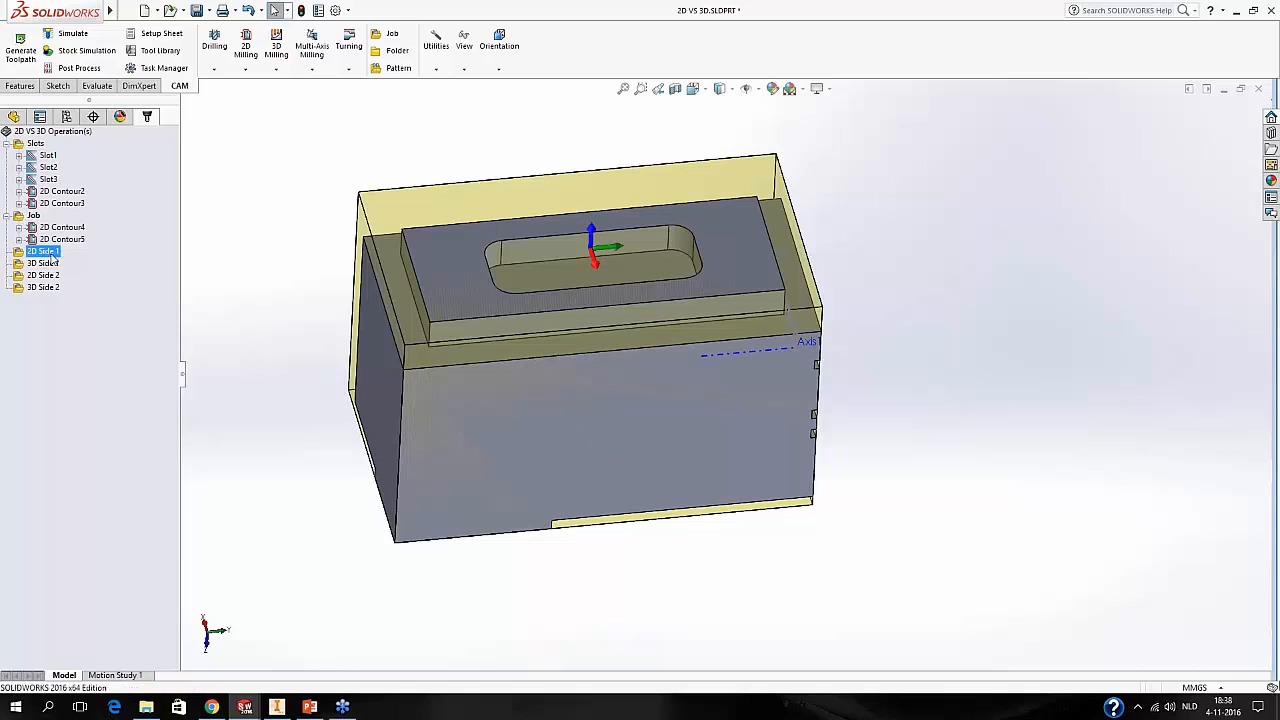
right_click(50, 252)
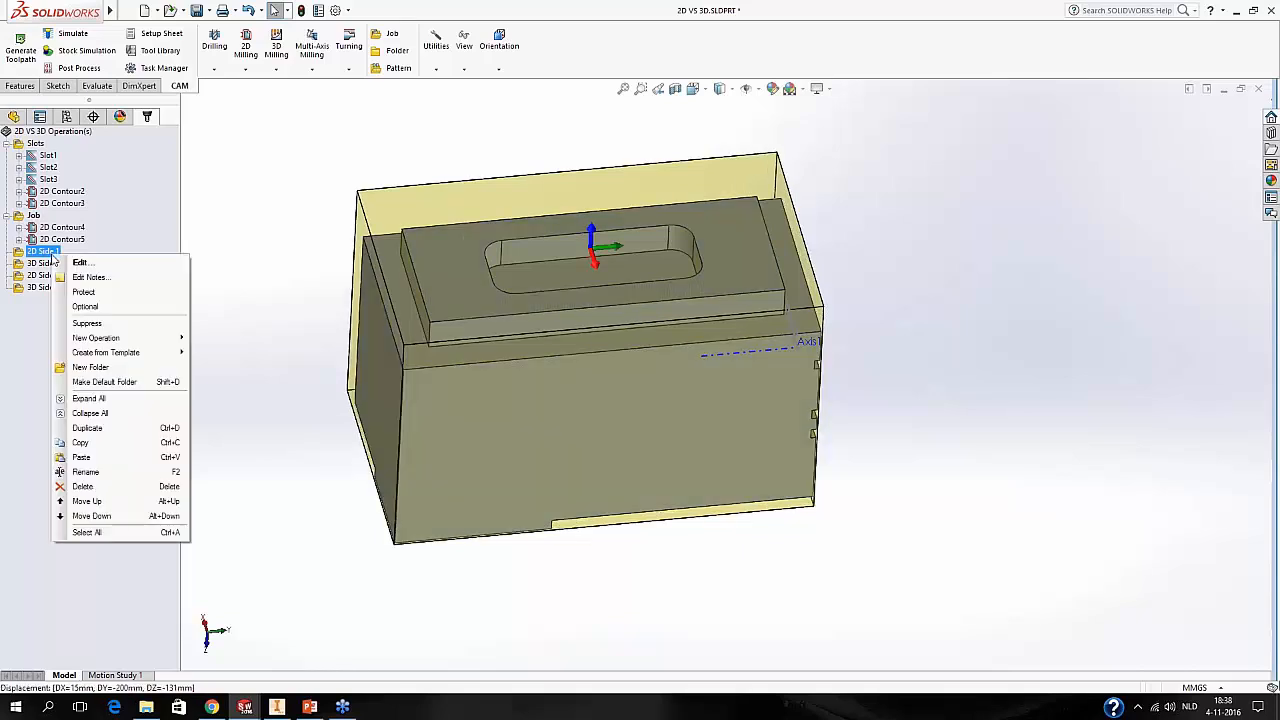
left_click(127, 386)
left_click(82, 299)
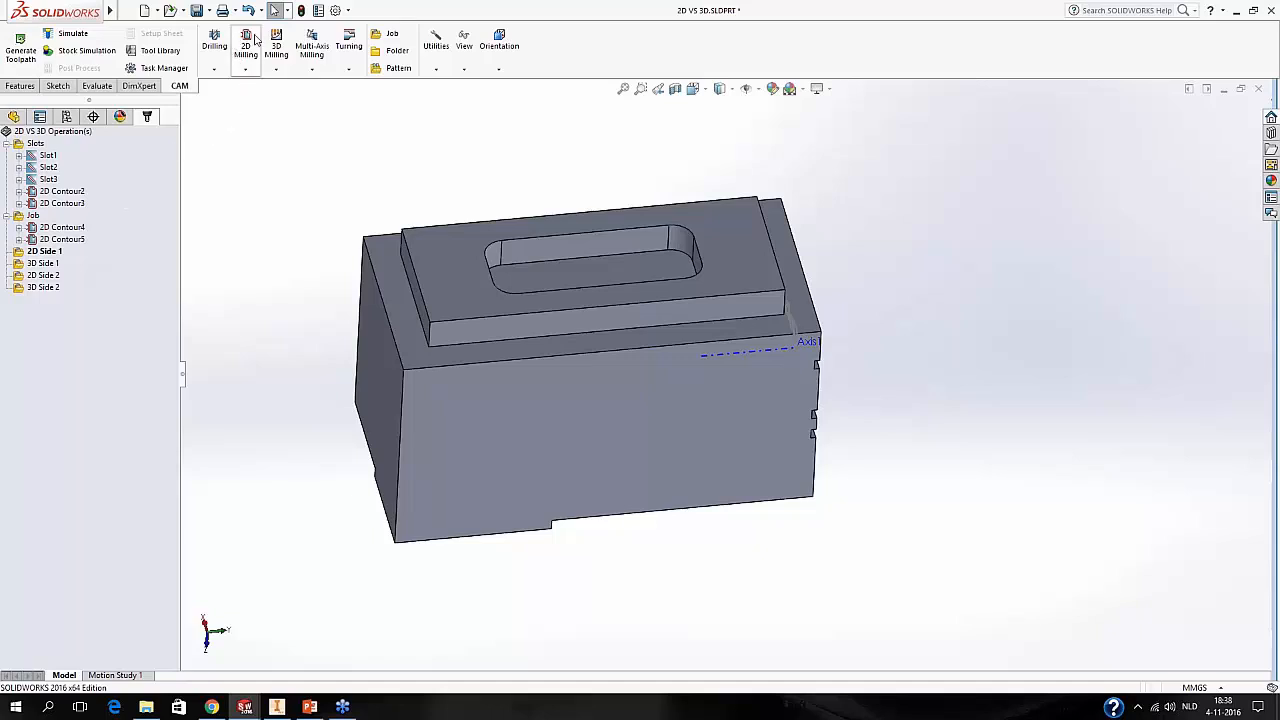
Add a Face milling operation to the 2D Side 1 folder.
middle_click_drag(423, 191, 546, 244)
left_click(546, 244)
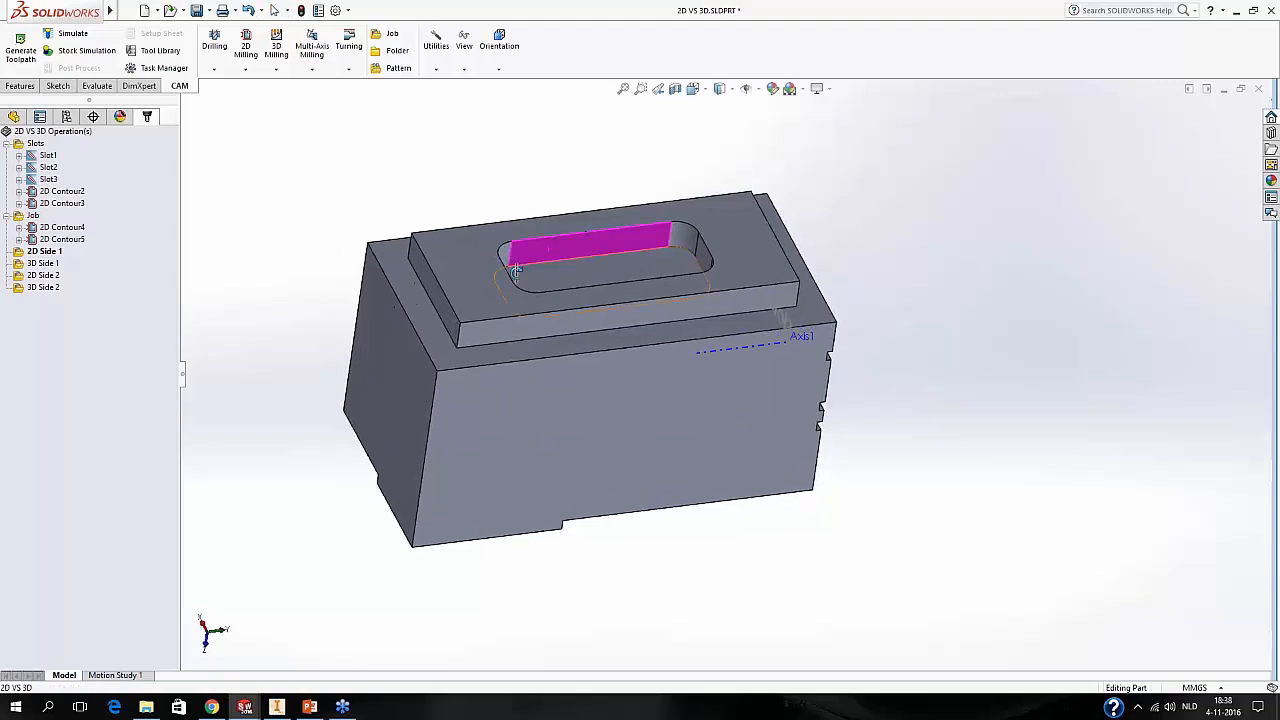
left_click(40, 252)
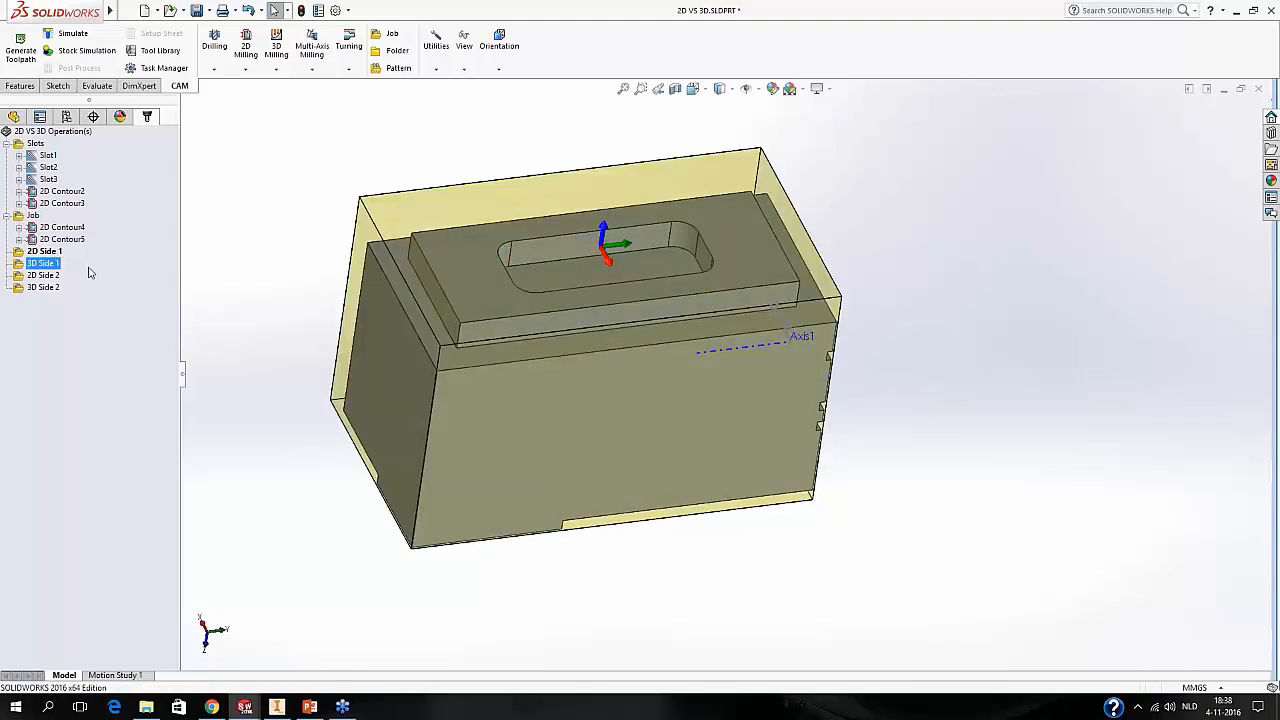
middle_click_drag(320, 324, 255, 200)
left_click(246, 45)
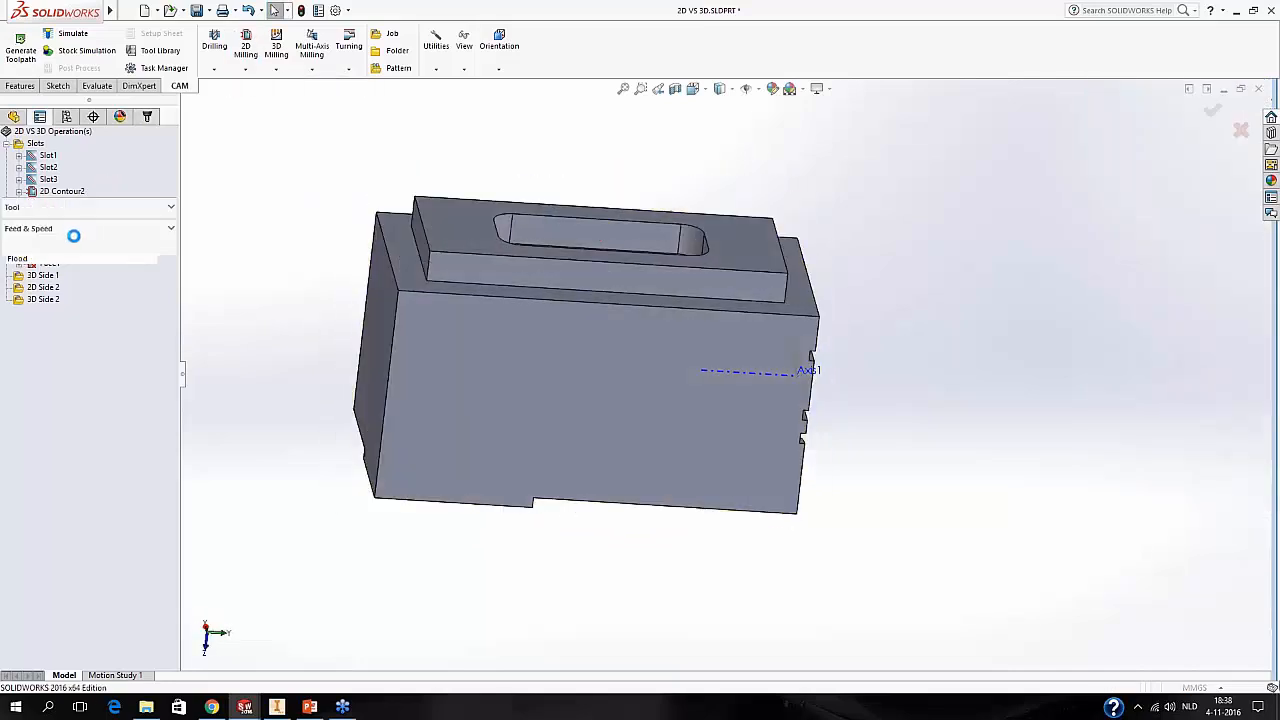
Assign the Ø25 mm flat endmill from the Metric - Stainless Steel library to the Face operation and generate its toolpath.
left_click(77, 225)
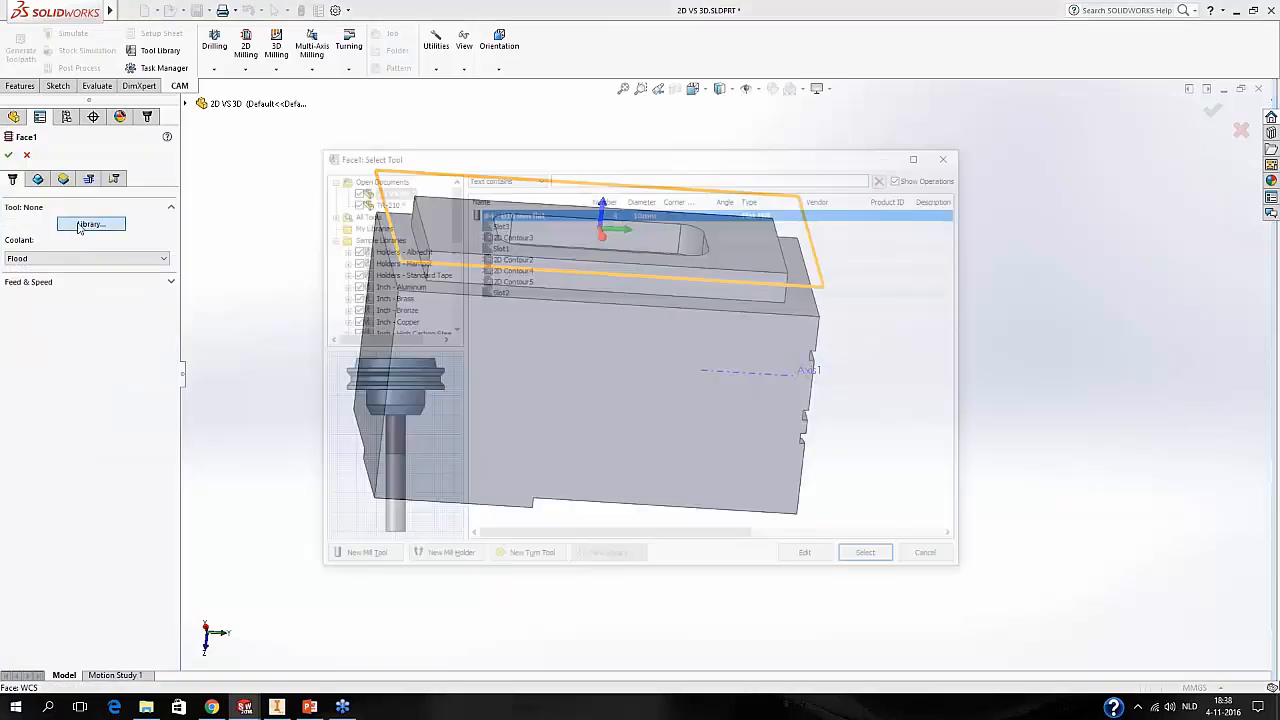
scroll(402, 293, "down", 3)
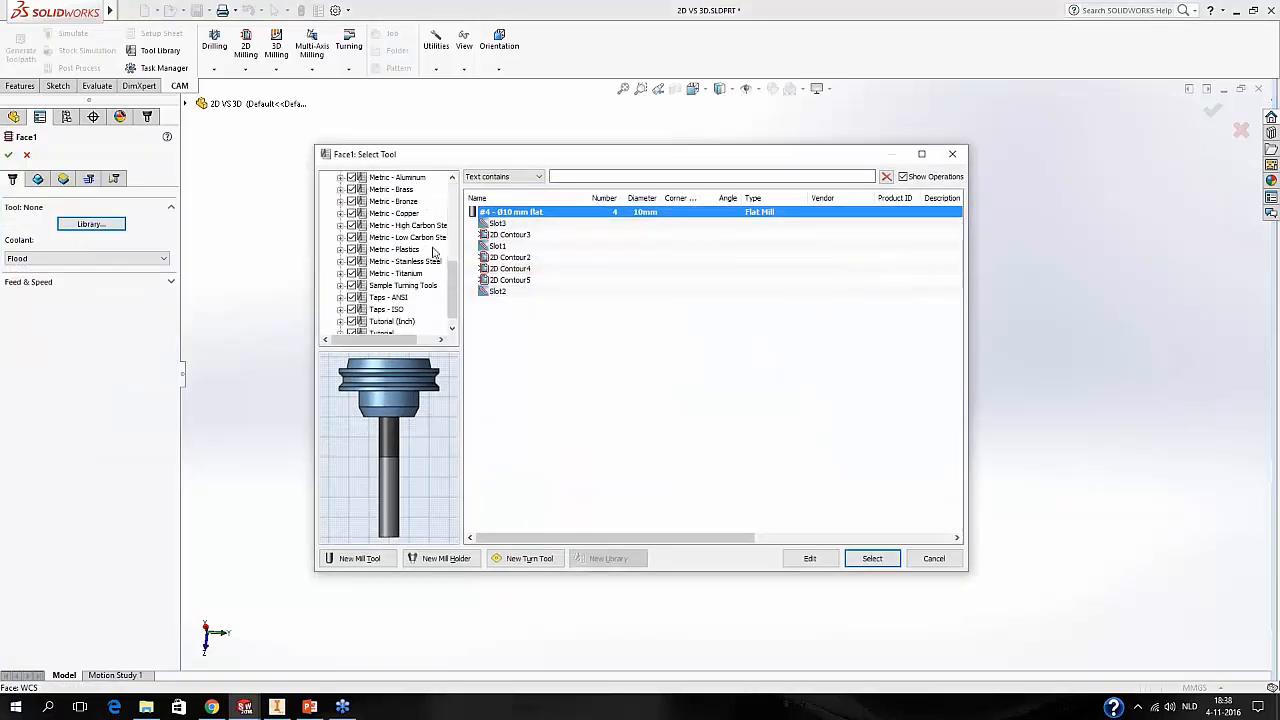
left_click(405, 261)
scroll(560, 380, "down", 10)
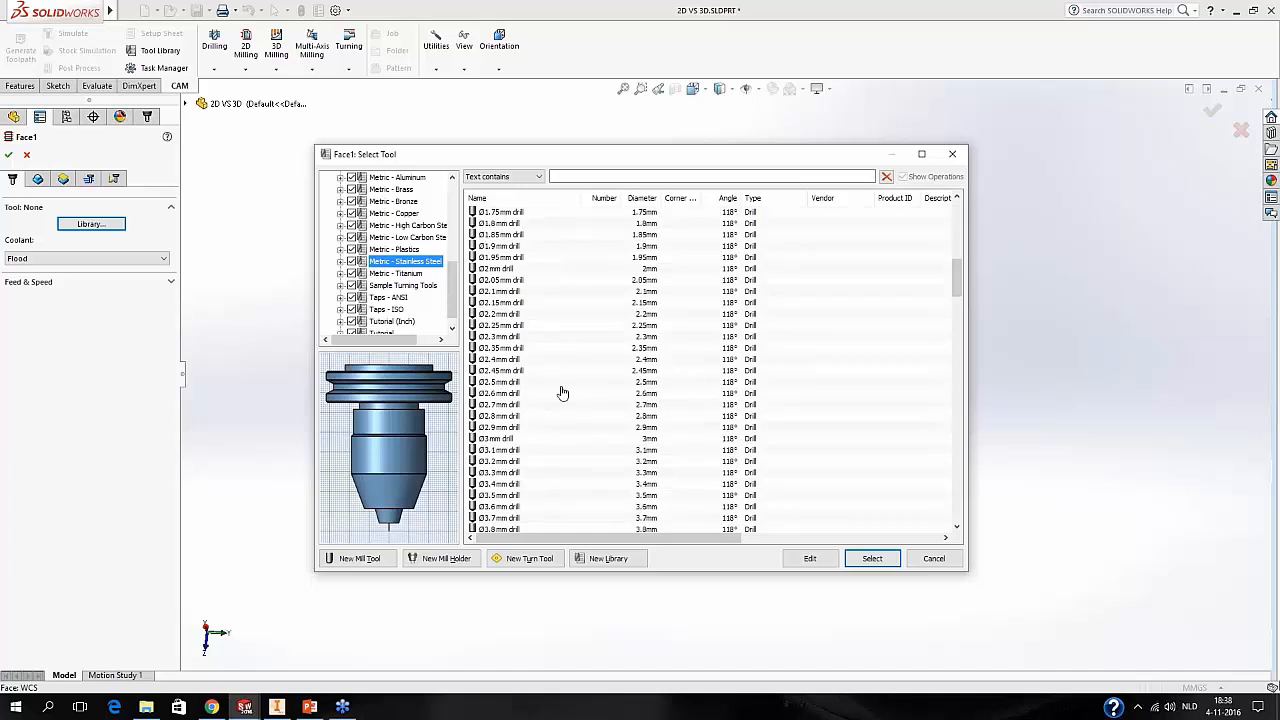
scroll(577, 383, "down", 10)
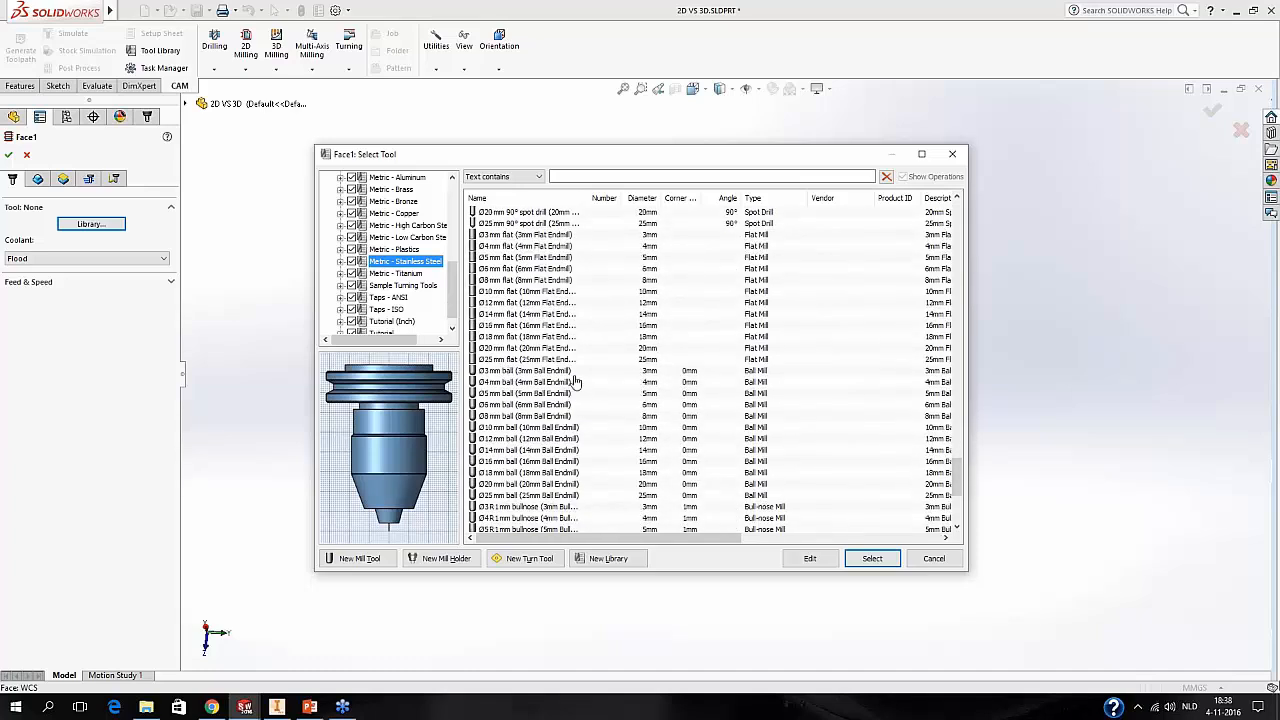
scroll(553, 388, "down", 6)
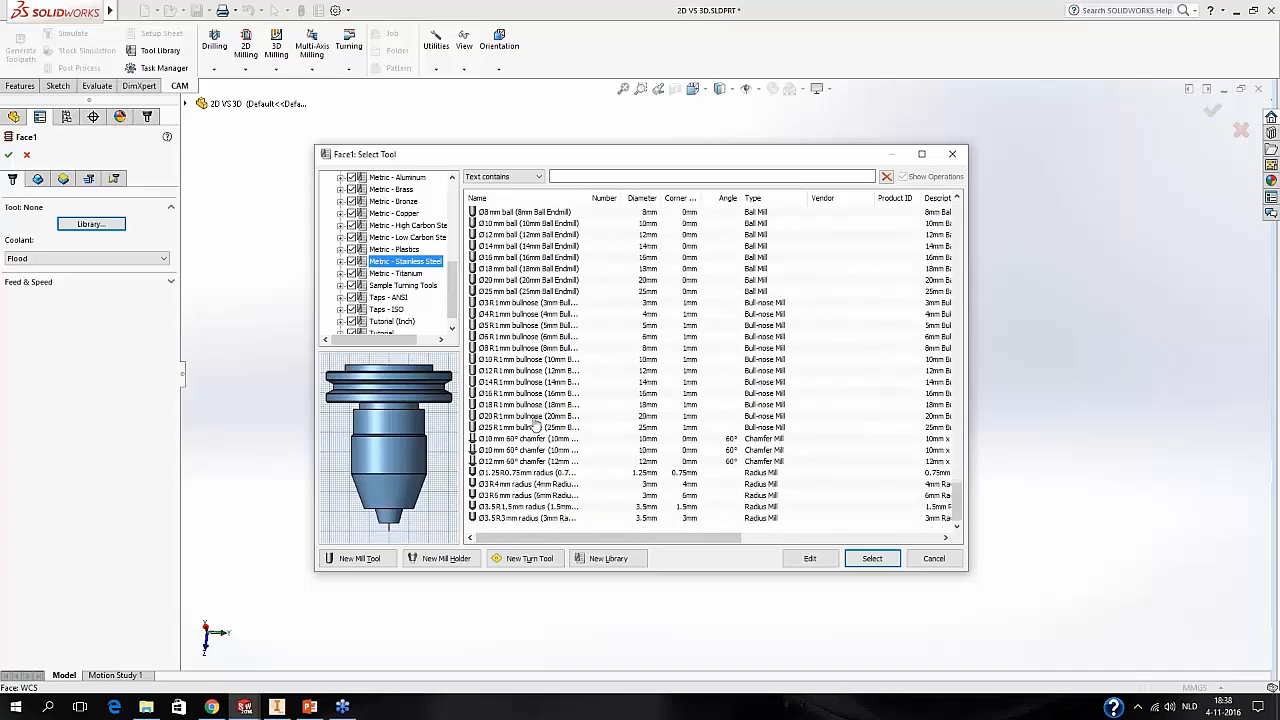
scroll(527, 446, "up", 5)
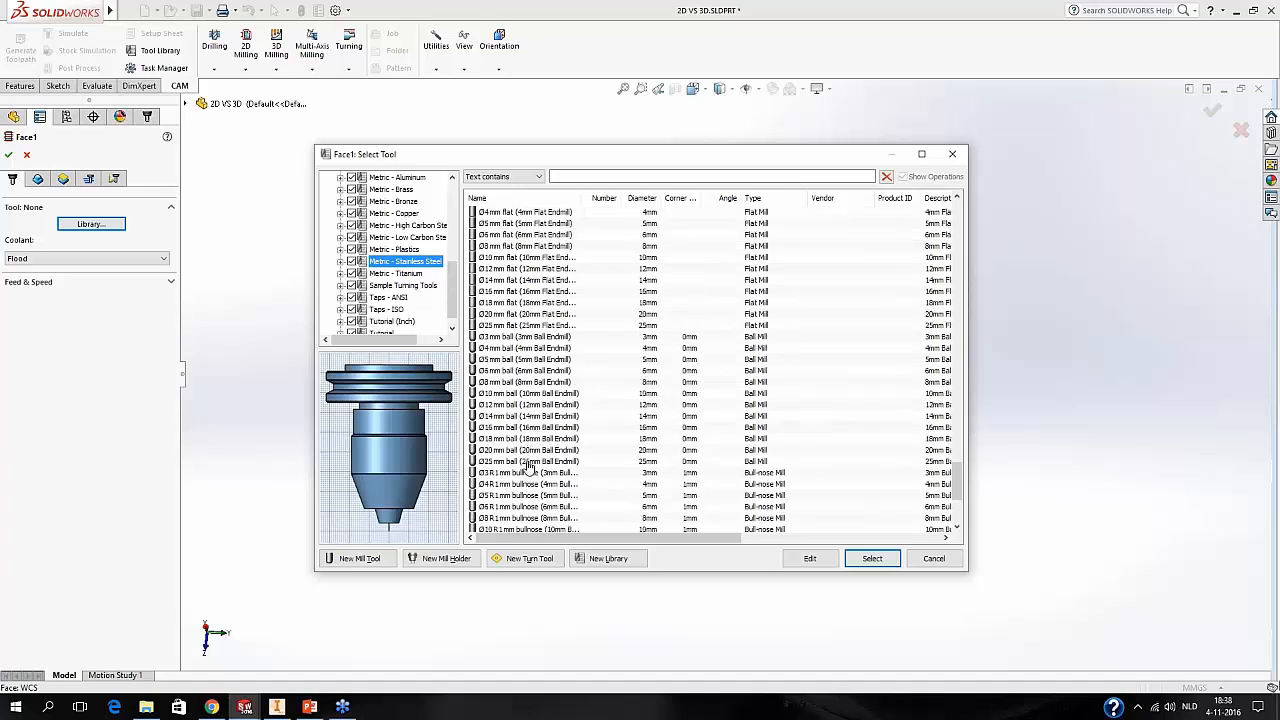
left_click(530, 462)
scroll(530, 462, "up", 4)
left_click(537, 451)
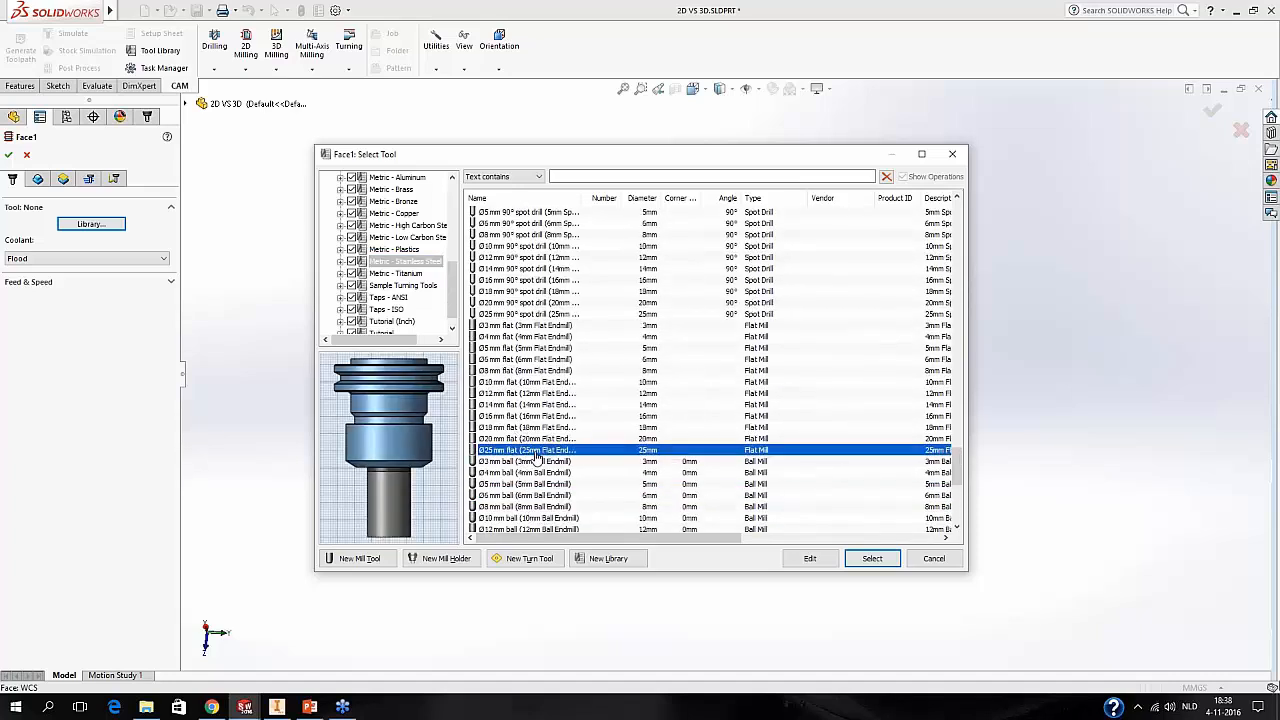
left_click(876, 563)
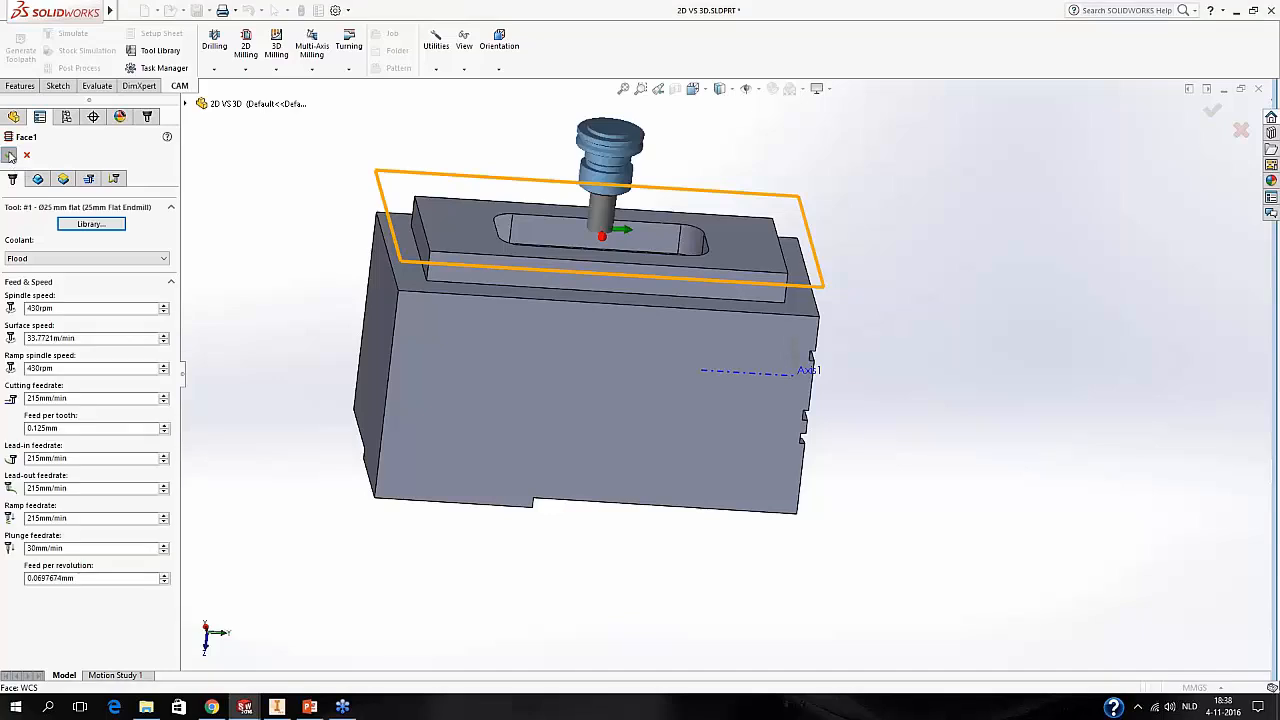
left_click(9, 155)
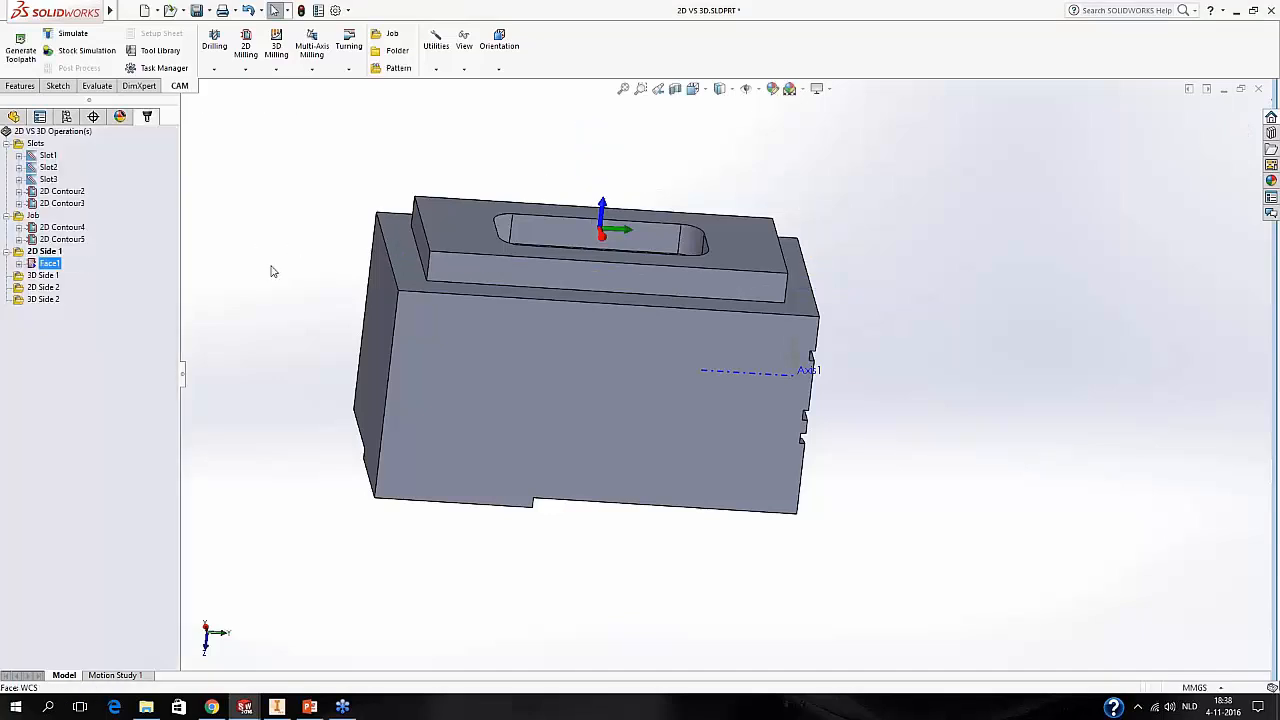
Add a 2D Adaptive Clearing operation to the 2D Side 1 folder after the facing operation.
middle_click_drag(379, 270, 300, 322)
left_click(439, 299)
left_click(298, 340)
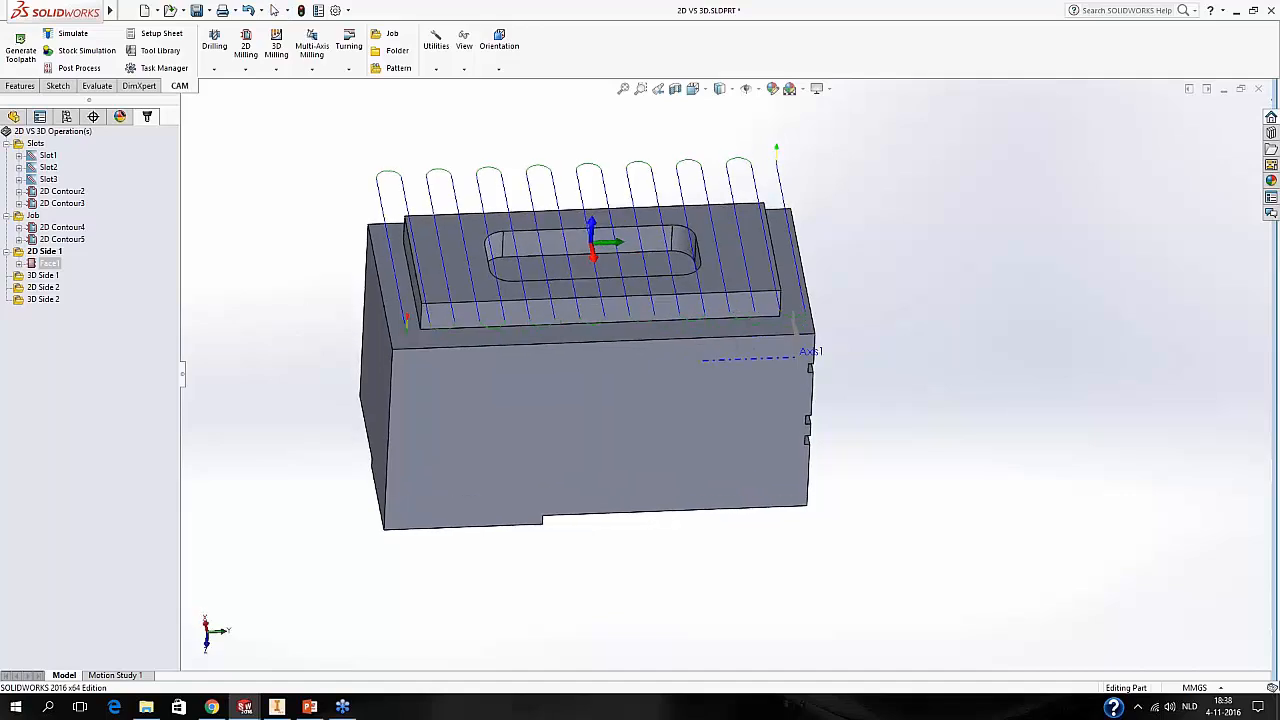
left_click(246, 68)
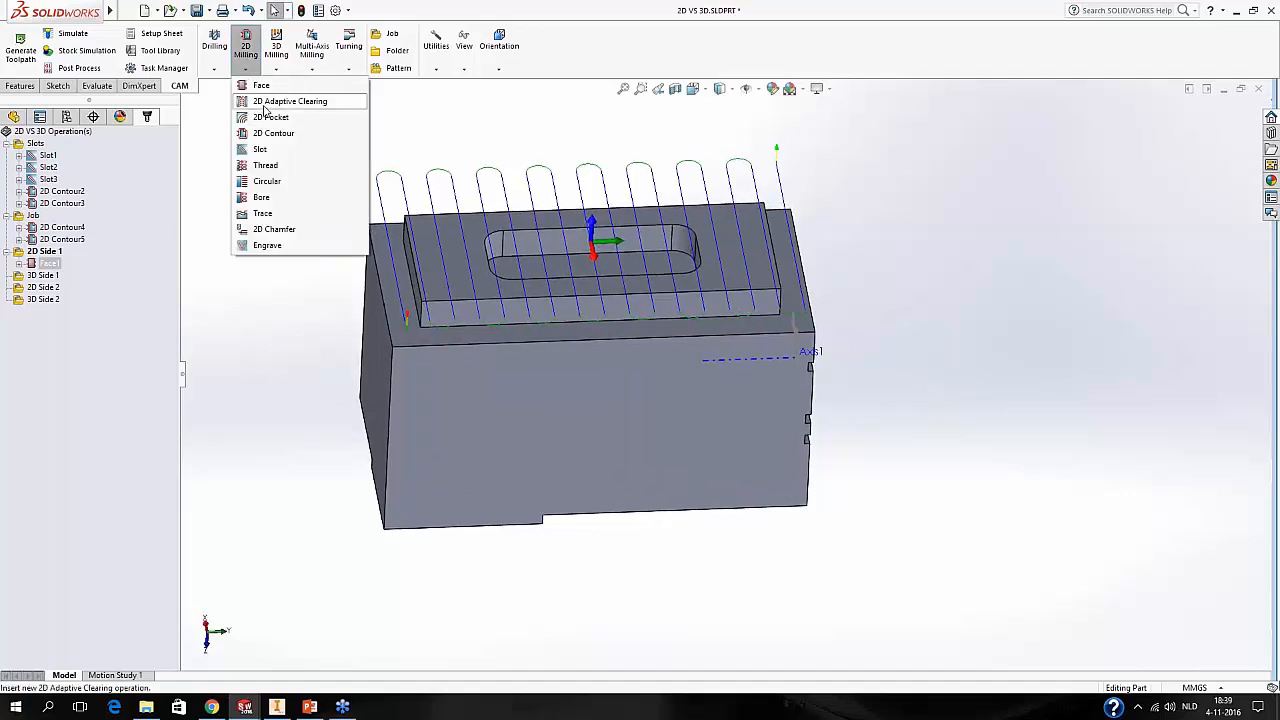
left_click(266, 104)
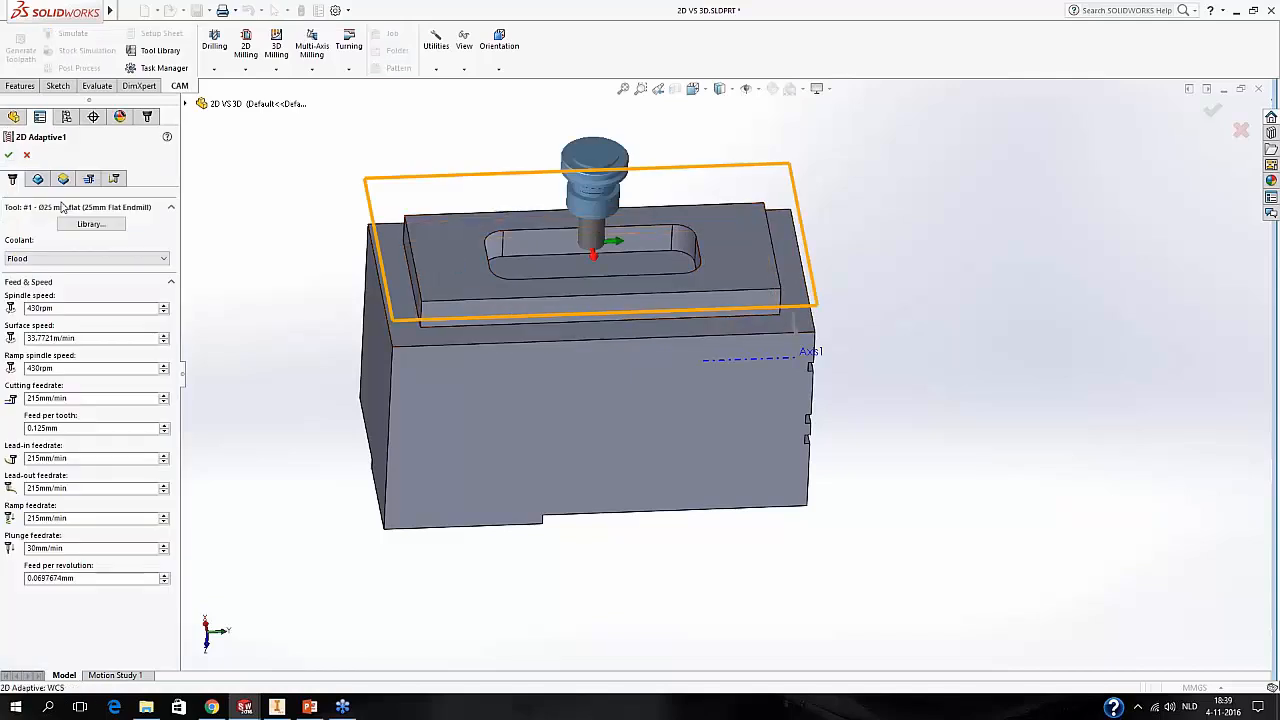
Define the adaptive clearing by the bottom edge loop of the raised block, turn off Machine cavities, and generate the toolpath.
left_click(38, 180)
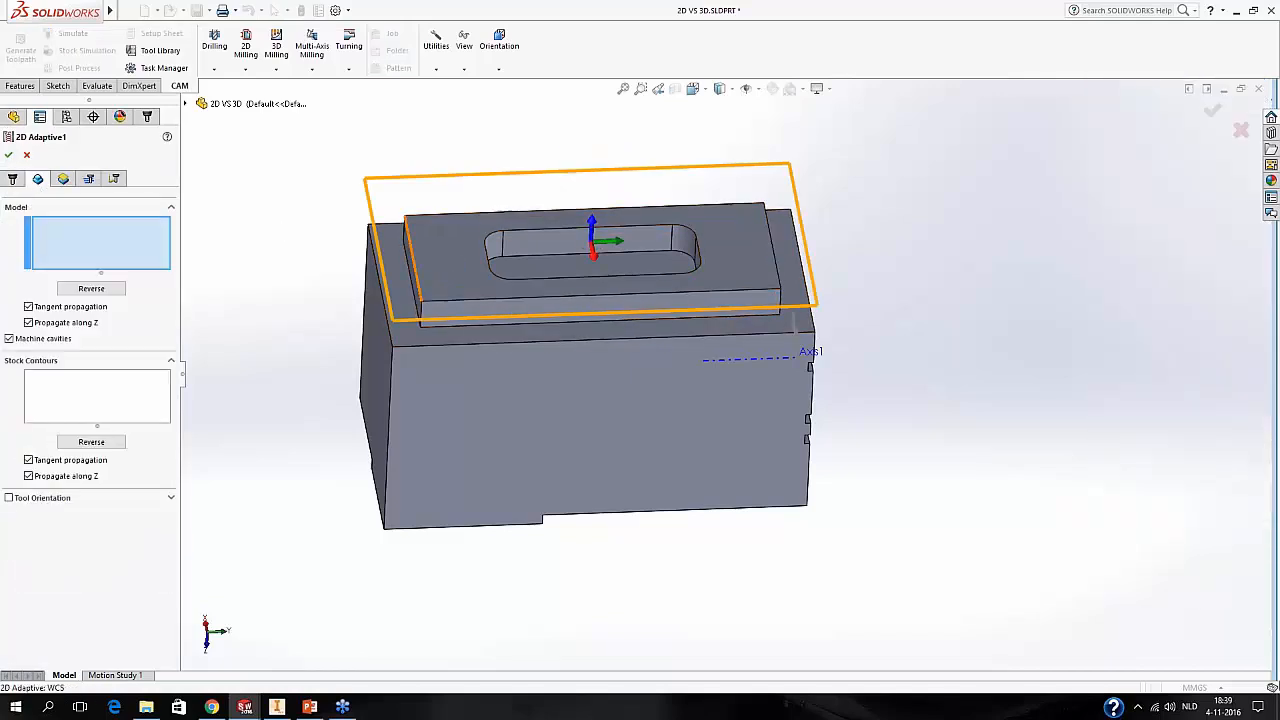
middle_click_drag(414, 323, 722, 316)
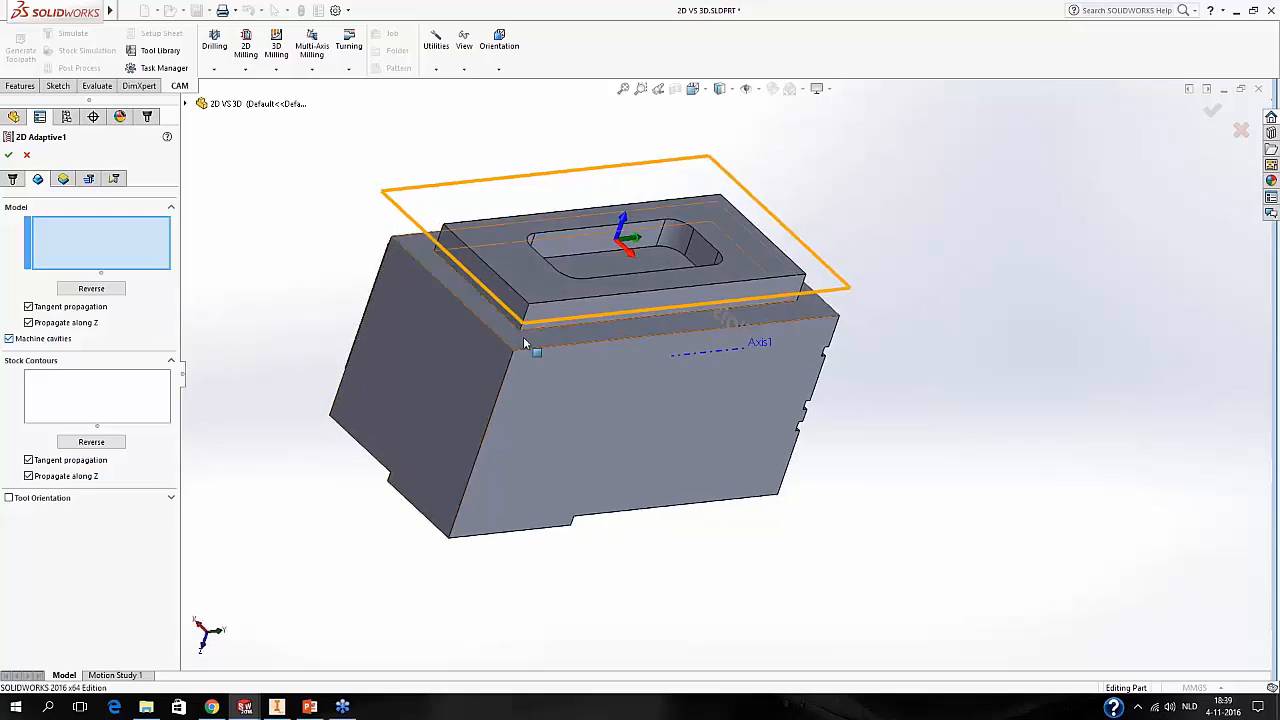
left_click(511, 324)
middle_click_drag(511, 324, 465, 441)
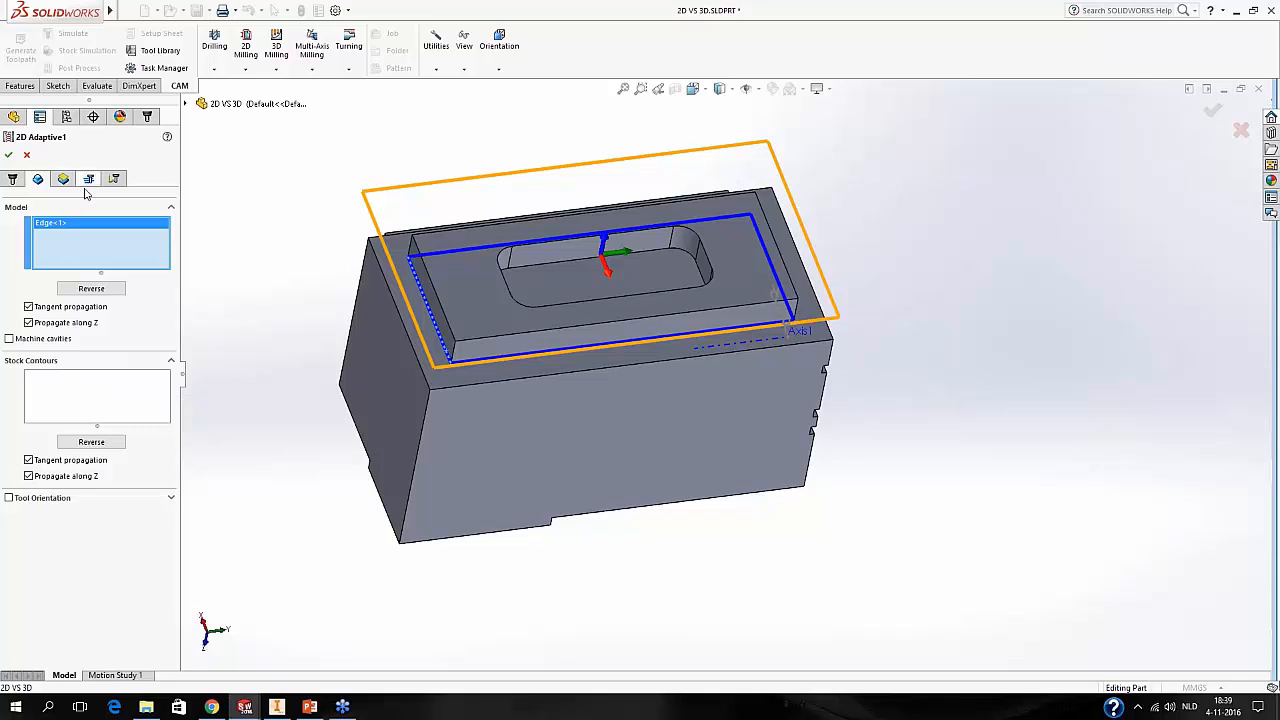
left_click(10, 178)
left_click(8, 155)
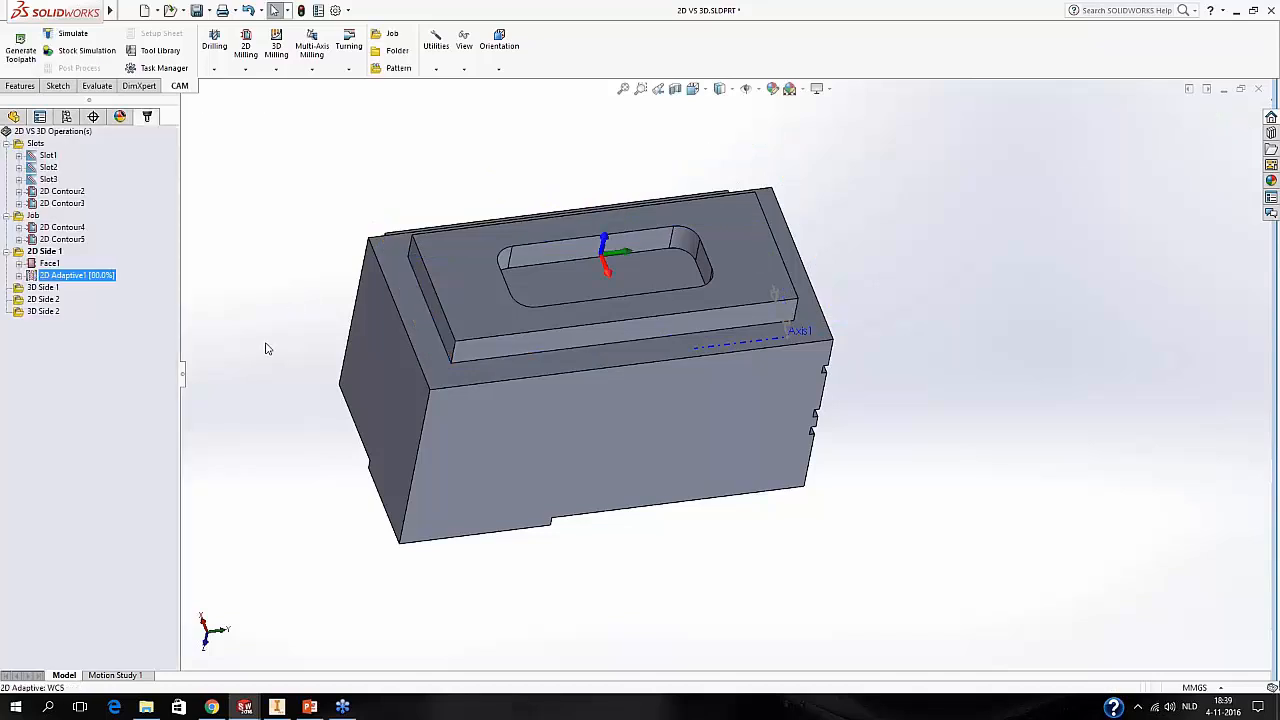
Examine the 2D adaptive toolpath around the raised block and the pocket in its upper face.
middle_click_drag(271, 363, 260, 410)
middle_click_drag(296, 454, 338, 398)
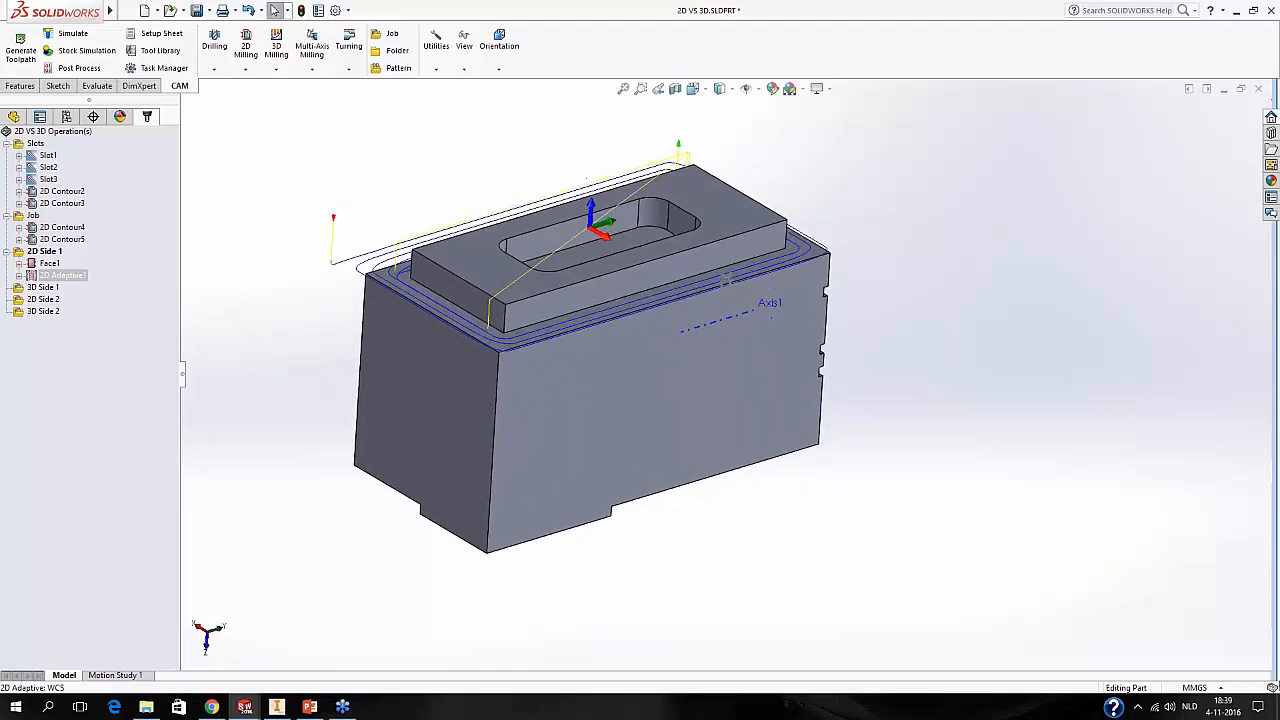
left_click(504, 325)
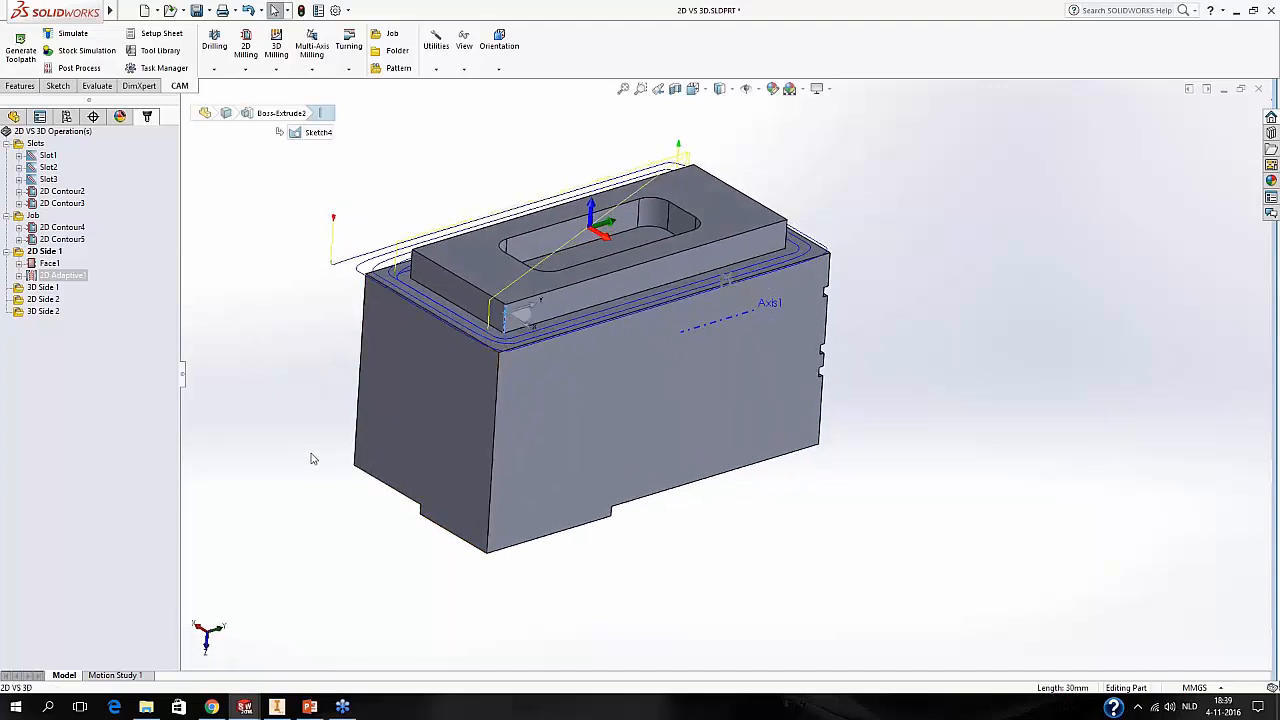
key("Escape")
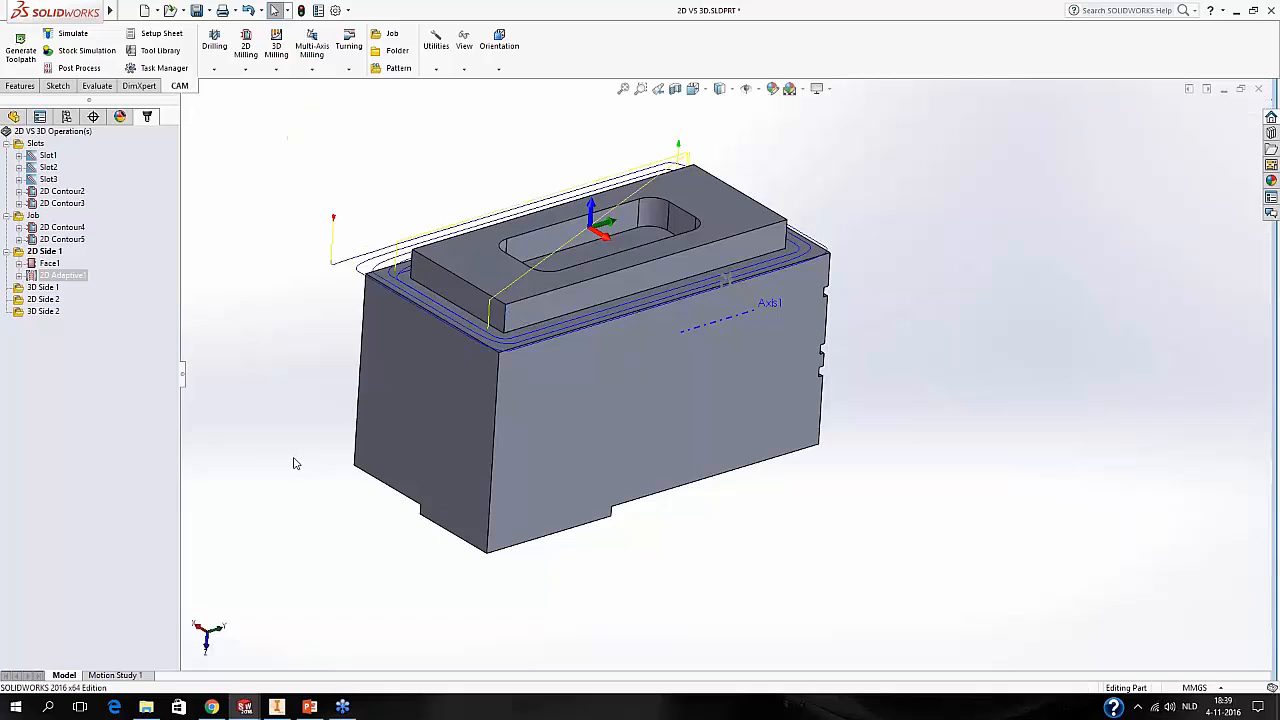
middle_click_drag(289, 463, 283, 442)
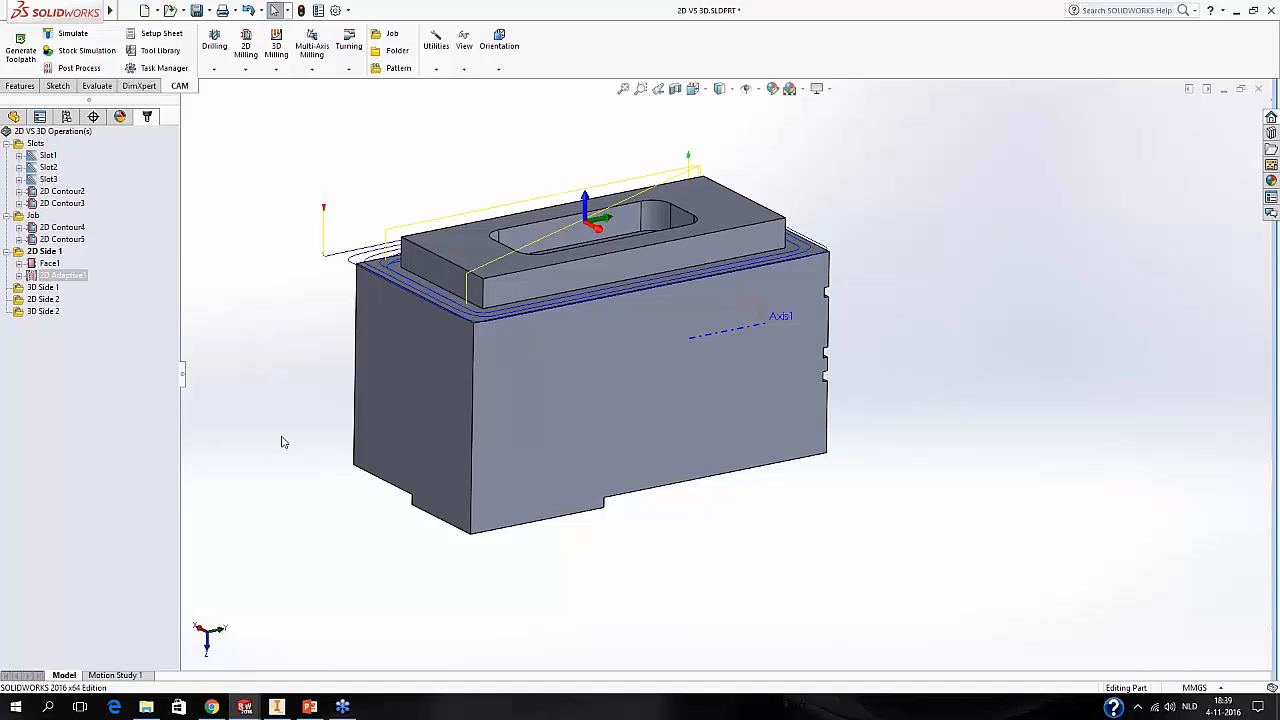
middle_click_drag(462, 389, 586, 396)
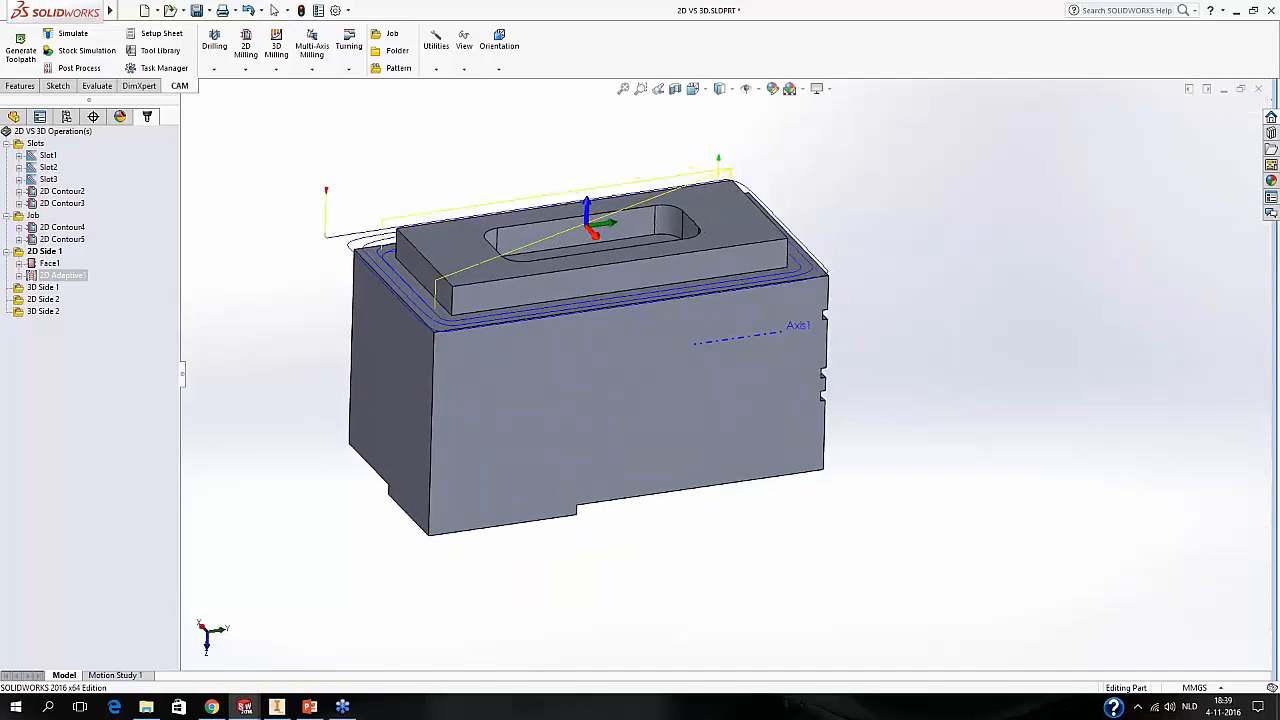
scroll(534, 336, "up", 3)
middle_click_drag(594, 266, 637, 308)
scroll(607, 356, "down", 2)
scroll(606, 354, "down", 1)
scroll(637, 308, "down", 1)
Duplicate the 2D Adaptive1 operation in the 2D Side 1 folder and open the copy for editing.
left_click(51, 264)
left_click(61, 275)
key("ctrl+c")
key("ctrl+v")
right_click(61, 288)
left_click(183, 277)
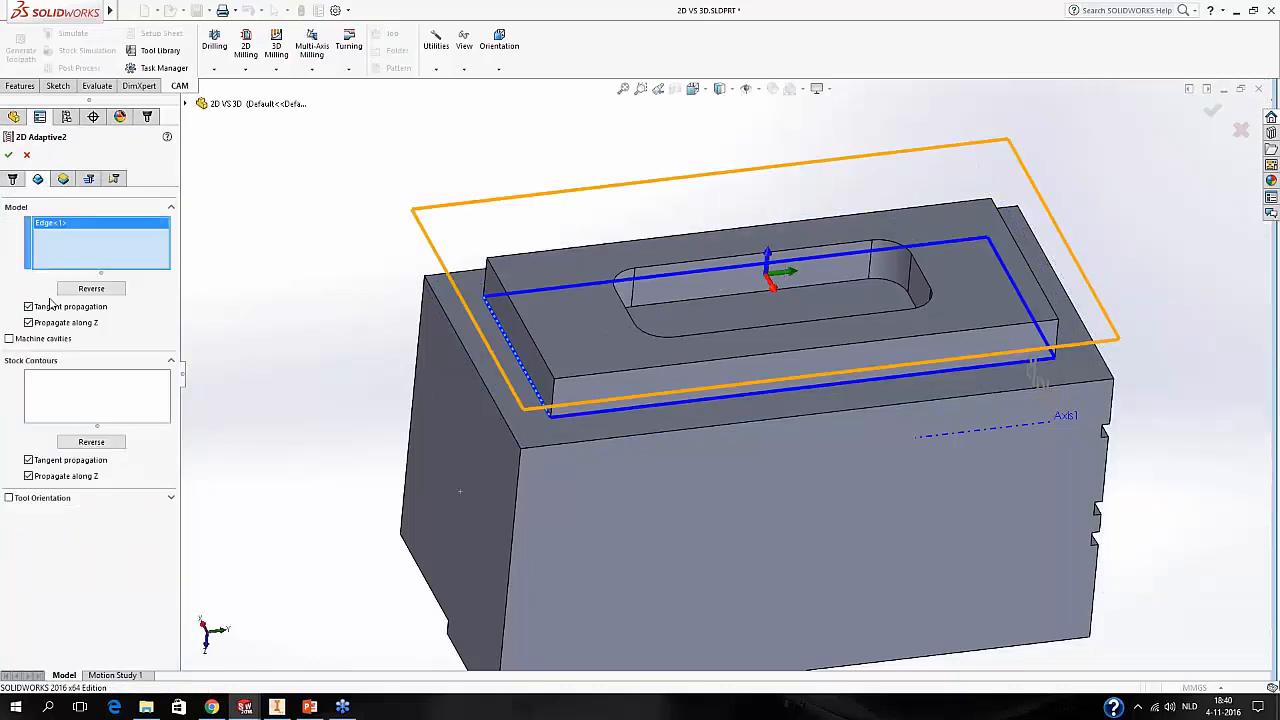
Enable machining of cavities, replace the copied contour with the pocket's lower edge, and accept the adaptive operation.
mouse_move(43, 344)
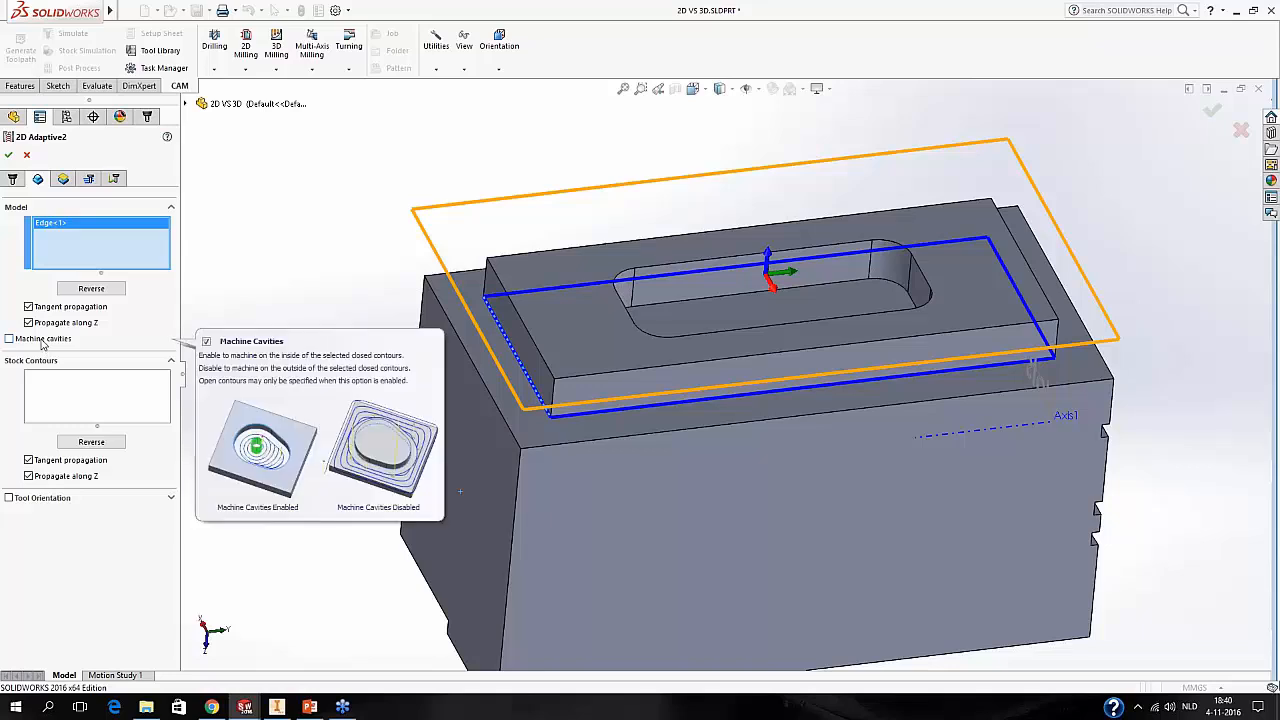
right_click(65, 261)
left_click(128, 261)
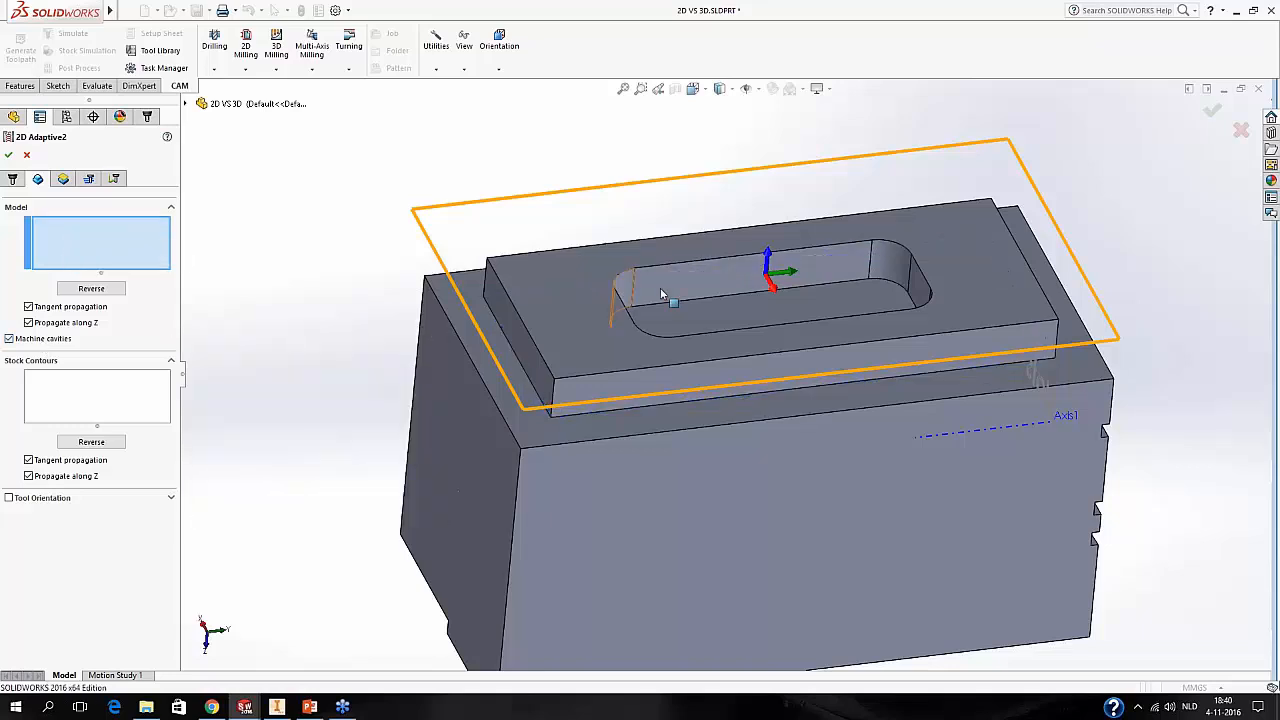
left_click(856, 288)
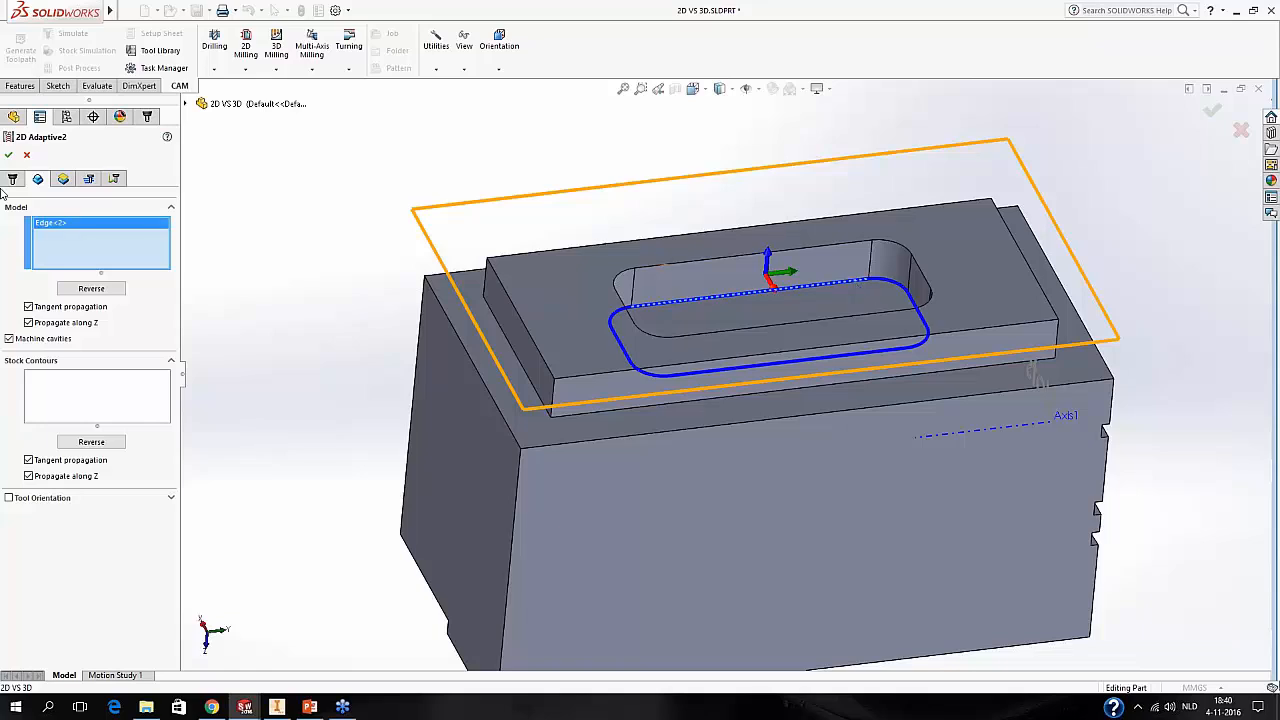
left_click(9, 156)
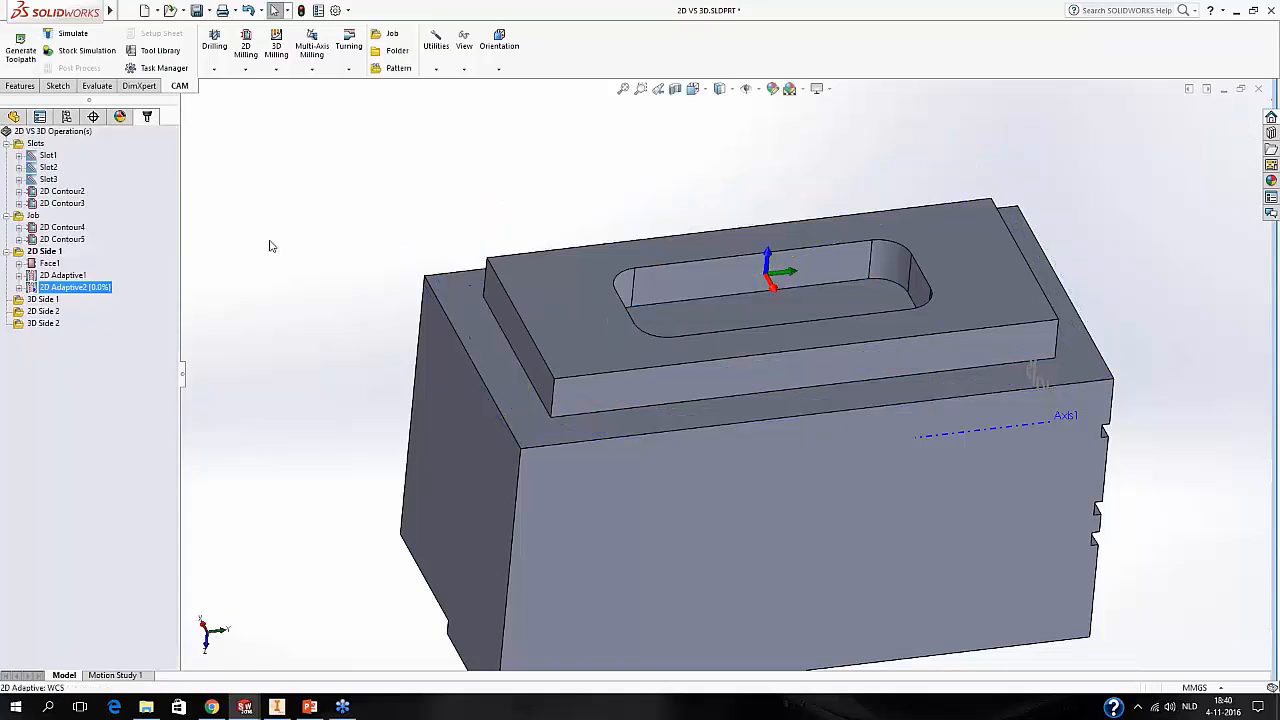
Examine the adaptive toolpath inside the pocket, including its helical entry, against the surrounding block faces.
mouse_move(308, 262)
middle_mouse_down()
mouse_move(266, 323)
mouse_move(309, 390)
mouse_move(289, 391)
mouse_move(300, 303)
mouse_move(289, 237)
mouse_move(298, 250)
middle_mouse_up()
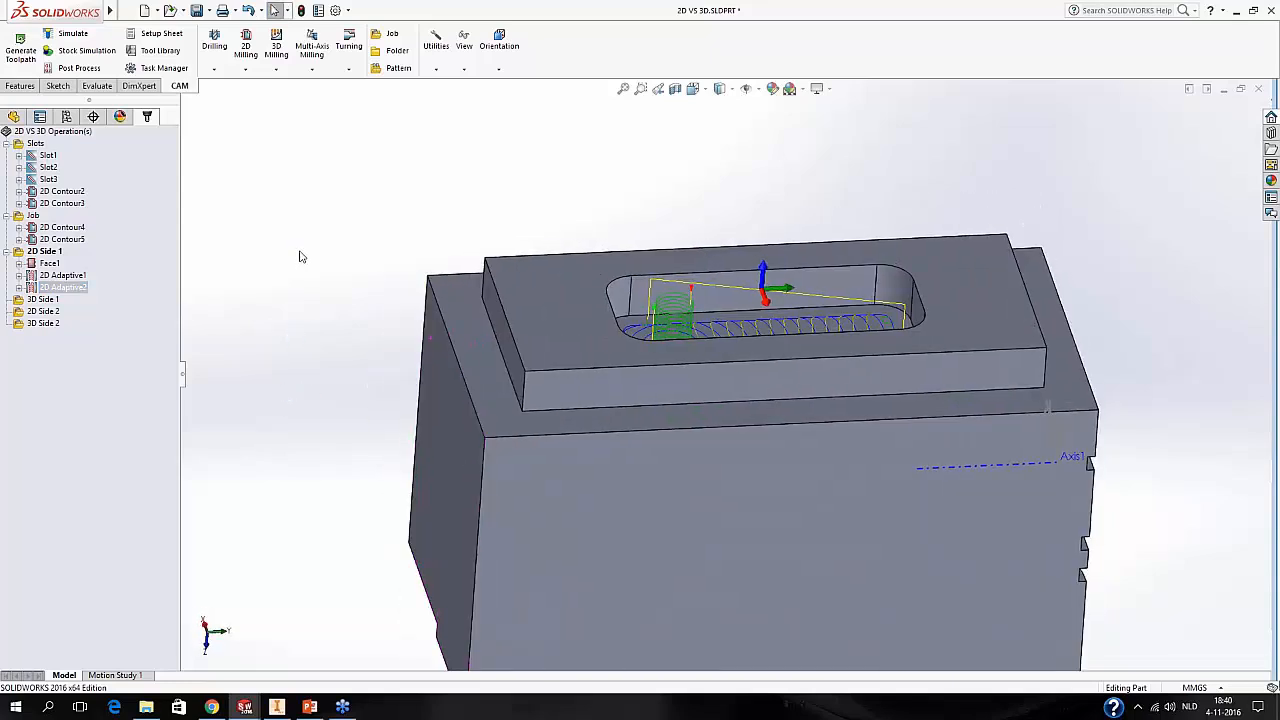
mouse_move(475, 236)
middle_mouse_down()
mouse_move(469, 166)
mouse_move(472, 247)
middle_mouse_up()
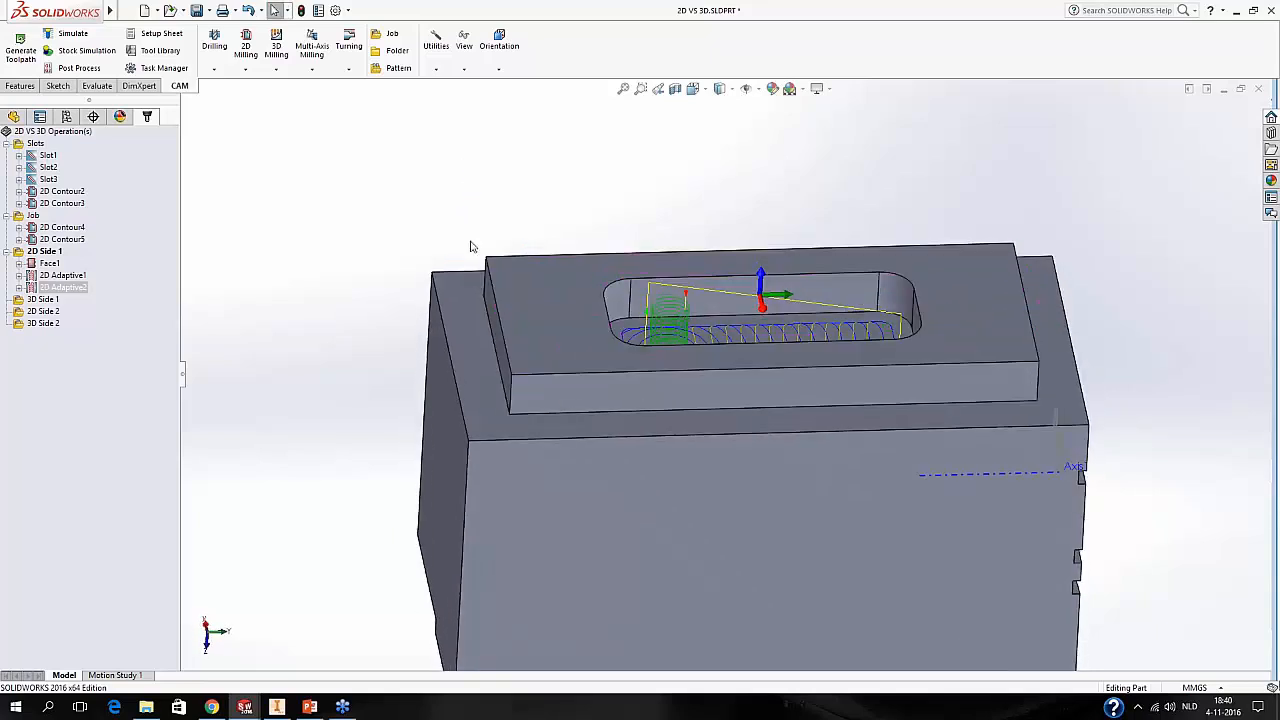
middle_click_drag(676, 297, 678, 326)
scroll(671, 360, "down", 3)
middle_click_drag(594, 374, 659, 126)
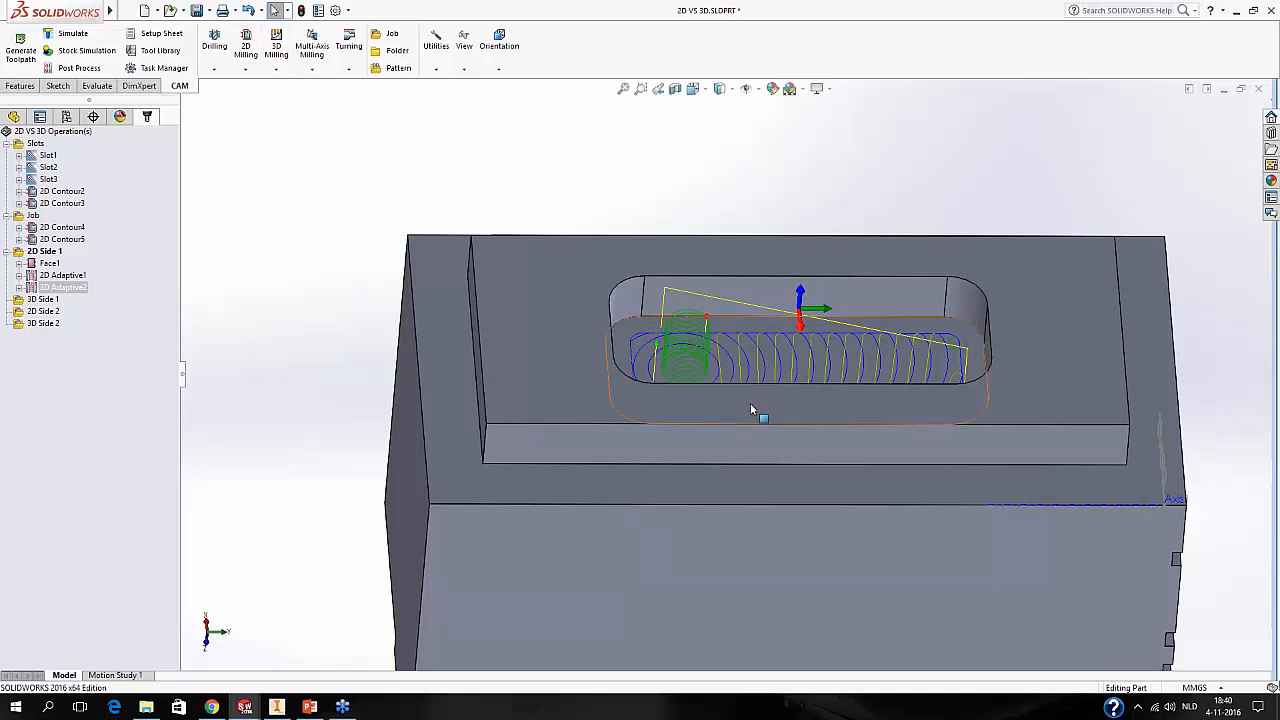
left_click(707, 476)
scroll(709, 477, "up", 4)
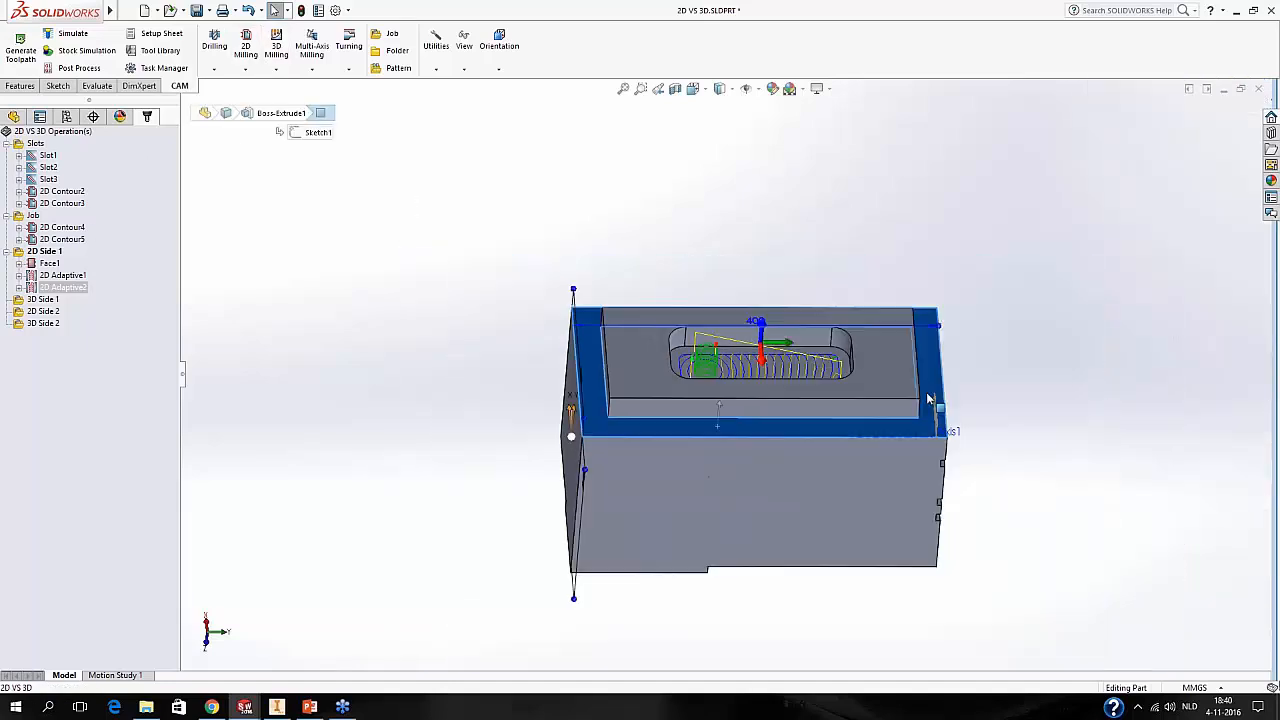
left_click(1001, 335)
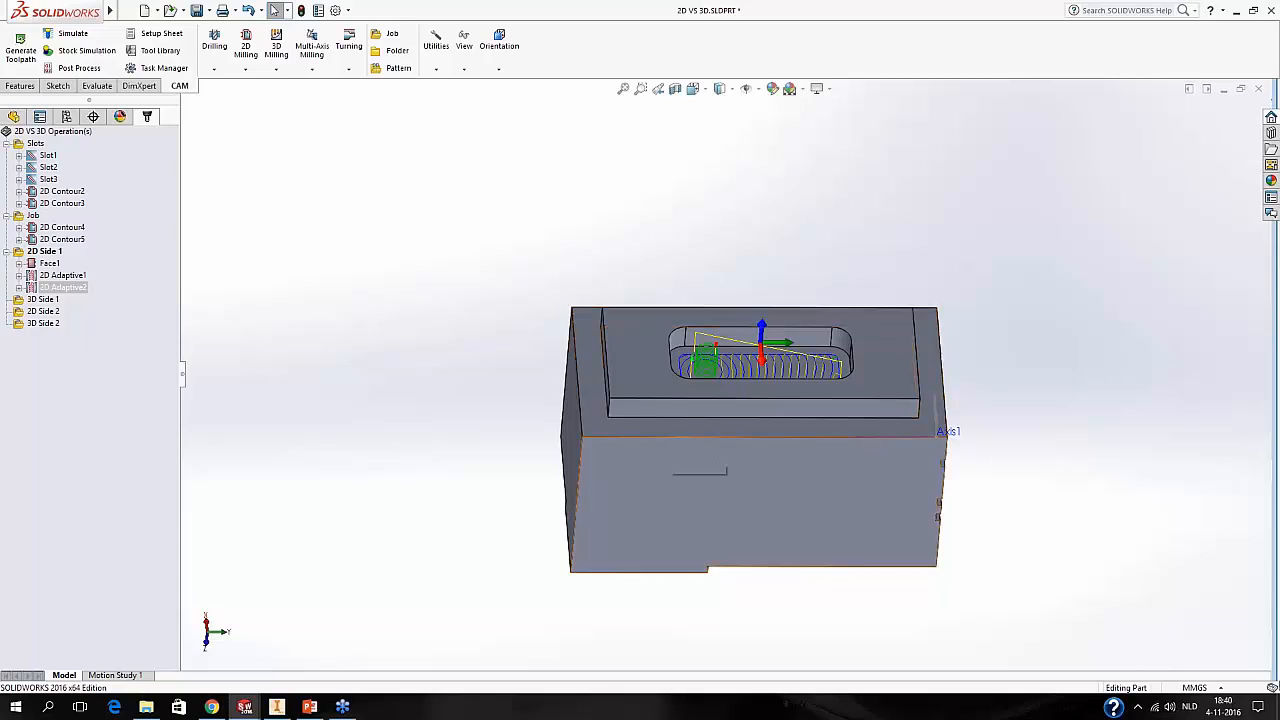
middle_click_drag(684, 412, 665, 374)
scroll(905, 384, "down", 3)
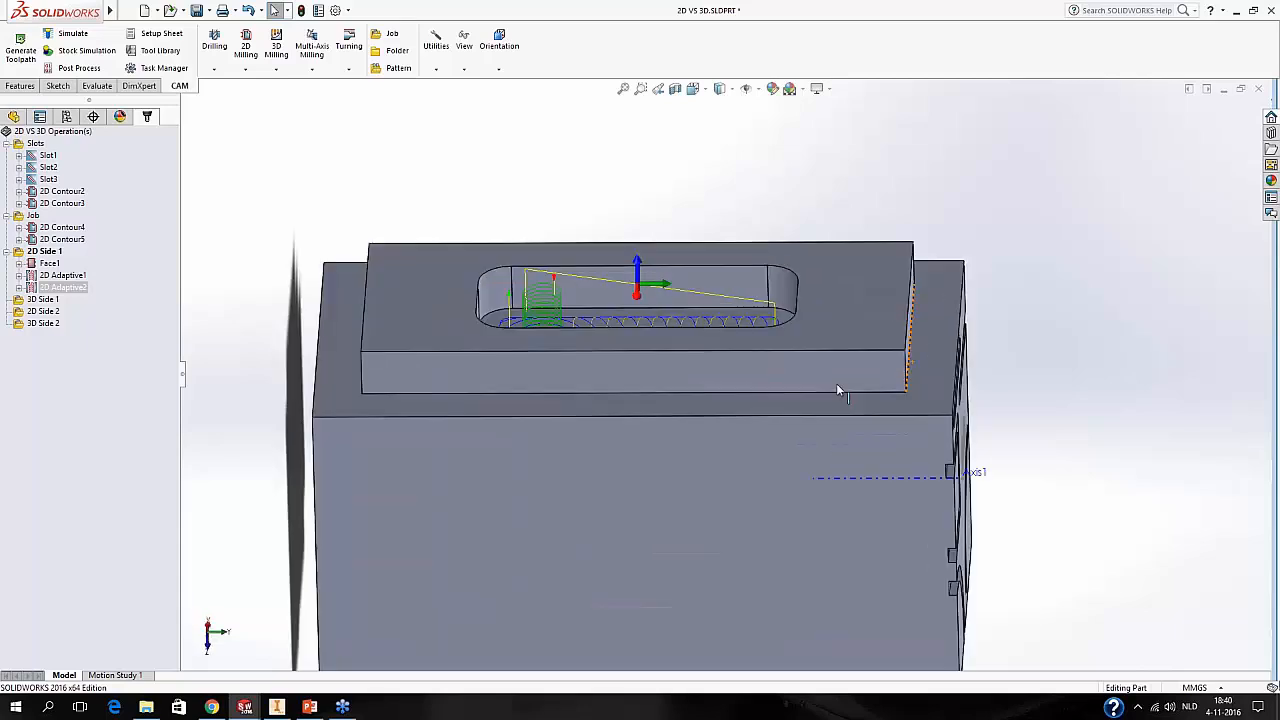
scroll(838, 390, "down", 2)
left_click(900, 365)
middle_click_drag(640, 330, 626, 364)
scroll(700, 350, "up", 2)
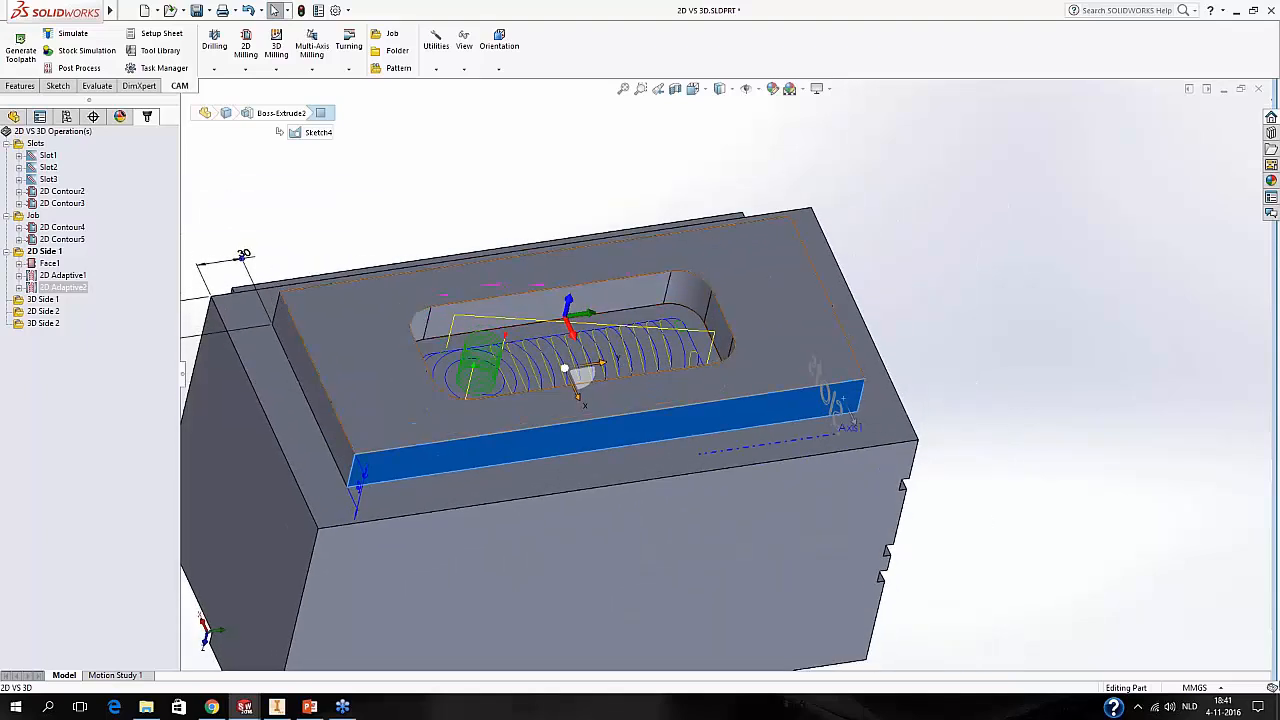
left_click(288, 138)
Start a 2D Contour operation with the 25 mm flat endmill and select the raised block's lower edge as its contour.
left_click(242, 50)
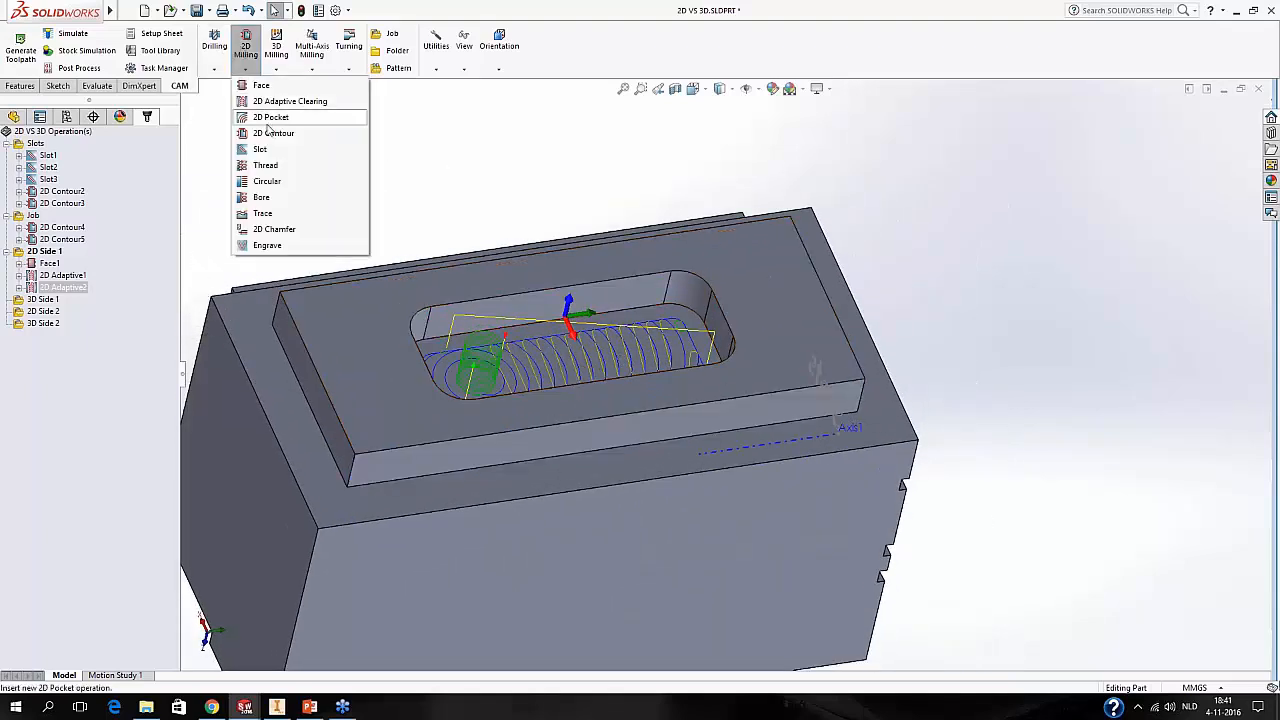
left_click(272, 133)
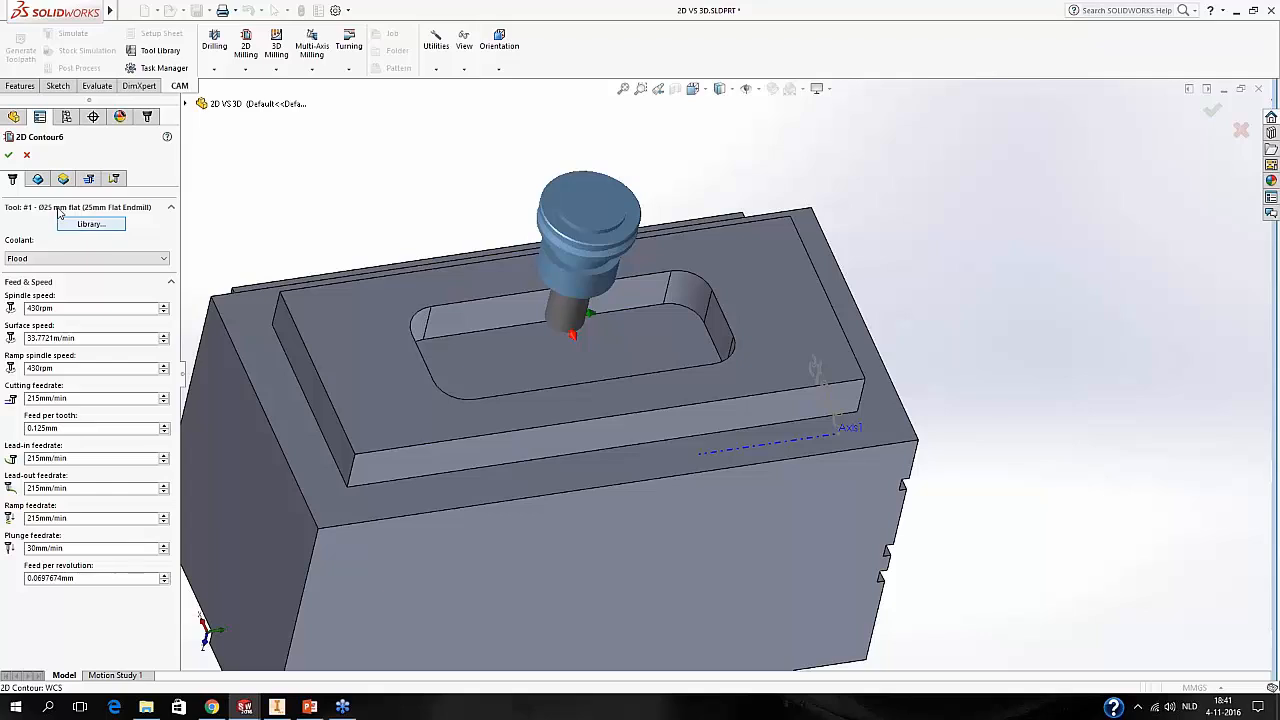
left_click(38, 178)
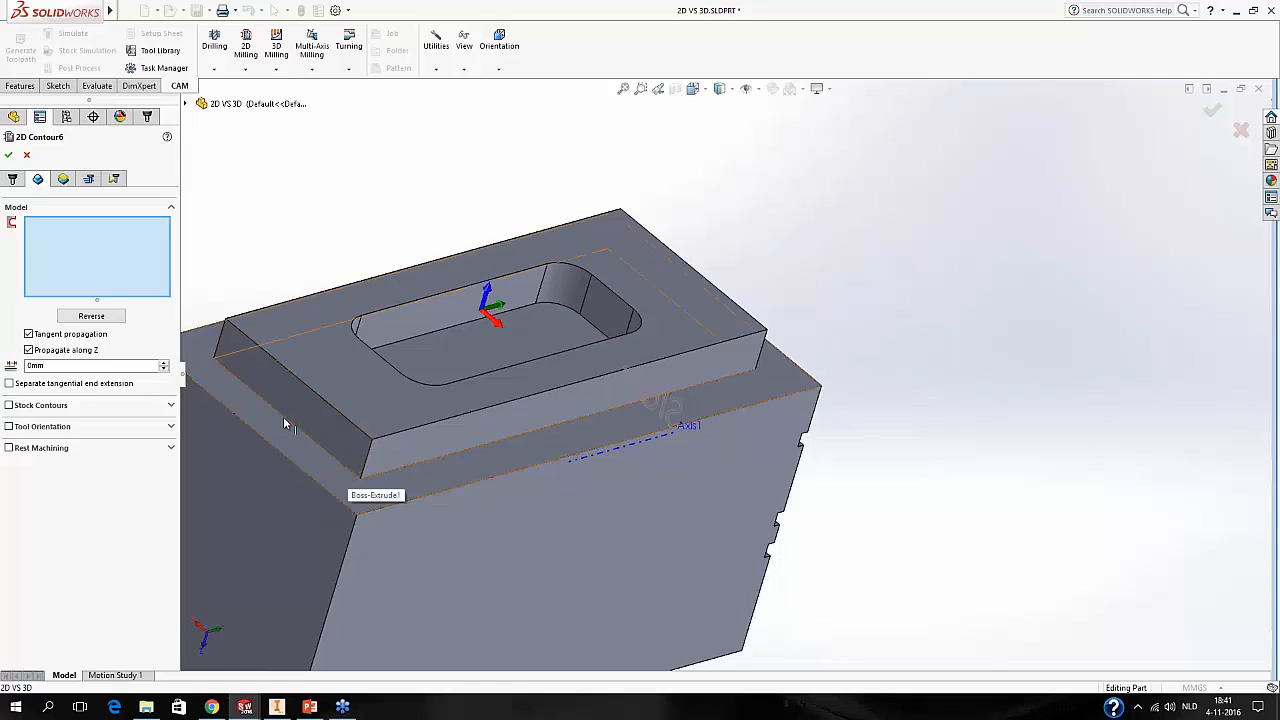
left_click(223, 371)
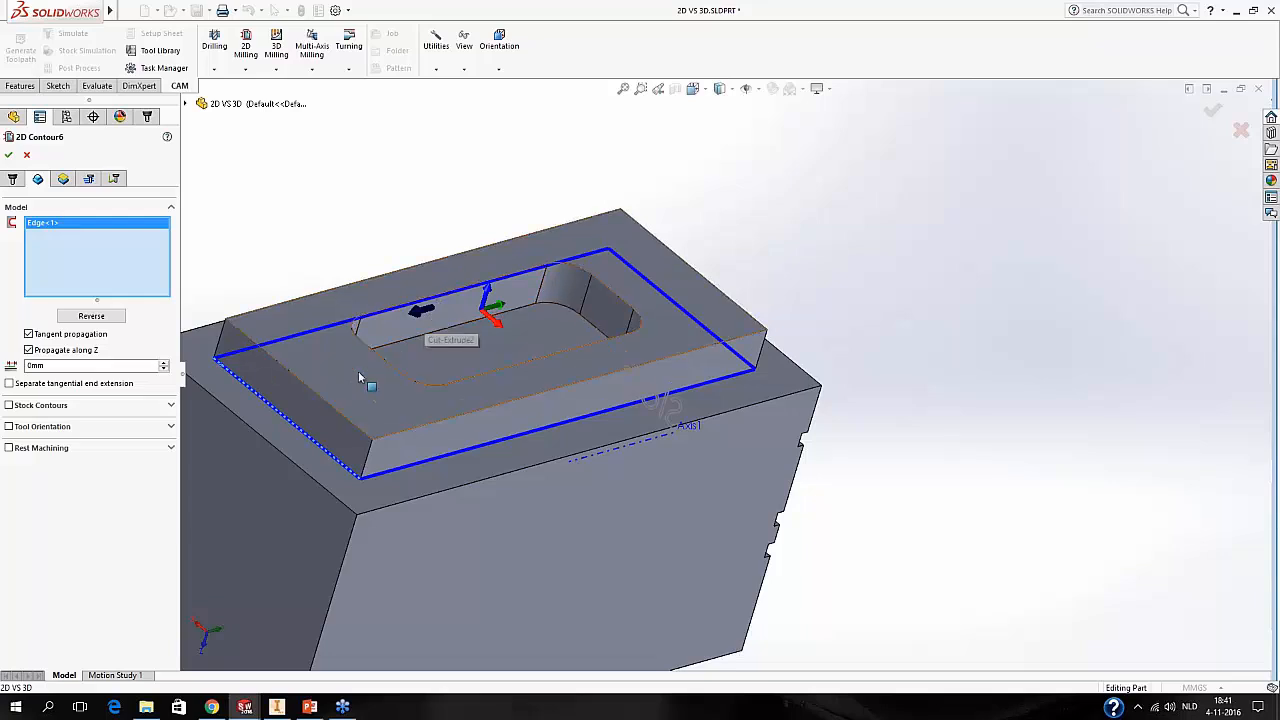
right_click(54, 251)
left_click(100, 259)
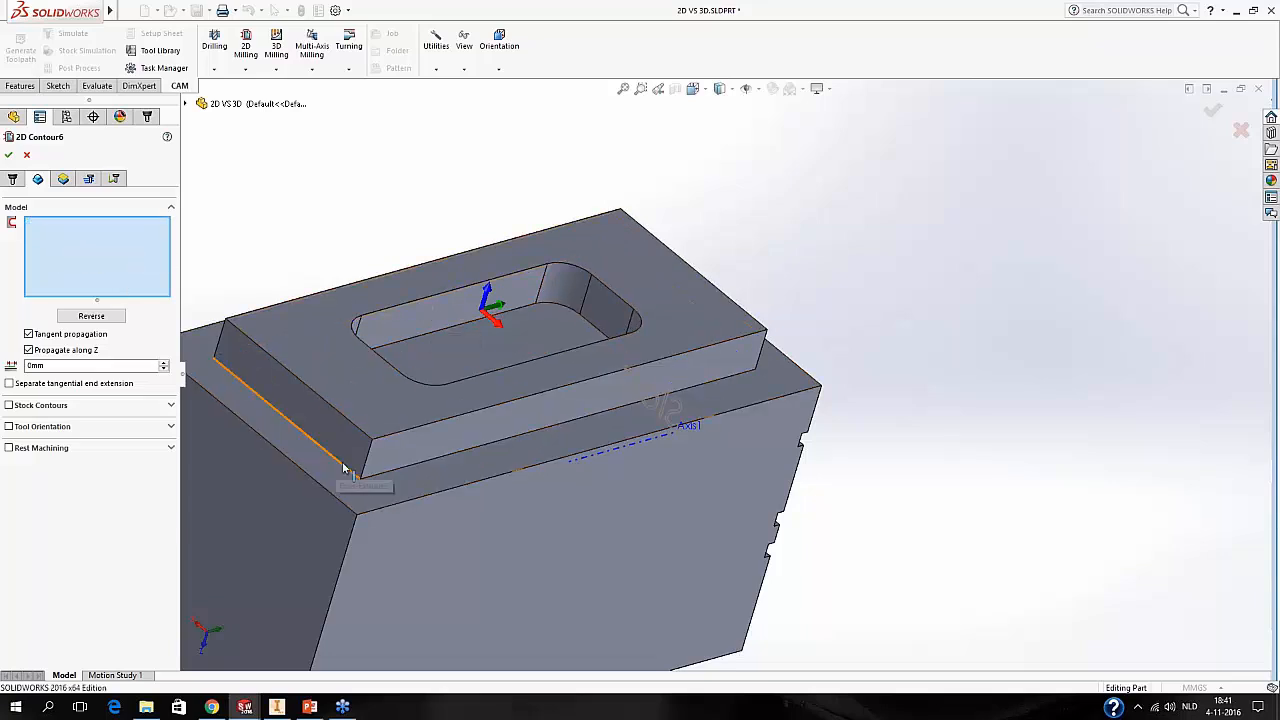
left_click(340, 466)
middle_click_drag(335, 470, 258, 468)
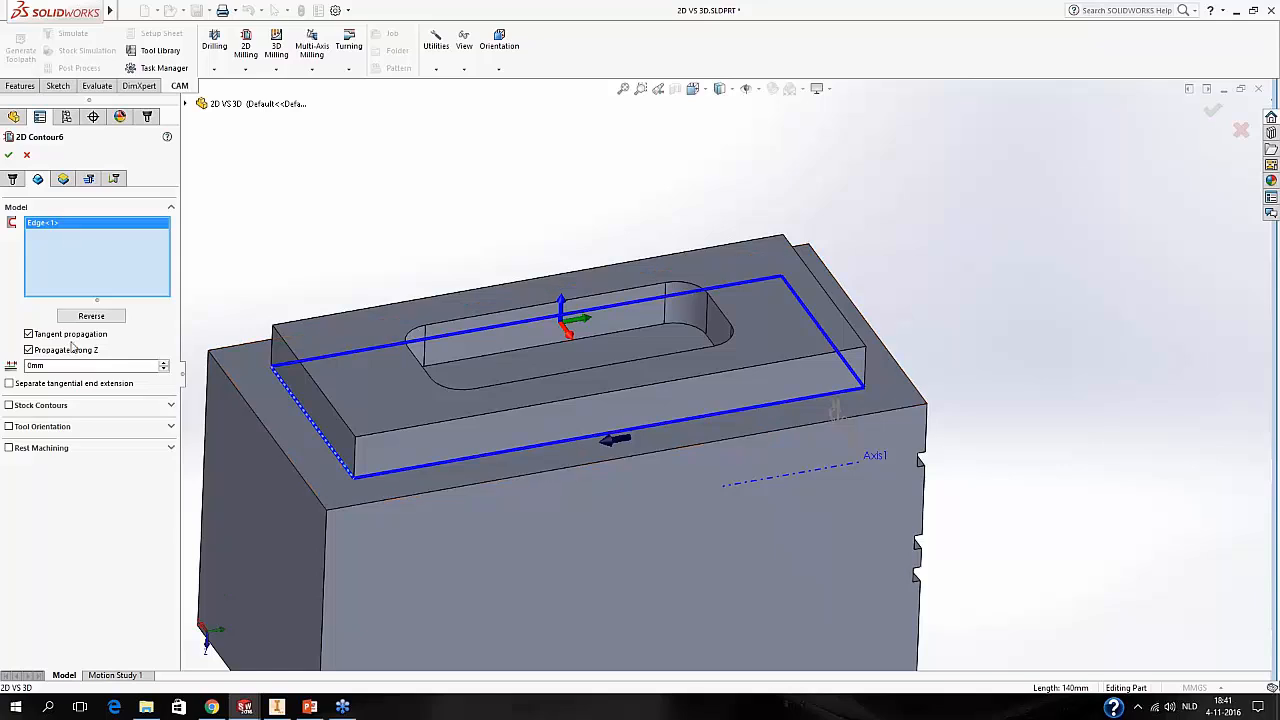
Enable stock contours for the contour operation and set stock to leave to 0.75 mm radial and 0 mm axial.
left_click(45, 406)
left_click(45, 406)
left_click(45, 406)
left_click(88, 178)
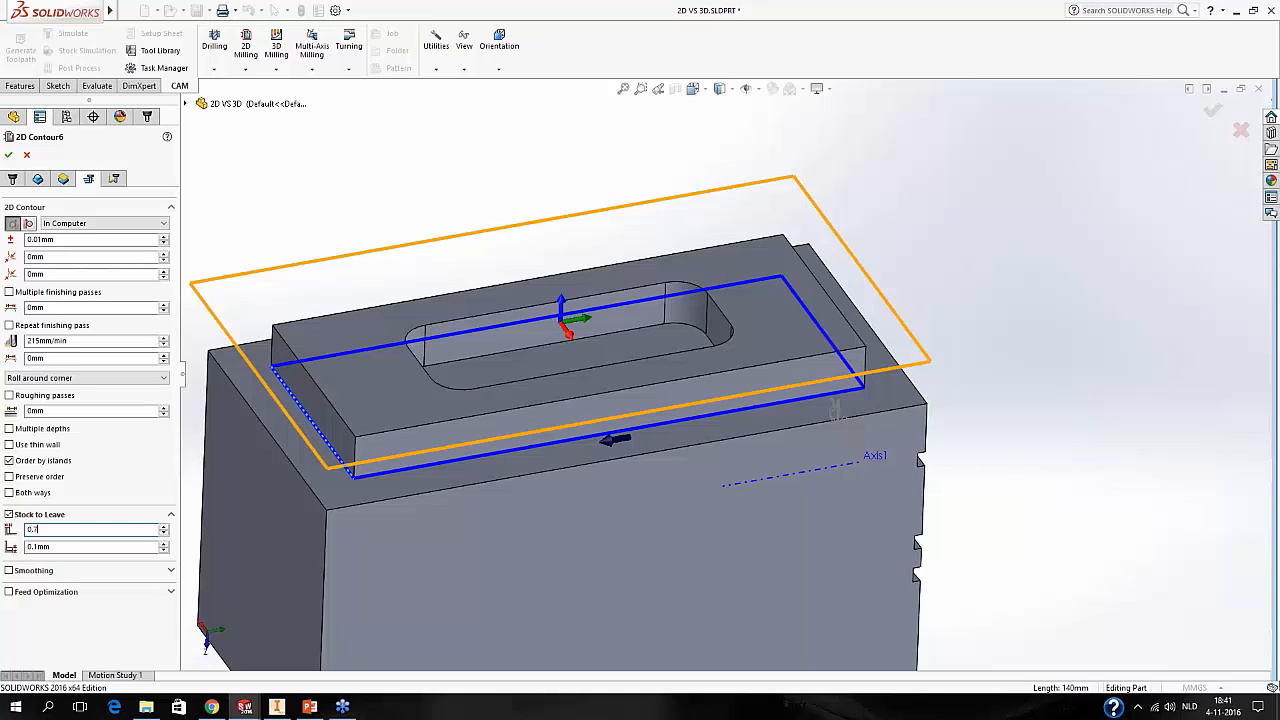
left_click_drag(90, 549, 4, 545)
left_click(76, 529)
Enable 10 roughing passes with a 10 mm stepover, set the finishing stepover to 10 mm, and accept the contour operation.
middle_click_drag(732, 448, 711, 412)
left_click(10, 395)
left_click_drag(62, 479, 2, 439)
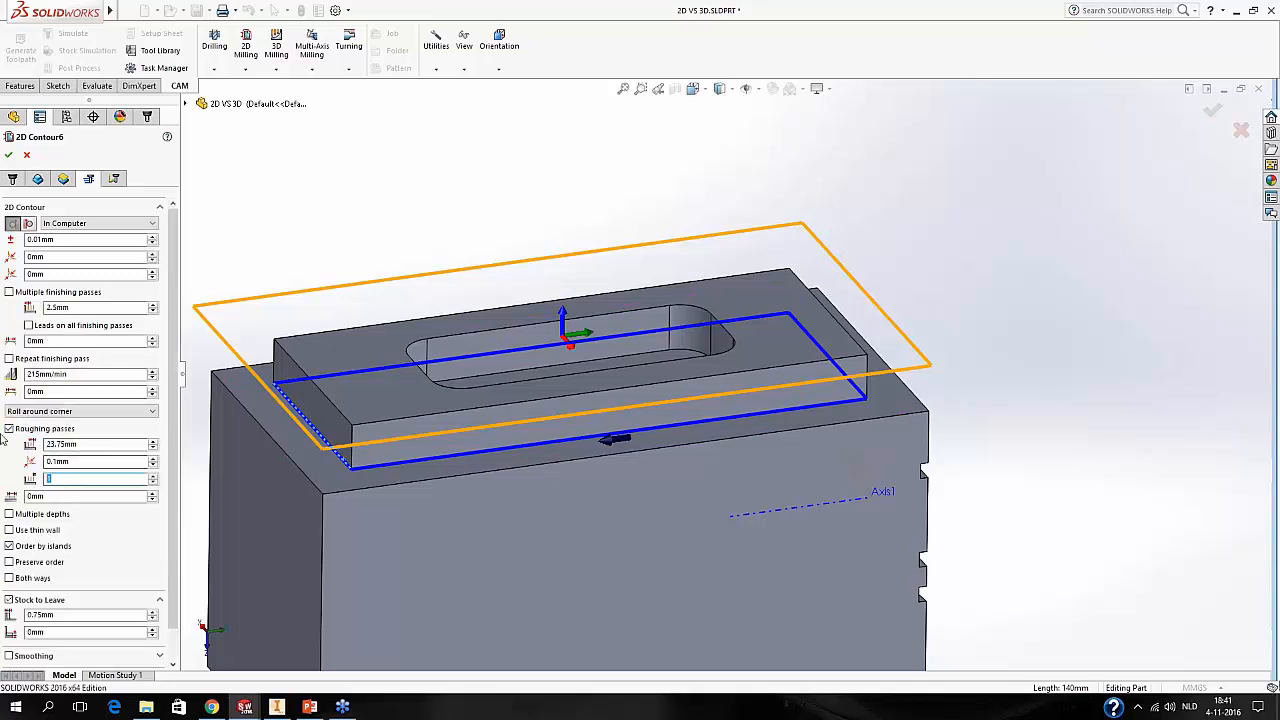
double_click(95, 444)
type("10")
left_click_drag(100, 307, 26, 307)
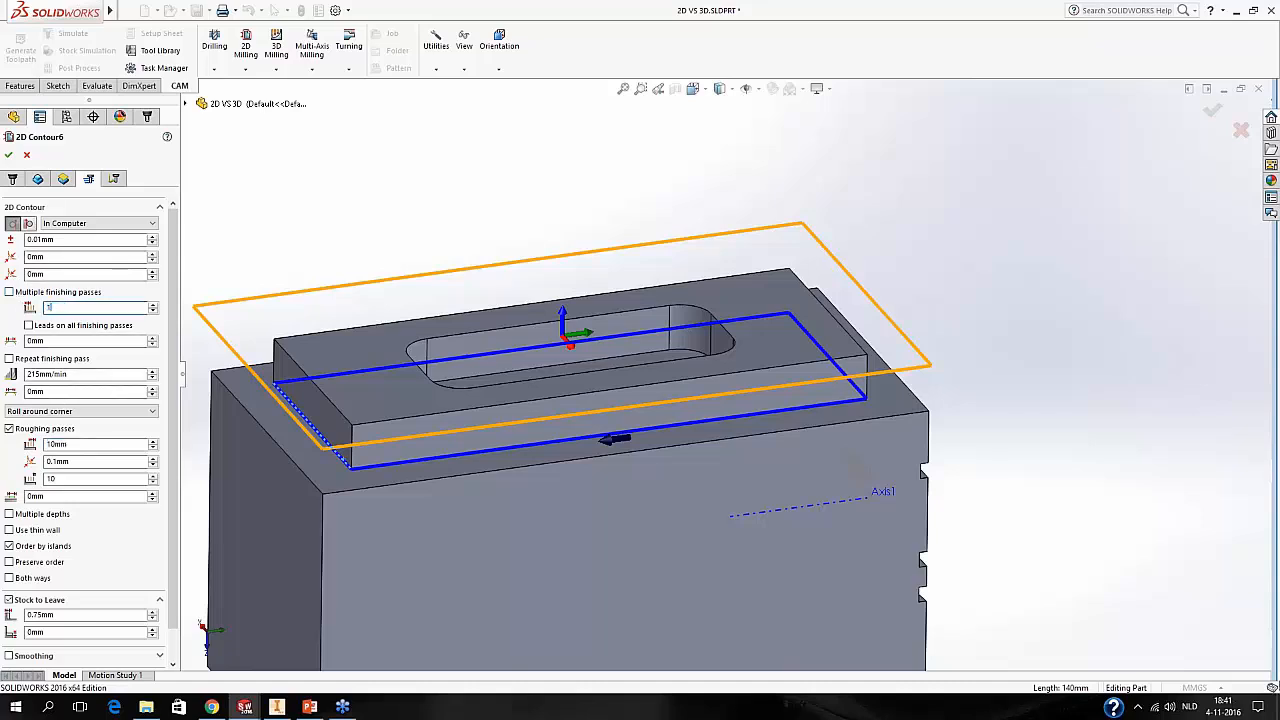
left_click(80, 445)
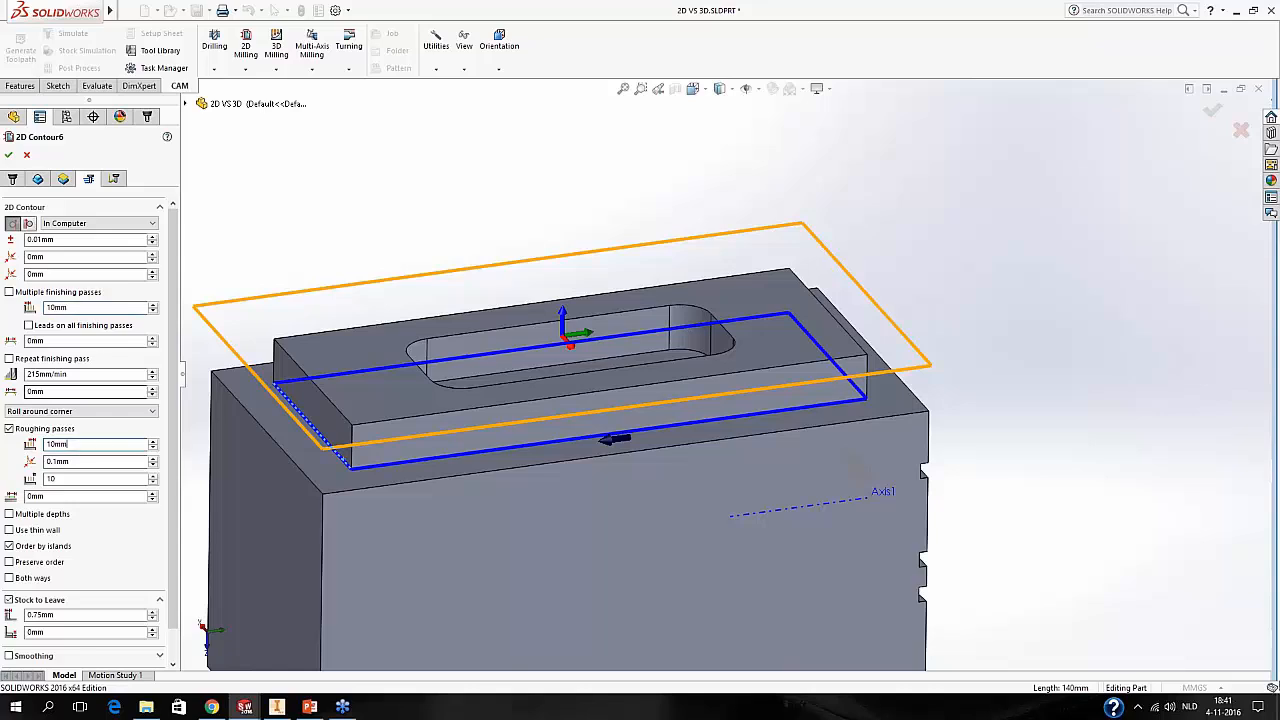
left_click(9, 155)
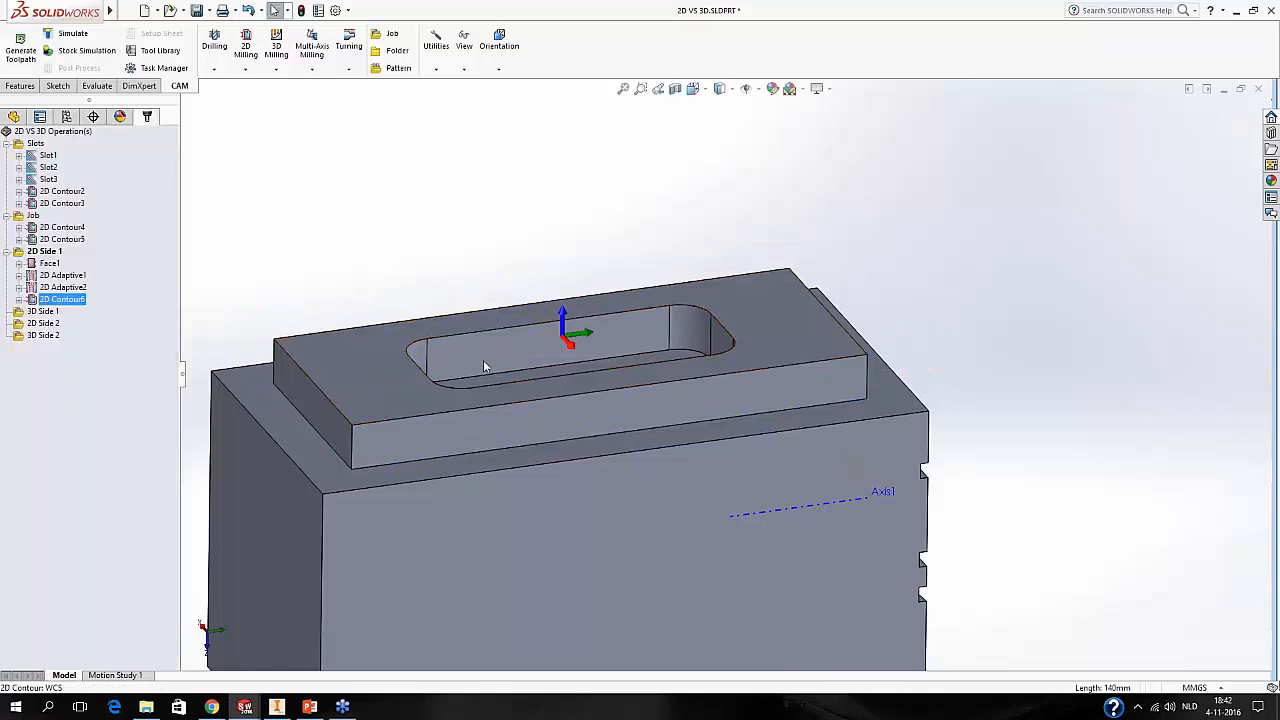
Examine the contour toolpath around the raised block and review the settings of 2D Contour6.
scroll(483, 366, "up", 3)
middle_click_drag(483, 366, 528, 353)
scroll(465, 441, "down", 3)
left_click(361, 378)
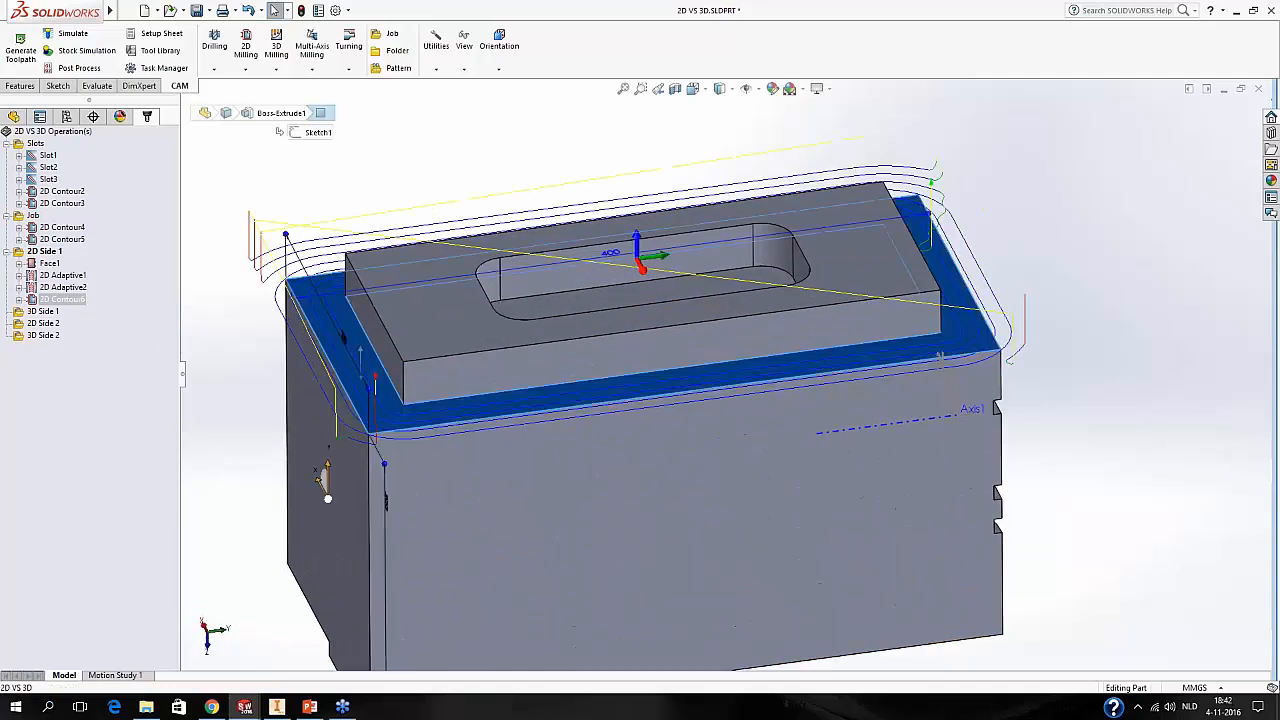
right_click(62, 299)
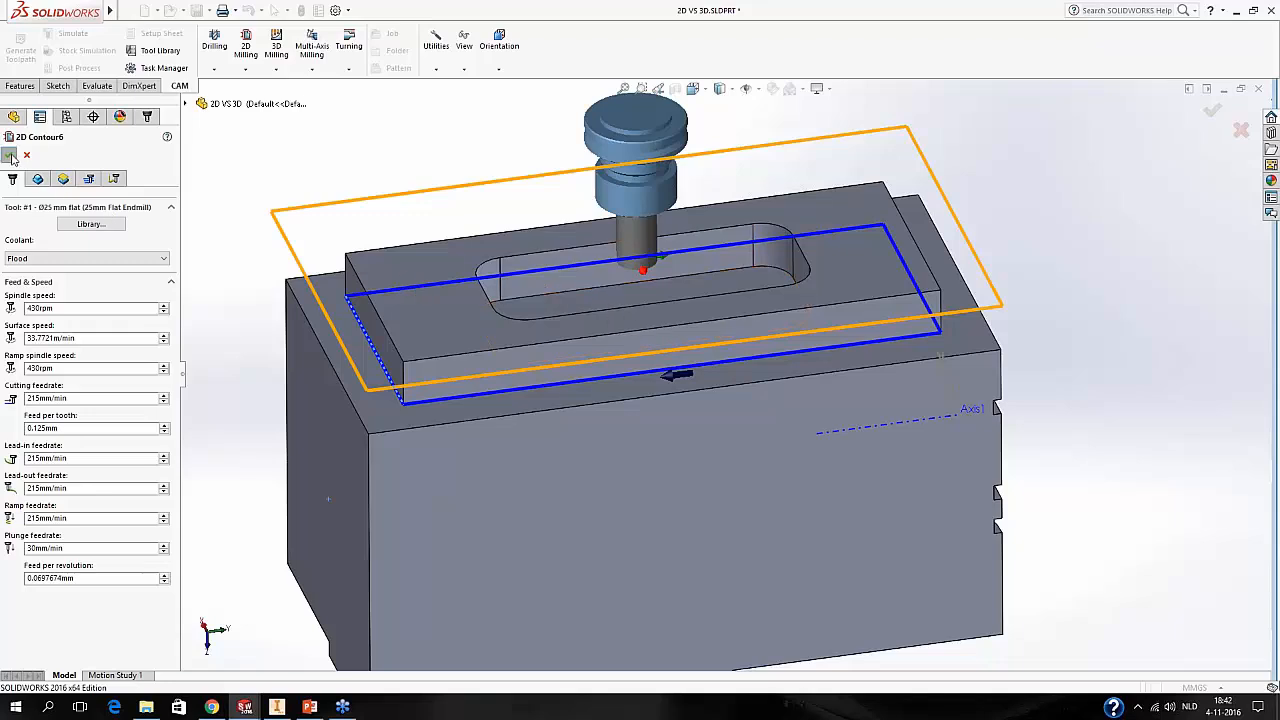
left_click(9, 156)
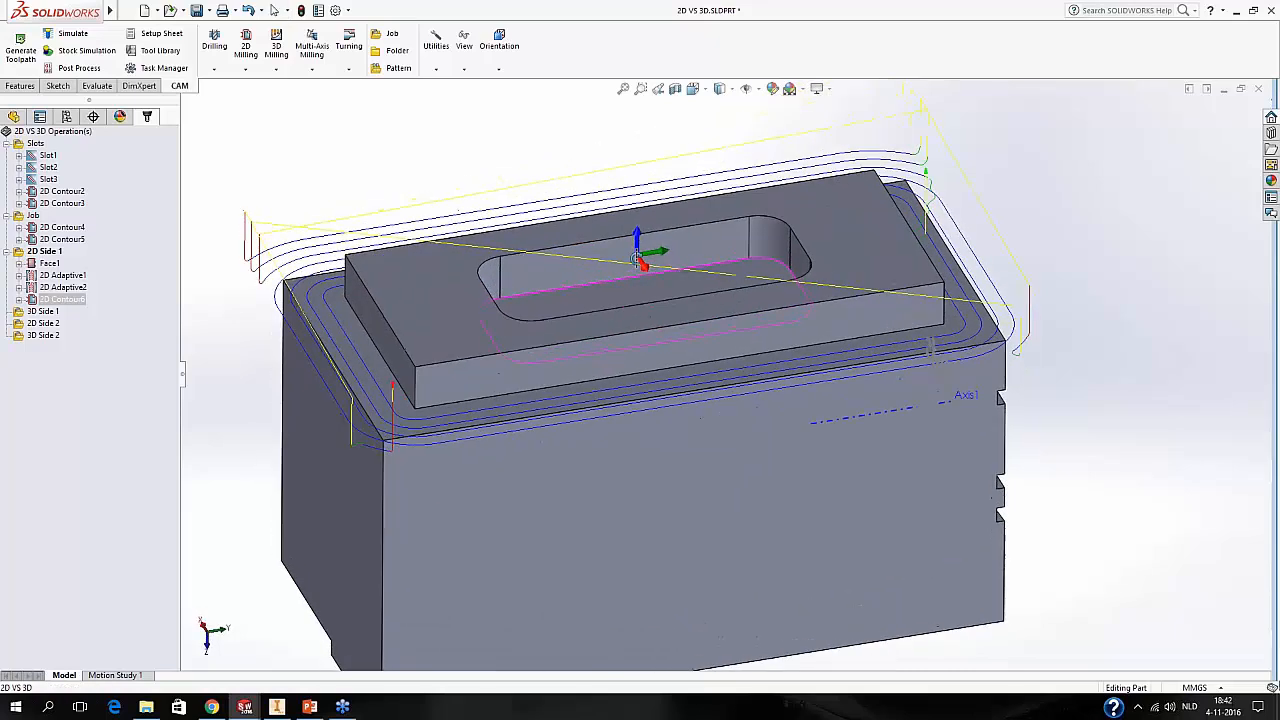
Create a 2D Pocket operation on the pocket's floor edge with a 10 mm stepover and stock to leave of 0.75 mm radial and 0 mm axial.
left_click(246, 68)
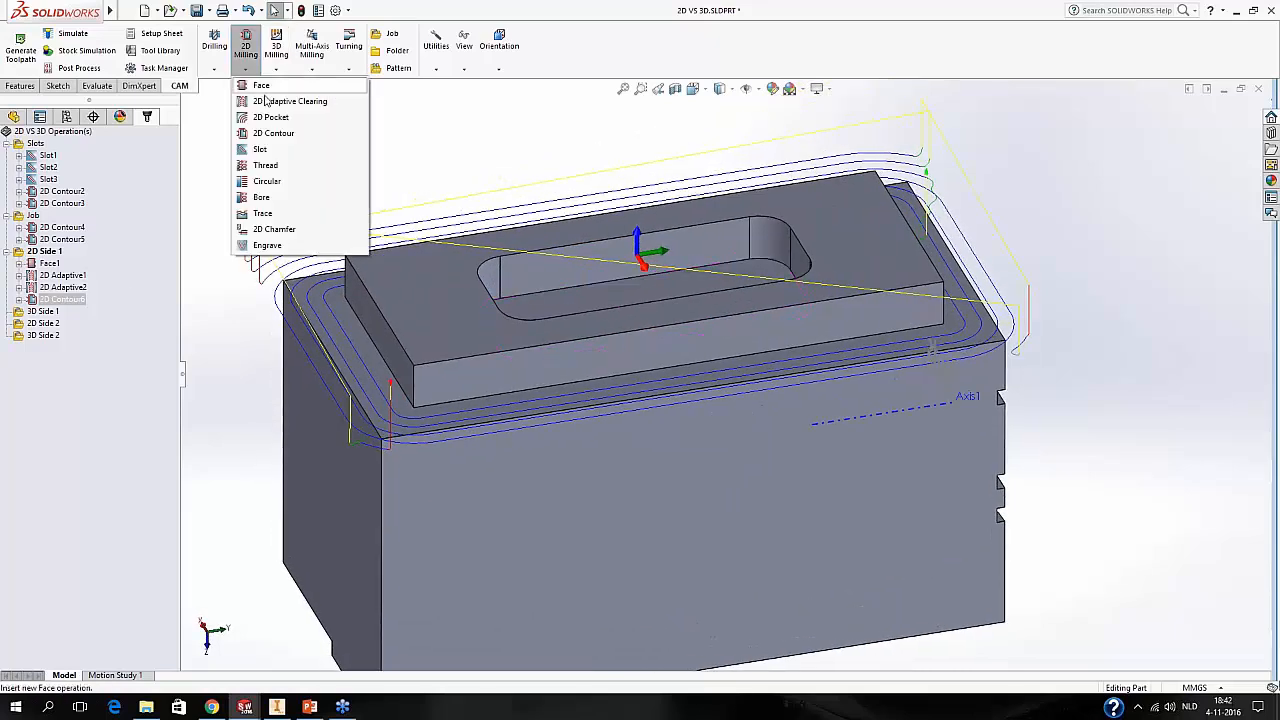
left_click(271, 117)
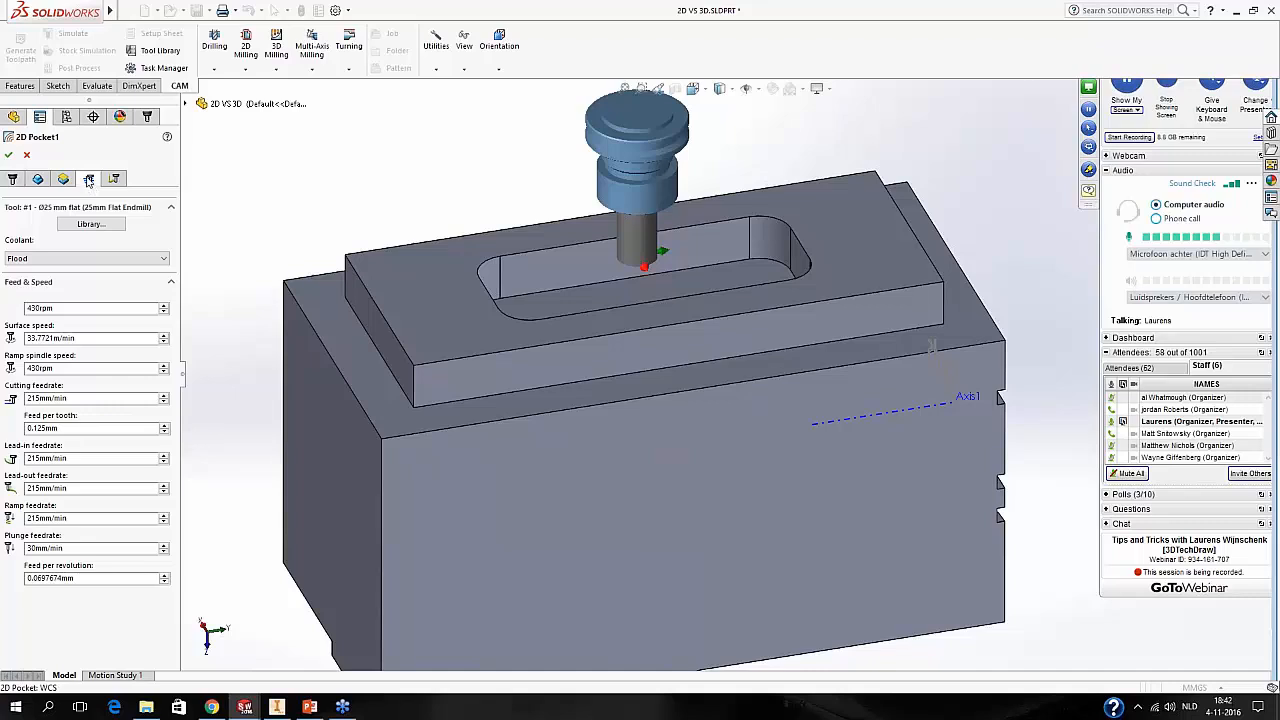
left_click(88, 179)
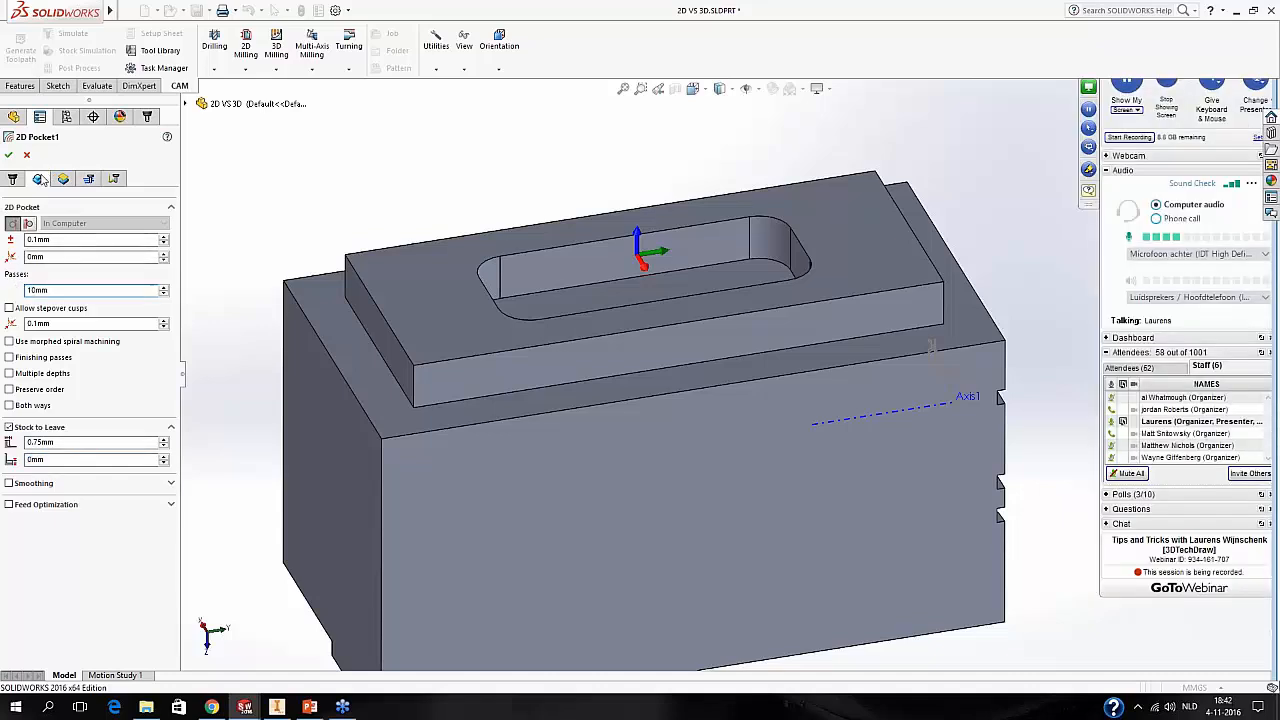
left_click(39, 179)
left_click(724, 266)
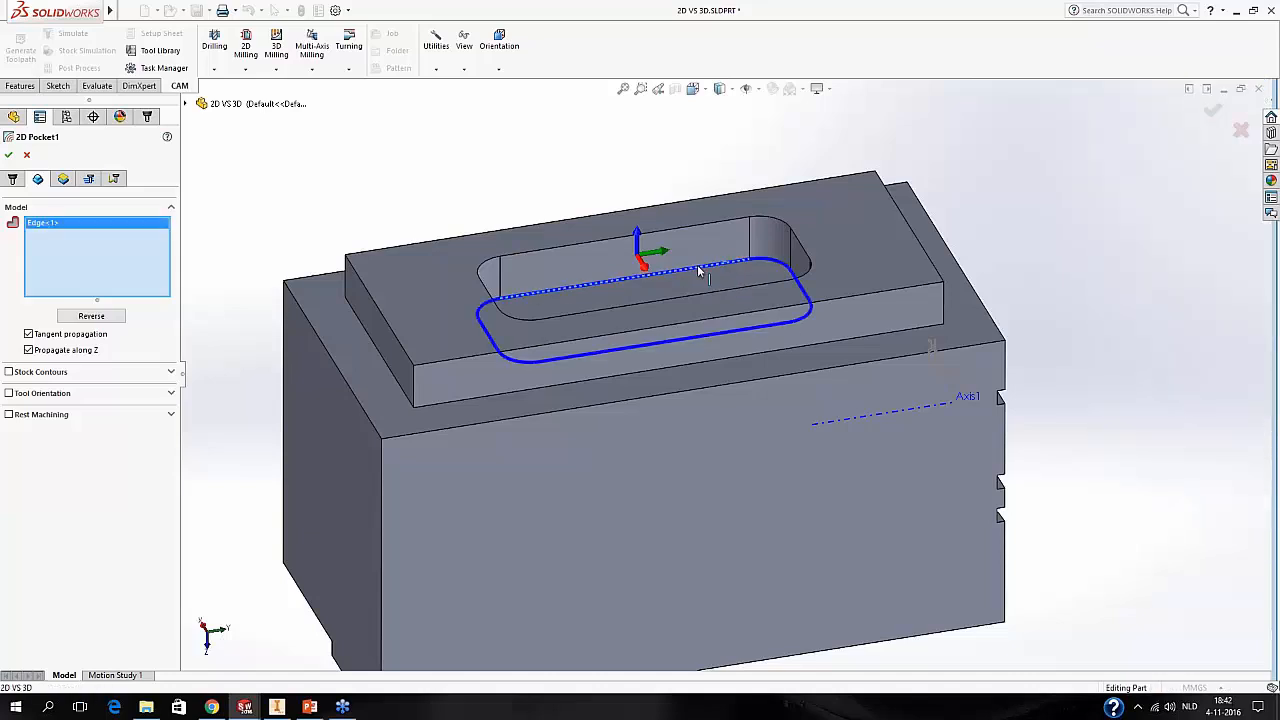
left_click(9, 156)
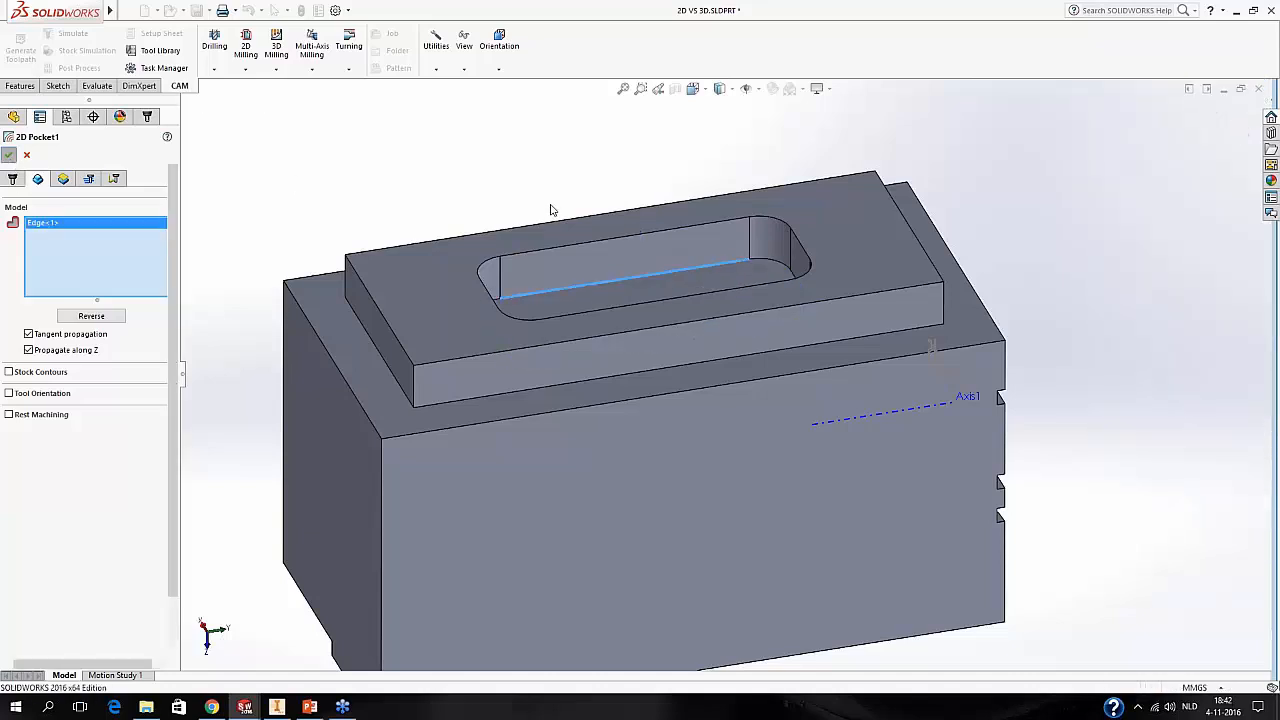
Edit the 2D Pocket operation so its top height is taken from the selected pocket floor face with a 0.5 mm offset.
middle_click_drag(534, 176, 696, 237)
right_click(67, 311)
left_click(96, 269)
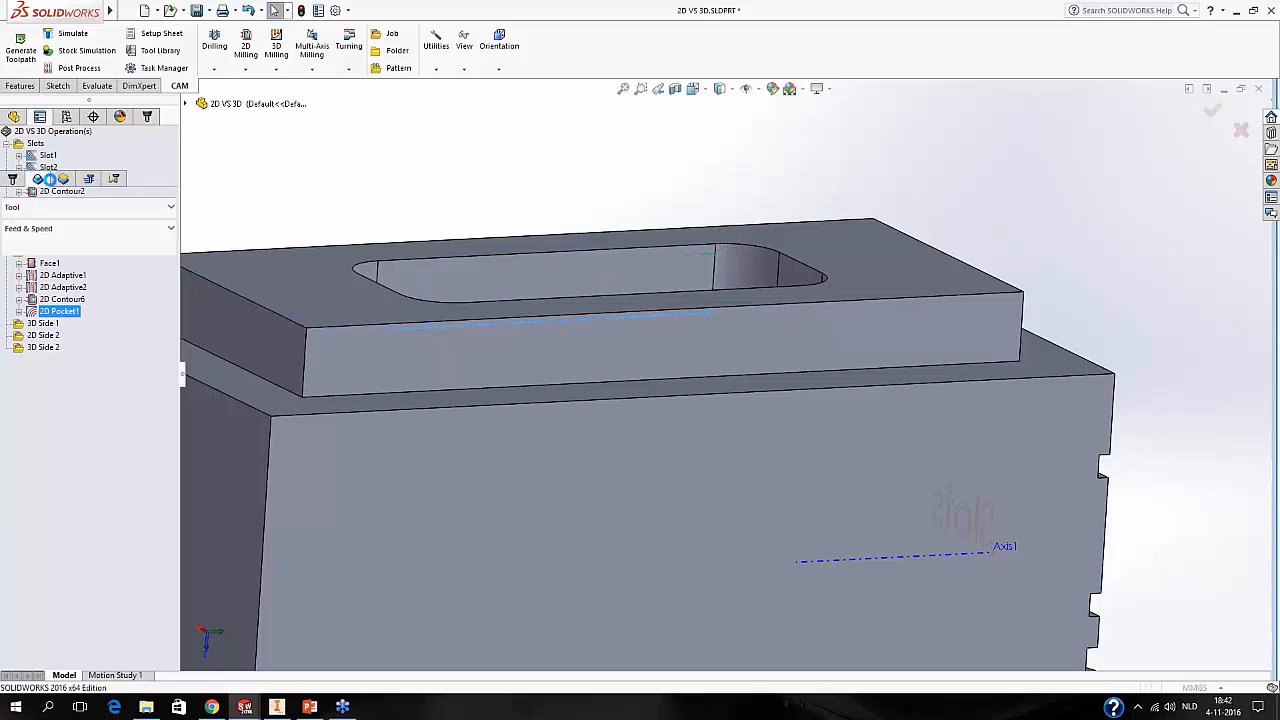
left_click(64, 179)
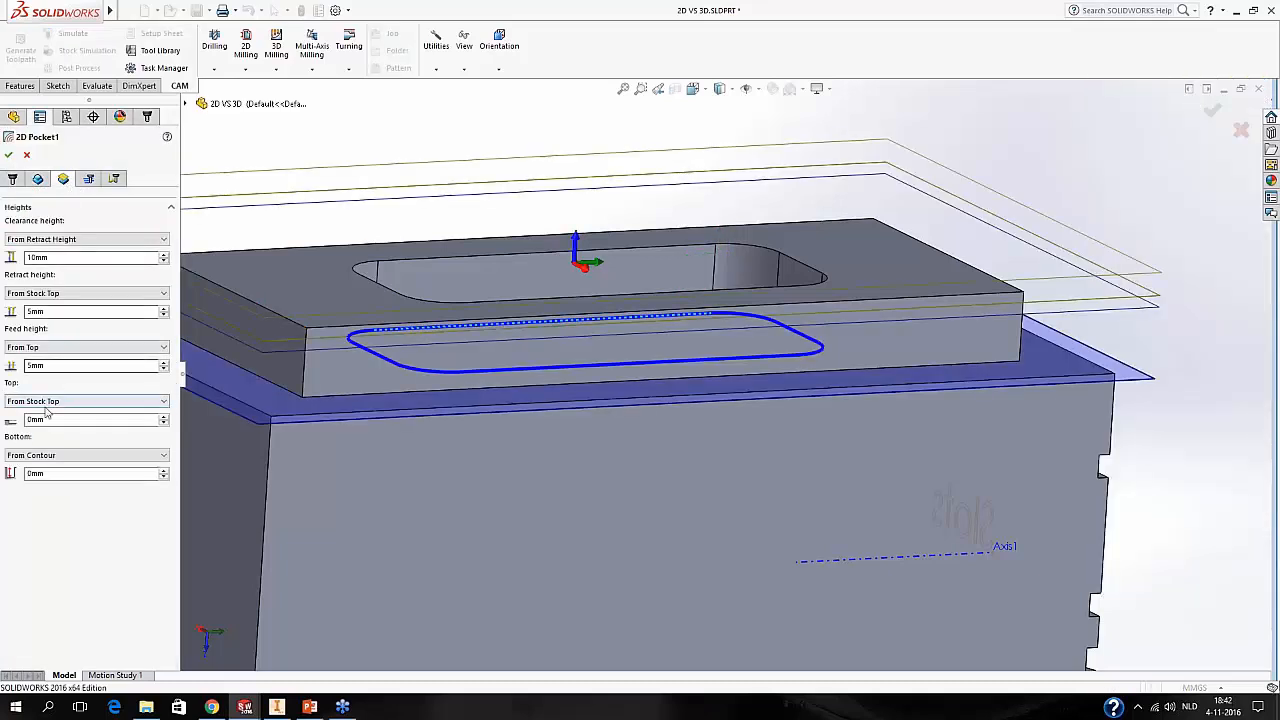
left_click(60, 466)
middle_click_drag(458, 347, 468, 272)
left_click(468, 272)
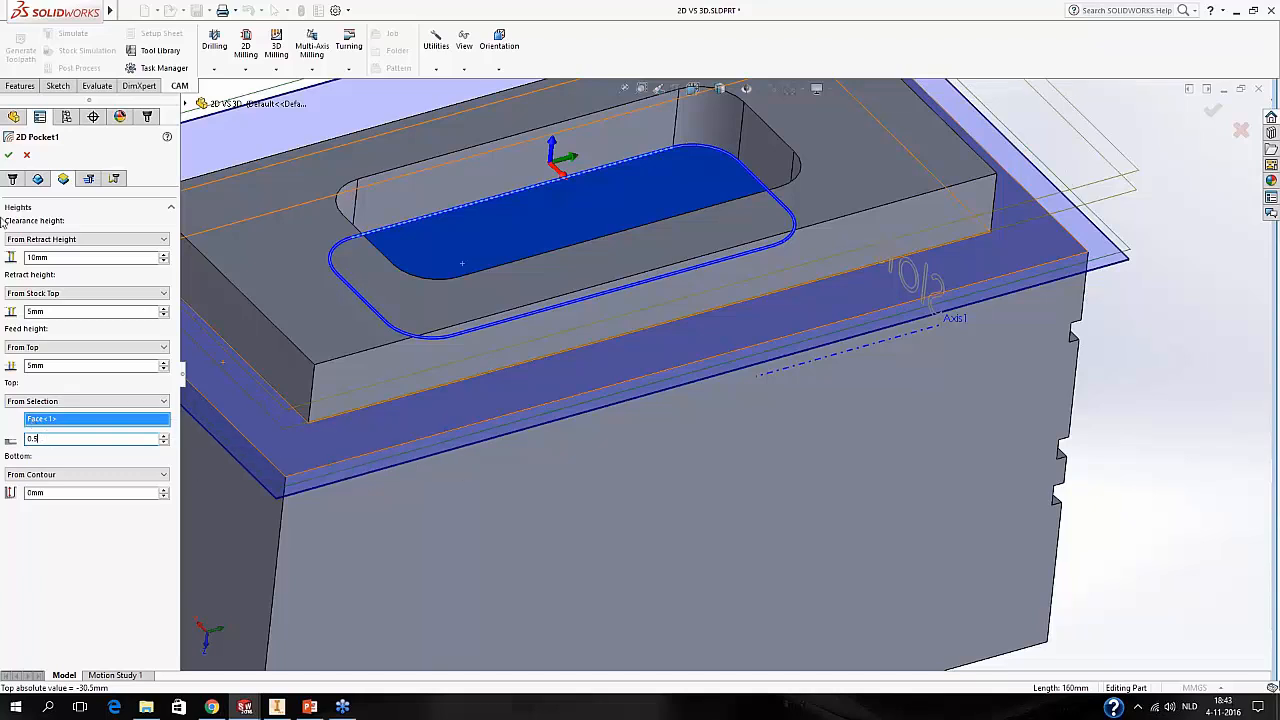
left_click(8, 157)
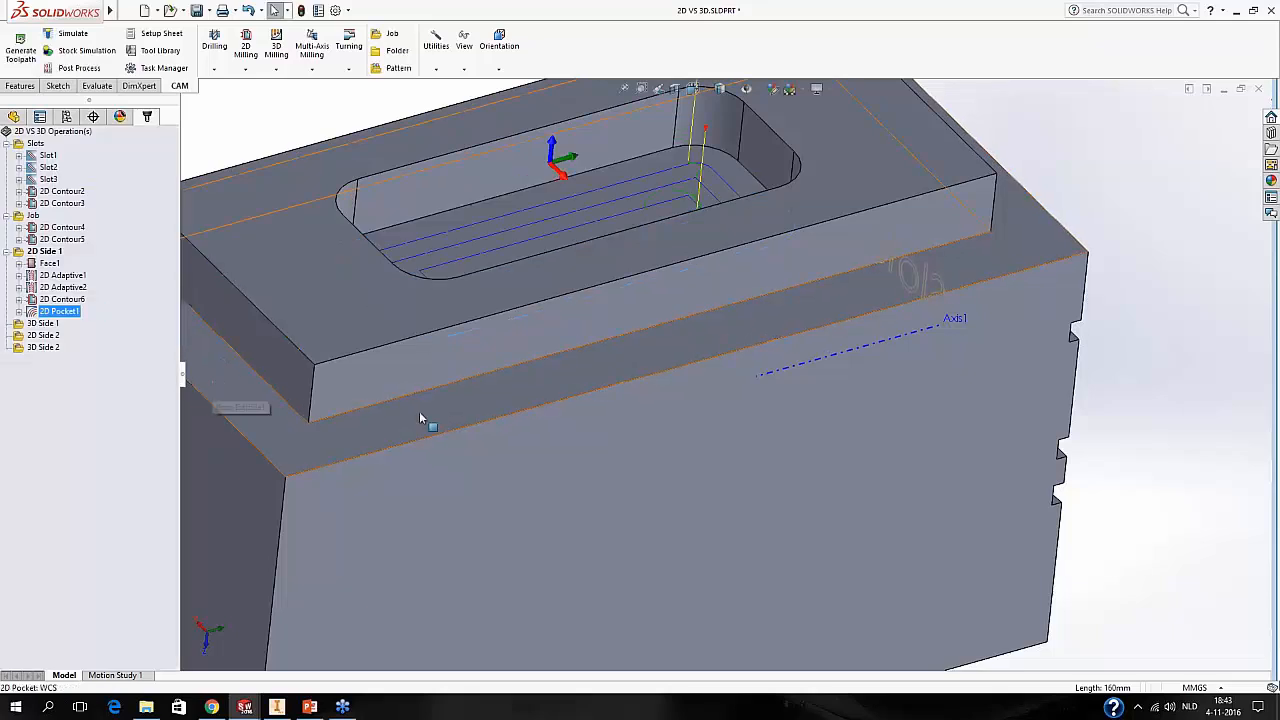
Start a 2D Contour operation and select the raised block's lower edge and the pocket's floor edge as contours.
middle_click_drag(421, 416, 389, 365)
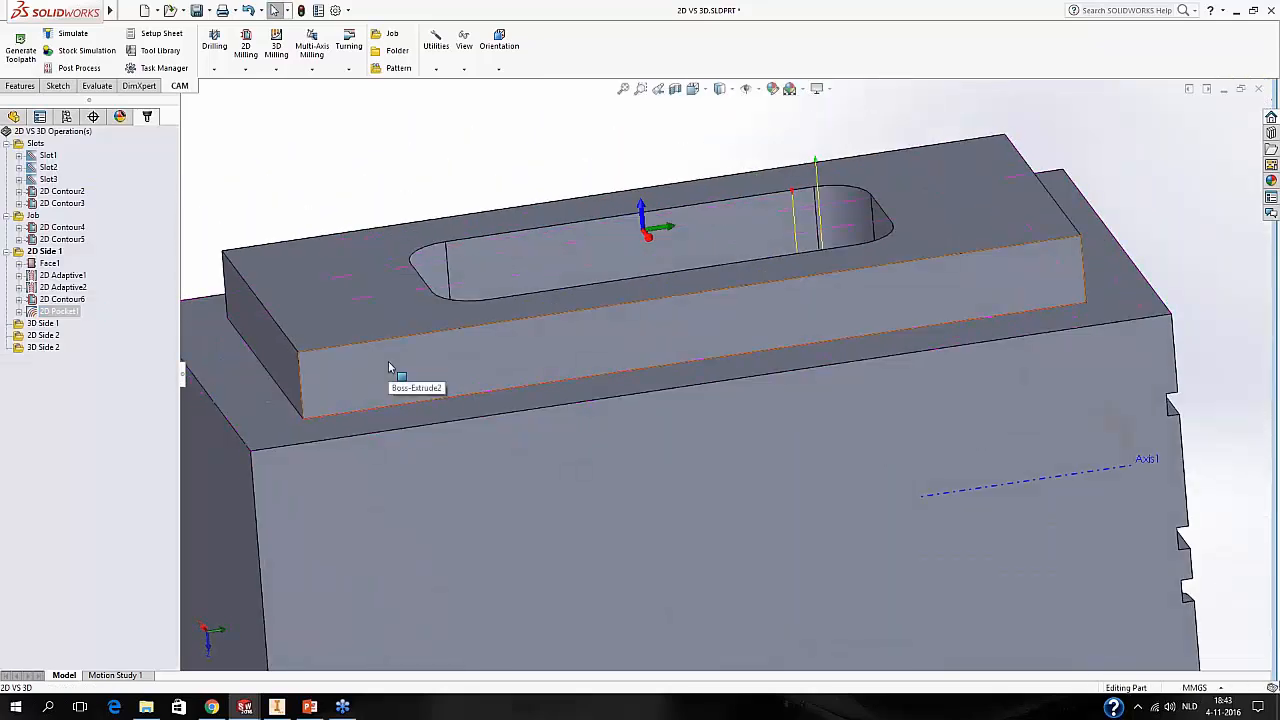
middle_click_drag(535, 285, 556, 390)
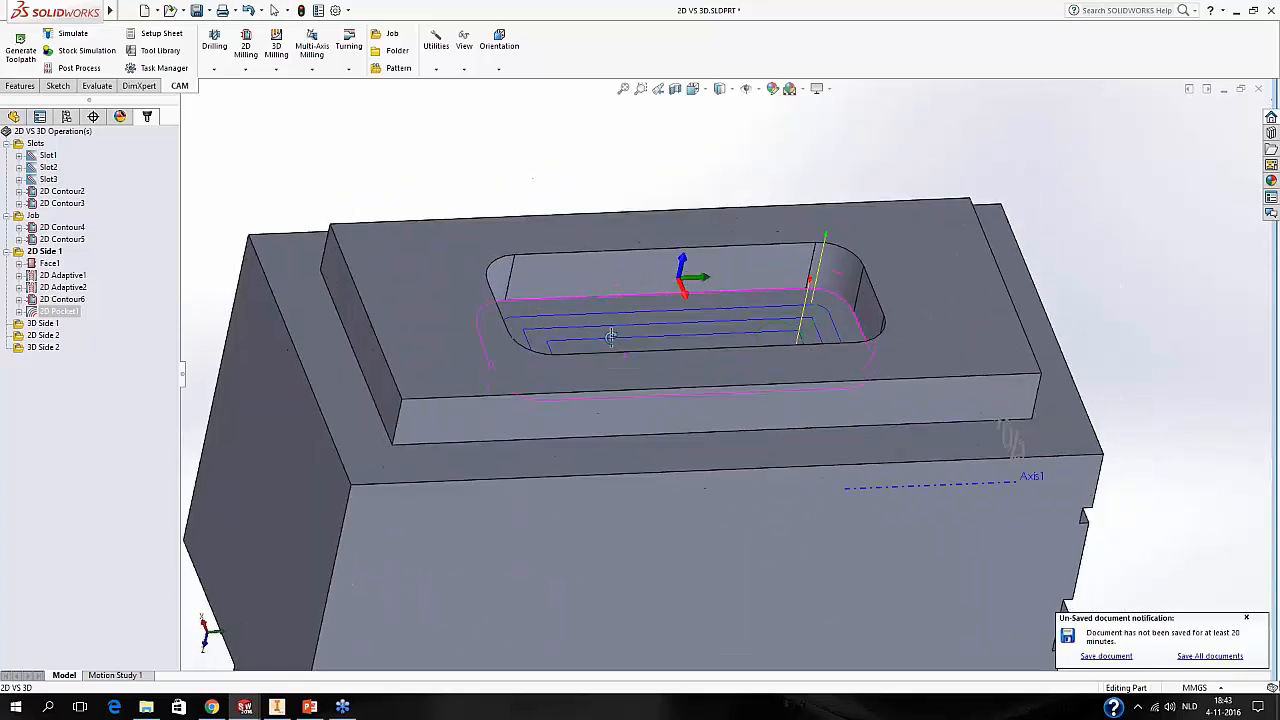
left_click(247, 68)
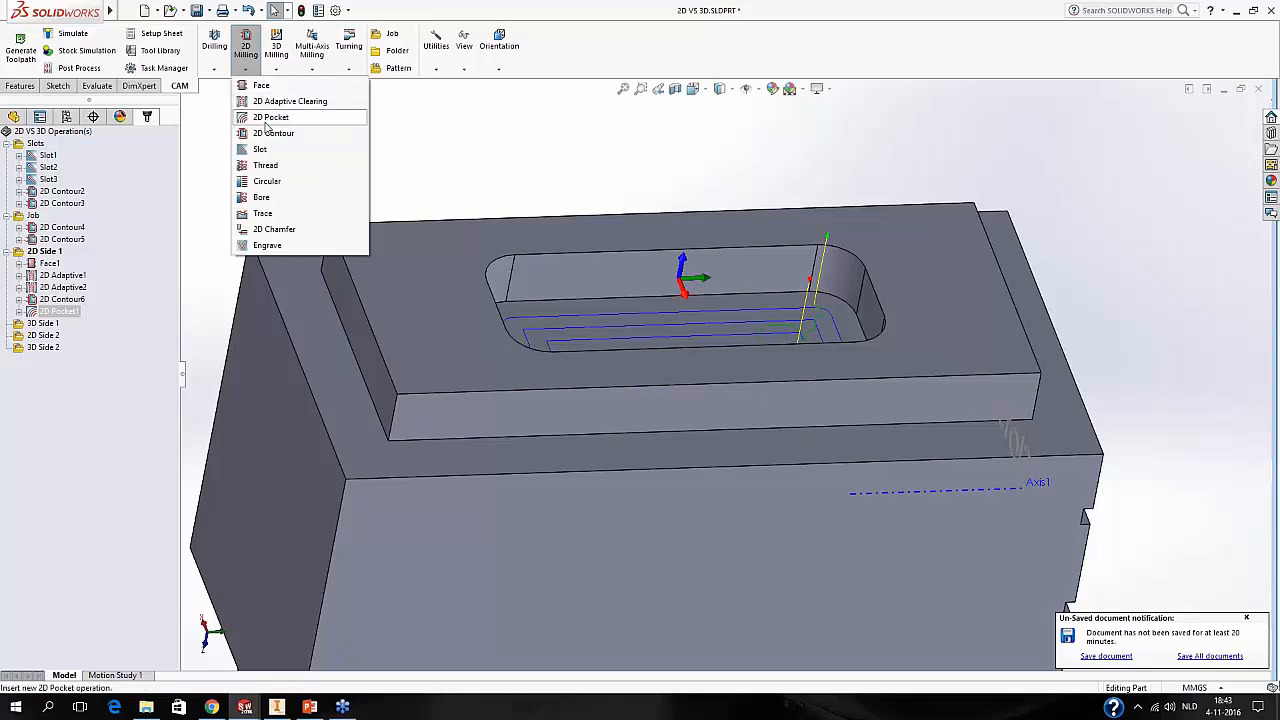
left_click(270, 133)
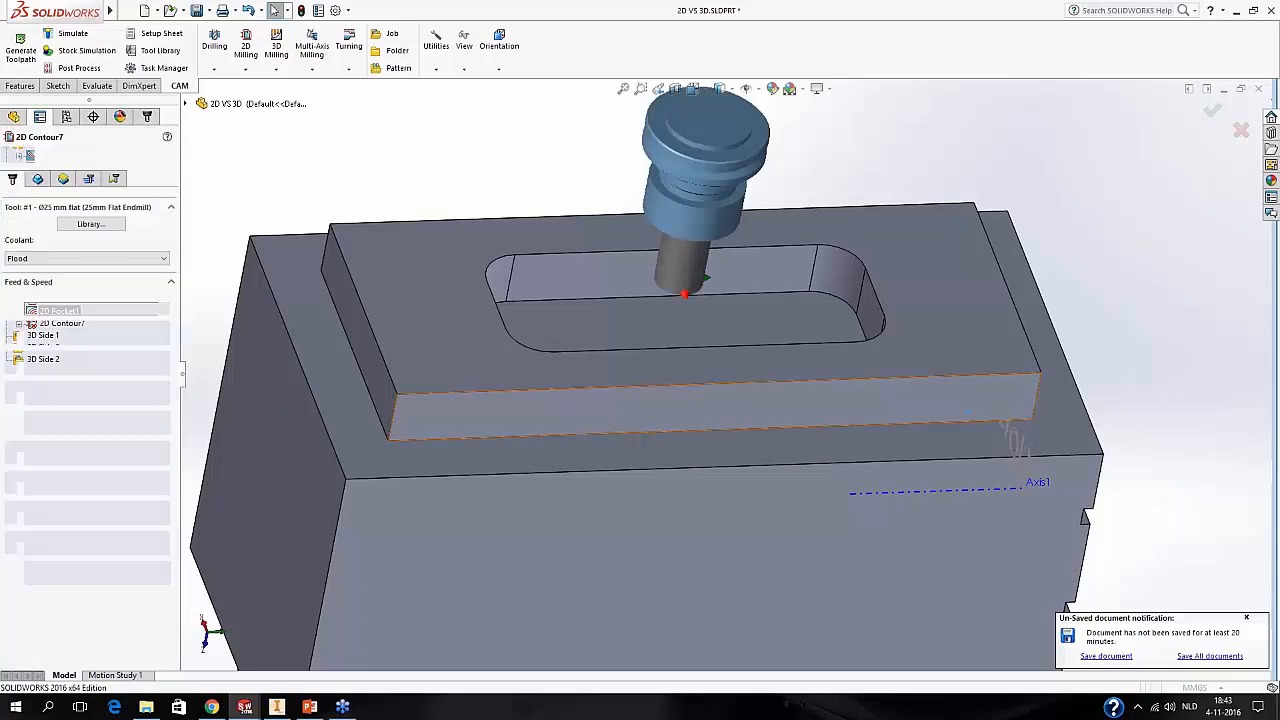
left_click(909, 426)
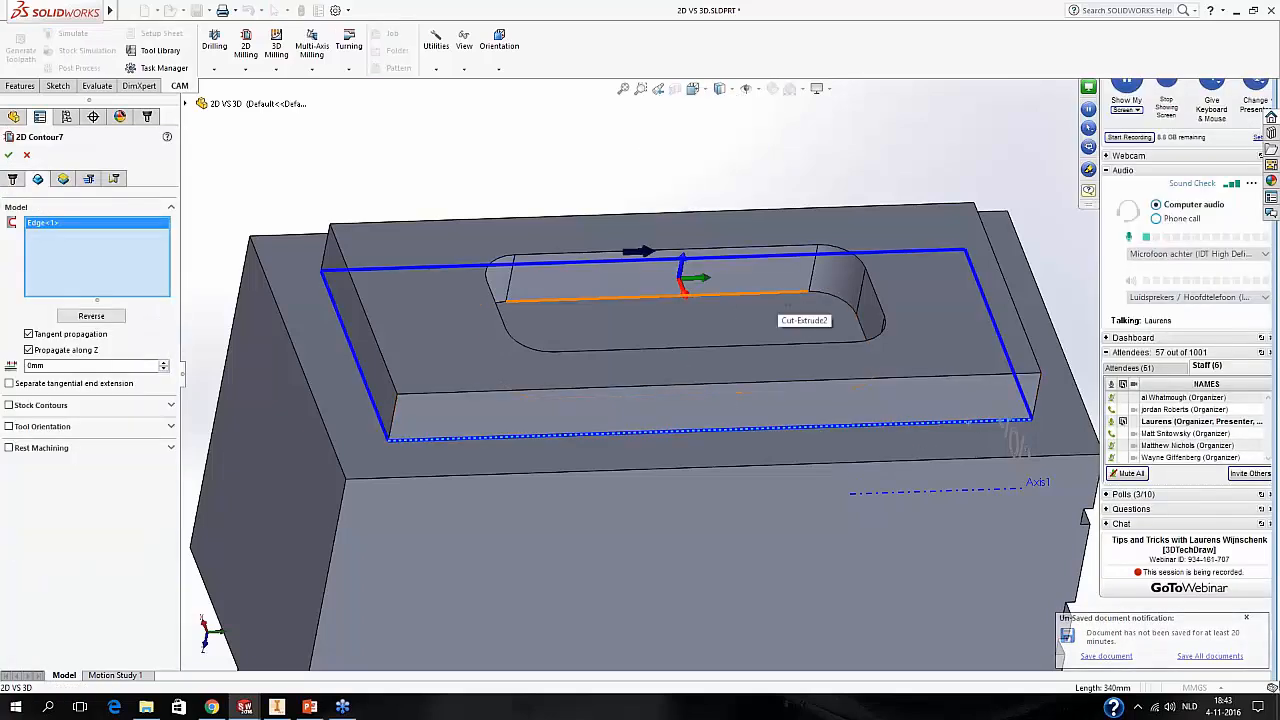
left_click(789, 306)
Enable the repeat finishing pass for the contour operation, keep compensation In Computer, and accept the operation.
middle_click_drag(789, 306, 760, 590)
left_click(88, 179)
left_click(97, 224)
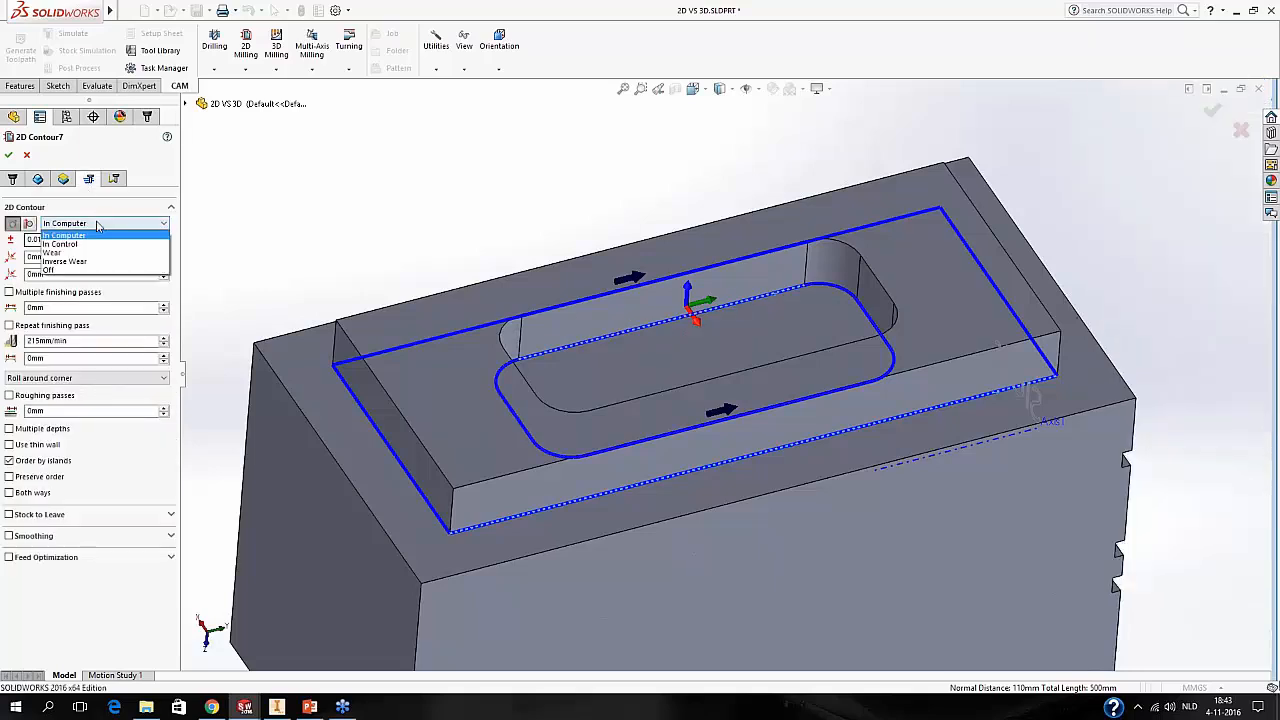
left_click(97, 211)
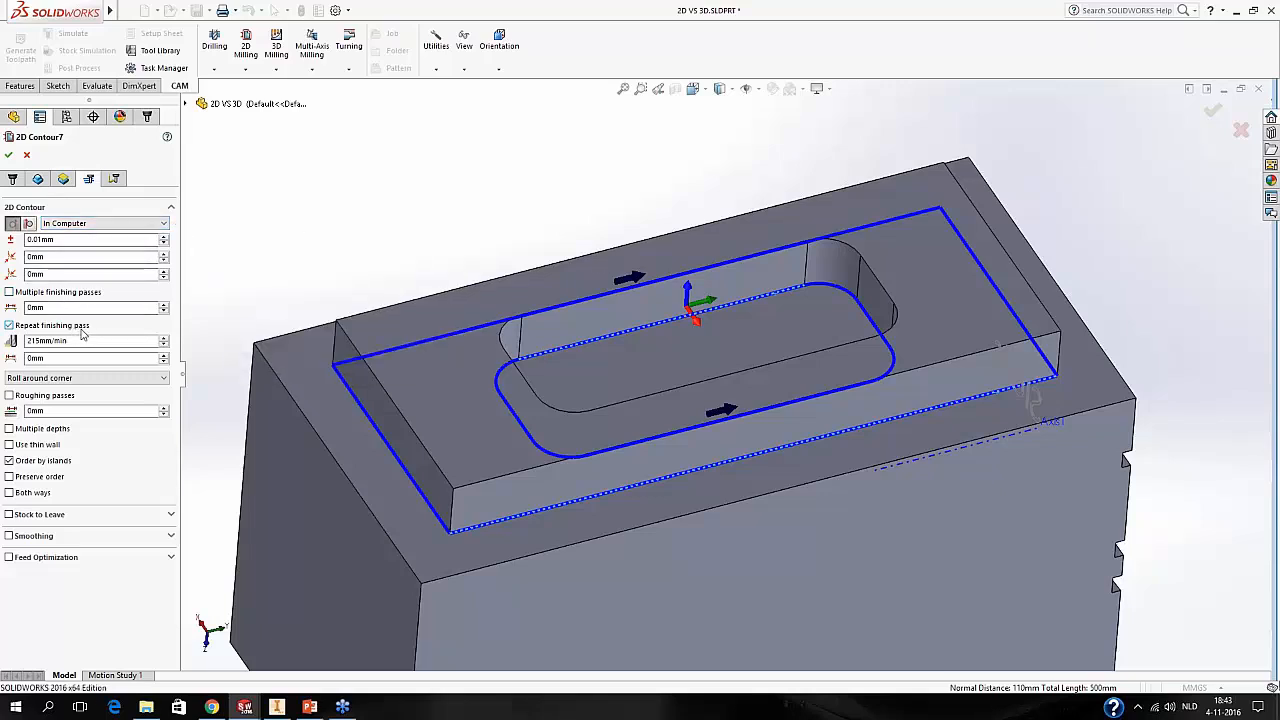
middle_click_drag(340, 352, 419, 385)
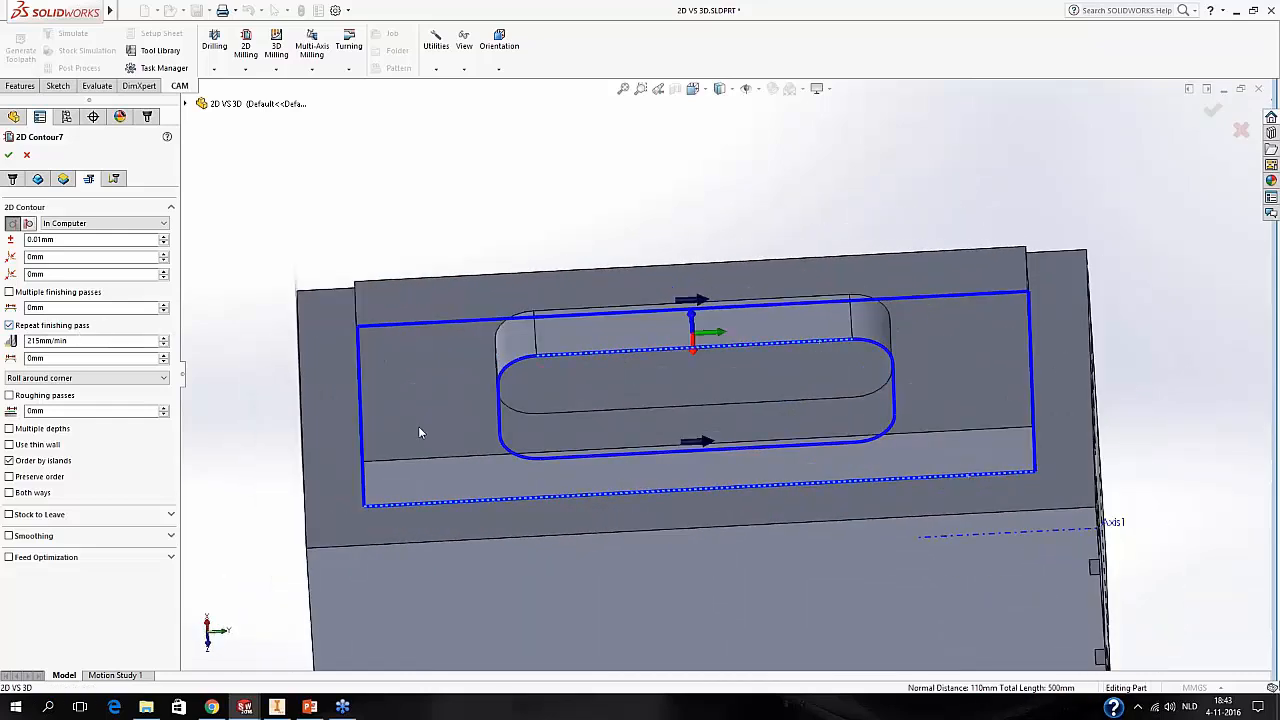
middle_click_drag(578, 453, 600, 475)
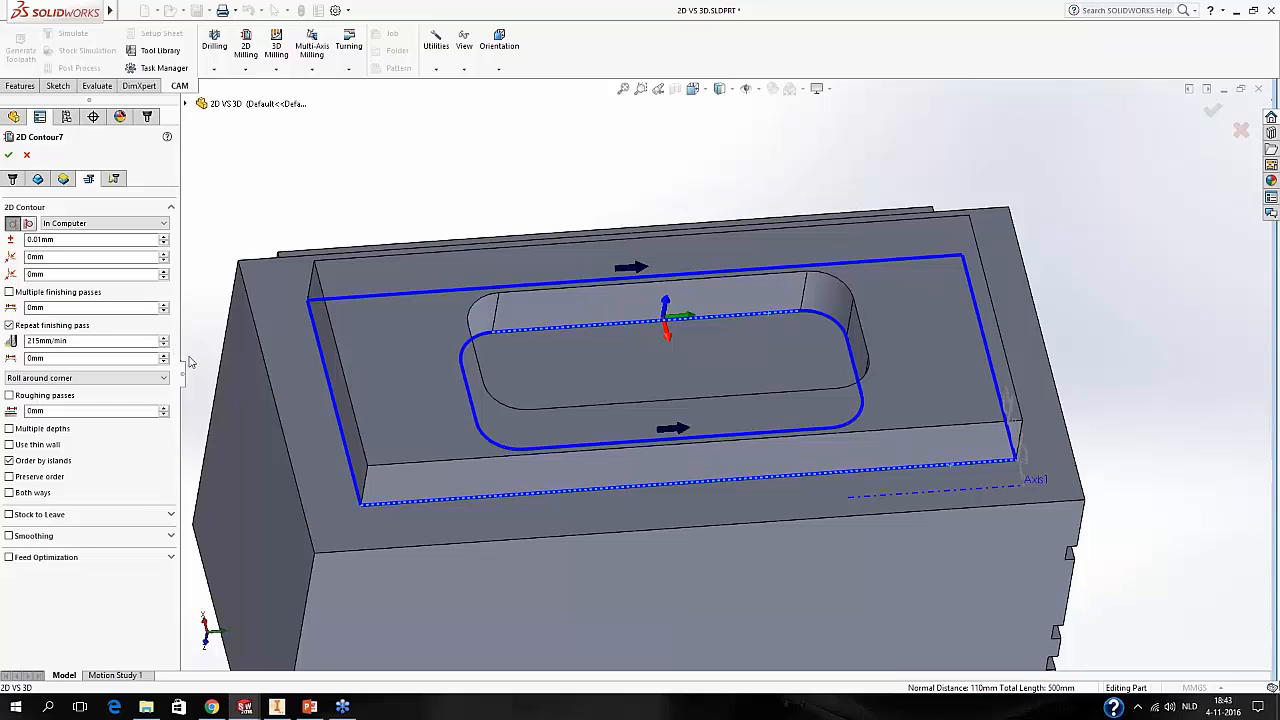
middle_click_drag(527, 357, 530, 397)
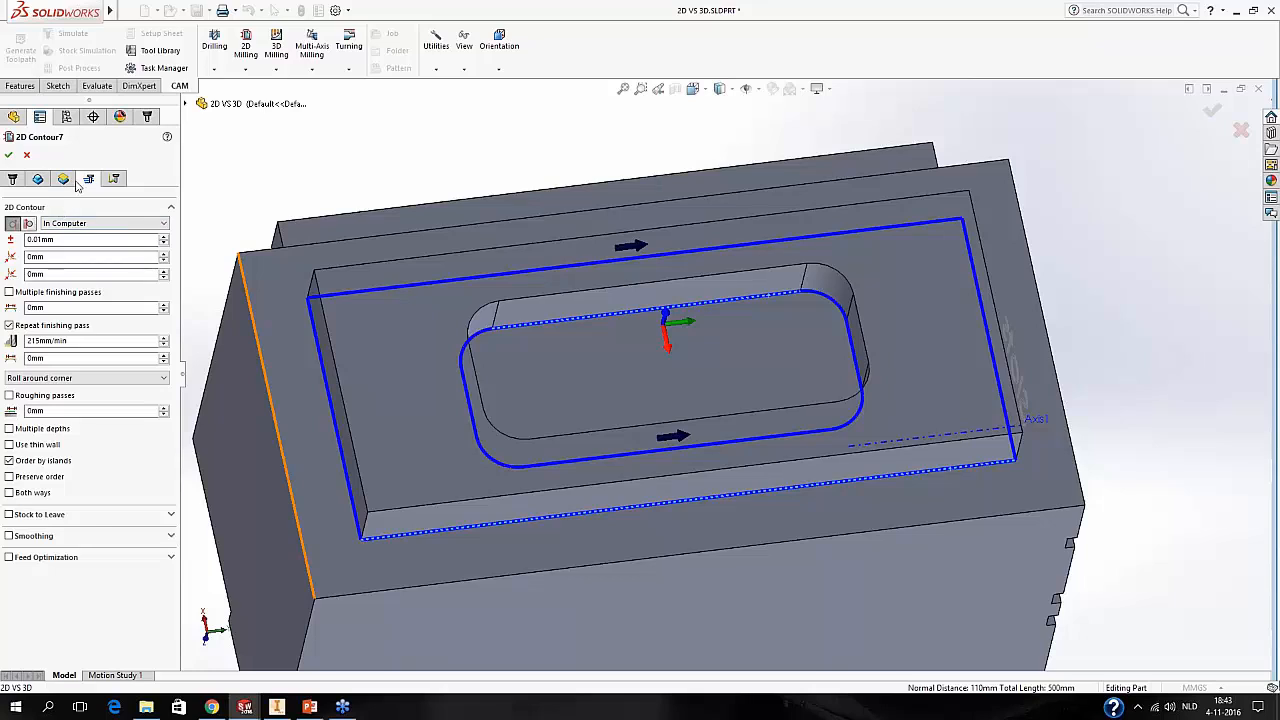
left_click(8, 155)
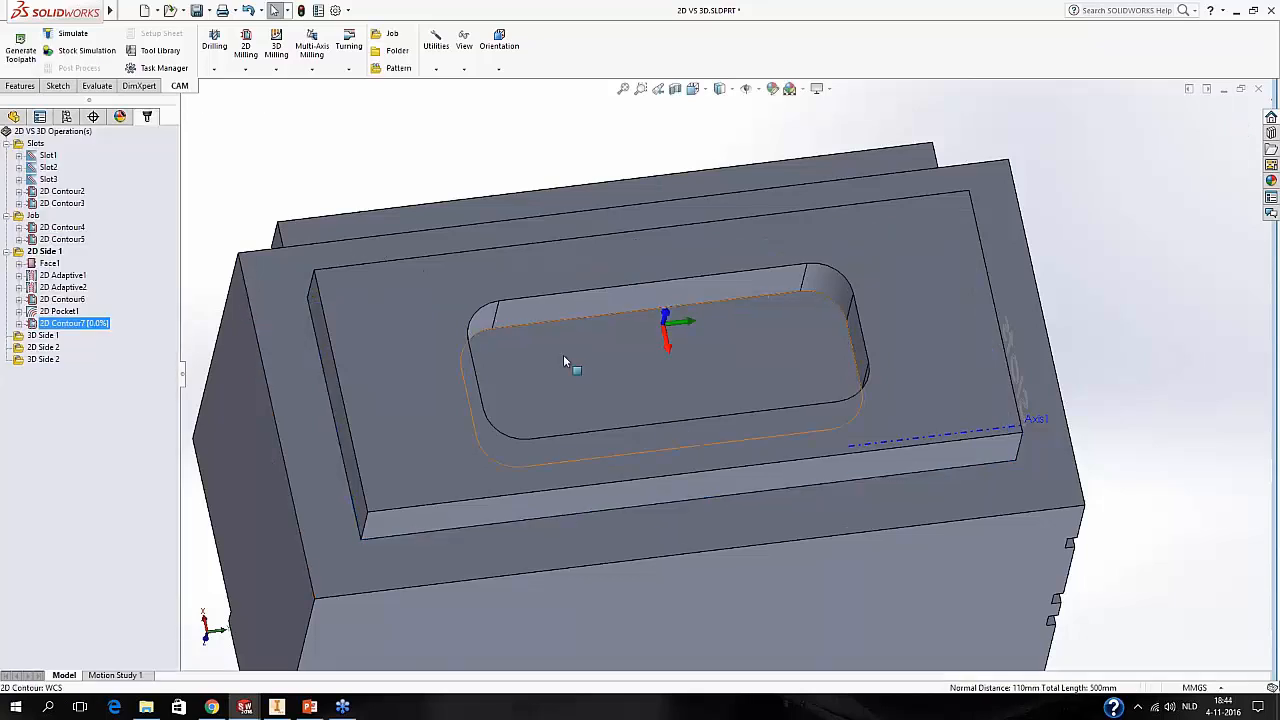
Run a sped-up stock simulation of all operations in the 2D Side 1 folder and close the simulation events report.
middle_click_drag(544, 361, 542, 264)
left_click(61, 252)
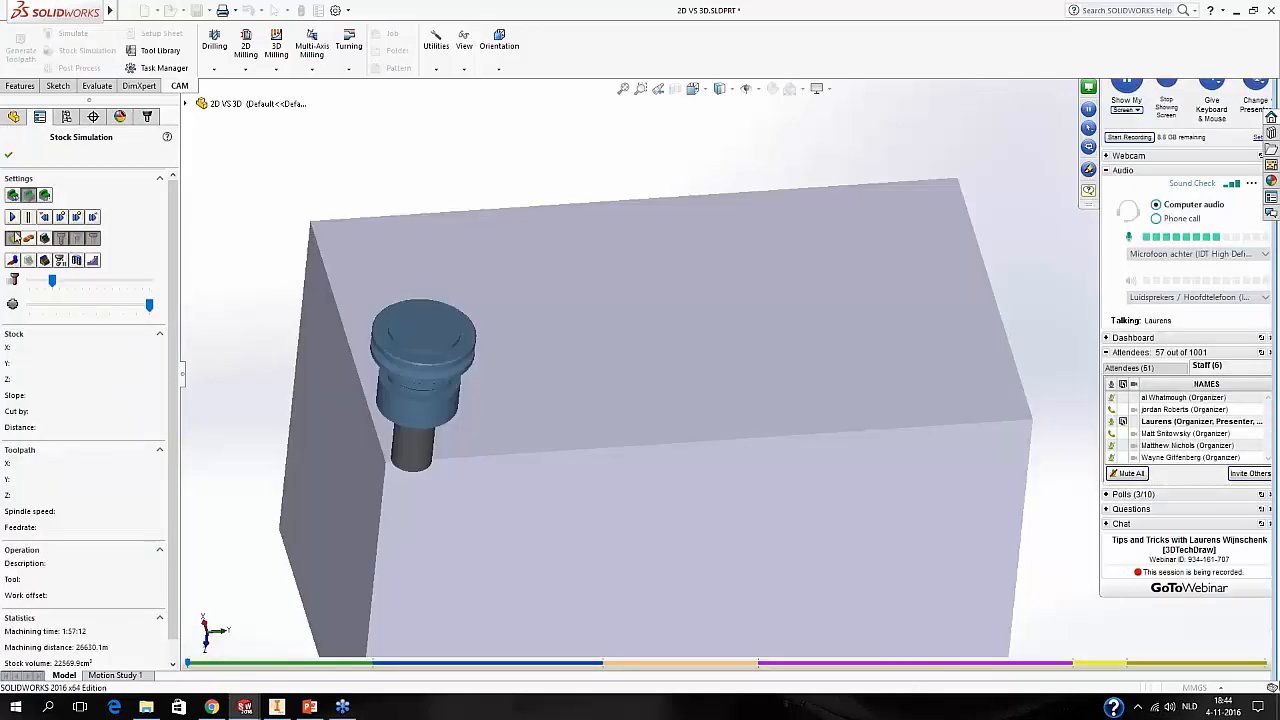
left_click(12, 218)
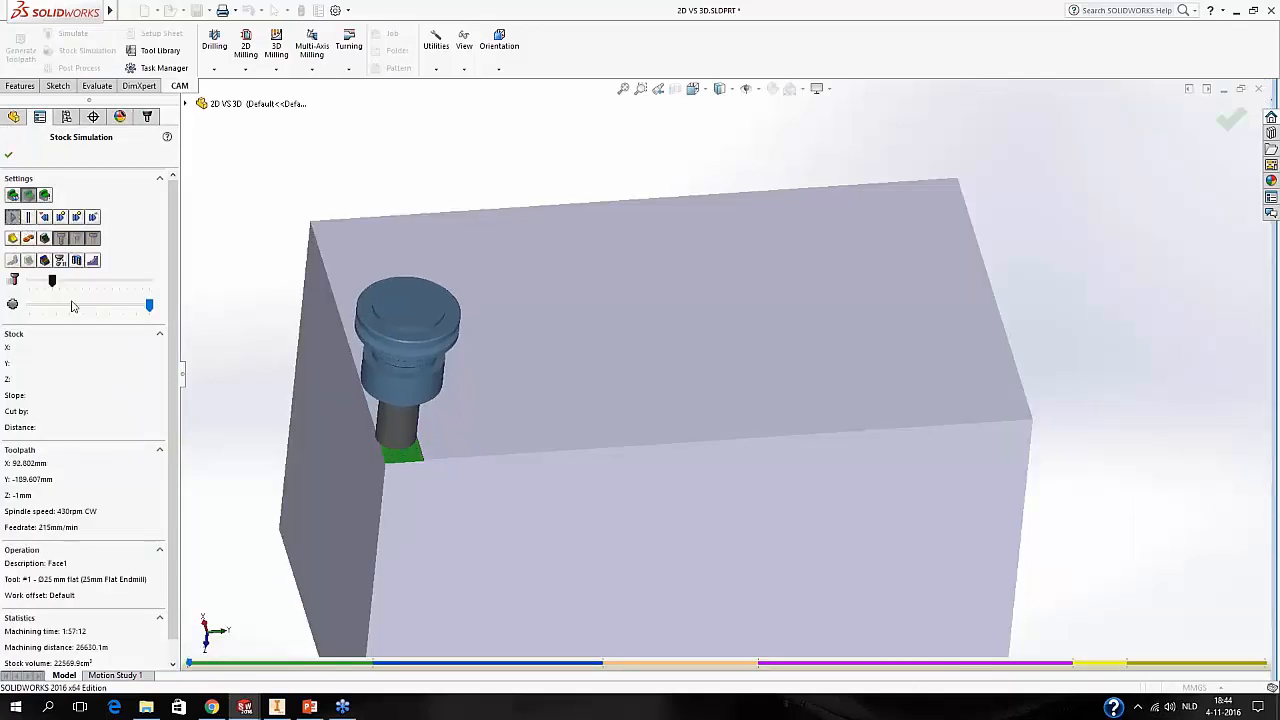
mouse_move(57, 285)
left_mouse_down()
mouse_move(97, 287)
mouse_move(75, 288)
left_mouse_up()
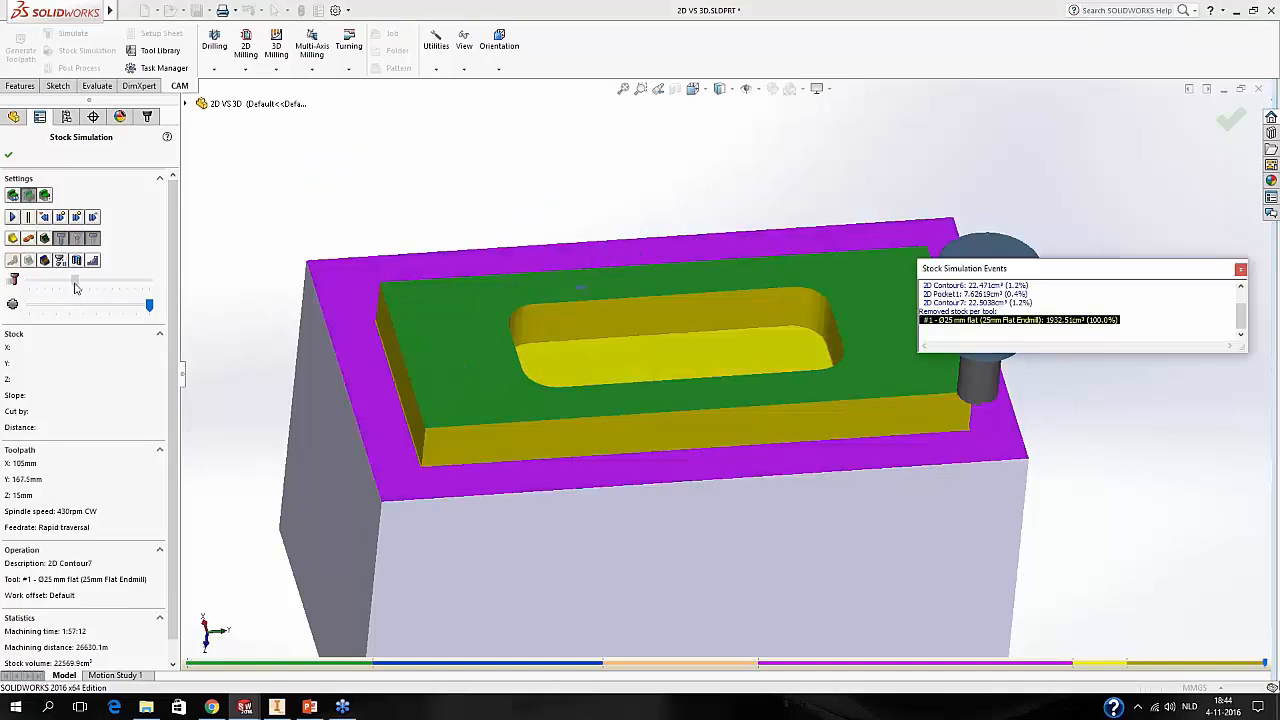
left_click(1240, 270)
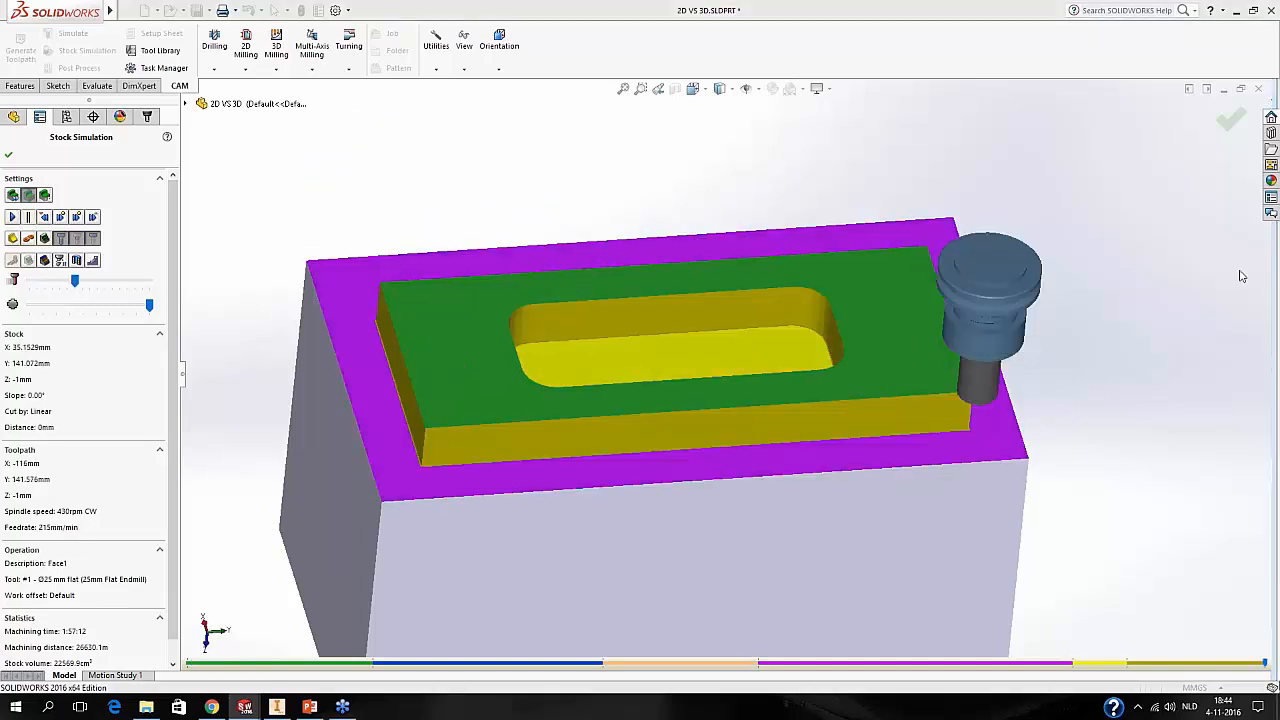
Replay the stock simulation more slowly, skip to the end of the facing operation, watch the remaining operations, and exit the simulation.
left_click_drag(74, 281, 57, 283)
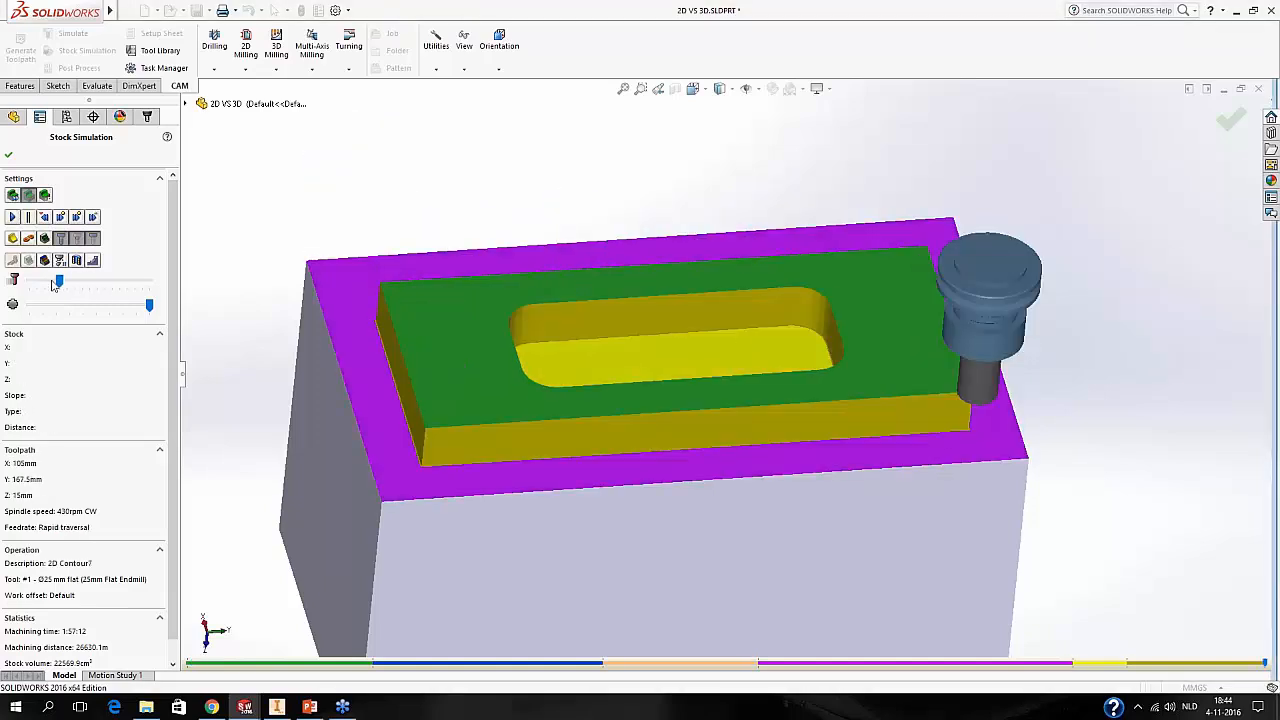
left_click(12, 218)
left_click(632, 389)
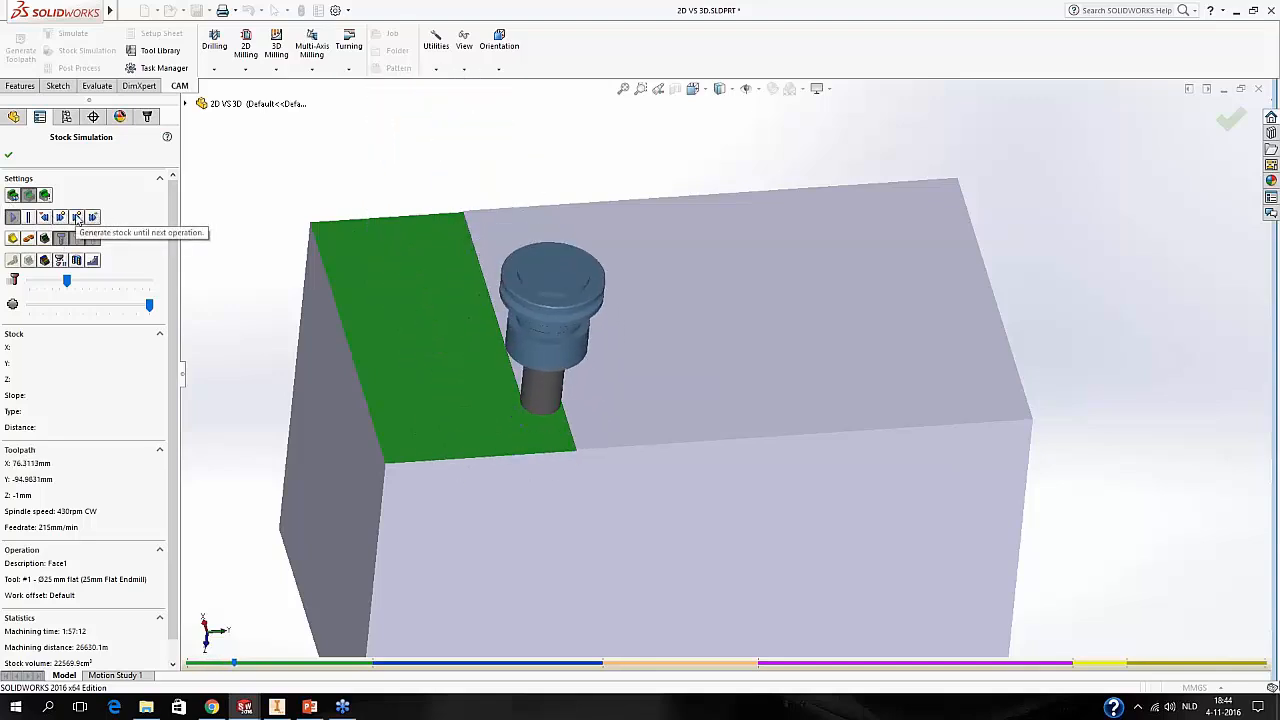
left_click(77, 218)
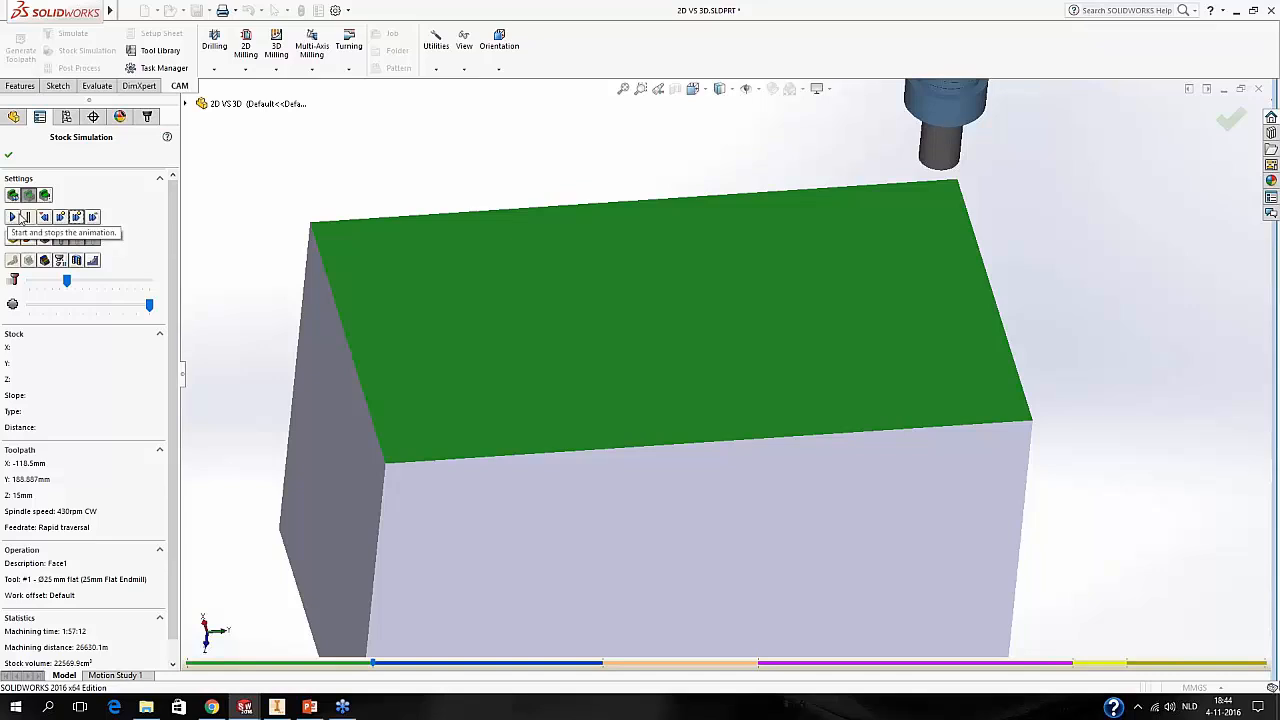
left_click(15, 217)
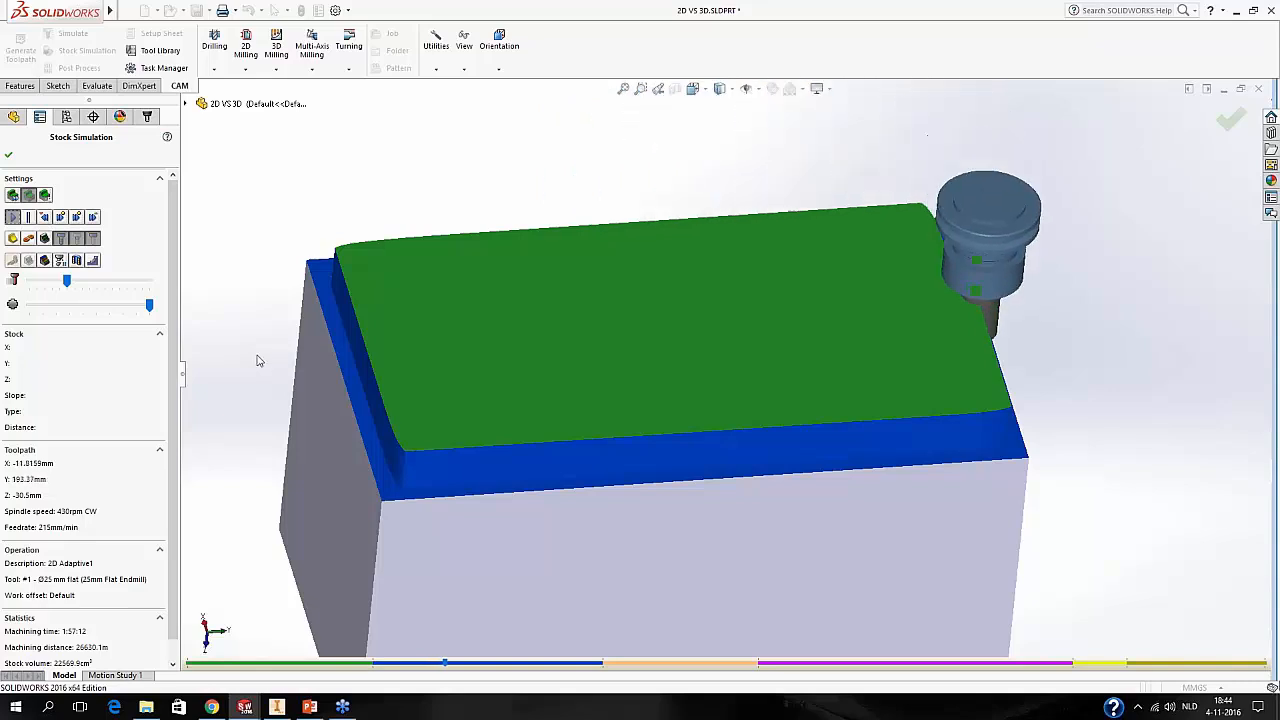
left_click_drag(67, 284, 73, 286)
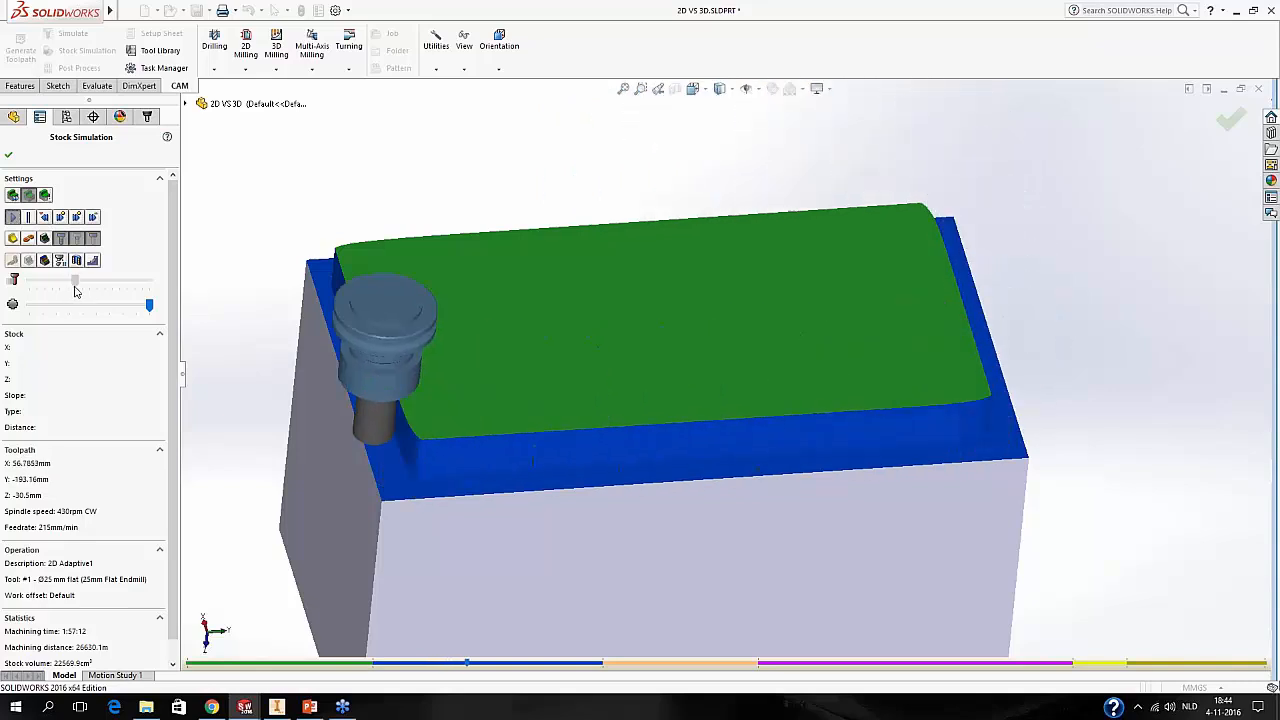
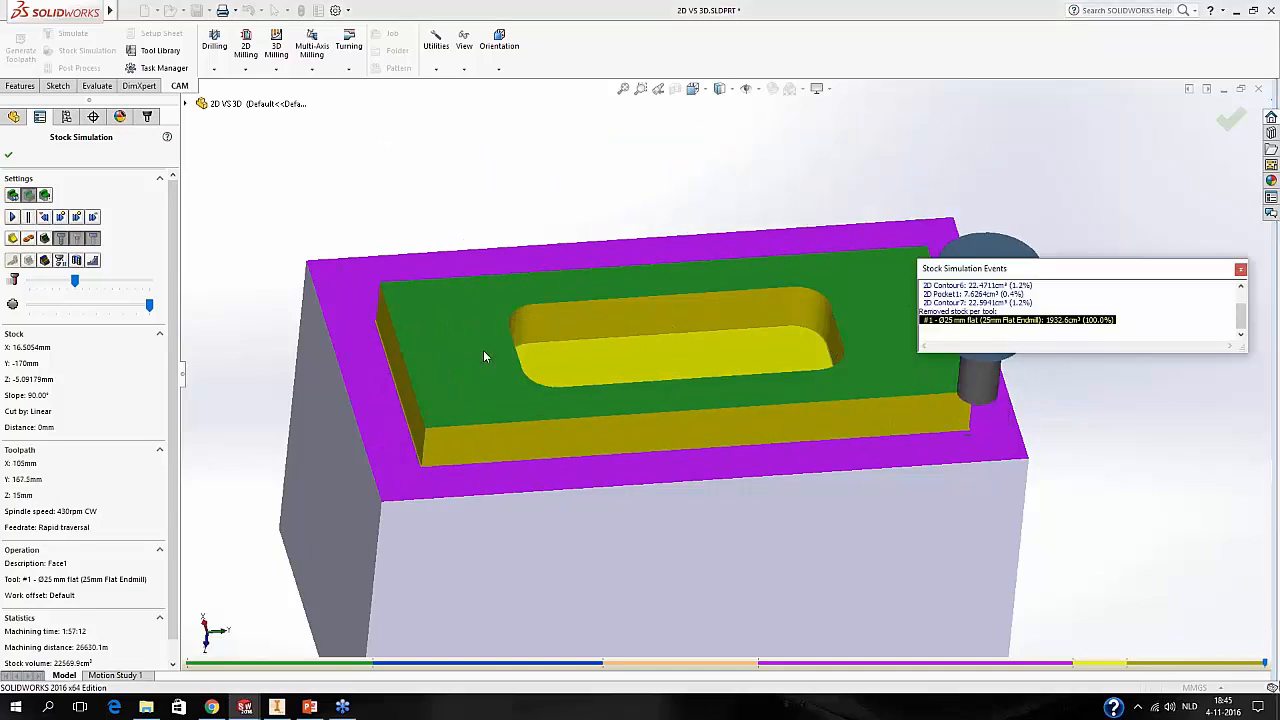
left_click(10, 155)
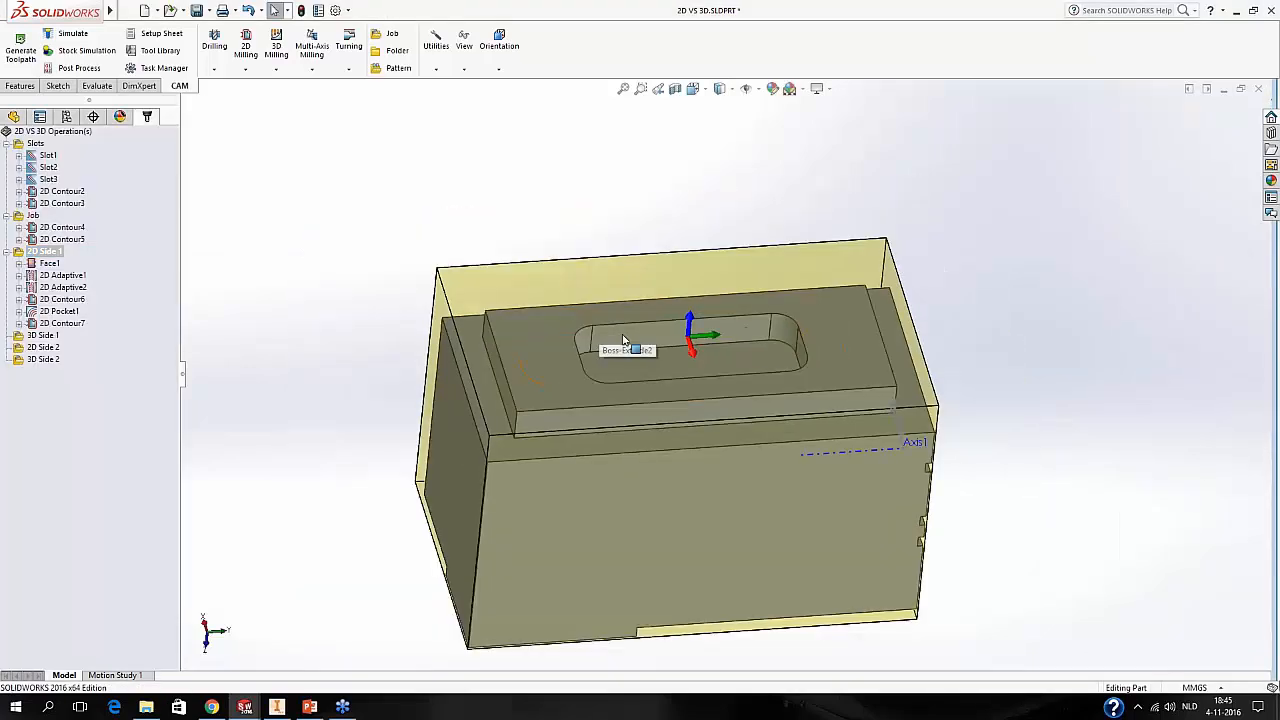
Make the 3D Side 1 folder the default folder for new operations.
mouse_move(622, 340)
middle_mouse_down()
mouse_move(606, 378)
mouse_move(627, 341)
middle_mouse_up()
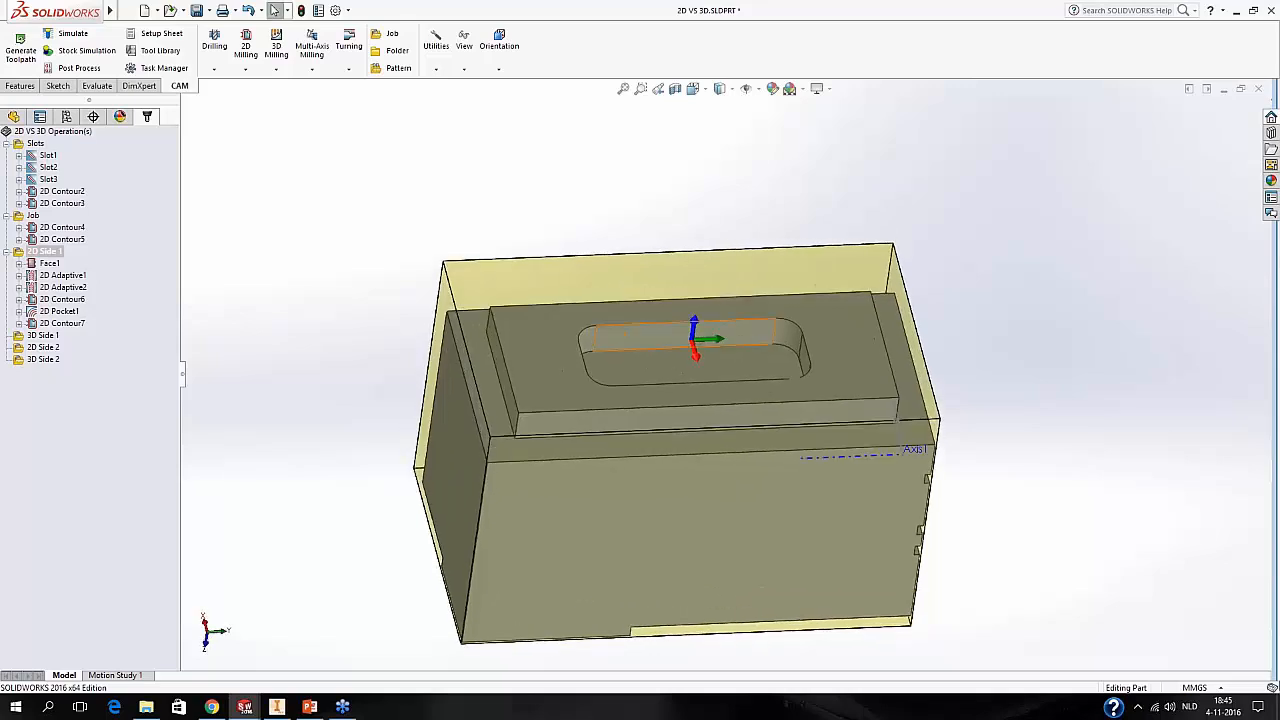
middle_click_drag(509, 189, 544, 238)
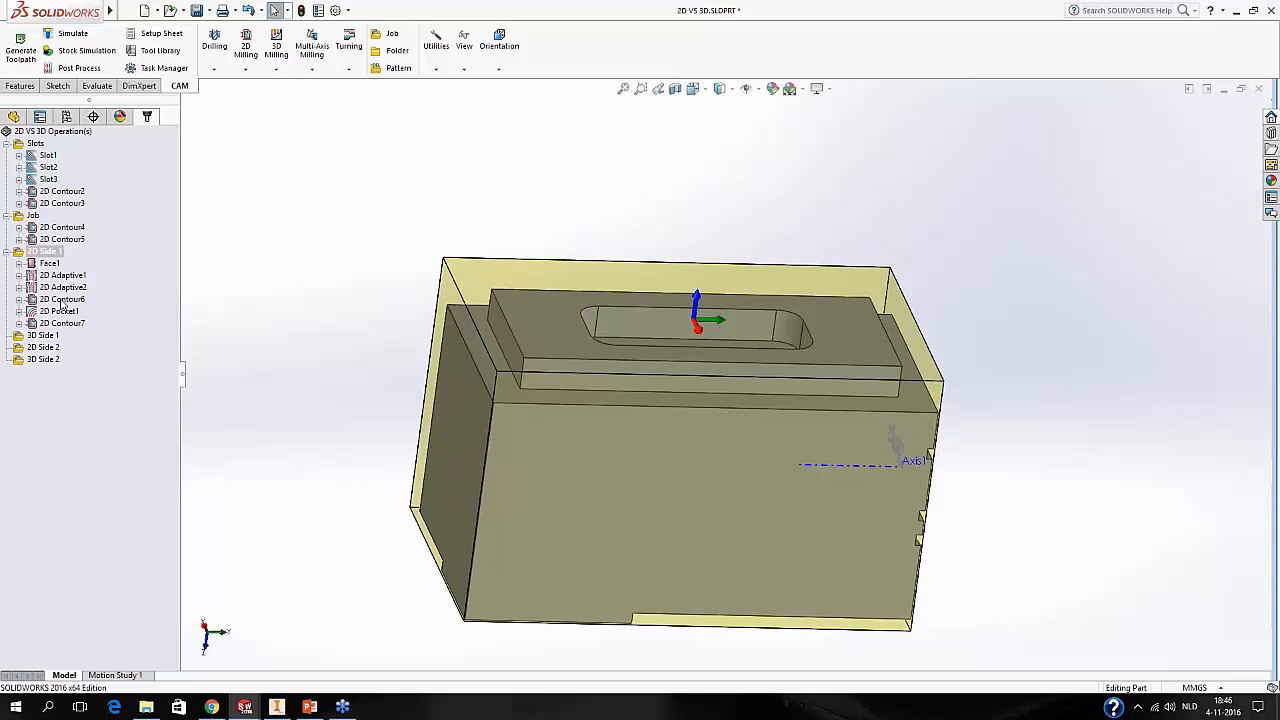
right_click(24, 338)
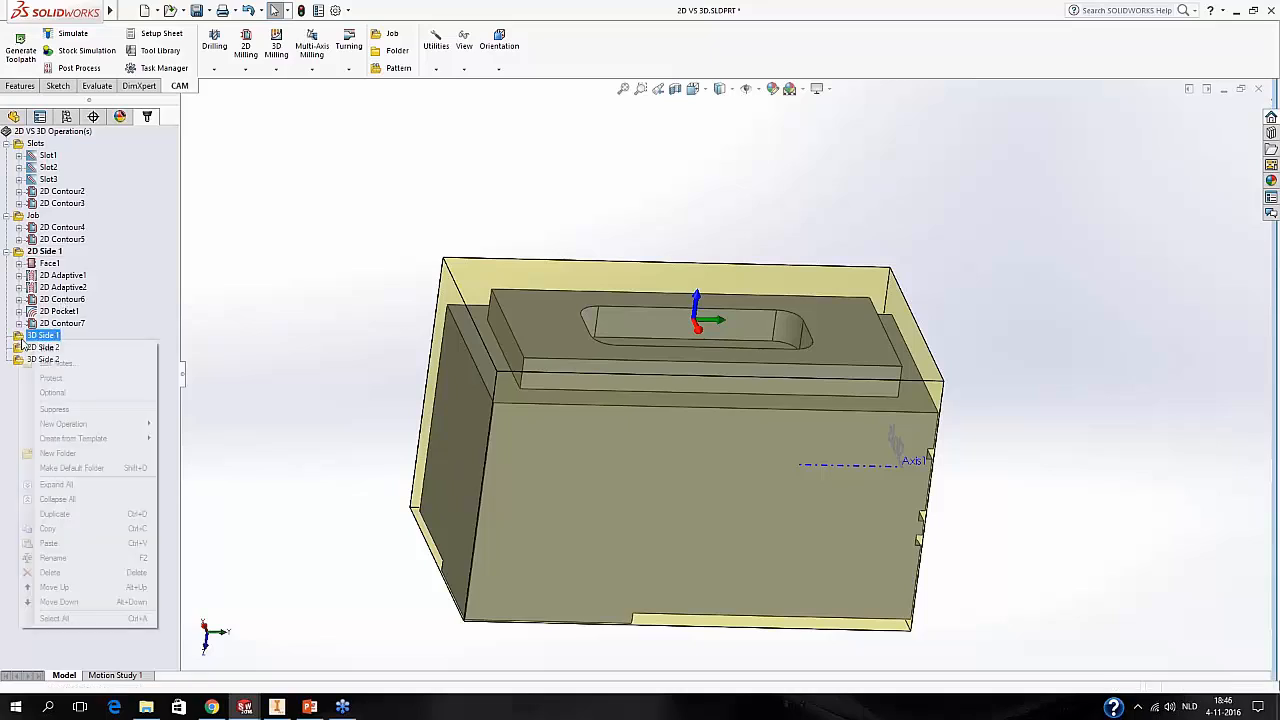
left_click(87, 470)
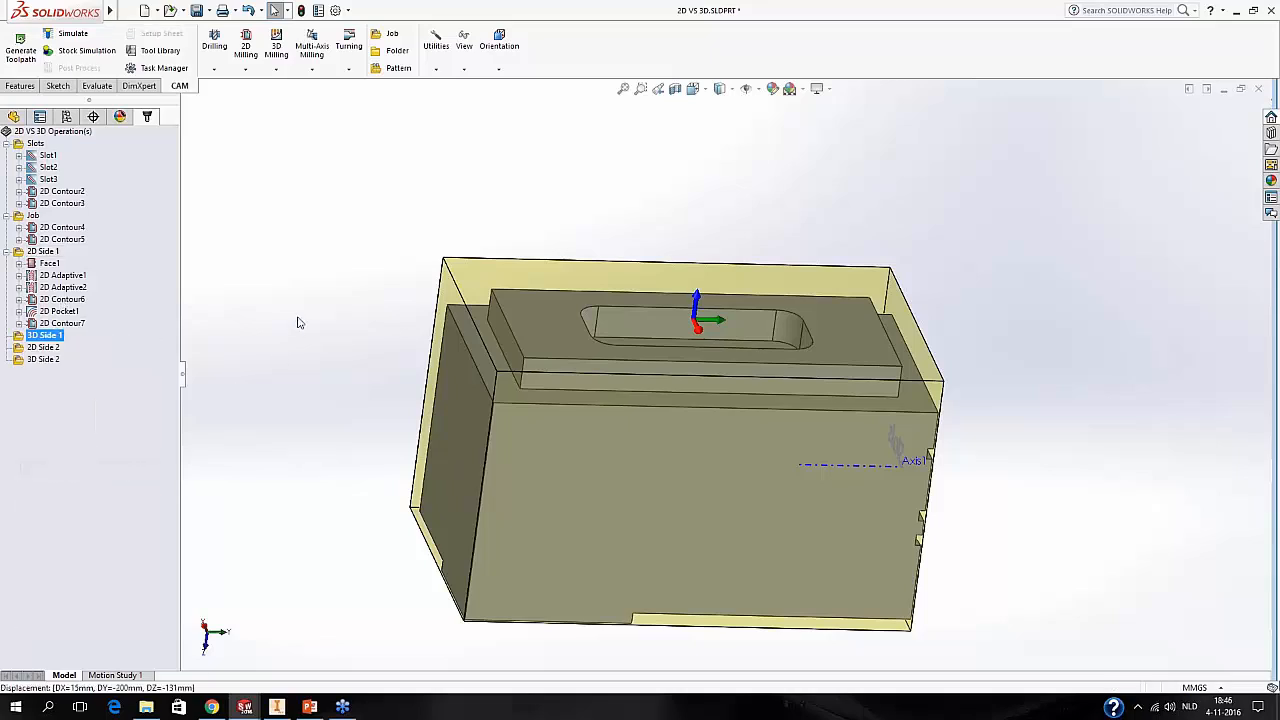
middle_click_drag(455, 305, 661, 375)
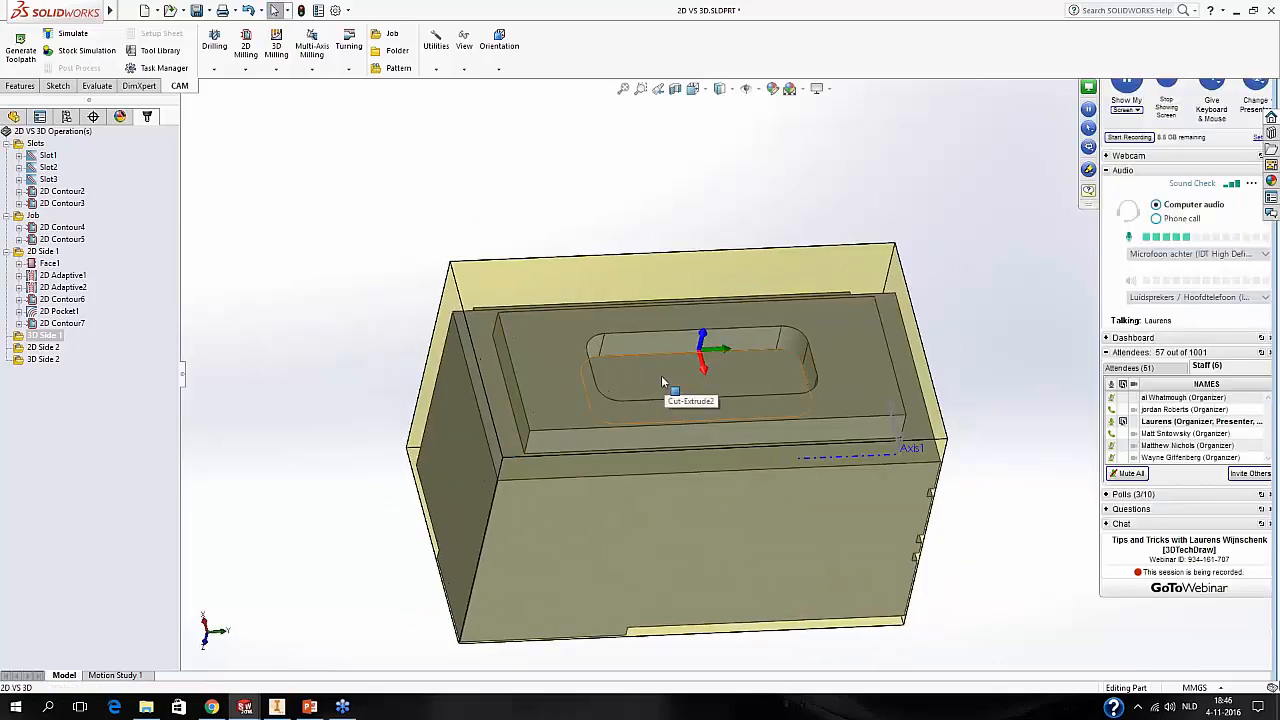
left_click(661, 375)
left_click(479, 385)
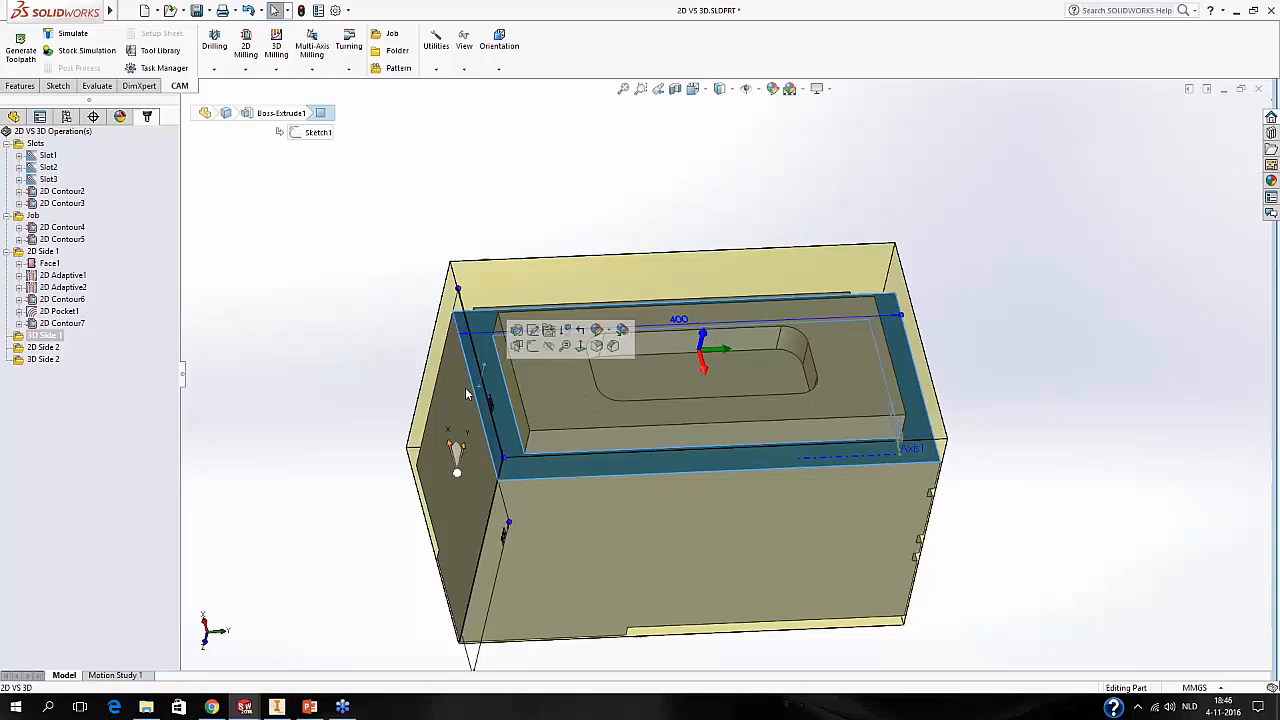
left_click(331, 377)
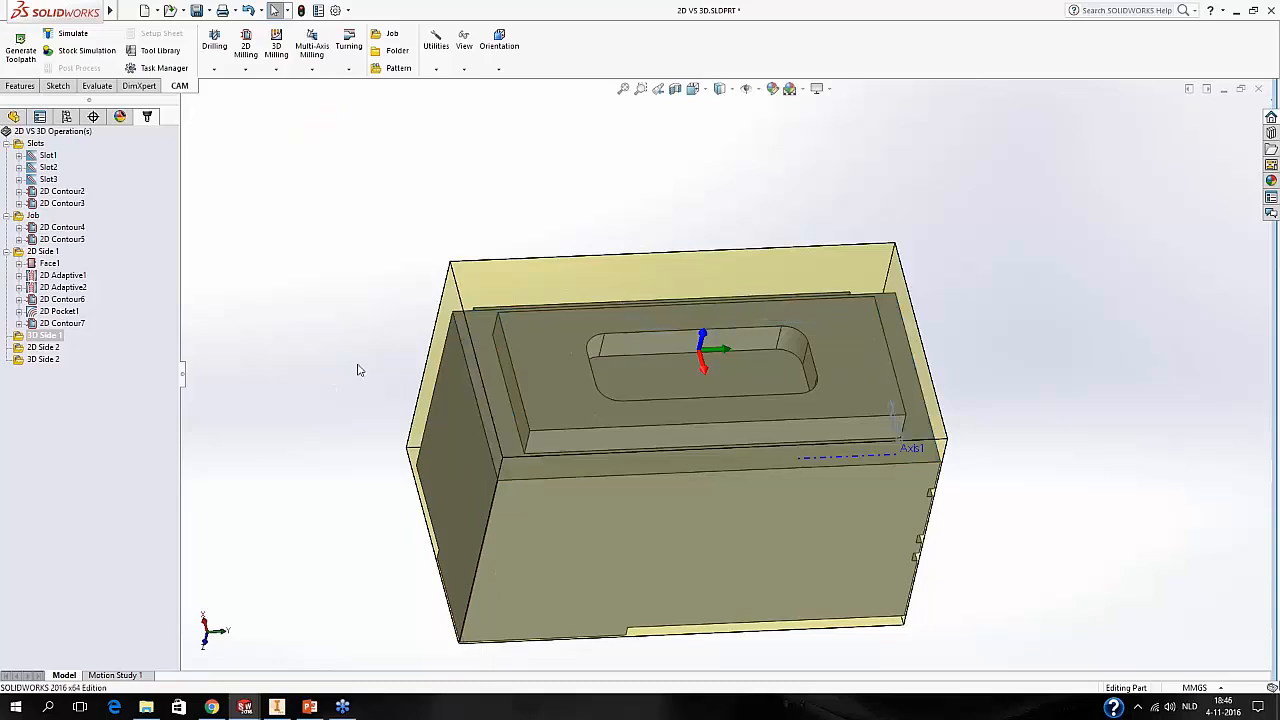
middle_click_drag(350, 362, 348, 250)
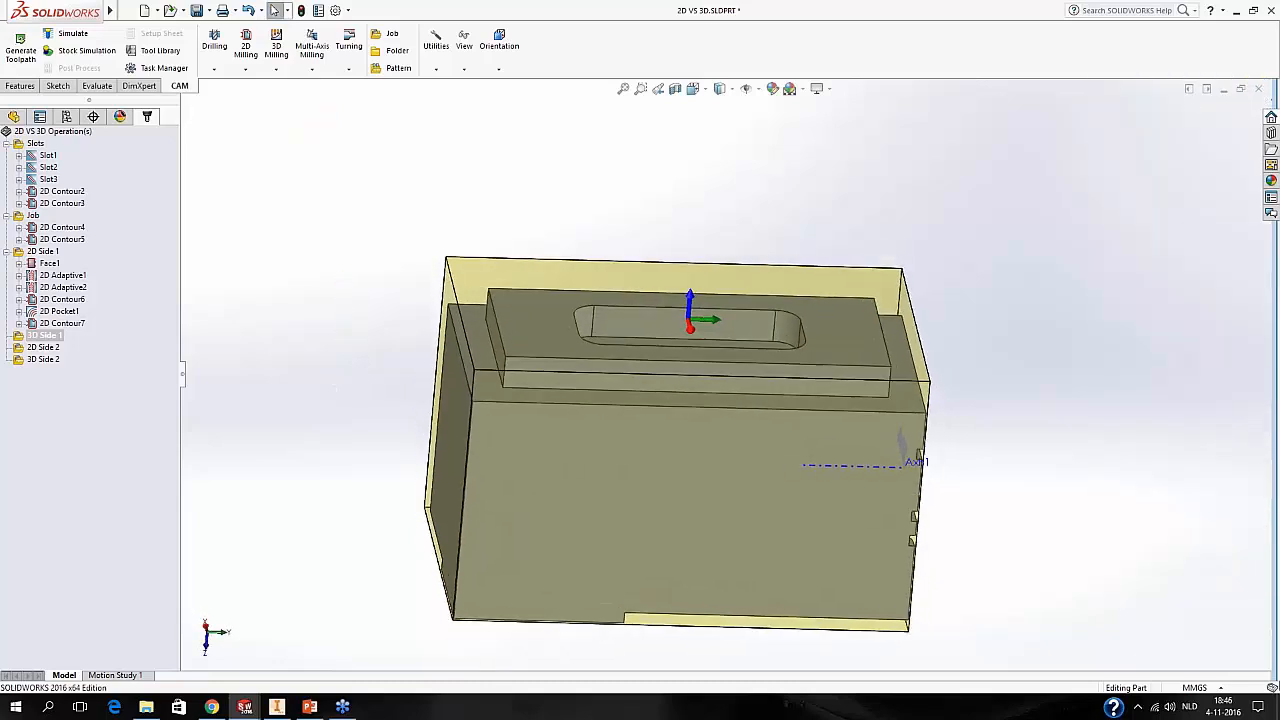
Copy the Face1 operation from the 2D Side 1 folder into the 3D Side 1 folder.
left_click(47, 264)
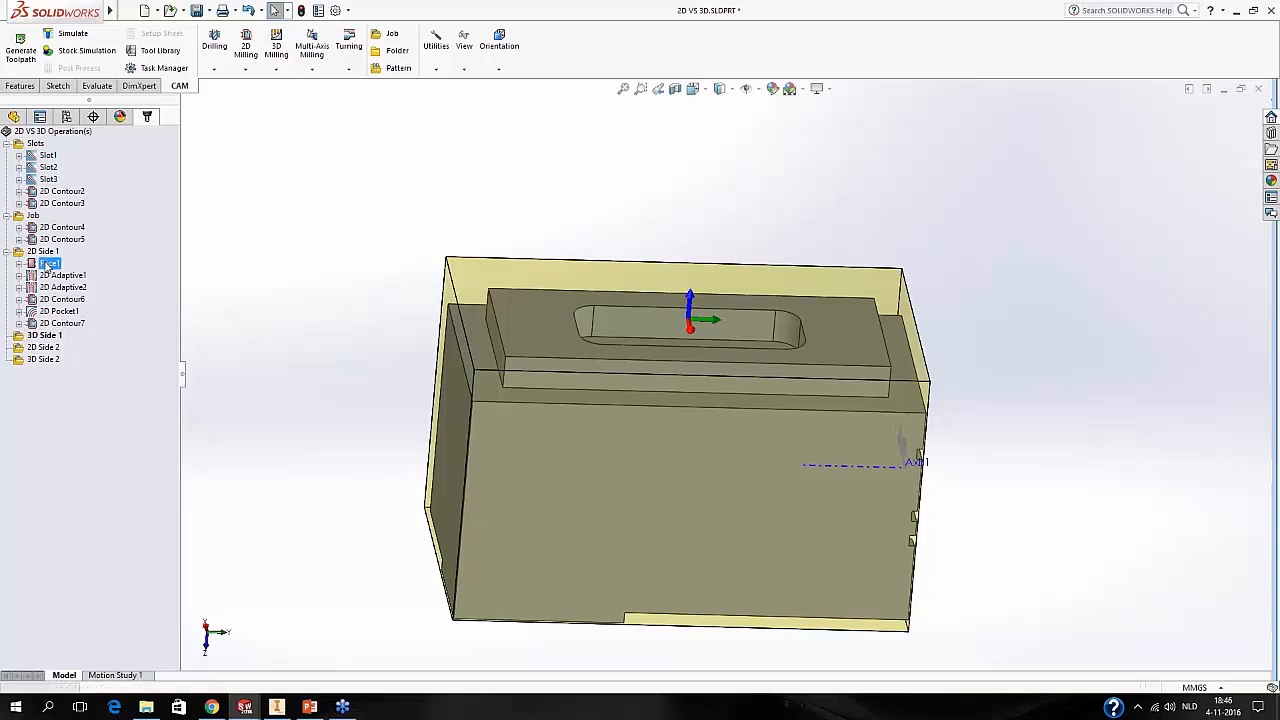
left_click(48, 336)
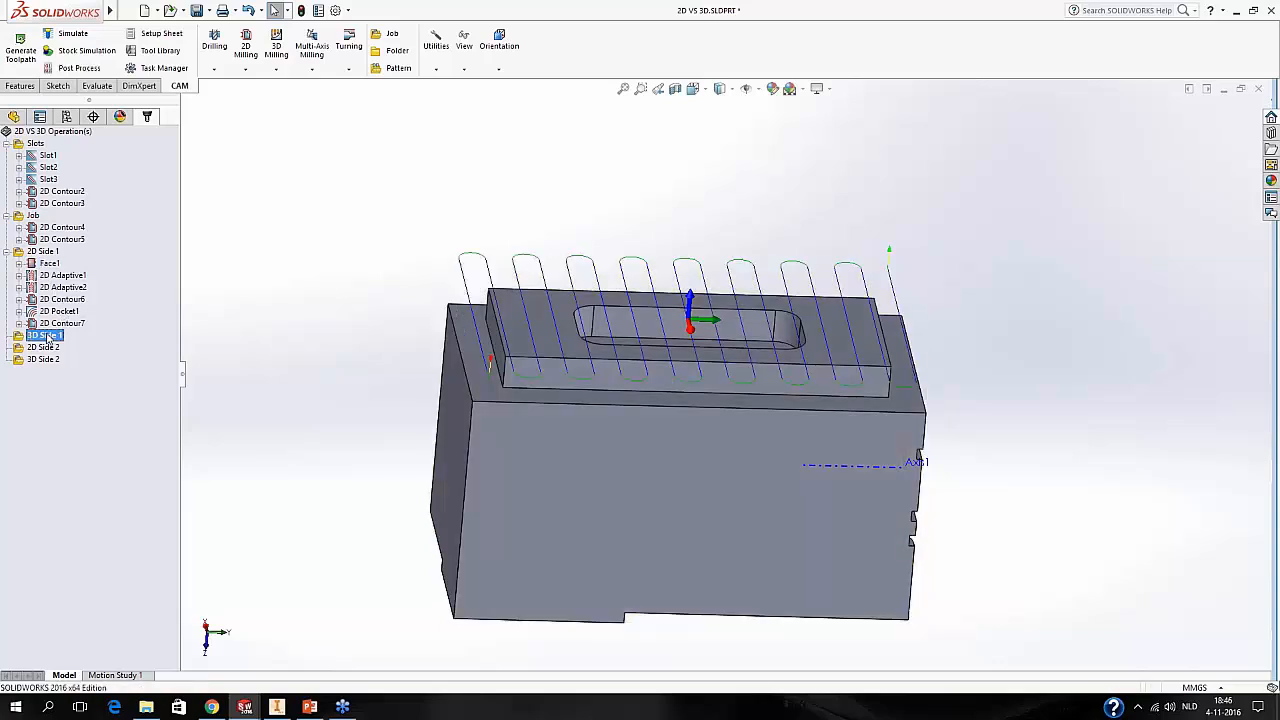
double_click(44, 338)
left_click(47, 348)
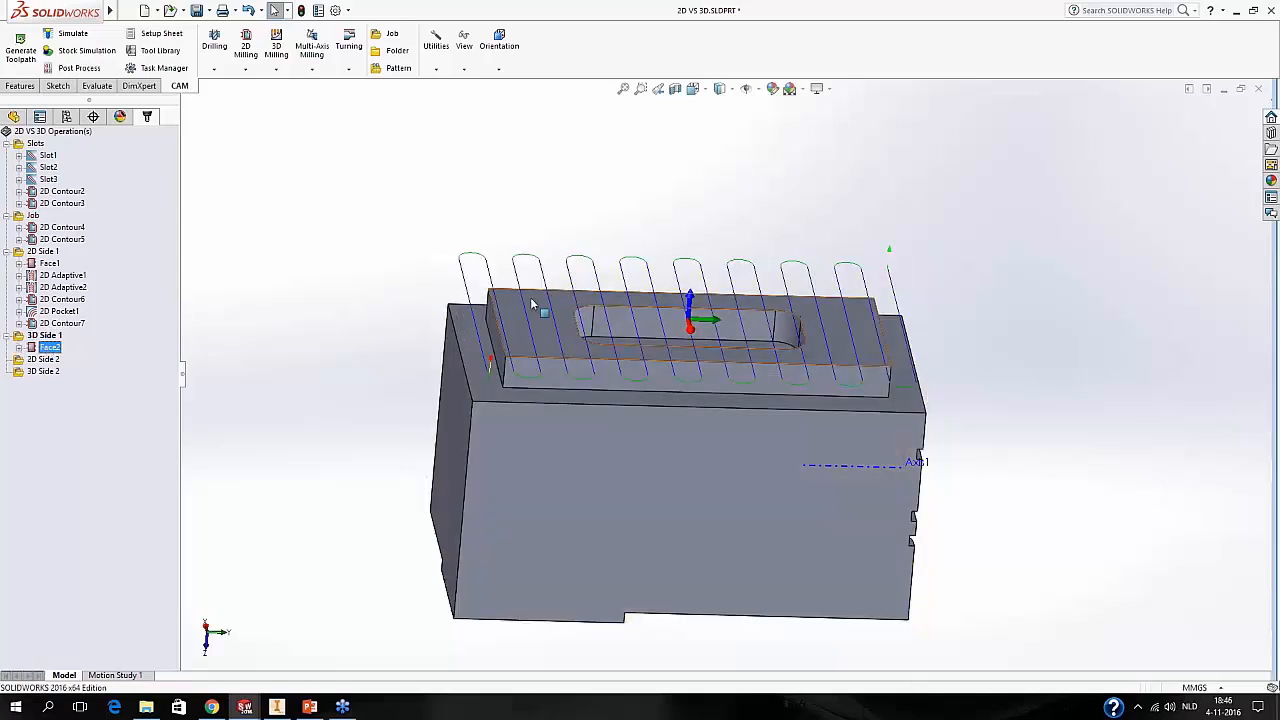
mouse_move(524, 341)
middle_mouse_down()
mouse_move(543, 356)
mouse_move(526, 340)
middle_mouse_up()
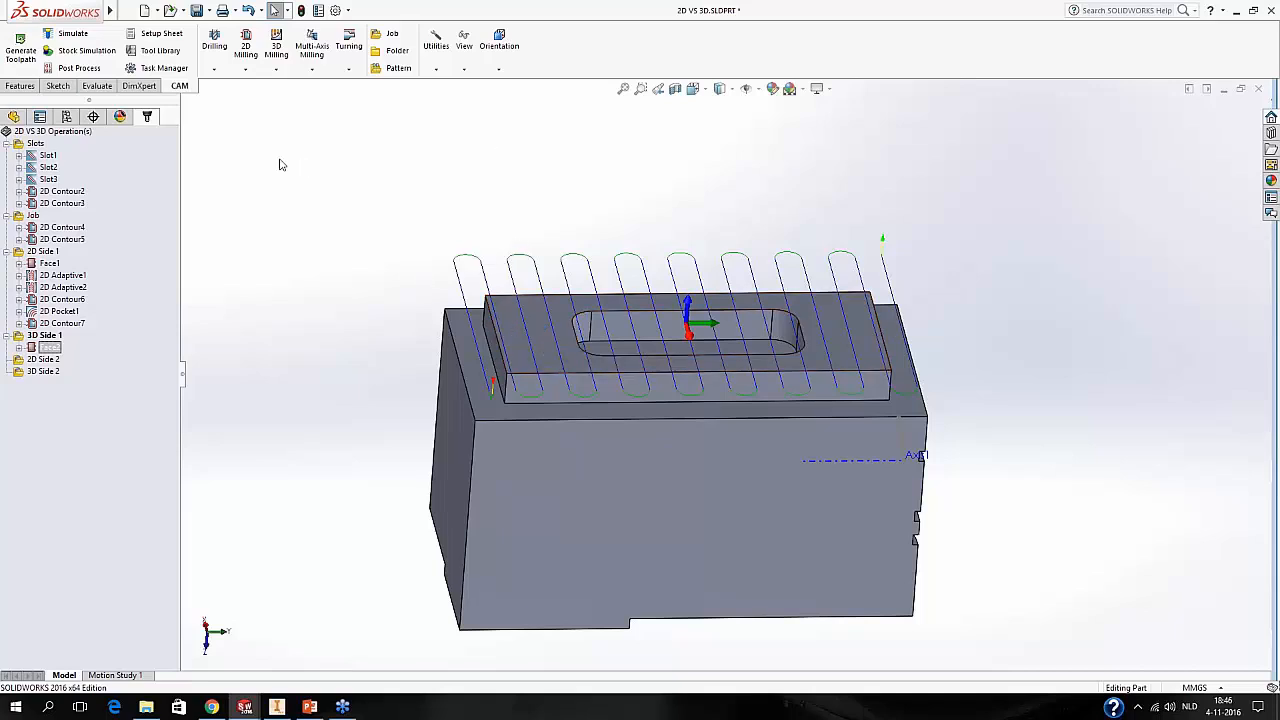
Create a 3D Adaptive Clearing operation with its bottom height From Selection on the ledge face around the raised block, and accept it.
left_click(274, 68)
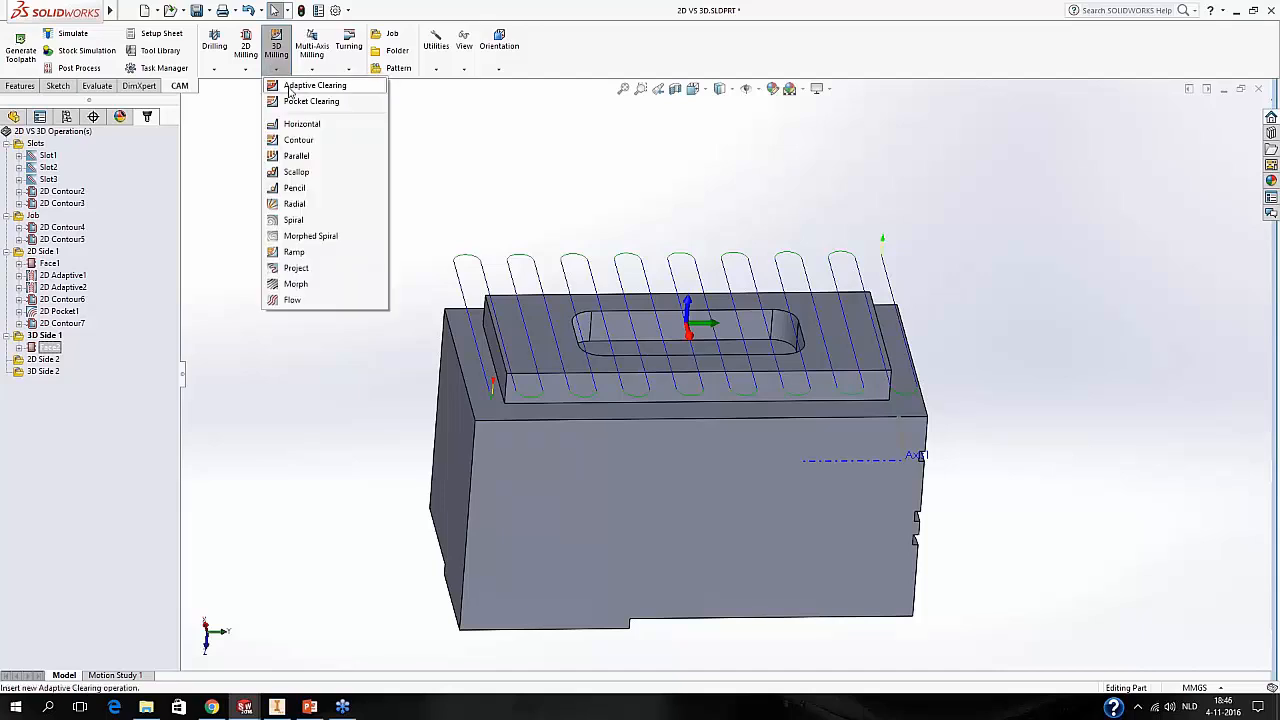
left_click(290, 86)
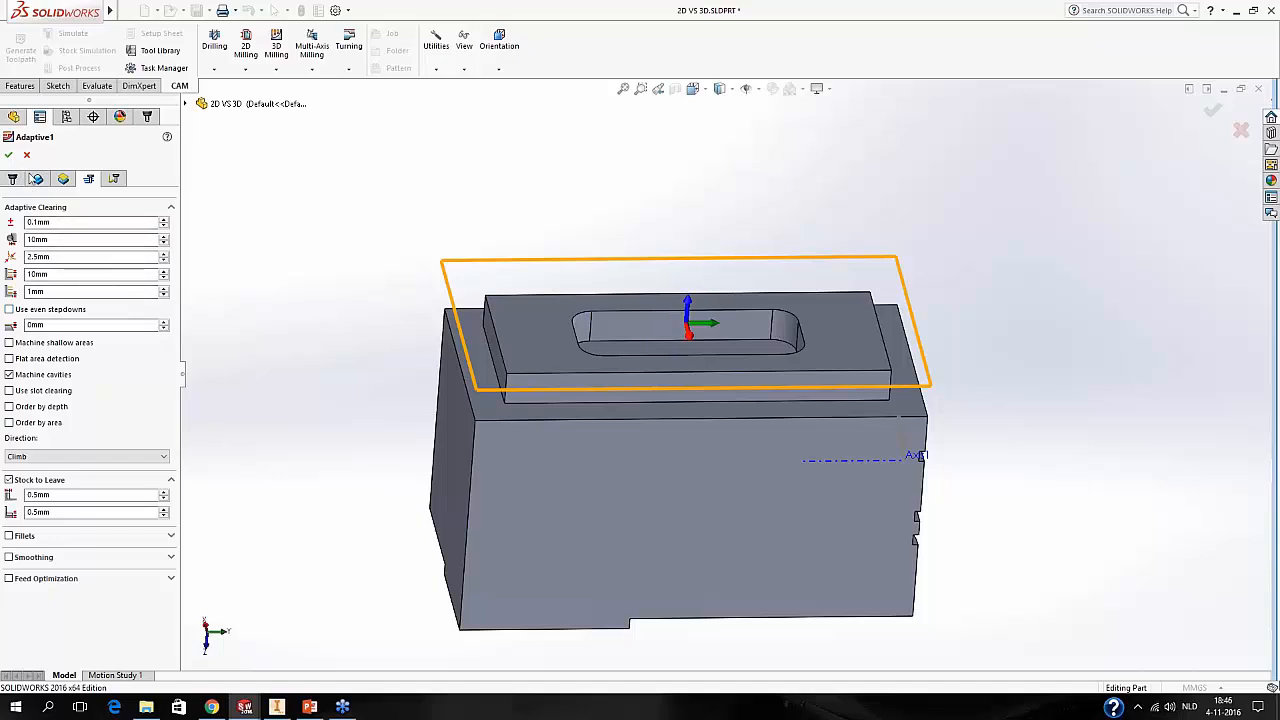
middle_click_drag(405, 366, 645, 391)
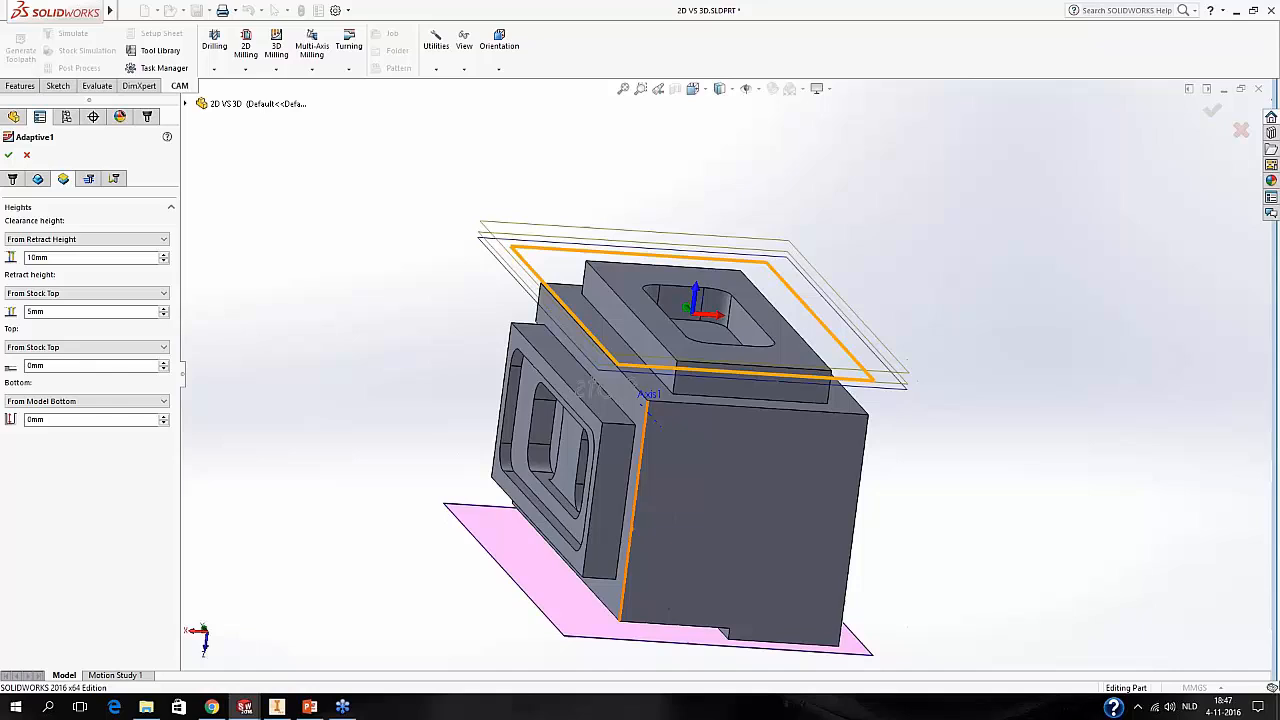
middle_click_drag(349, 437, 295, 447)
left_click(54, 402)
left_click(40, 447)
left_click(558, 417)
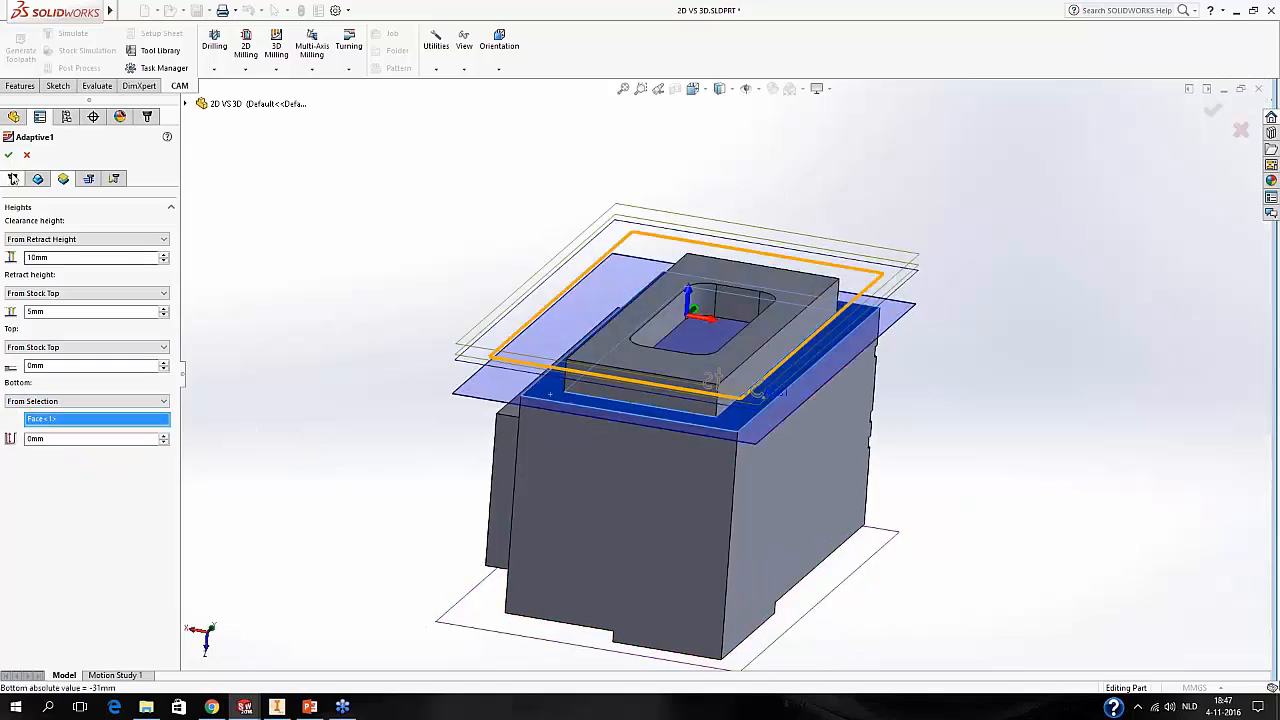
left_click(9, 156)
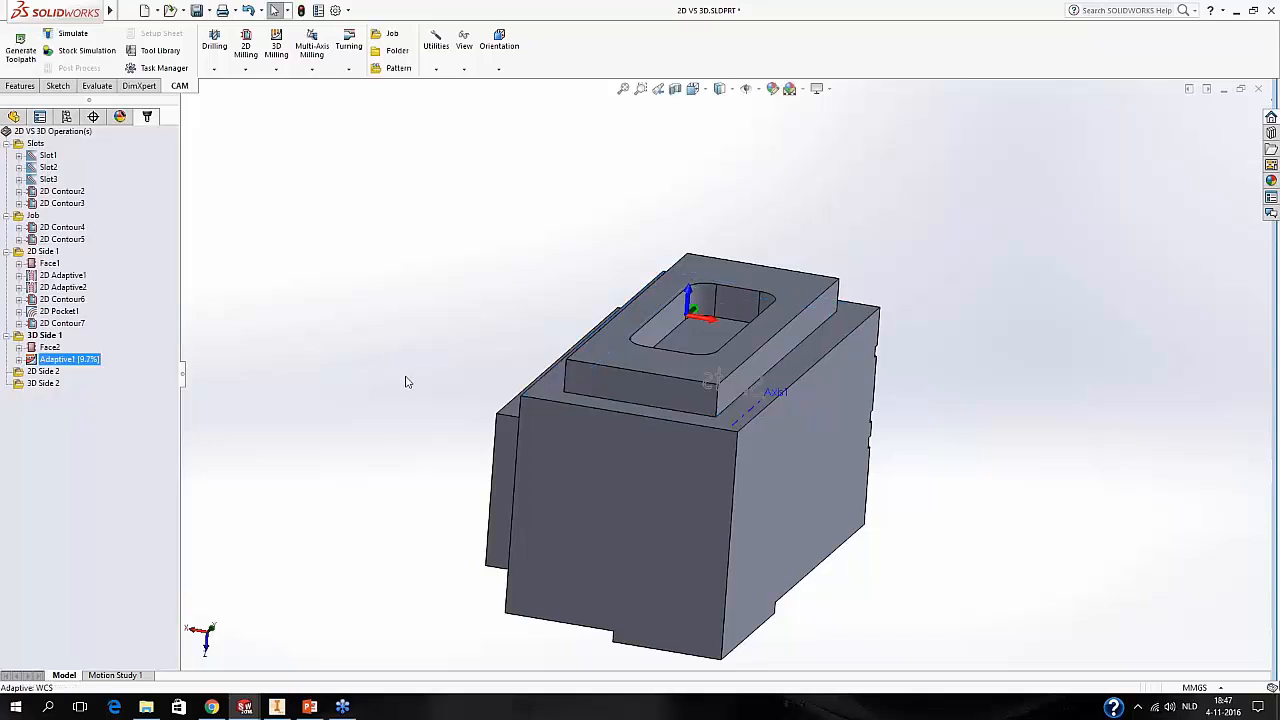
Edit the 3D adaptive clearing operation, set its maximum roughing stepdown to 30 mm, revise that value after checking the heights, and accept.
middle_click_drag(406, 383, 576, 354)
scroll(576, 354, "down", 2)
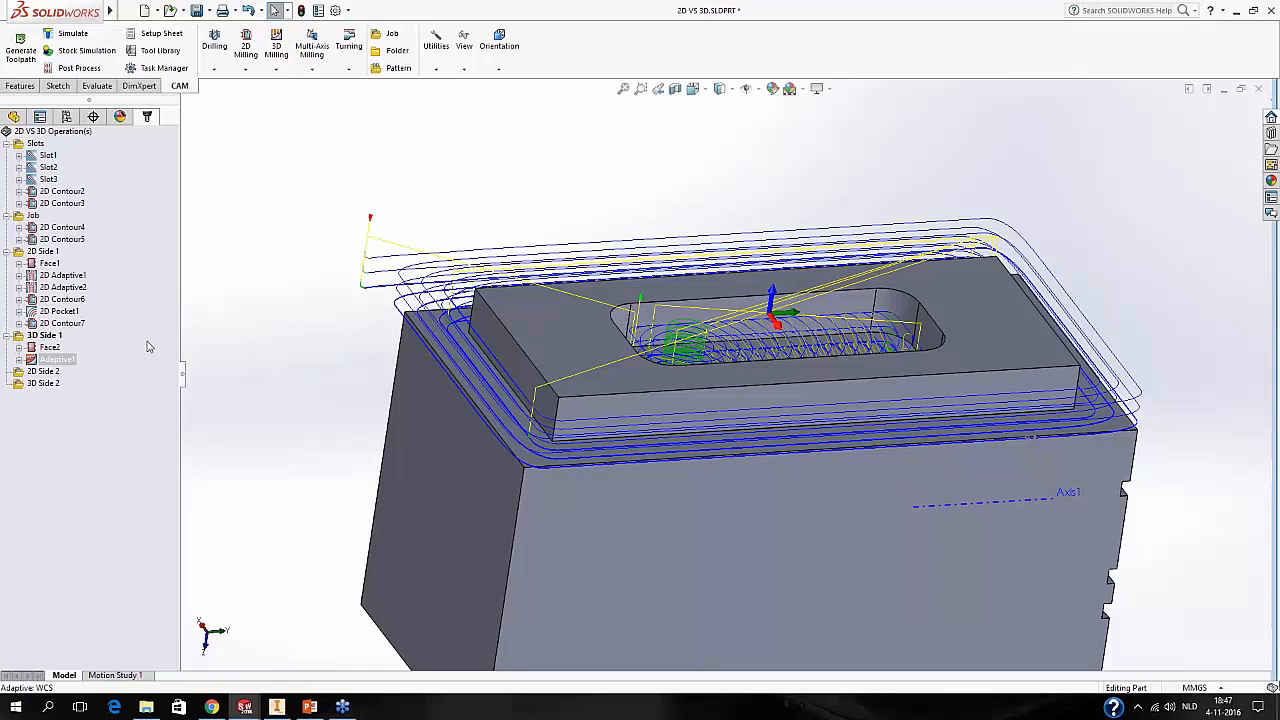
right_click(50, 357)
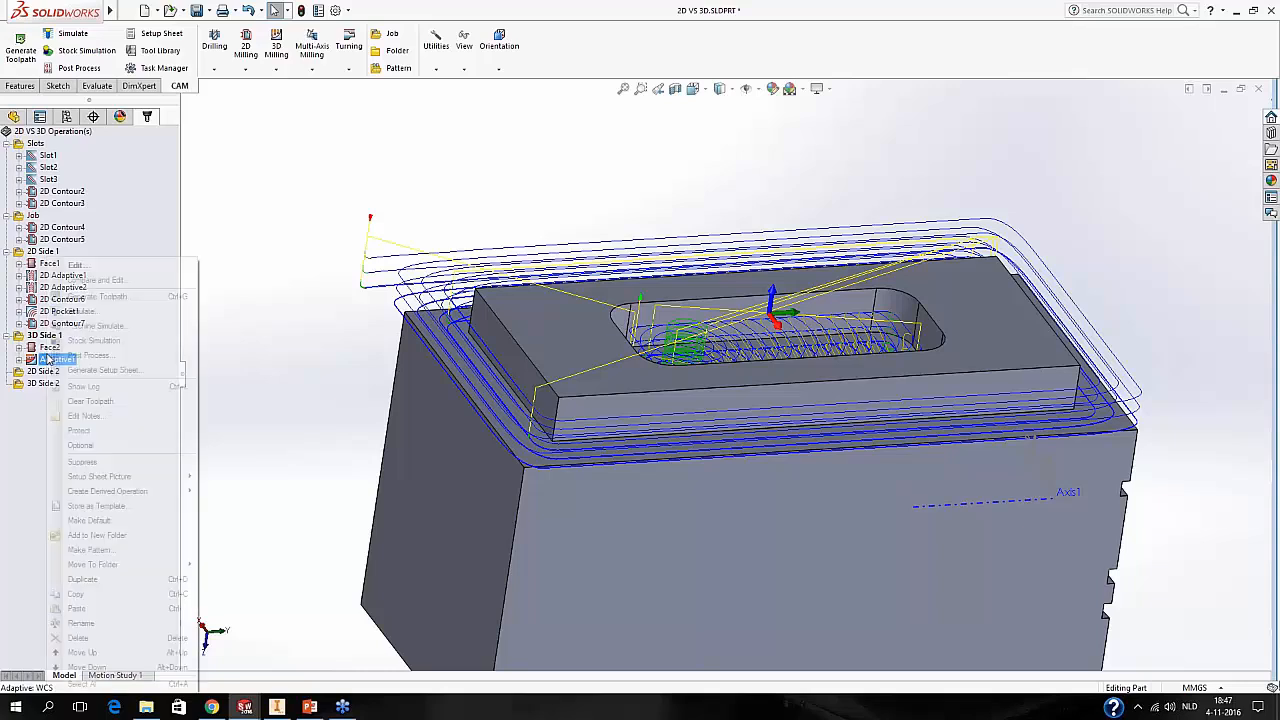
left_click(94, 263)
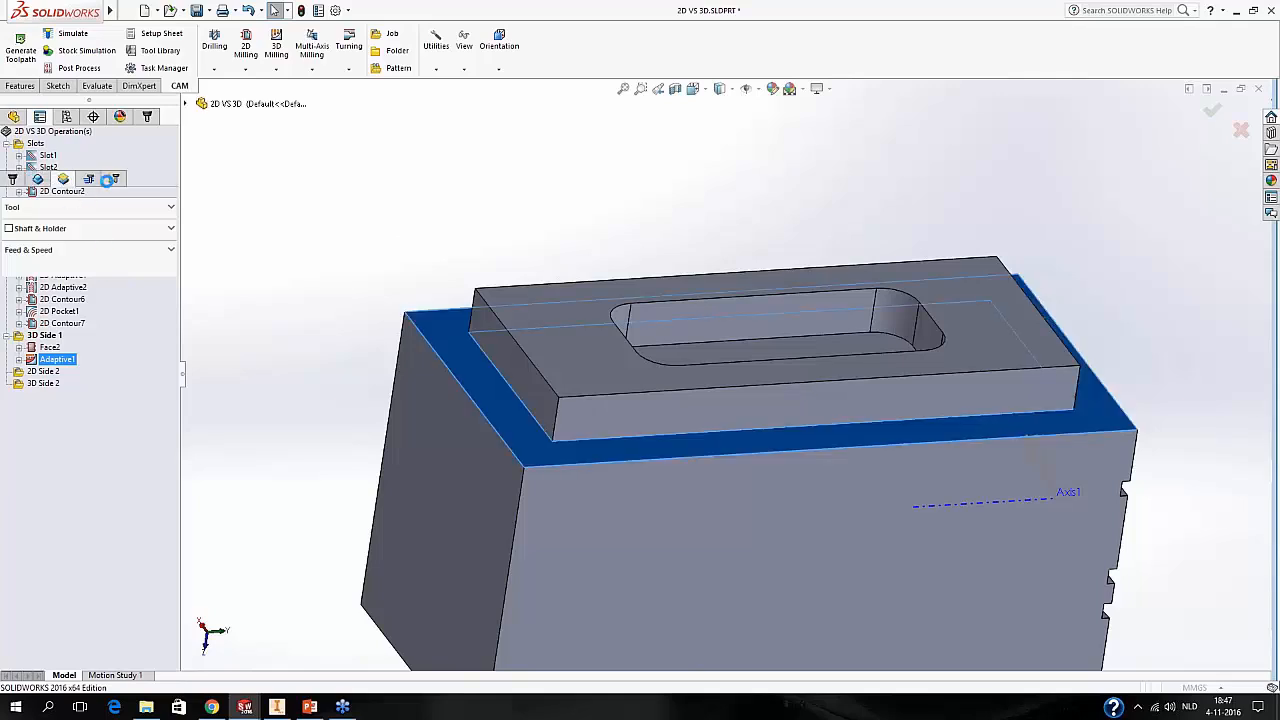
left_click(95, 183)
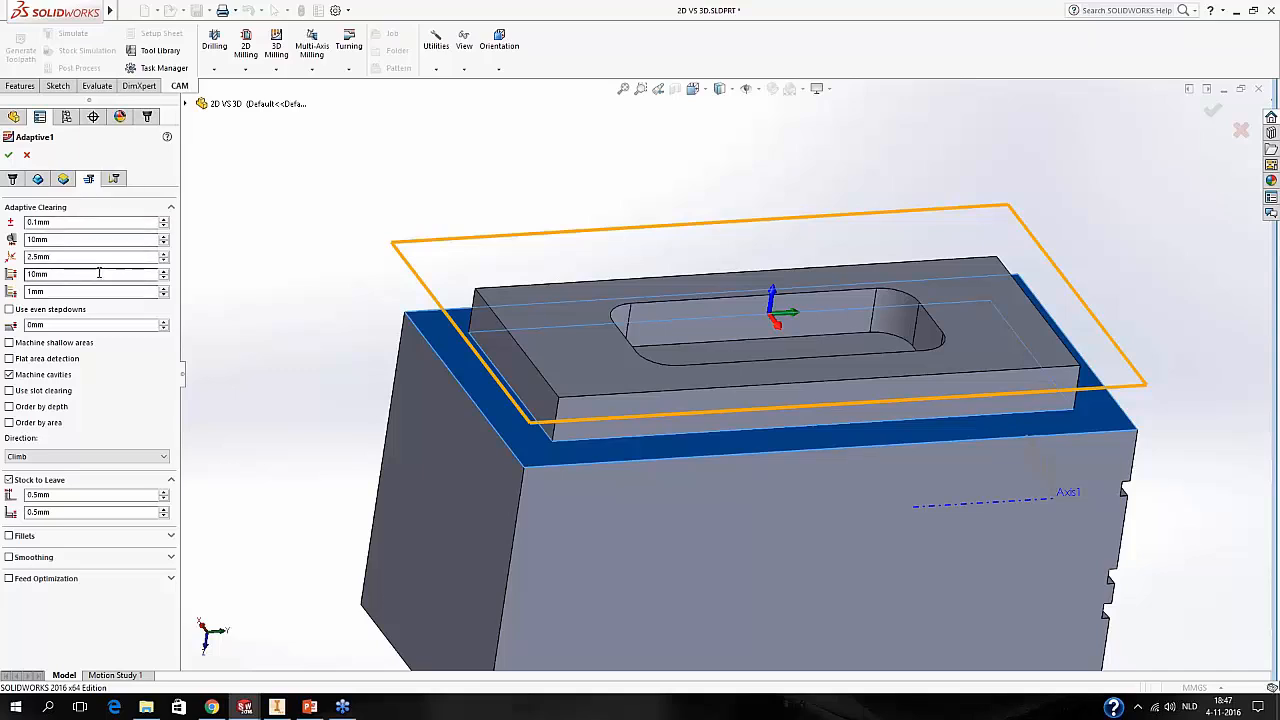
mouse_move(101, 273)
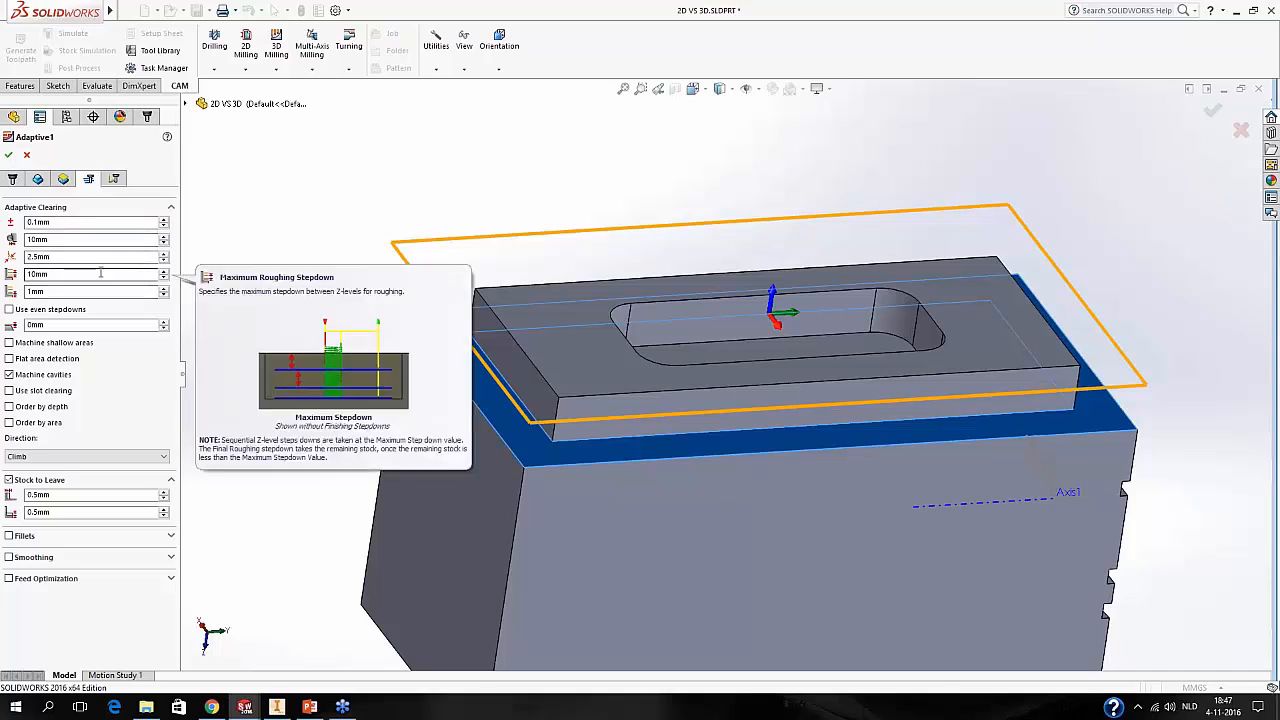
double_click(101, 273)
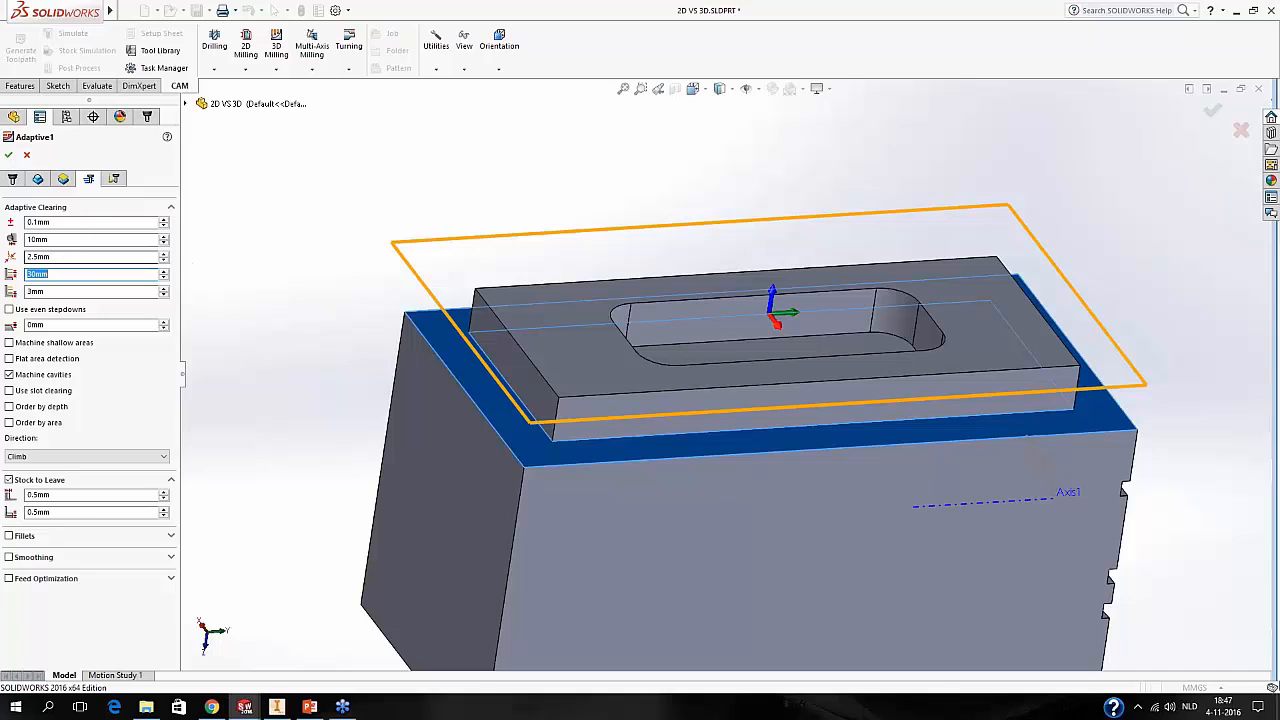
left_click(64, 180)
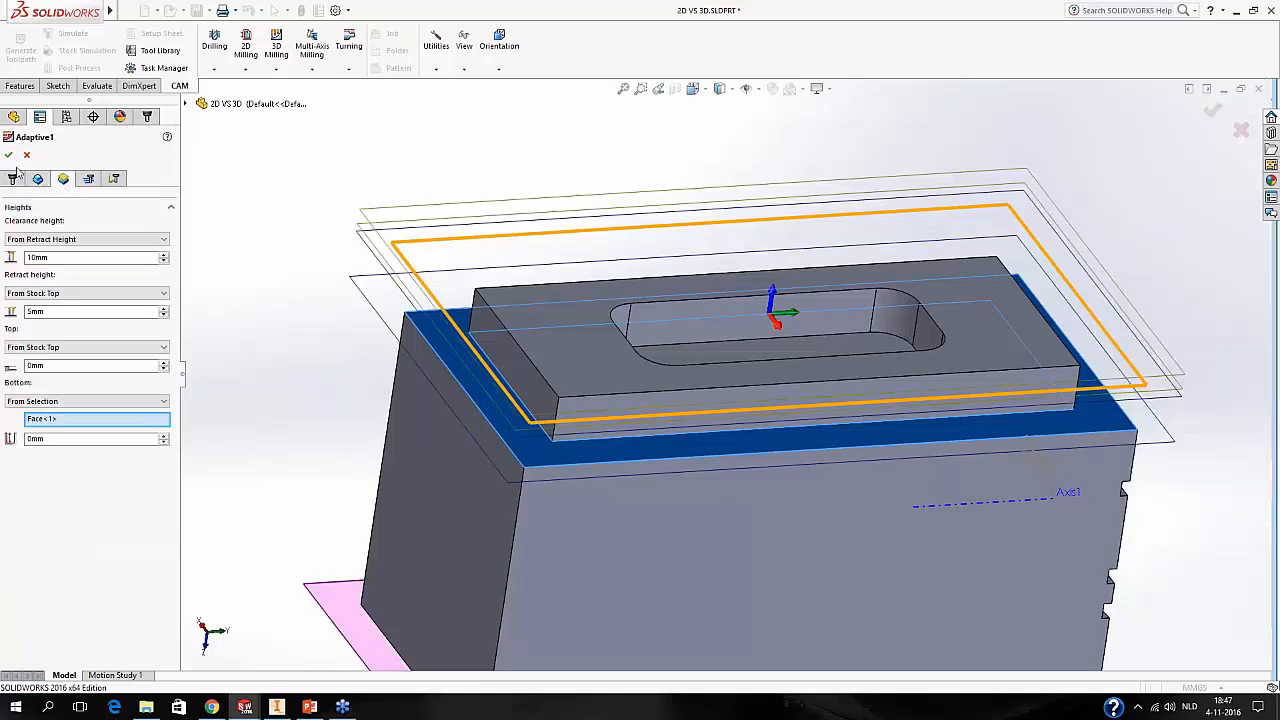
left_click(88, 179)
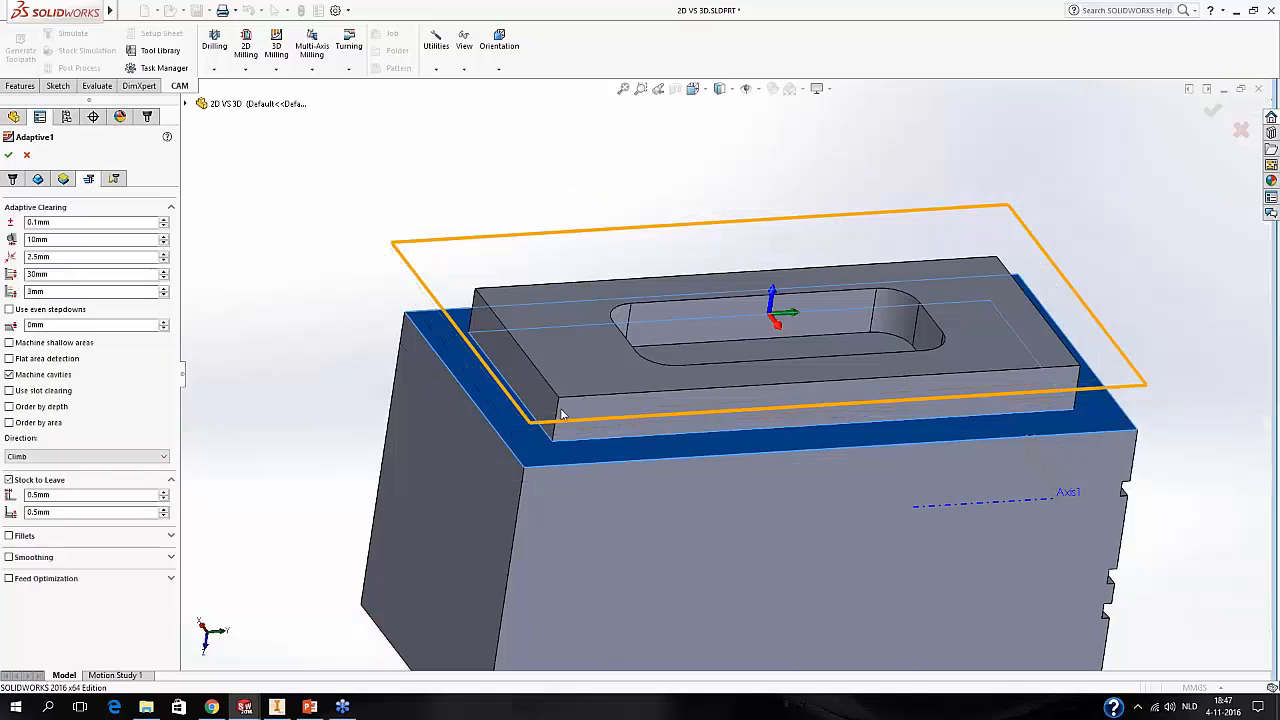
left_click(90, 274)
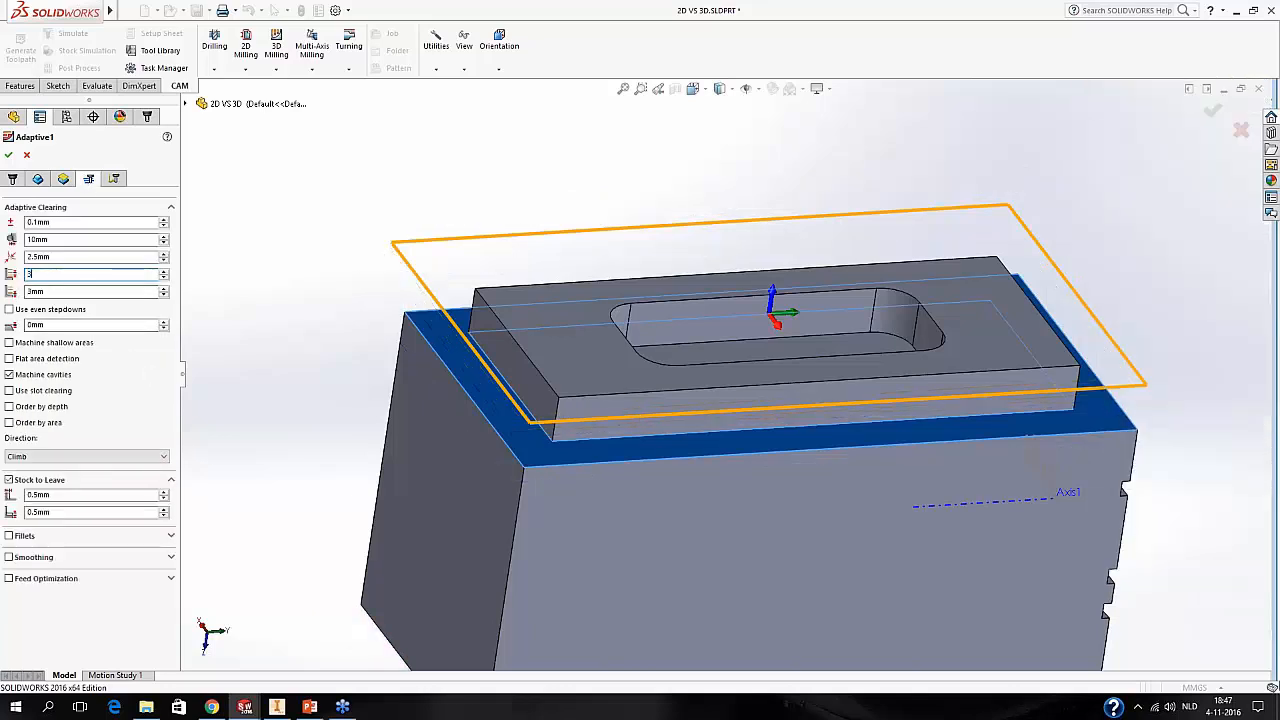
left_click(9, 156)
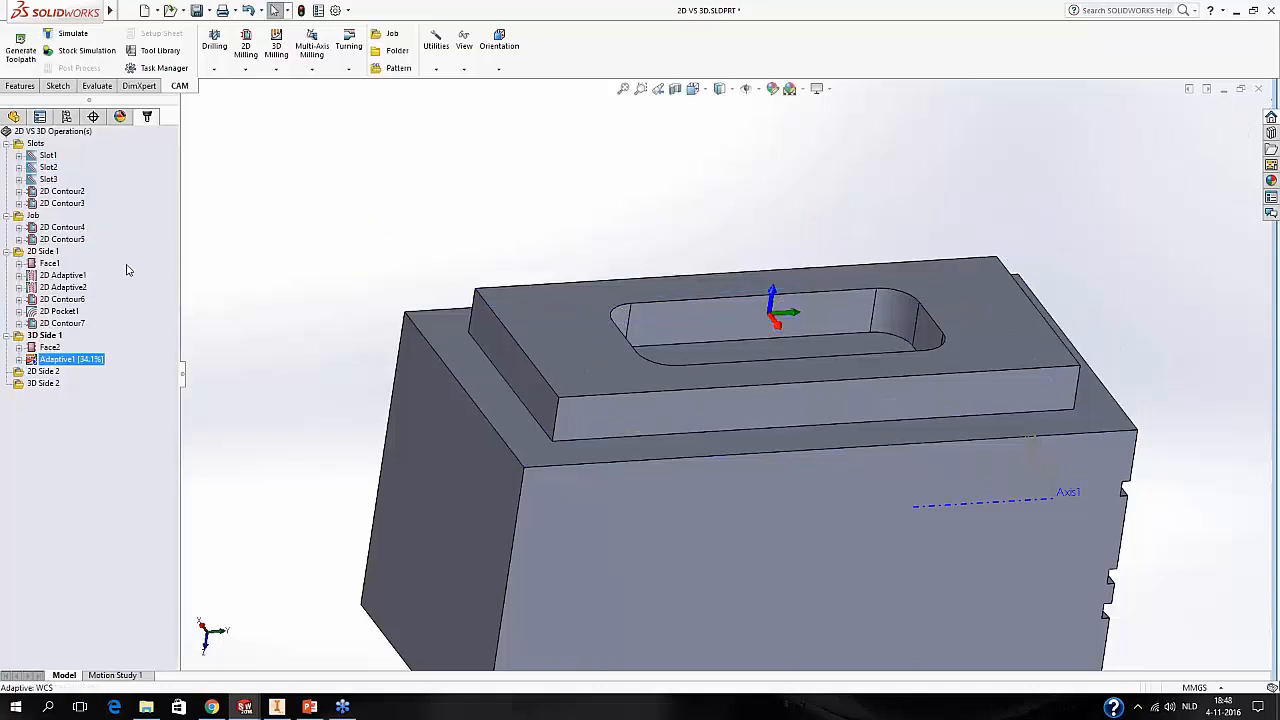
Compare the 2D Adaptive1 toolpath with the 3D Adaptive1 toolpath around the raised block and inside the pocket.
left_click(72, 278)
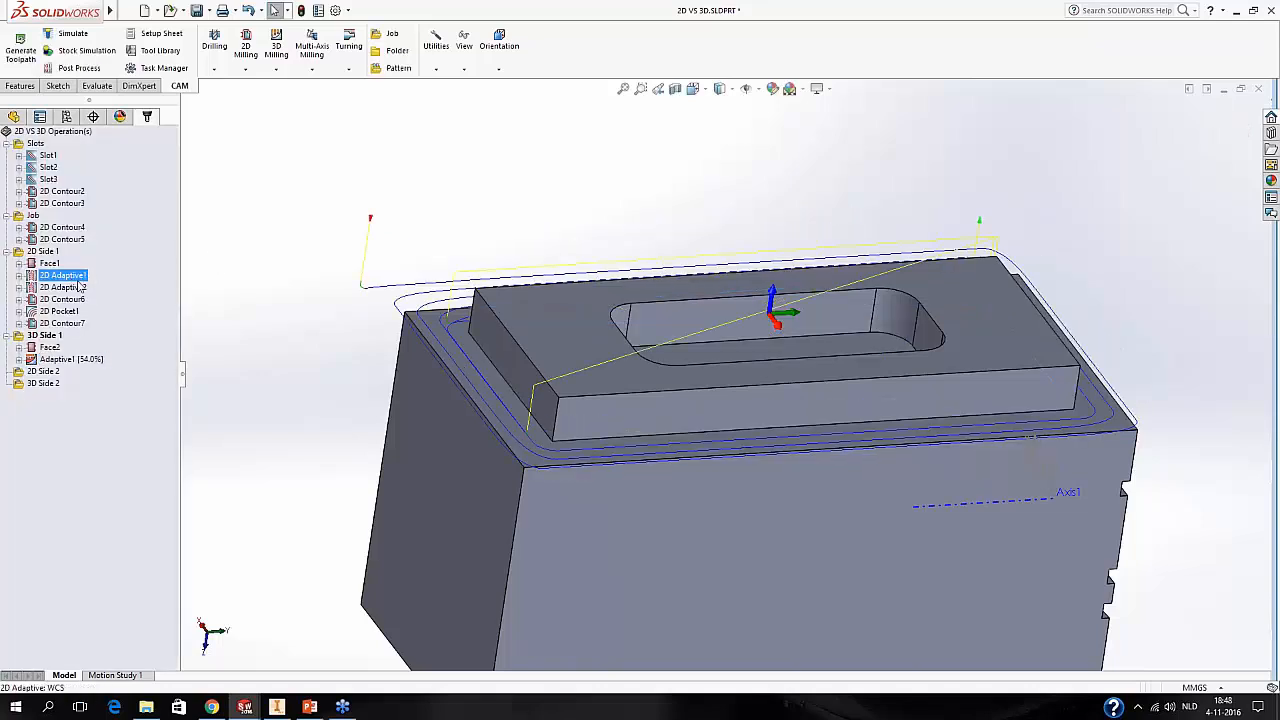
left_click(61, 360)
mouse_move(410, 424)
middle_mouse_down()
mouse_move(371, 411)
mouse_move(412, 419)
mouse_move(422, 436)
middle_mouse_up()
scroll(414, 420, "up", 3)
scroll(794, 342, "down", 3)
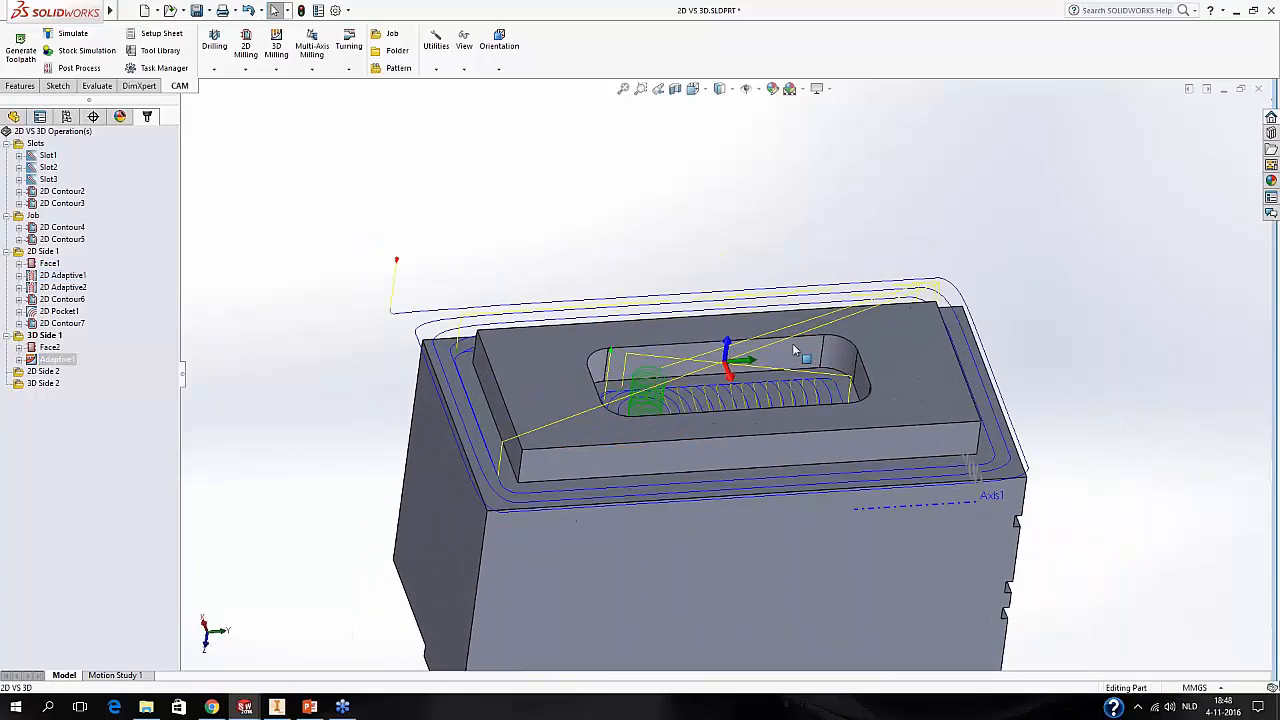
middle_click_drag(715, 367, 788, 399)
scroll(788, 400, "down", 1)
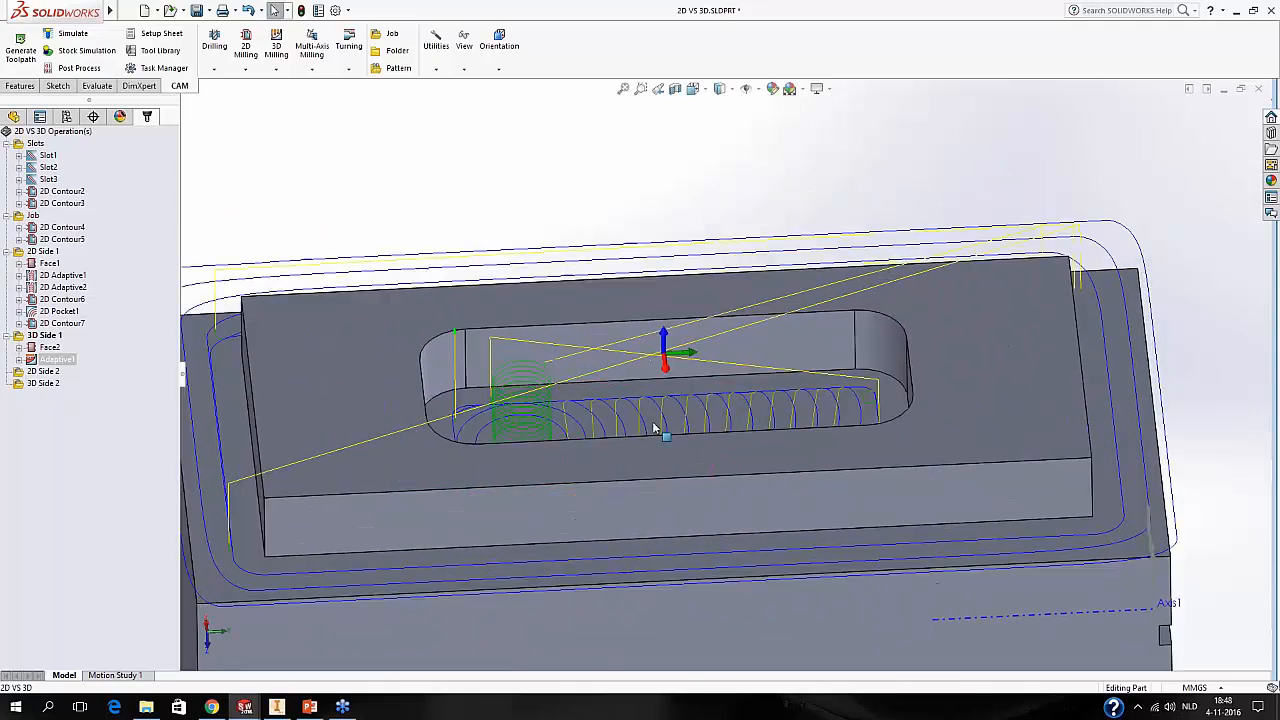
scroll(657, 424, "up", 2)
middle_click_drag(299, 391, 513, 417)
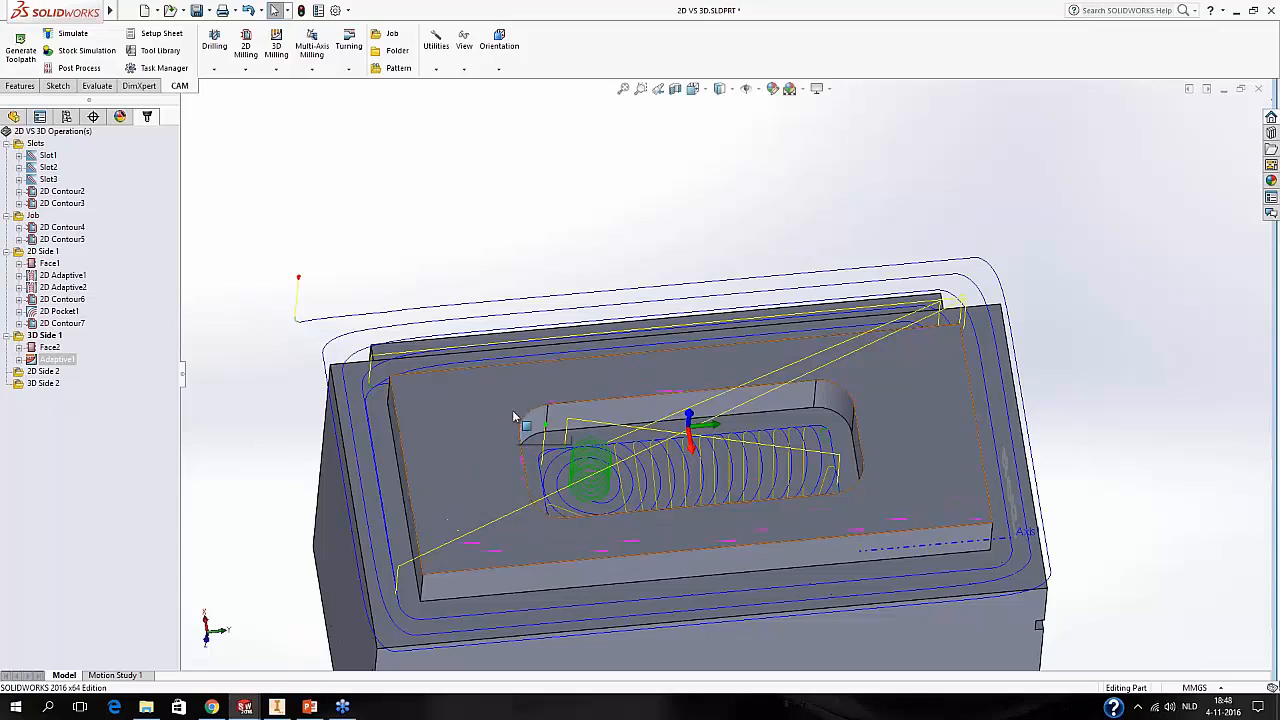
Review the 2D Side 1 toolpaths one by one: both 2D adaptives, 2D Contour6 and 2D Pocket1.
left_click(78, 277)
left_click(78, 289)
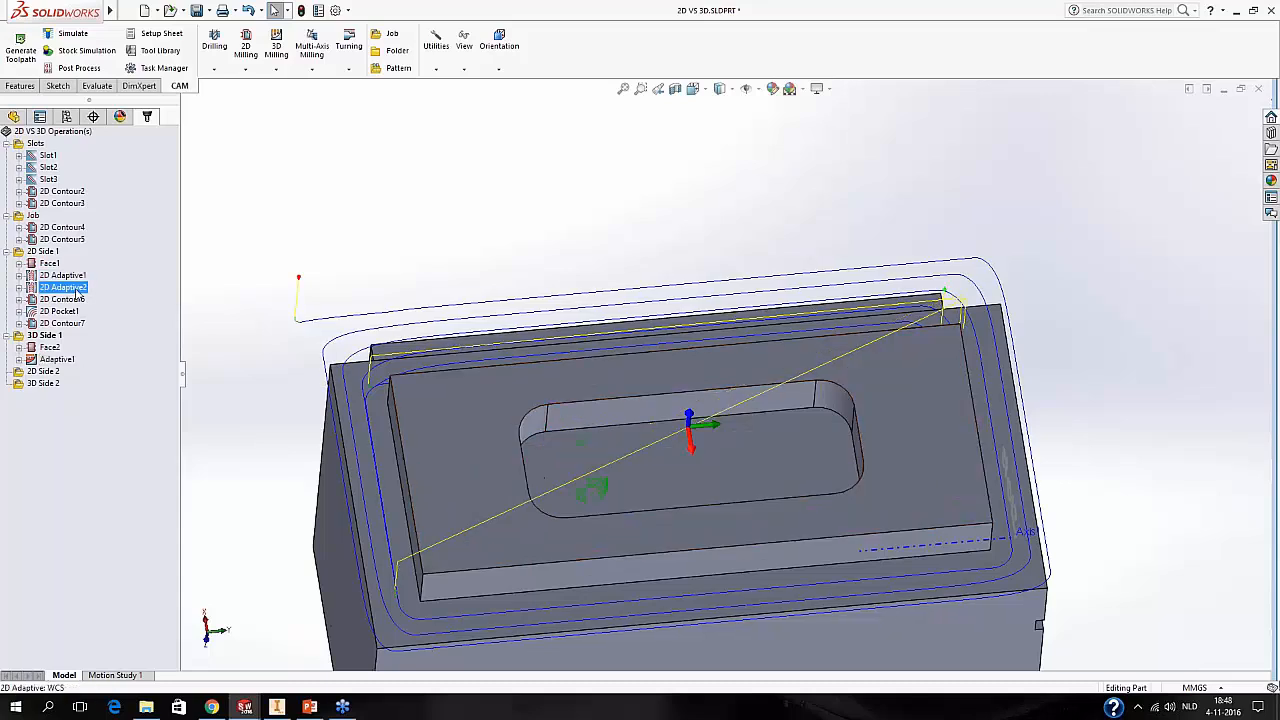
left_click(72, 275)
left_click(72, 287)
left_click(72, 299)
middle_click_drag(320, 385, 326, 353)
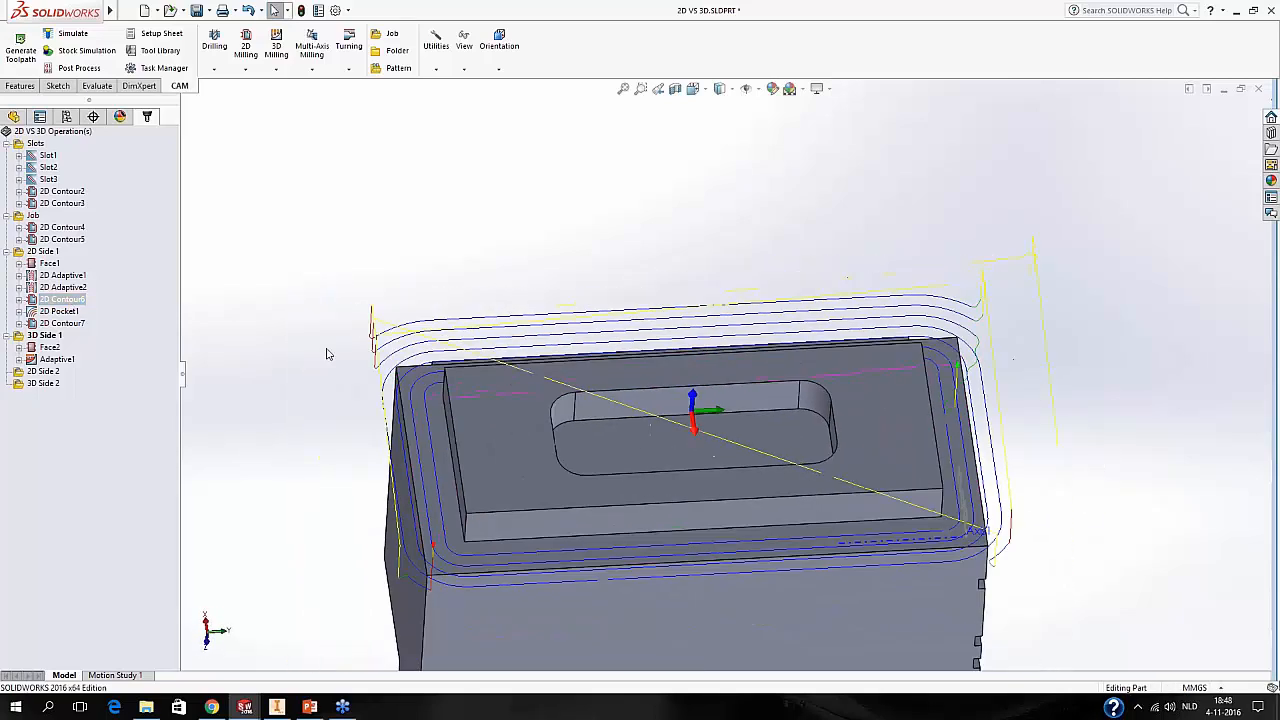
middle_click_drag(428, 367, 436, 304)
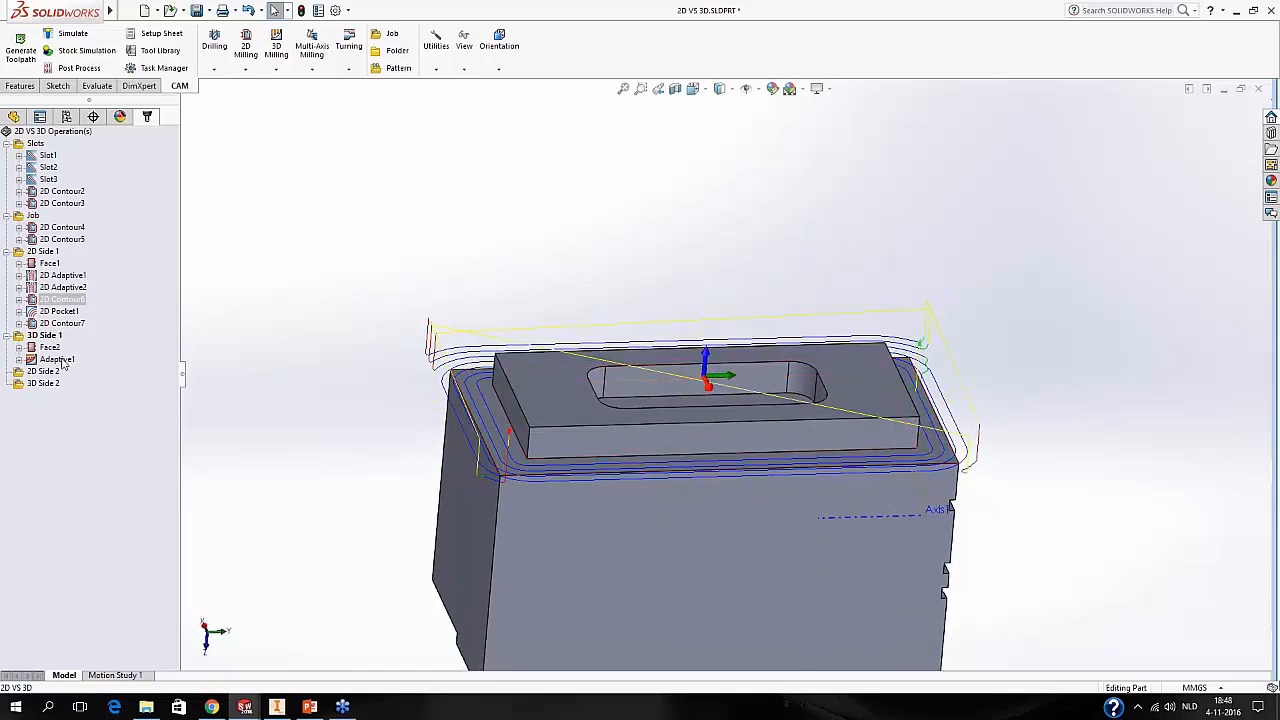
left_click(60, 311)
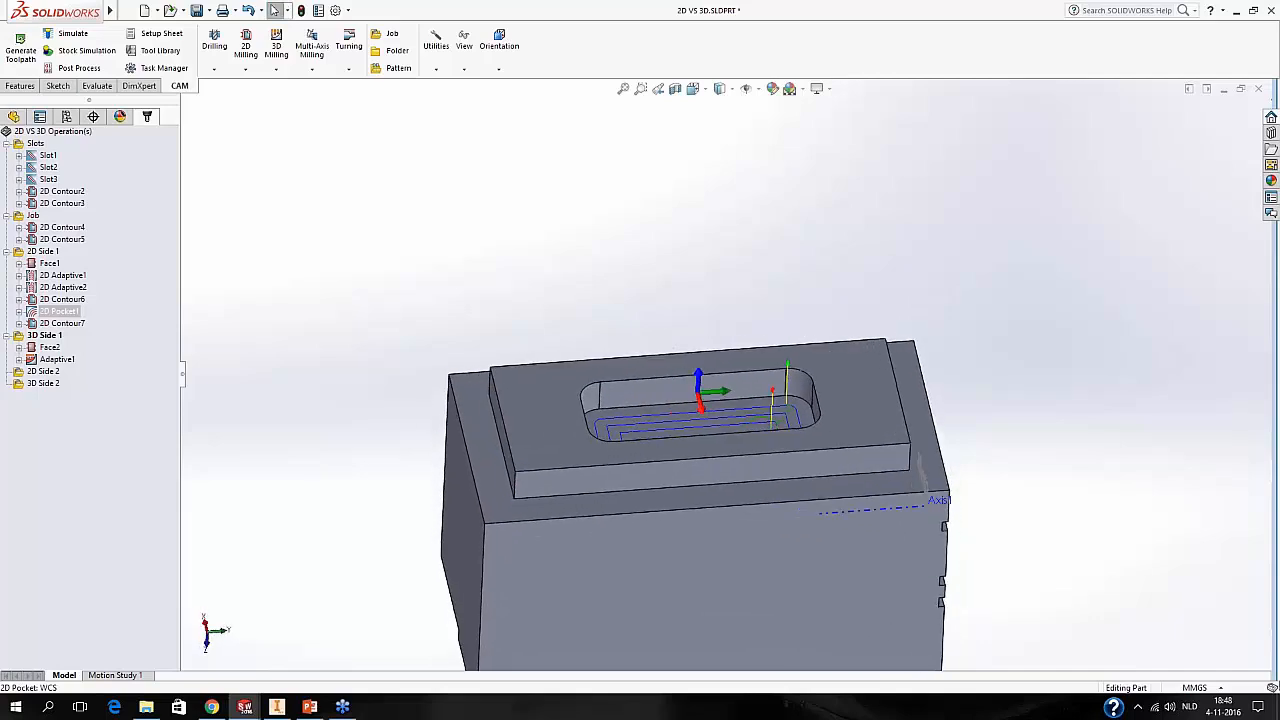
left_click(60, 302)
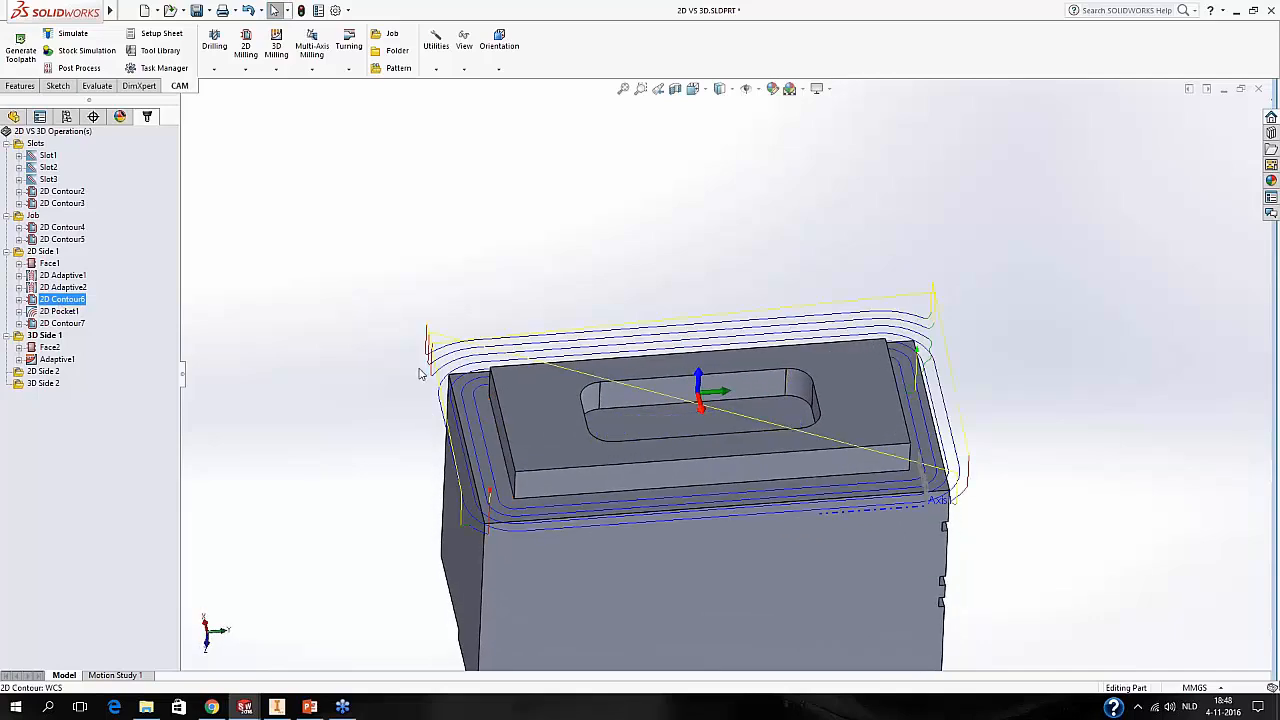
Start a 3D Horizontal operation in 3D Side 1 and set its bottom height From Selection on the ledge face around the raised block.
left_click(57, 360)
left_click(276, 68)
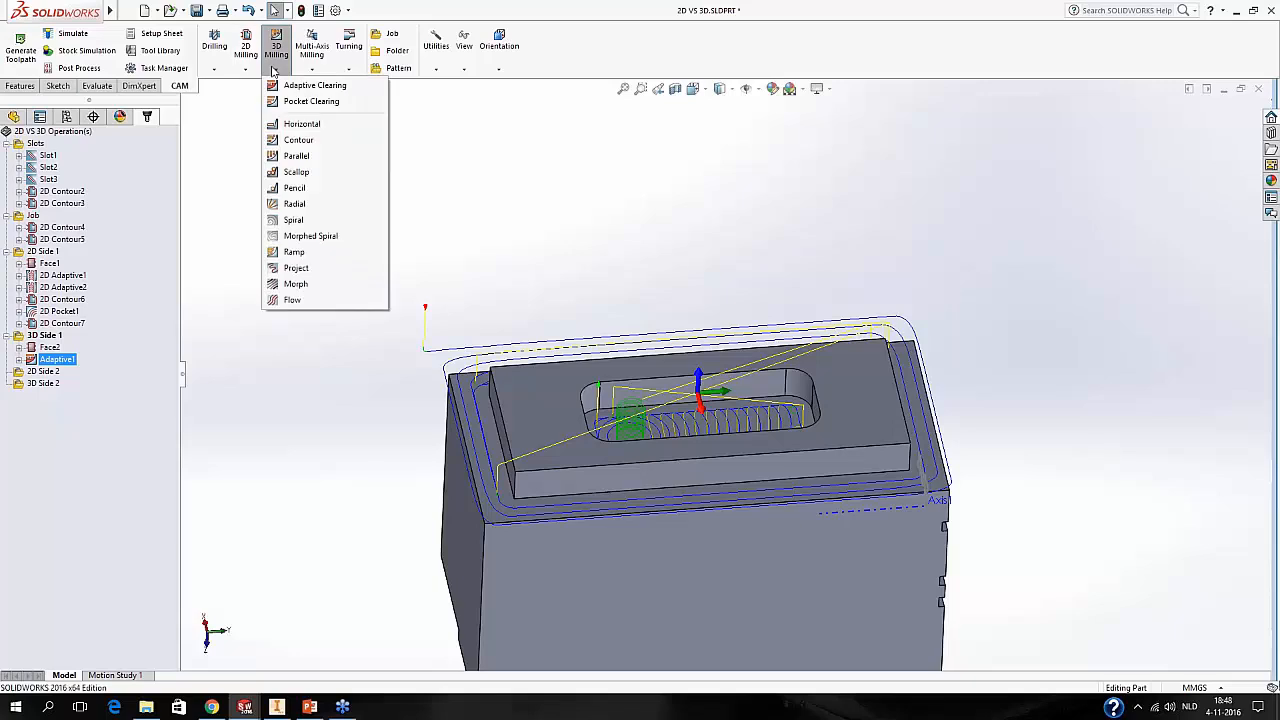
left_click(303, 128)
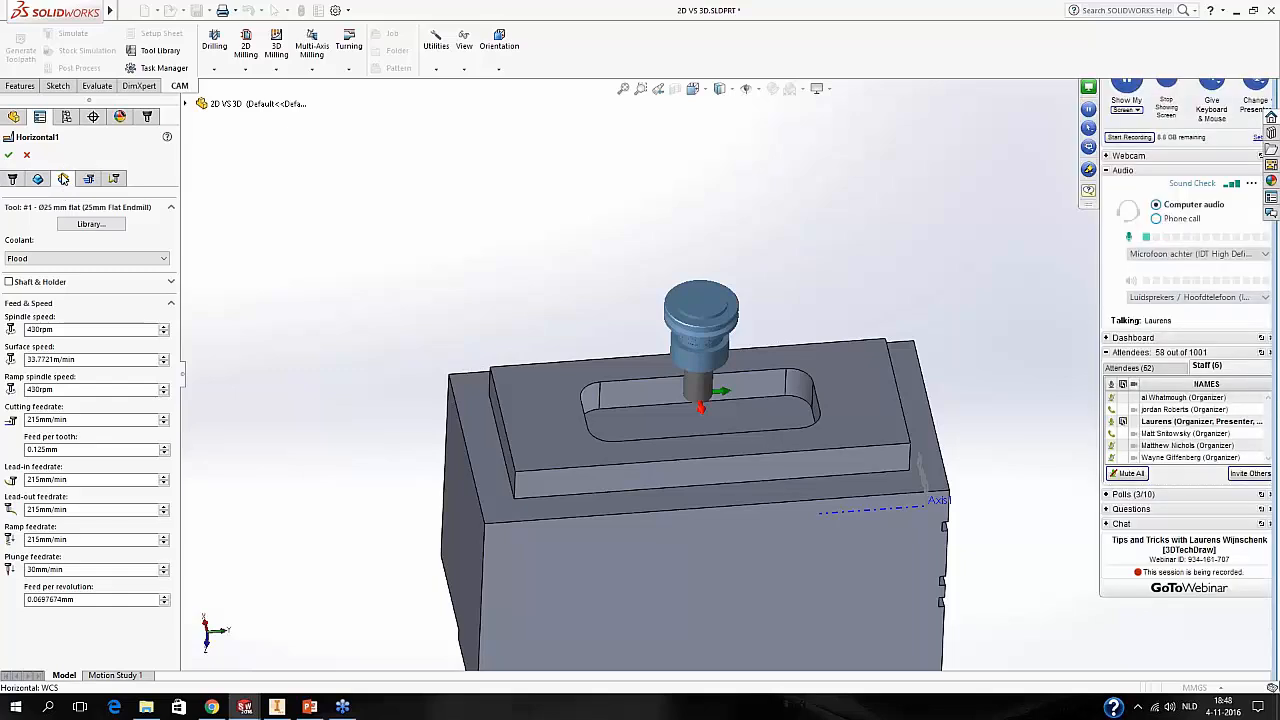
left_click(63, 178)
left_click(80, 401)
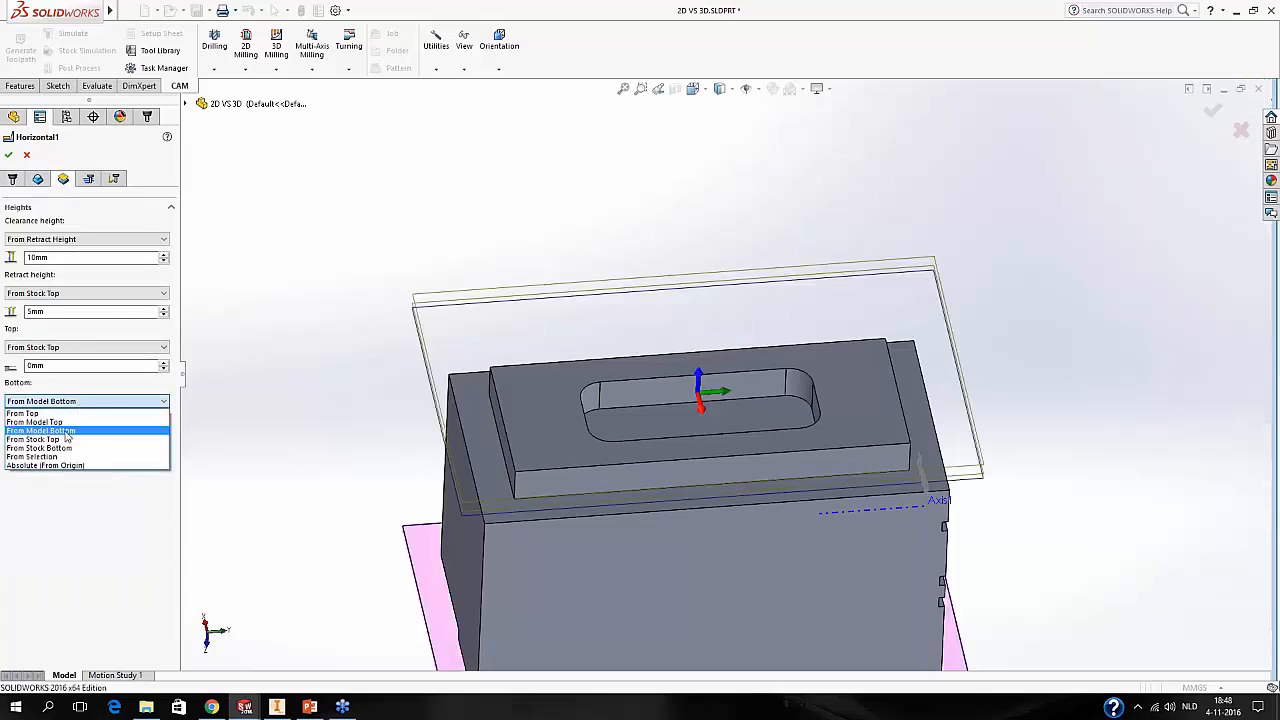
left_click(70, 455)
left_click(478, 455)
middle_click_drag(478, 455, 437, 437)
Set the Horizontal operation's top height From Selection on the raised block's top face with a -1 mm offset, and accept the operation.
left_click(88, 347)
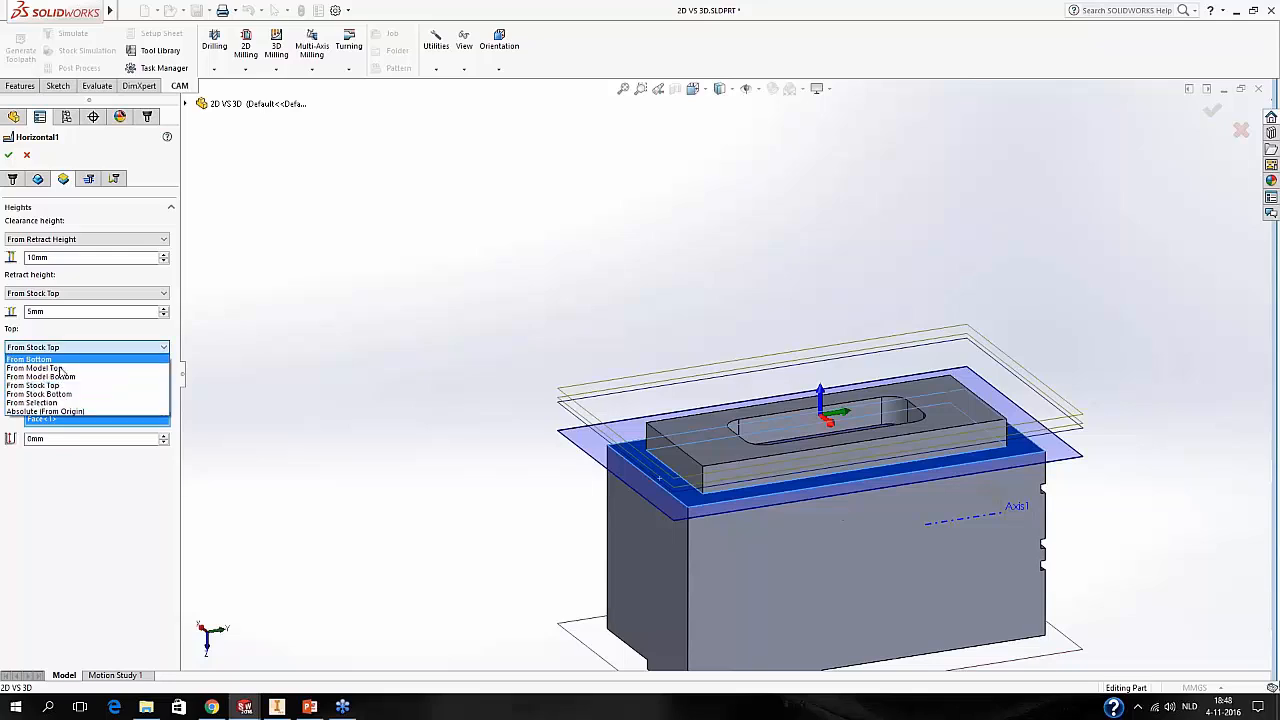
left_click(50, 355)
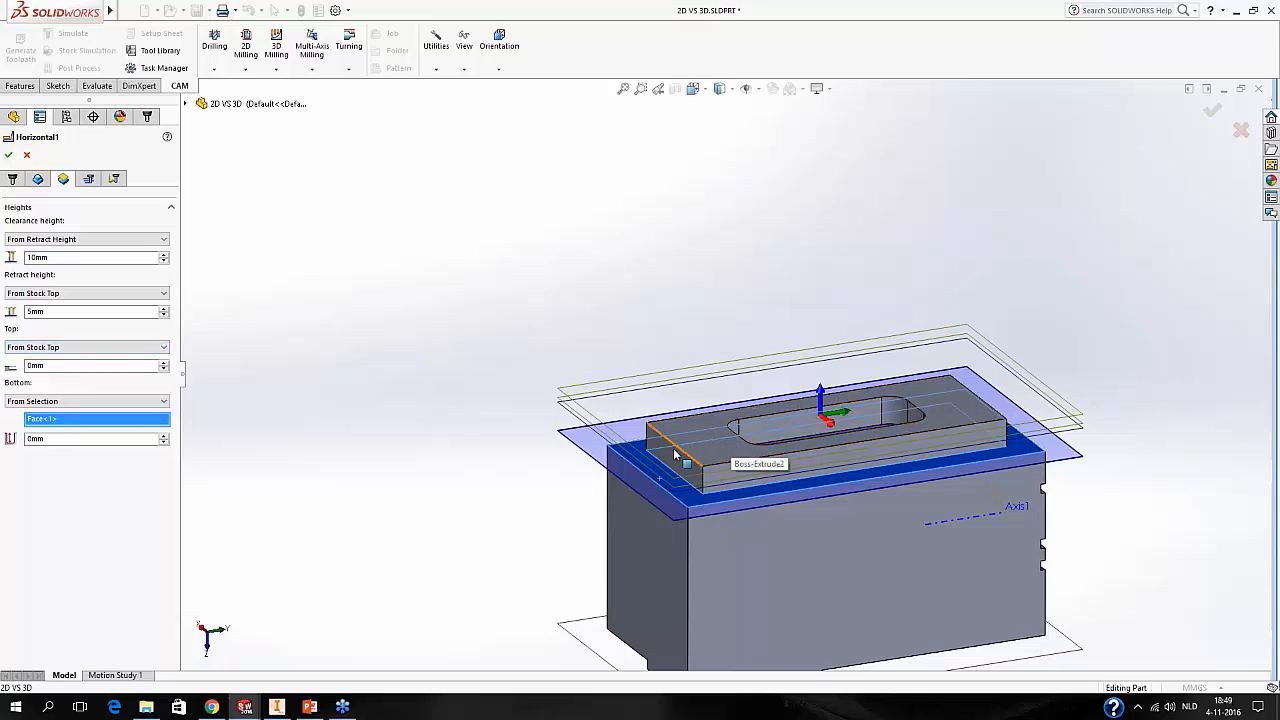
left_click(110, 348)
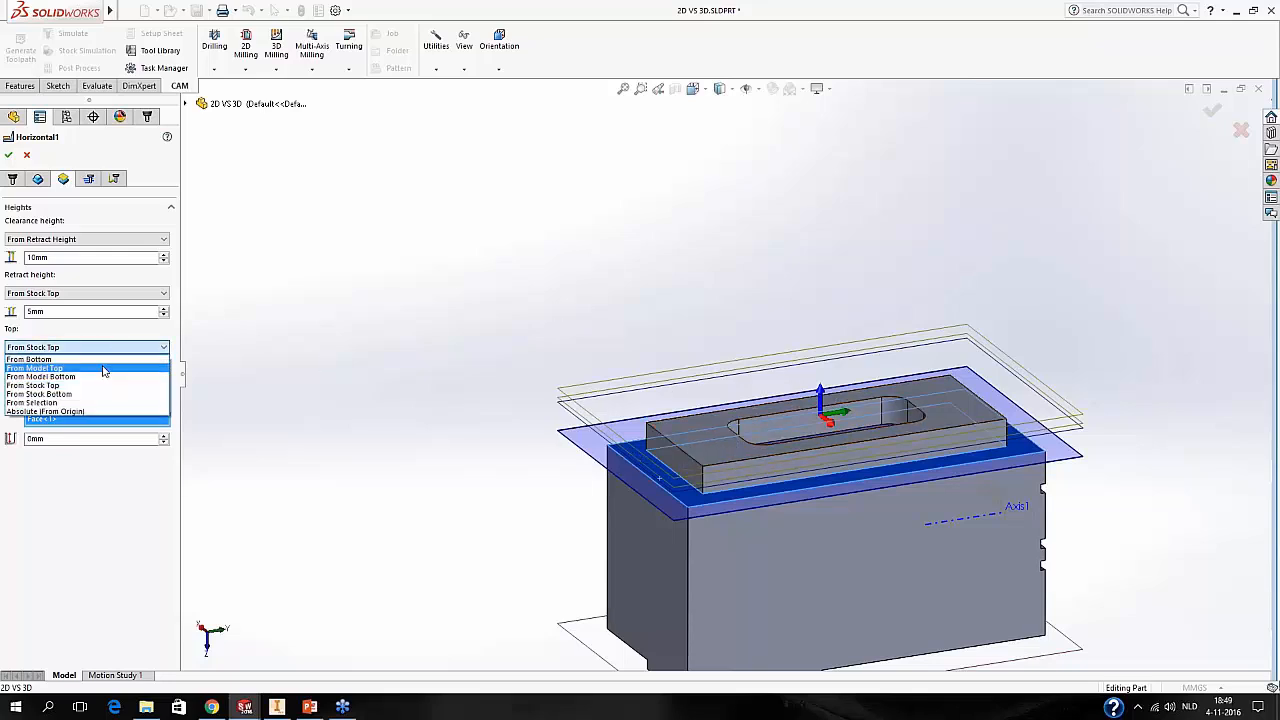
left_click(96, 403)
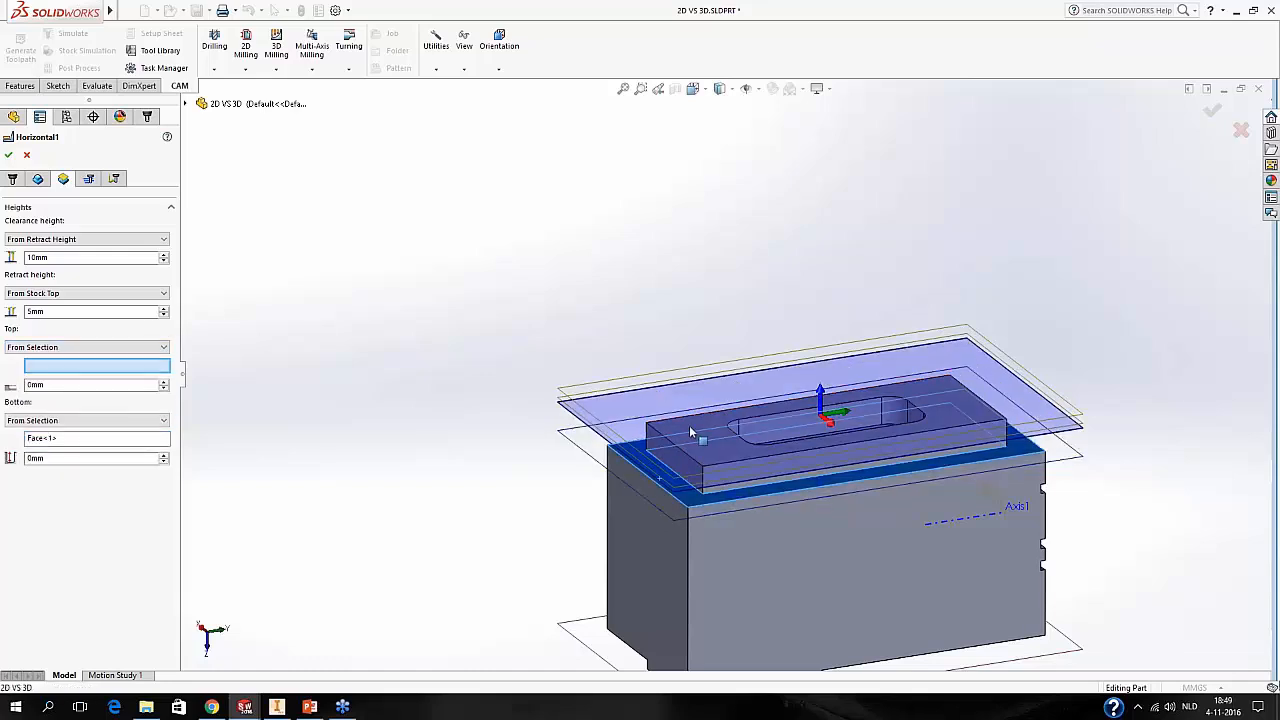
left_click(164, 389)
middle_click_drag(485, 422, 451, 426)
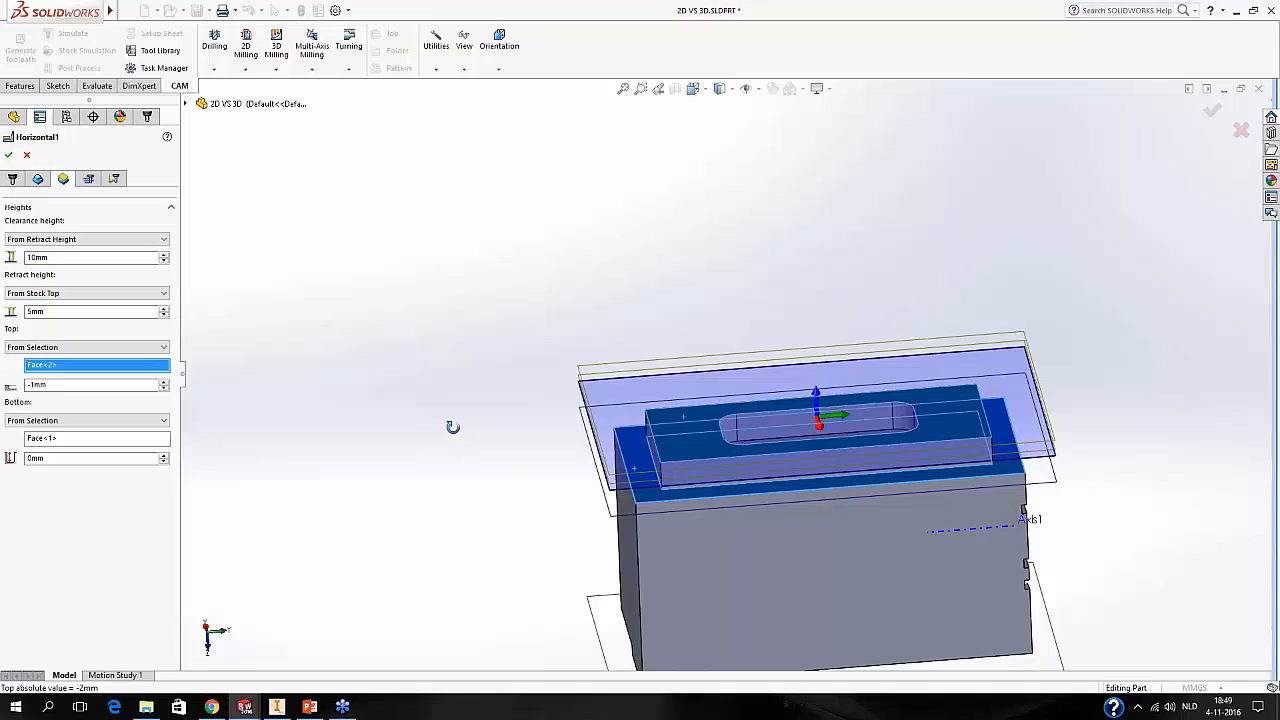
left_click(11, 177)
left_click(8, 155)
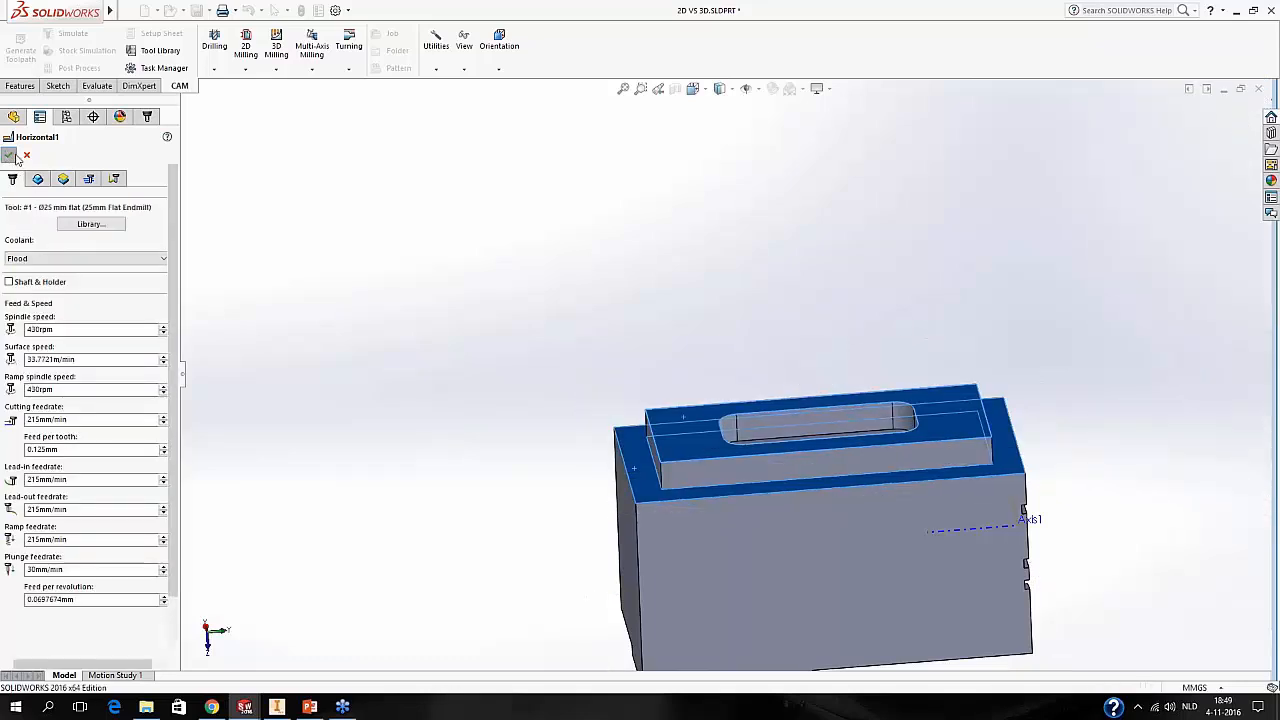
Examine the 3D Horizontal toolpath, check the operation's helix ramping settings, and close it without changes.
middle_click_drag(552, 315, 580, 347)
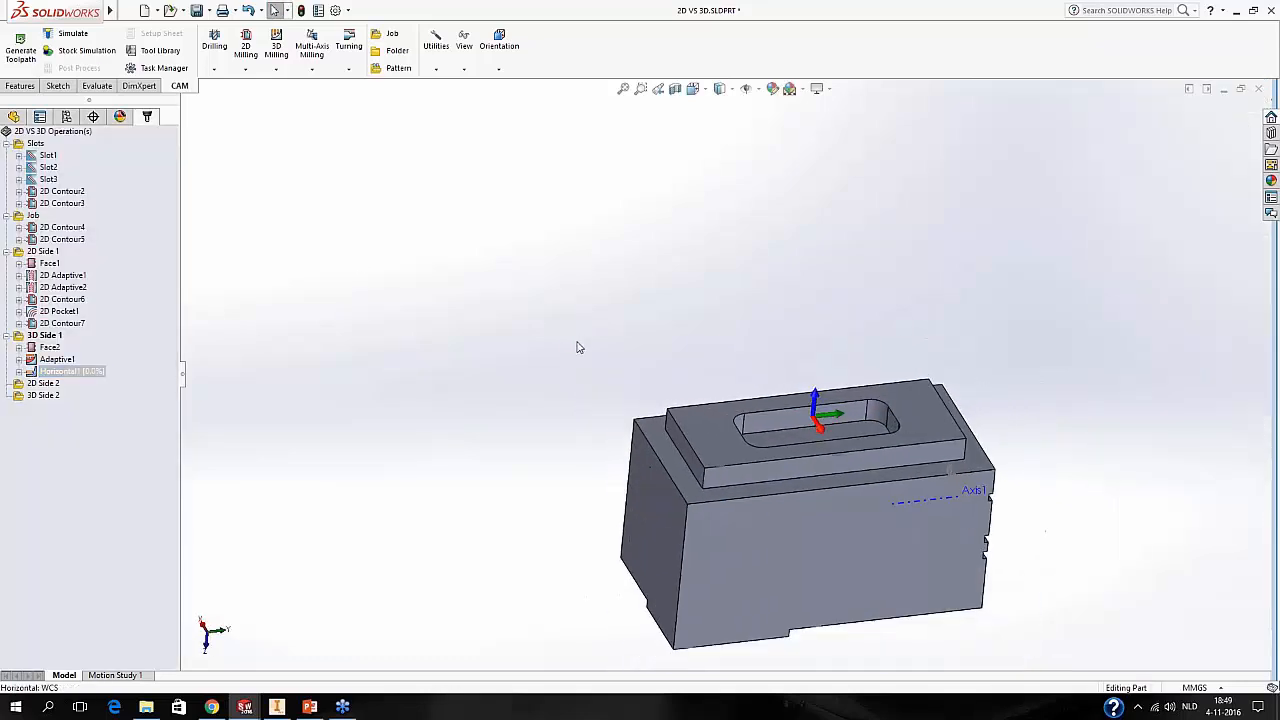
scroll(821, 458, "down", 1)
middle_click_drag(818, 424, 712, 372)
scroll(821, 458, "down", 2)
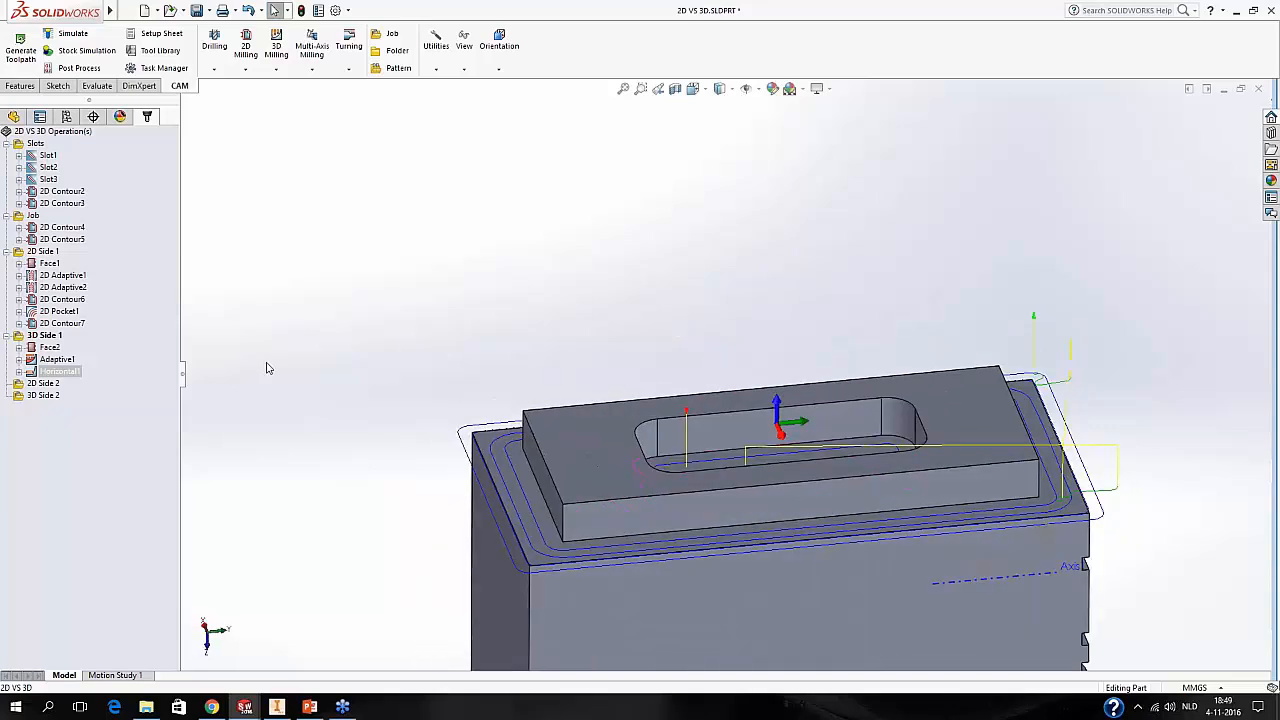
right_click(62, 372)
left_click(86, 250)
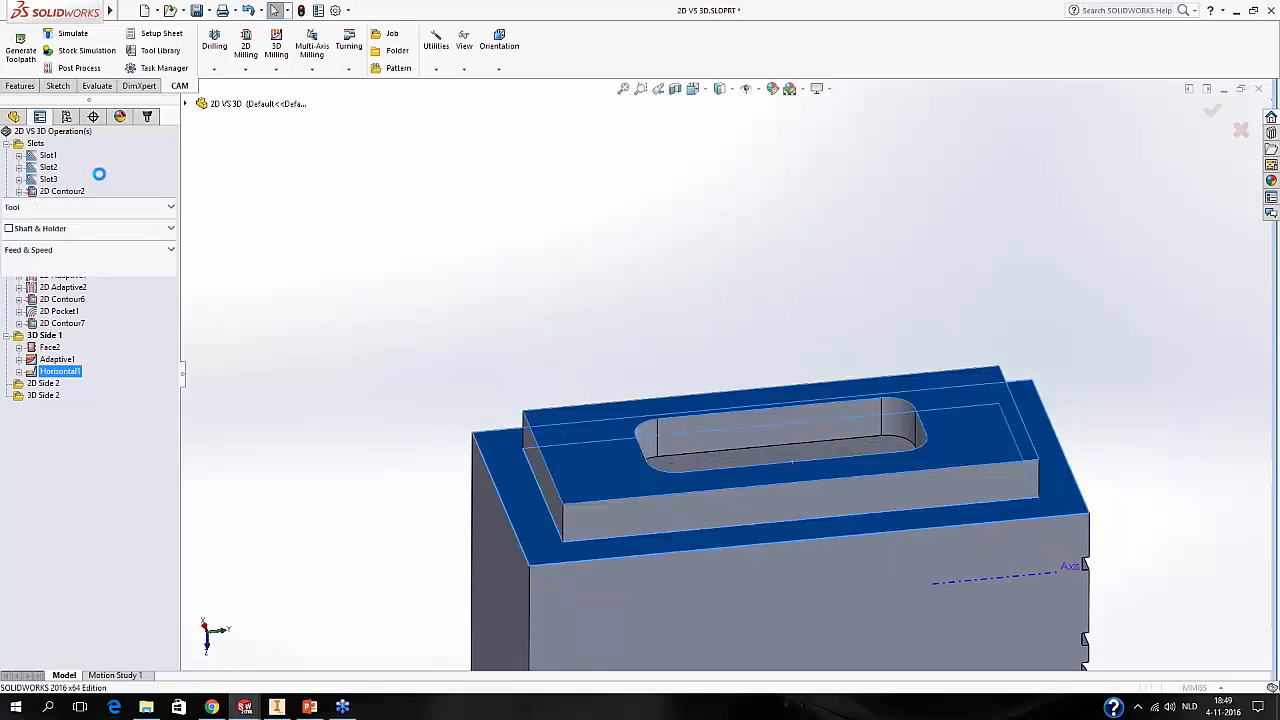
left_click(114, 179)
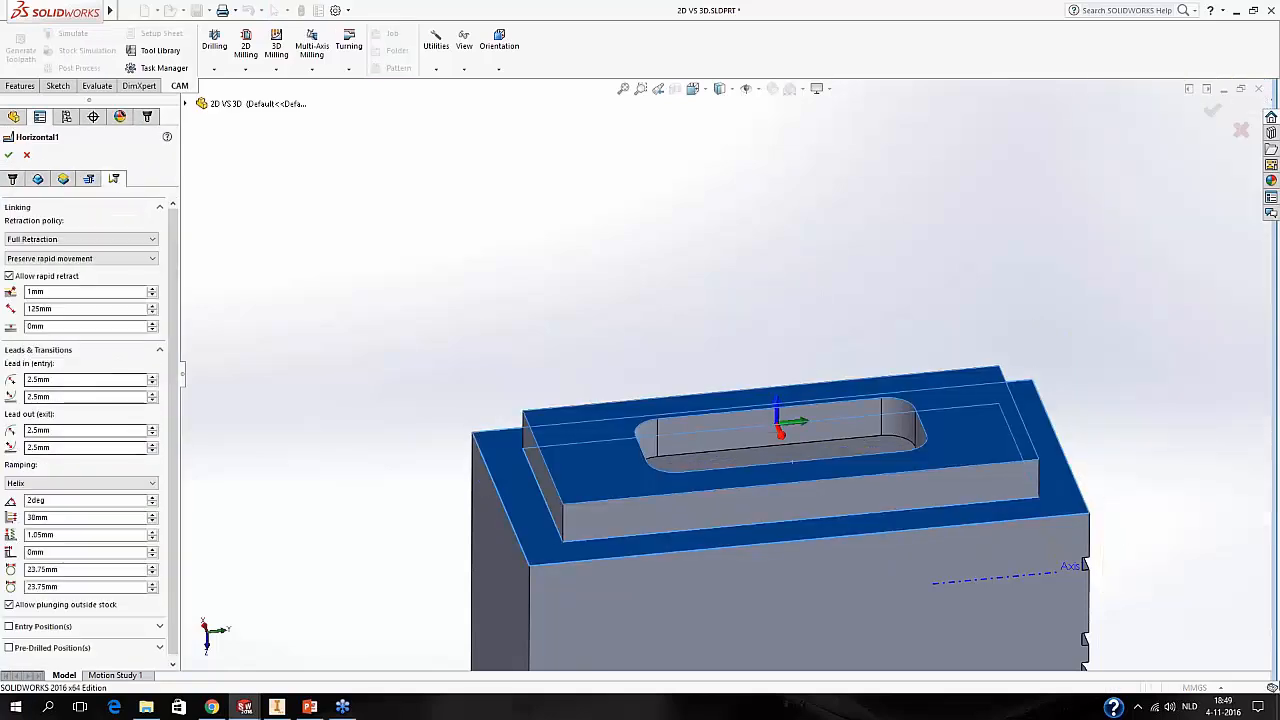
left_click(45, 534)
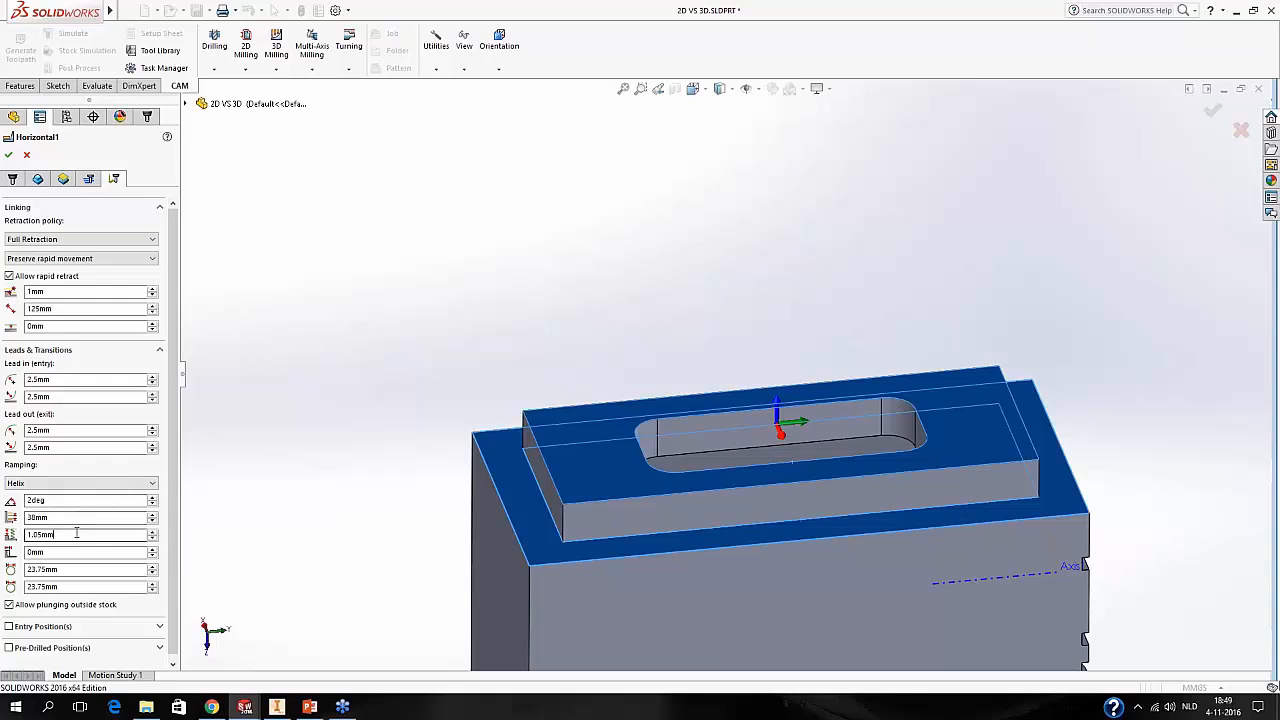
double_click(45, 534)
left_click(28, 155)
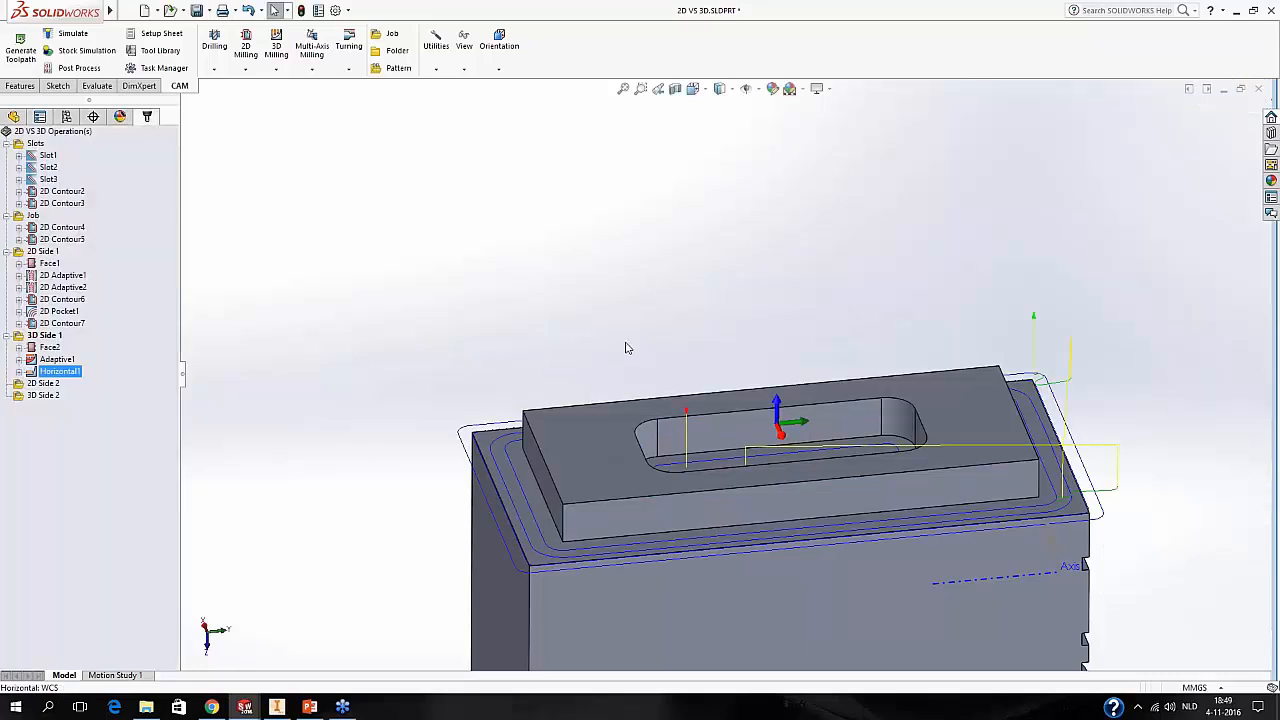
Compare the 3D Horizontal toolpath with the 2D Contour7 toolpath along the block and pocket walls.
mouse_move(627, 347)
middle_mouse_down()
mouse_move(620, 397)
mouse_move(638, 451)
mouse_move(620, 389)
mouse_move(629, 349)
middle_mouse_up()
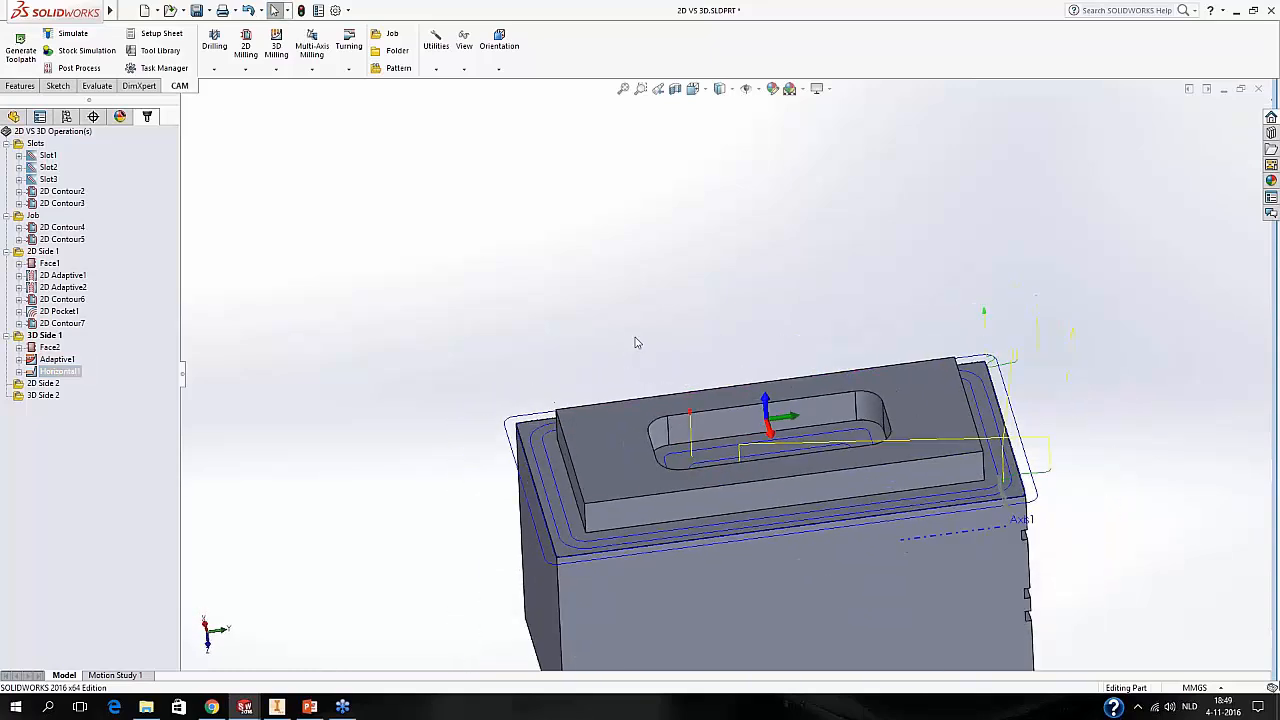
scroll(644, 296, "up", 2)
mouse_move(694, 300)
middle_mouse_down()
mouse_move(720, 342)
mouse_move(677, 323)
mouse_move(674, 288)
middle_mouse_up()
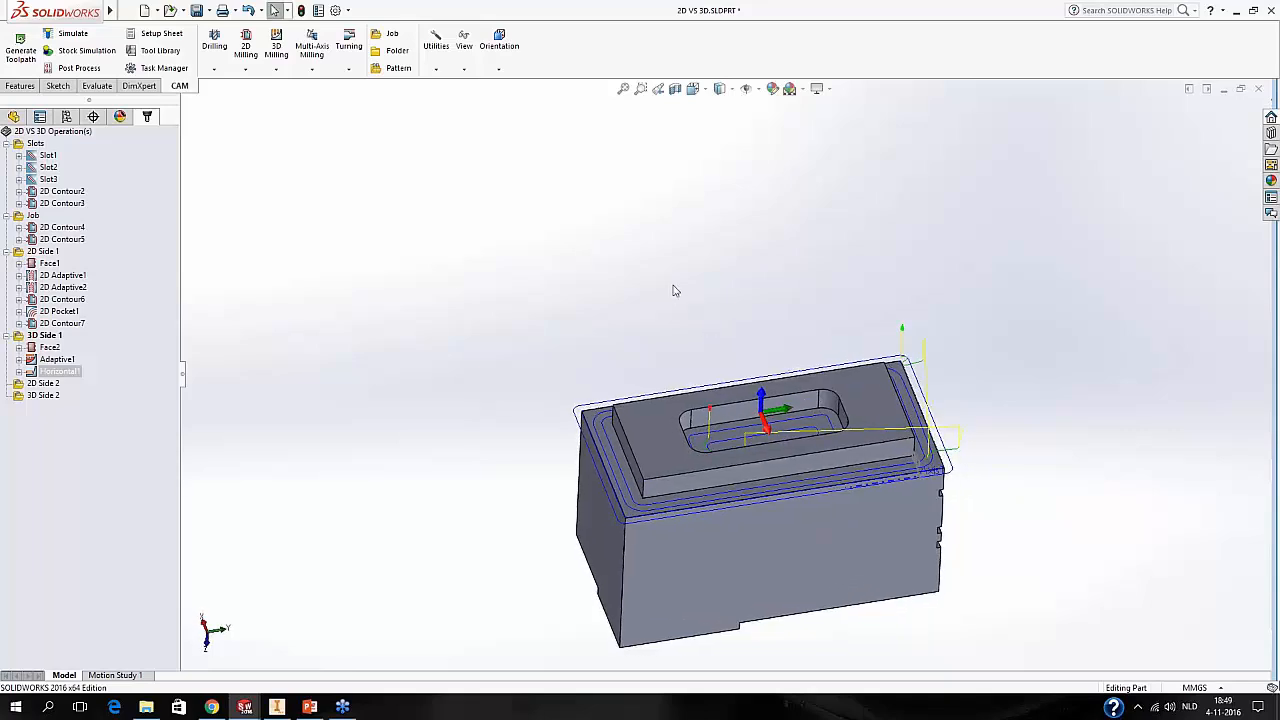
left_click(84, 326)
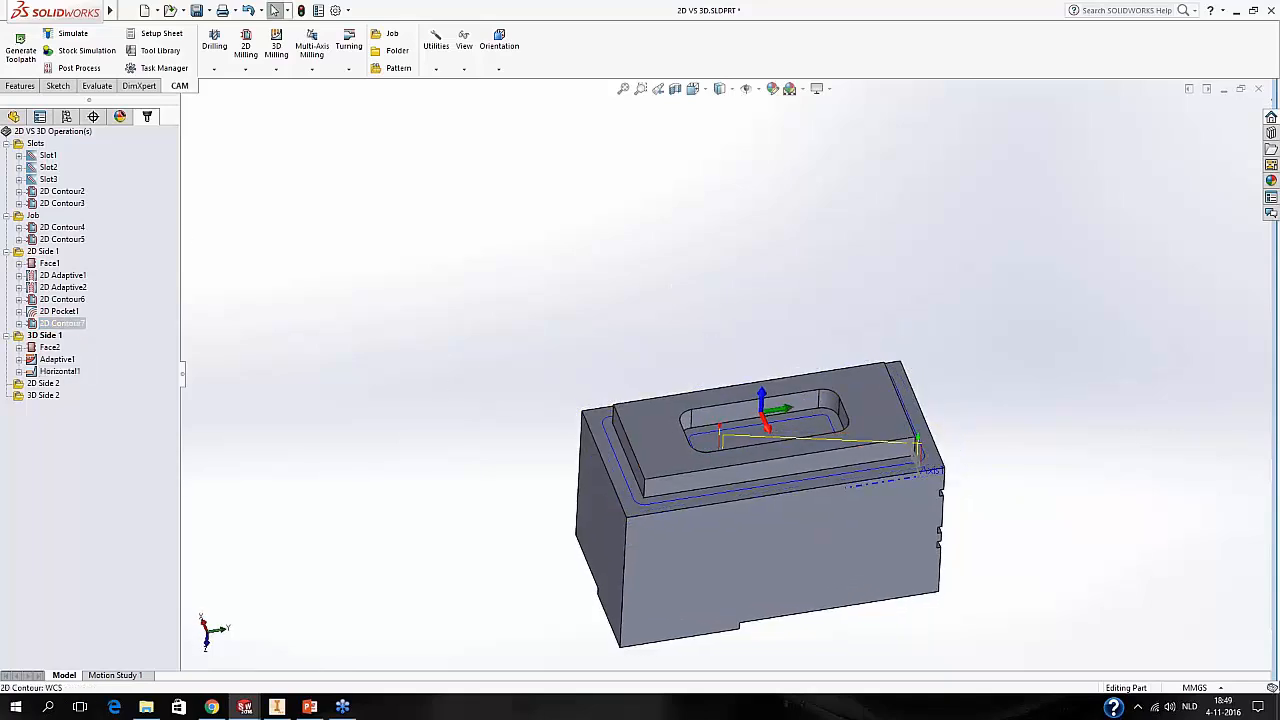
middle_click_drag(657, 442, 684, 432)
scroll(800, 418, "down", 2)
middle_click_drag(762, 420, 735, 430)
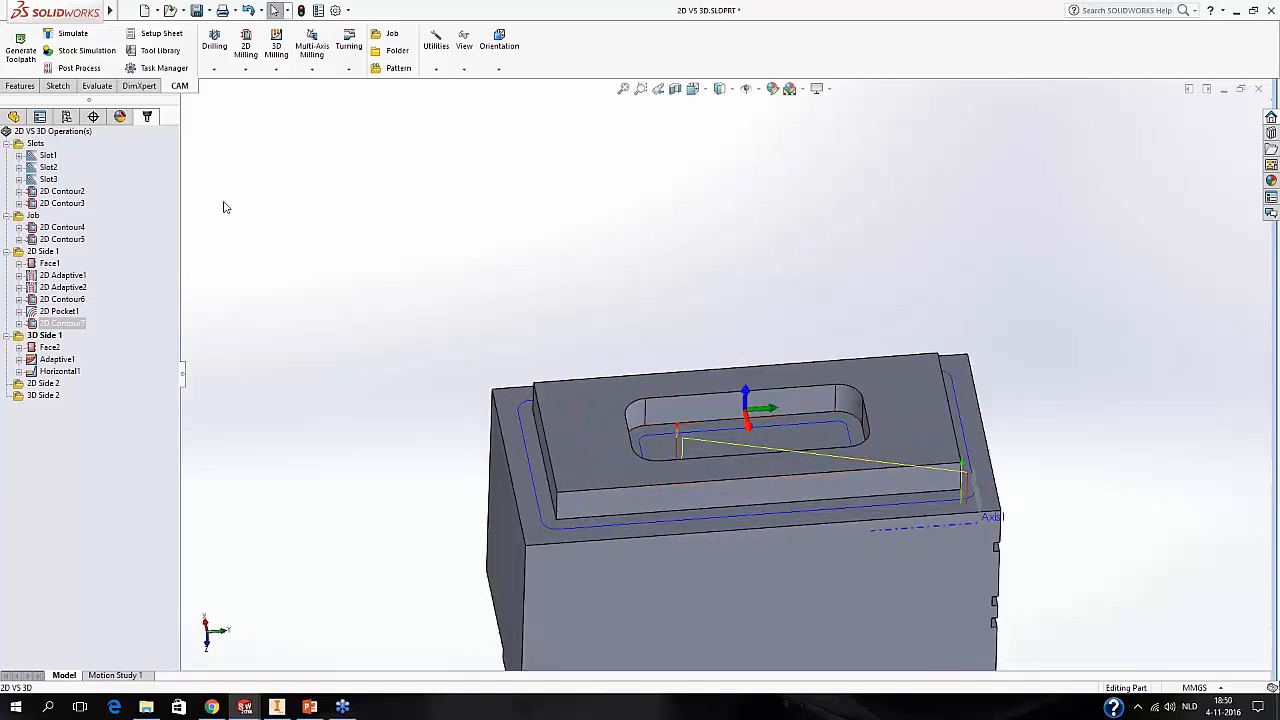
Copy the 2D Contour7 operation into 3D Side 1 after the Horizontal operation, and display the copy's toolpath.
left_click(70, 288)
left_click(62, 323)
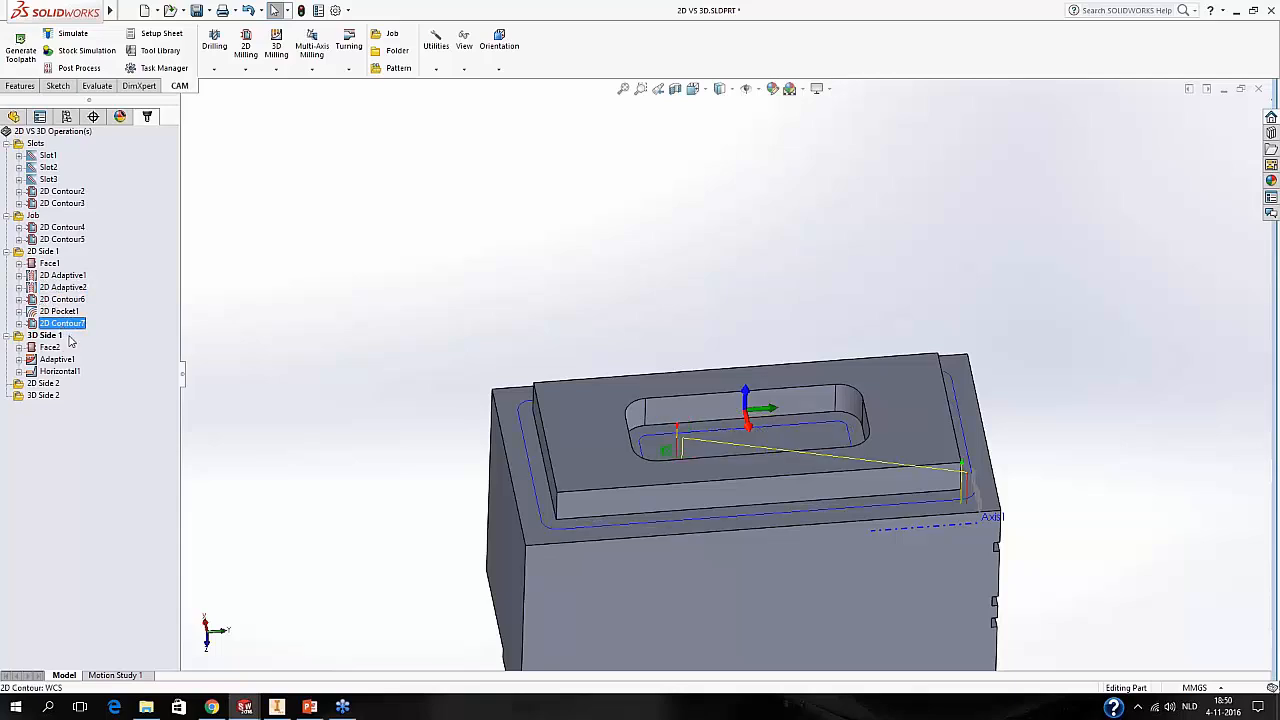
left_click(66, 371)
double_click(67, 373)
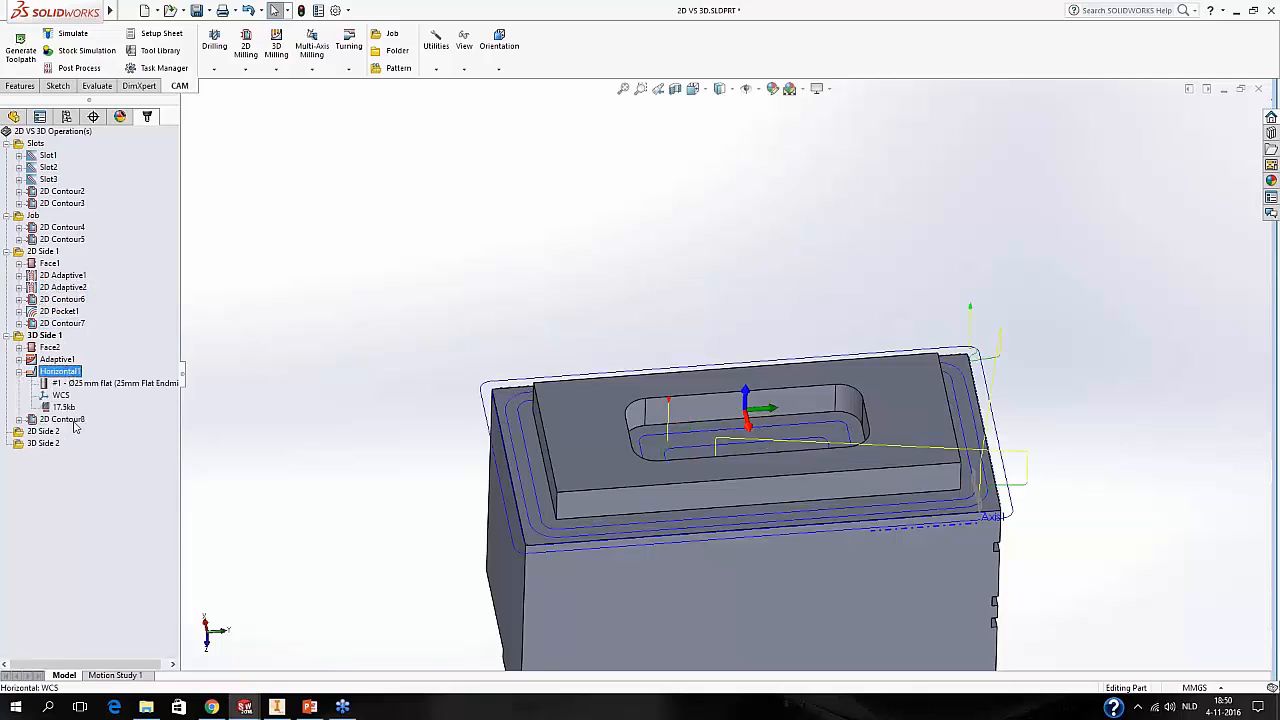
left_click(19, 372)
left_click(48, 386)
middle_click_drag(389, 363, 346, 346)
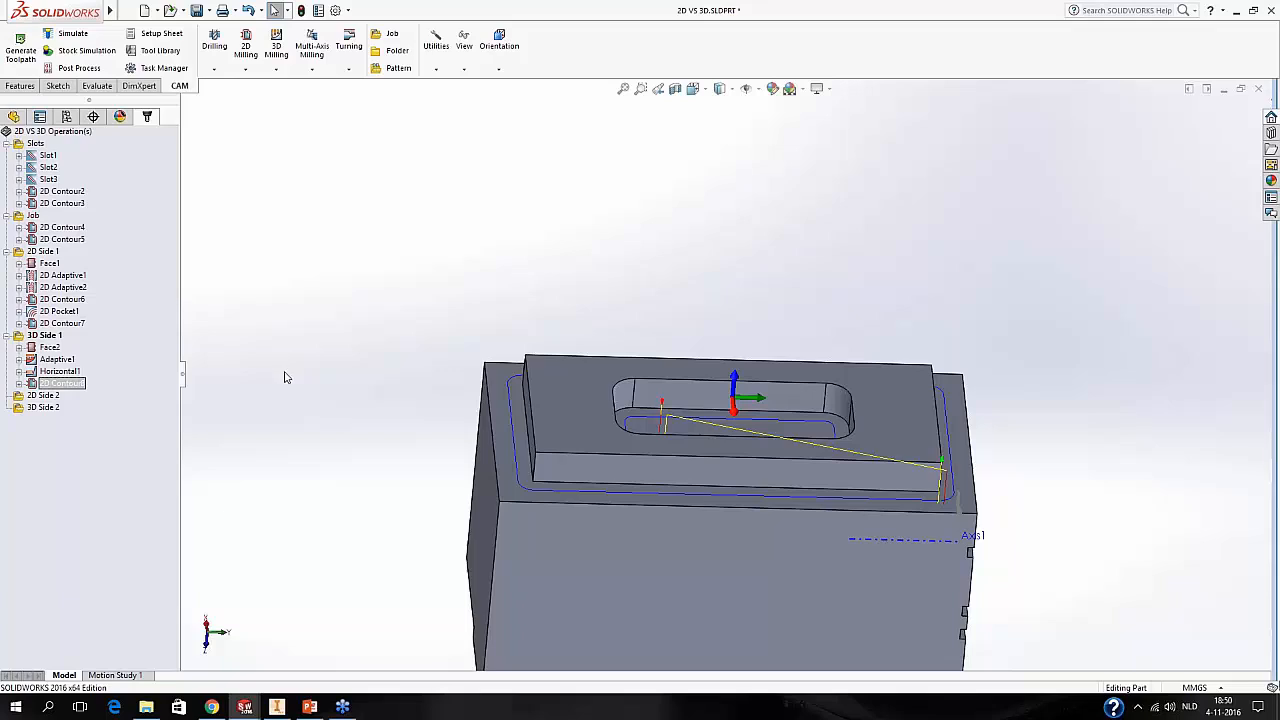
Examine the 3D Adaptive1 toolpath around the block and inside the pocket from several angles, dismissing the download notification.
left_click(57, 360)
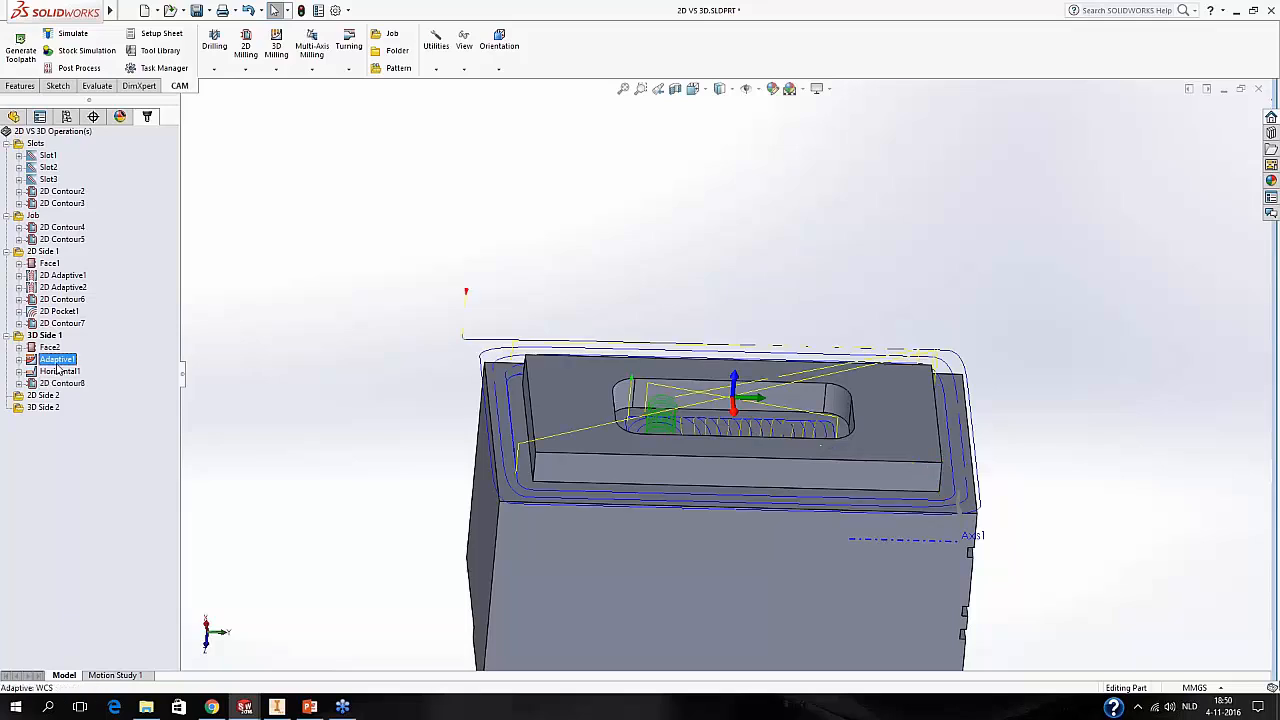
mouse_move(460, 430)
middle_mouse_down()
mouse_move(477, 335)
mouse_move(471, 417)
middle_mouse_up()
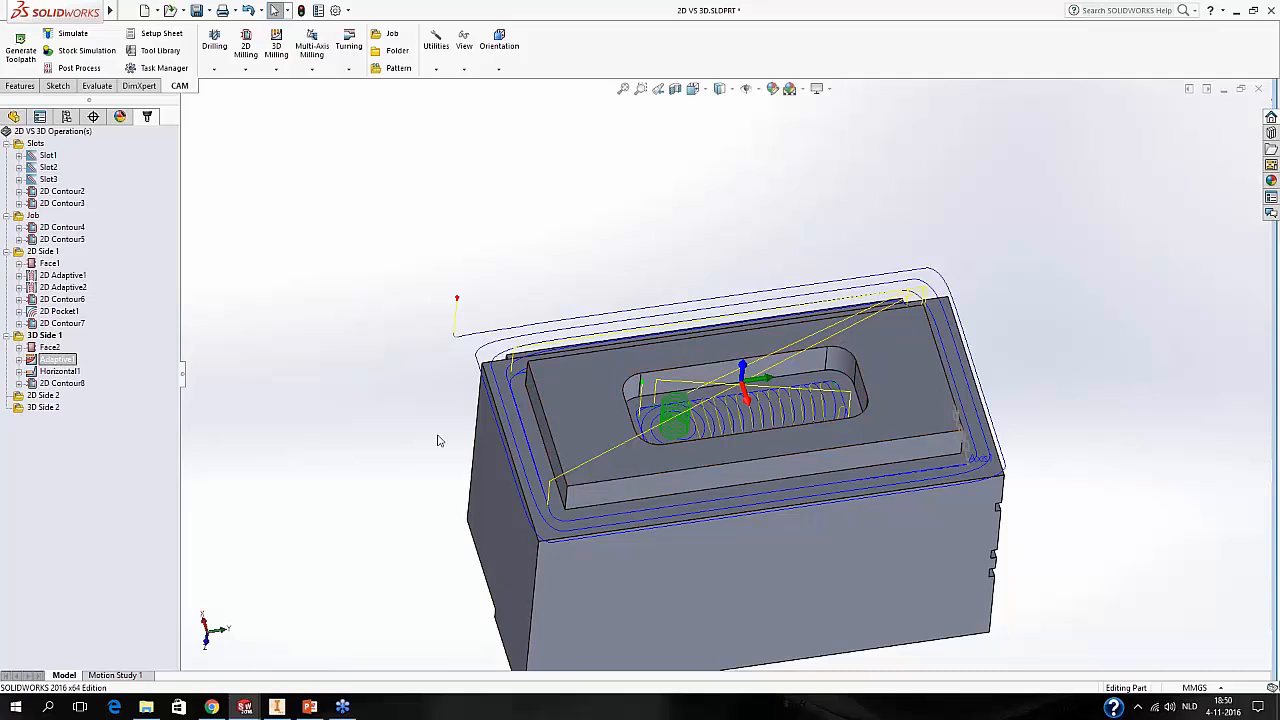
middle_click_drag(383, 451, 356, 405)
scroll(928, 385, "down", 2)
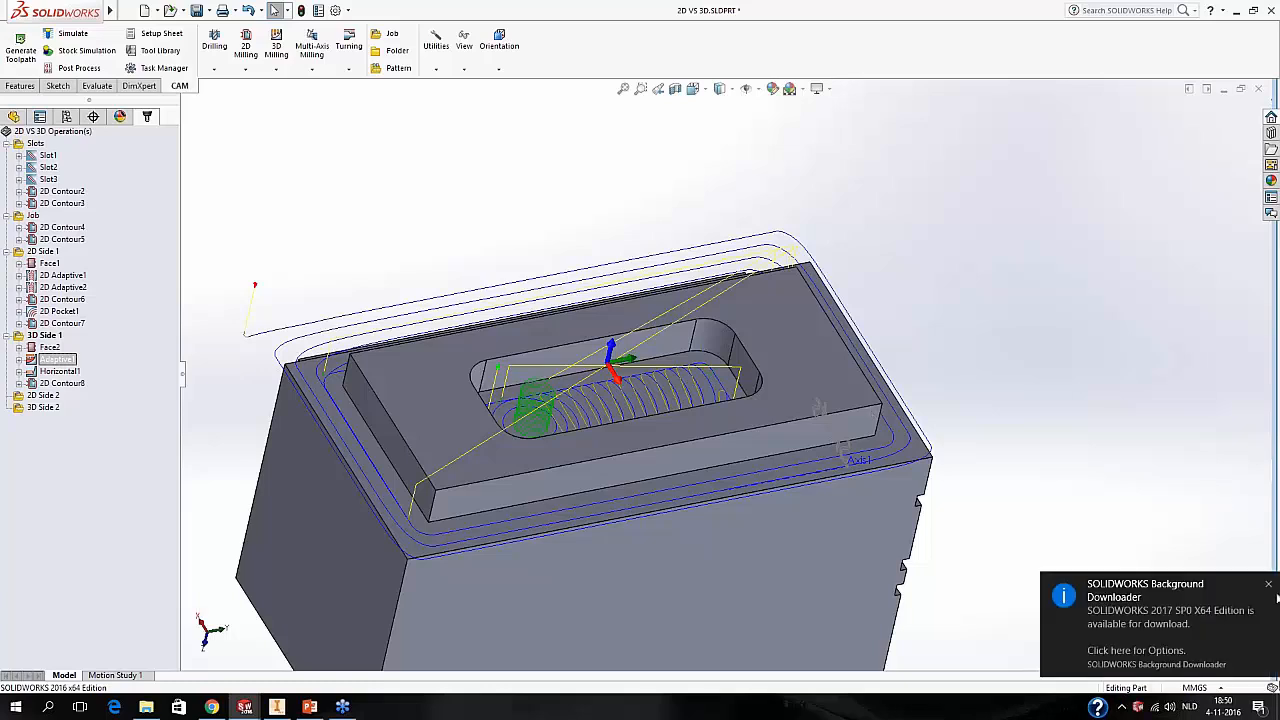
left_click(1269, 586)
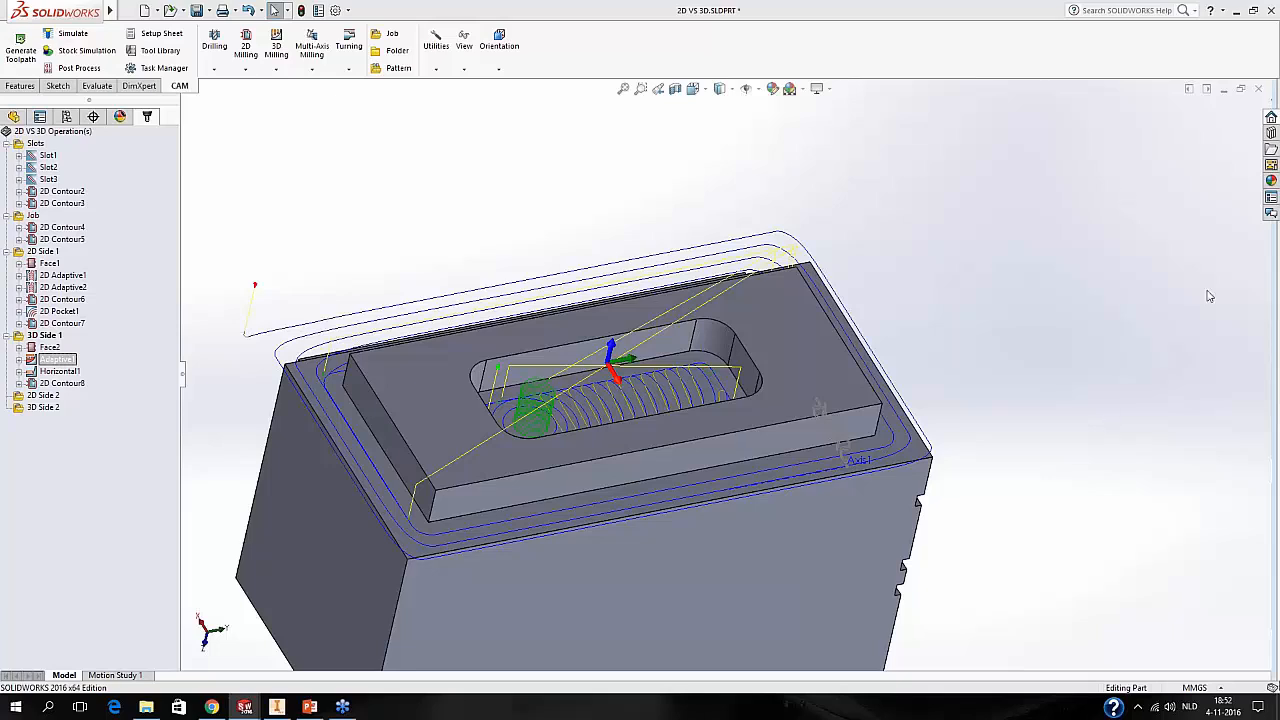
middle_click_drag(952, 338, 875, 440)
scroll(863, 337, "up", 3)
middle_click_drag(863, 337, 840, 395)
middle_click_drag(896, 350, 806, 350)
mouse_move(720, 170)
middle_mouse_down()
mouse_move(694, 166)
mouse_move(769, 174)
mouse_move(723, 189)
middle_mouse_up()
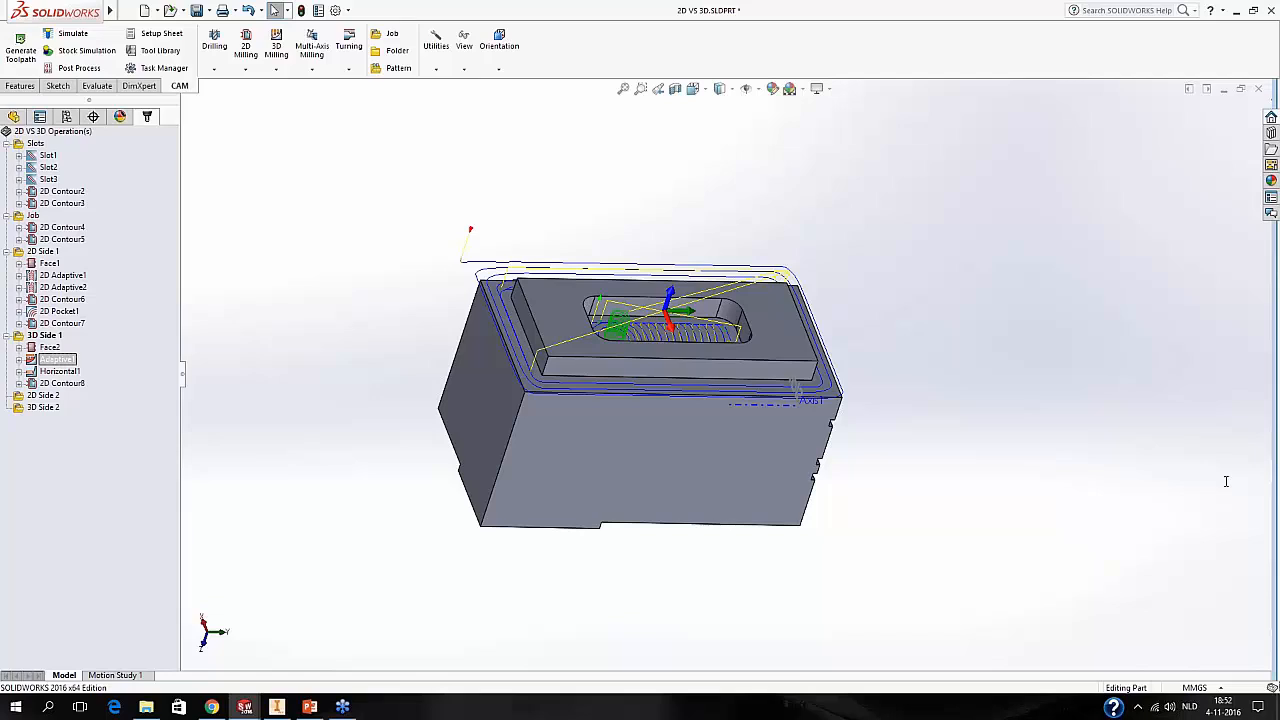
middle_click_drag(867, 639, 612, 340)
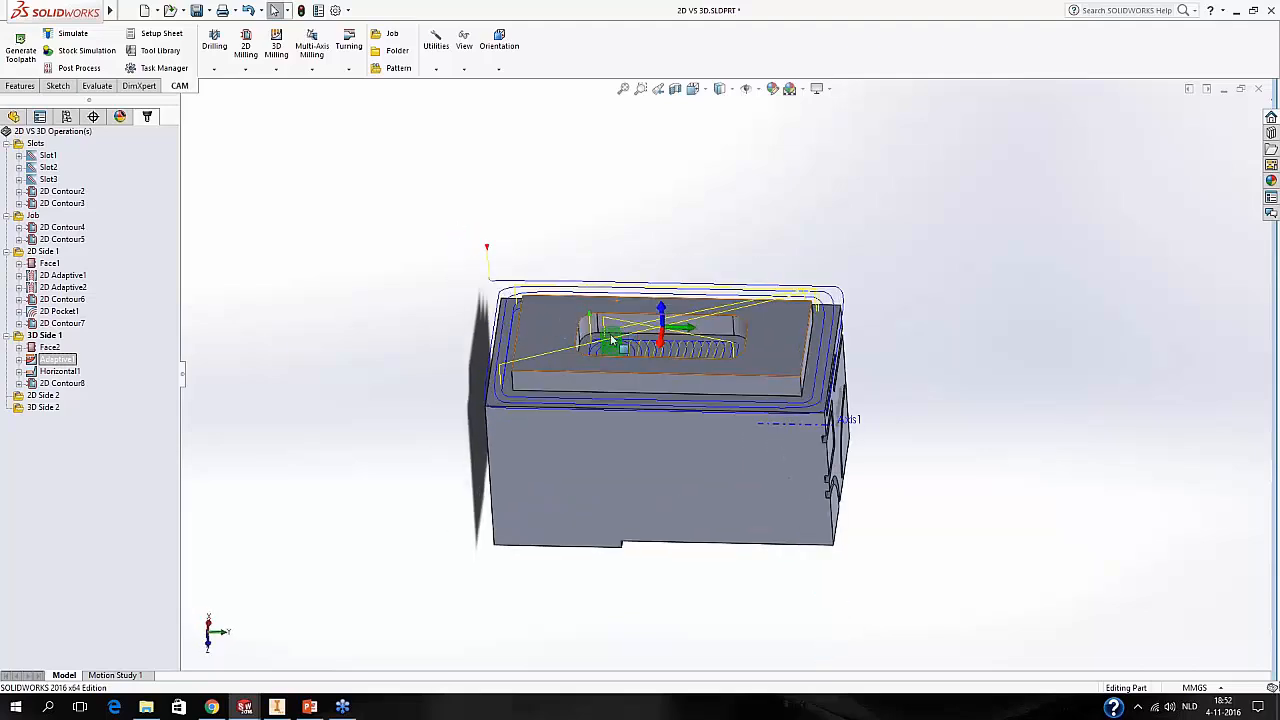
Compare the 2D Pocket1 toolpath with the 3D Horizontal toolpath on the pocket floor.
left_click(60, 311)
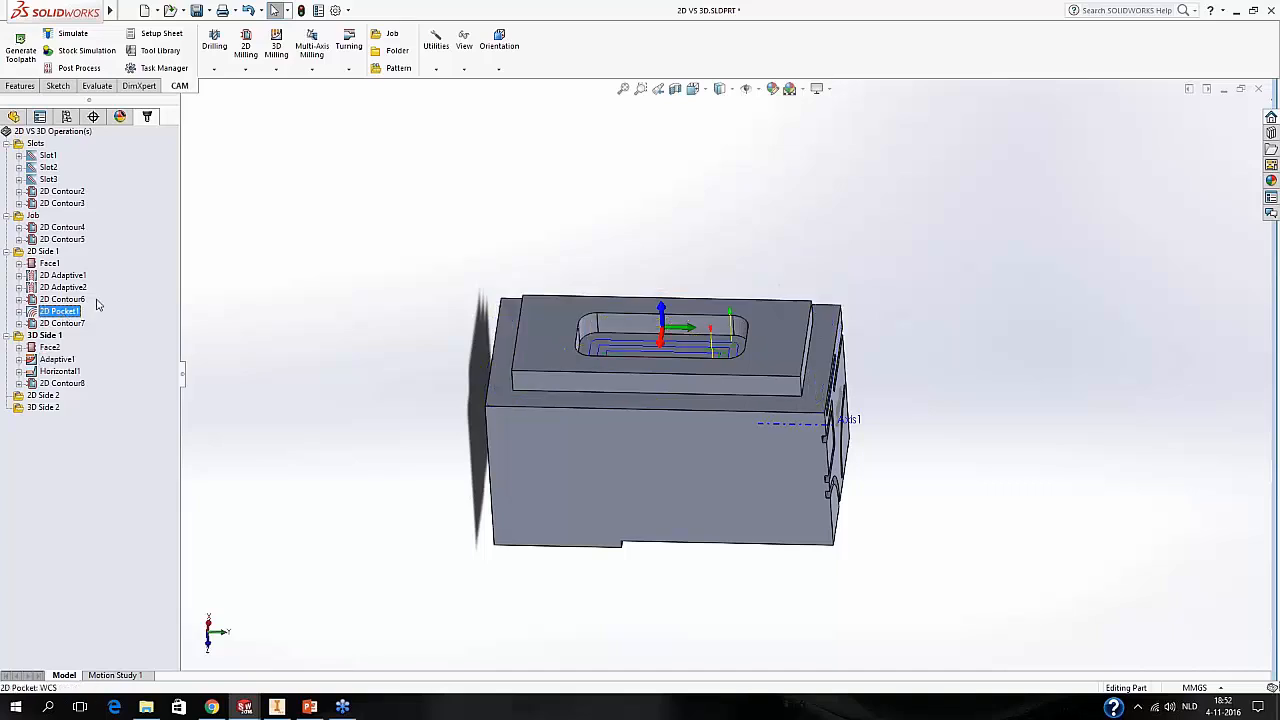
middle_click_drag(446, 322, 530, 358)
scroll(701, 352, "down", 4)
middle_click_drag(749, 364, 688, 430)
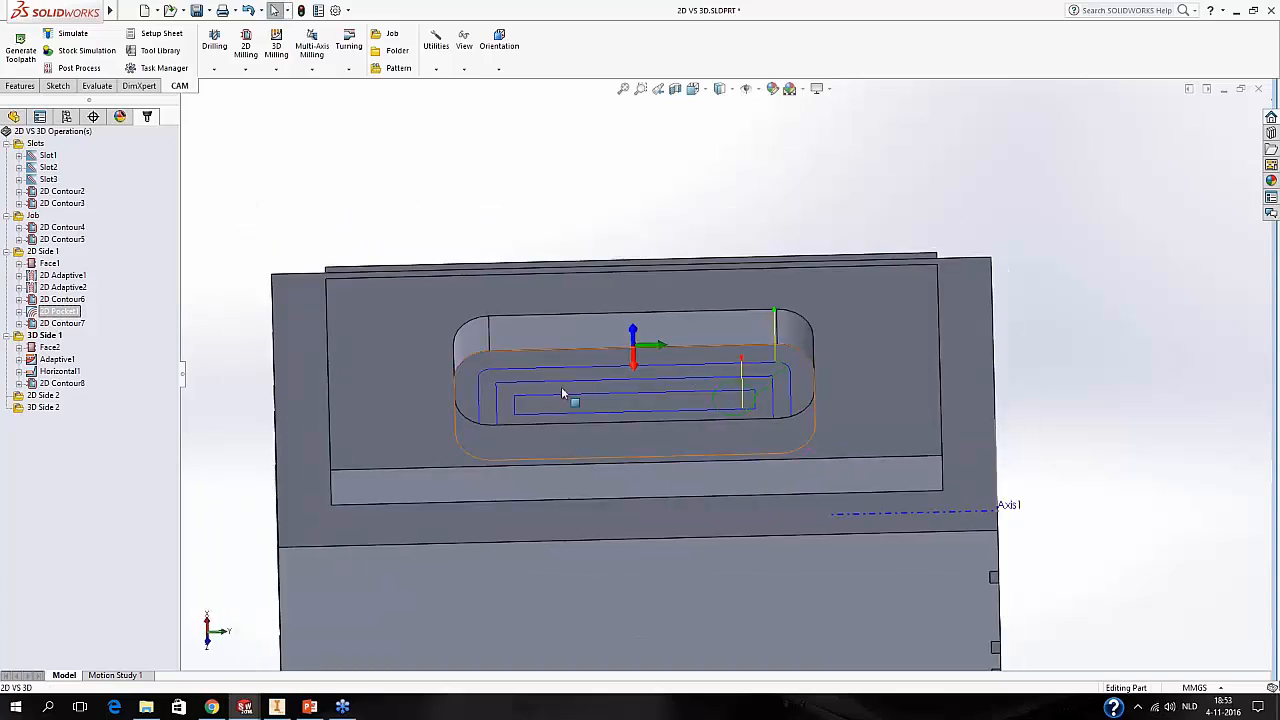
left_click(60, 371)
mouse_move(540, 440)
middle_mouse_down()
mouse_move(537, 423)
mouse_move(586, 391)
mouse_move(555, 345)
mouse_move(525, 452)
middle_mouse_up()
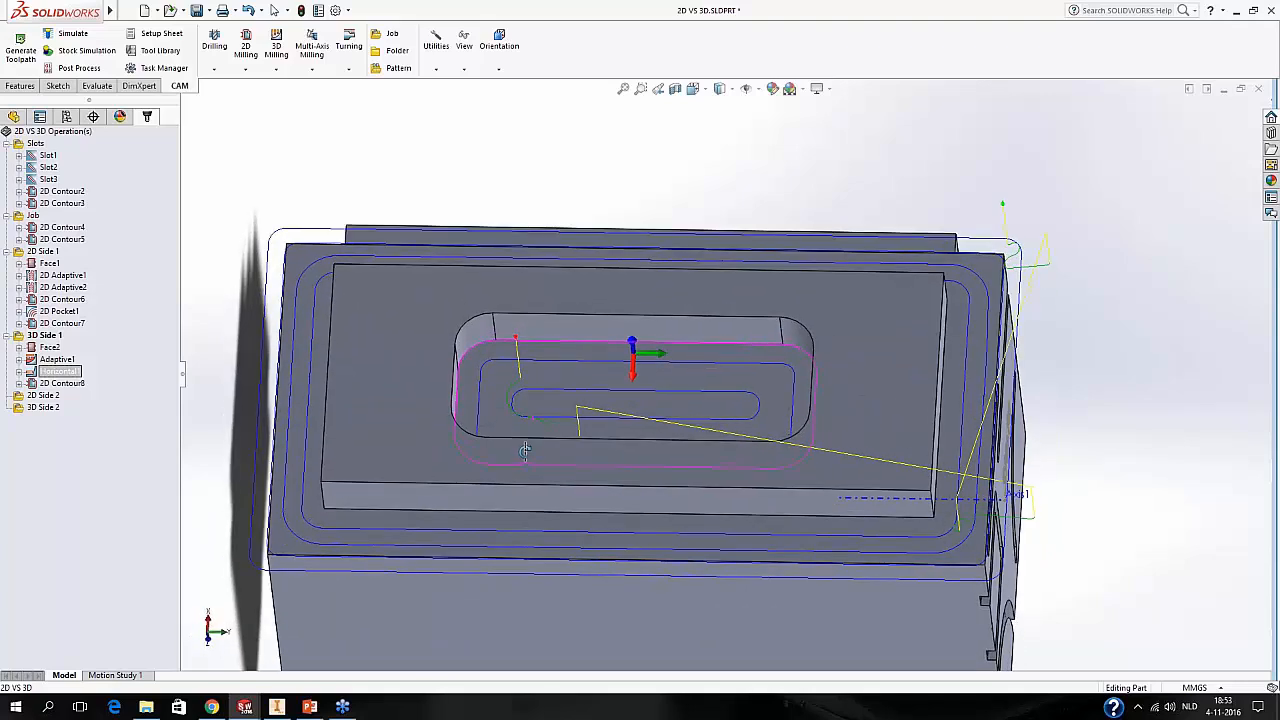
middle_click_drag(533, 409, 540, 402)
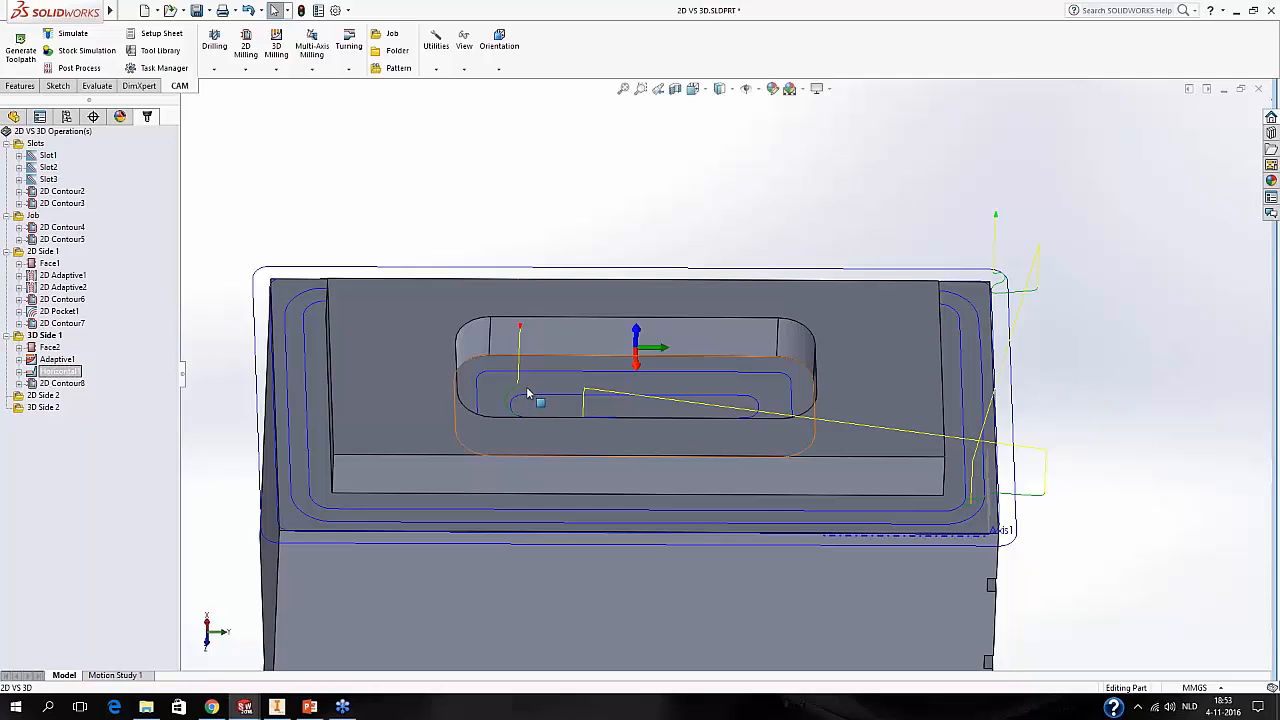
scroll(459, 366, "up", 3)
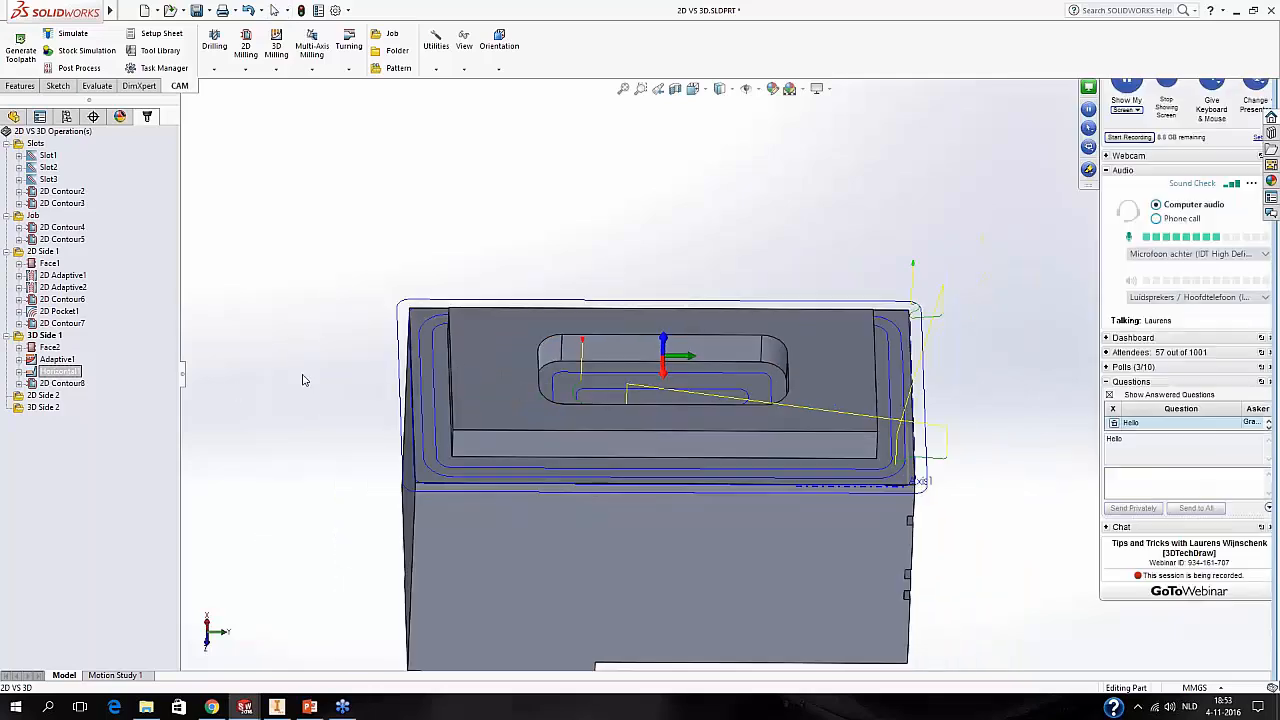
middle_click_drag(298, 390, 305, 410)
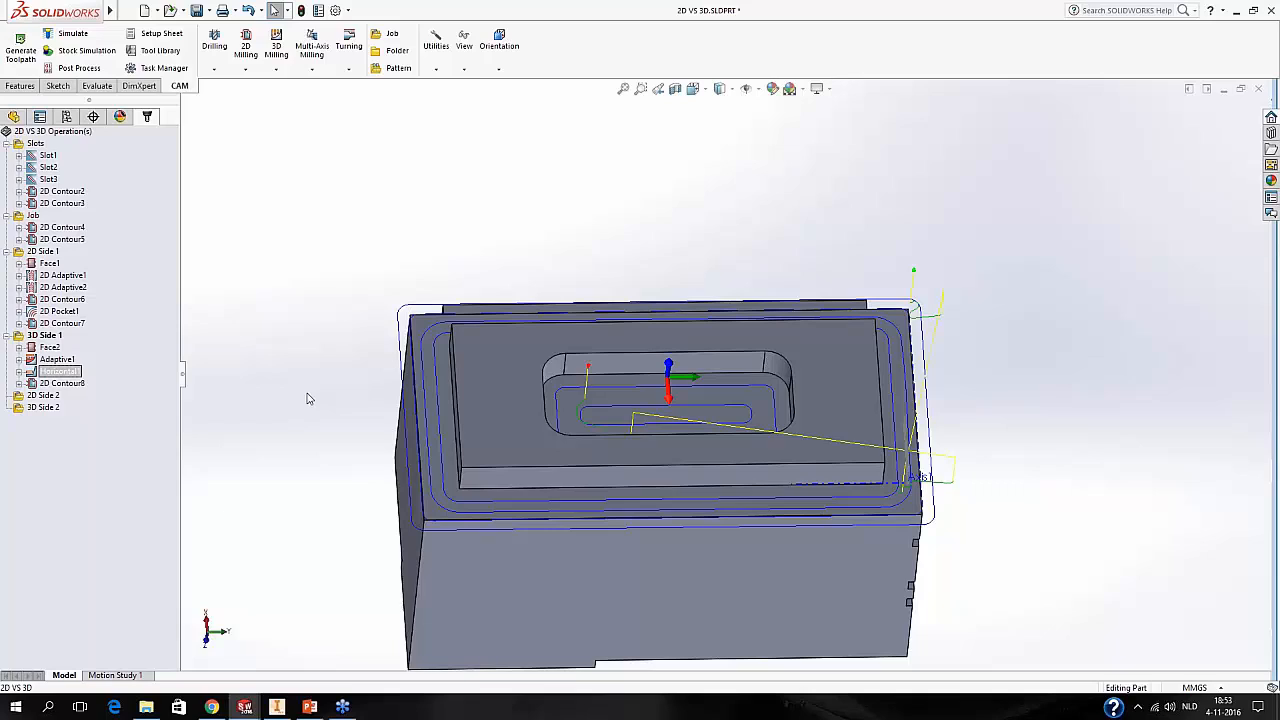
Simulate the 3D Horizontal toolpath at a higher playback speed, and close the simulation.
left_click(72, 33)
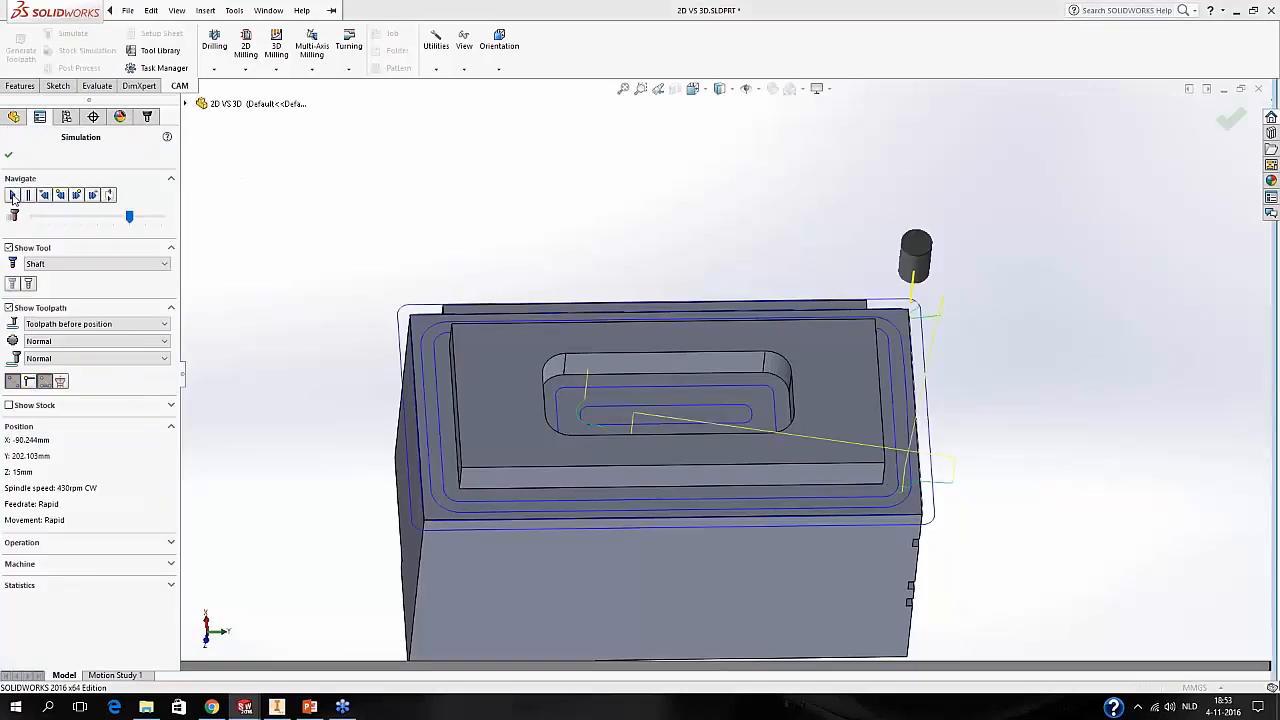
left_click(13, 196)
mouse_move(129, 217)
left_mouse_down()
mouse_move(155, 225)
mouse_move(145, 221)
left_mouse_up()
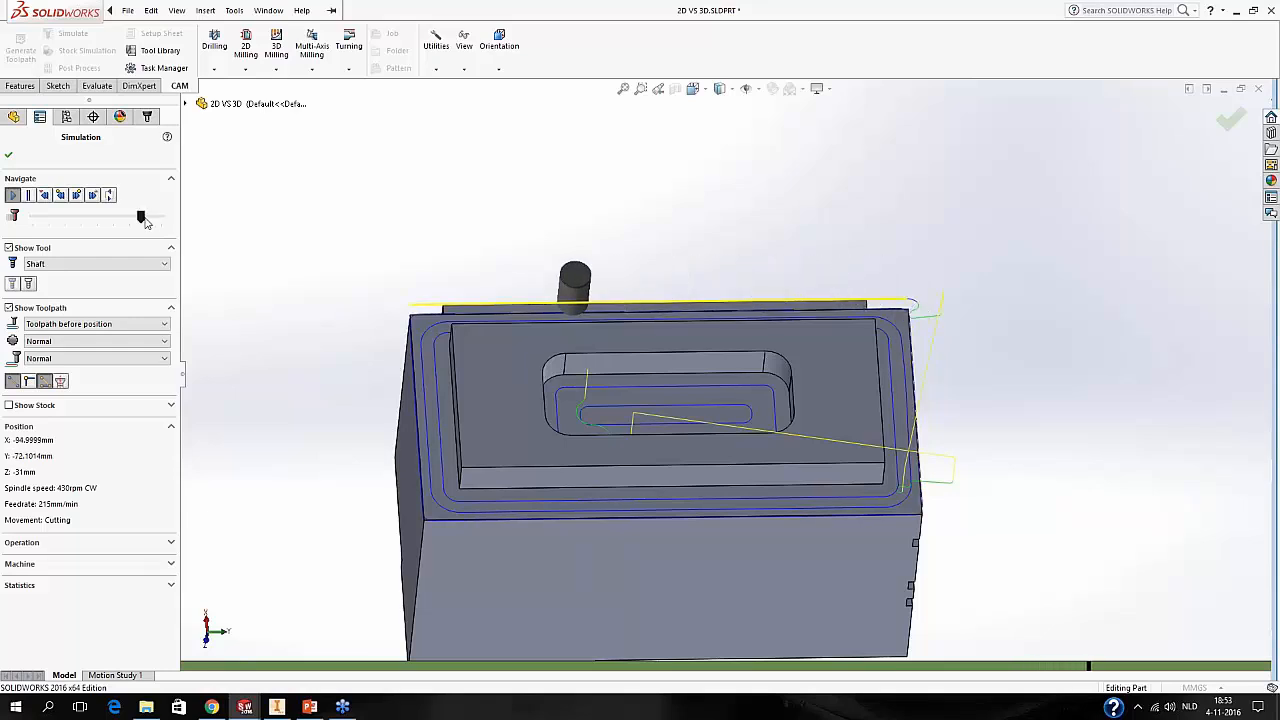
middle_click_drag(411, 531, 460, 455)
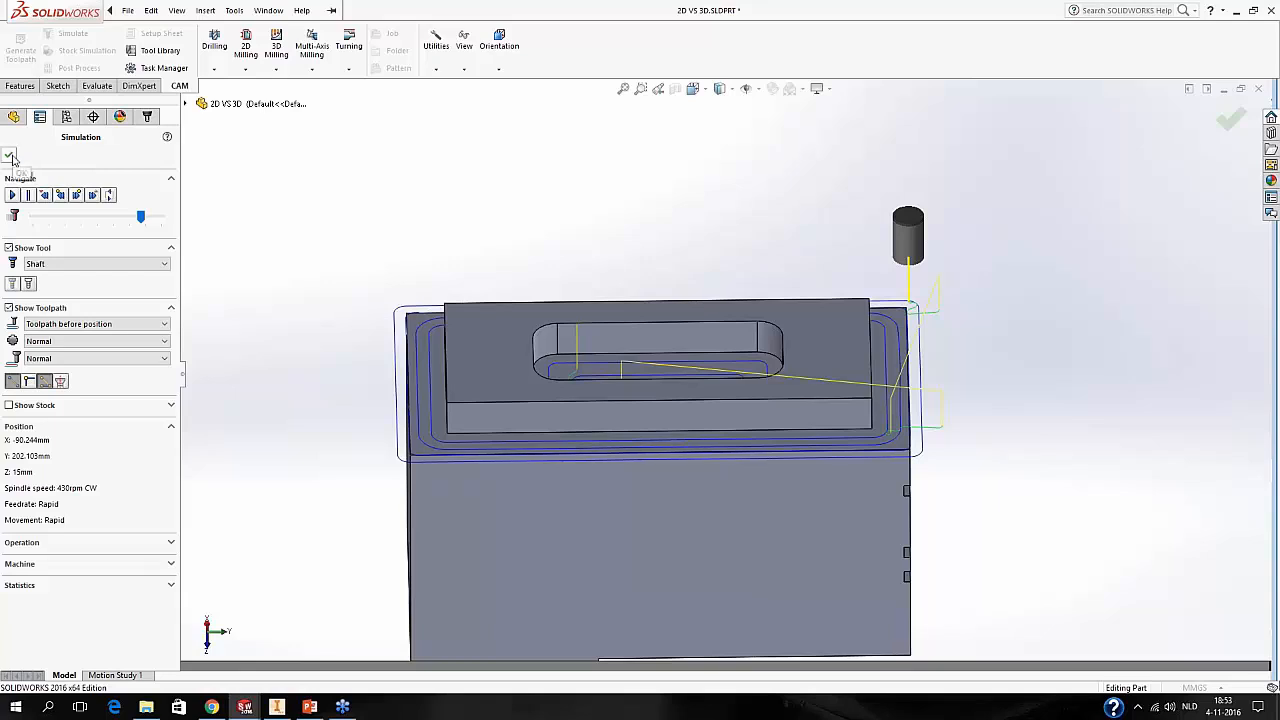
left_click(10, 157)
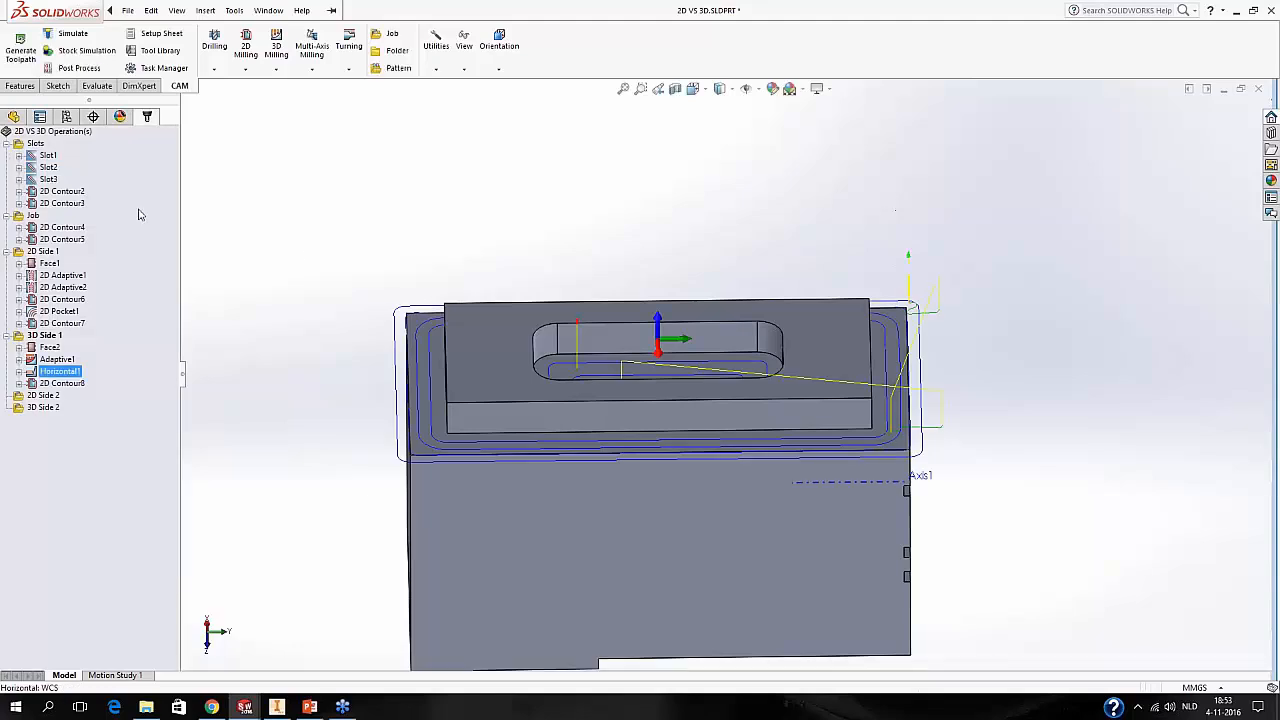
middle_click_drag(334, 243, 366, 233)
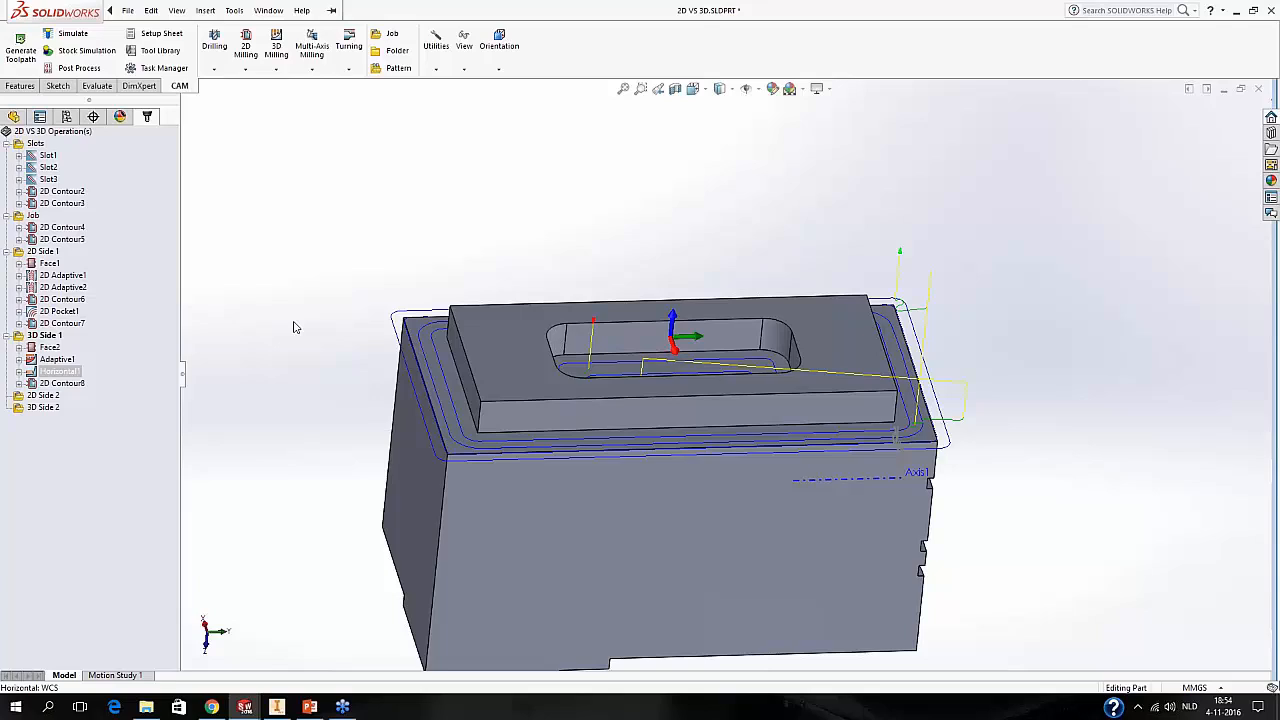
middle_click_drag(277, 286, 678, 648)
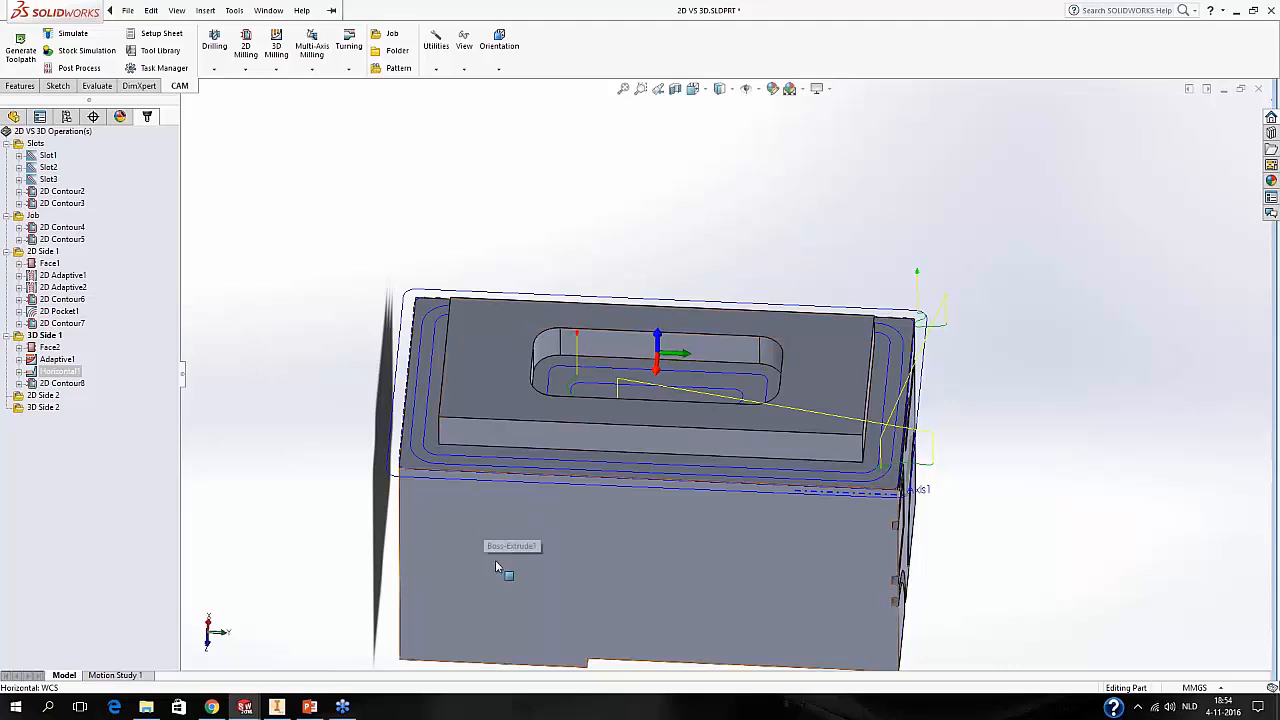
mouse_move(502, 557)
middle_mouse_down()
mouse_move(516, 483)
mouse_move(523, 523)
mouse_move(509, 537)
middle_mouse_up()
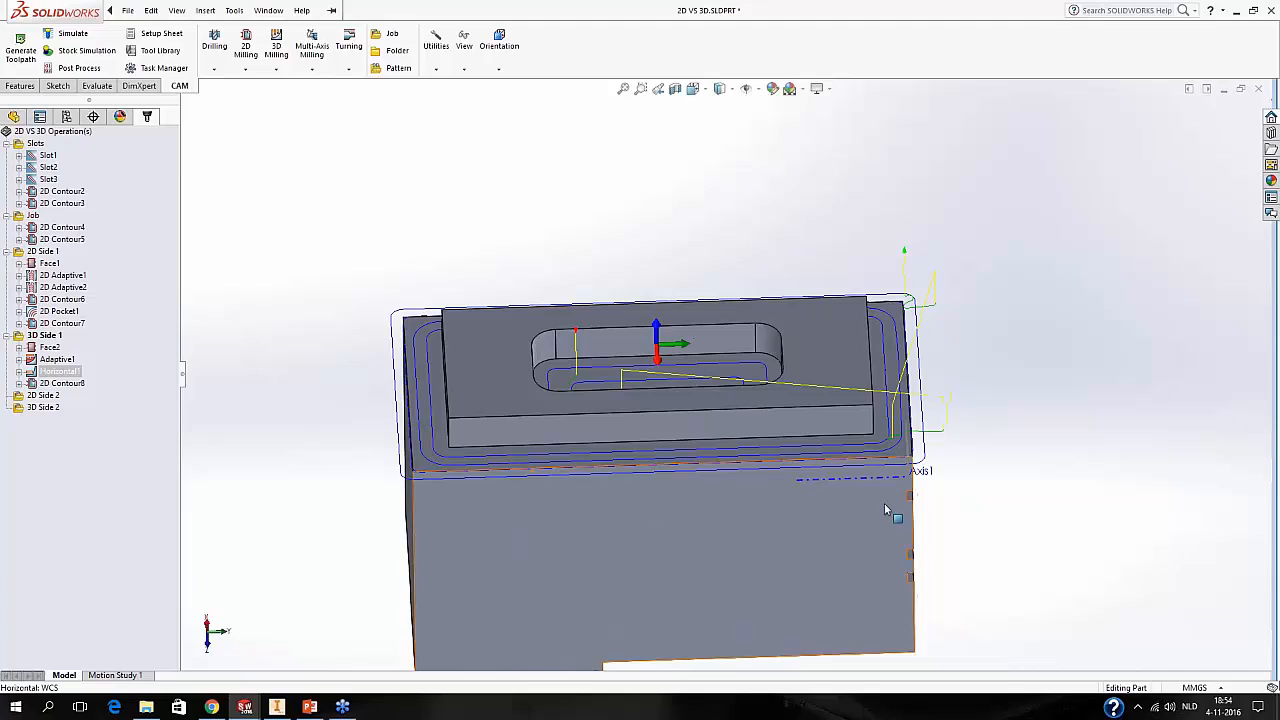
mouse_move(966, 481)
middle_mouse_down()
mouse_move(966, 509)
mouse_move(968, 480)
middle_mouse_up()
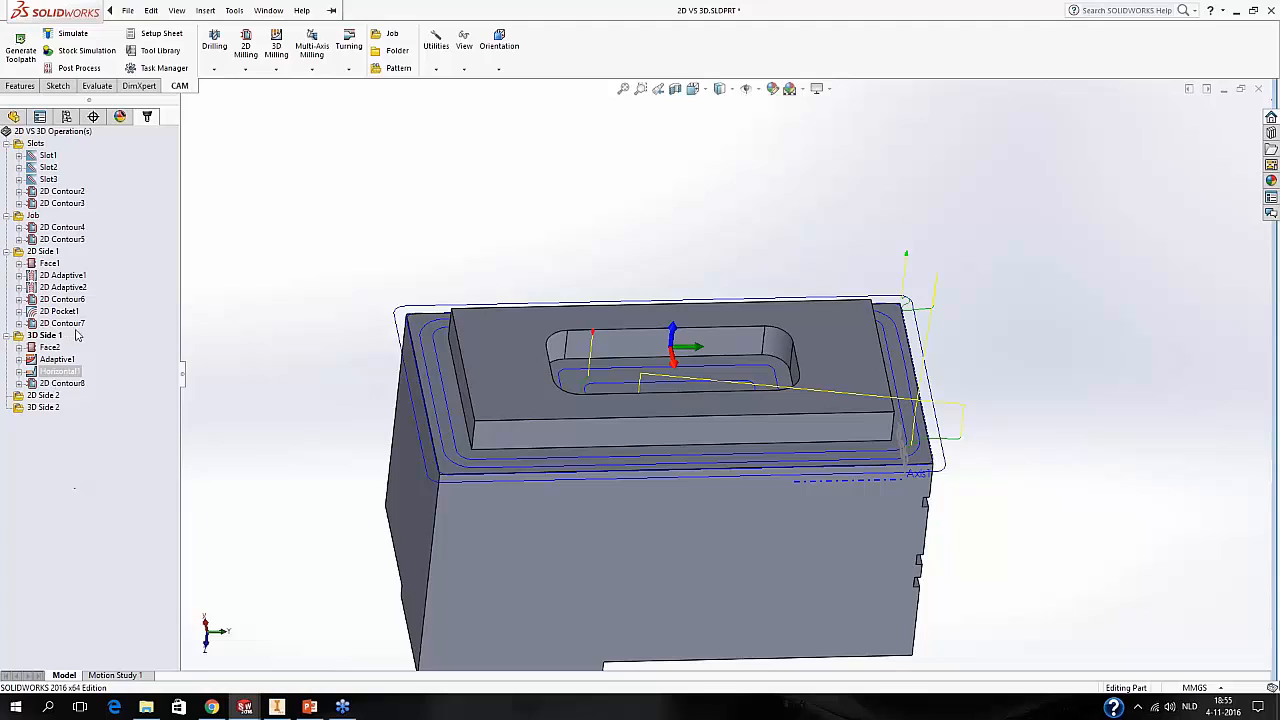
middle_click_drag(306, 397, 296, 367)
middle_click_drag(354, 413, 350, 462)
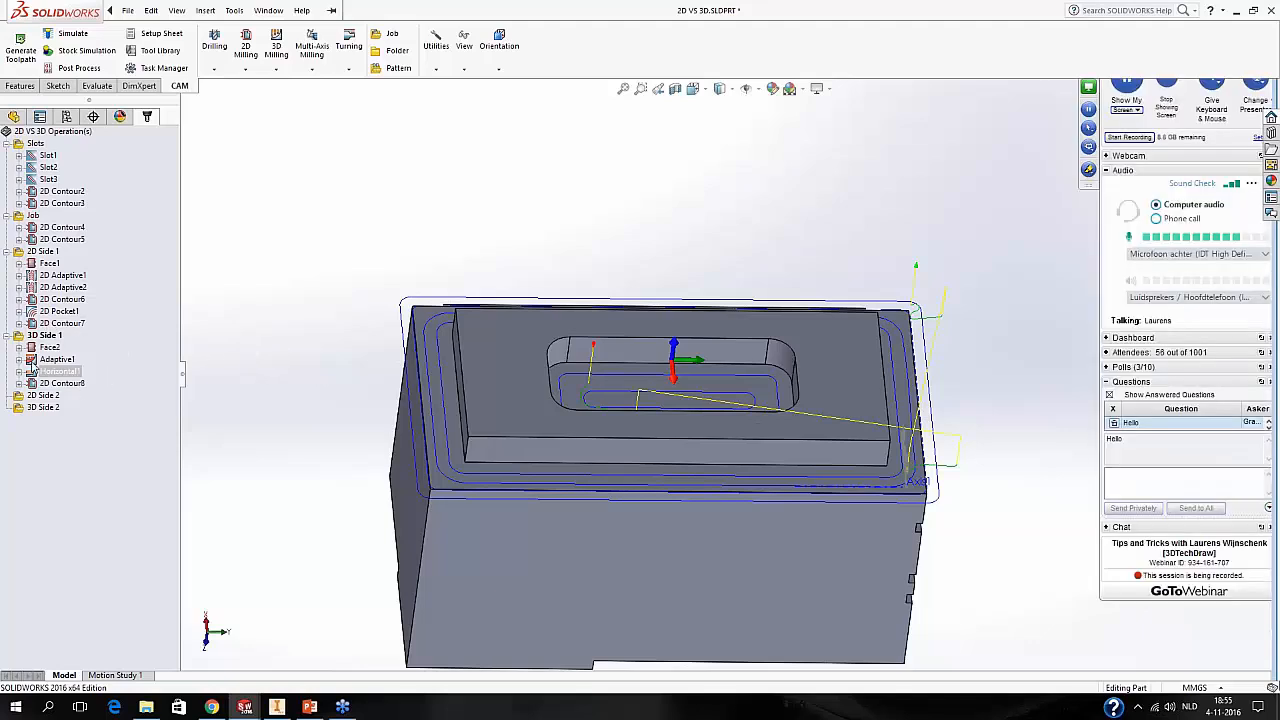
Add a 2D Contour operation along the pocket edge to 3D Side 1, using the 25 mm flat endmill.
left_click(62, 384)
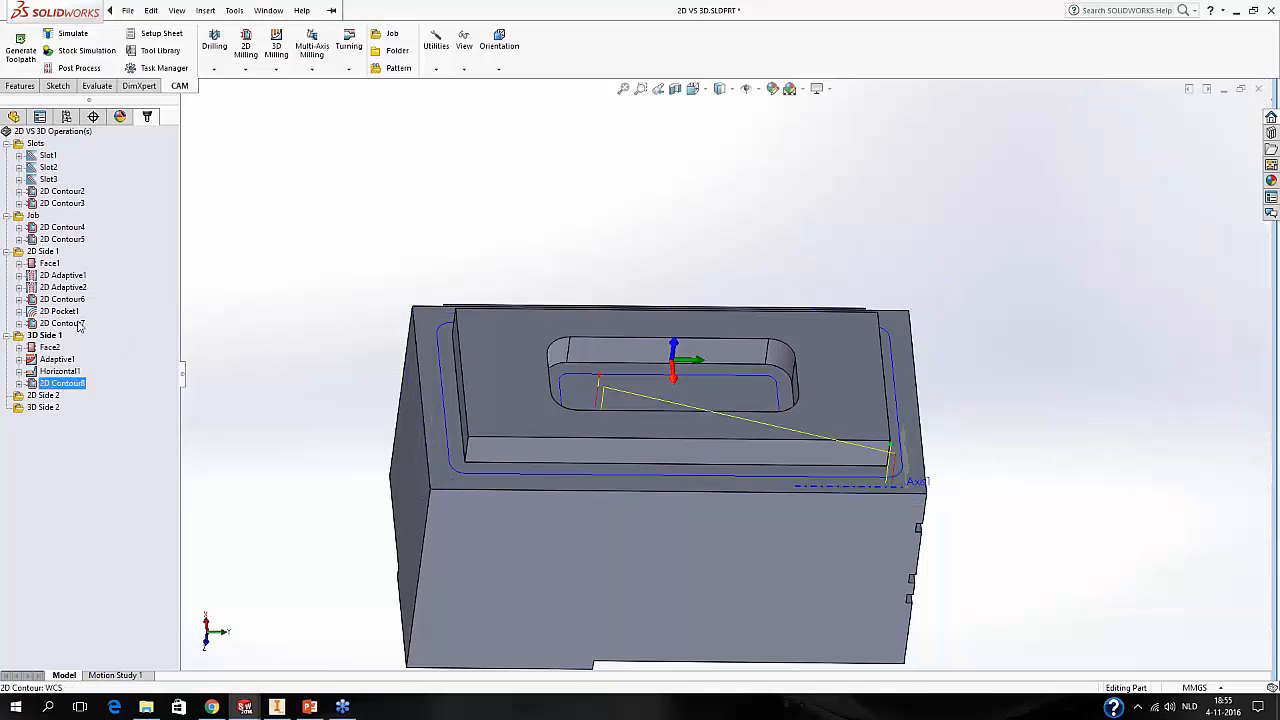
middle_click_drag(348, 326, 348, 297)
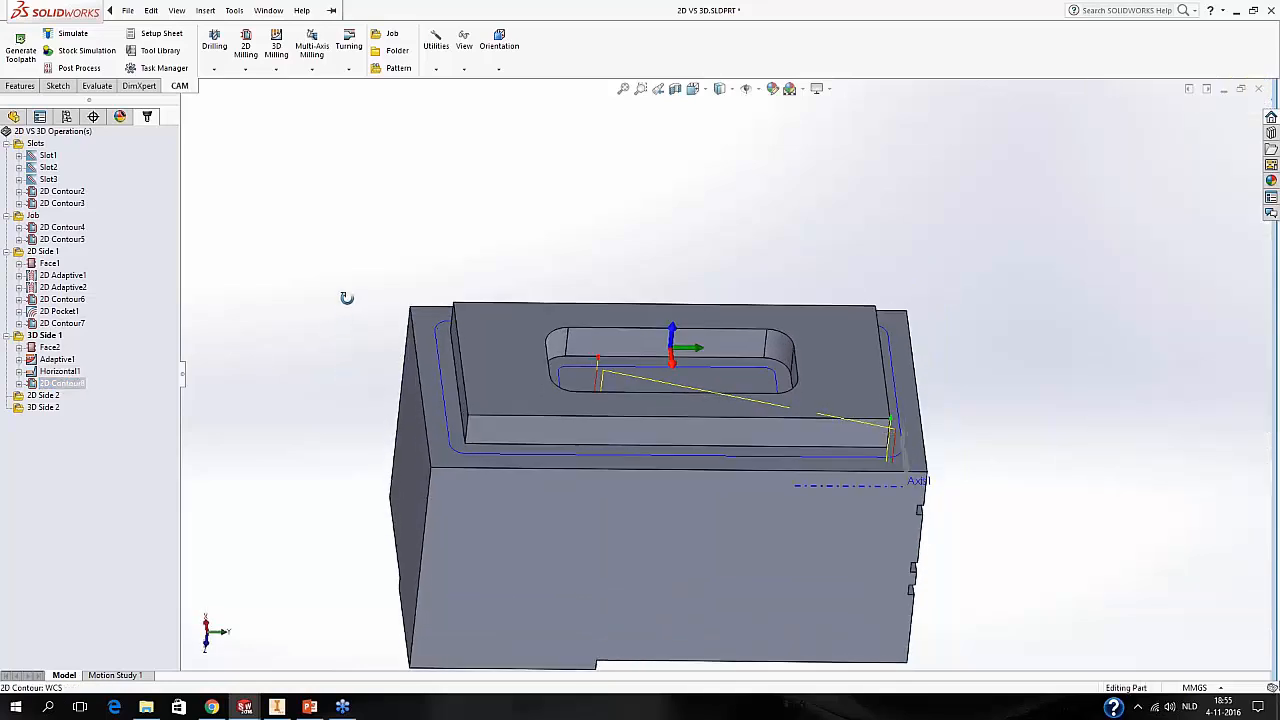
left_click(246, 48)
left_click(273, 133)
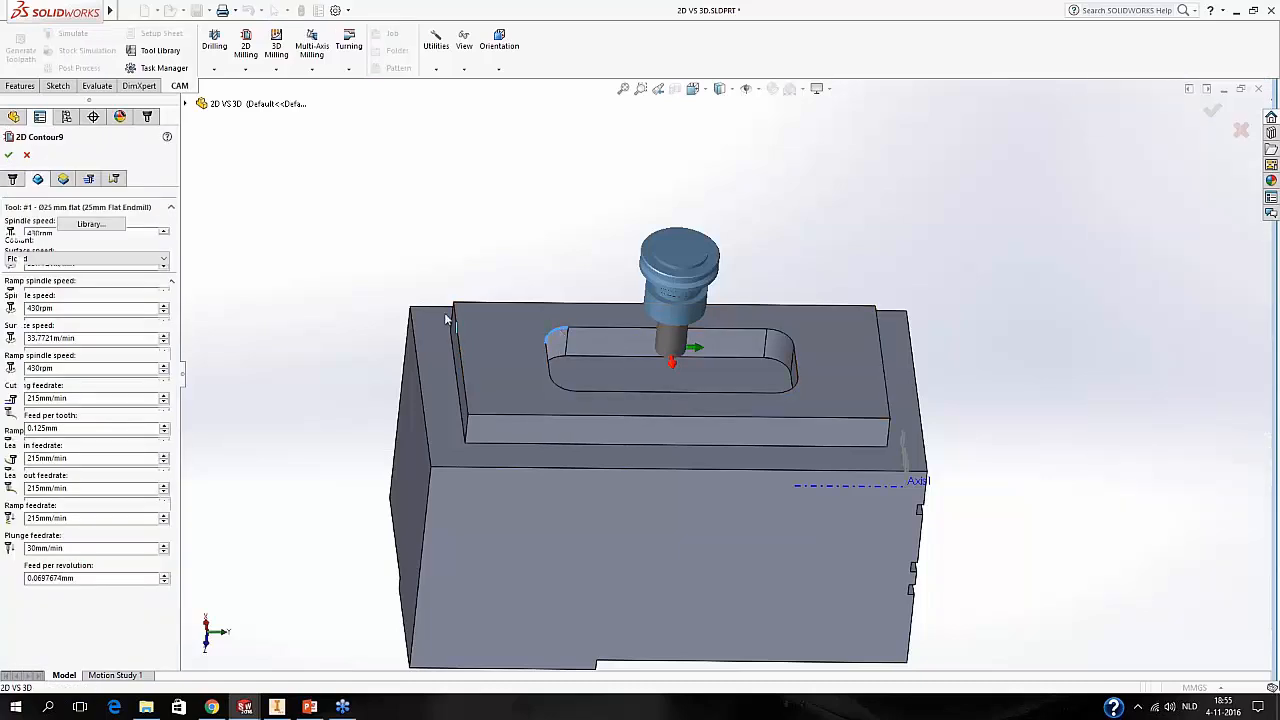
left_click(38, 179)
left_click(8, 154)
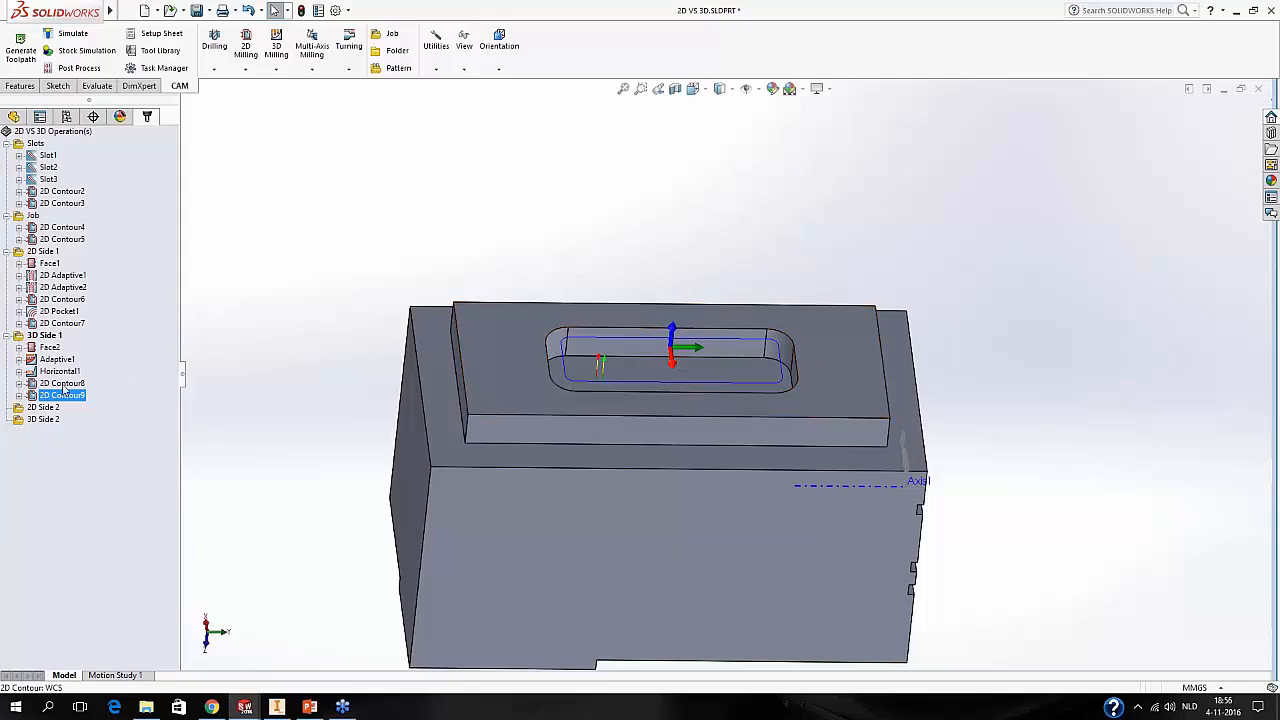
Move the 2D Contour8 operation after 2D Contour9, and restore their original order.
left_click(62, 383)
mouse_move(64, 388)
left_mouse_down()
mouse_move(72, 405)
mouse_move(72, 384)
mouse_move(40, 383)
mouse_move(86, 382)
mouse_move(84, 398)
left_mouse_up()
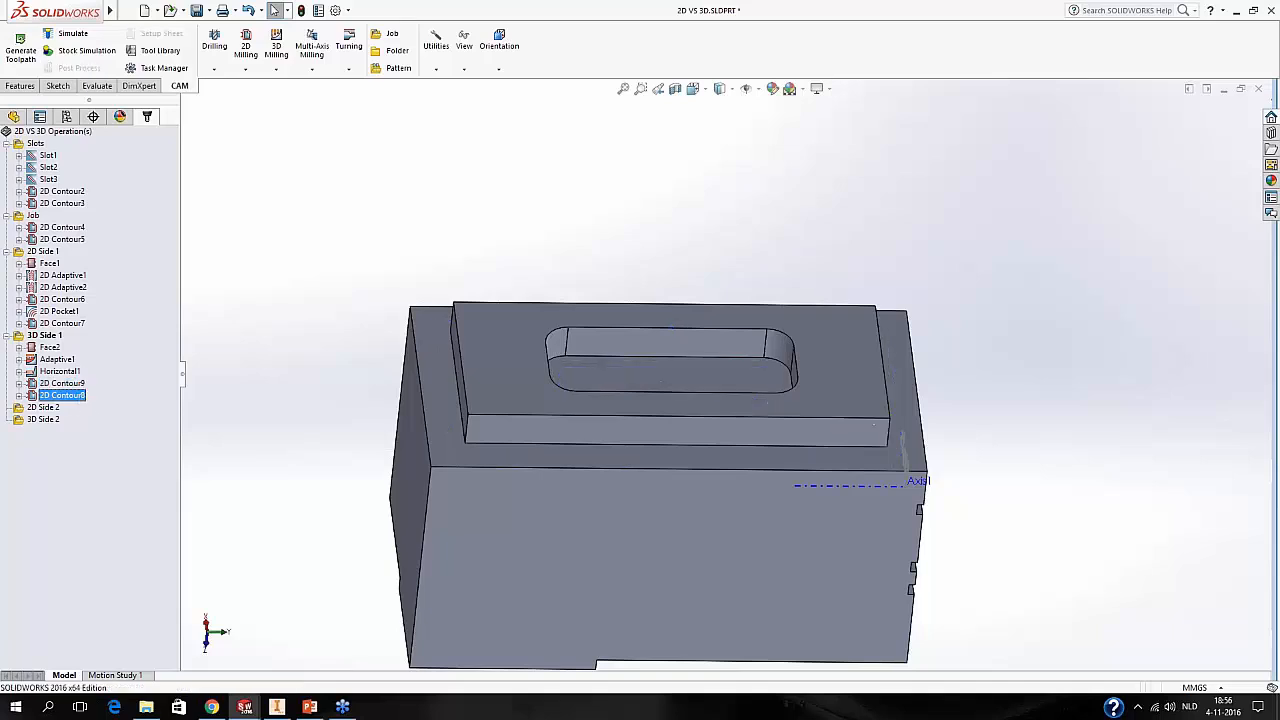
left_click_drag(81, 397, 79, 376)
left_click(76, 397)
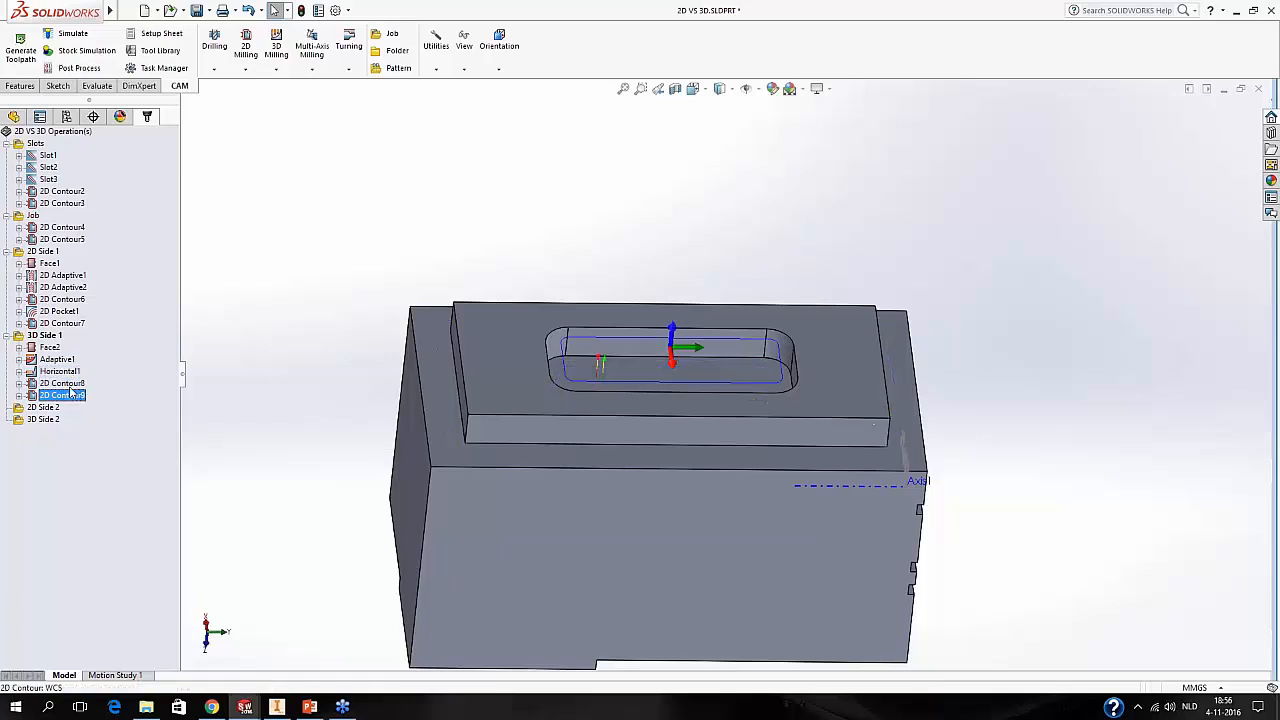
Copy all compatible geometry from the 2D Contour8 operation to 2D Contour9.
left_click(70, 384)
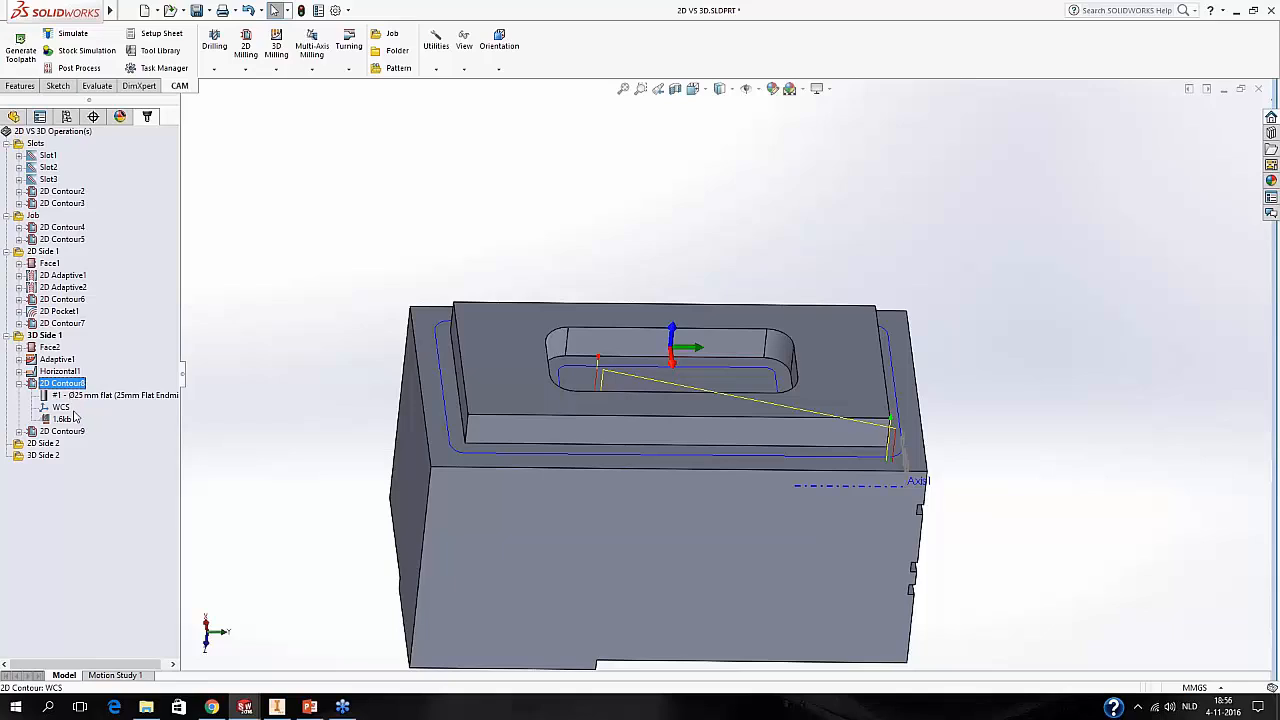
left_click_drag(71, 385, 74, 431)
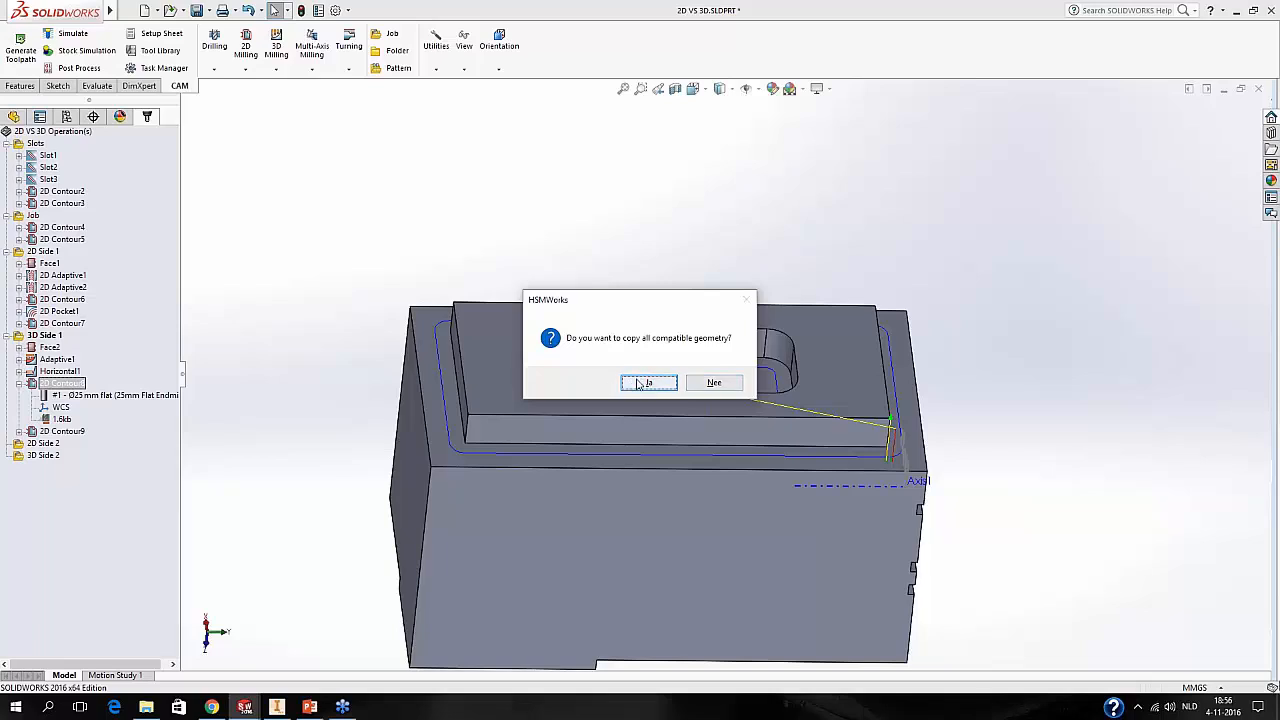
left_click(640, 383)
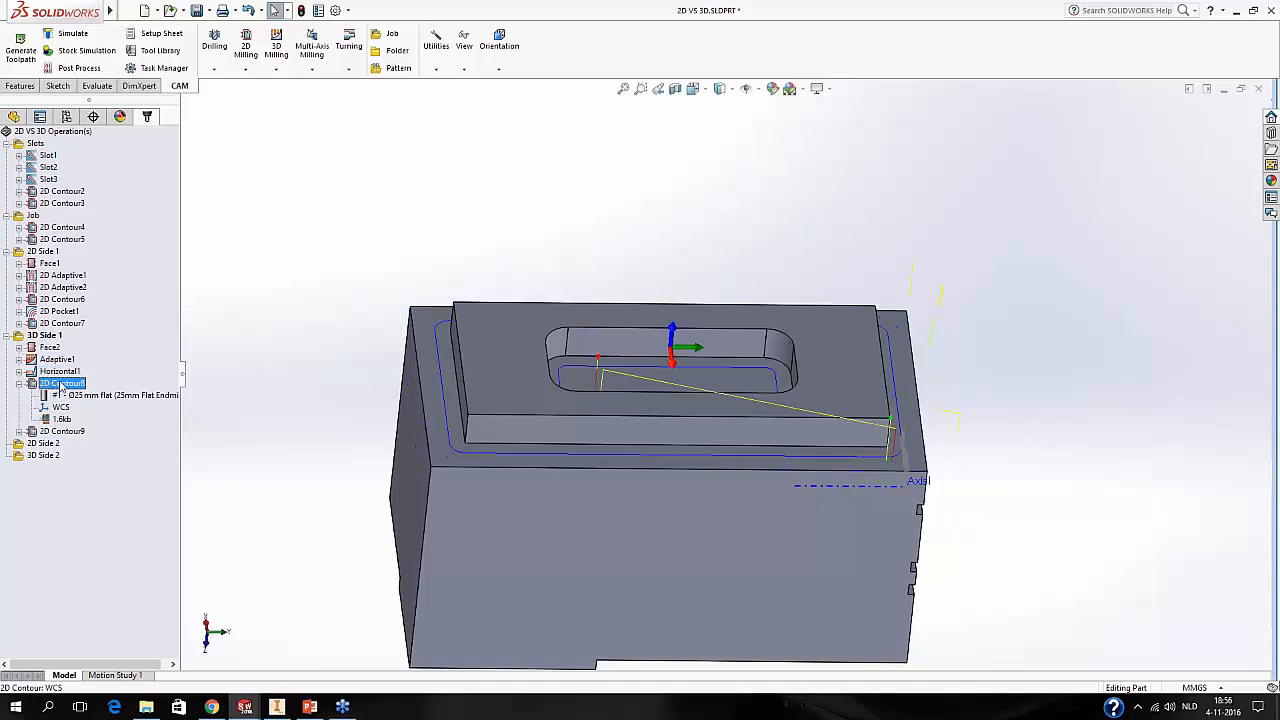
left_click_drag(61, 385, 74, 437)
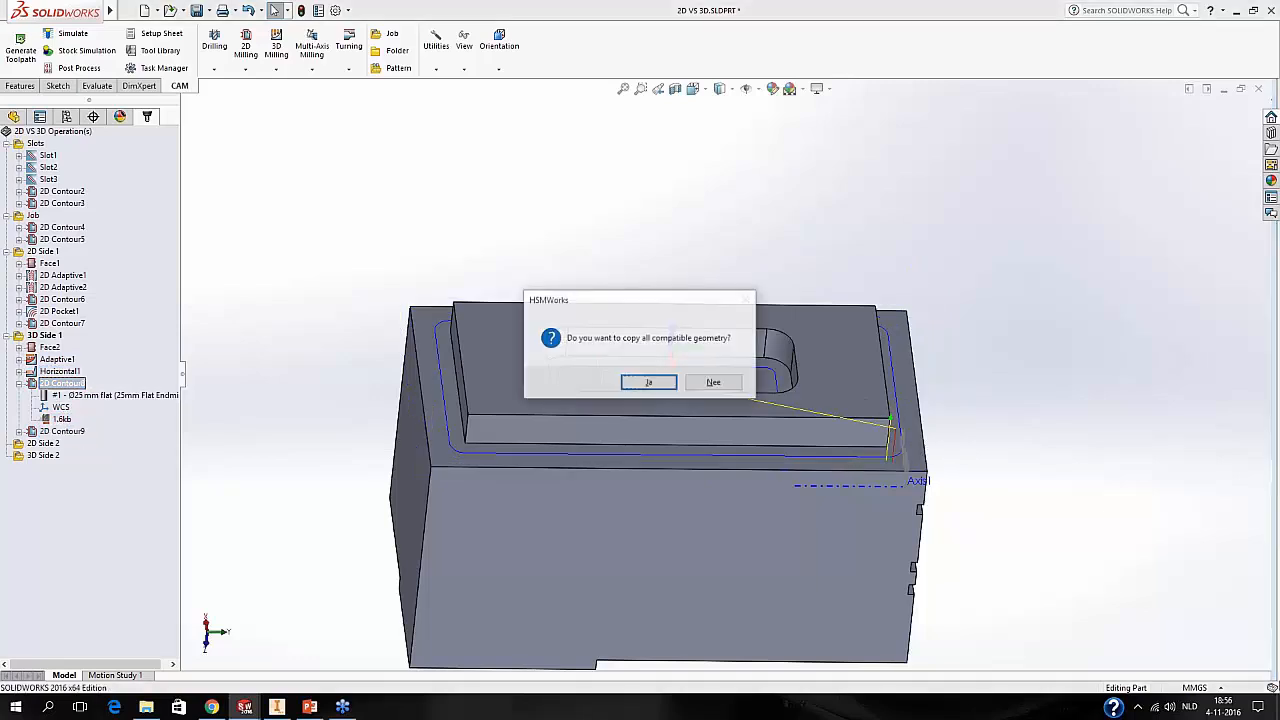
left_click(648, 384)
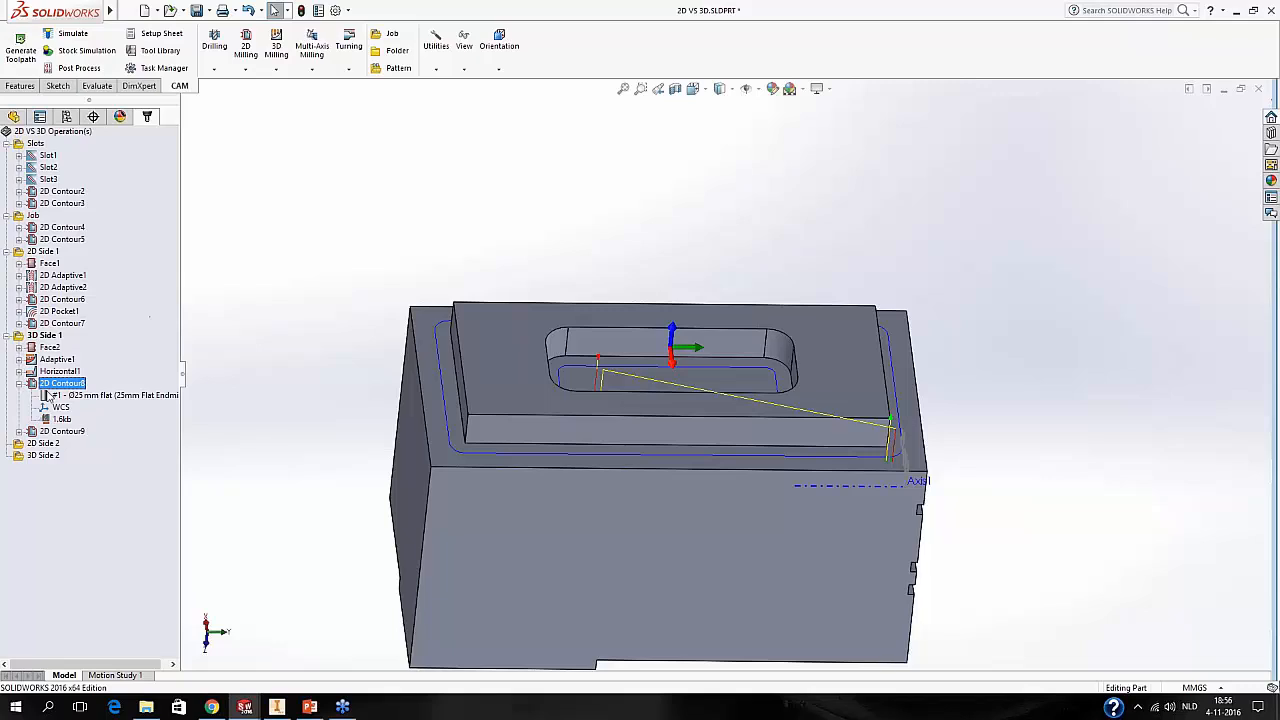
left_click(18, 384)
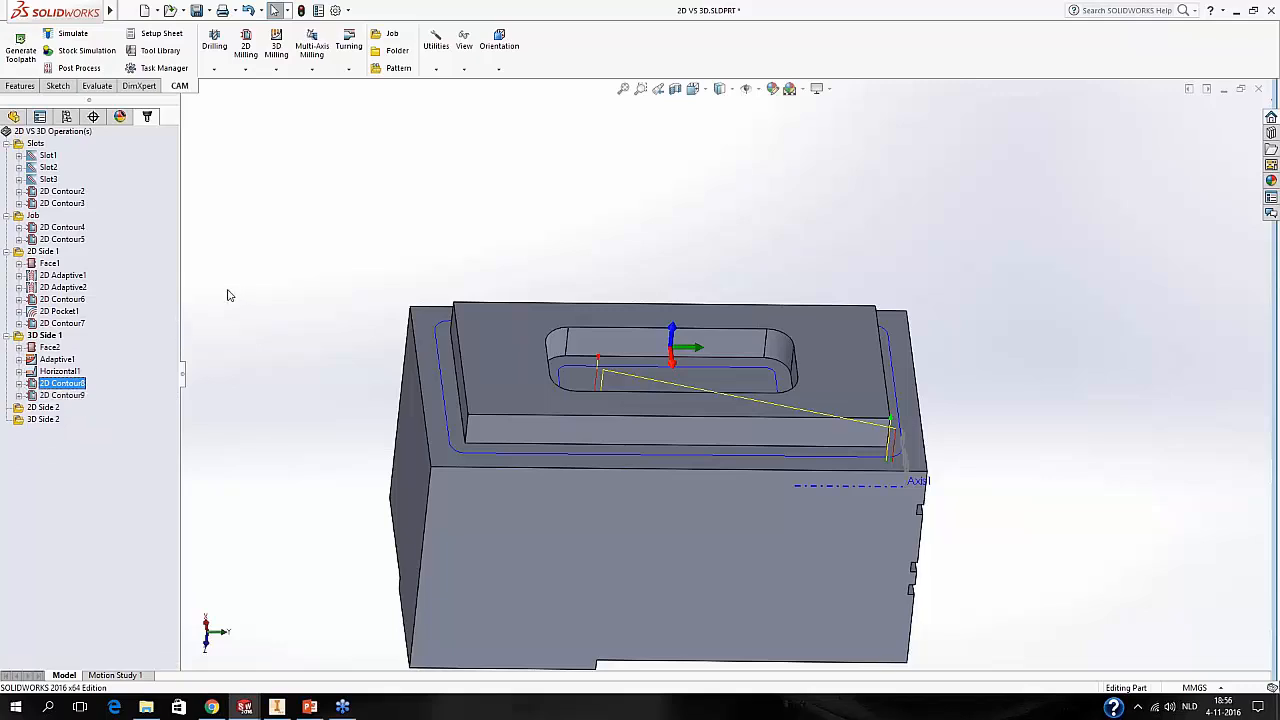
Examine the boundary, stock contour and rest machining settings of a new 3D Adaptive Clearing operation, and discard it.
left_click(273, 72)
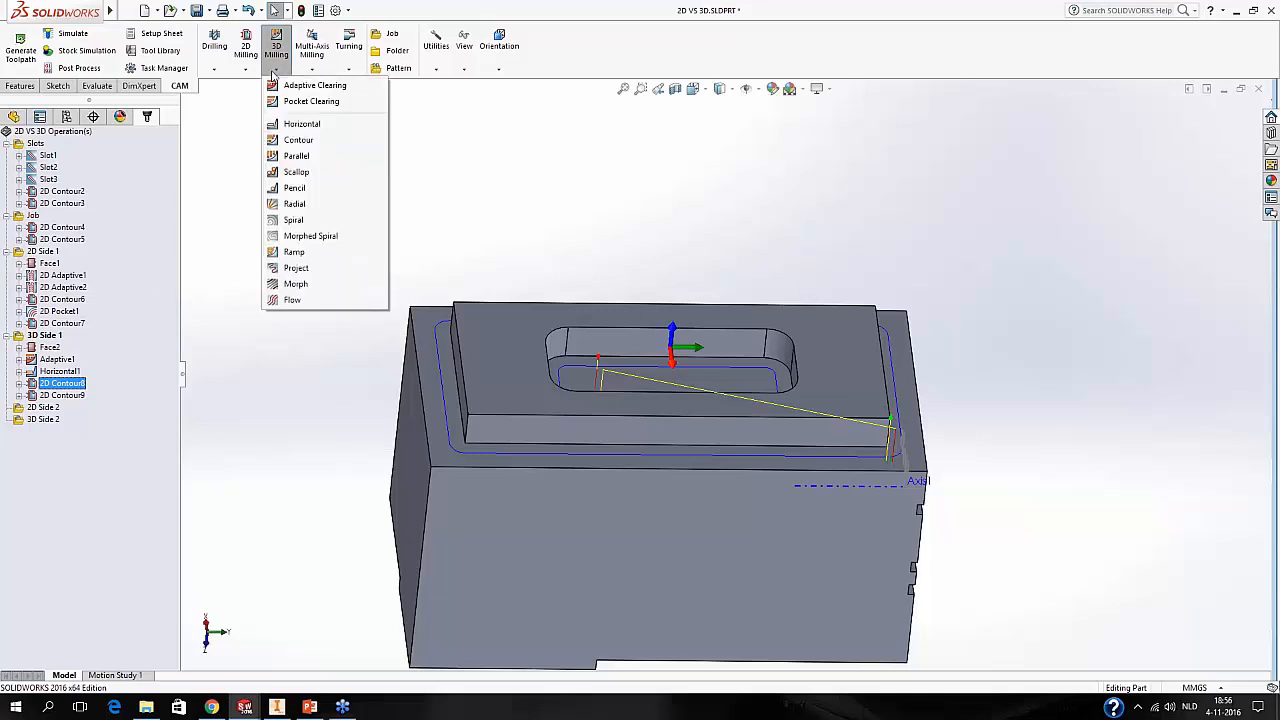
left_click(285, 85)
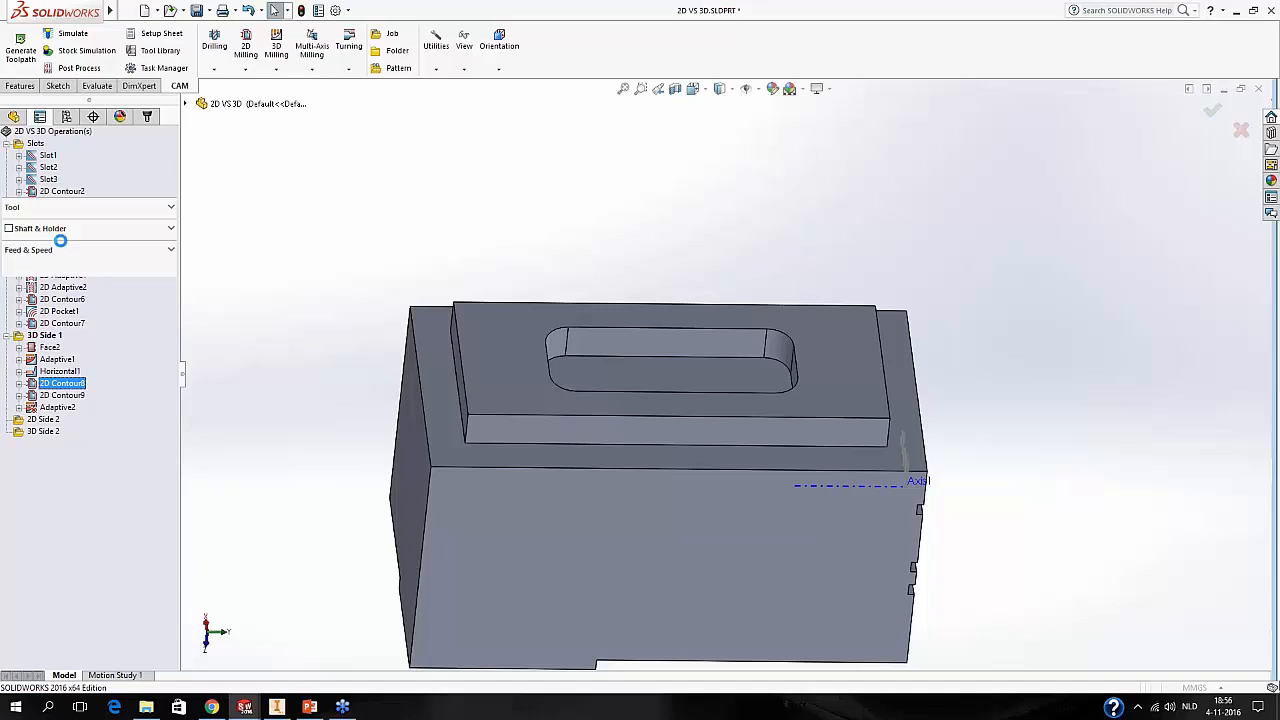
left_click(38, 178)
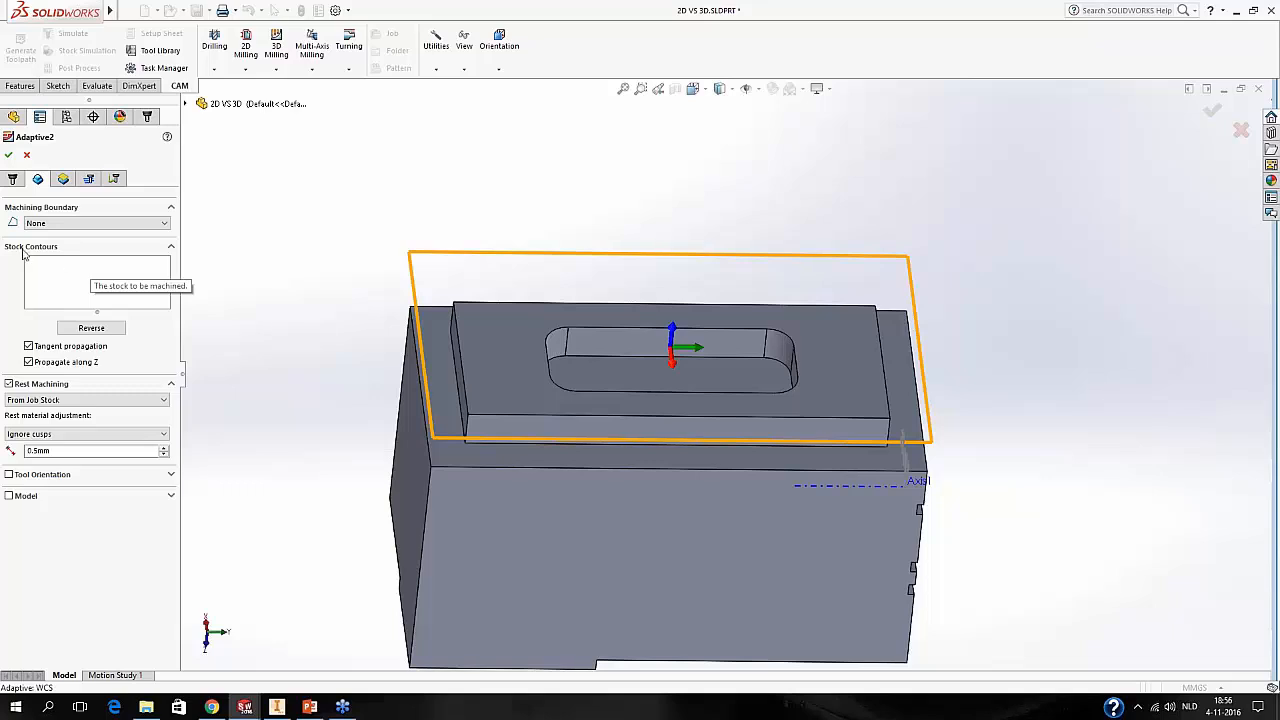
left_click(26, 154)
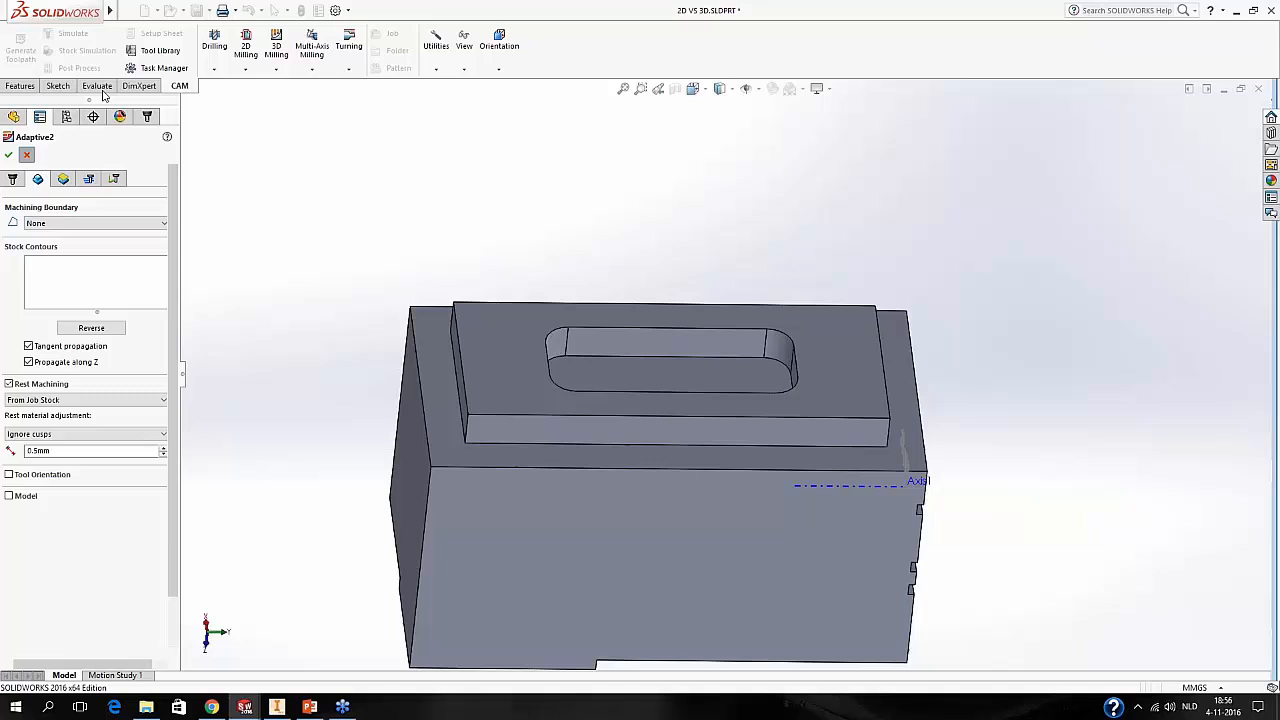
Examine the geometry settings of a new 3D Pocket Clearing operation, and discard it.
left_click(246, 48)
left_click(303, 102)
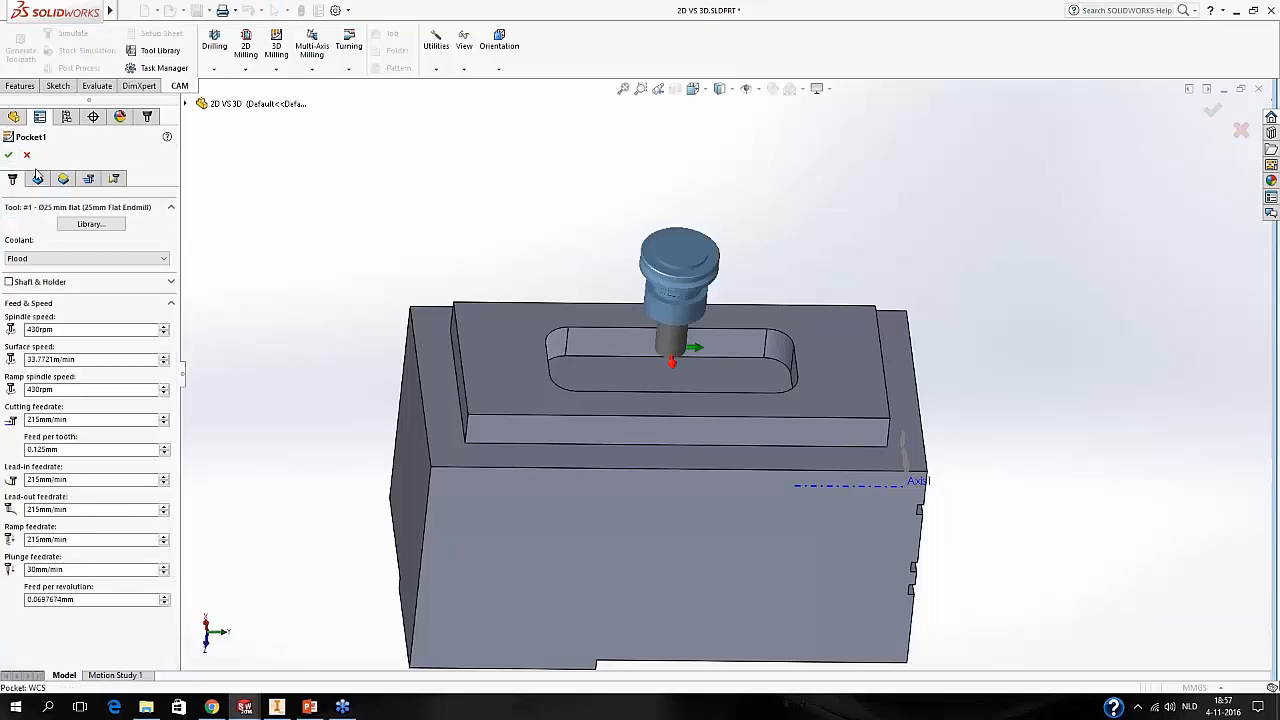
left_click(37, 178)
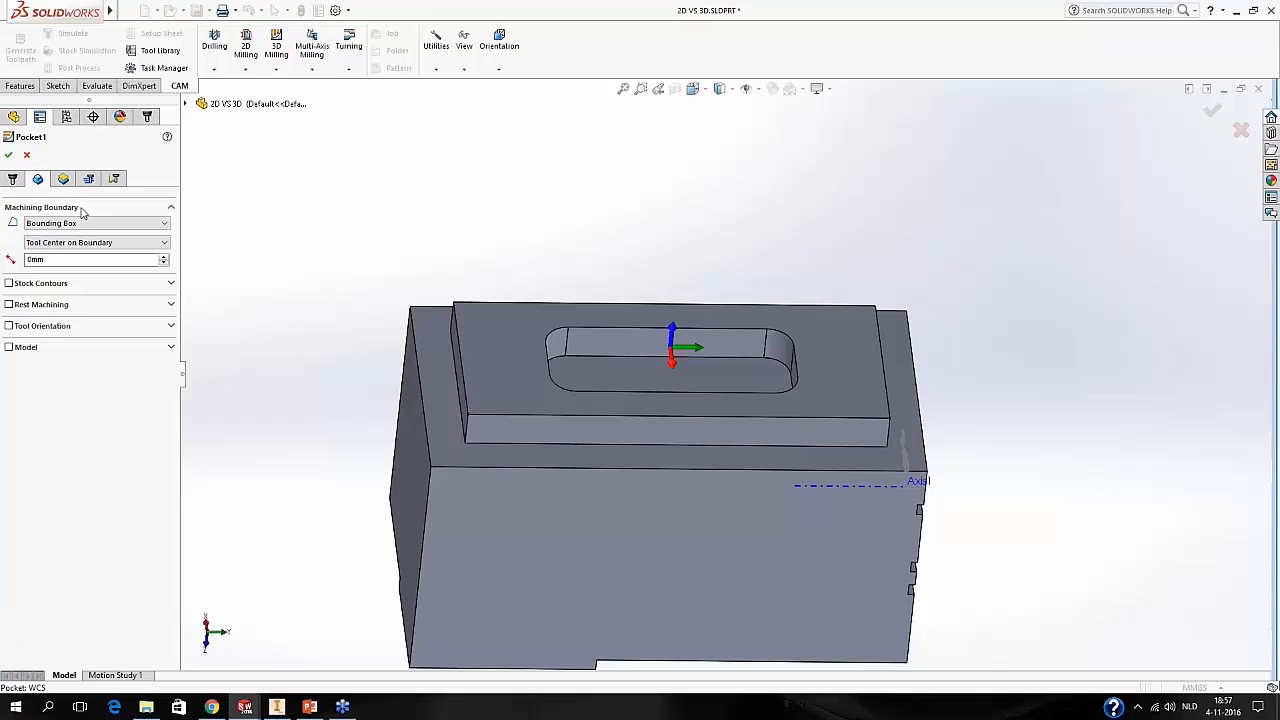
left_click(27, 157)
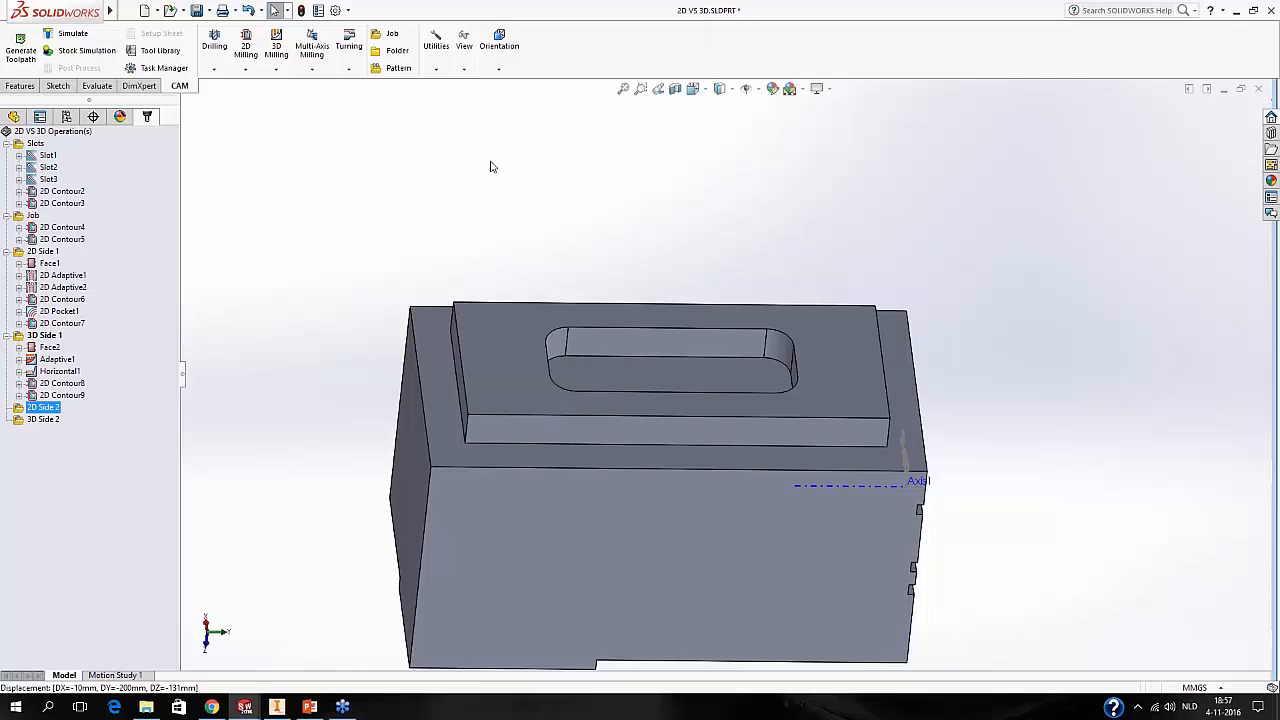
Copy tool #4, the Ø10 mm flat, from 2D Contour2 to 2D Contour8, and display the regenerated toolpath.
middle_click_drag(434, 291, 474, 320)
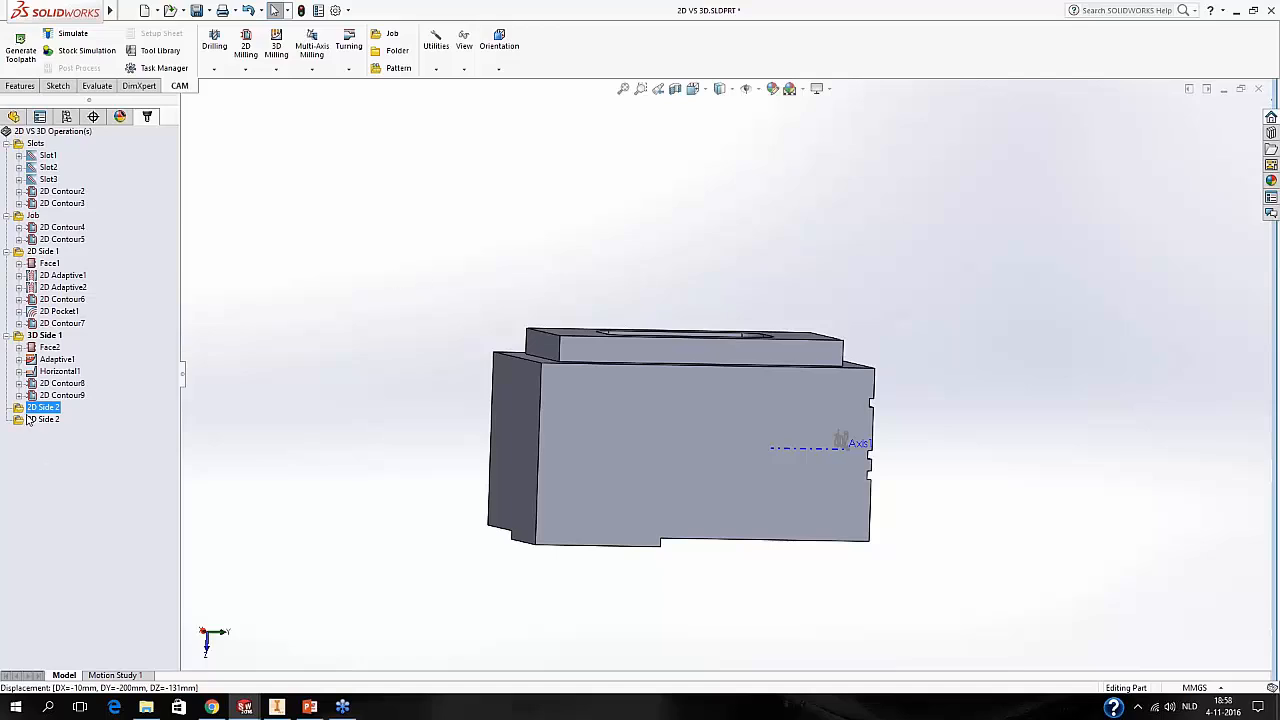
middle_click_drag(414, 423, 373, 445)
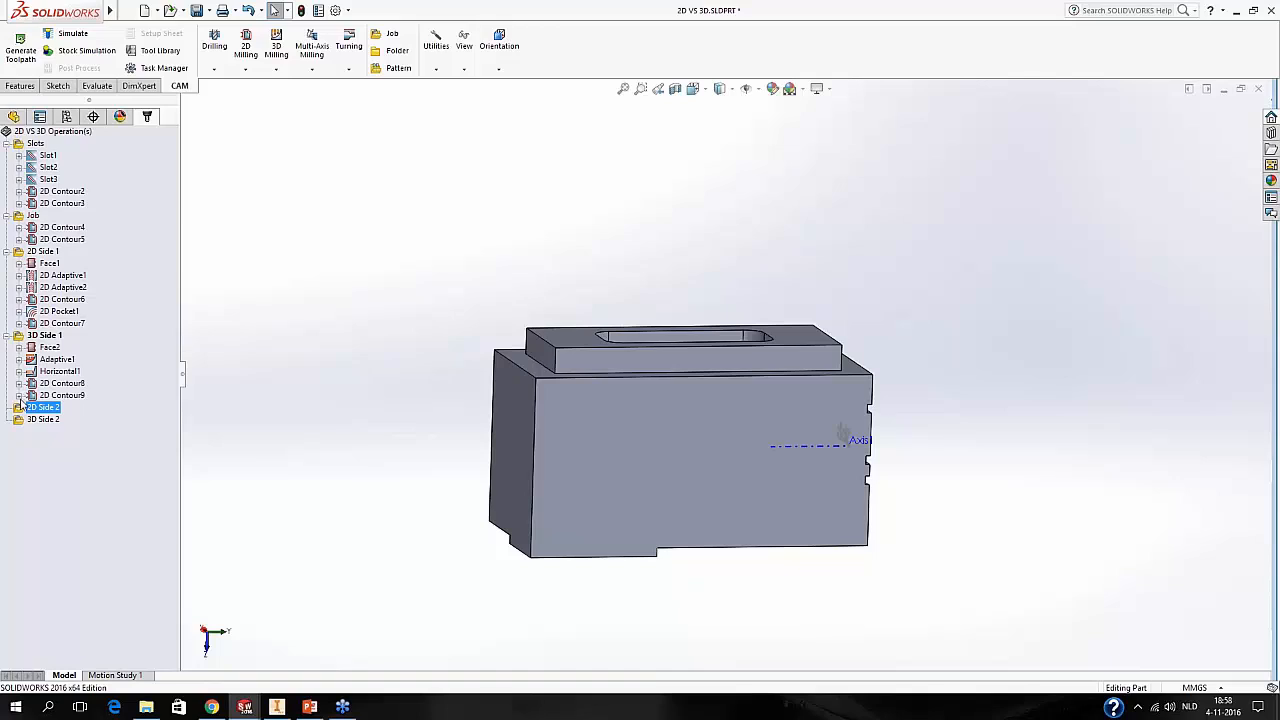
left_click(18, 395)
left_click(18, 383)
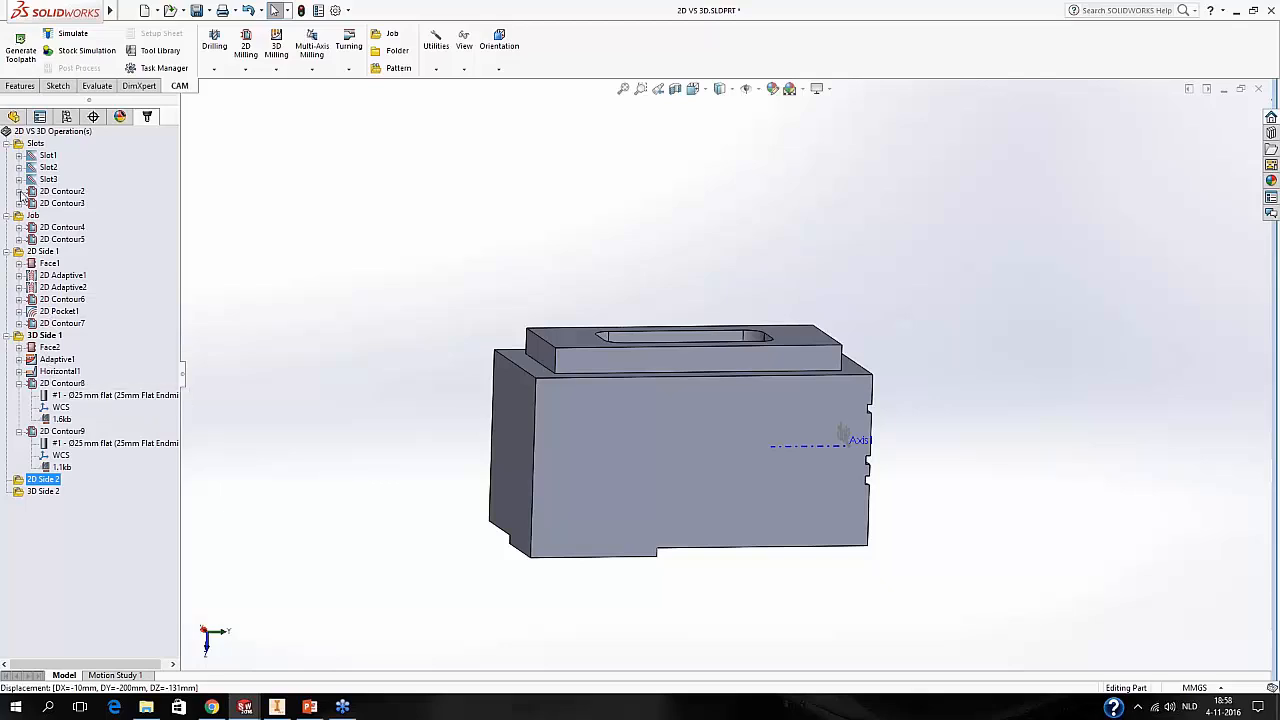
left_click(18, 191)
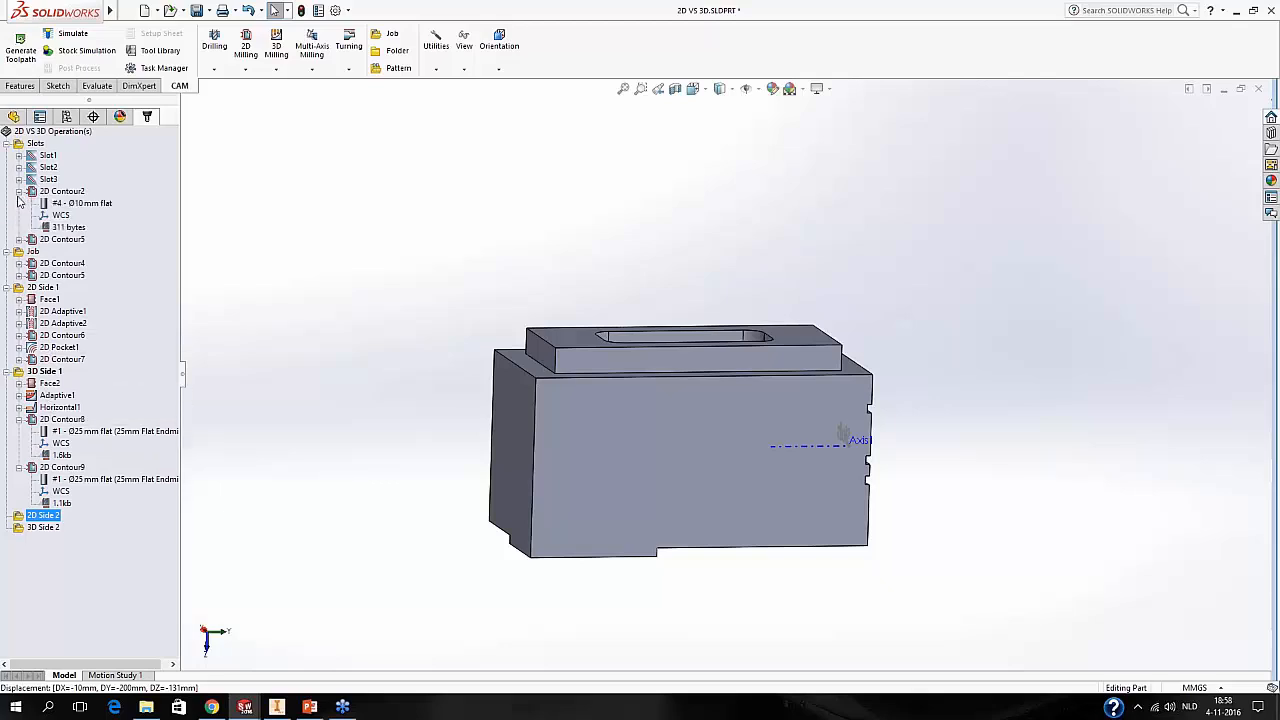
left_click(80, 205)
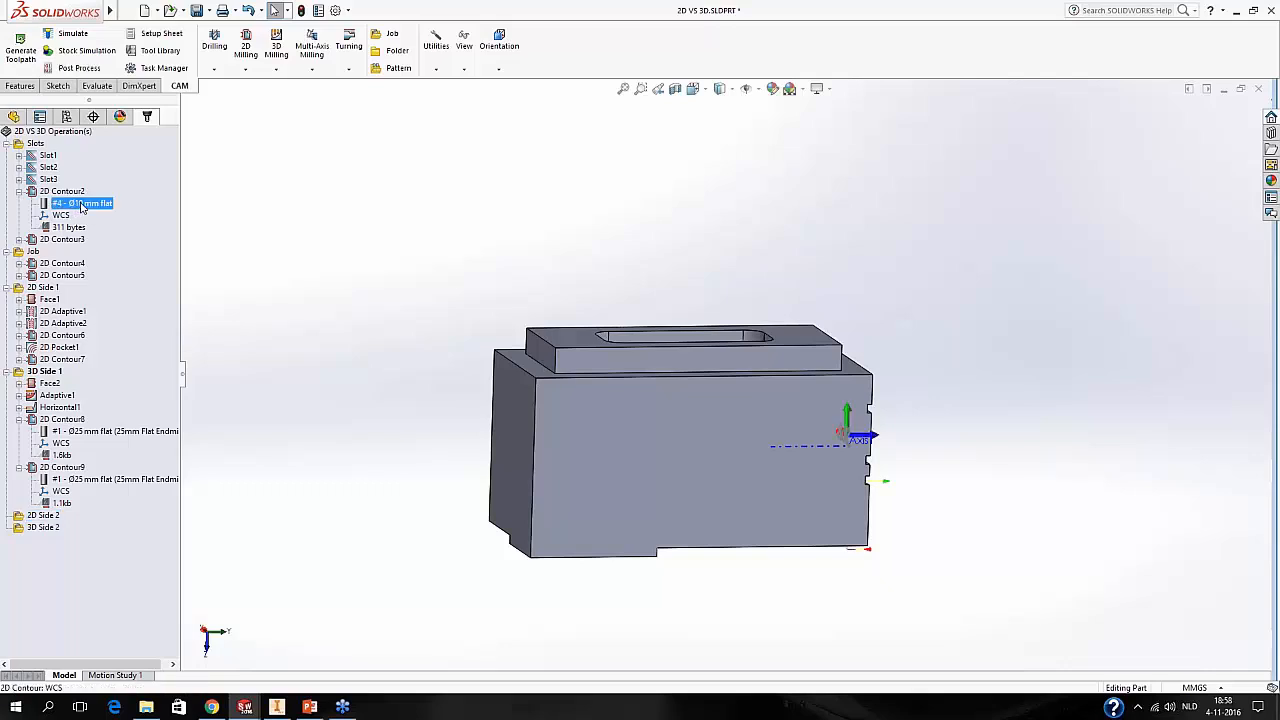
left_click_drag(86, 205, 100, 431)
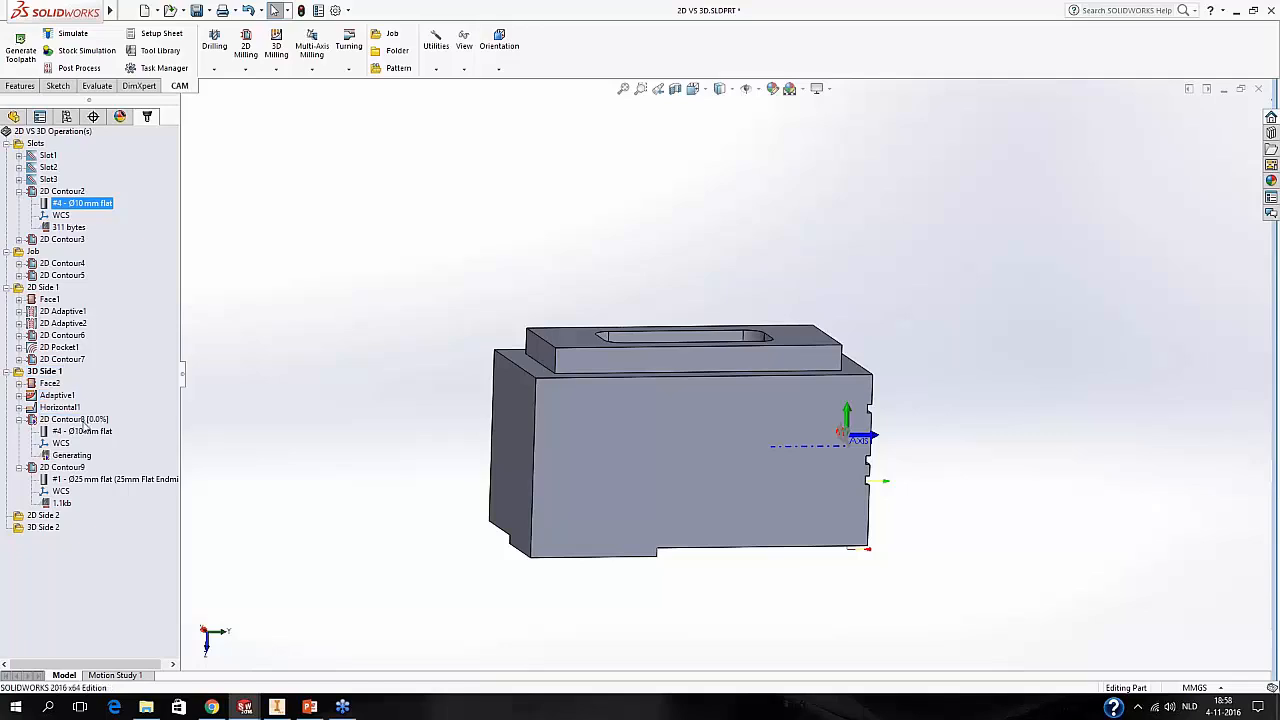
left_click(78, 421)
middle_click_drag(250, 388, 273, 471)
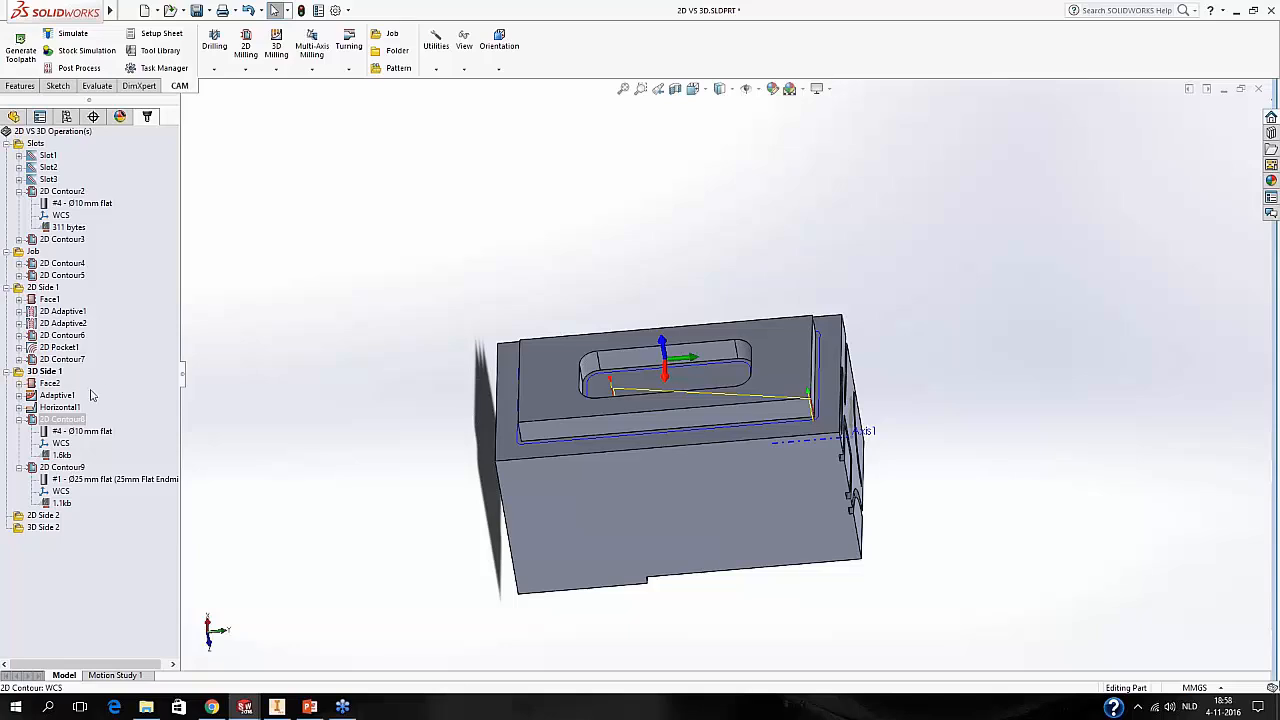
Compare the toolpaths of 2D Contour8 and 2D Contour9, and copy tool #4, the Ø10 mm flat, from the first operation to the second.
left_click(72, 432)
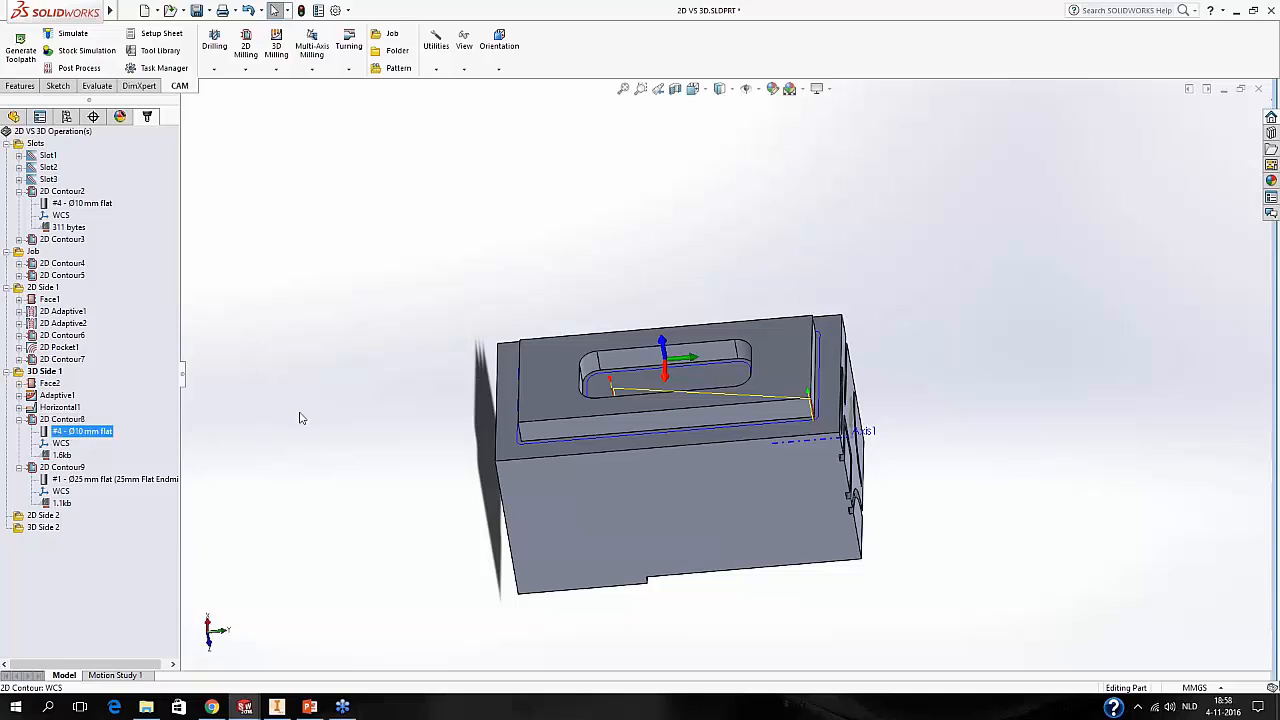
middle_click_drag(297, 417, 307, 373)
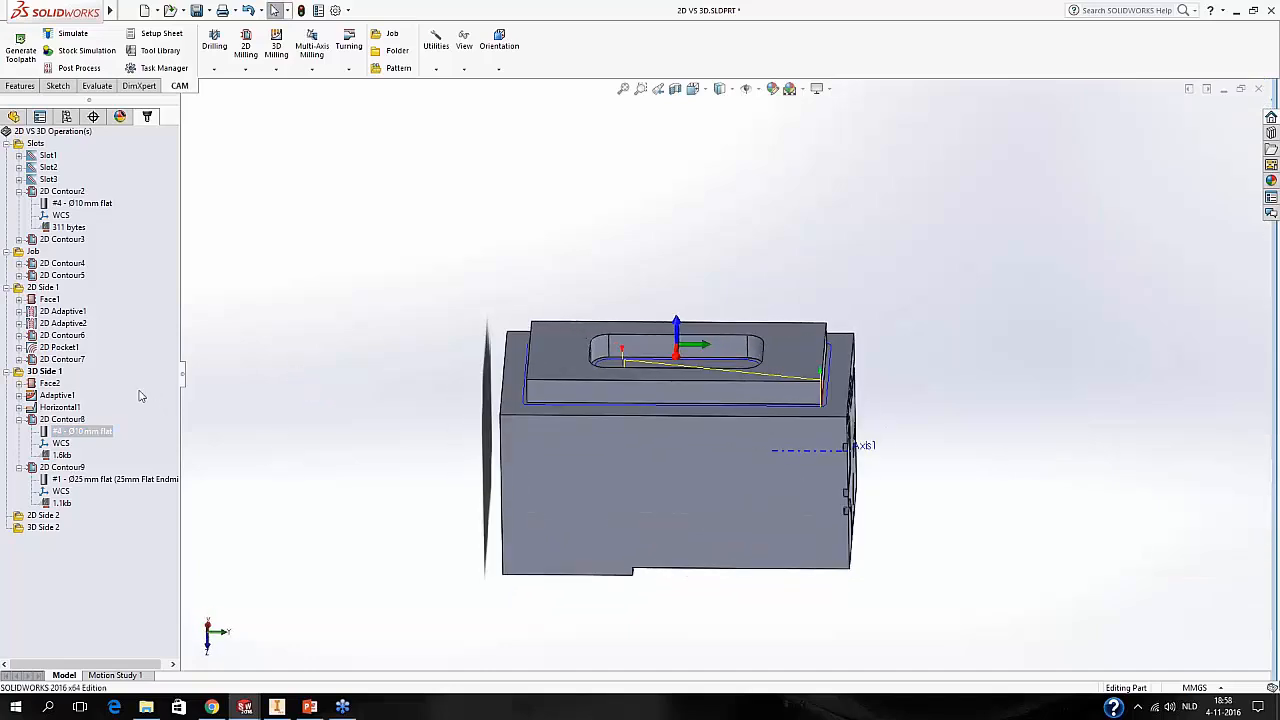
left_click(76, 421)
middle_click_drag(391, 449, 466, 429)
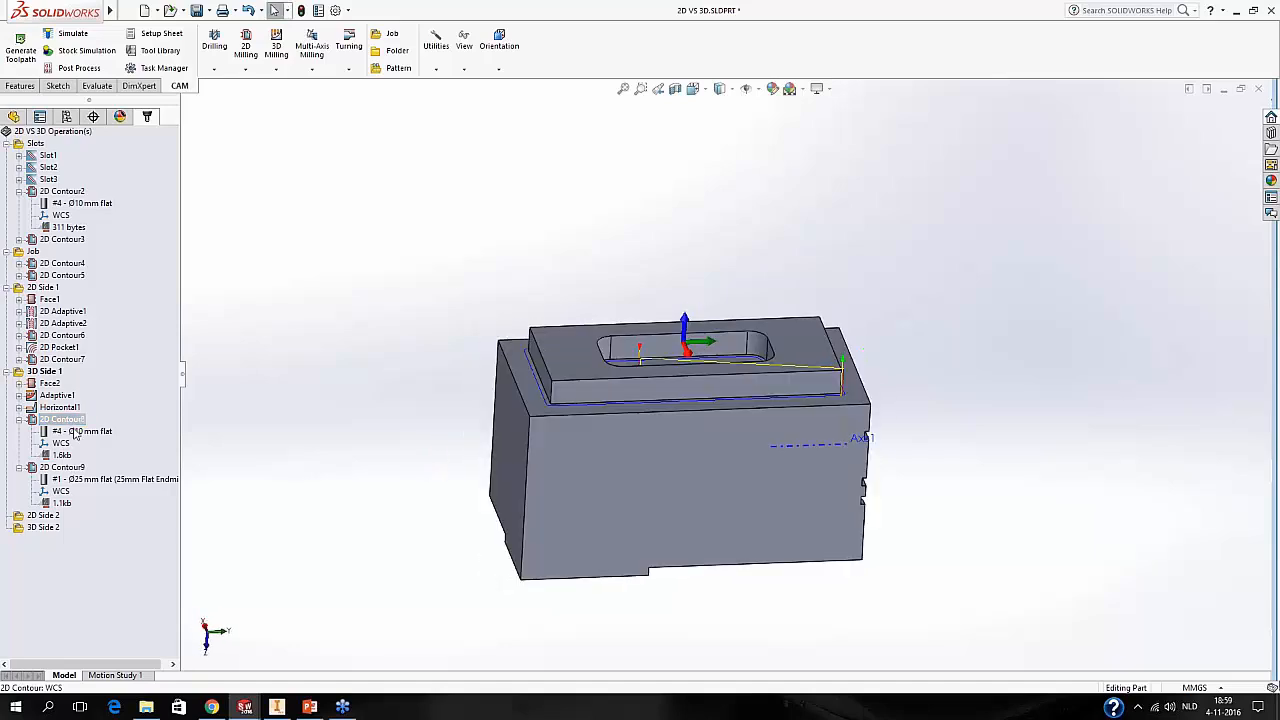
left_click(22, 424)
left_click(40, 422)
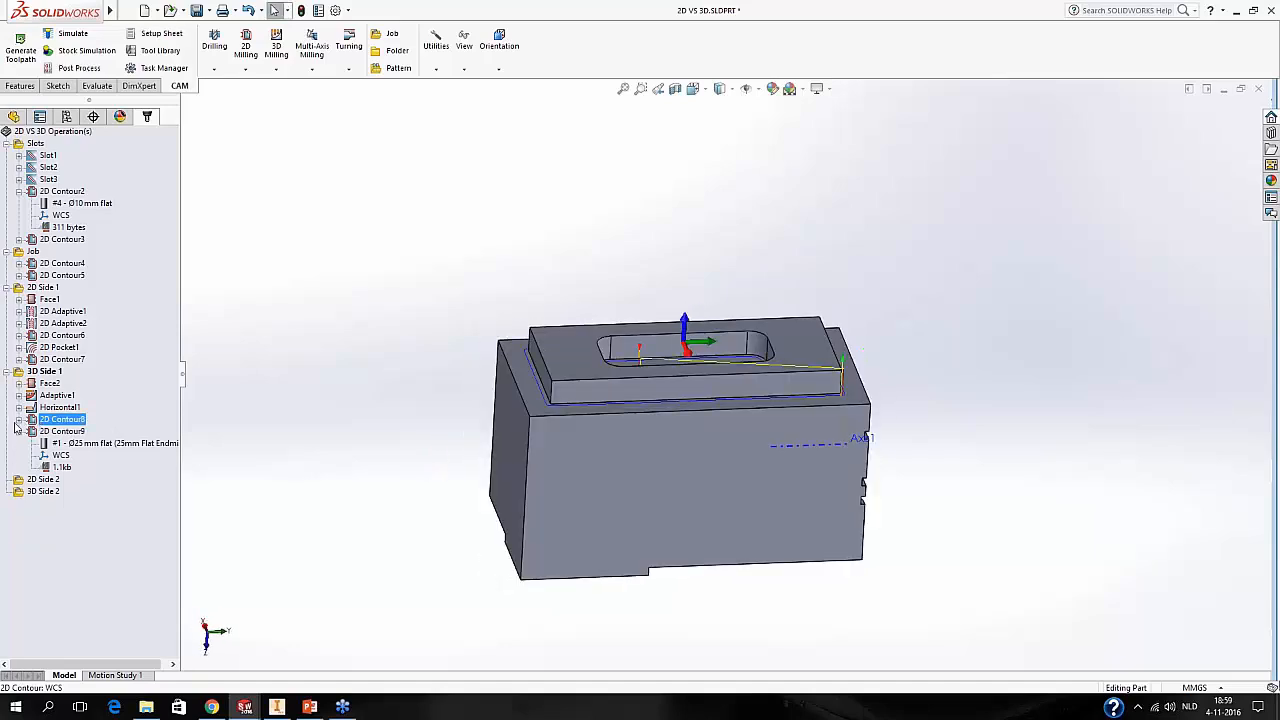
left_click(20, 424)
left_click(72, 433)
left_click(64, 468)
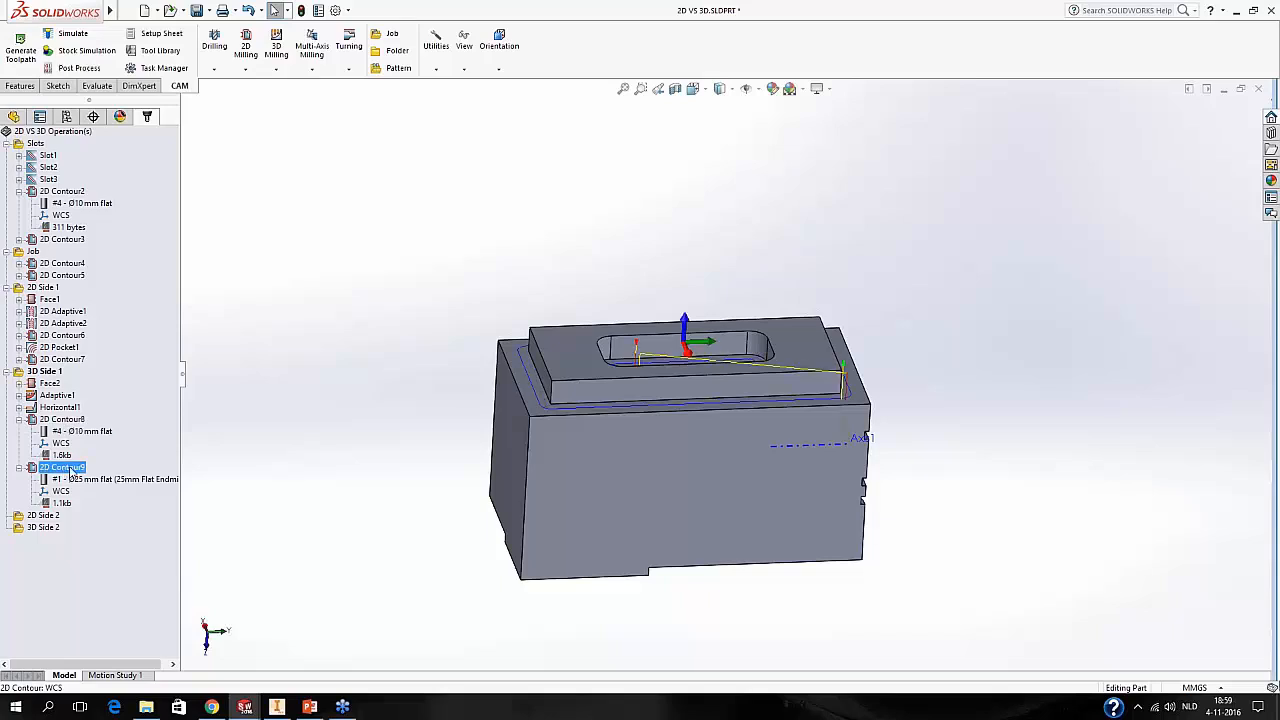
left_click_drag(76, 433, 64, 468)
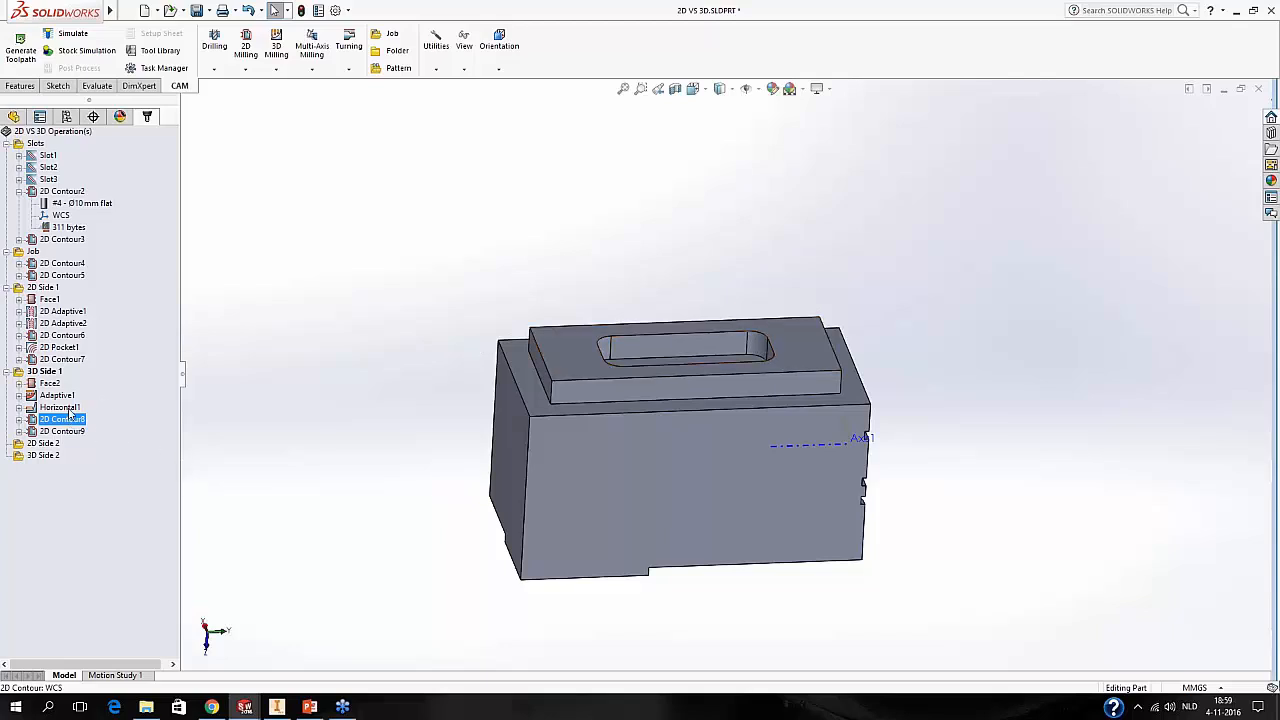
Reuse 2D Contour8 to create a new 2D contour operation on the pocket's floor face, and inspect its toolpath.
middle_click_drag(463, 376, 458, 415)
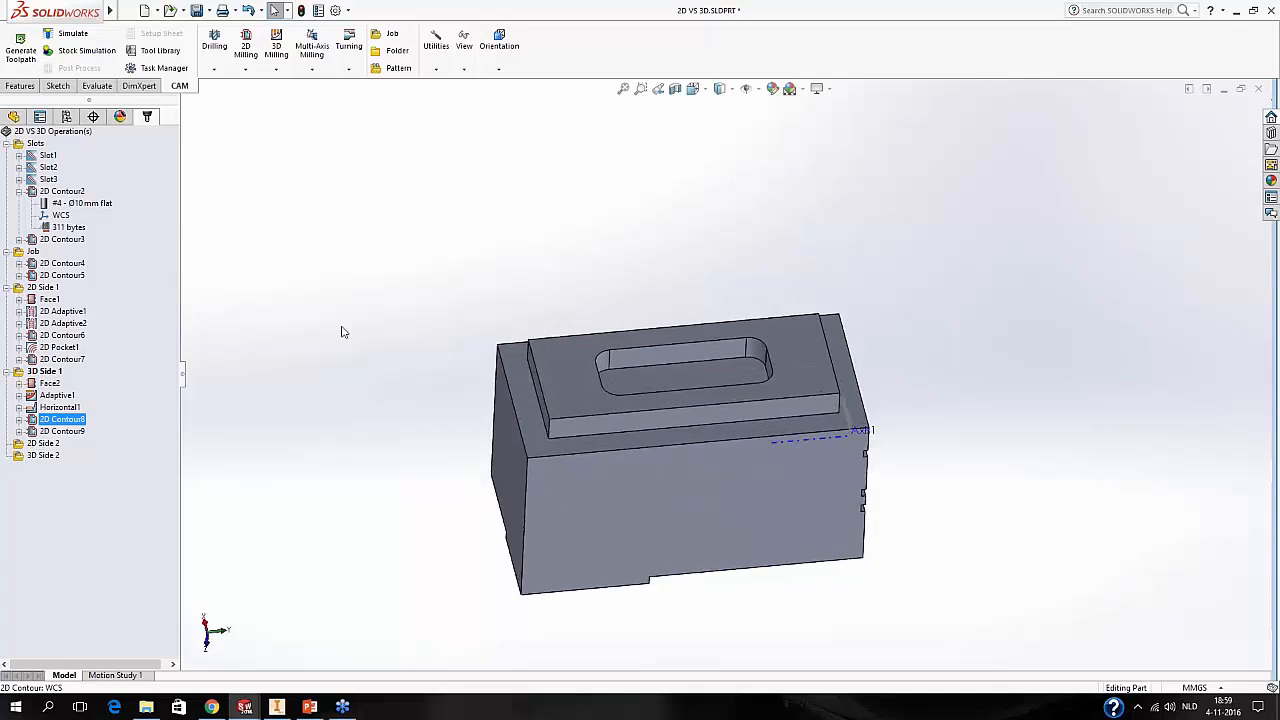
left_click(709, 380)
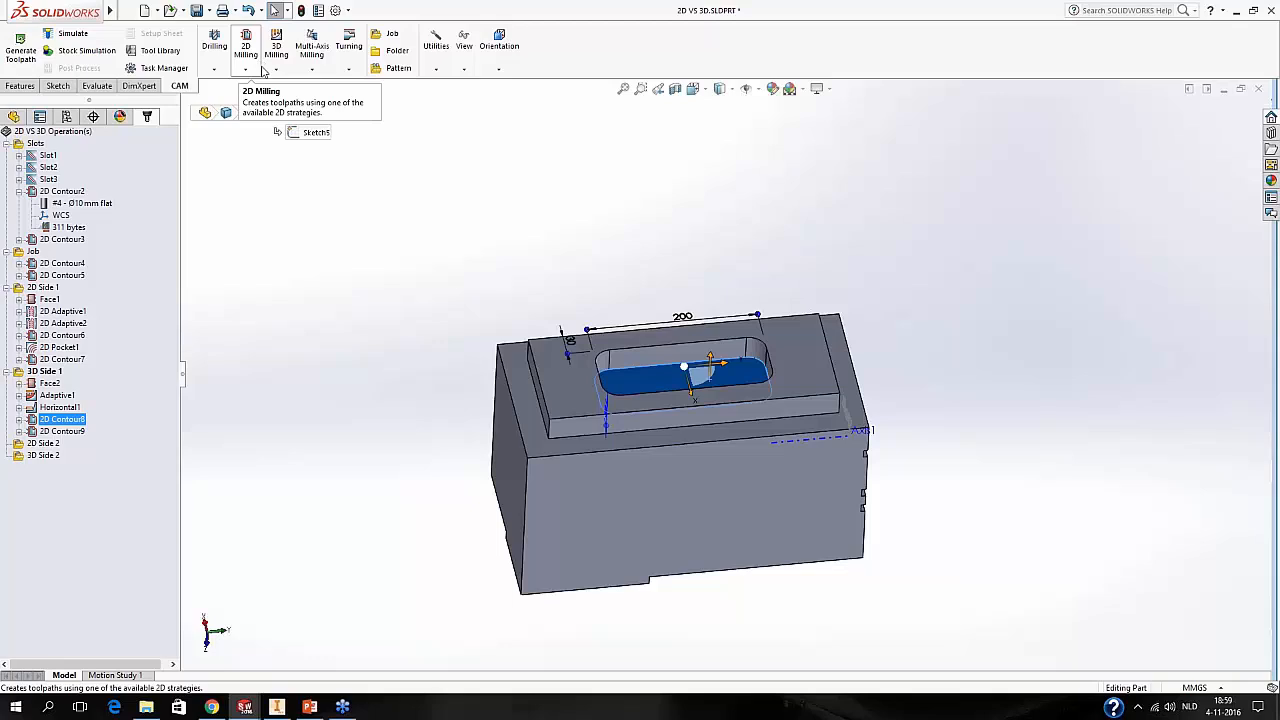
left_click(128, 10)
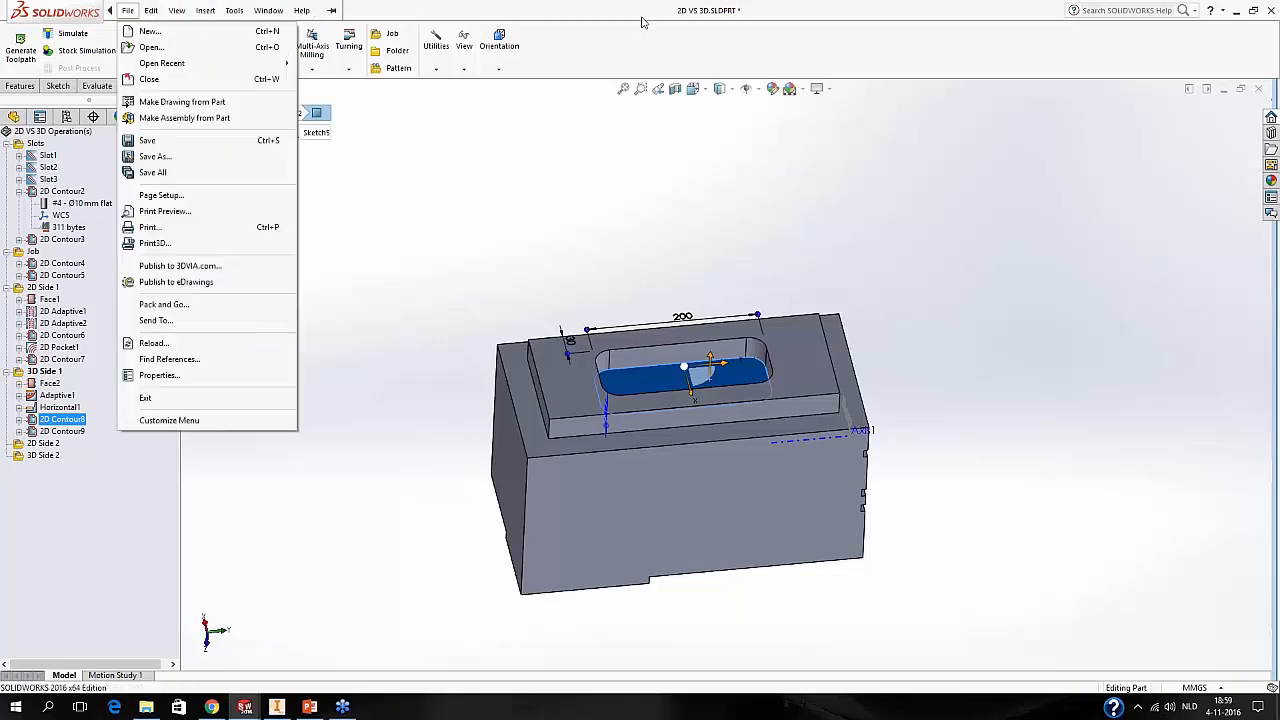
left_click(733, 5)
left_click_drag(69, 420, 615, 388)
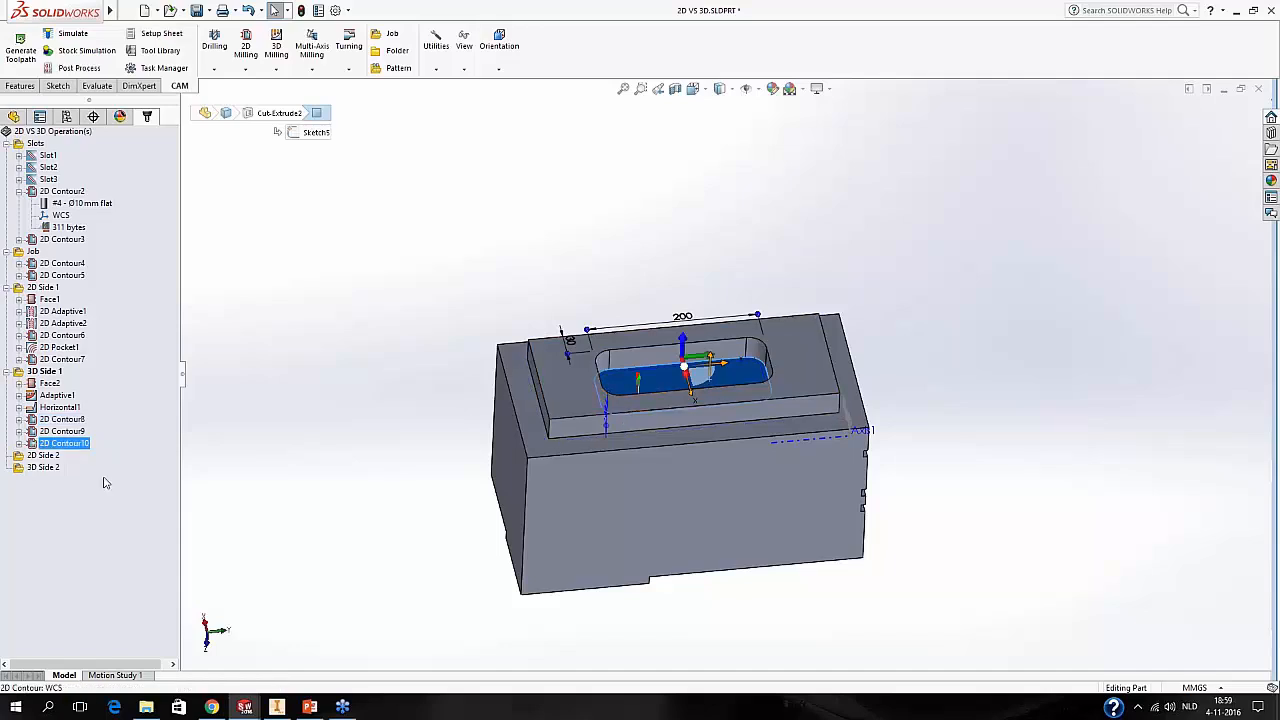
middle_click_drag(400, 420, 515, 490)
scroll(699, 406, "down", 7)
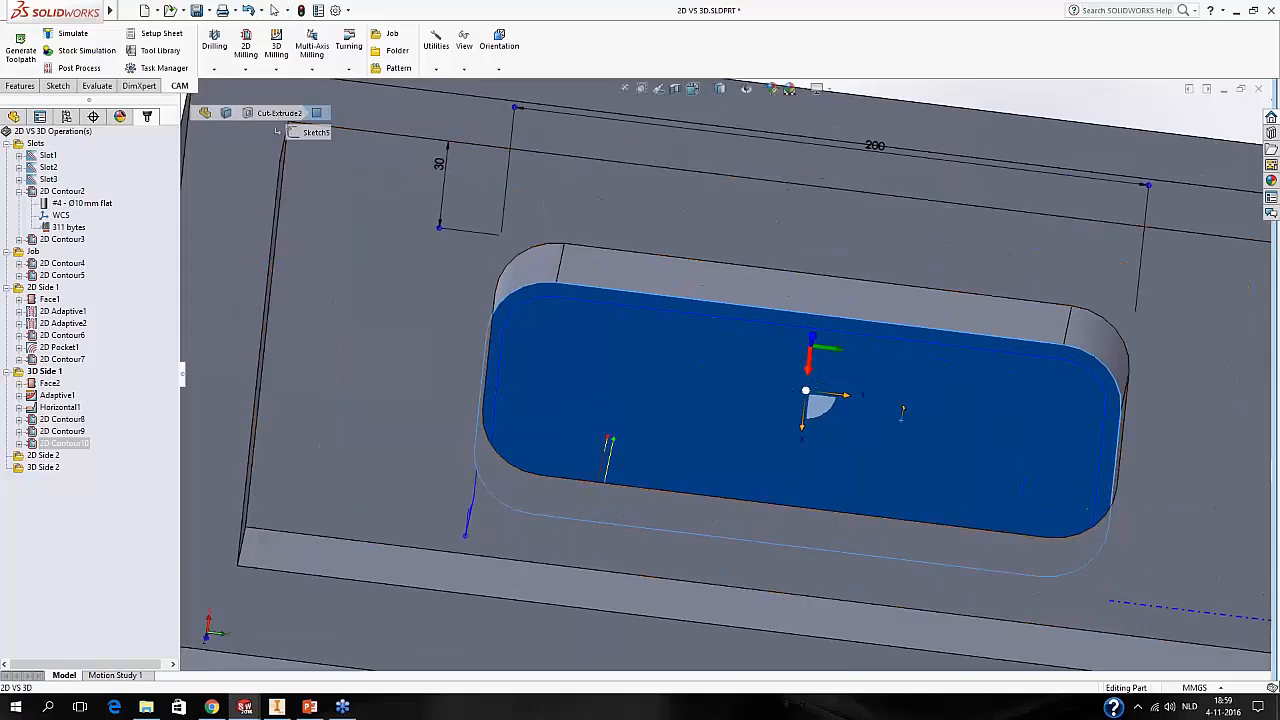
scroll(657, 430, "up", 5)
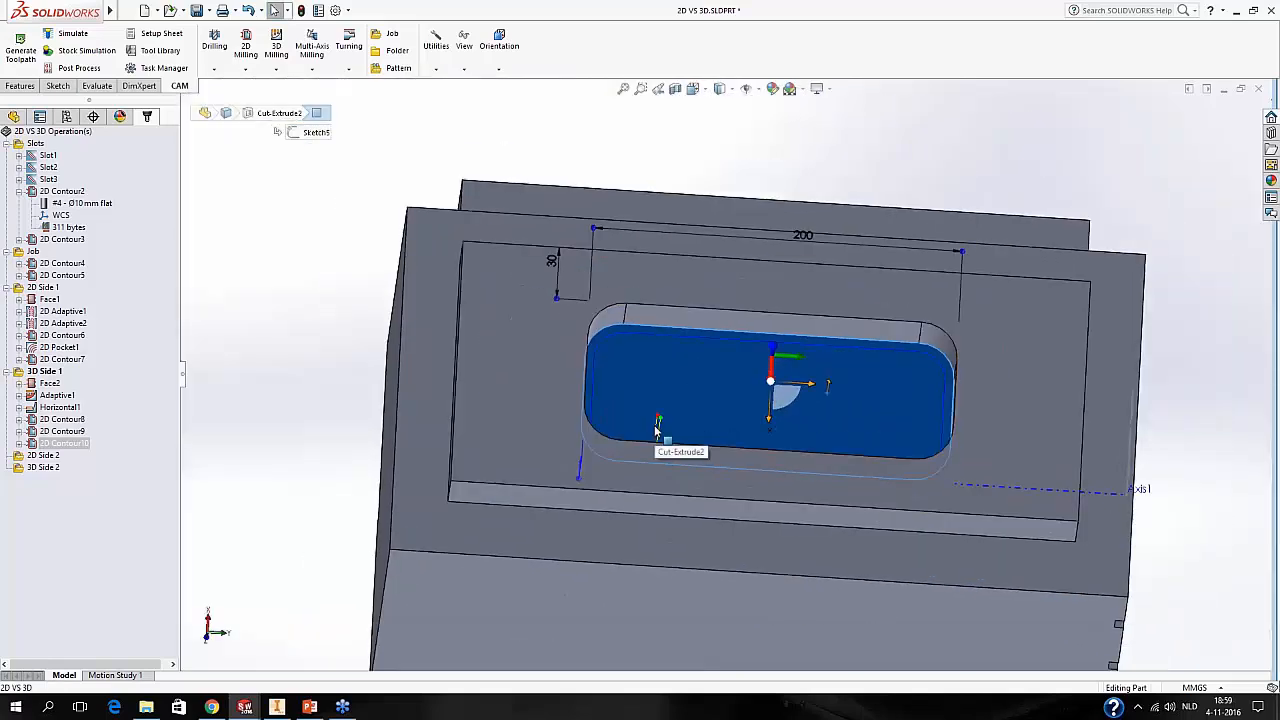
scroll(657, 437, "up", 3)
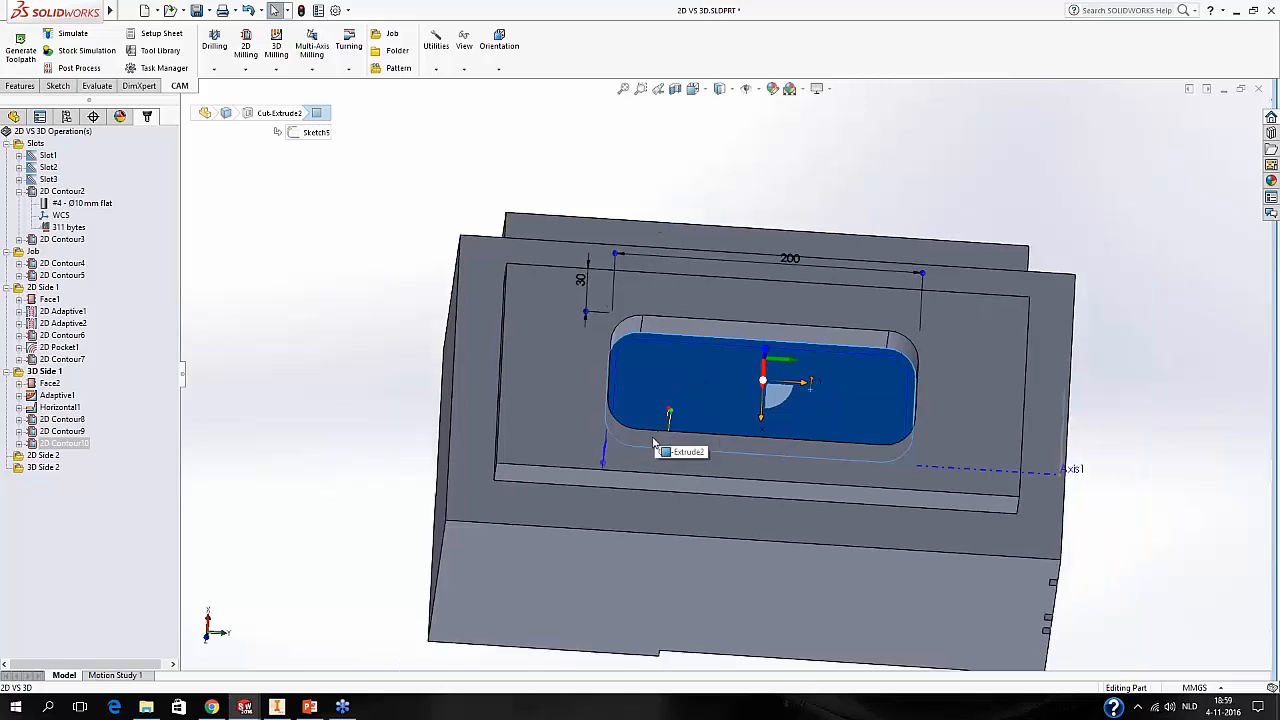
middle_click_drag(306, 520, 294, 437)
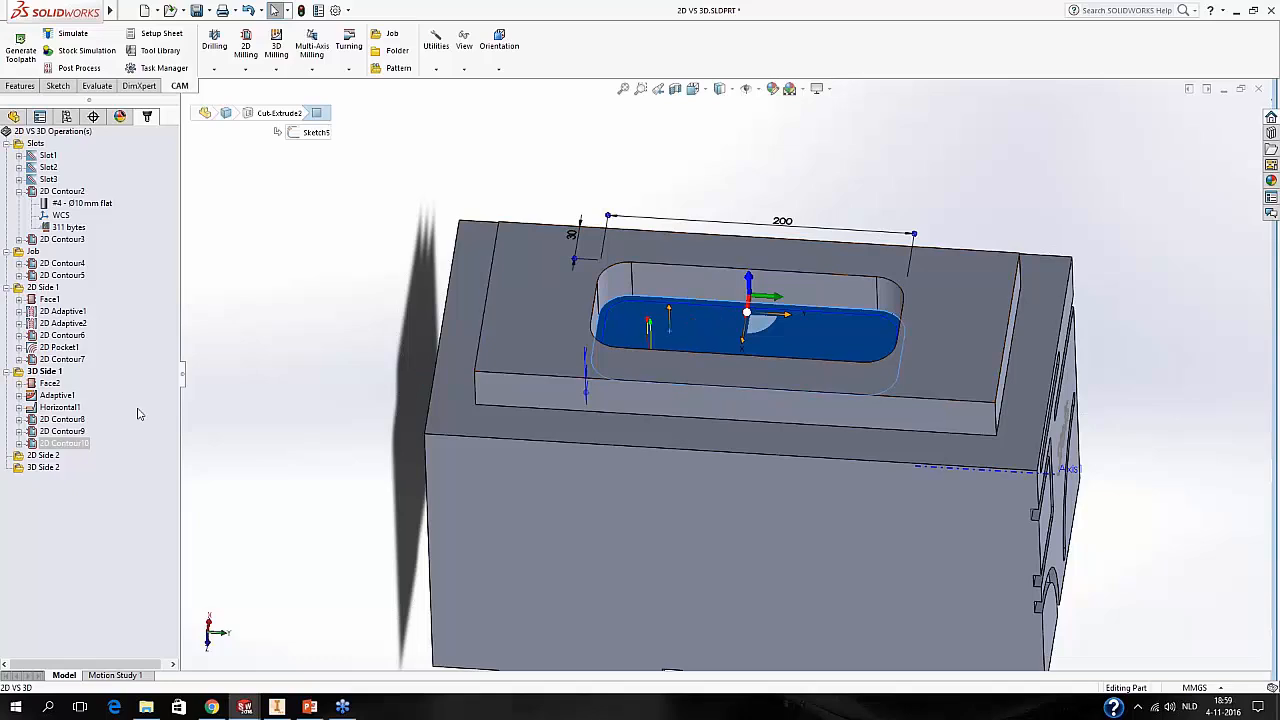
Check the pocket's rounded corner faces against the toolpath of 2D Contour10.
left_click(620, 290)
left_click(610, 296)
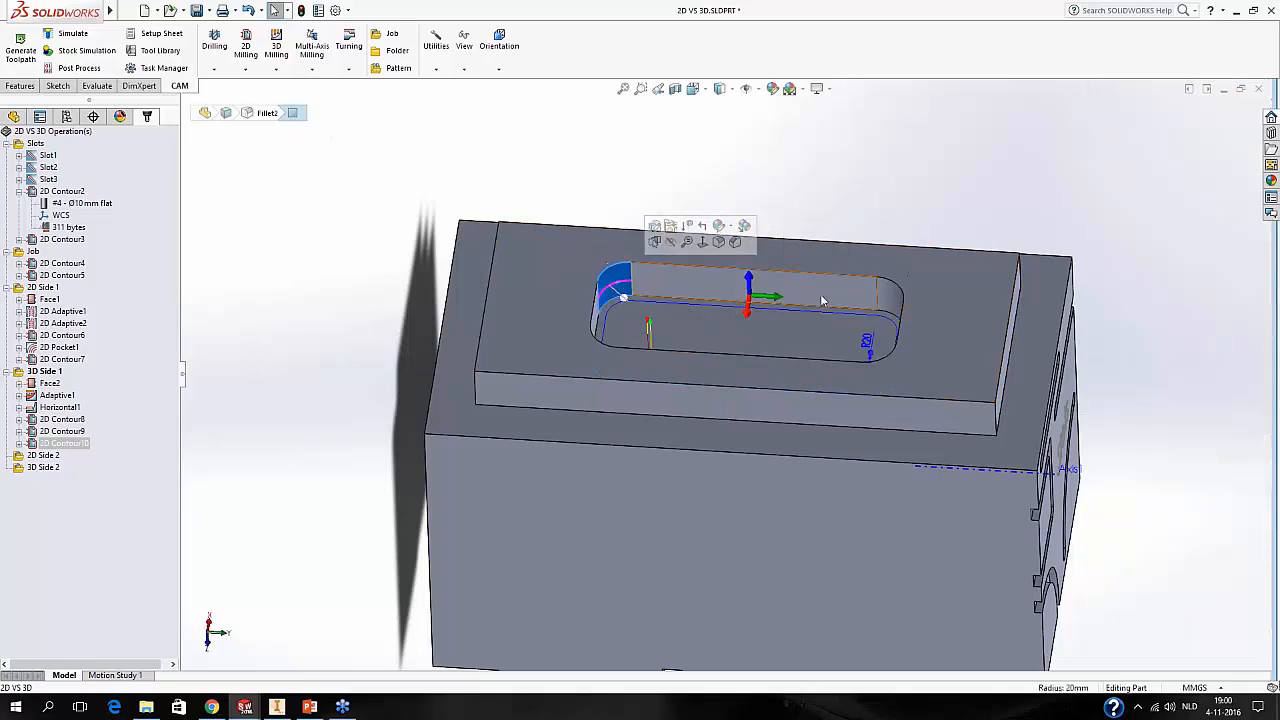
left_click(891, 293)
middle_click_drag(762, 352, 888, 420)
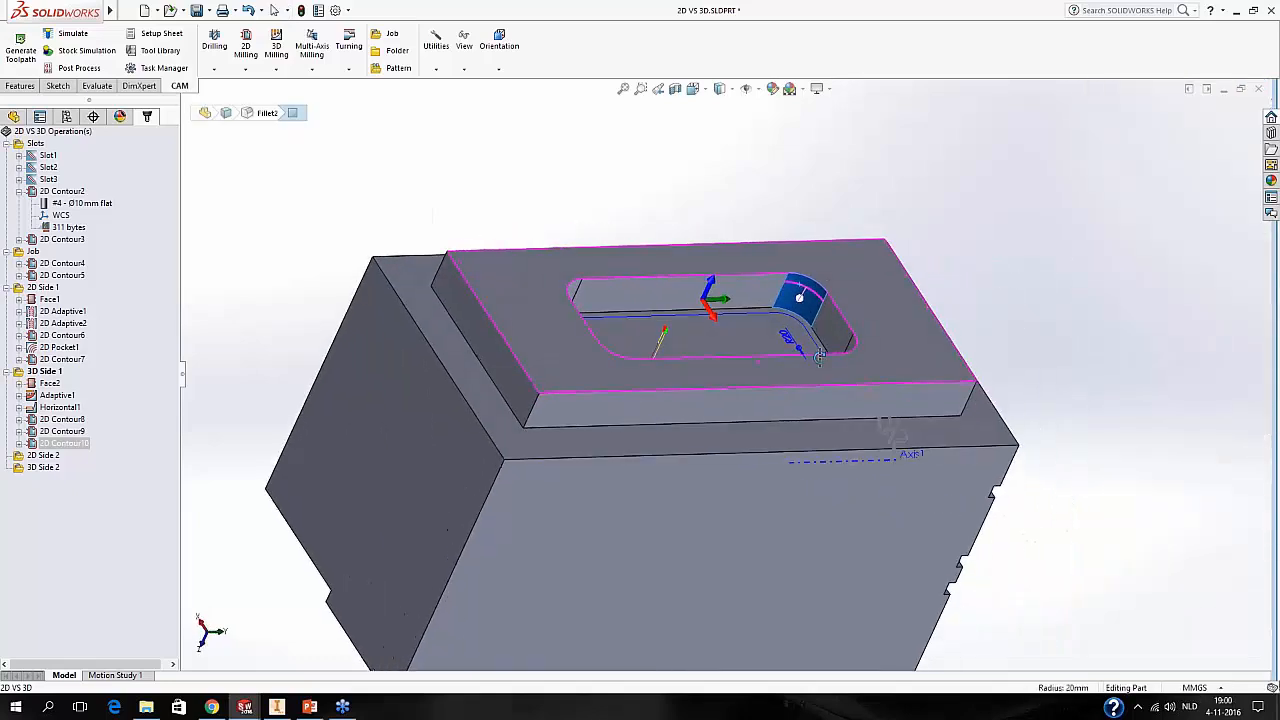
left_click(46, 433)
left_click(46, 445)
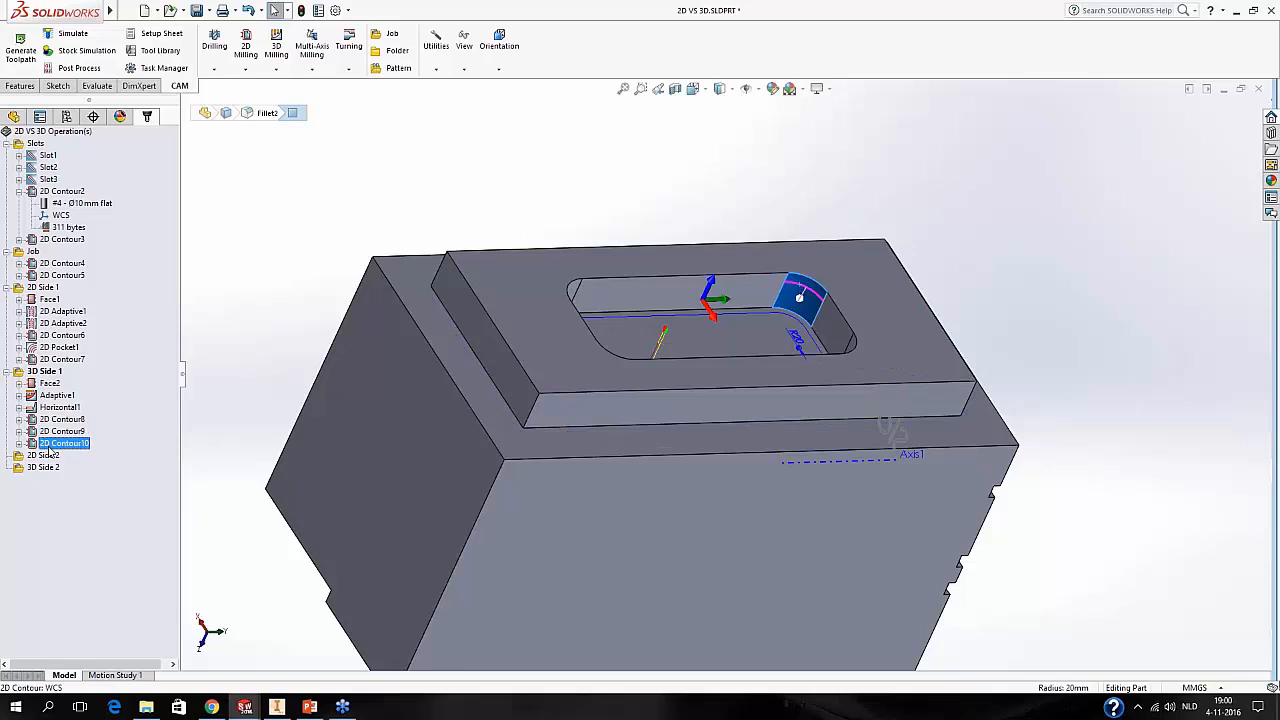
Duplicate 2D Contour10, open the copy for editing, and clear its selected geometry.
key("ctrl+d")
left_click(77, 458)
right_click(77, 461)
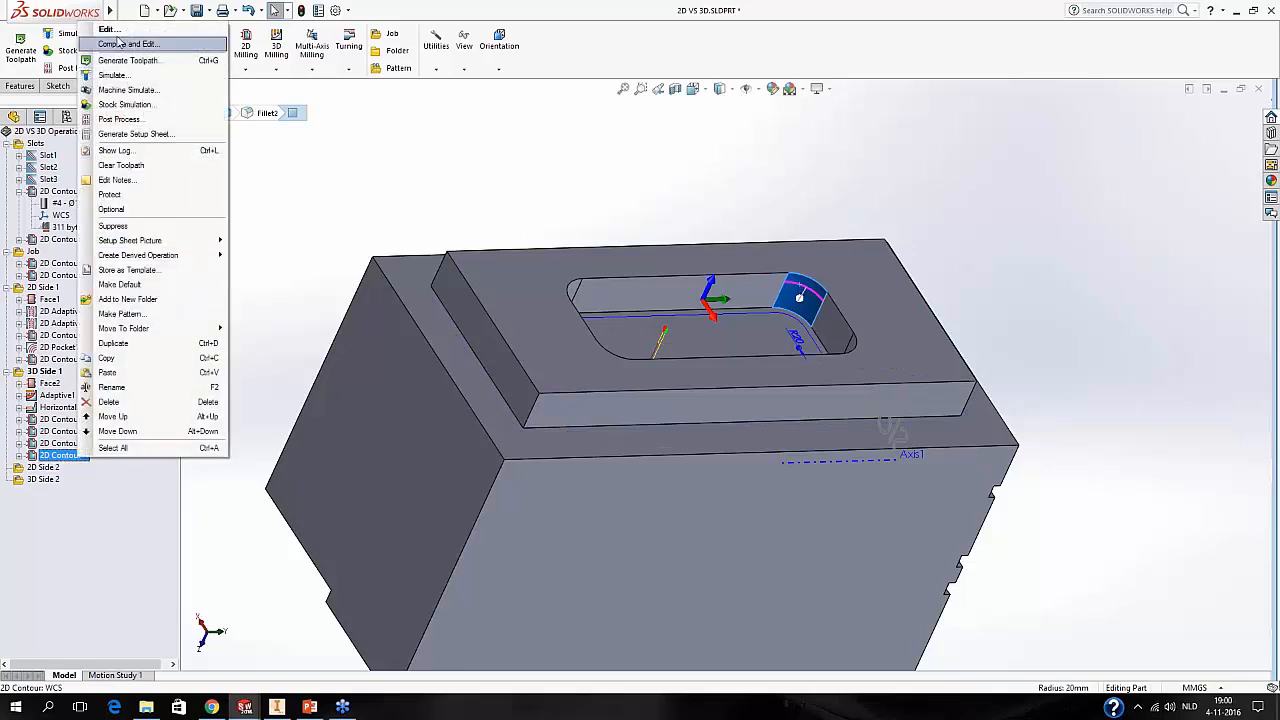
left_click(150, 43)
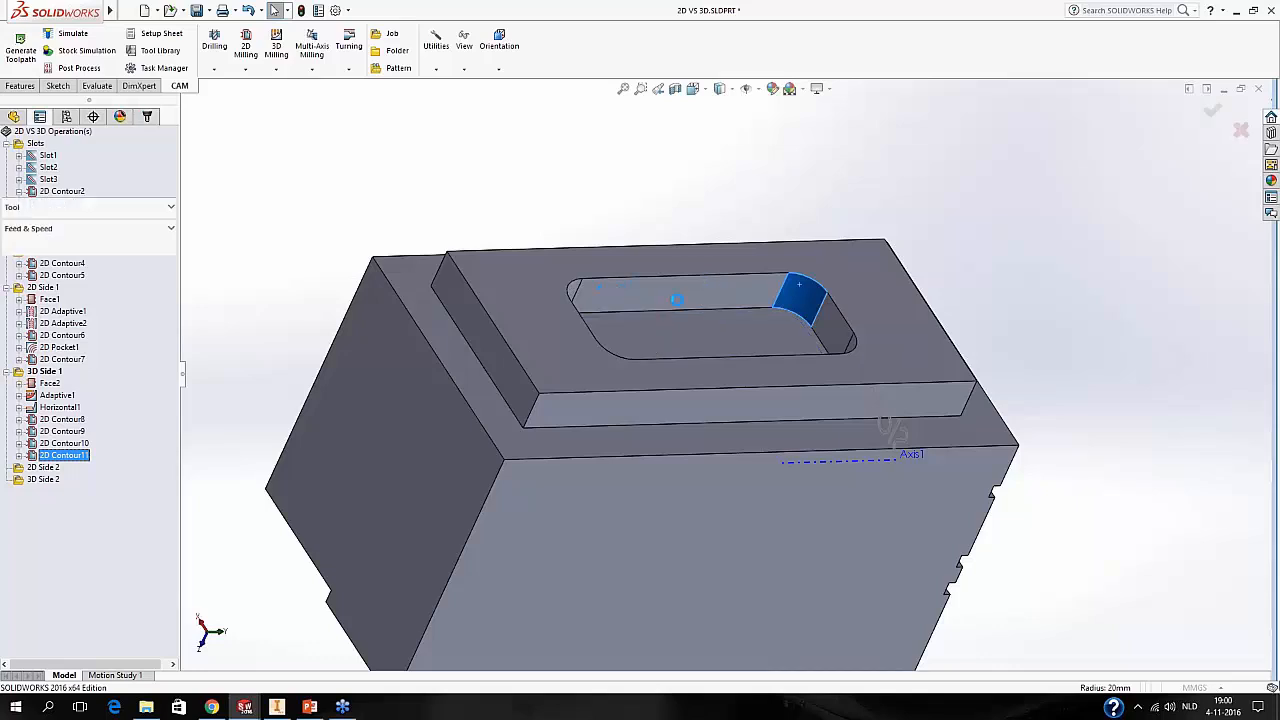
left_click(711, 322)
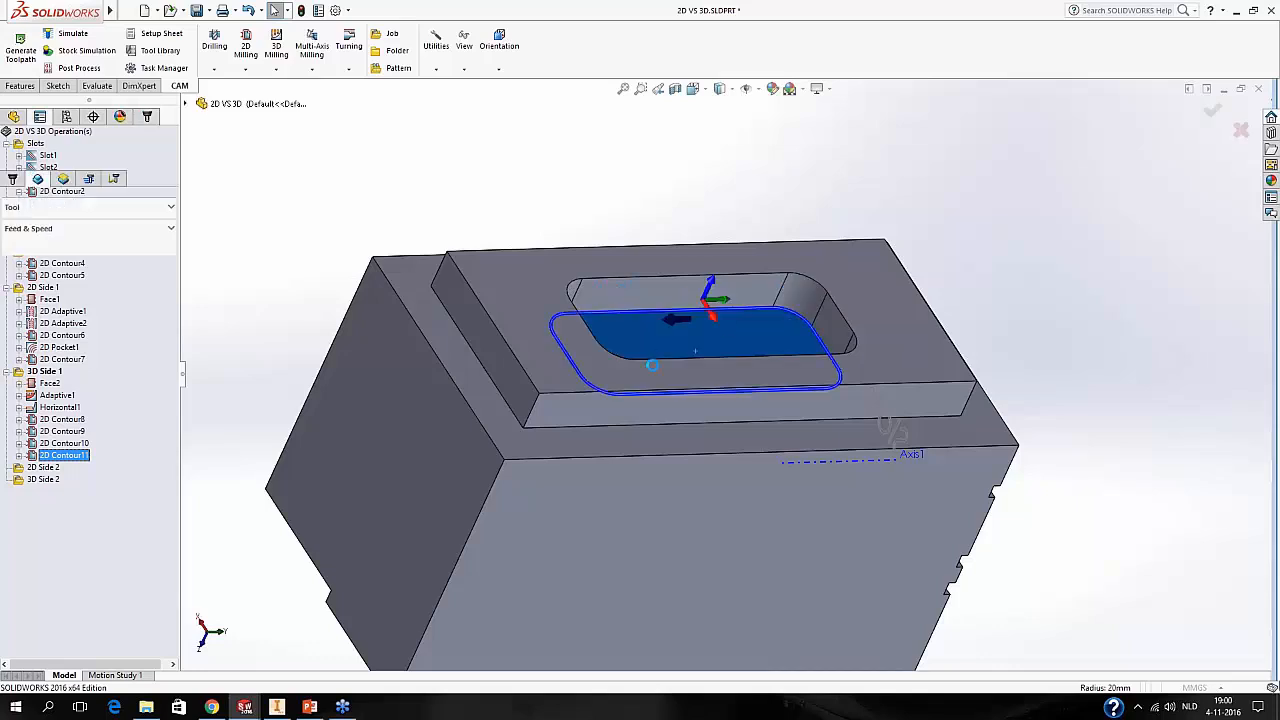
middle_click_drag(688, 358, 736, 399)
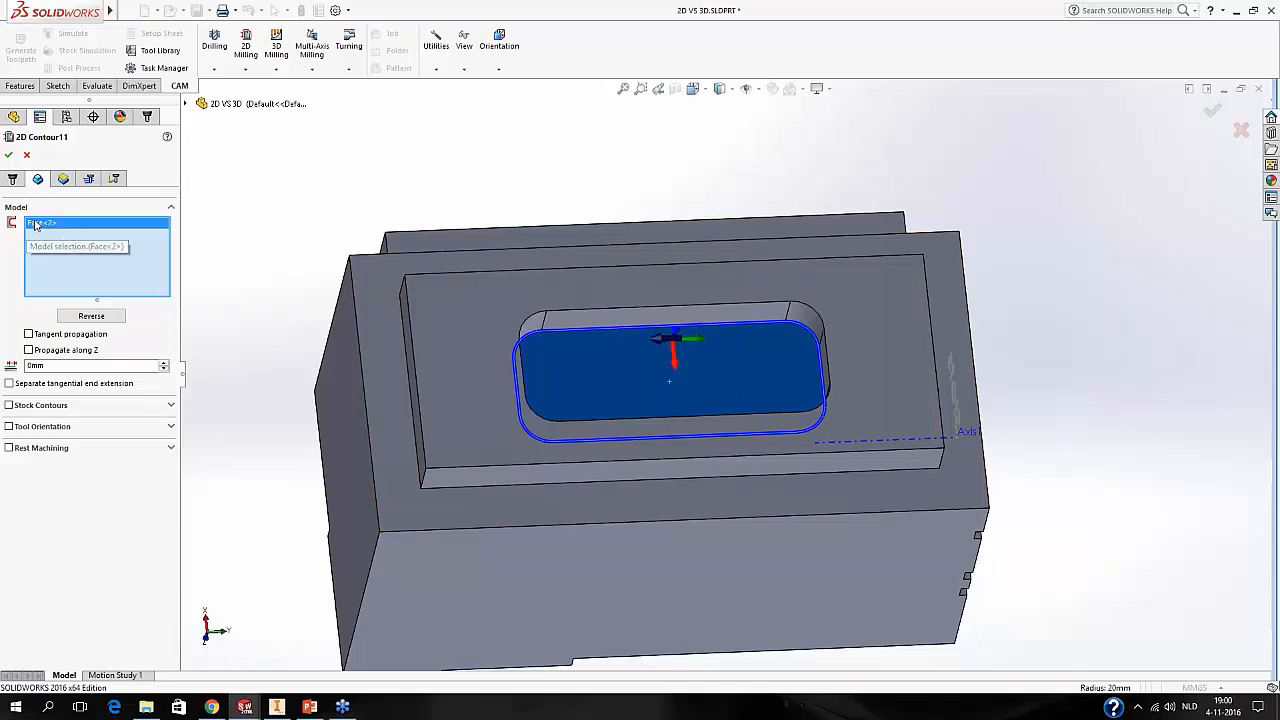
right_click(78, 243)
left_click(112, 257)
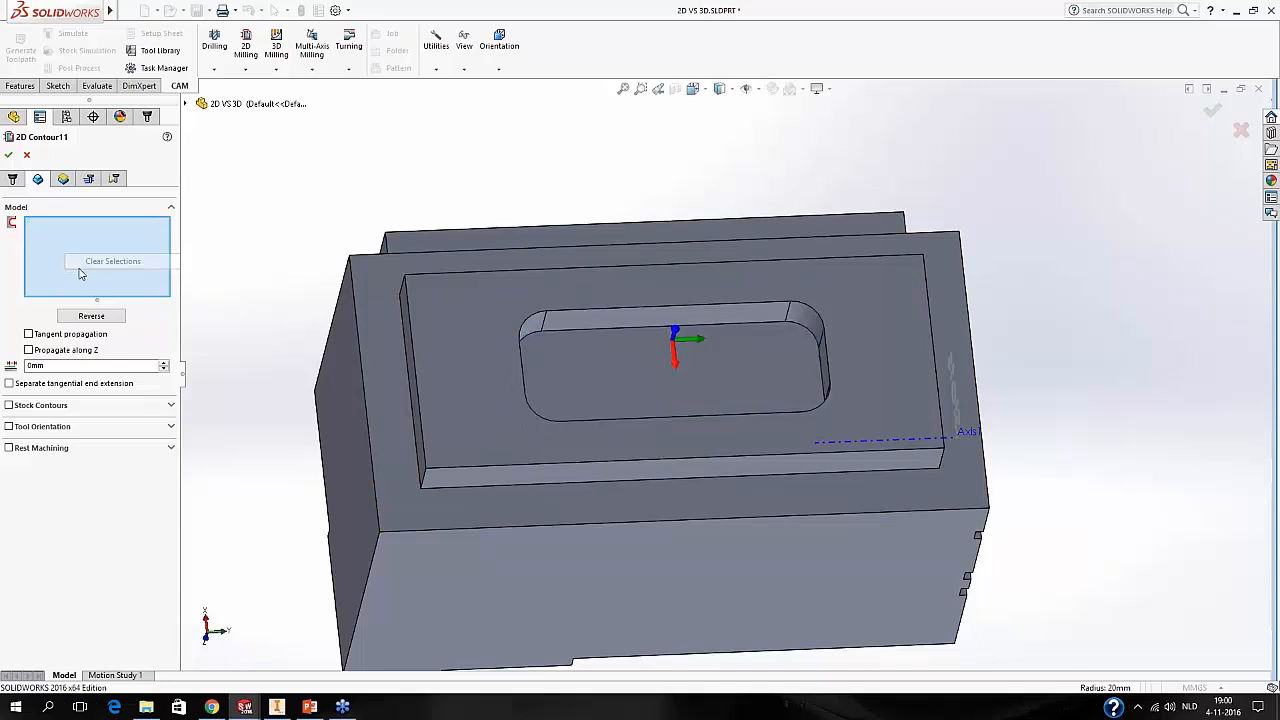
Select the pocket's long rear wall and both adjoining rounded corner faces as the 2D Contour11 geometry, and try reversing their direction.
middle_click_drag(714, 392, 711, 302)
left_click(748, 274)
left_click(748, 274)
left_click(766, 300)
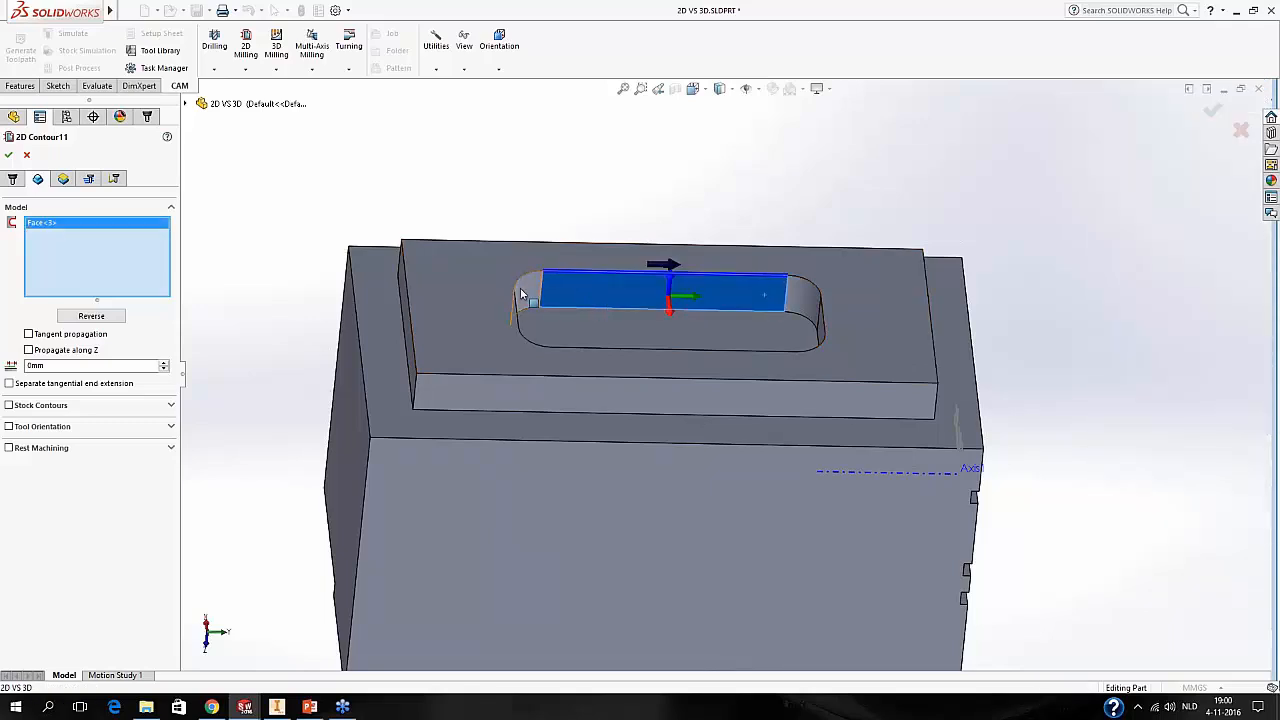
left_click(525, 291)
left_click(795, 300)
middle_click_drag(799, 309, 808, 375)
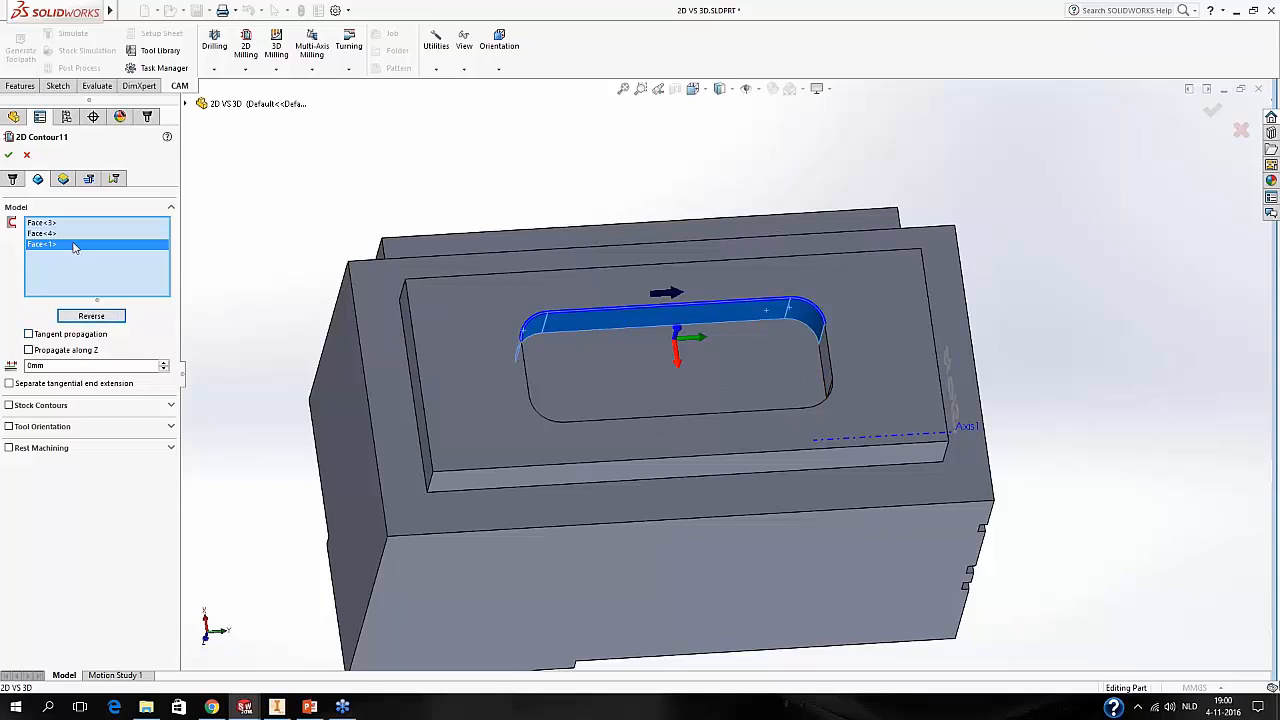
left_click(91, 316)
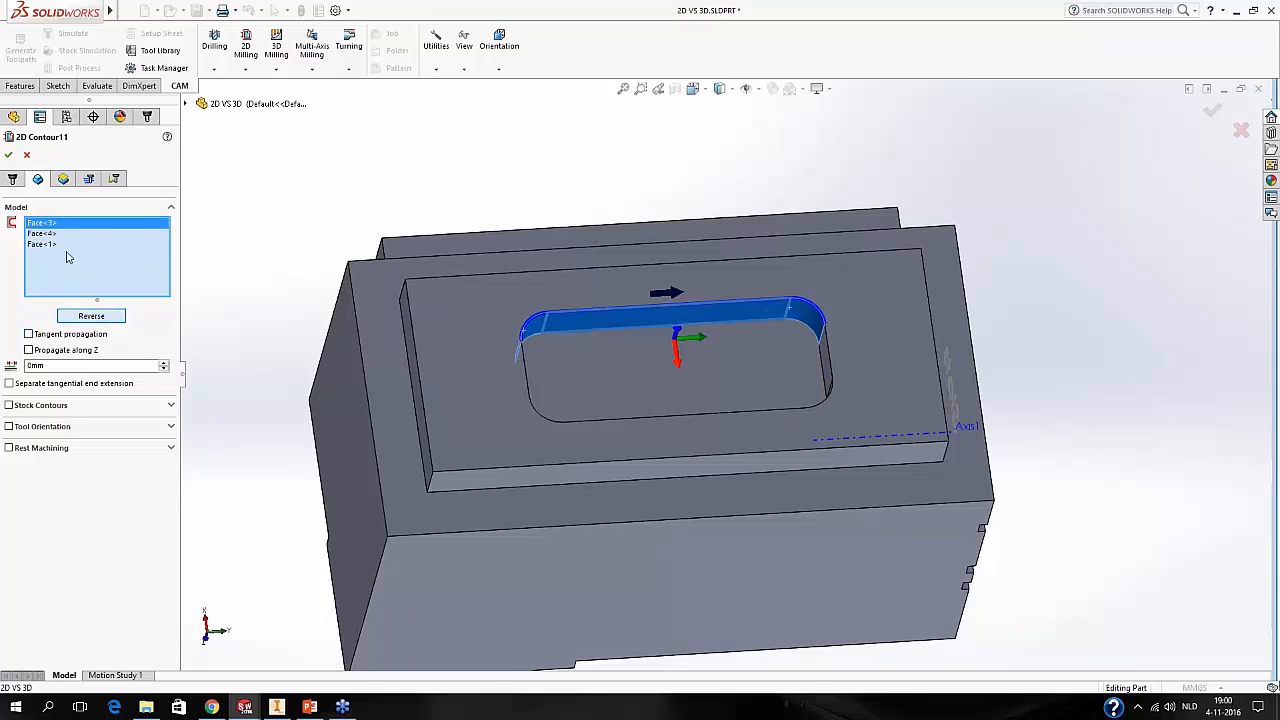
left_click(89, 318)
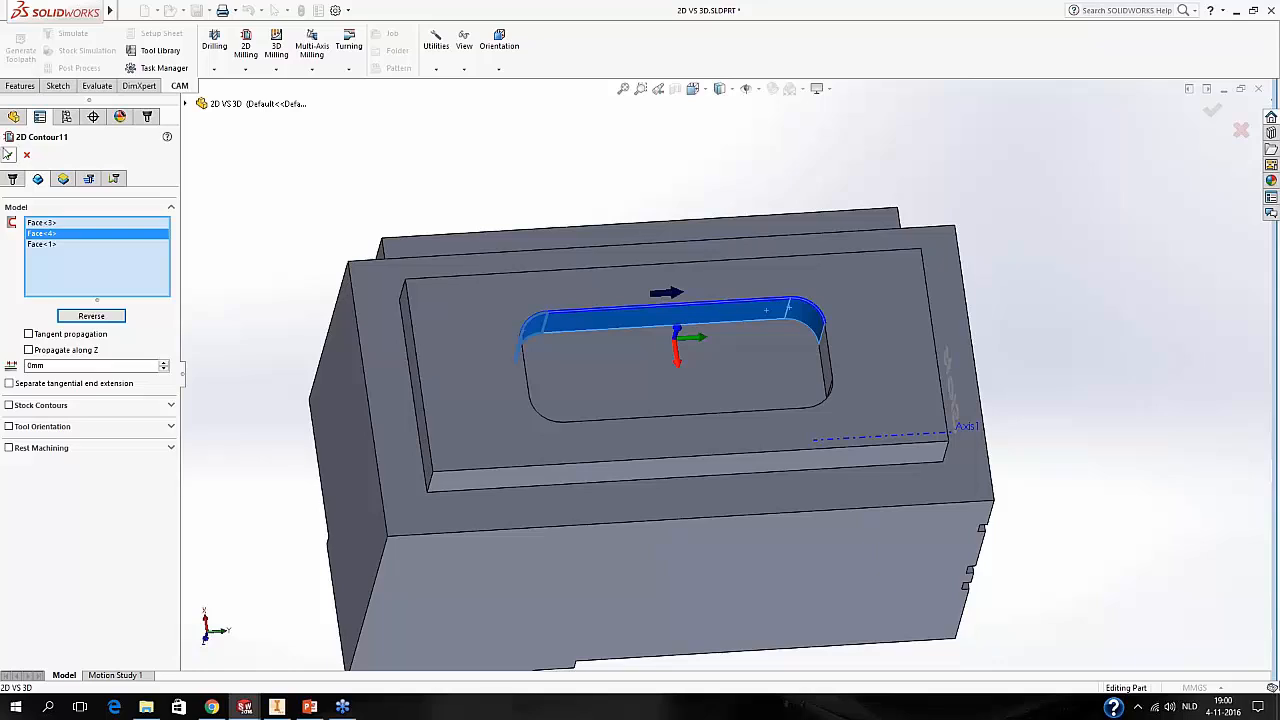
left_click(8, 155)
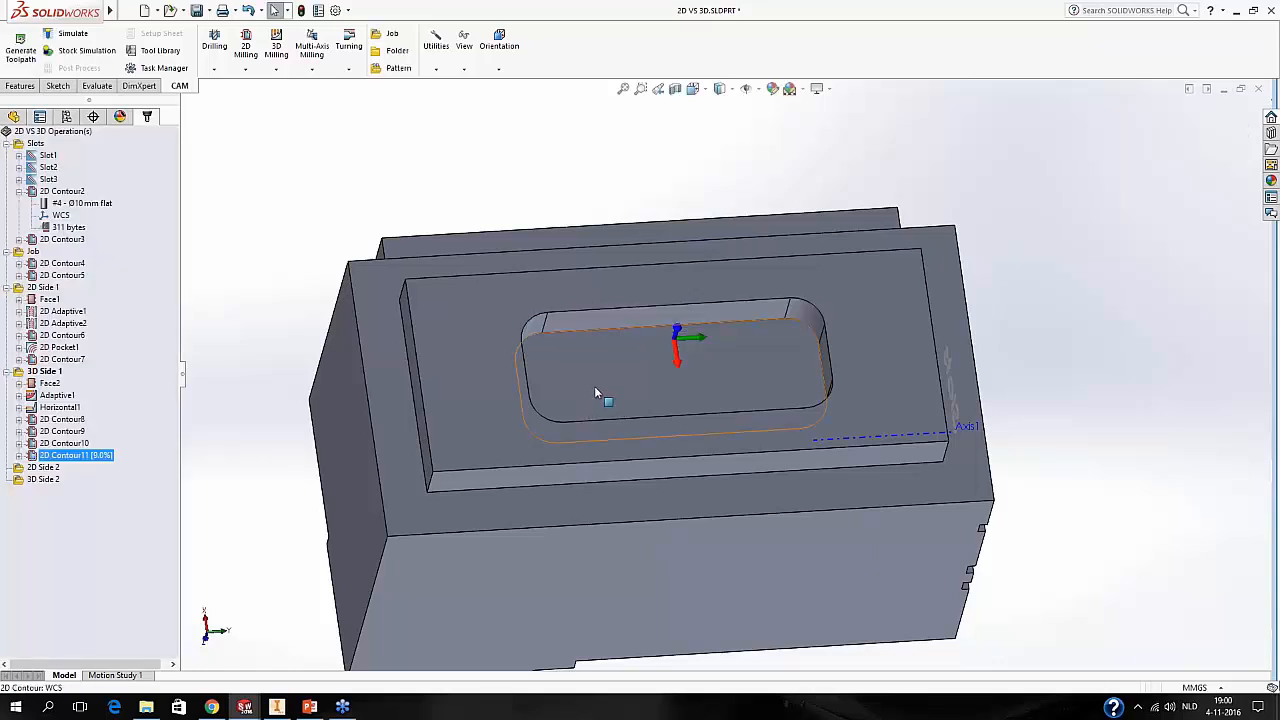
Examine the 2D Contour11 toolpath along the pocket walls and compare it with 2D Contour10.
middle_click_drag(691, 388, 690, 315)
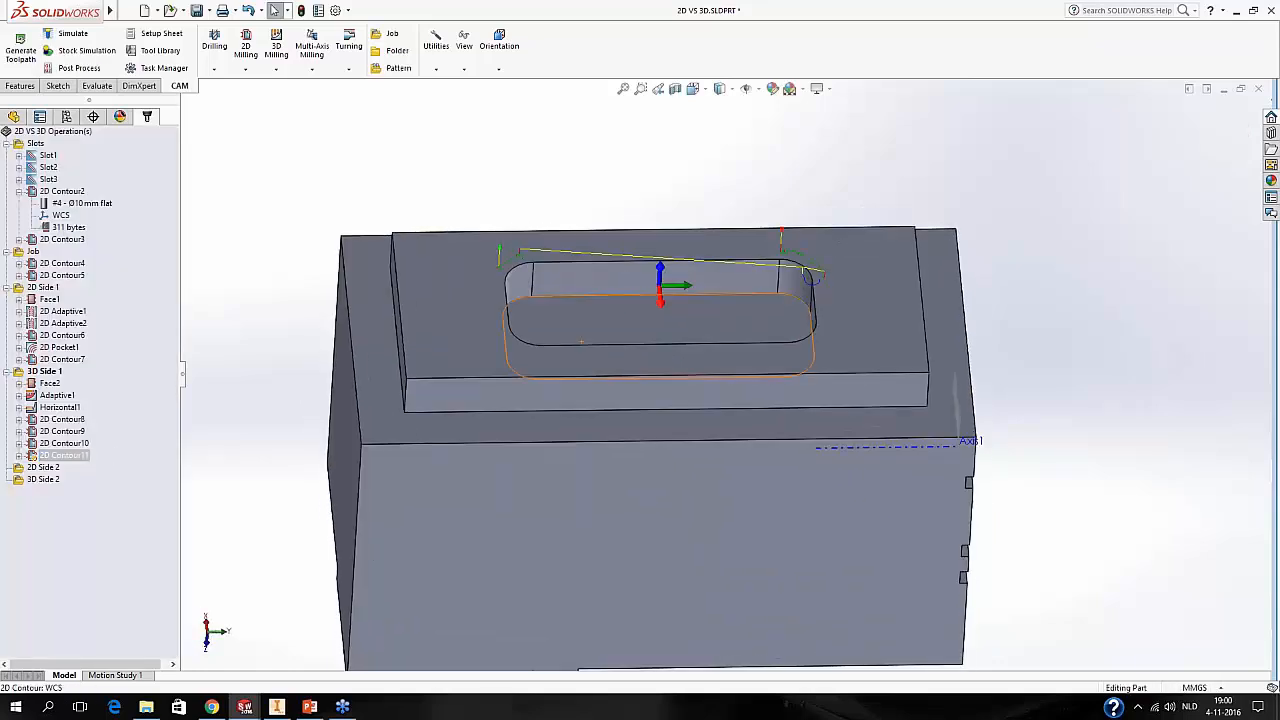
scroll(845, 302, "down", 4)
middle_click(654, 254)
middle_click_drag(654, 254, 190, 420)
left_click(64, 455)
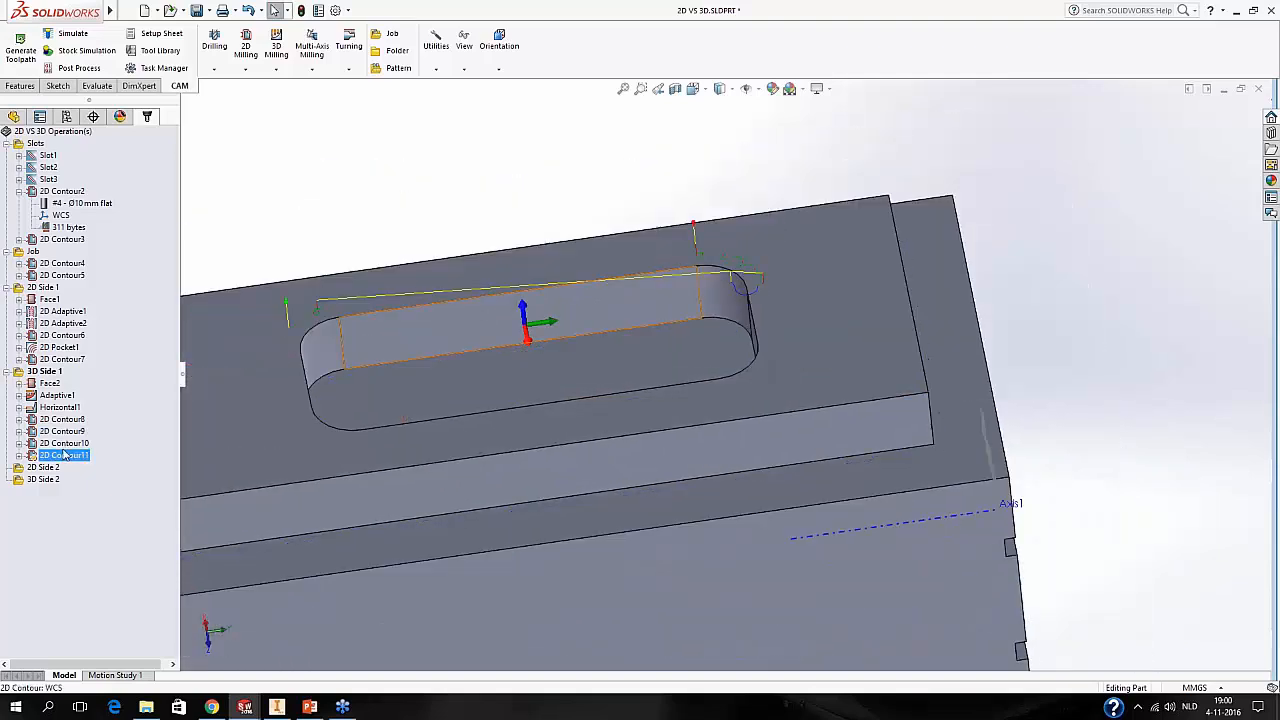
mouse_move(459, 410)
middle_mouse_down()
mouse_move(487, 396)
mouse_move(470, 405)
middle_mouse_up()
left_click(64, 443)
Delete the 2D Contour11 operation, and select 2D Contour10.
left_click(70, 456)
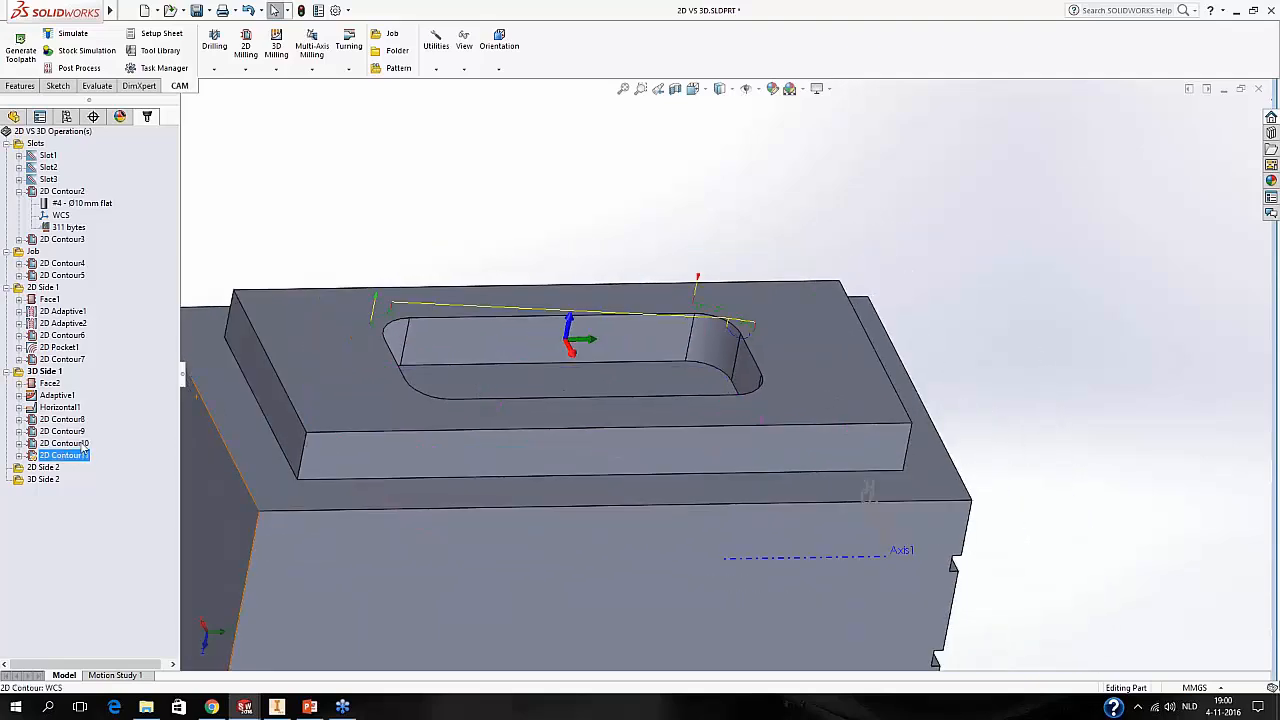
key("Delete")
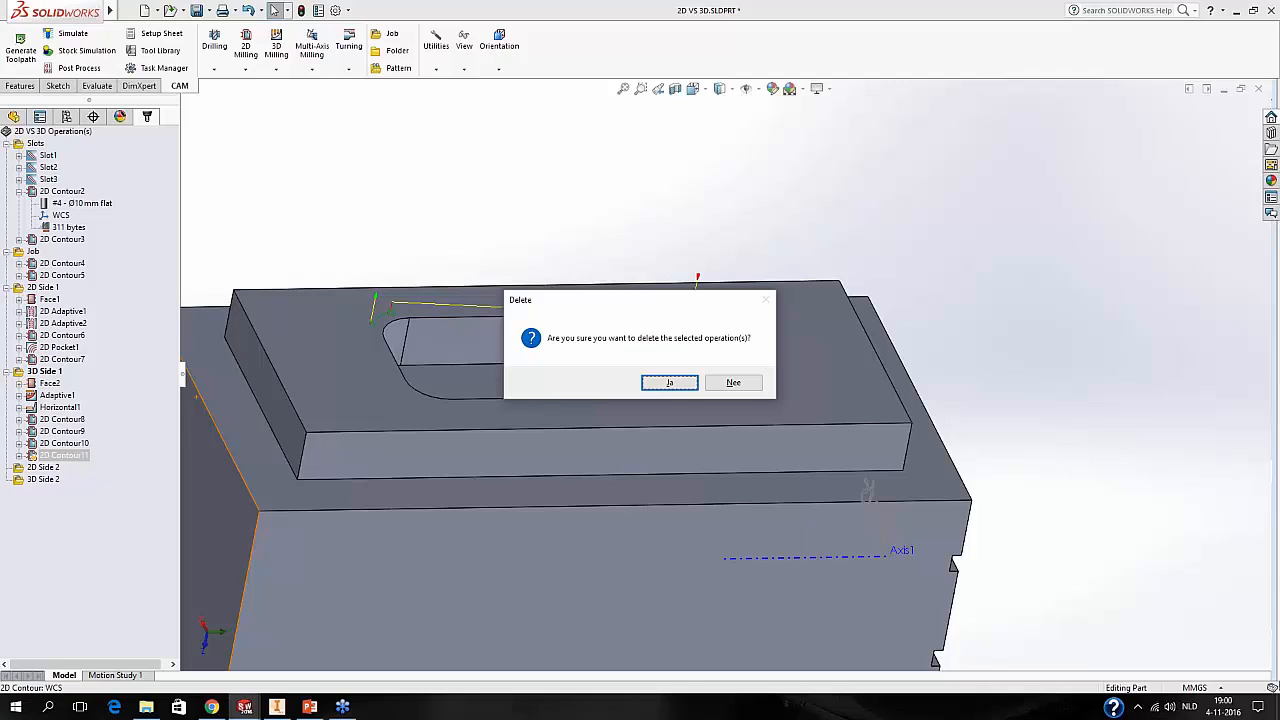
key("Return")
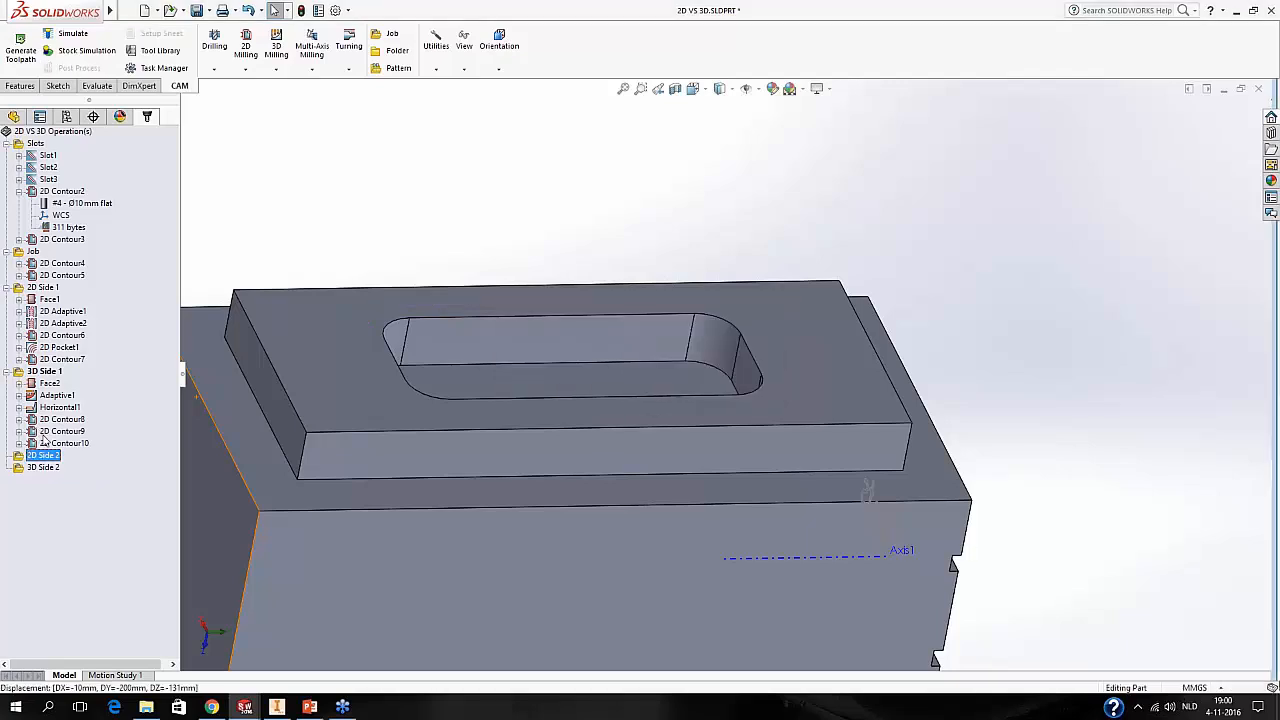
left_click(58, 443)
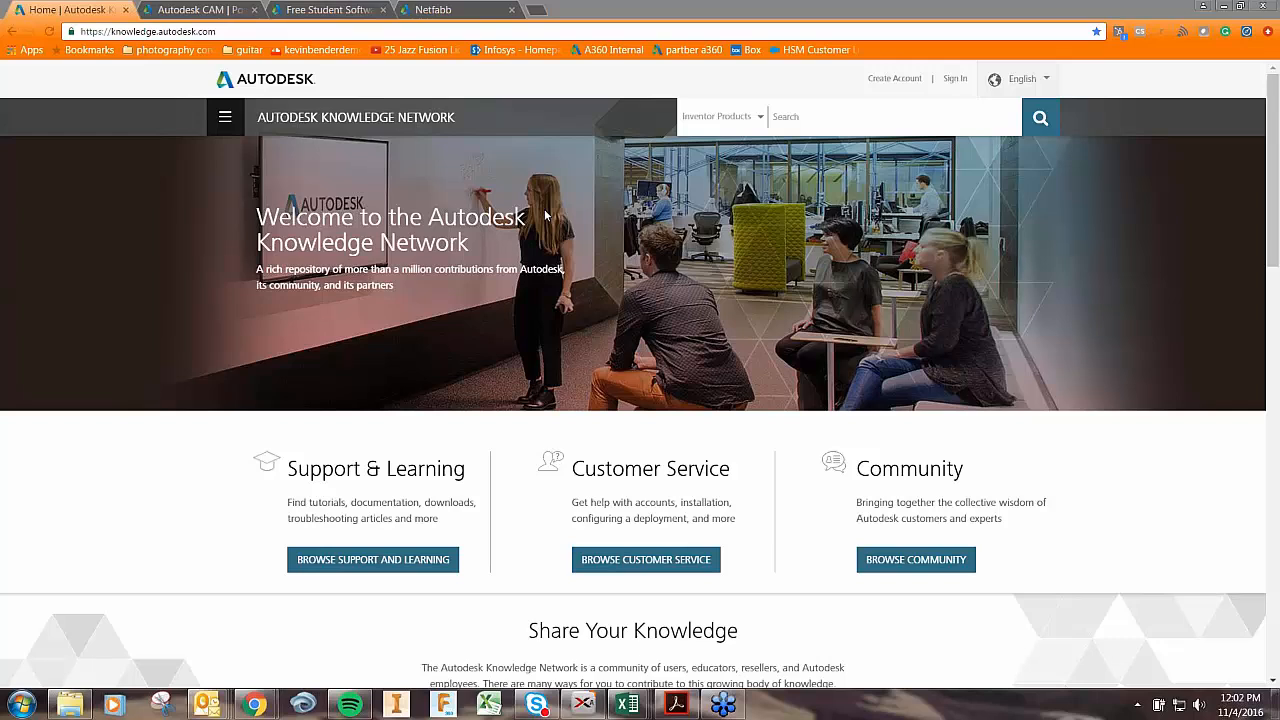
Browse the product filter of the search on the Autodesk Knowledge Network website, from the HSM CAM and Inventor entries back to All Products.
left_click(749, 117)
scroll(750, 300, "down", 10)
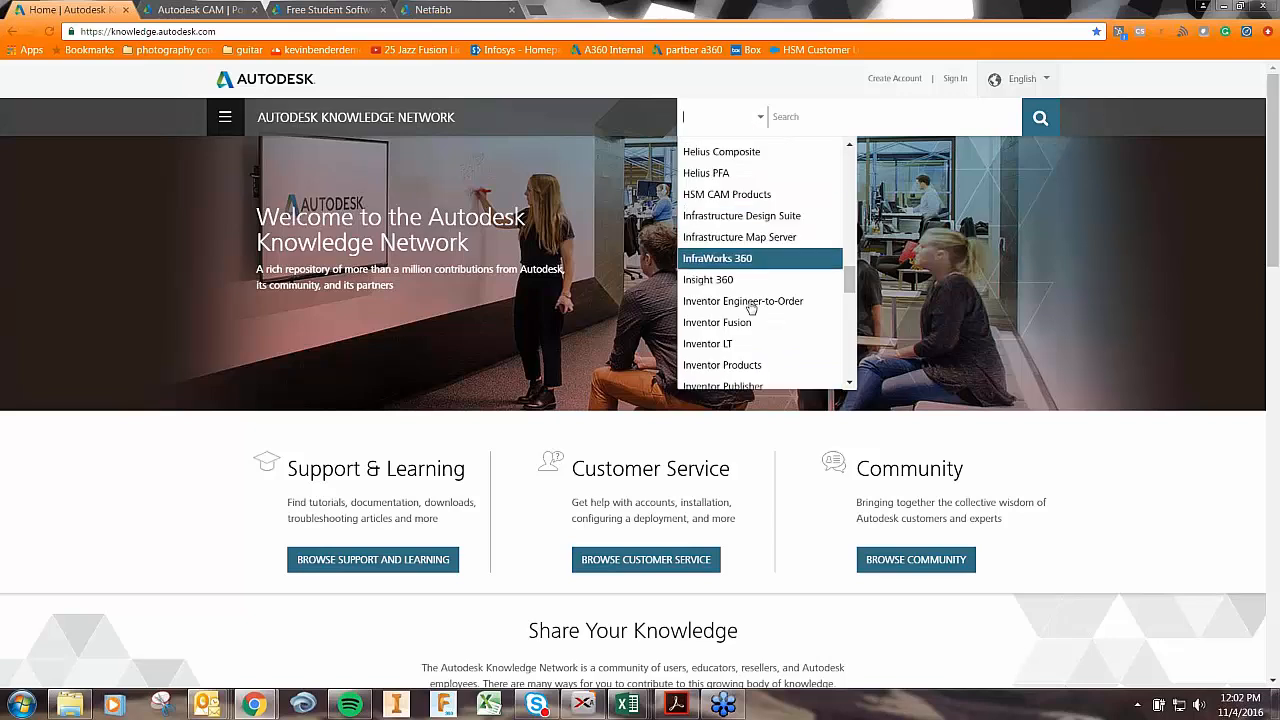
scroll(747, 336, "up", 15)
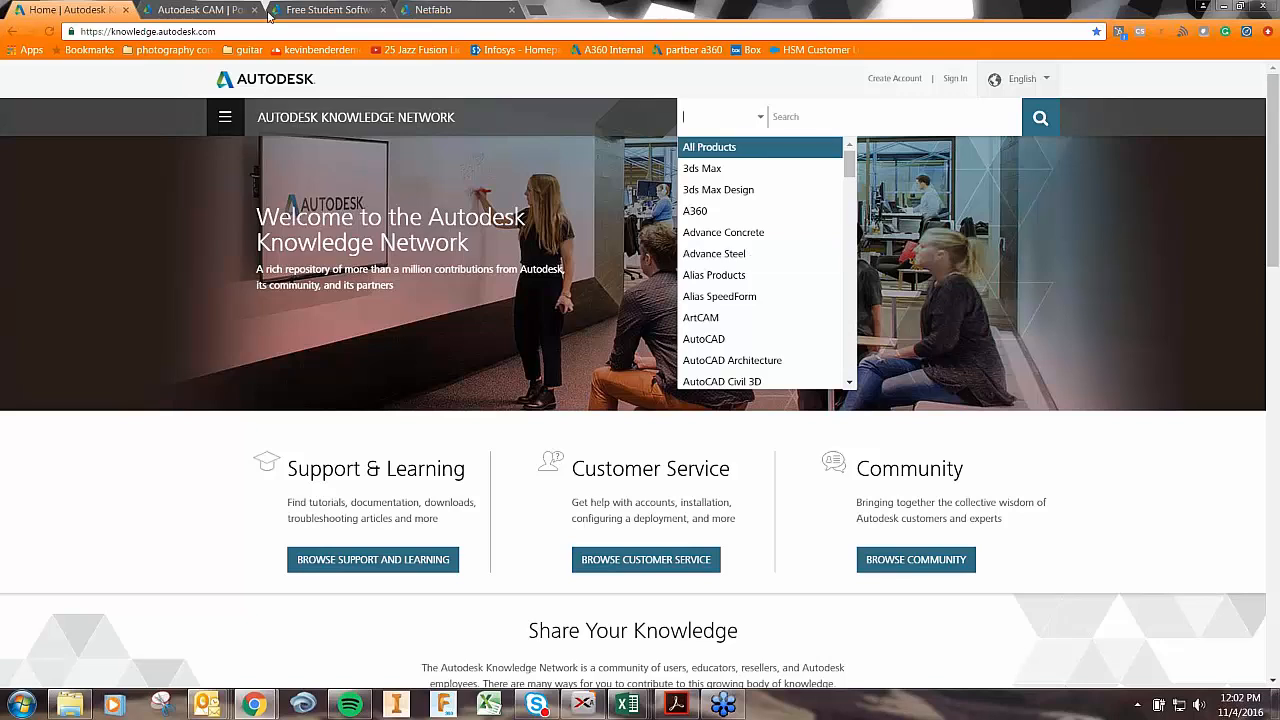
Browse the post processors for CNC machines and controls in the Autodesk CAM Post Library, returning to the start of the list.
left_click(205, 9)
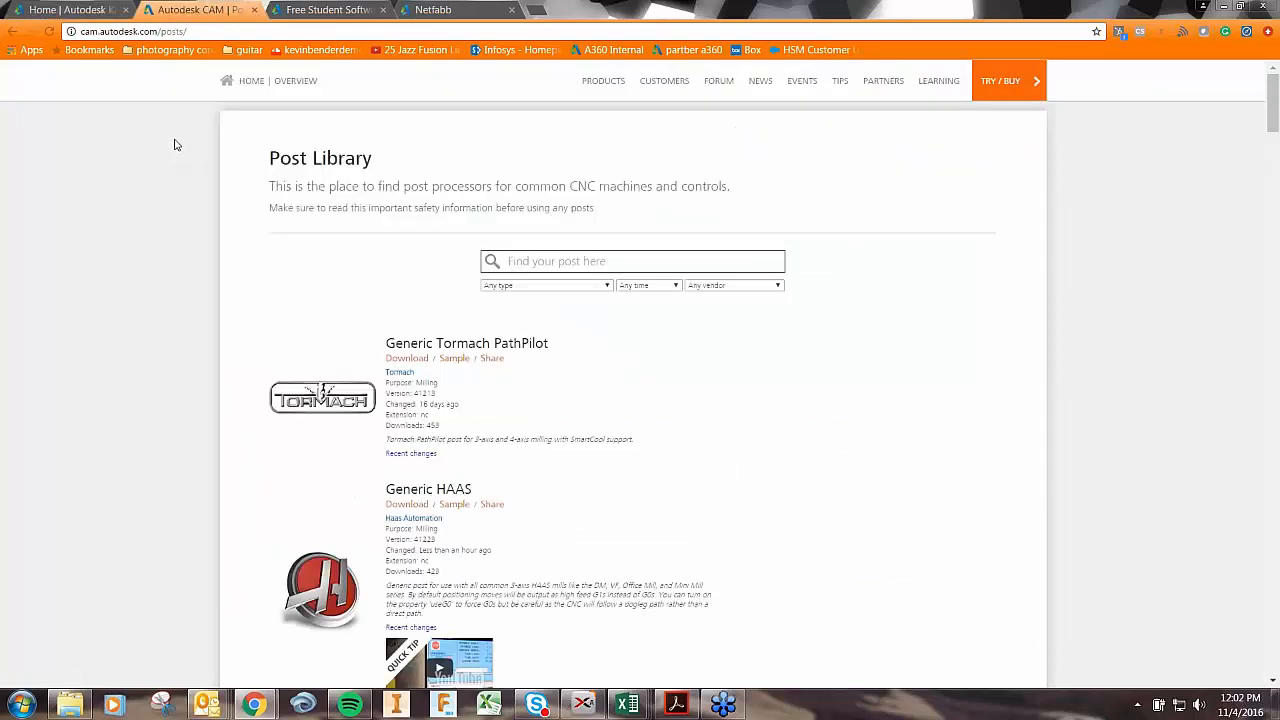
scroll(176, 286, "down", 5)
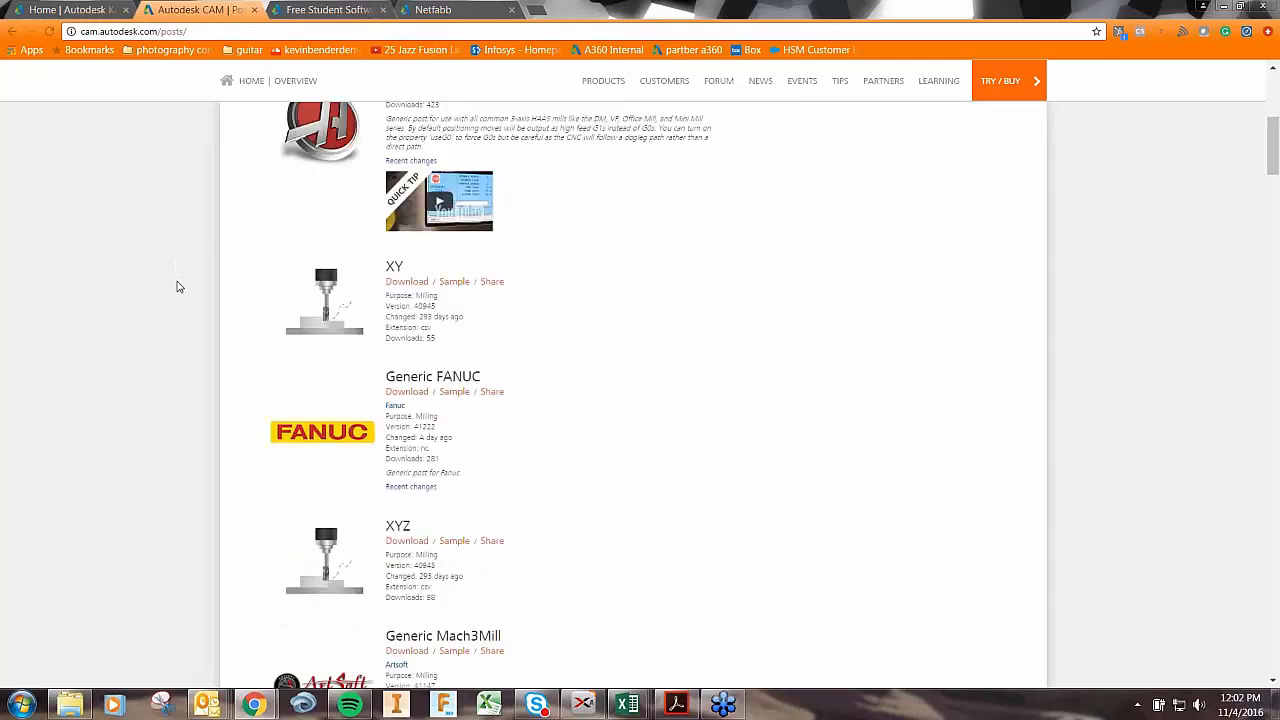
scroll(177, 290, "down", 4)
scroll(180, 293, "down", 2)
scroll(185, 293, "down", 5)
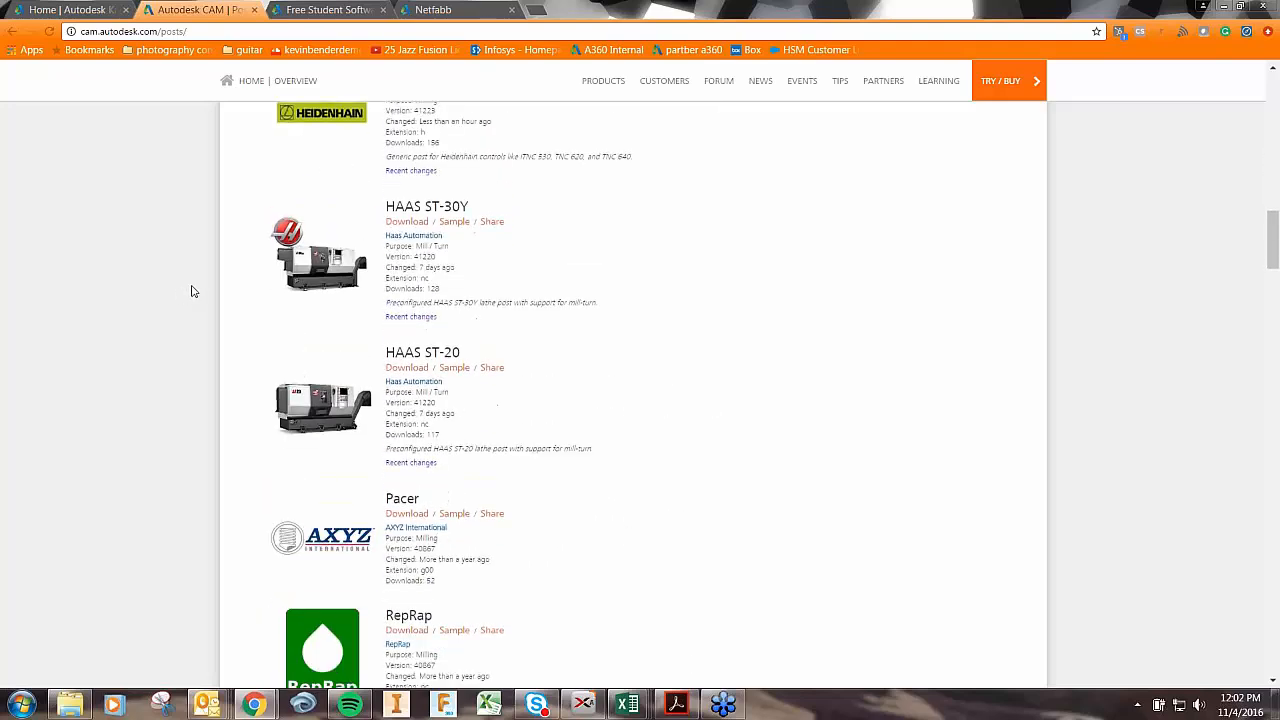
scroll(194, 291, "down", 3)
scroll(194, 291, "down", 2)
scroll(196, 292, "up", 3)
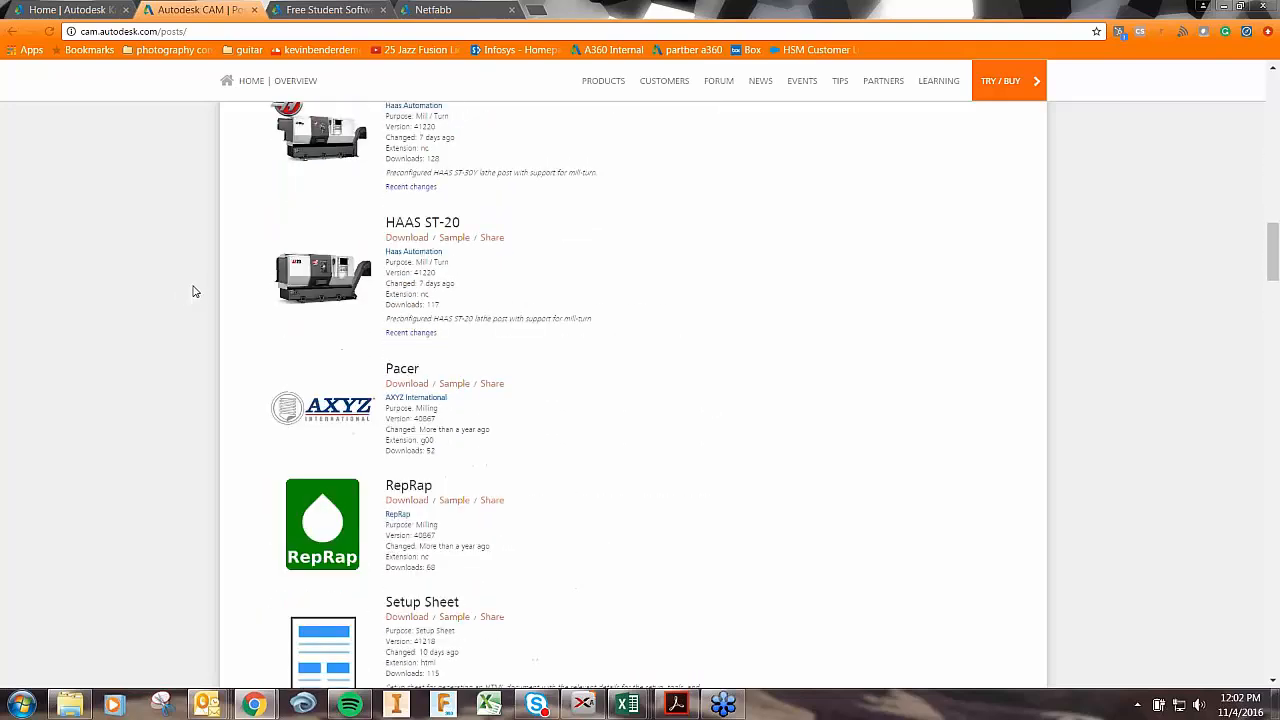
scroll(196, 291, "up", 15)
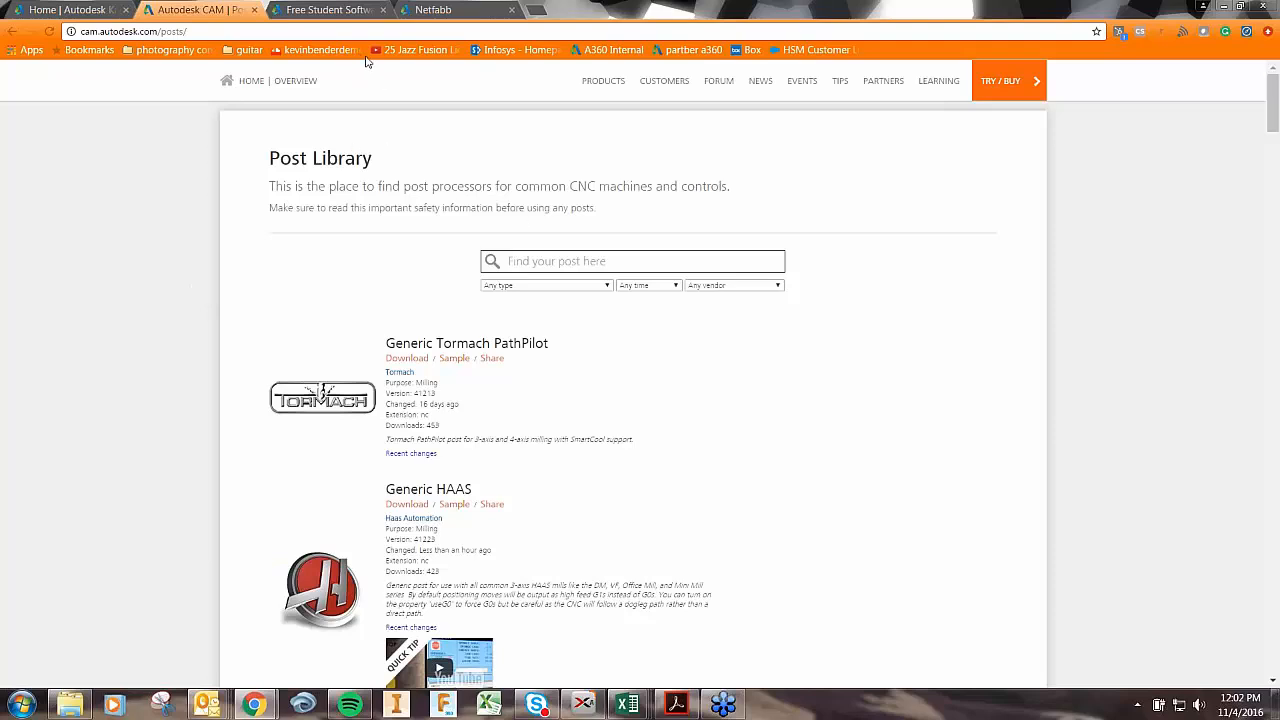
Look through the Autodesk Education Community page's lists of free education license products and free apps.
left_click(347, 12)
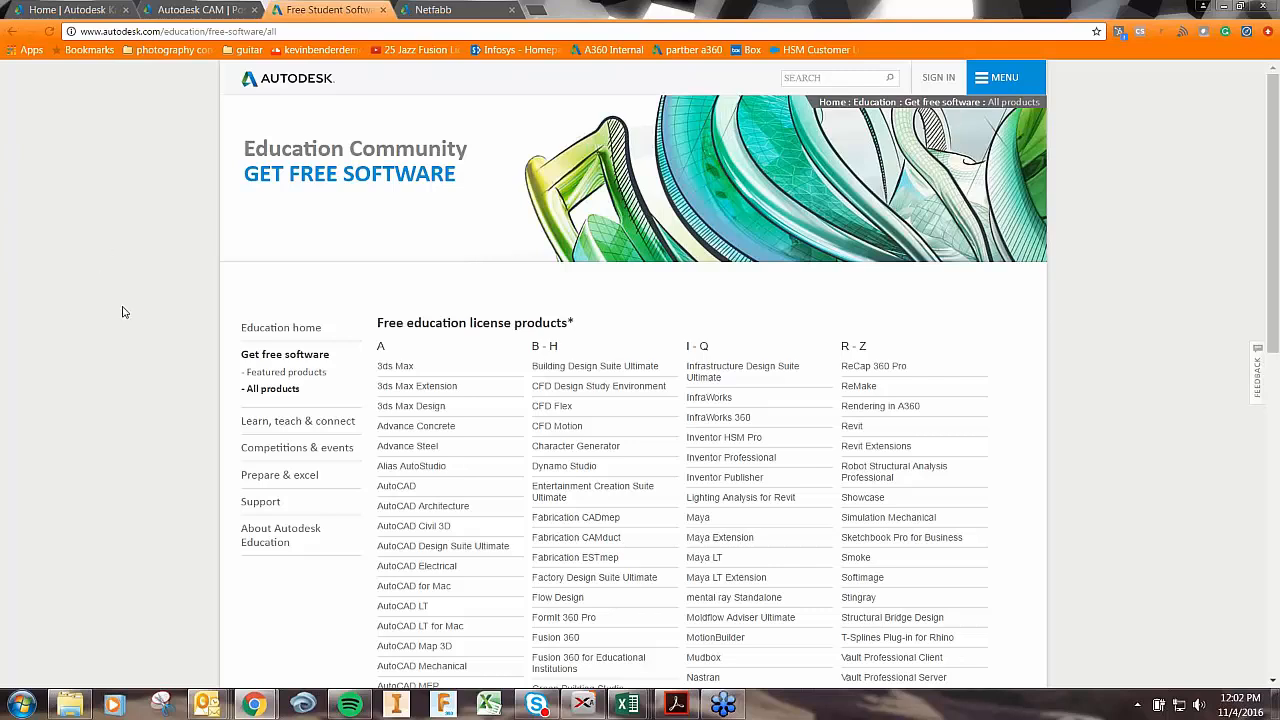
scroll(195, 320, "down", 3)
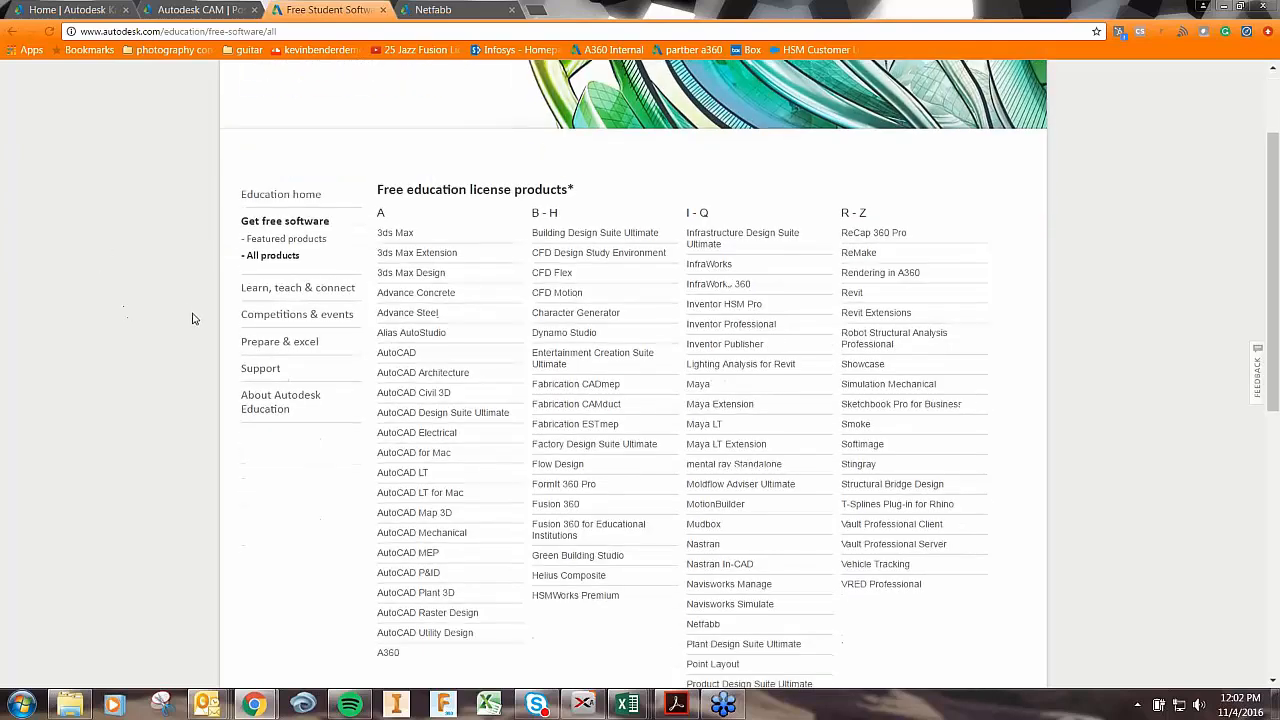
scroll(240, 342, "down", 3)
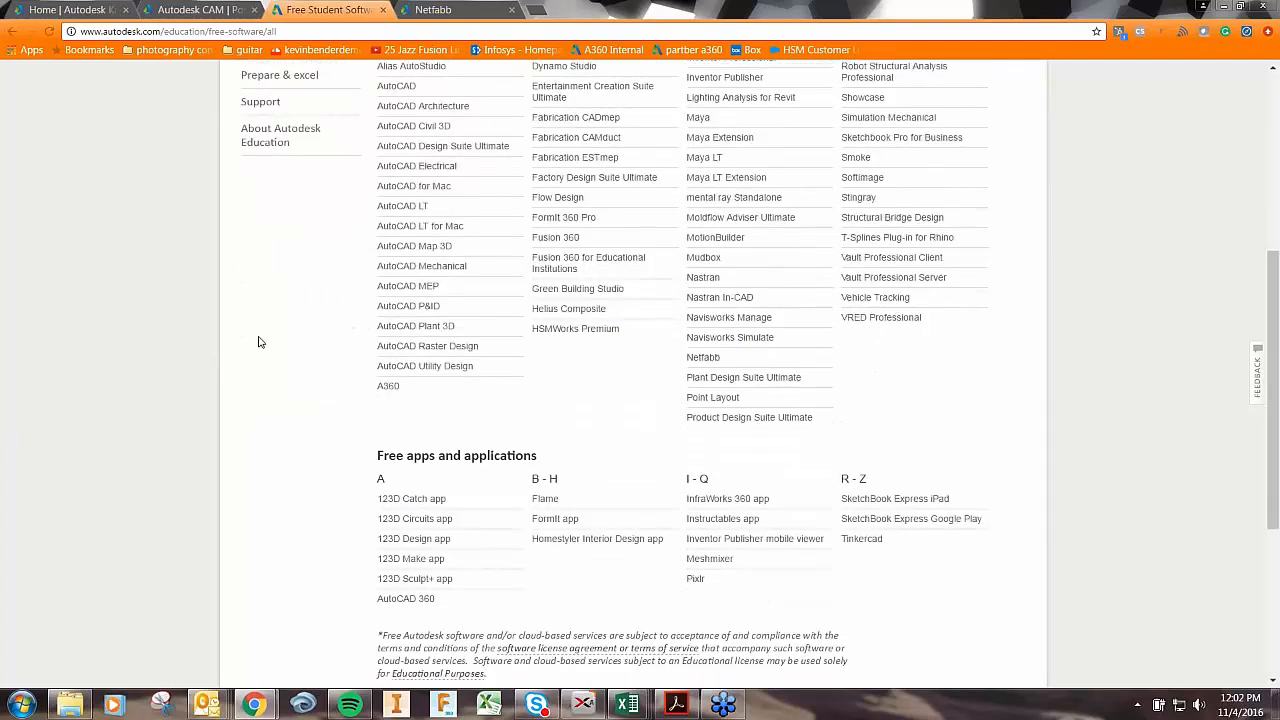
scroll(257, 342, "down", 3)
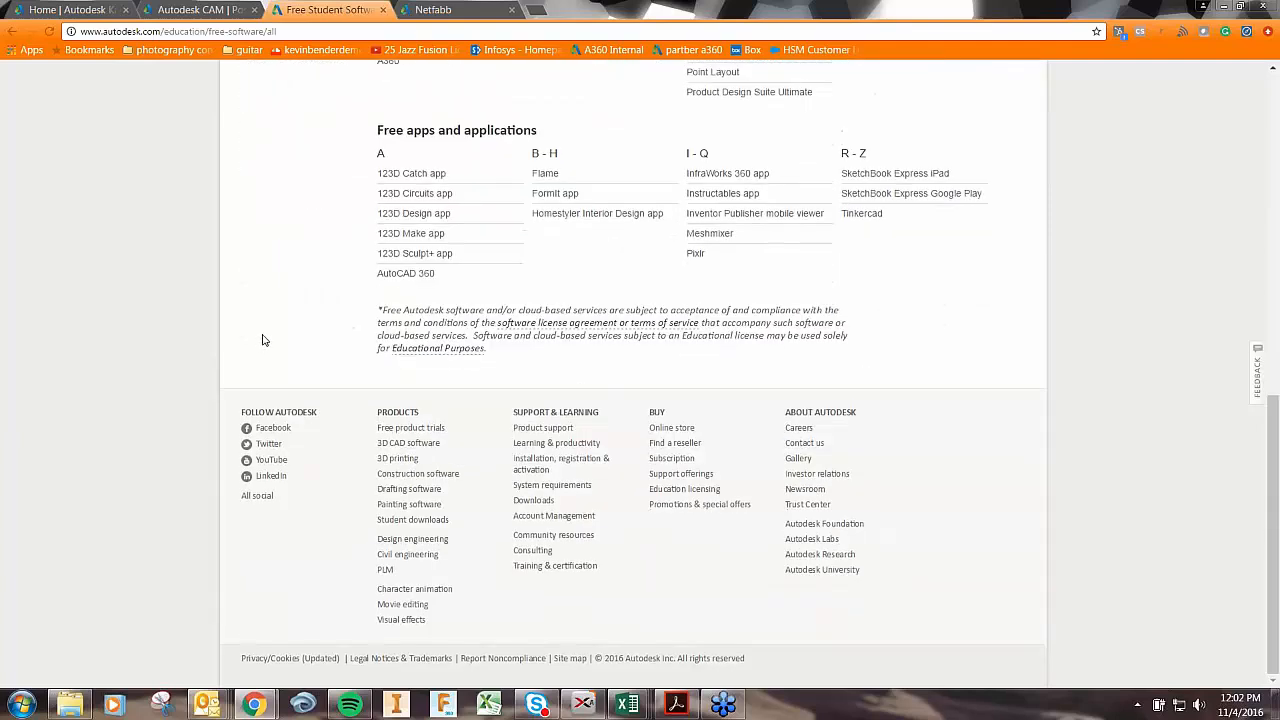
scroll(260, 338, "up", 6)
scroll(260, 336, "up", 2)
Look over the Autodesk Netfabb website, including its software benefits, subscription plans and case study.
left_click(437, 10)
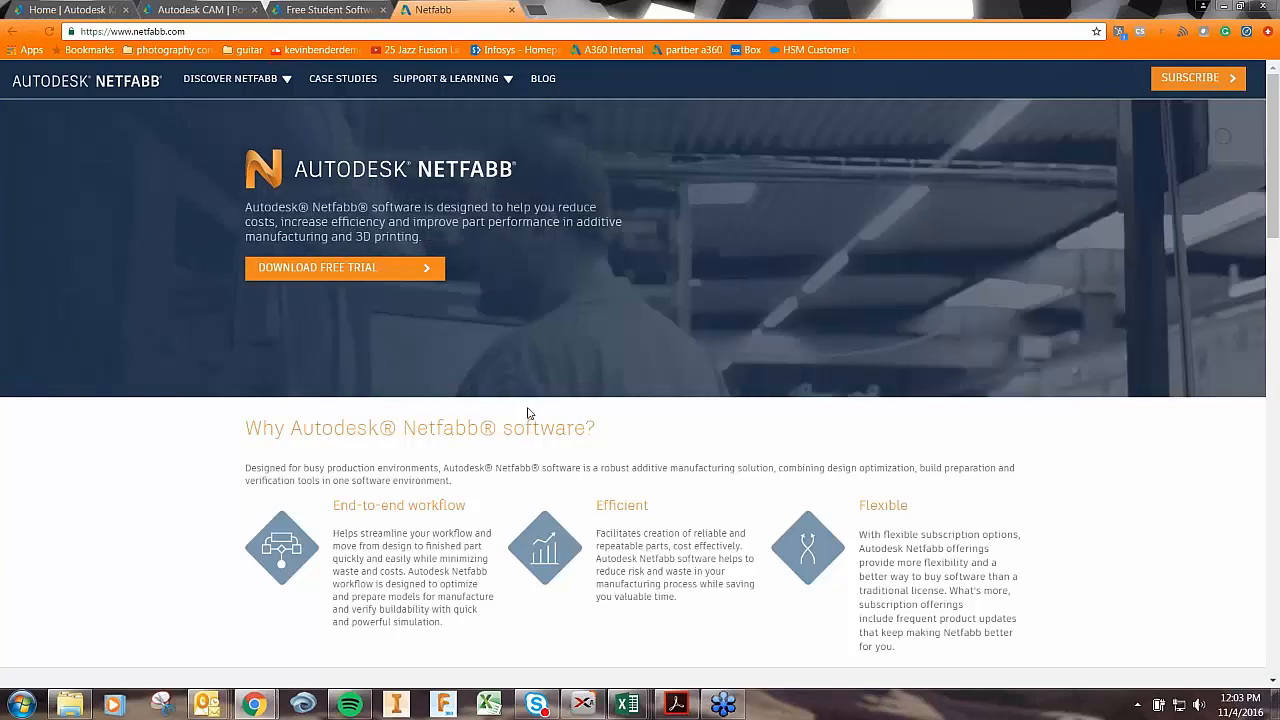
scroll(529, 413, "down", 2)
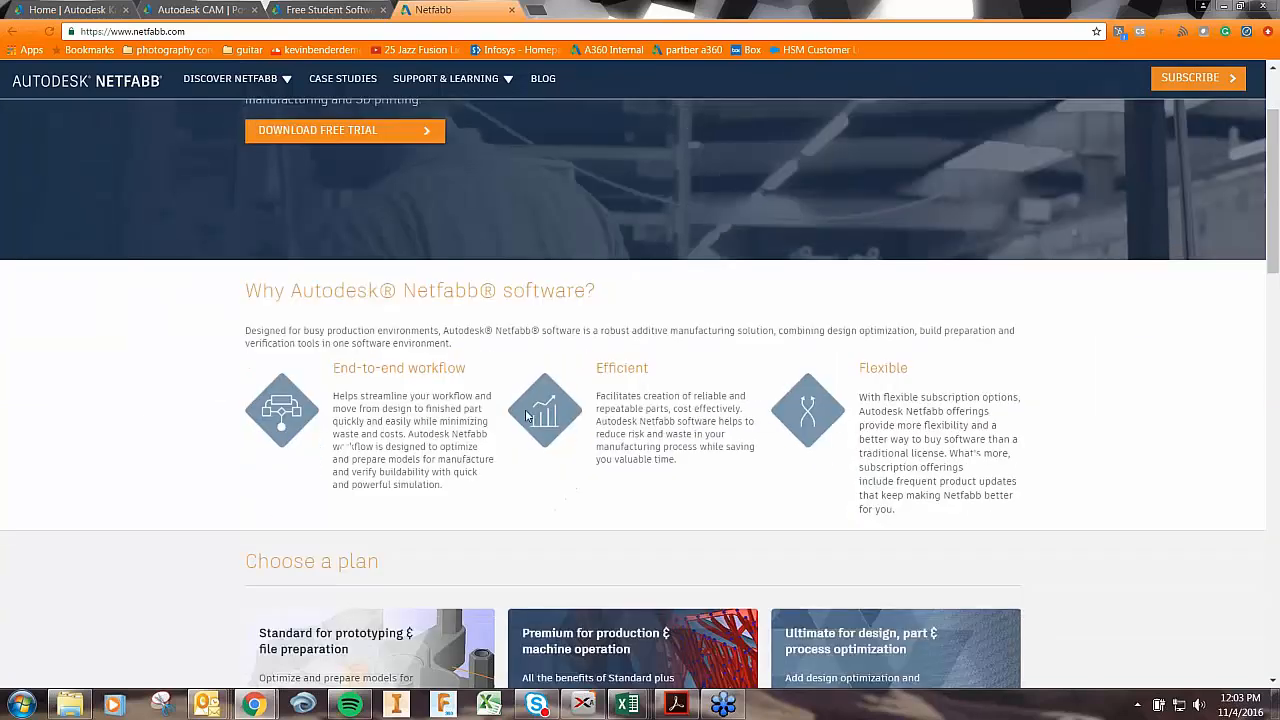
scroll(527, 415, "down", 3)
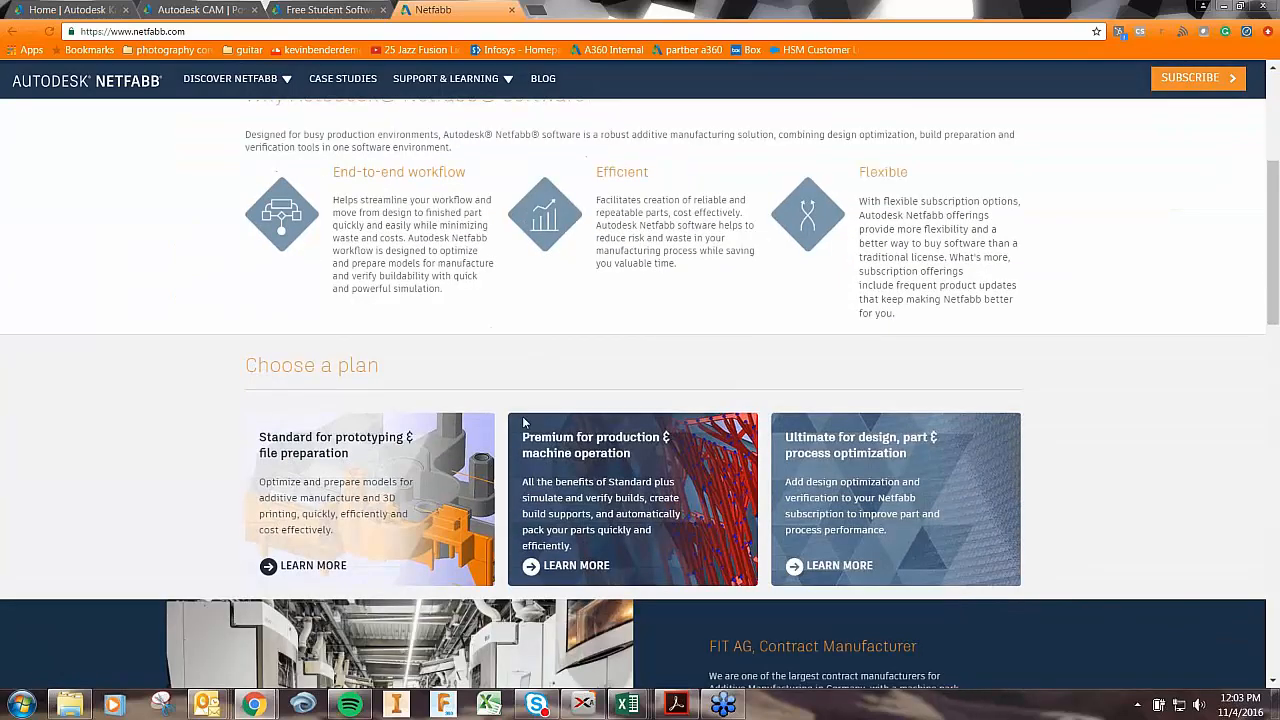
scroll(524, 423, "down", 5)
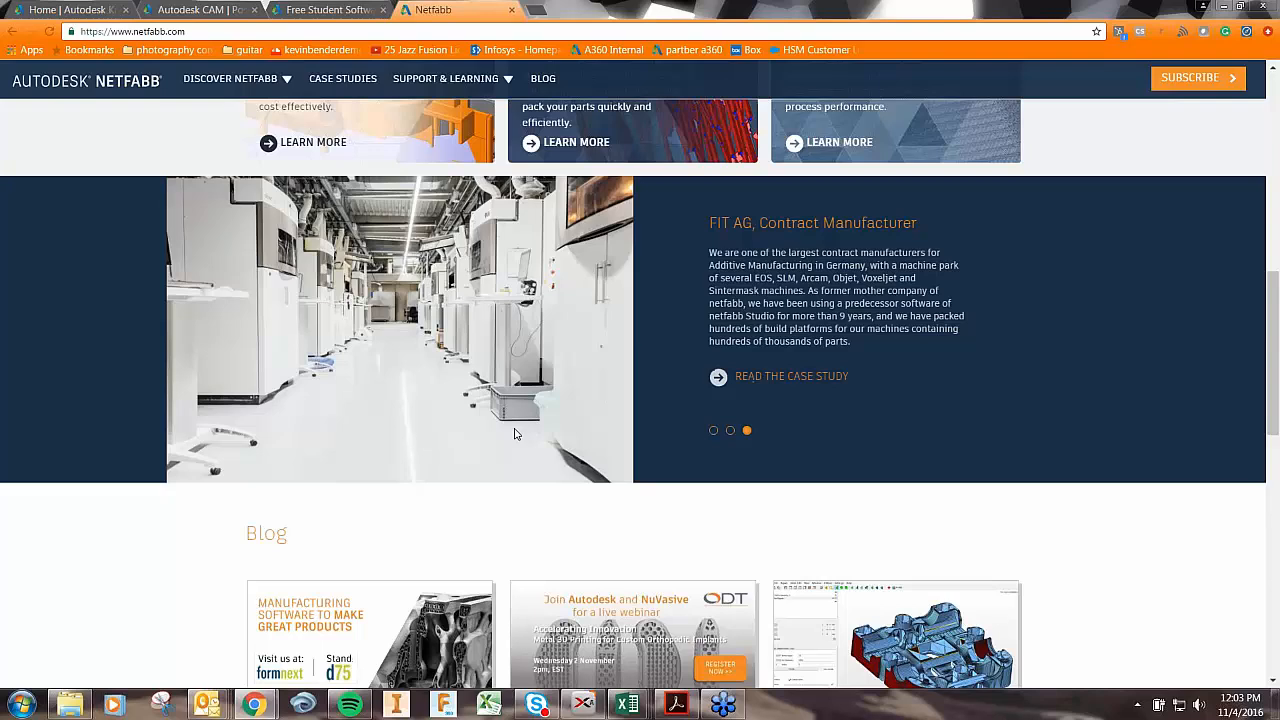
scroll(510, 447, "down", 2)
scroll(505, 459, "up", 3)
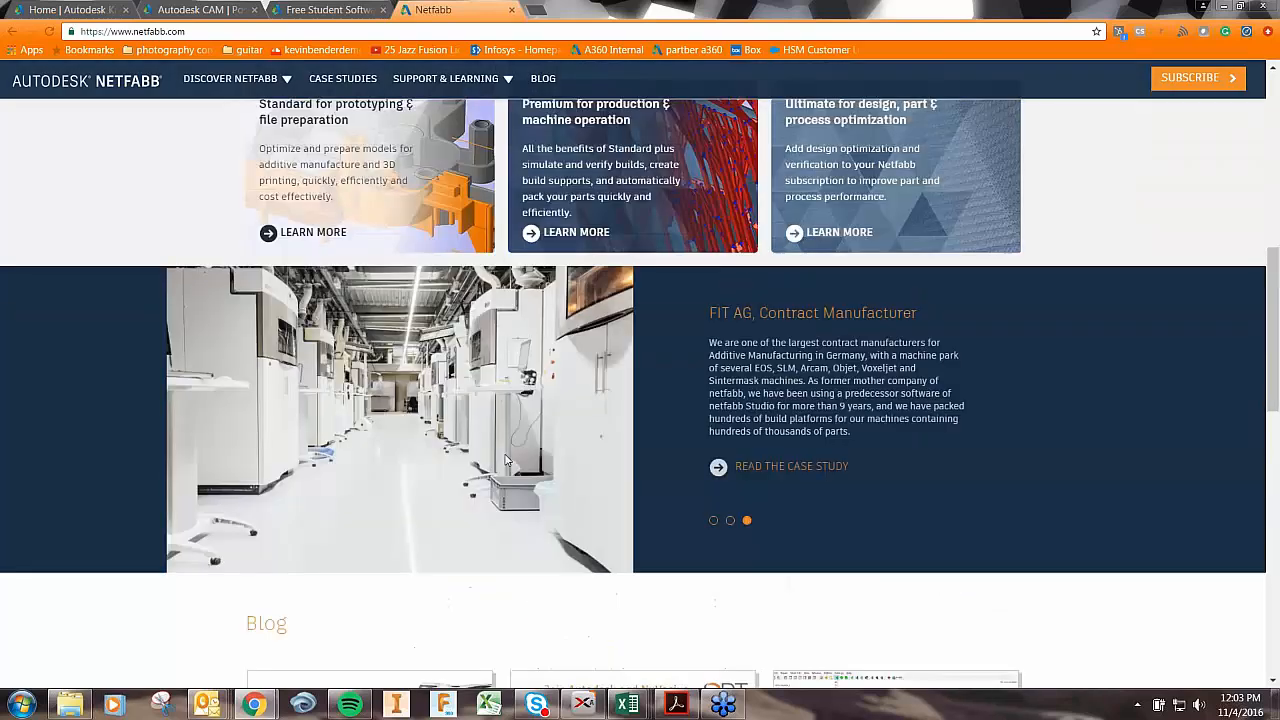
scroll(507, 461, "up", 7)
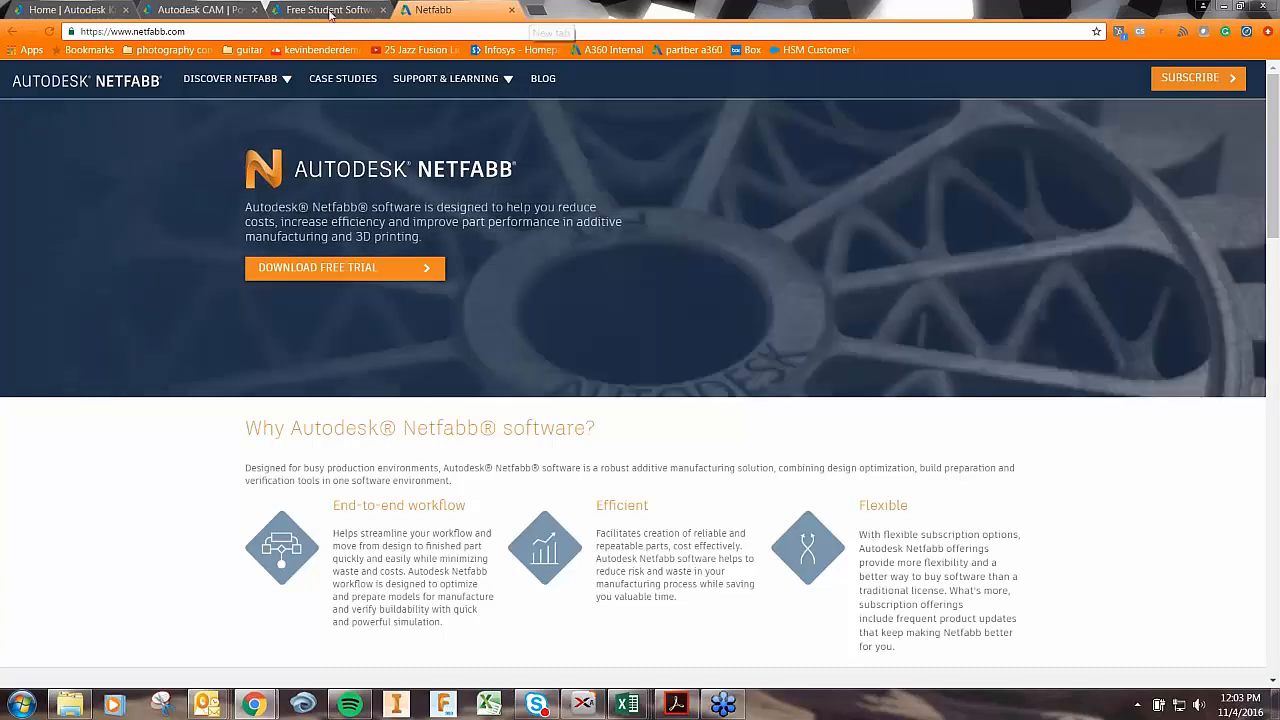
Open the Inventor HSM & HSMWorks CAM forum from the Autodesk CAM Post Library site, and dismiss the feedback survey.
left_click(190, 7)
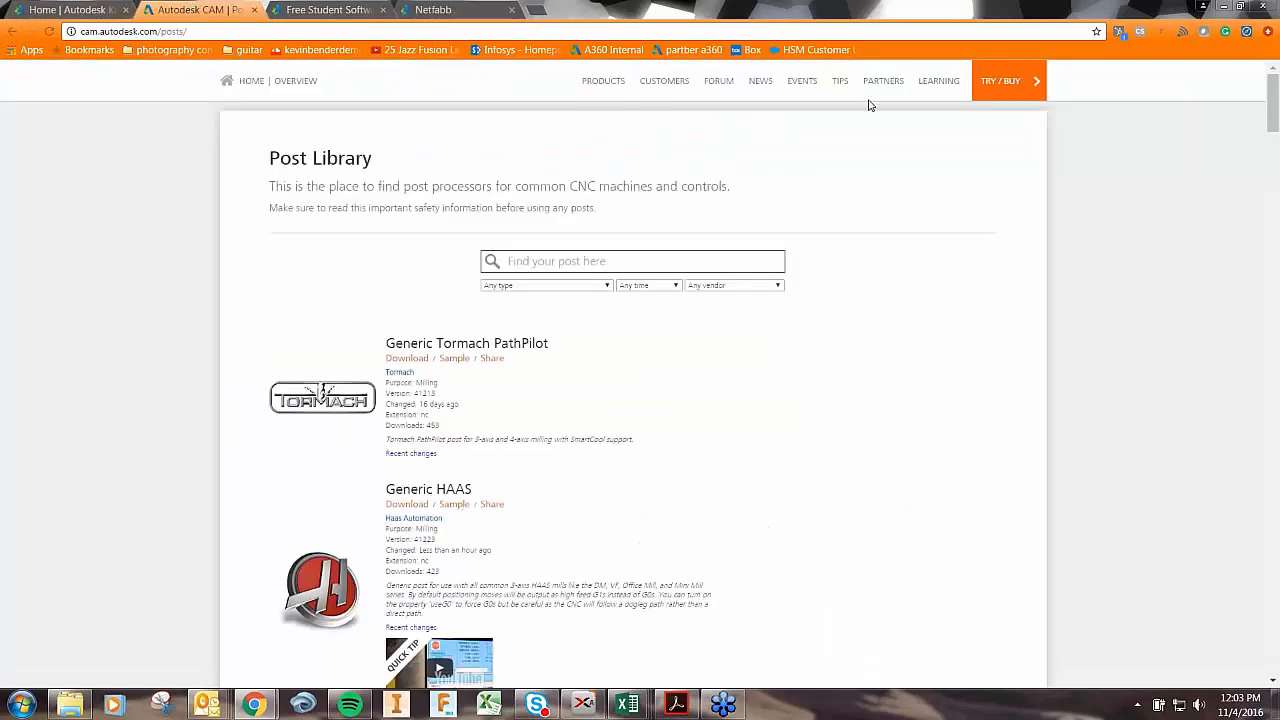
left_click(931, 89)
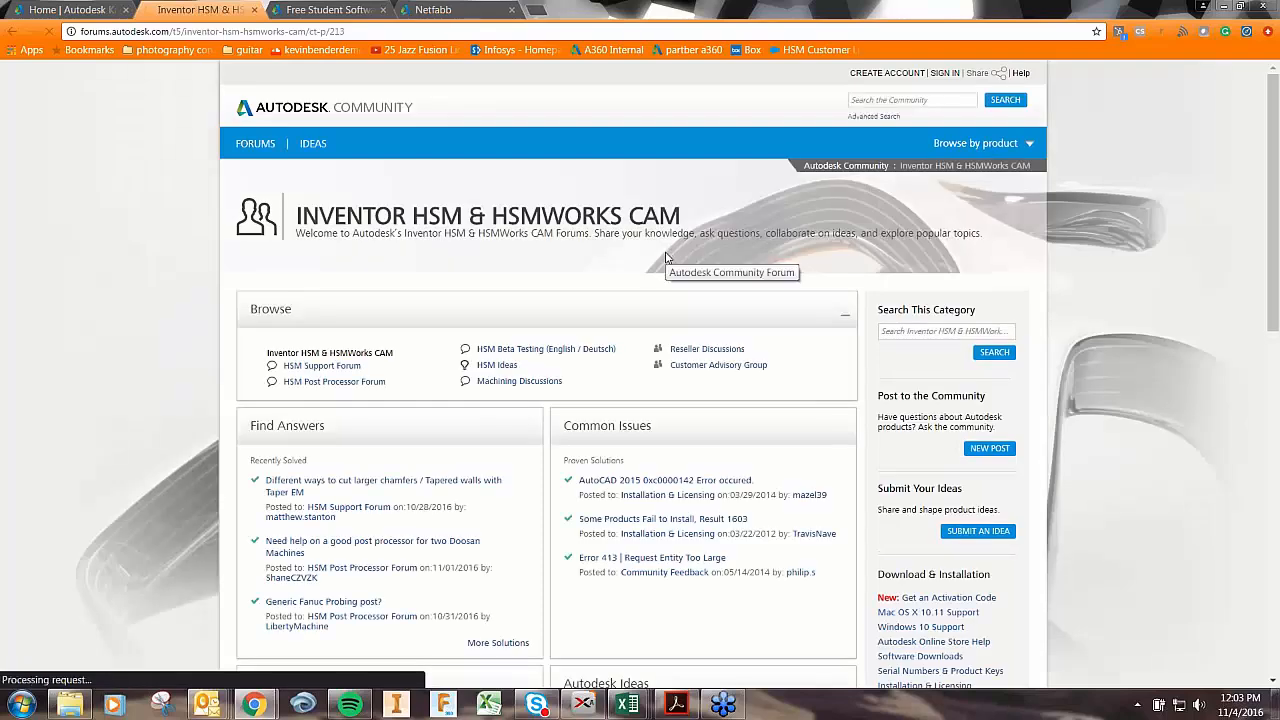
scroll(667, 258, "down", 2)
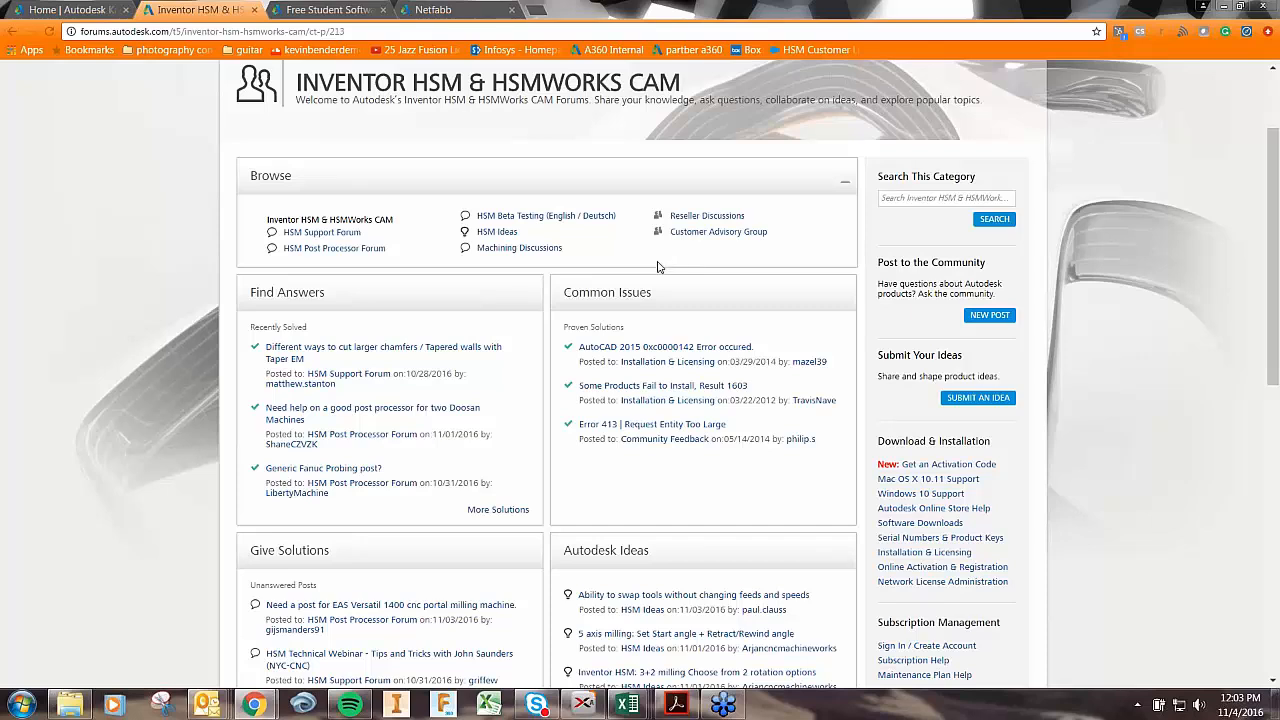
scroll(658, 267, "down", 1)
scroll(658, 270, "down", 1)
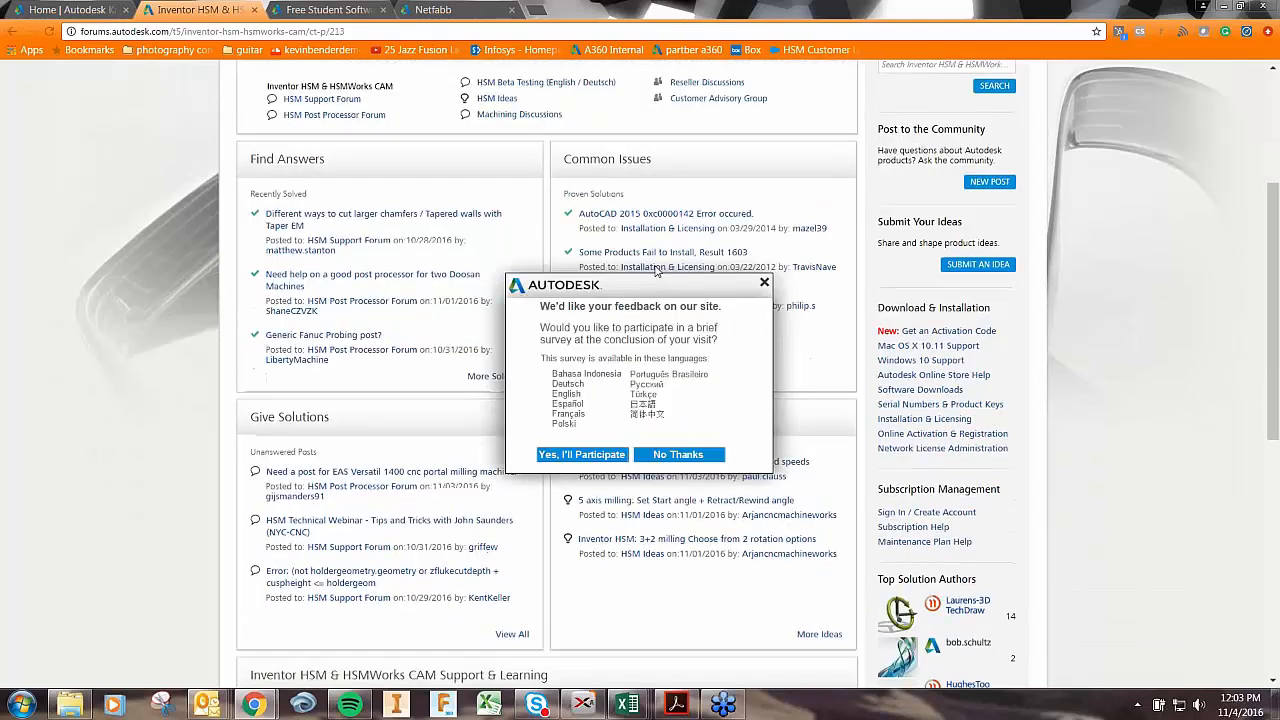
left_click(765, 285)
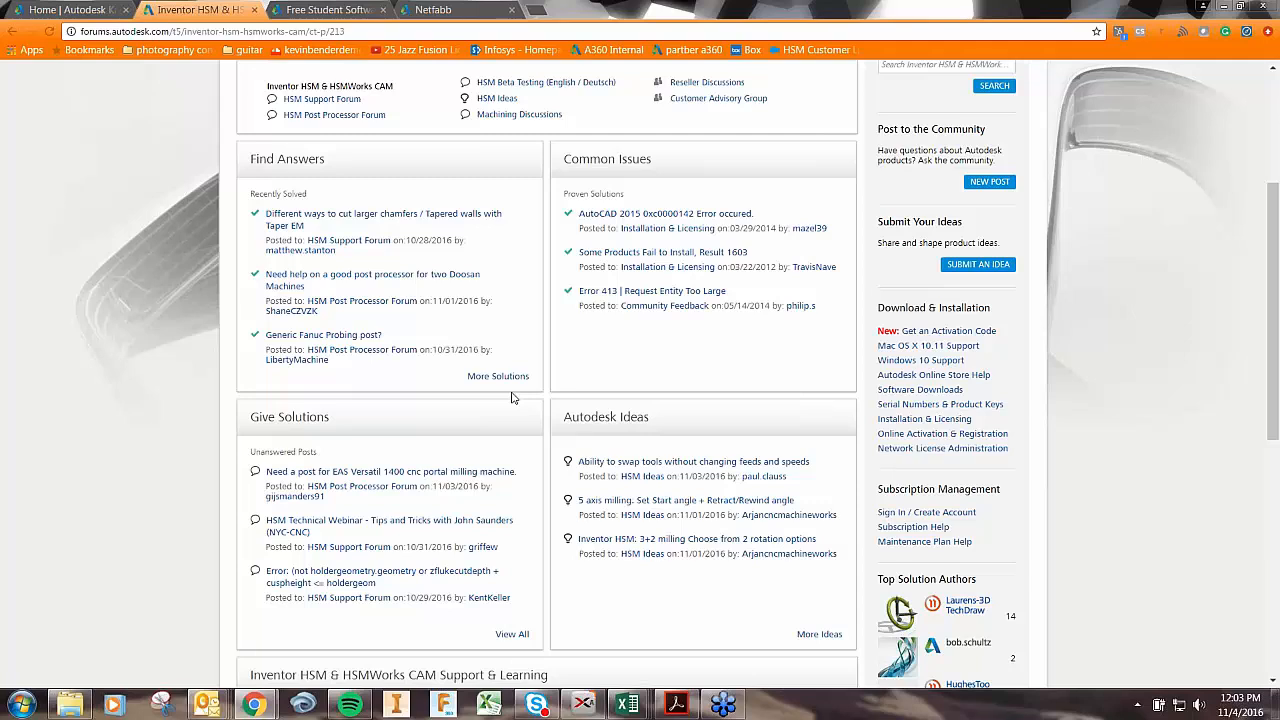
Review the Inventor HSM & HSMWorks CAM forum's solutions, ideas and Support & Learning sections, returning to its Browse section.
scroll(512, 398, "down", 1)
scroll(512, 398, "down", 5)
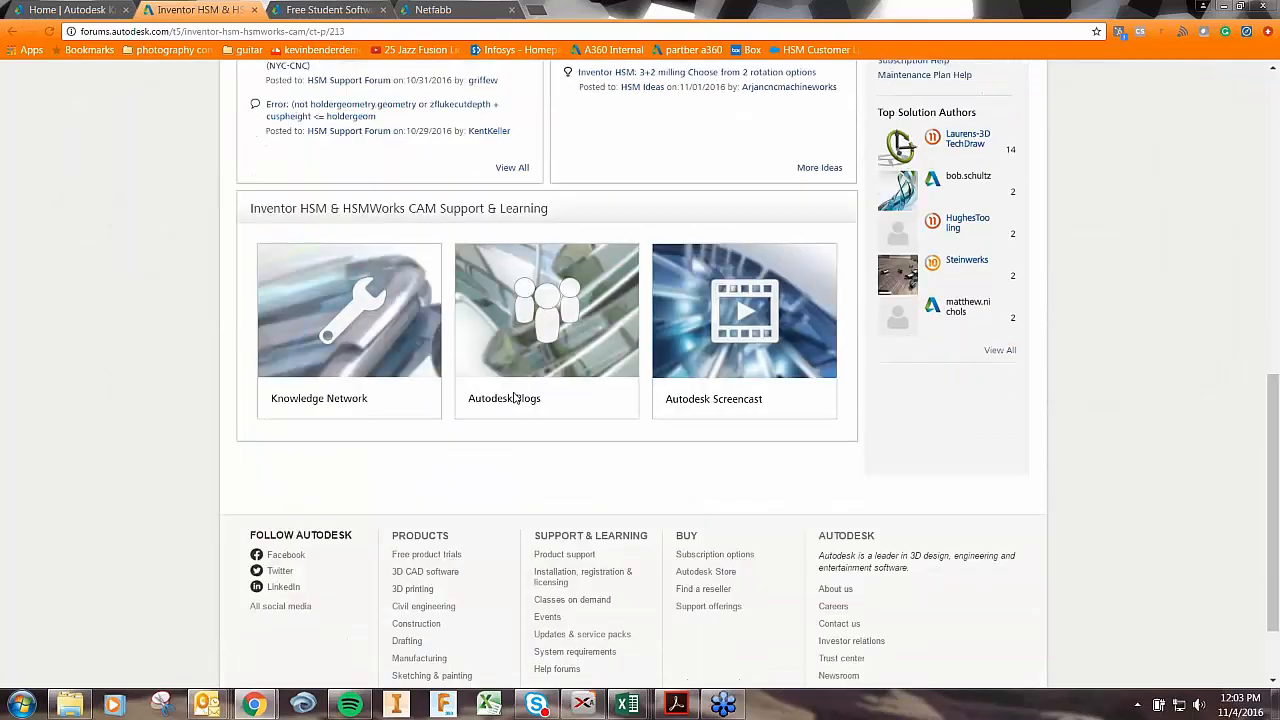
scroll(513, 397, "up", 5)
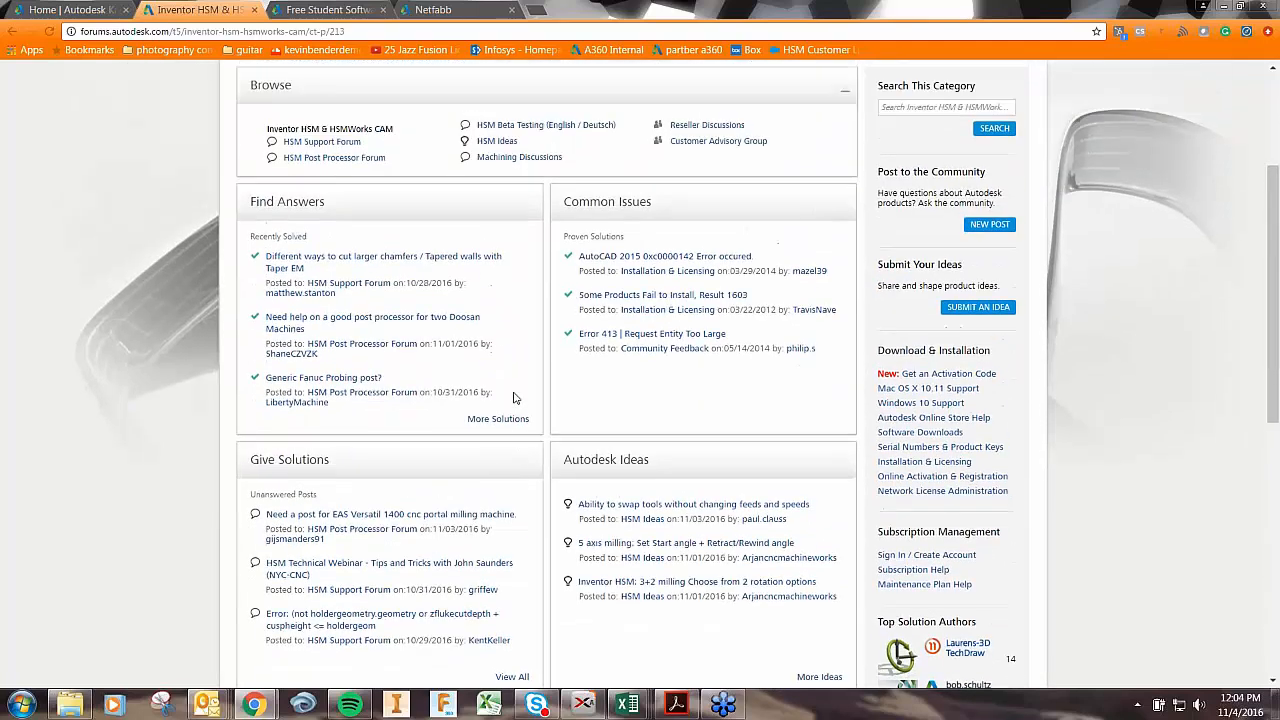
scroll(513, 397, "up", 1)
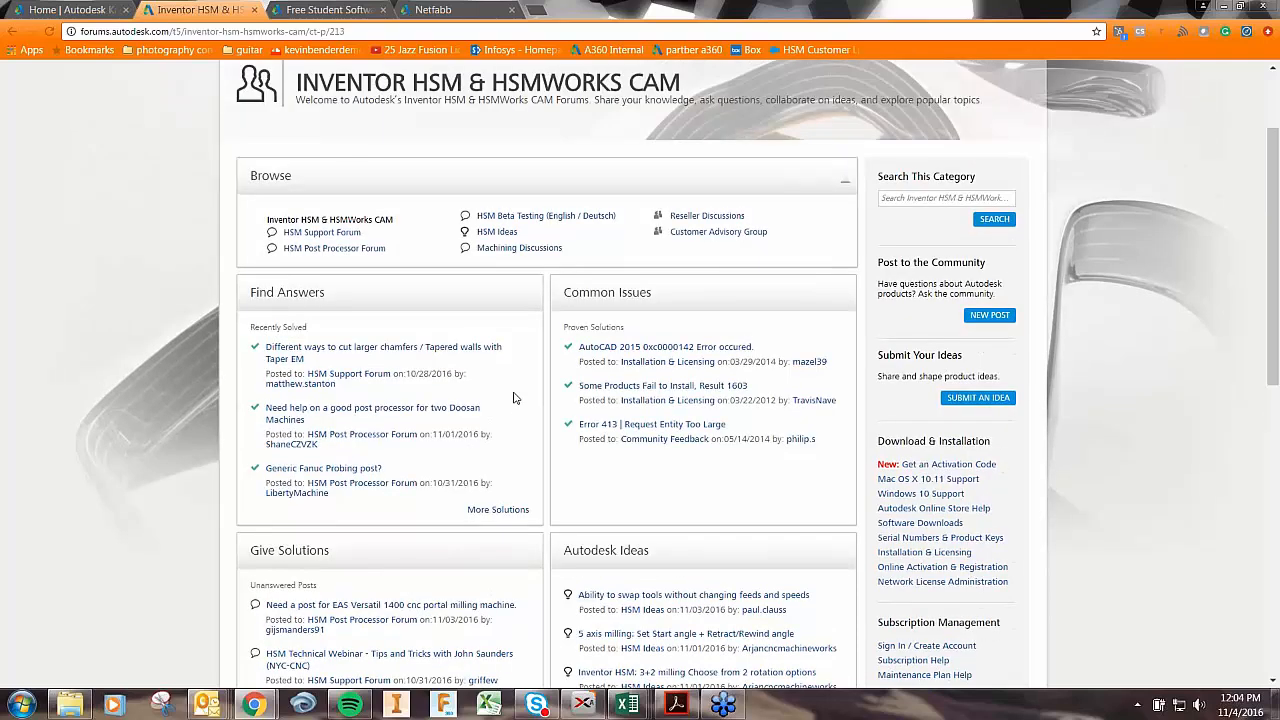
scroll(513, 397, "up", 2)
Open the HSM Ideas board and read through the newest feature suggestions.
left_click(497, 365)
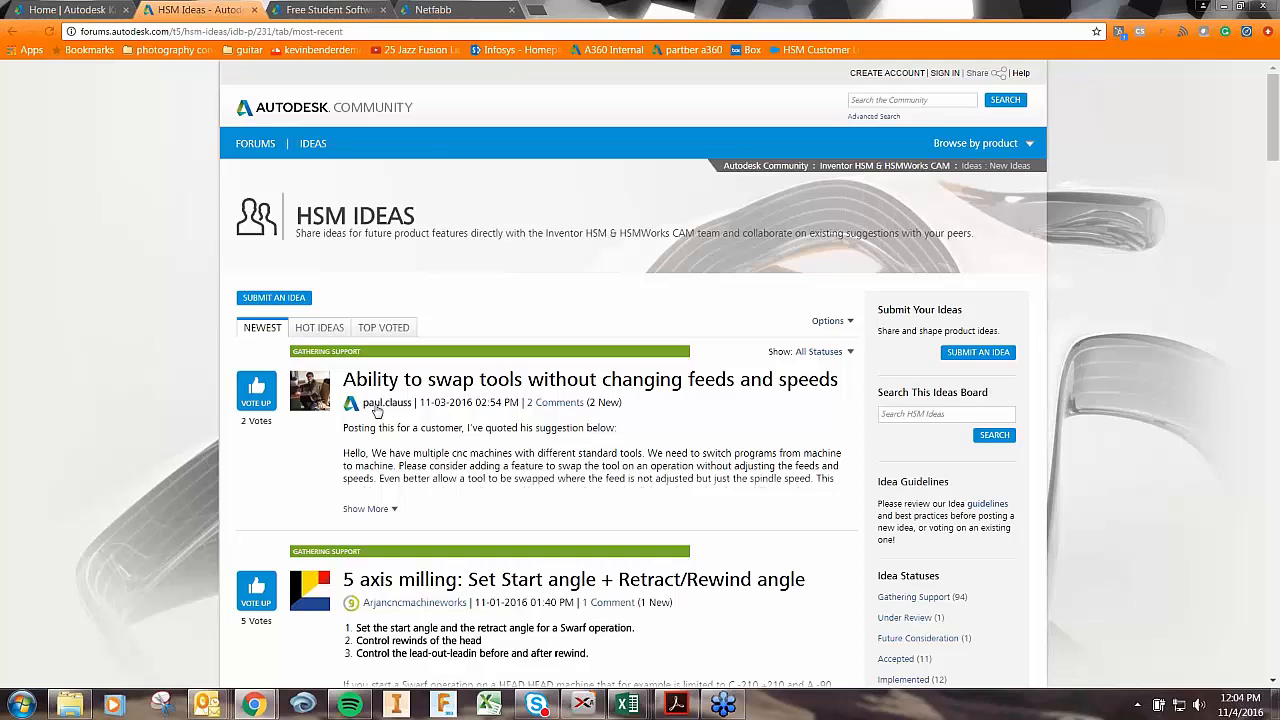
mouse_move(390, 410)
scroll(446, 432, "down", 3)
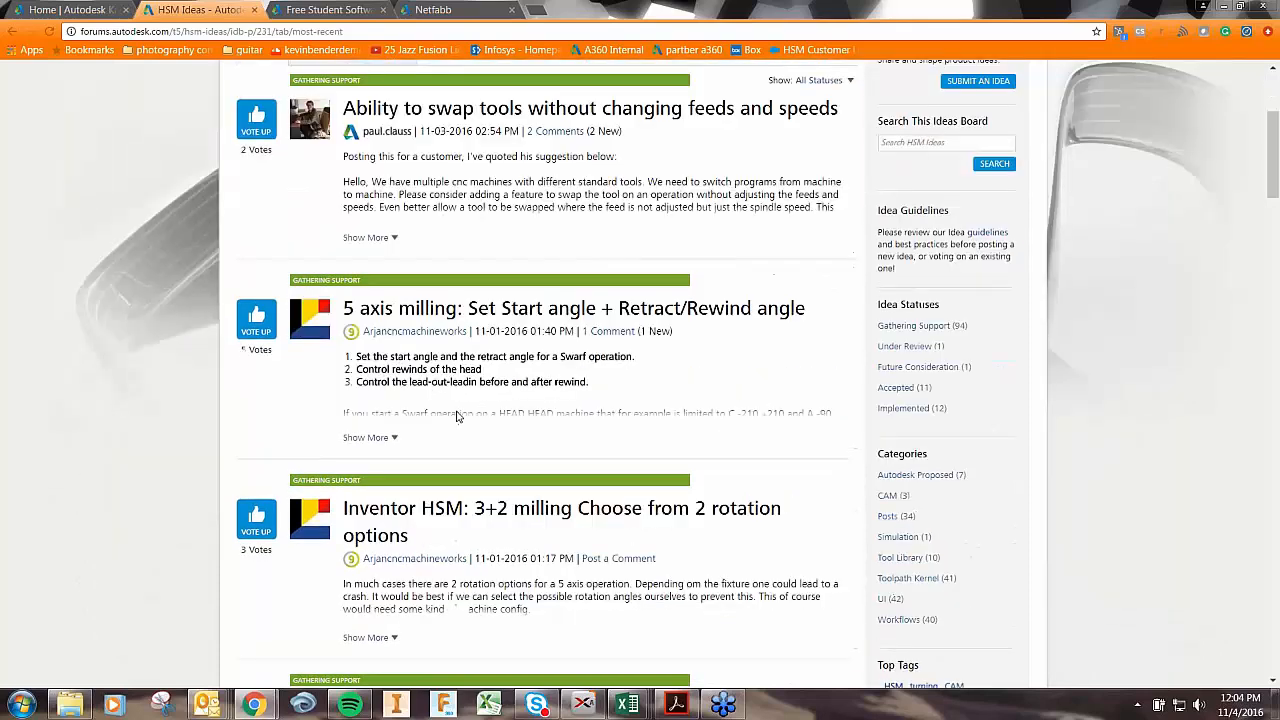
scroll(457, 416, "down", 2)
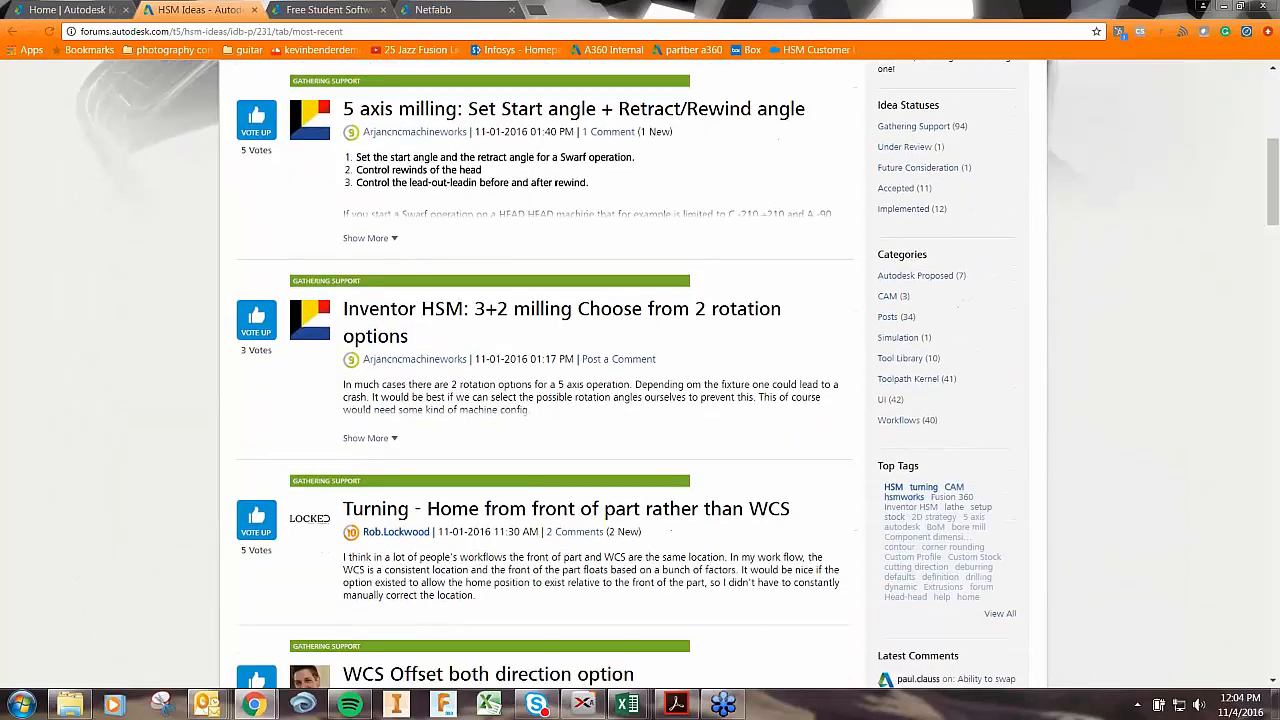
scroll(585, 435, "down", 1)
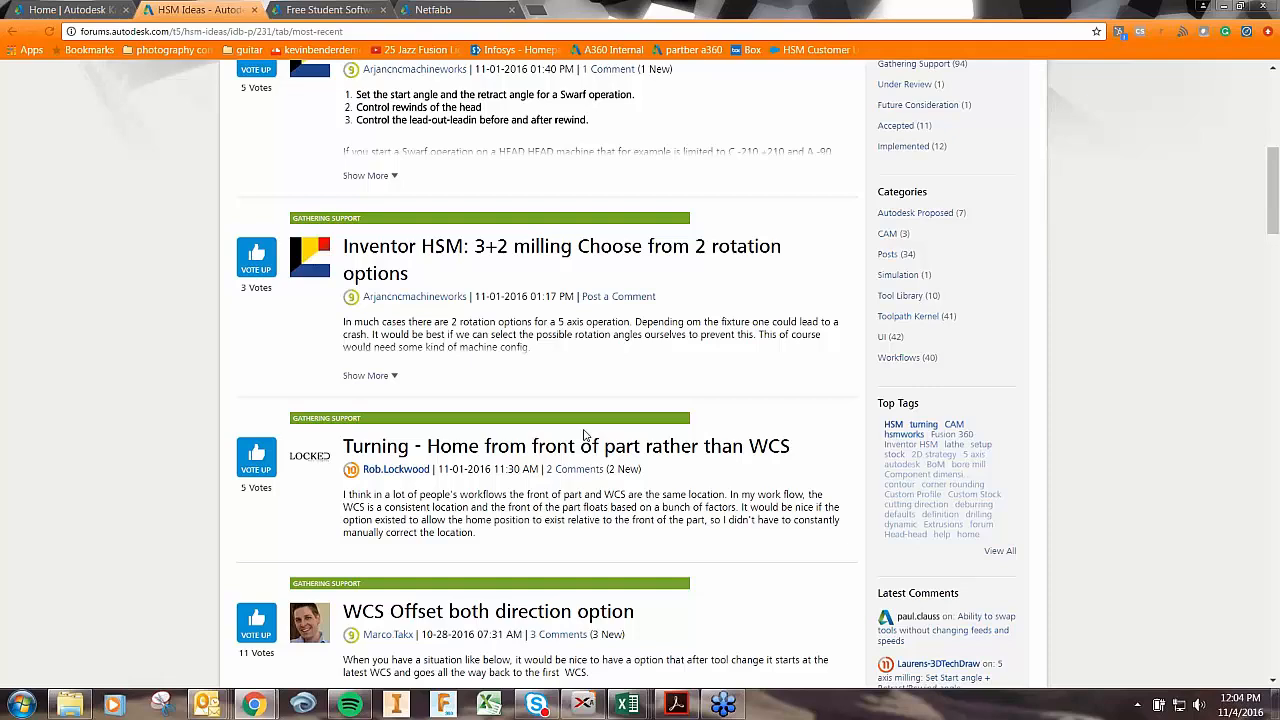